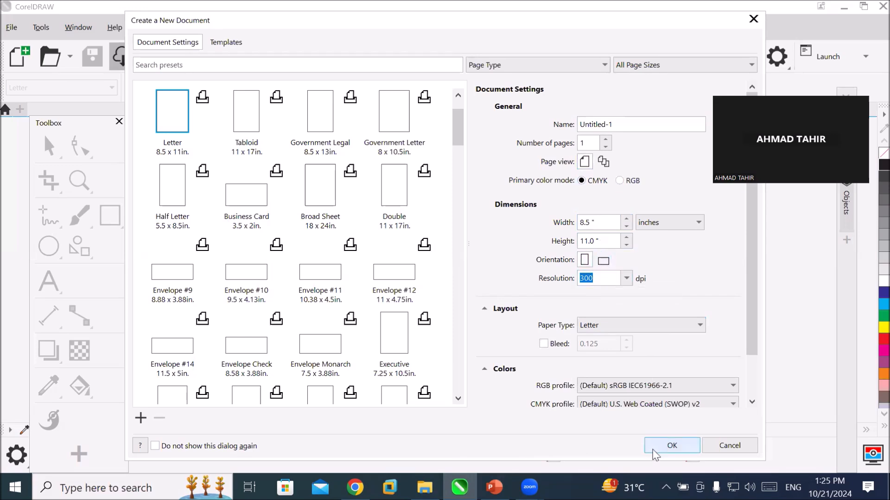
Create a new one-page Letter document, 8.5 × 11 inches, in CMYK at 300 dpi.
left_click(596, 143)
left_click(677, 444)
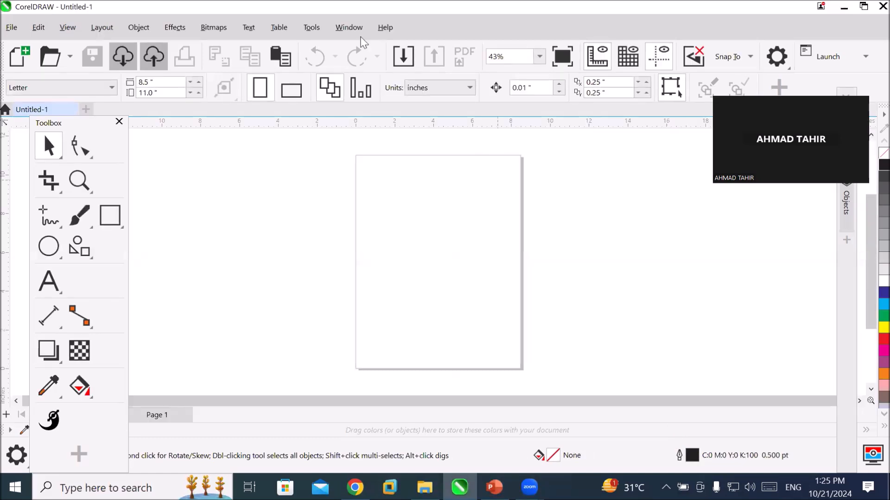
left_click(101, 27)
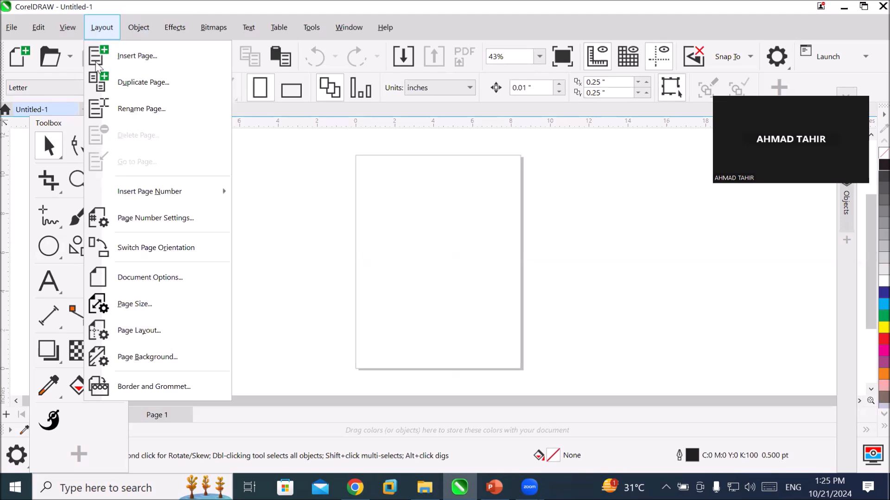
mouse_move(135, 194)
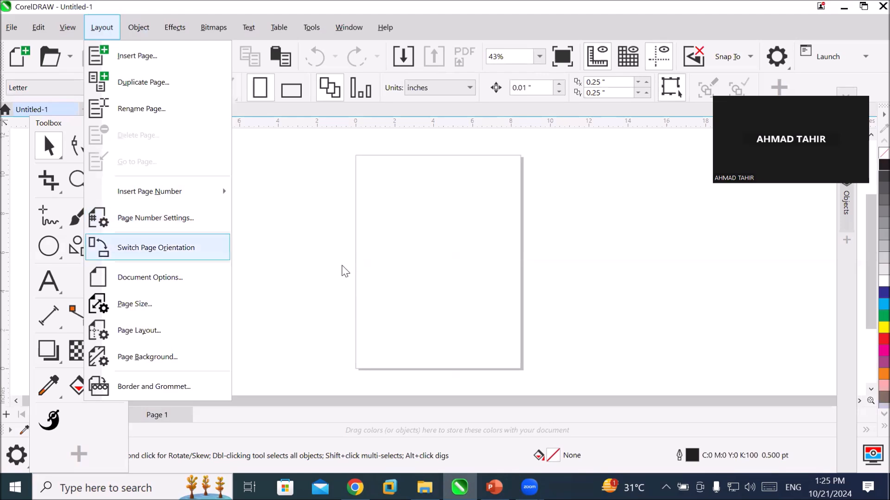
left_click(430, 294)
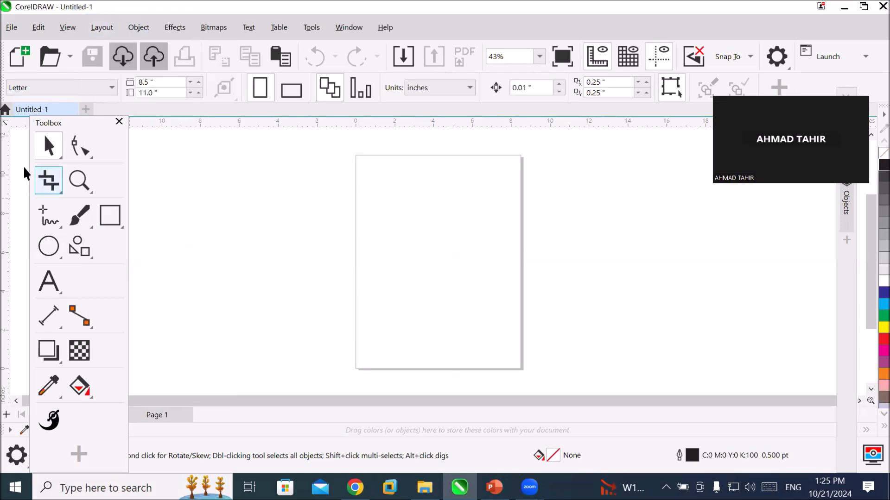
Draw two narrow, crossing 3-point rectangles slanting across the page, spanning about 8.6 × 11 in and 8.7 × 4.5 in overall.
left_click(114, 219)
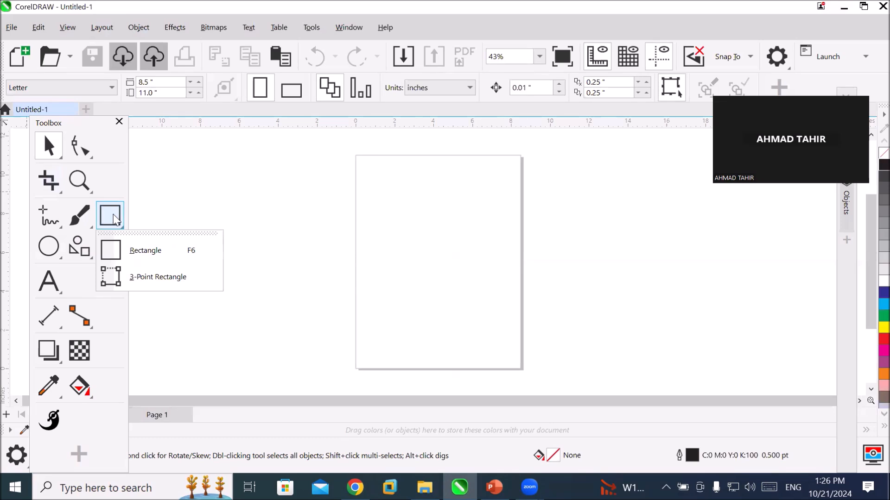
left_click(132, 277)
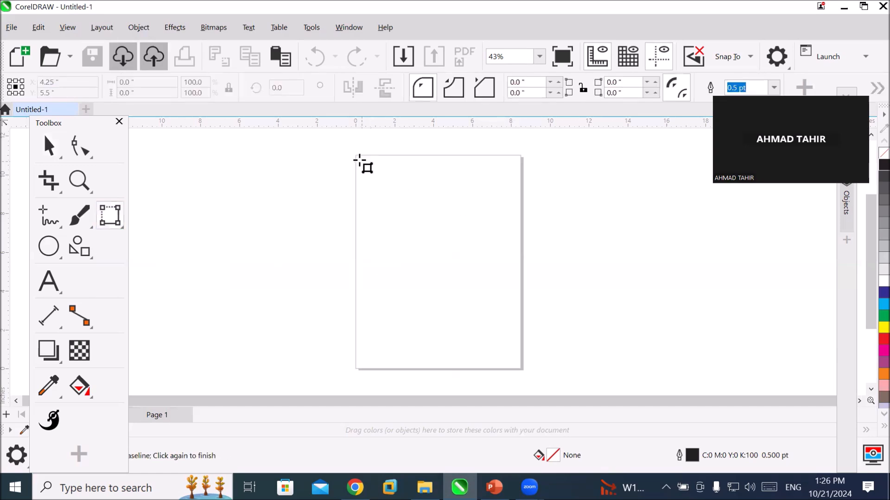
left_click_drag(359, 161, 517, 366)
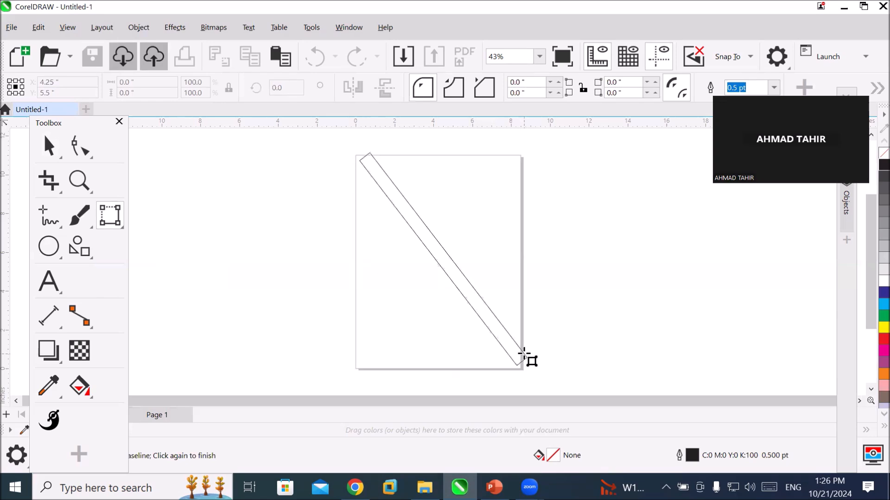
left_click(524, 355)
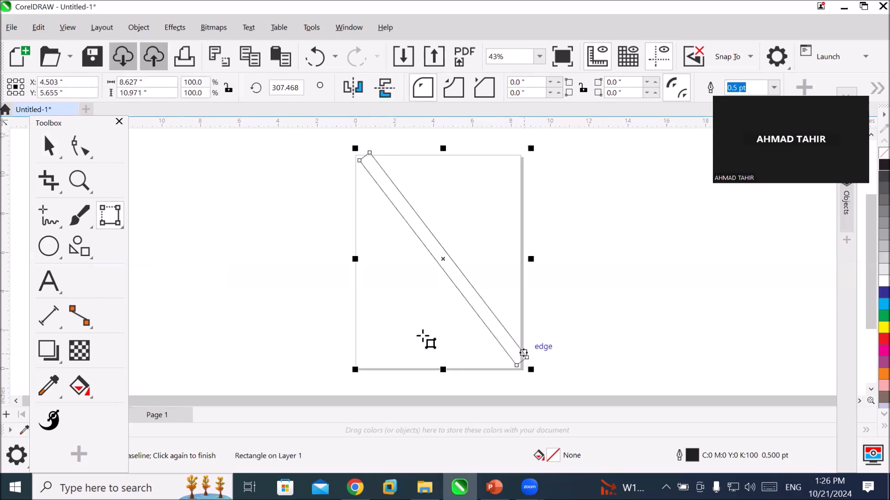
left_click_drag(356, 327, 524, 249)
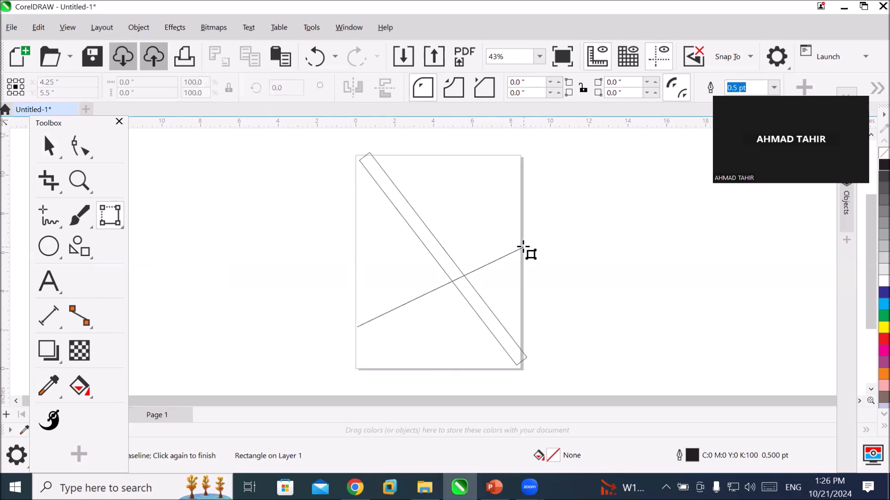
left_click(518, 245)
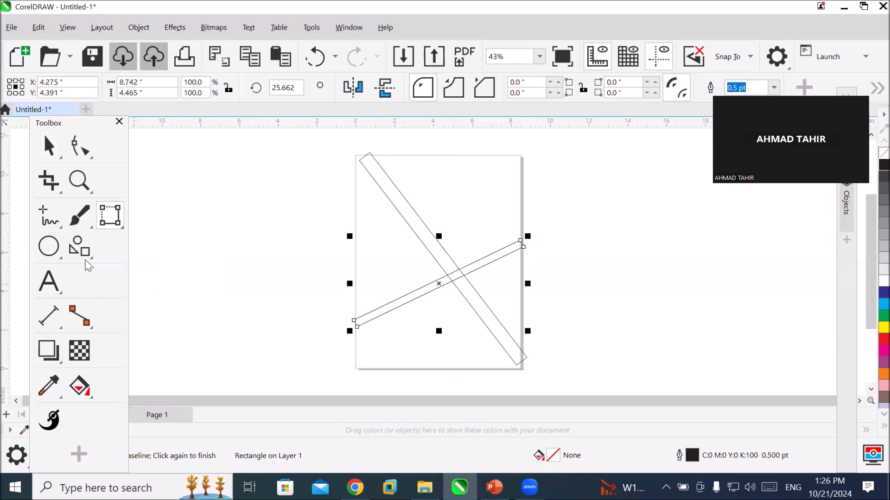
Draw a slanted 3-point ellipse beside the page, about 8 × 3.3 in and rotated about 19 degrees.
left_click(56, 246)
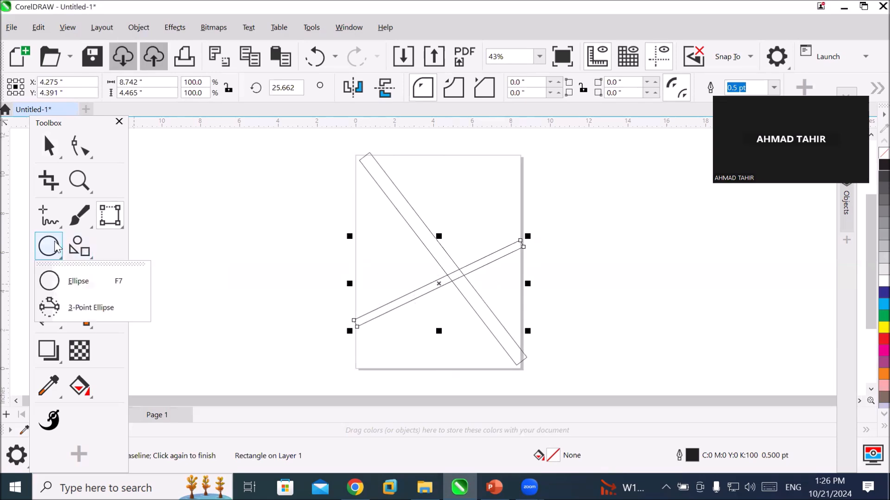
left_click(88, 308)
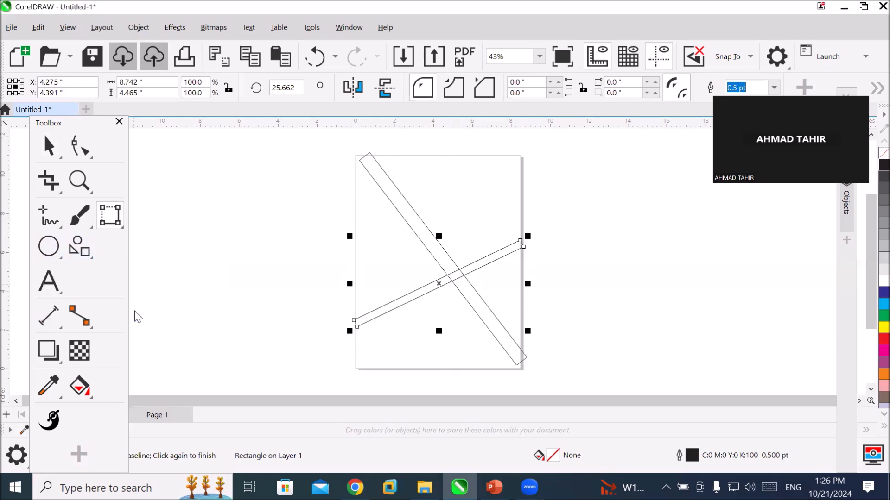
left_click_drag(160, 301, 316, 248)
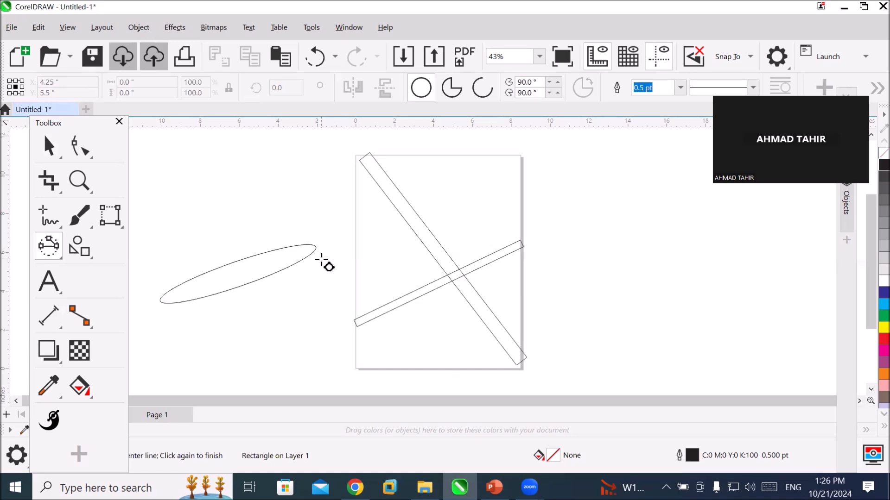
left_click(325, 263)
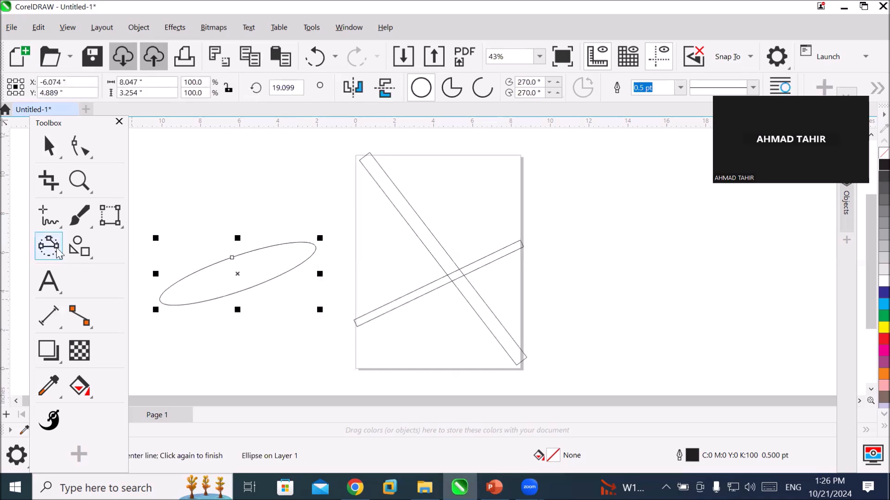
Draw a regular eight-sided polygon about 3.8 in wide and high on the opposite side of the page from the ellipse.
left_click(77, 249)
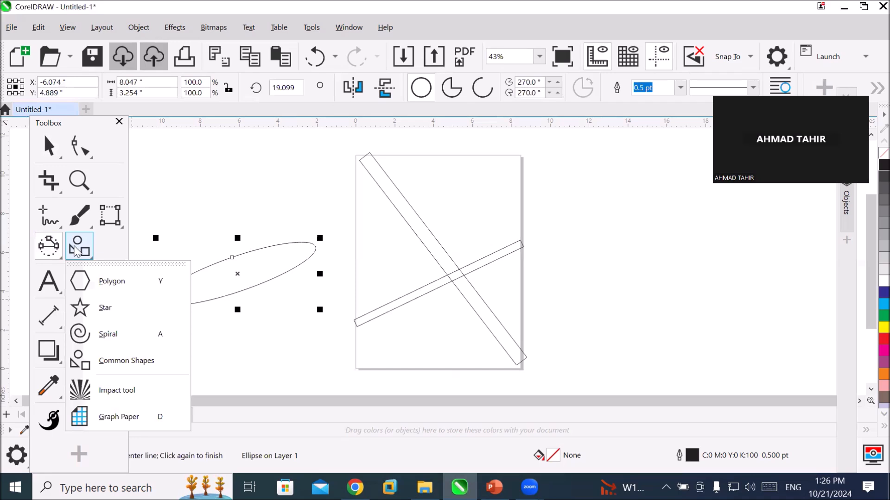
left_click(110, 285)
left_click_drag(570, 242, 718, 318)
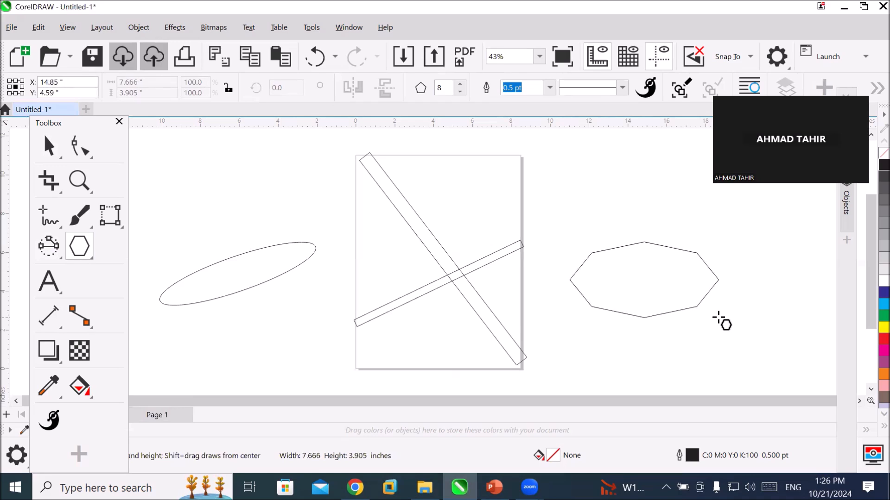
left_click_drag(718, 318, 644, 309)
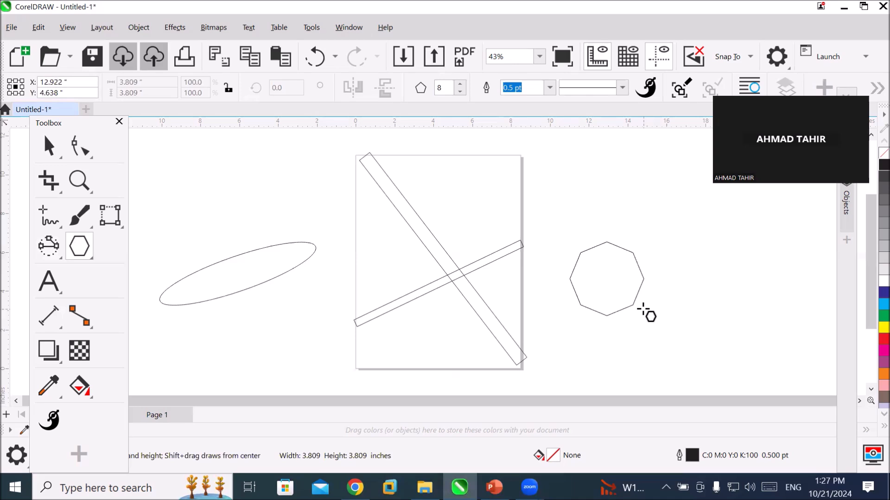
left_click_drag(643, 309, 642, 308)
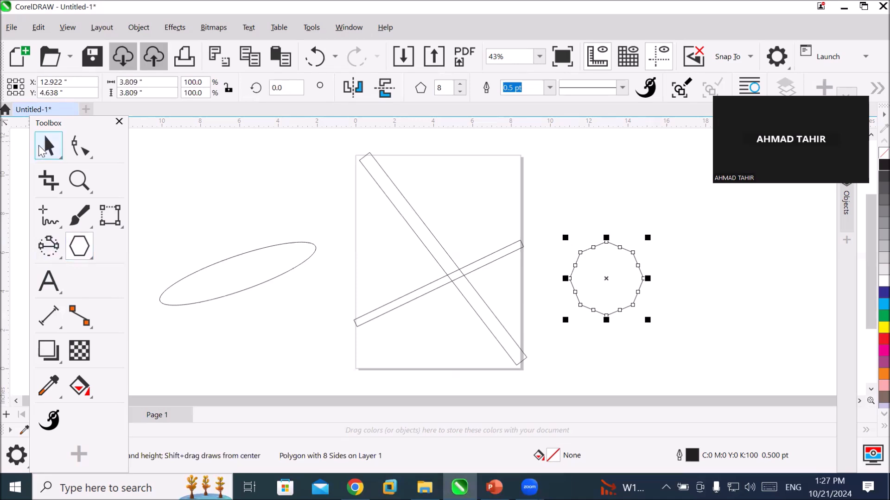
Select the steep rectangle, the ellipse, the shallow rectangle and the octagon one after another with the Pick tool.
key("space")
left_click(429, 237)
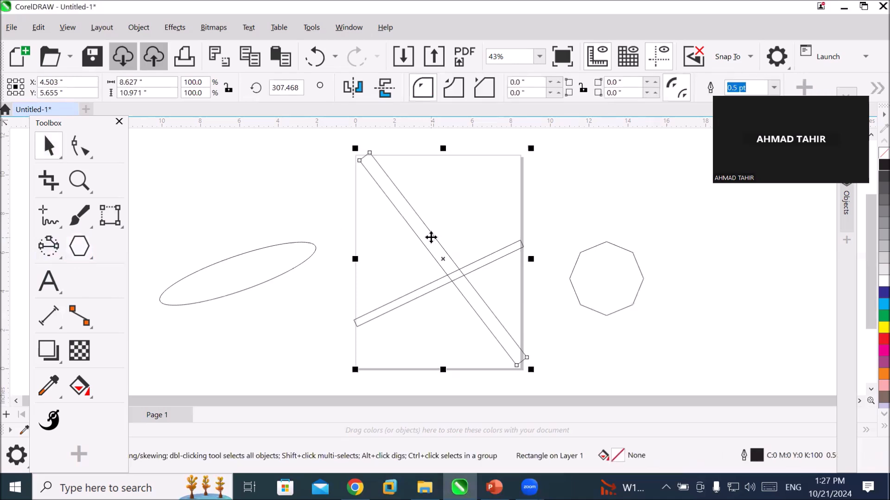
left_click(272, 278)
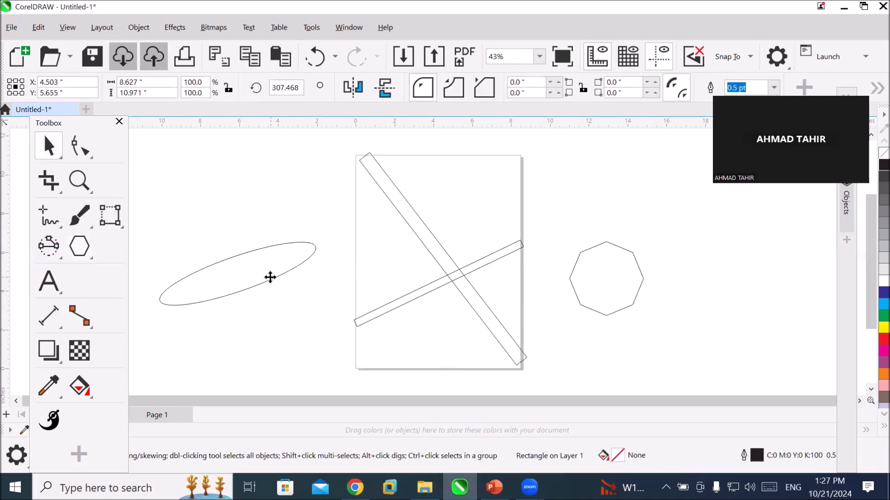
left_click(360, 323)
left_click(592, 308)
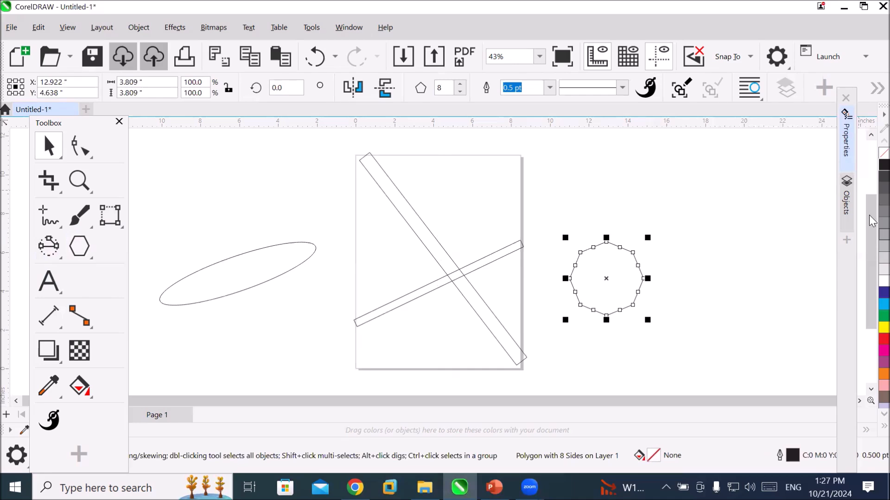
Open the object list, collapse Page 1 and Master Page, and select the Master Page entry.
left_click(845, 208)
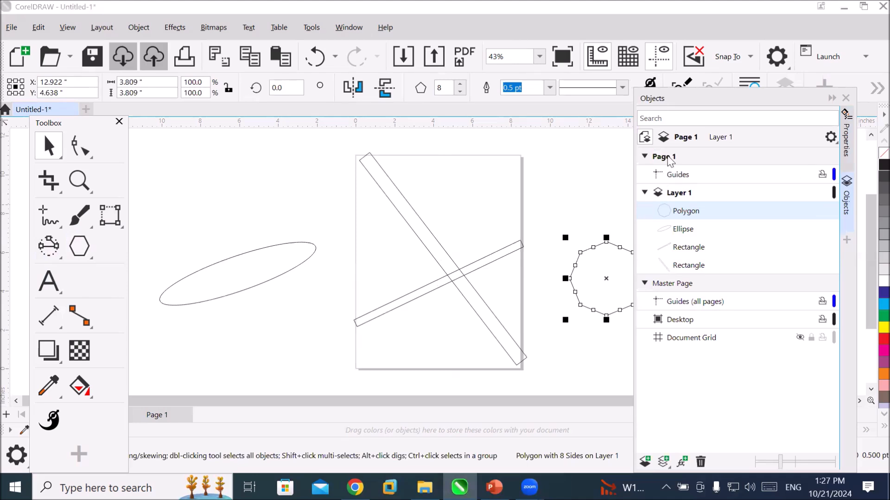
left_click(643, 157)
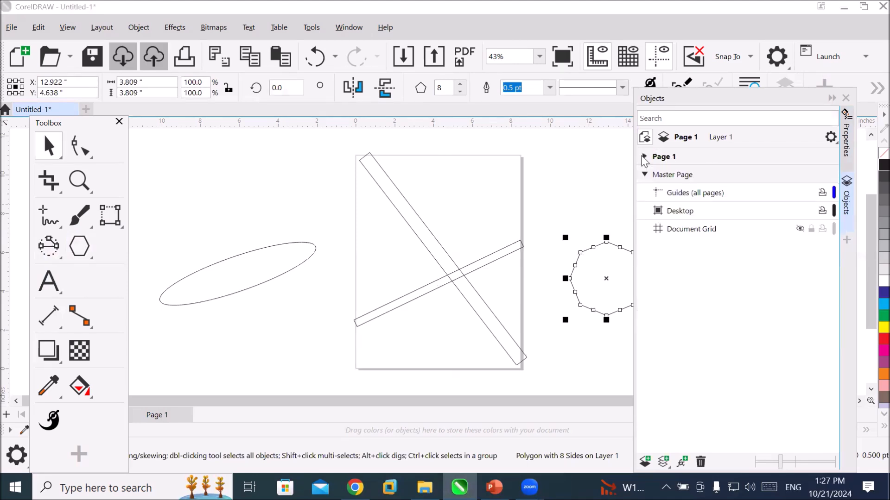
left_click(644, 174)
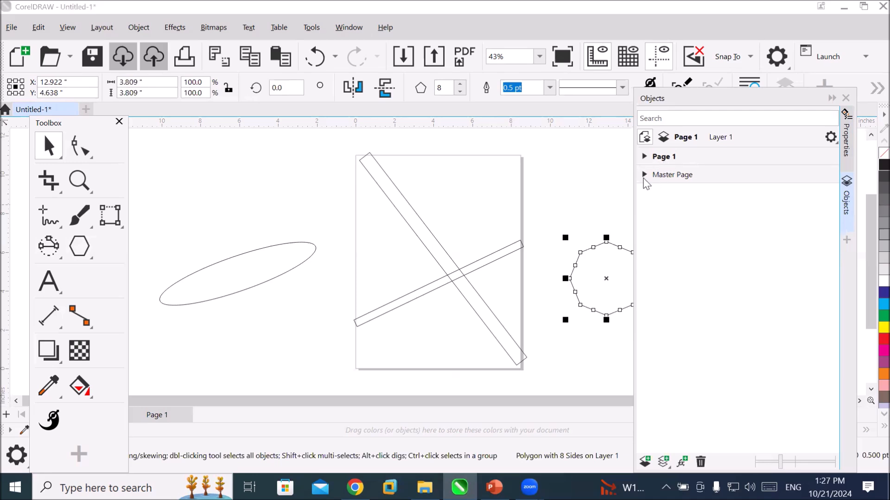
left_click(671, 173)
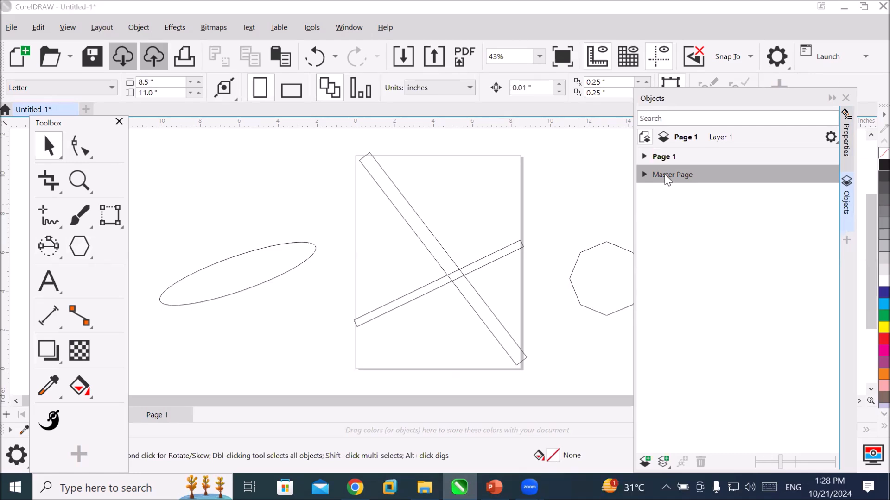
Expand Page 1, select each Layer 1 object in the list in turn, ending with the polygon, and collapse the object list.
left_click(645, 157)
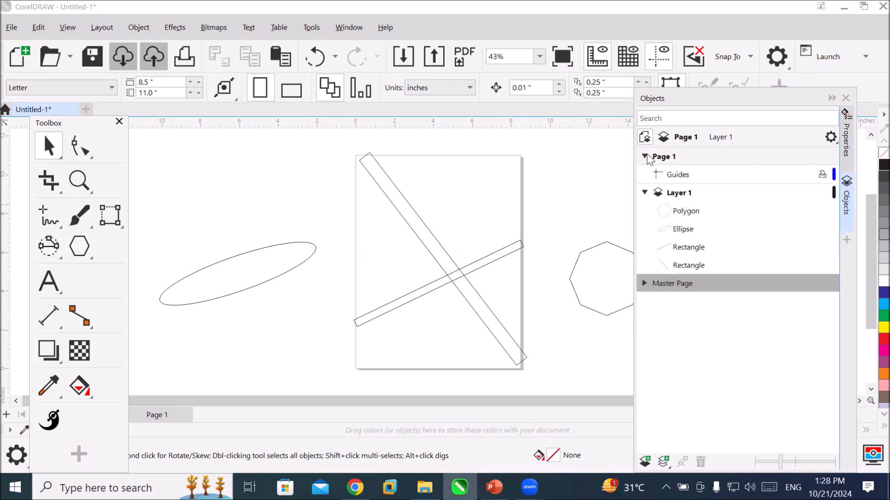
left_click(683, 214)
left_click(684, 230)
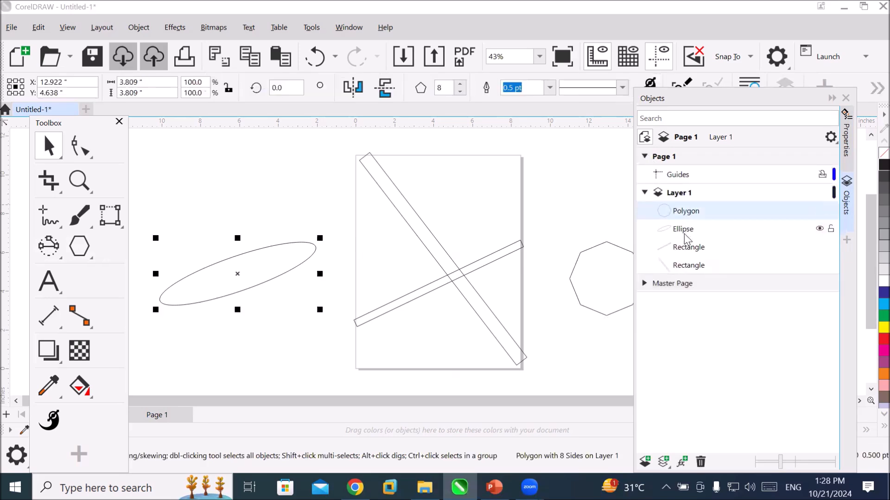
left_click(686, 253)
left_click(684, 267)
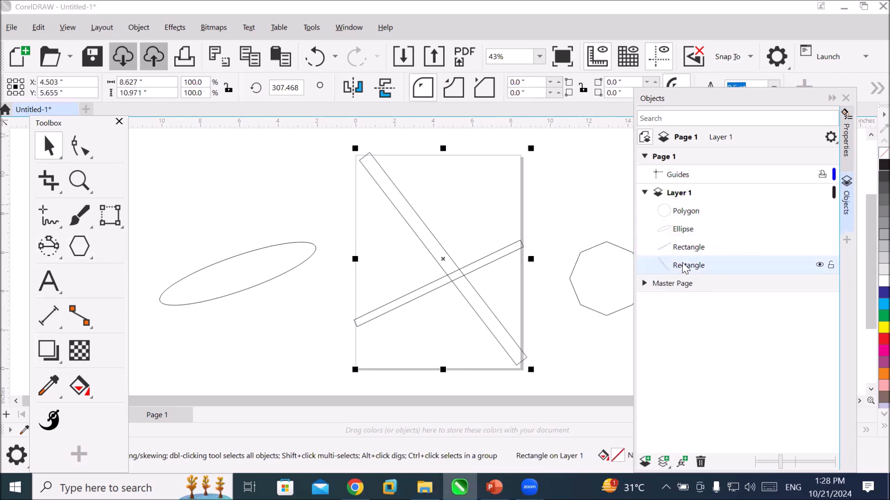
left_click(686, 212)
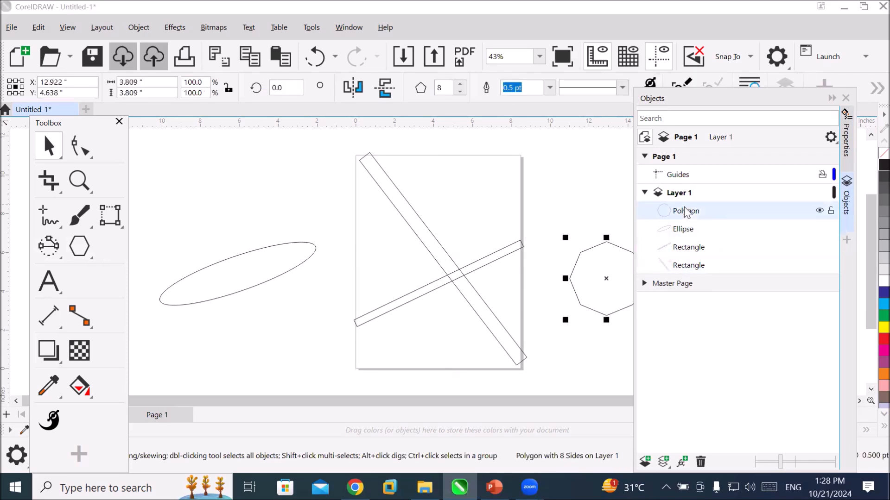
left_click(832, 98)
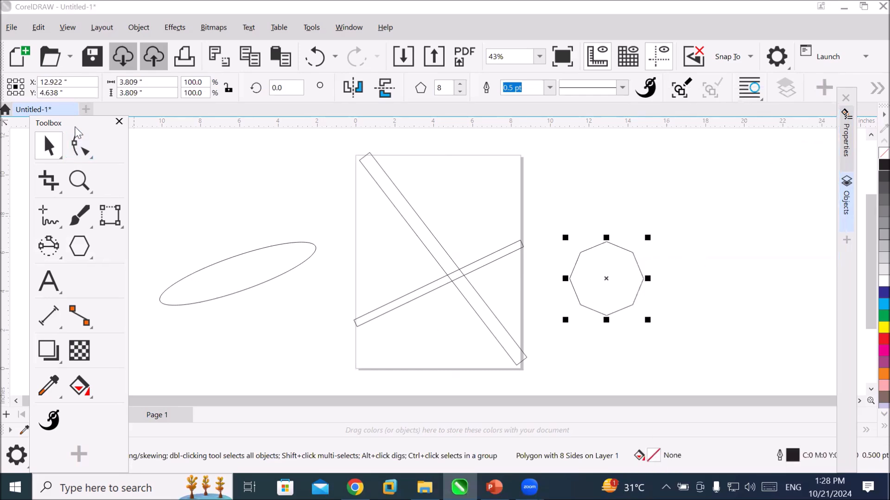
Move the floating Toolbox slightly toward the page and activate the Pick tool.
left_click_drag(77, 132, 101, 134)
left_click(74, 148)
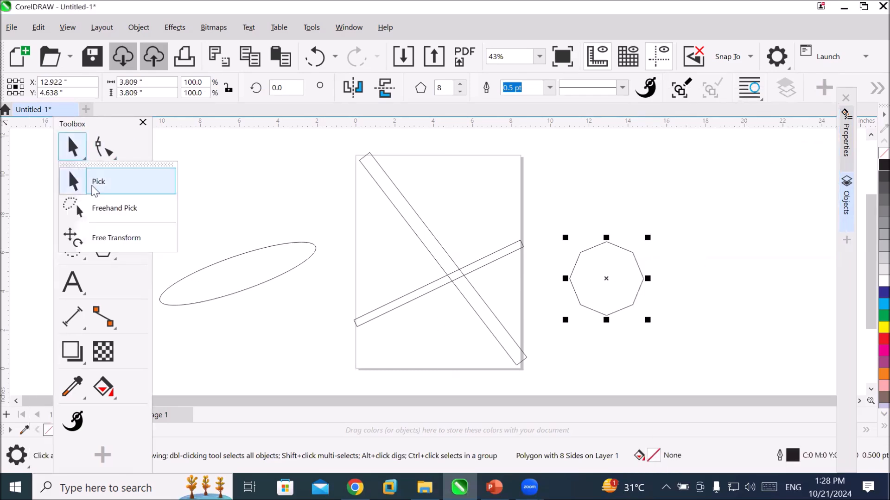
left_click(100, 192)
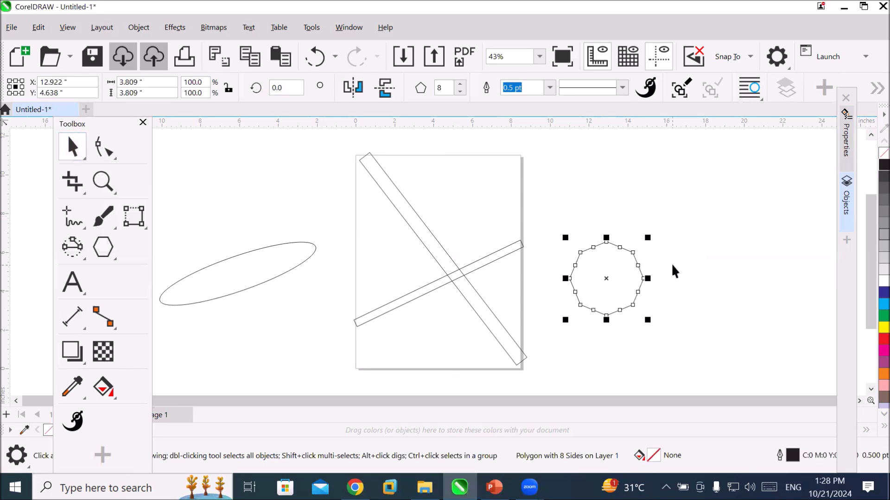
Select the ellipse, the steep rectangle and the octagon together.
left_click(507, 257)
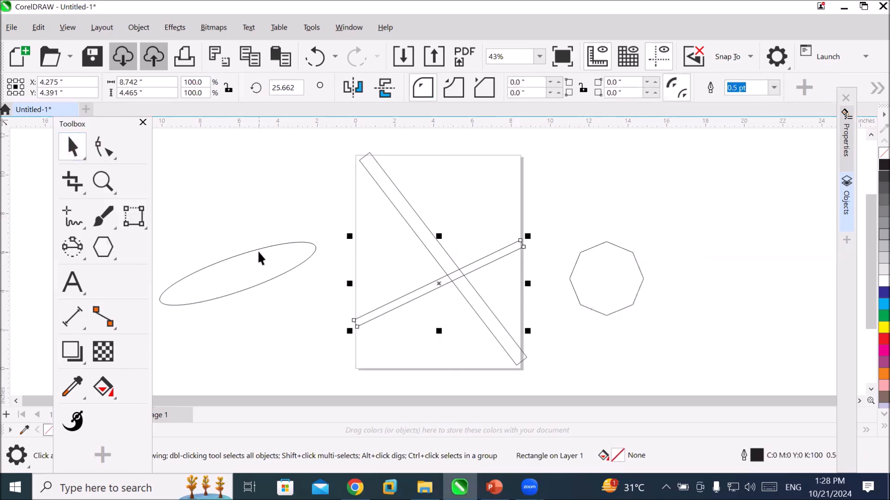
left_click(260, 248)
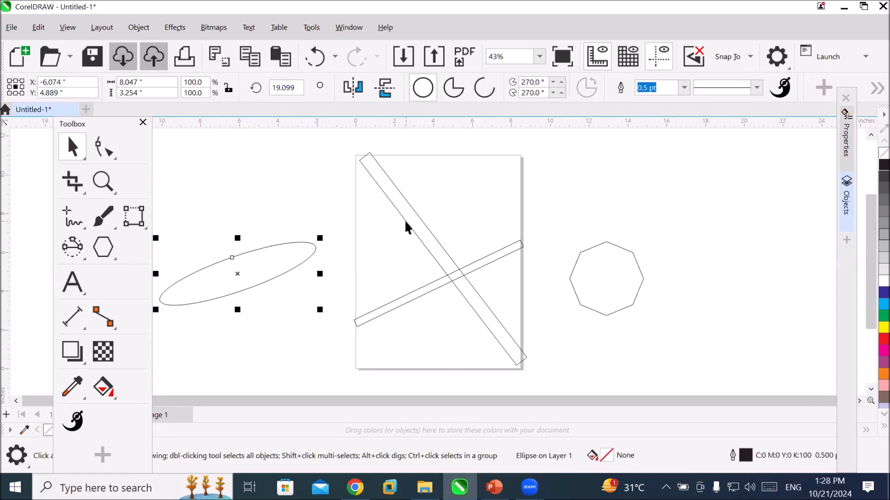
key("ctrl+a")
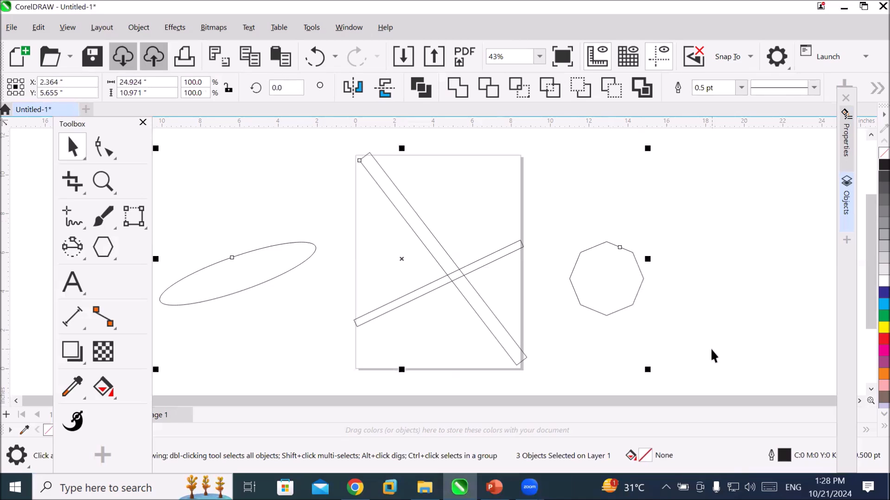
Delete the selected ellipse, steep rectangle and octagon, and undo the deletion.
key("Delete")
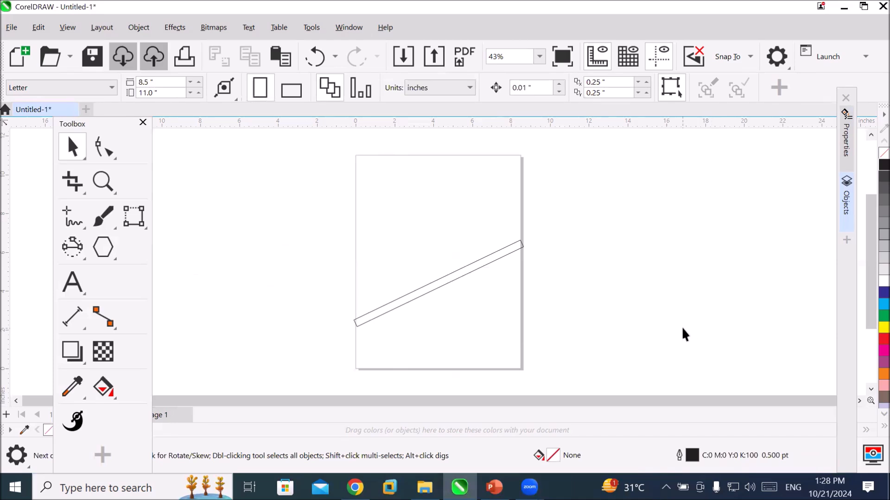
key("ctrl+z")
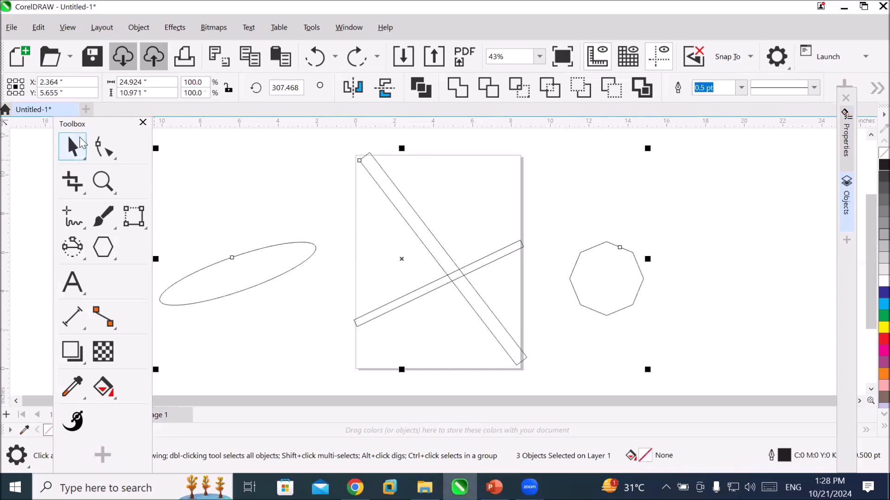
Move the floating Toolbox slightly away from the page and choose the Pick tool from its selection tool group.
left_click_drag(78, 122, 63, 129)
left_click(61, 156)
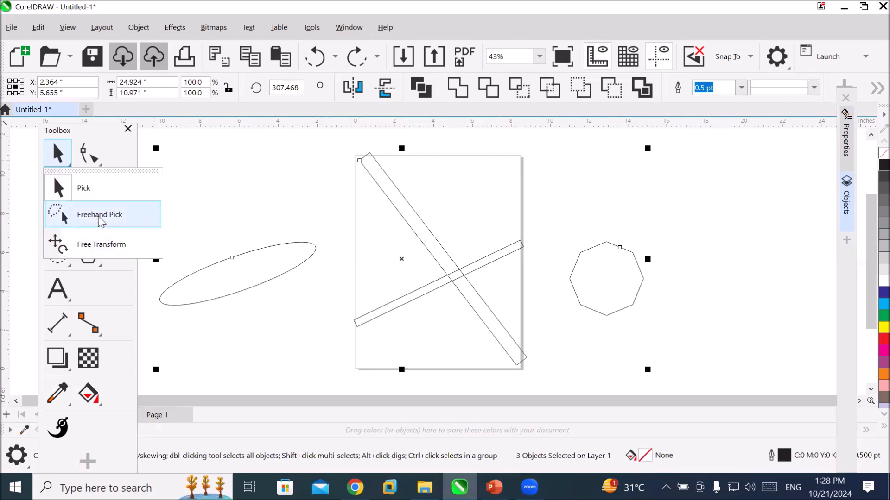
left_click(99, 191)
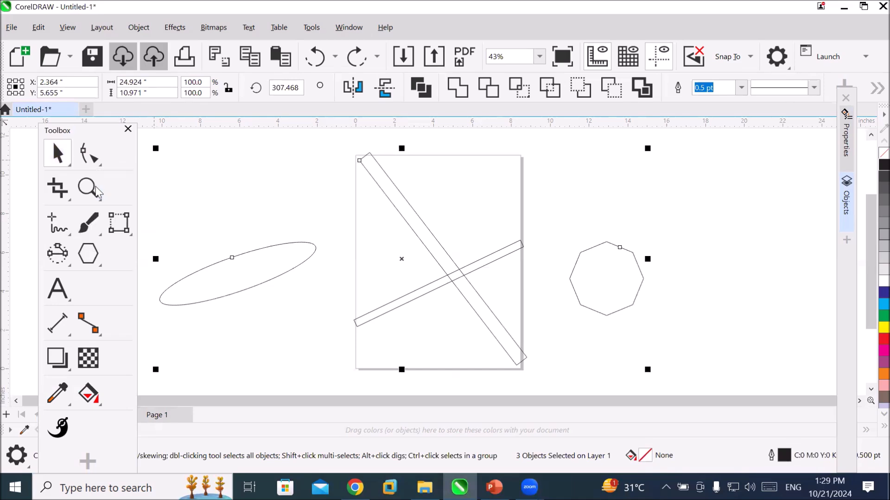
Select both rectangles and the octagon with a marquee, fill them green, and undo the fill.
left_click(571, 177)
mouse_move(310, 133)
left_mouse_down()
mouse_move(415, 252)
mouse_move(617, 343)
mouse_move(691, 407)
mouse_move(686, 347)
left_mouse_up()
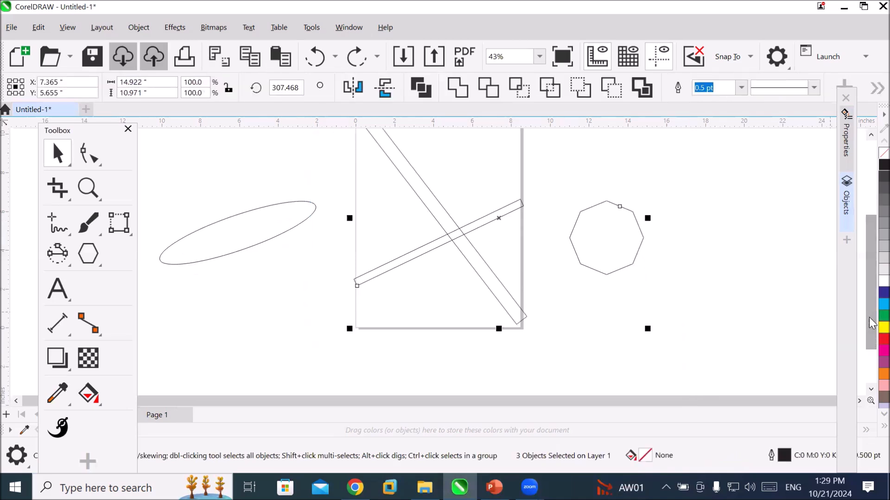
left_click(883, 315)
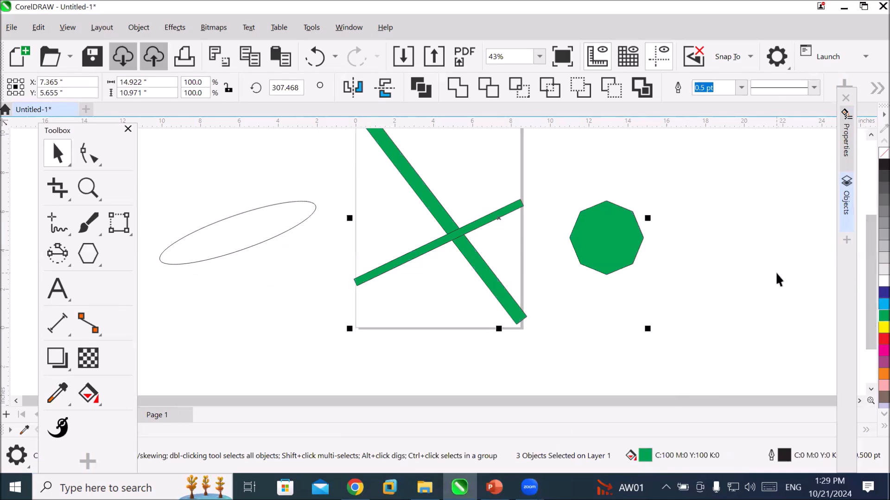
key("ctrl+z")
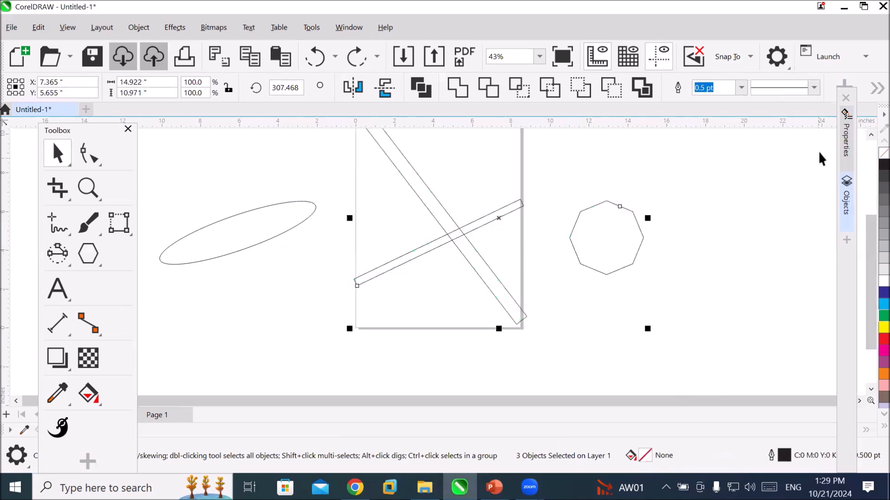
Switch from the Pick tool to the Freehand Pick tool.
scroll(870, 137, "up", 2)
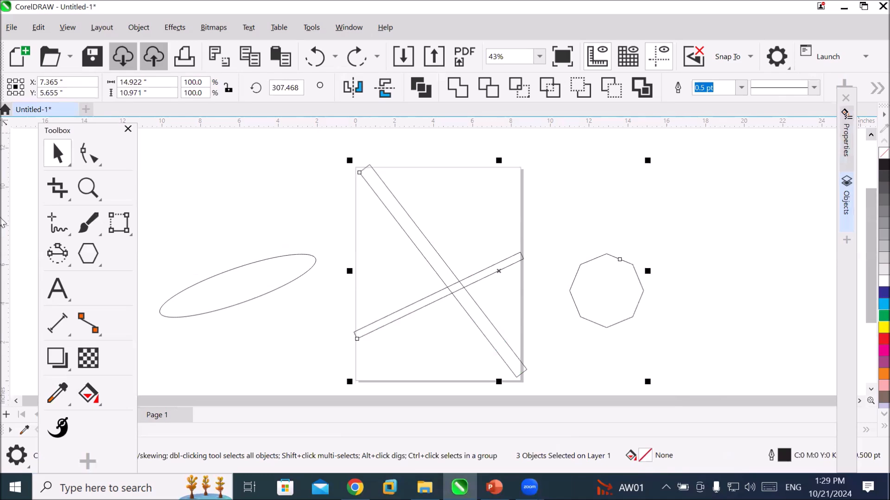
left_click(69, 159)
left_click(65, 162)
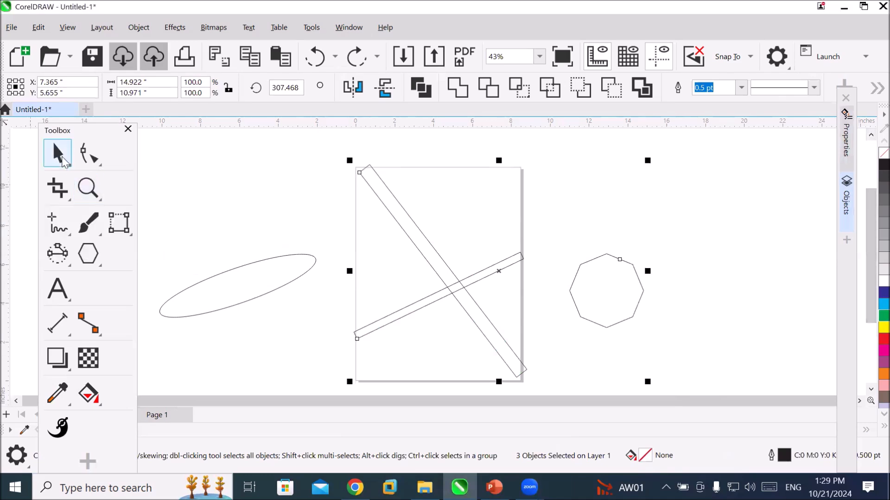
left_click(64, 161)
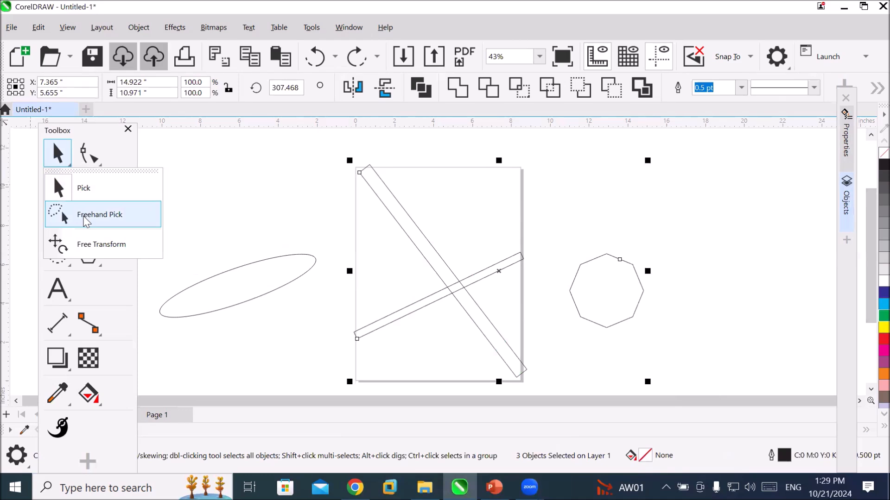
left_click(85, 220)
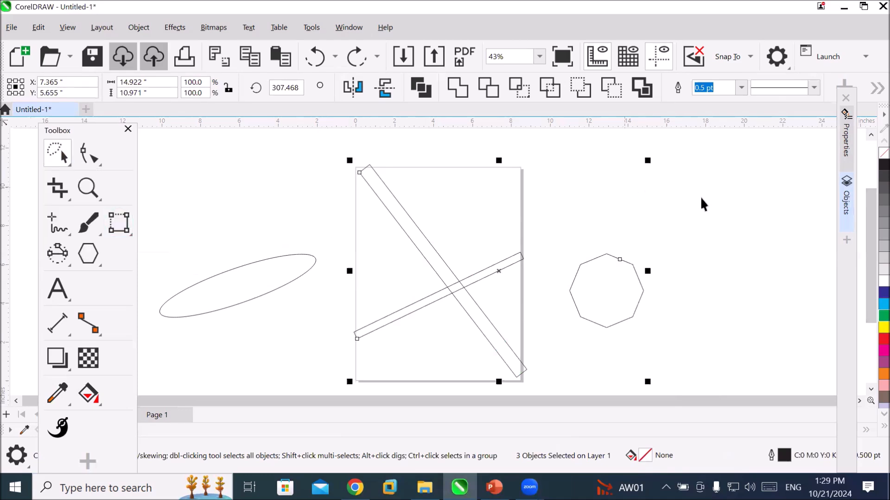
Select the octagon, the ellipse and the shallow rectangle together with freehand selection outlines and fill them yellow.
left_click(728, 222)
mouse_move(704, 219)
left_mouse_down()
mouse_move(656, 219)
mouse_move(570, 241)
mouse_move(554, 323)
mouse_move(641, 354)
mouse_move(707, 256)
mouse_move(705, 223)
left_mouse_up()
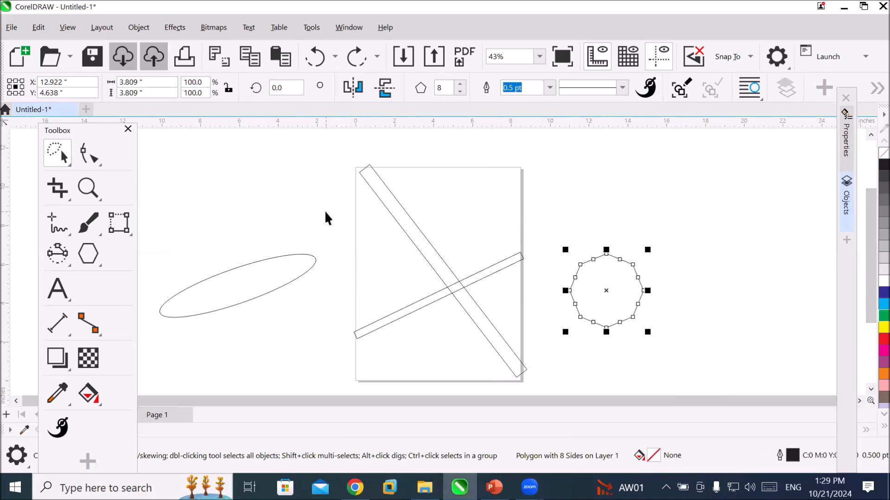
mouse_move(325, 212)
left_mouse_down()
mouse_move(229, 224)
mouse_move(180, 259)
mouse_move(155, 315)
mouse_move(158, 336)
mouse_move(219, 342)
mouse_move(297, 325)
mouse_move(339, 286)
mouse_move(339, 268)
mouse_move(344, 314)
left_mouse_up()
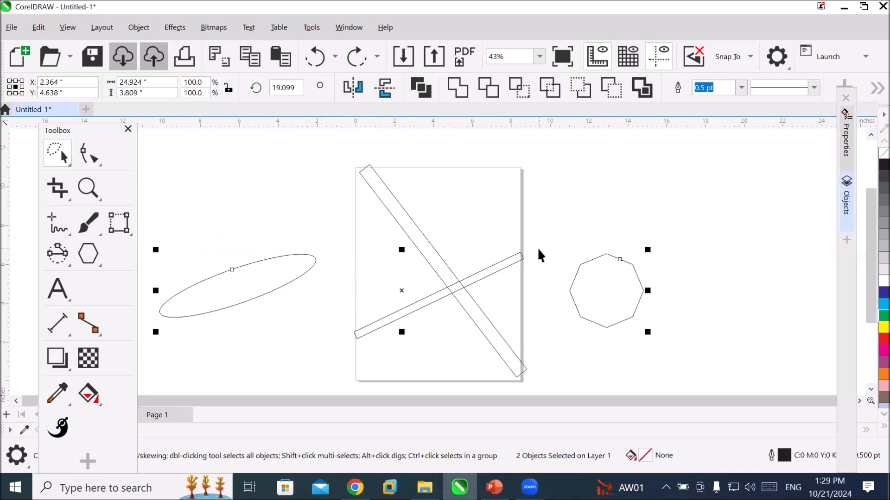
mouse_move(538, 248)
left_mouse_down()
mouse_move(479, 239)
mouse_move(401, 264)
mouse_move(347, 302)
mouse_move(337, 333)
mouse_move(357, 354)
mouse_move(394, 344)
mouse_move(517, 291)
mouse_move(535, 272)
left_mouse_up()
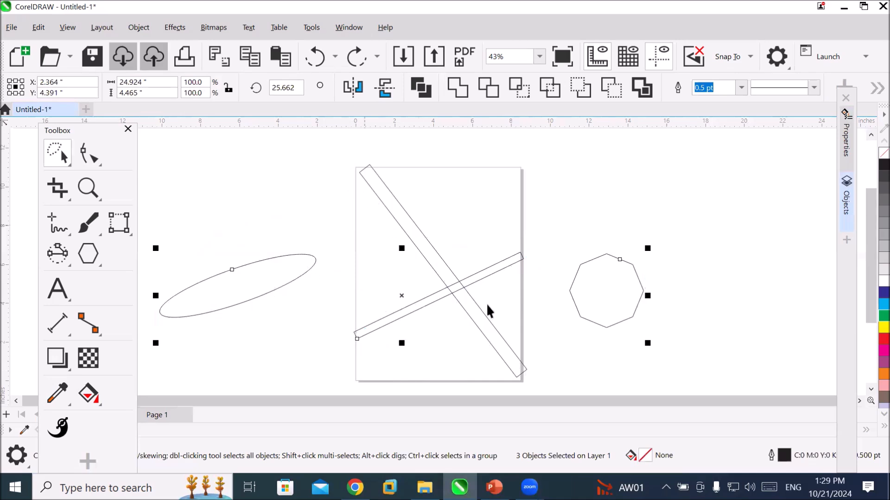
left_click(883, 327)
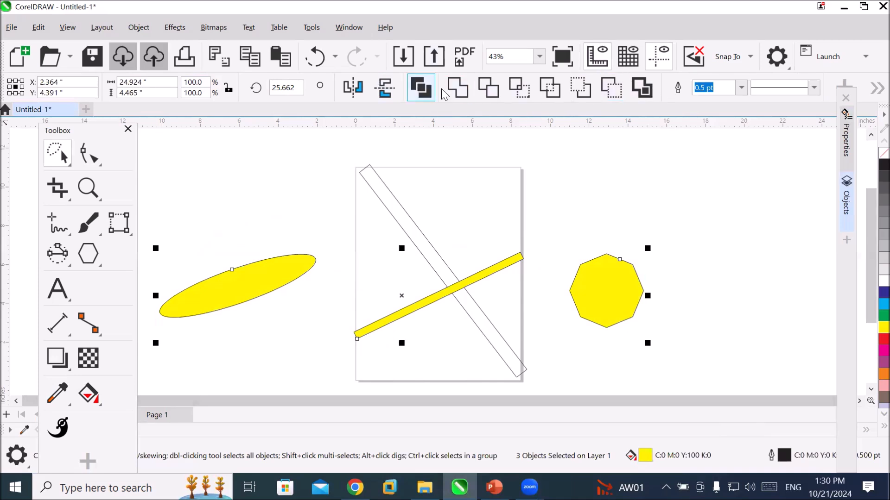
Clear the selection, select the ellipse and the octagon together, and deselect them.
left_click(592, 156)
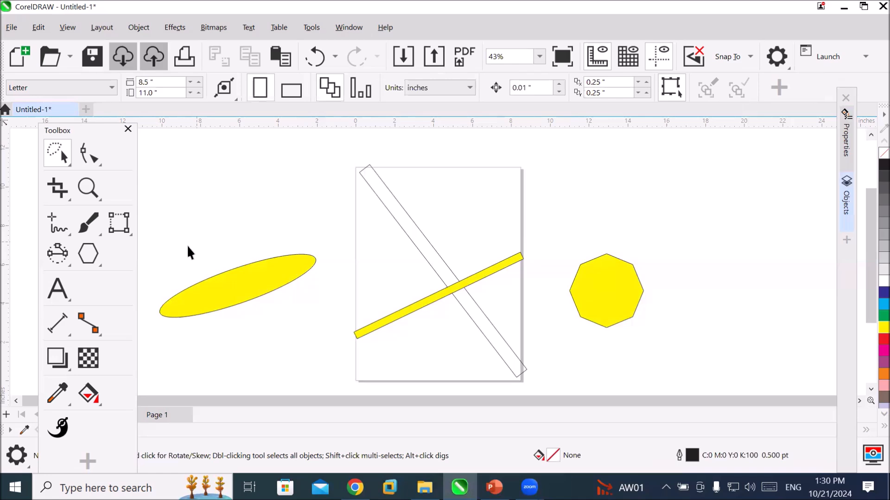
left_click(256, 298)
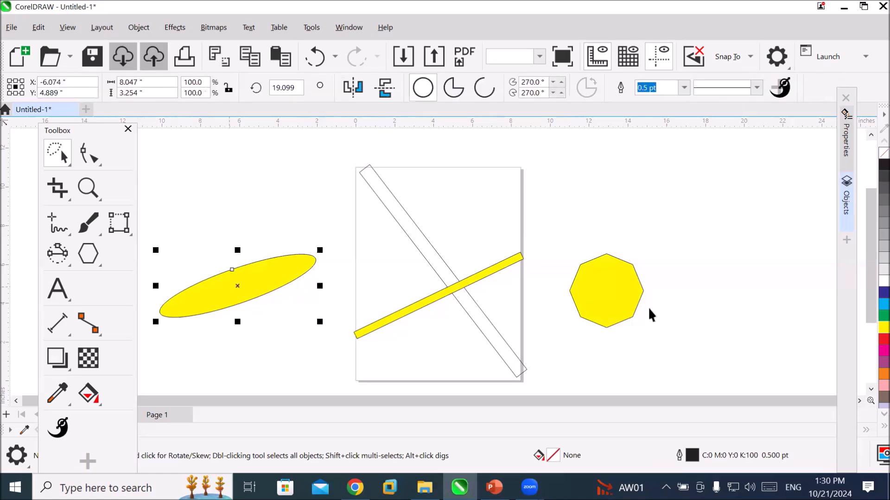
left_click(611, 290, "shift")
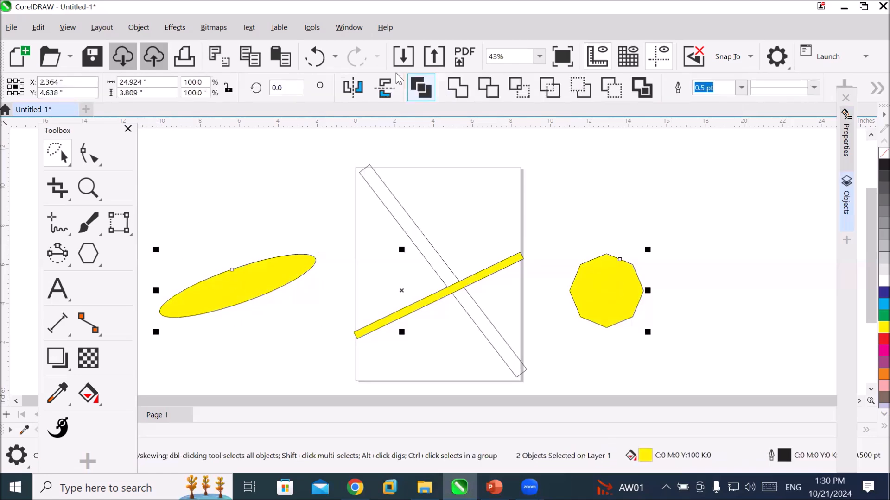
left_click(702, 182)
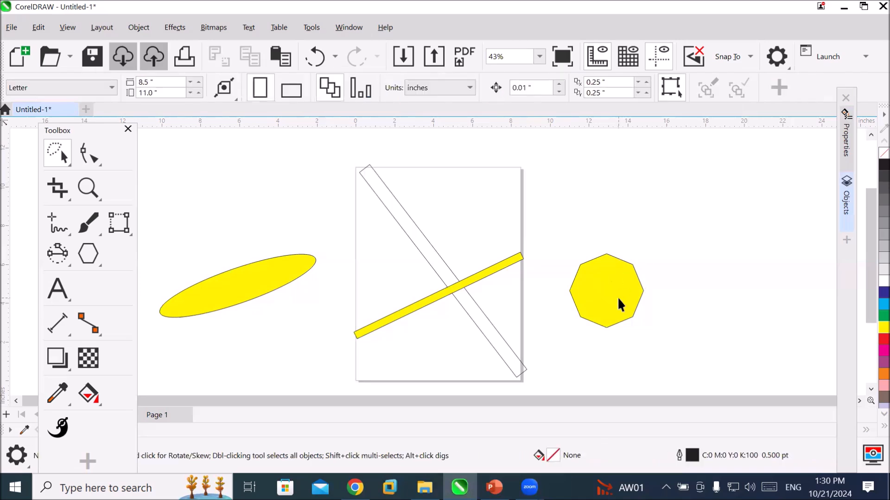
Select the octagon, the ellipse, the steep rectangle and the shallow rectangle one after another, and clear the selection.
left_click(617, 298)
left_click(278, 284)
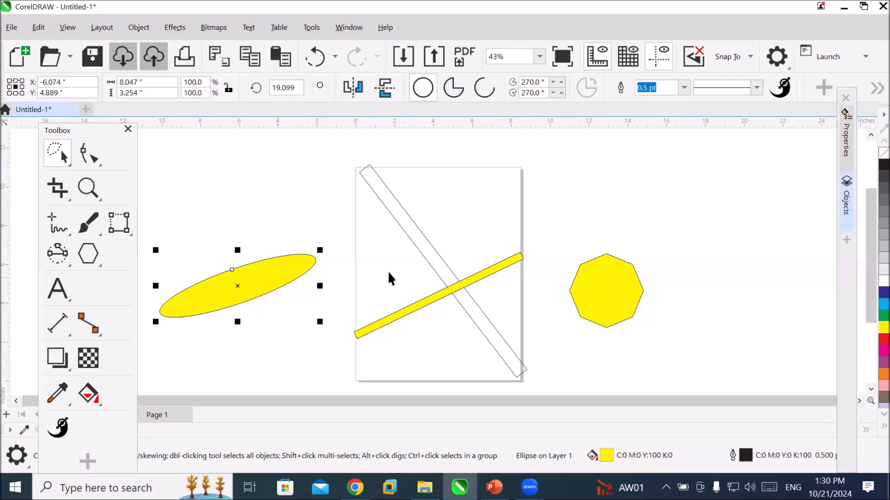
left_click(430, 246)
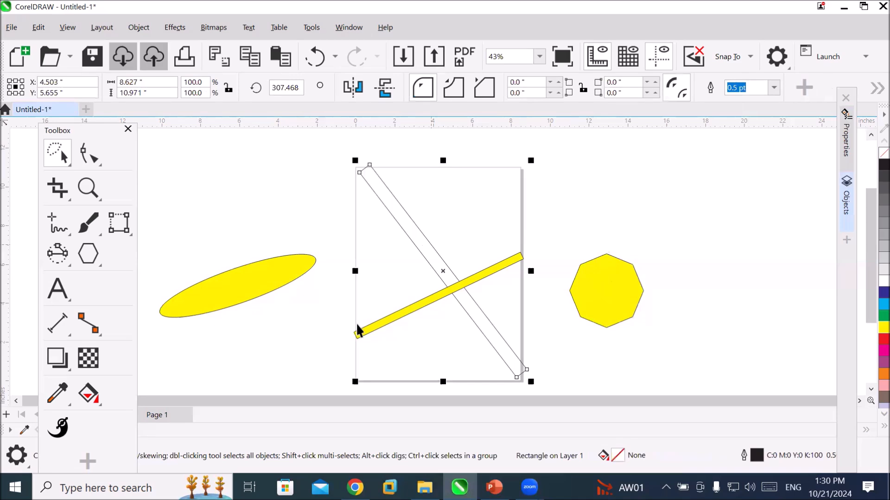
left_click(608, 208)
left_click(503, 256)
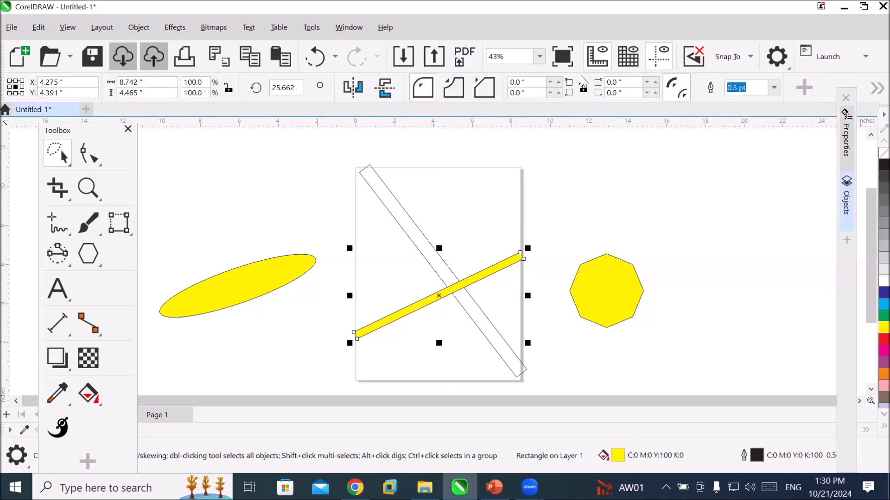
left_click(653, 239)
Stretch the yellow octagon to about 8.03 inches wide and 5.75 inches high.
left_click(621, 271)
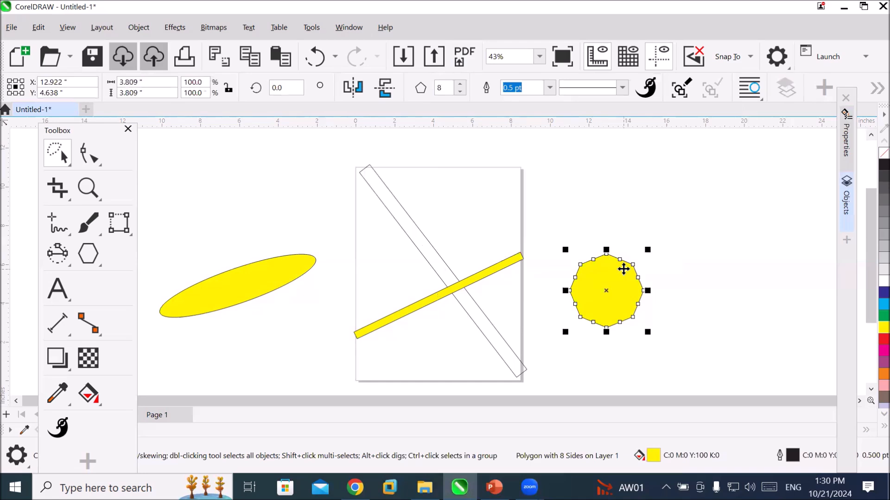
left_click_drag(646, 290, 729, 291)
left_click_drag(647, 332, 655, 369)
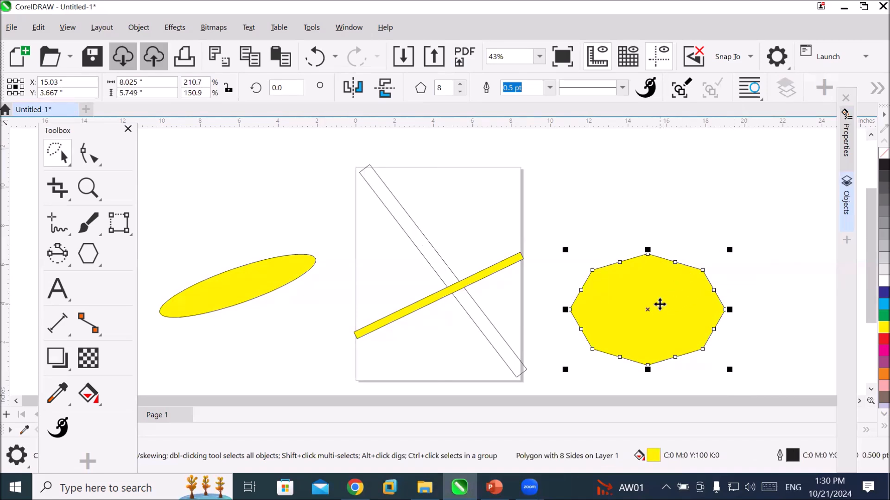
Isolate the octagon in focus mode and reshape it into an upright form about 4.31 by 10.67 inches, rotated about 65.4 degrees.
double_click(660, 304)
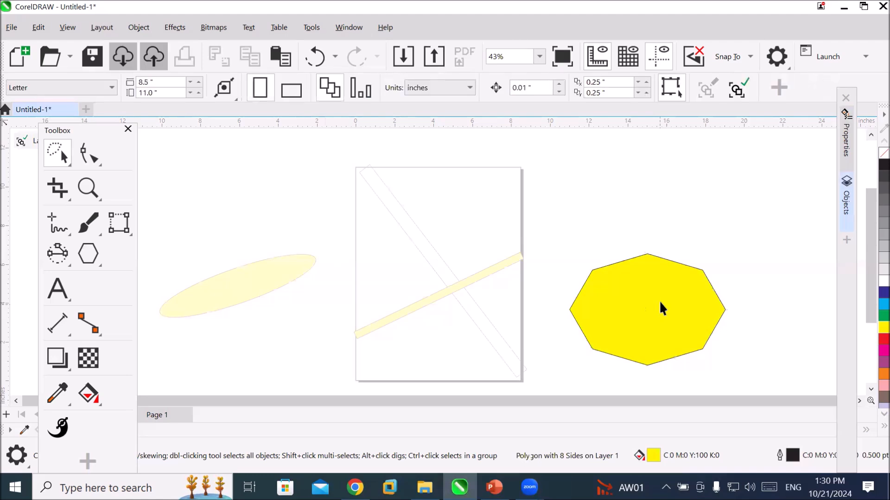
left_click(663, 297)
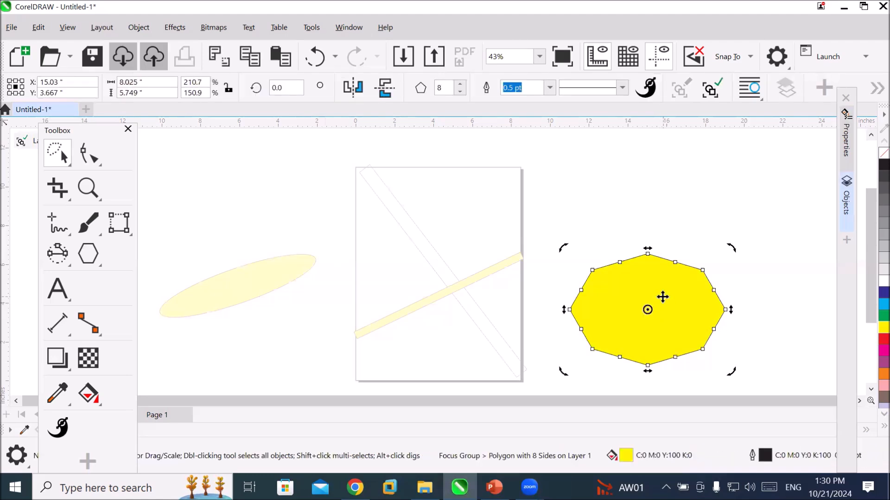
left_click_drag(649, 249, 693, 211)
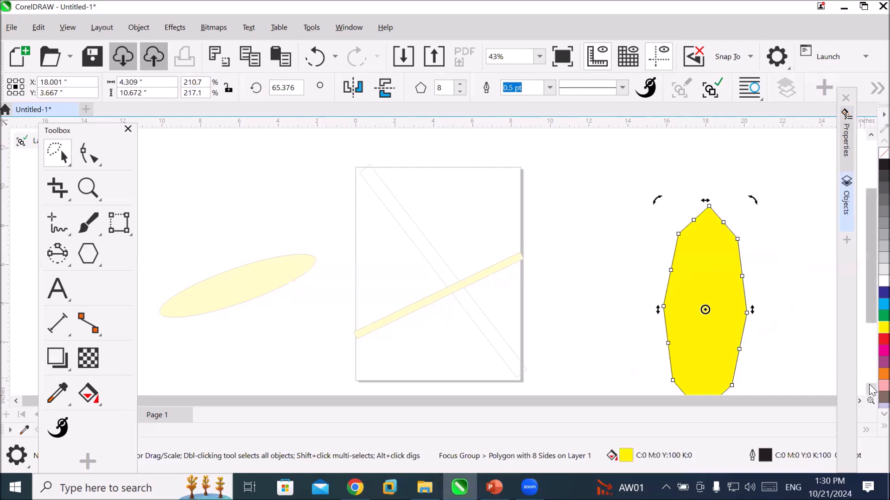
Set the rotation centre at the upright polygon's lower-left corner and create a counterclockwise rotated copy at about 80.3 degrees.
scroll(871, 391, "down", 2)
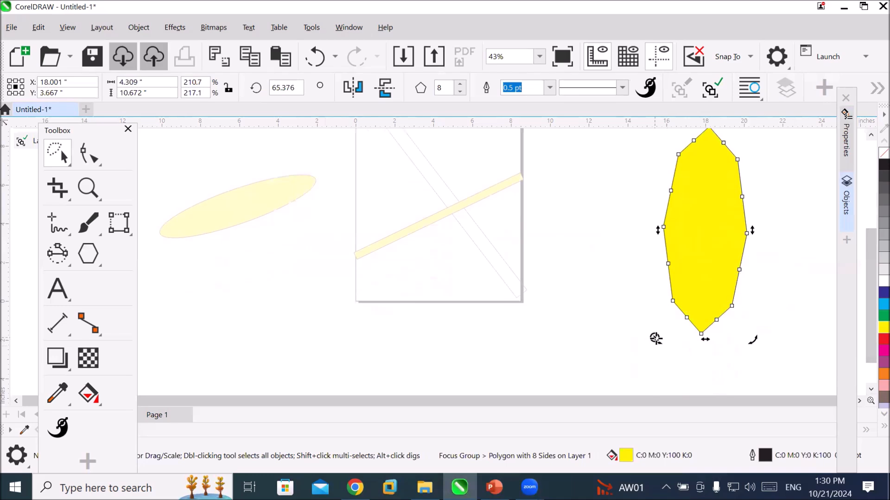
left_click(870, 135)
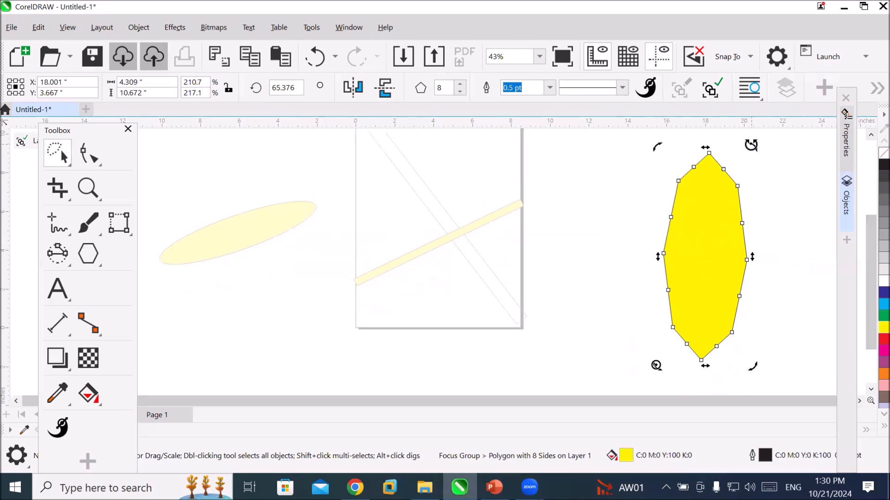
left_click_drag(750, 145, 688, 171)
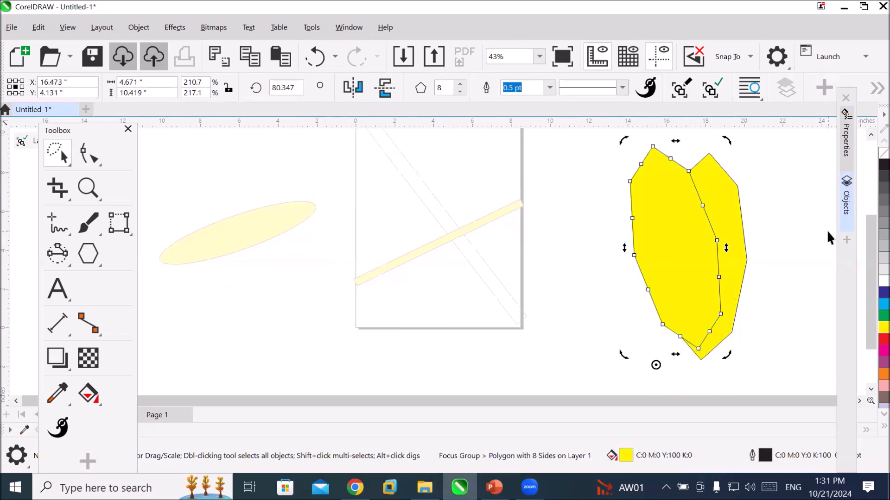
Repeat the rotated duplication around the same centre until the yellow polygons form a complete flower-like ring.
key("ctrl+r")
key("ctrl+r")
key("ctrl+r")
key("ctrl+r")
key("ctrl+r")
key("ctrl+r")
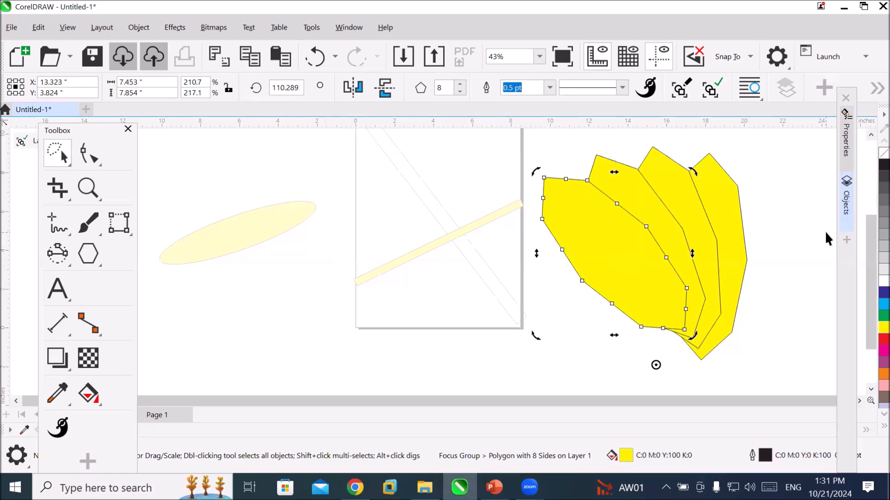
key("ctrl+r")
key("ctrl+r")
key("ctrl+r")
key("ctrl+r")
key("ctrl+r")
key("ctrl+r")
key("ctrl+r")
key("ctrl+r")
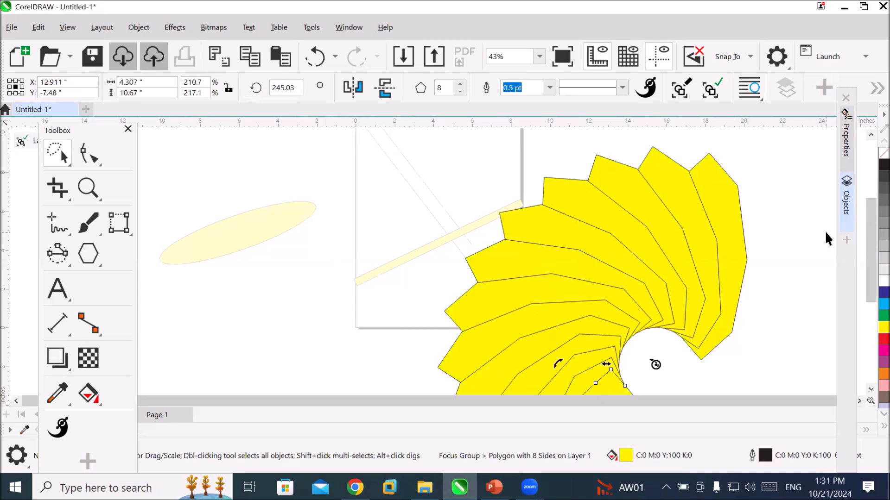
key("ctrl+r")
key("ctrl+r")
key("ctrl+r")
key("ctrl+r")
key("ctrl+r")
key("ctrl+r")
key("ctrl+r")
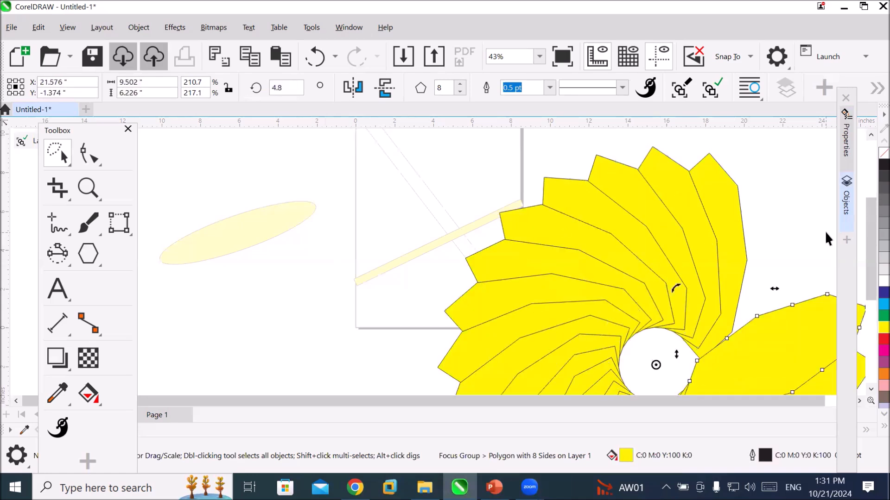
key("ctrl+r")
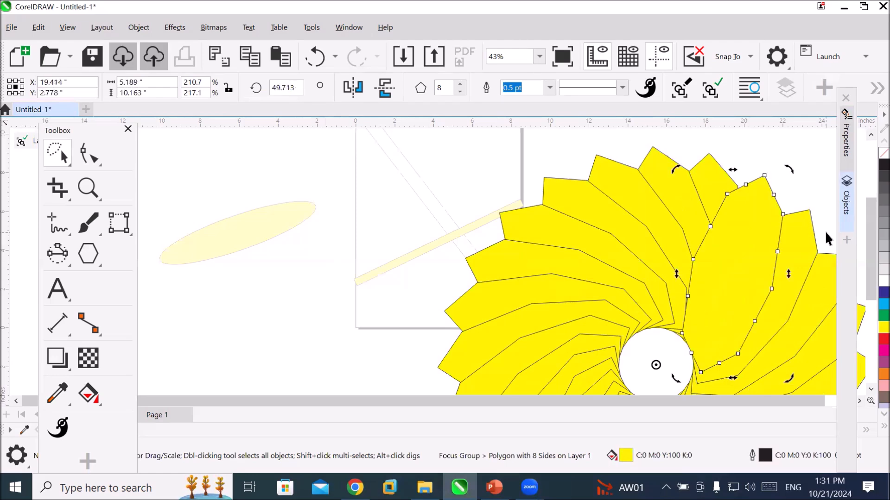
scroll(793, 296, "down", 4)
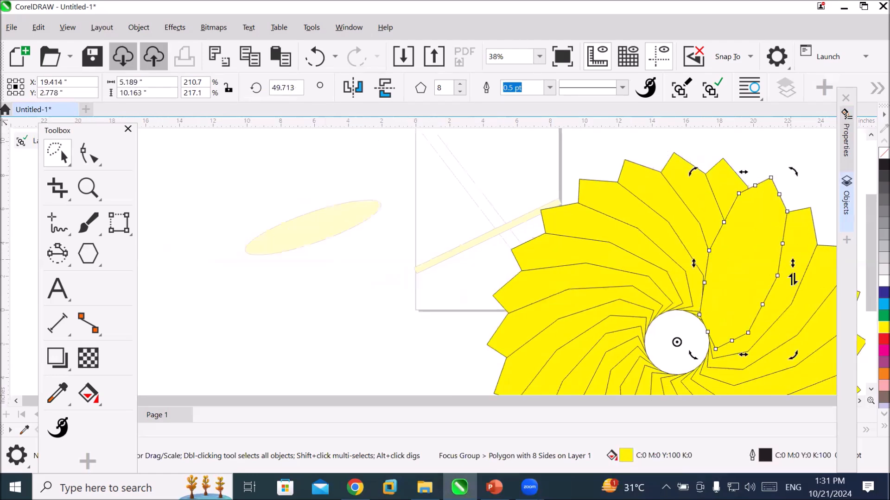
Draw an upright ellipse about 2.16 inches wide and 10.42 inches high in the empty area left of the page.
scroll(791, 297, "down", 2)
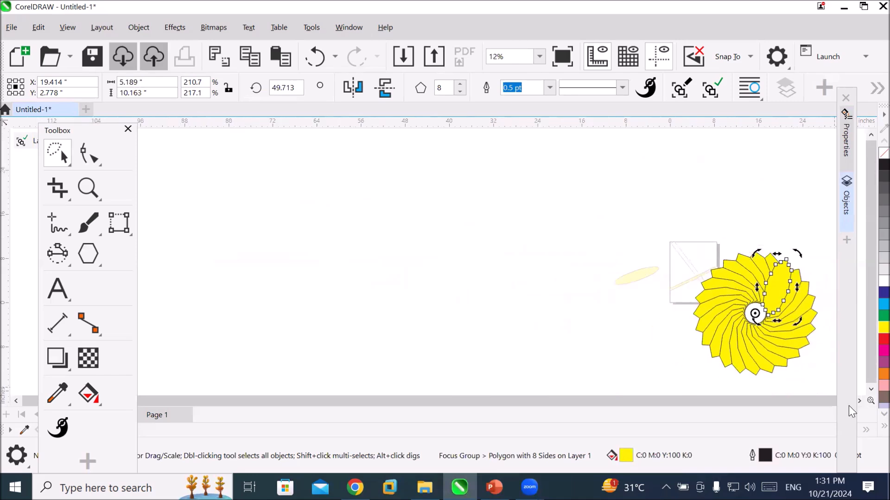
scroll(790, 319, "up", 1)
scroll(790, 319, "up", 2)
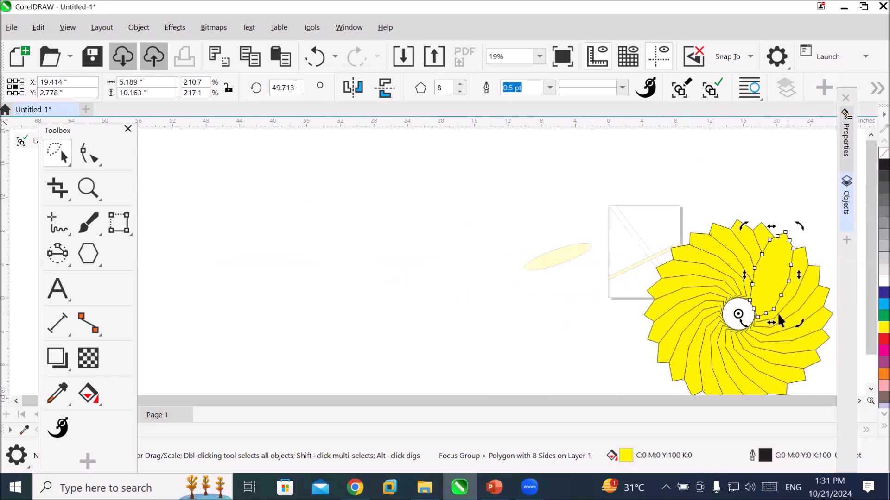
left_click(56, 258)
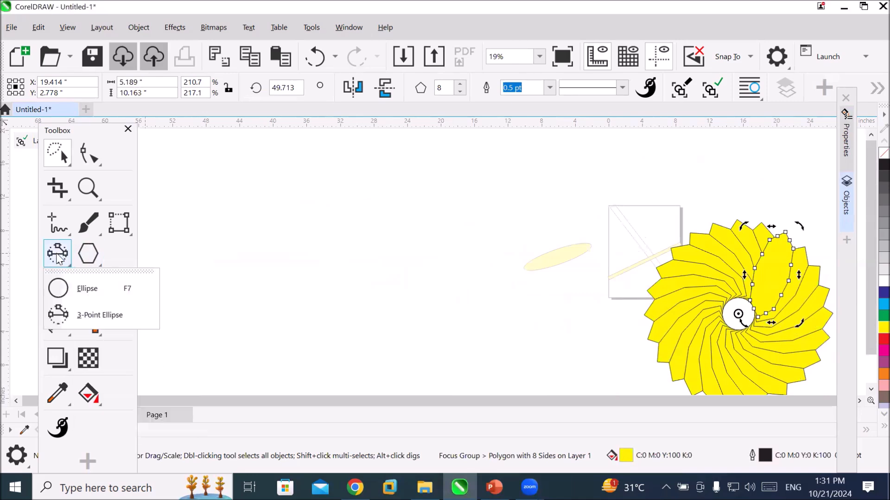
left_click_drag(287, 185, 315, 280)
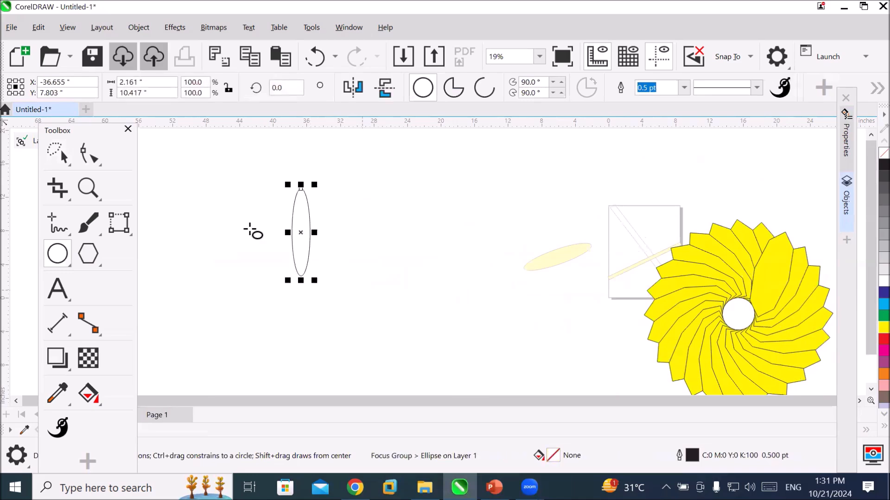
Create a clockwise rotated copy of the upright ellipse around its own centre, at about 316.1 degrees.
left_click(67, 159)
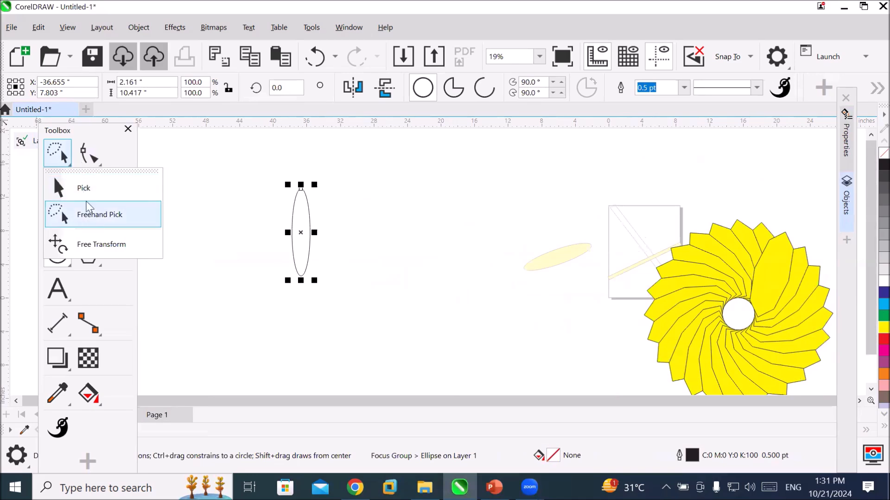
left_click(84, 188)
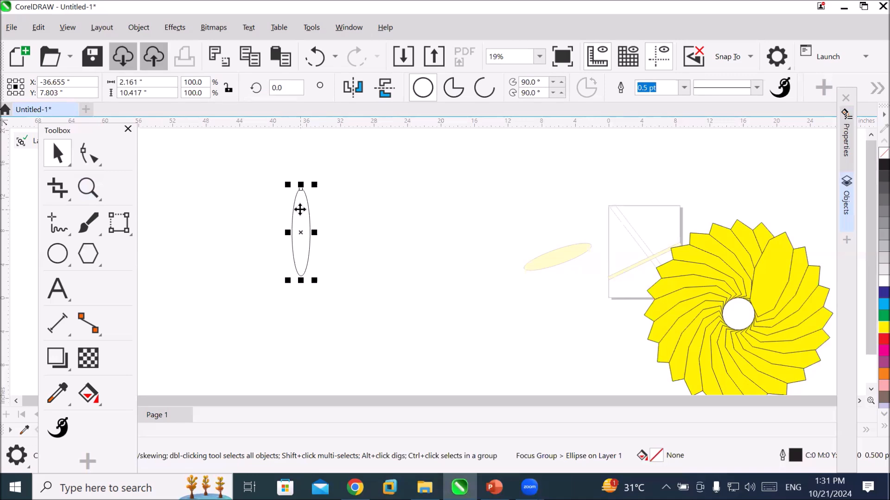
left_click(300, 209)
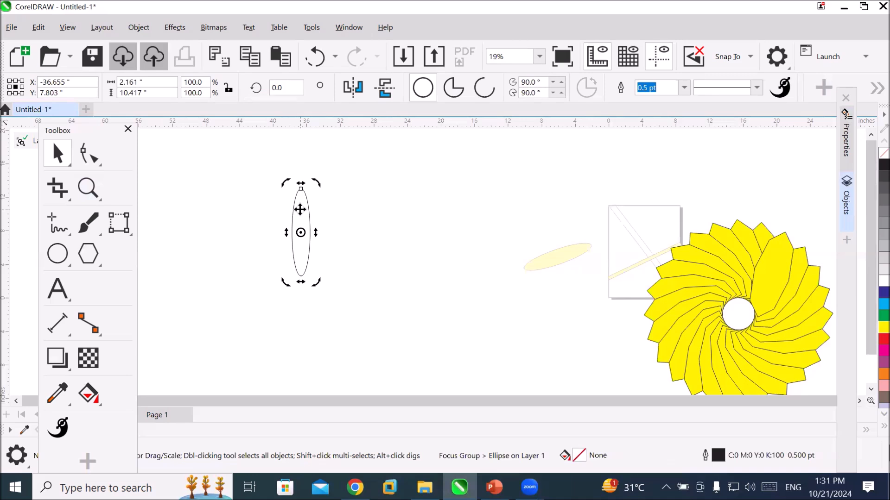
left_click_drag(317, 183, 339, 210)
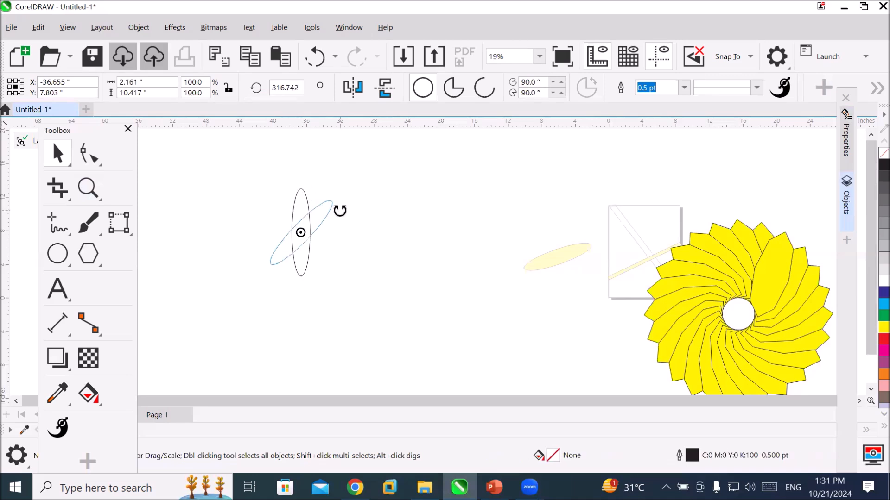
left_click_drag(340, 210, 339, 208)
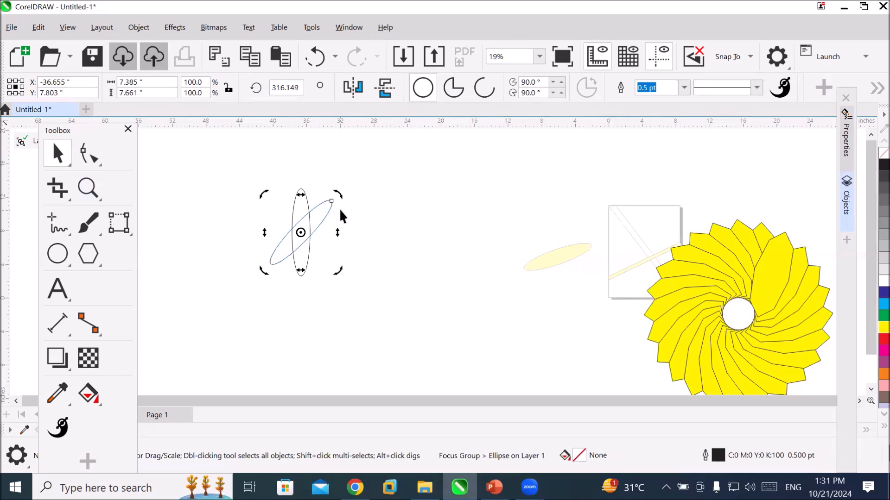
Repeat the rotated duplication to form a star of crossing ellipses, and undo the last copy that nearly overlaps the upright one.
key("ctrl+r")
key("ctrl+r")
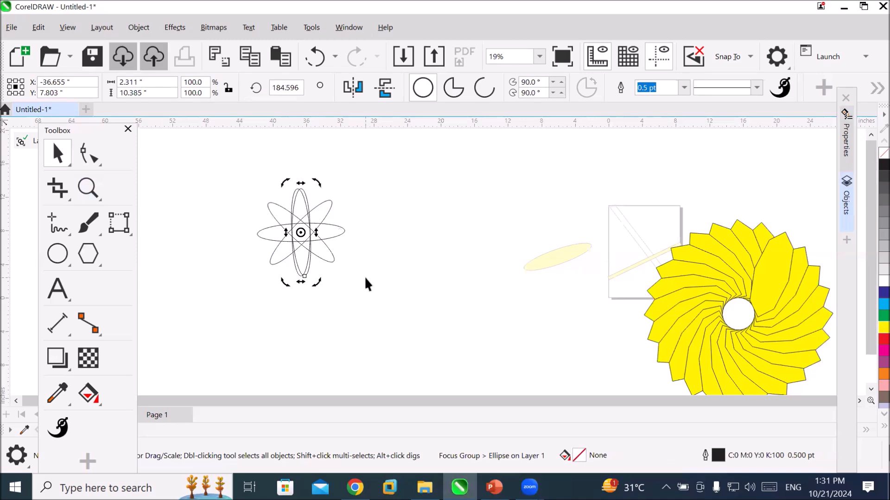
left_click(364, 276)
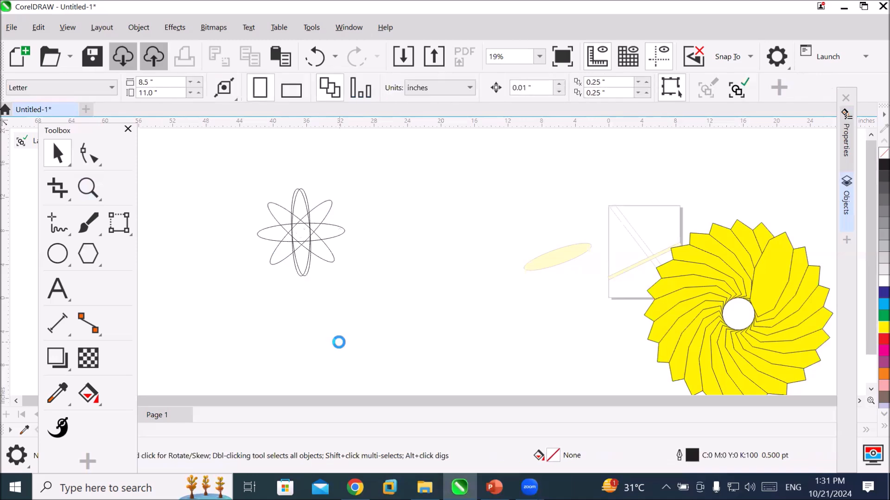
key("ctrl+z")
left_click(413, 239)
Fill the upright ellipse with blue, the horizontal one with red, and the diagonal one rising to the right with green.
left_click(309, 211)
left_click(883, 292)
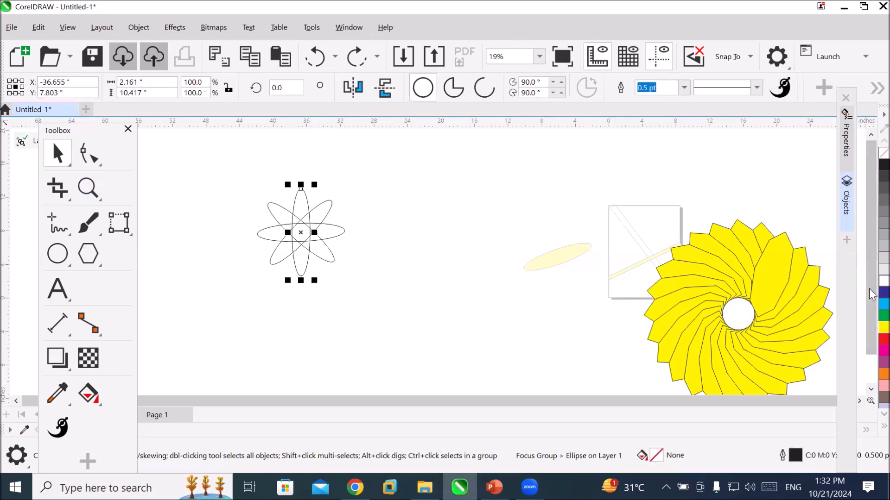
left_click(271, 238)
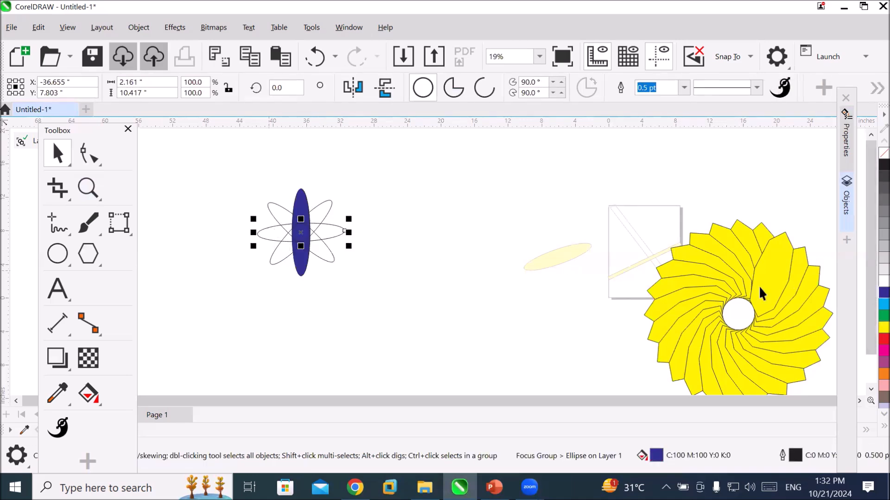
left_click(883, 339)
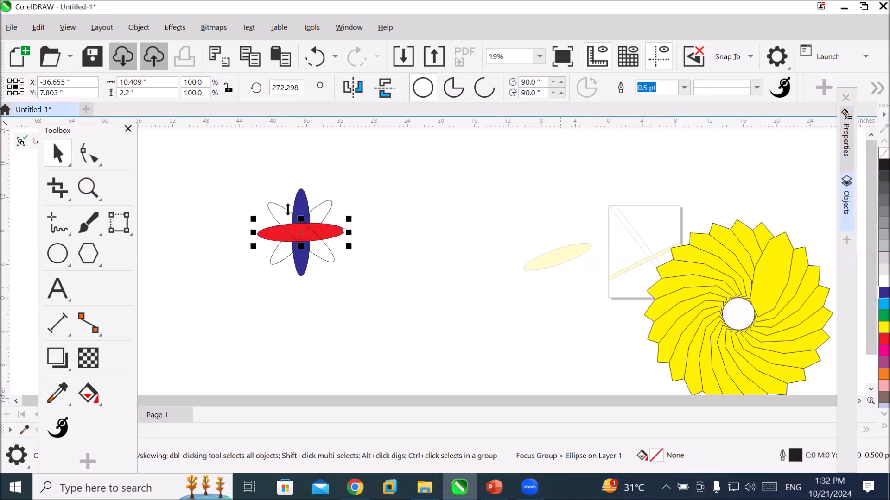
left_click(336, 215)
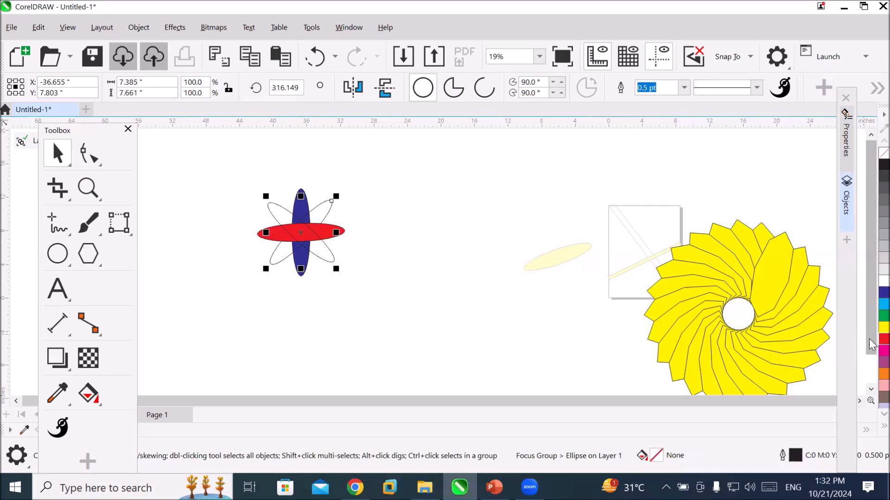
left_click(884, 315)
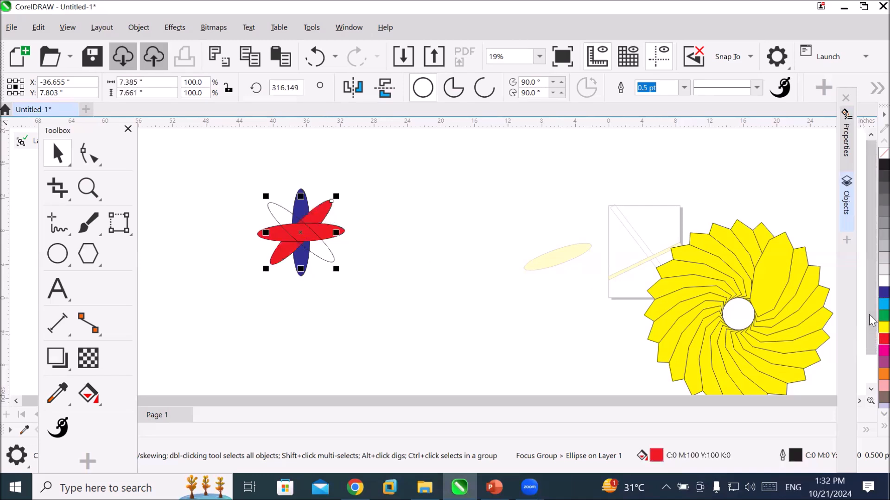
Select all four crossed ellipses together and delete them.
left_click(416, 287)
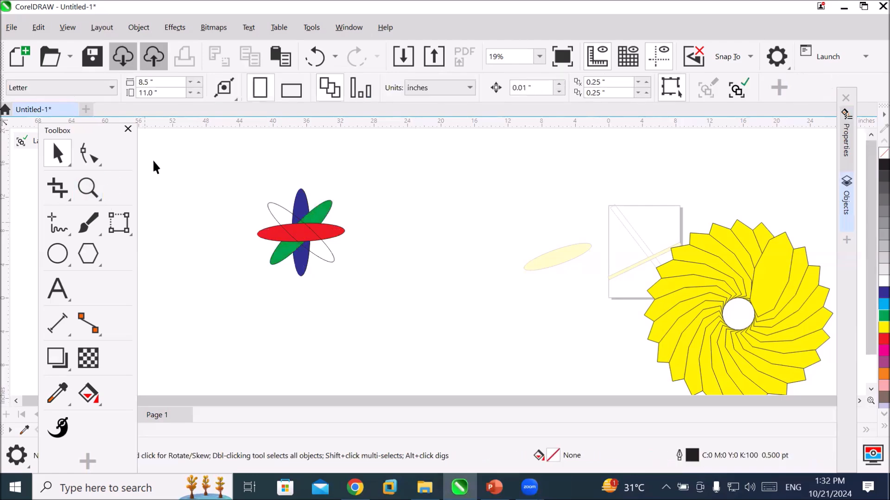
left_click_drag(400, 316, 401, 316)
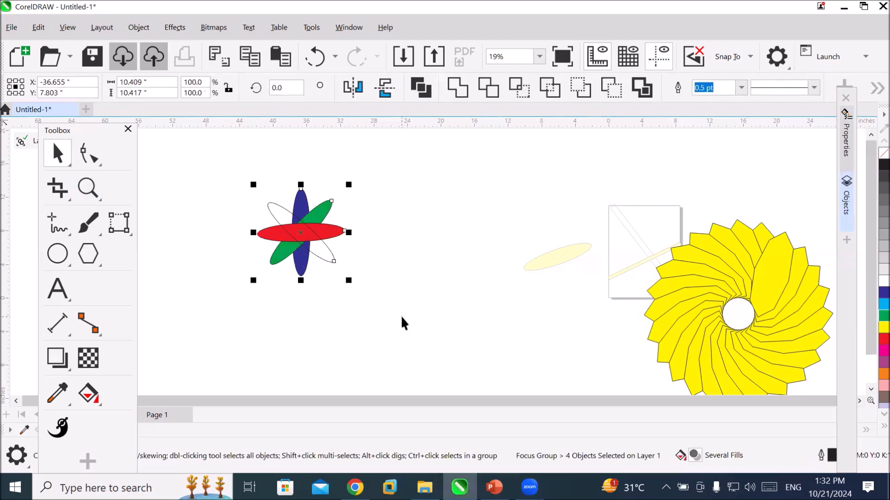
key("Delete")
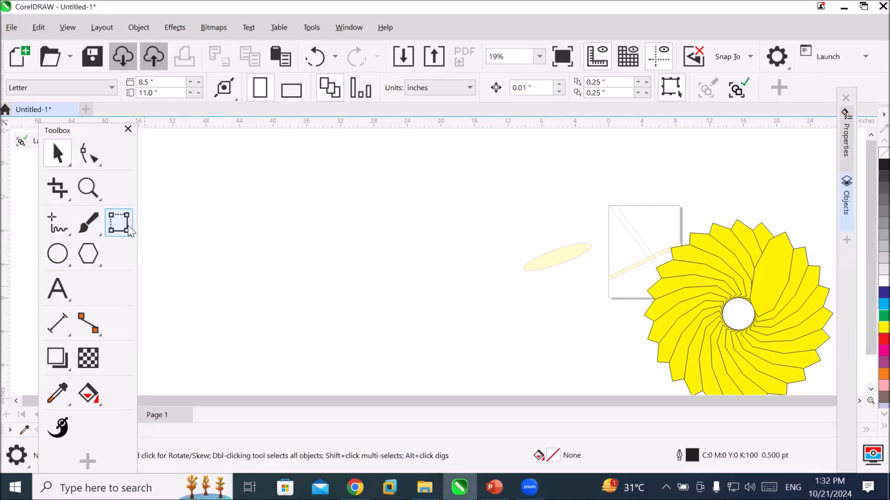
Draw a narrow upright rectangle about 1.61 inches wide and 8.64 inches high in the empty area left of the page.
left_click(124, 225)
left_click(165, 258)
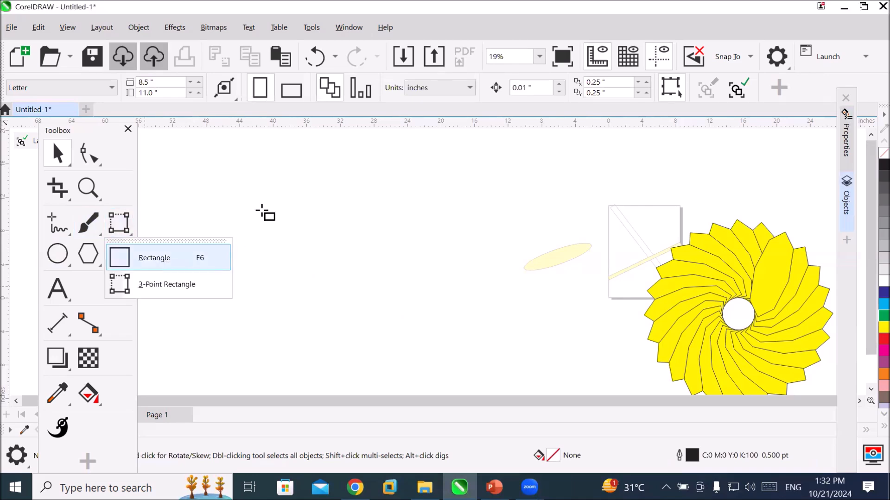
left_click_drag(286, 145, 300, 220)
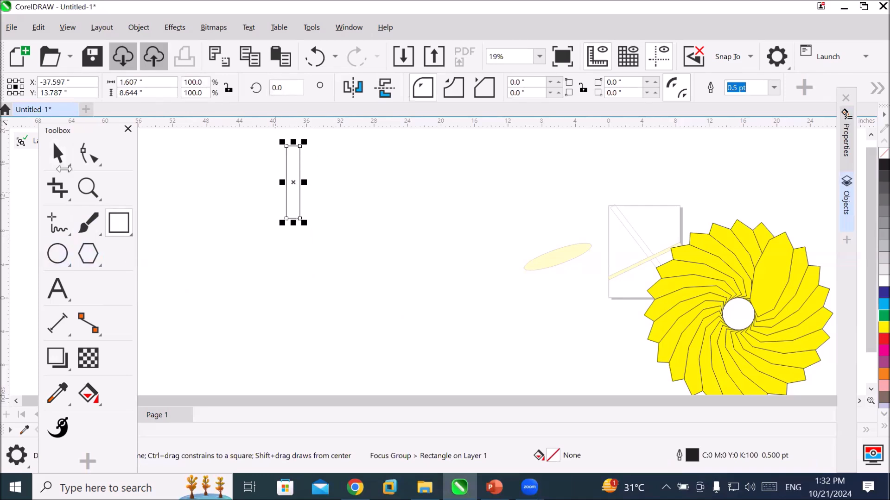
Set the rectangle's rotation centre a short distance below its bottom edge, aligned with its middle.
left_click(54, 155)
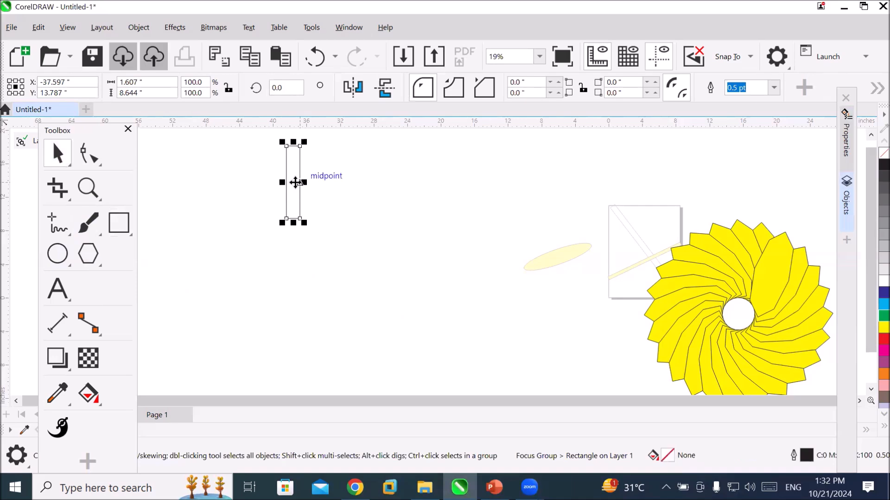
left_click(295, 182)
left_click_drag(296, 182, 287, 219)
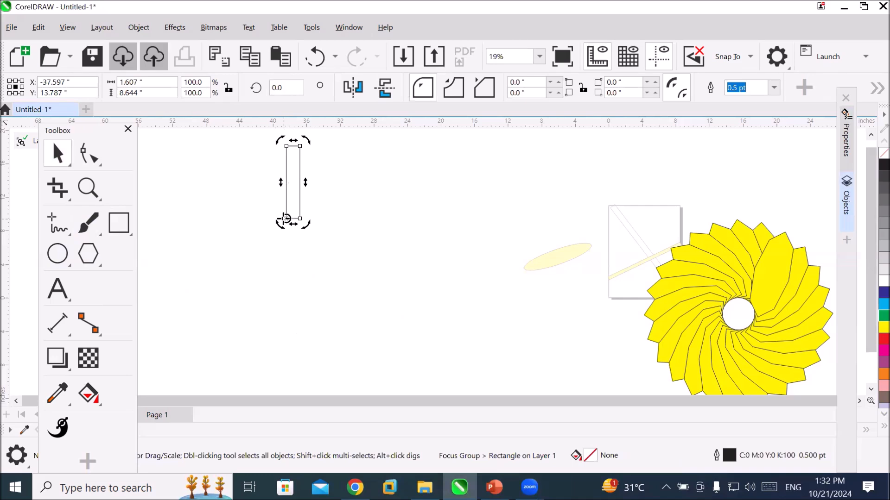
left_click_drag(286, 218, 293, 255)
Create a rotated copy of the rectangle at 90 degrees around the offset centre, and repeat it until four bars form an open cross.
left_click_drag(277, 140, 372, 243)
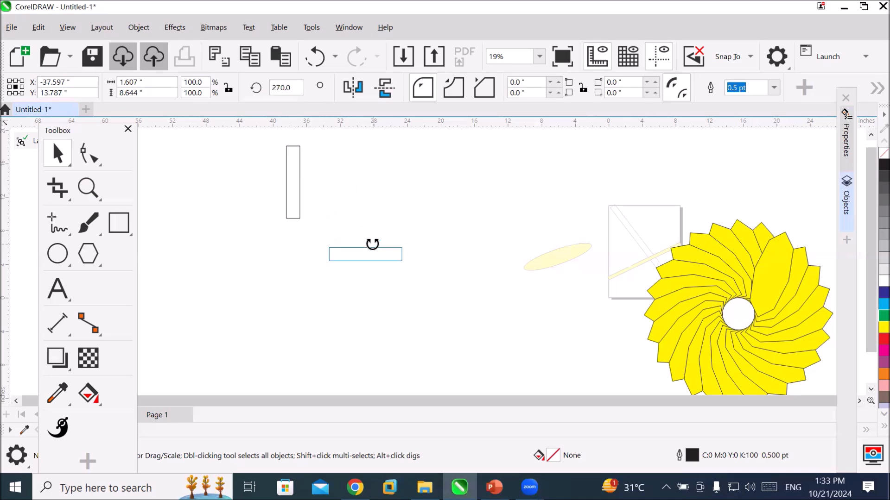
left_click_drag(372, 243, 220, 259)
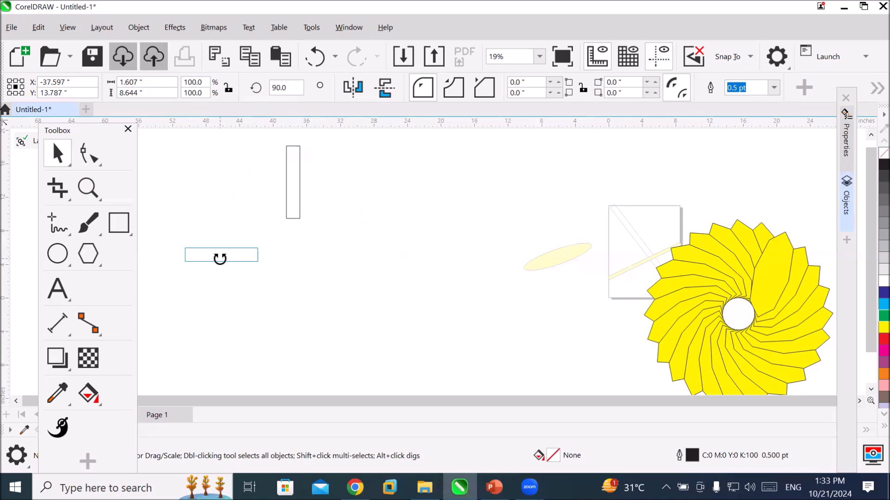
mouse_move(220, 258)
left_mouse_down()
mouse_move(290, 188)
mouse_move(224, 258)
left_mouse_up()
left_click_drag(224, 257, 224, 258)
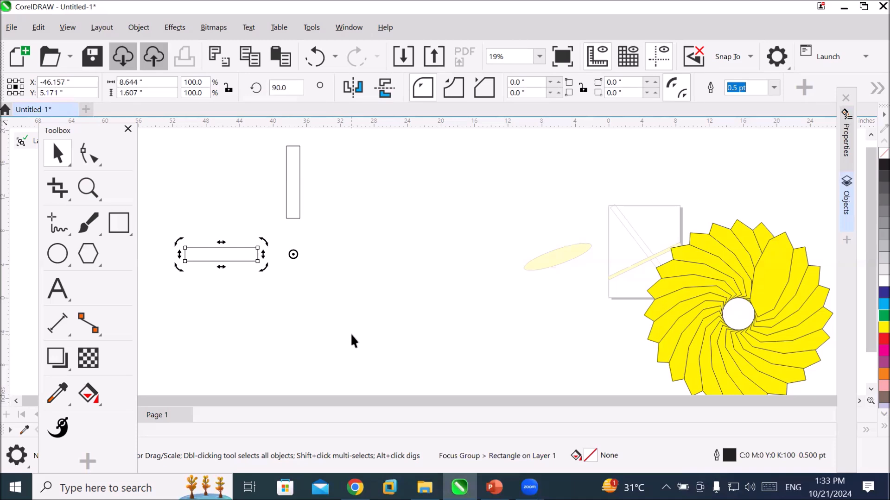
key("ctrl+r")
key("ctrl+r")
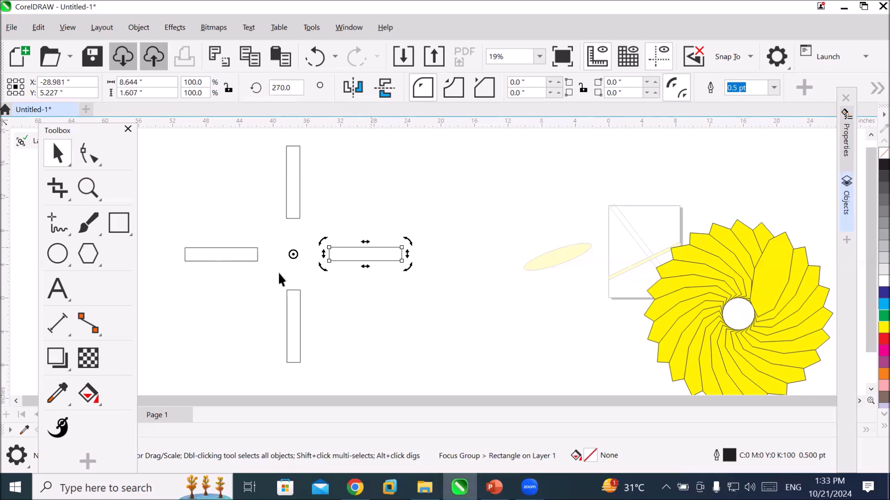
left_click(393, 195)
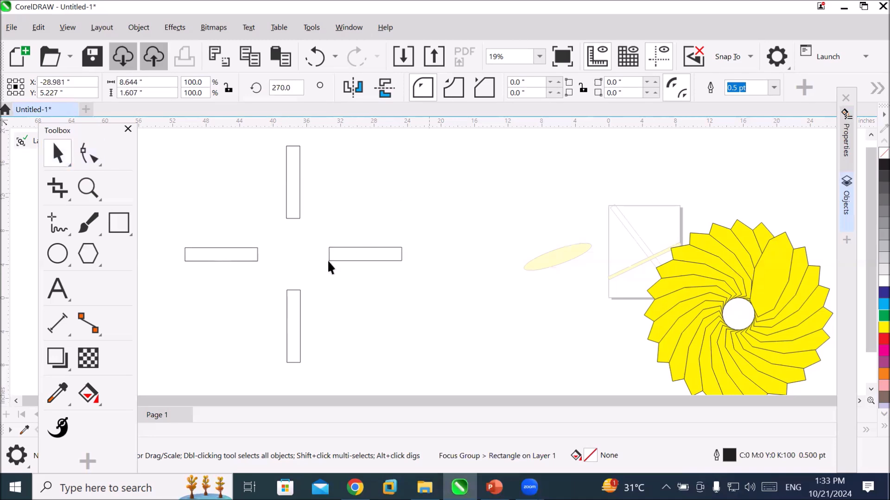
Select all four rectangles of the cross together and delete them.
left_click(293, 218)
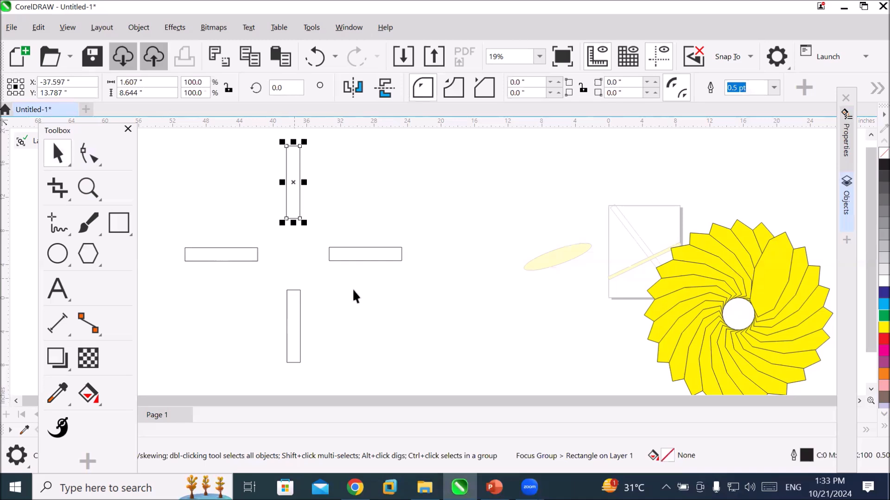
left_click_drag(154, 135, 351, 363)
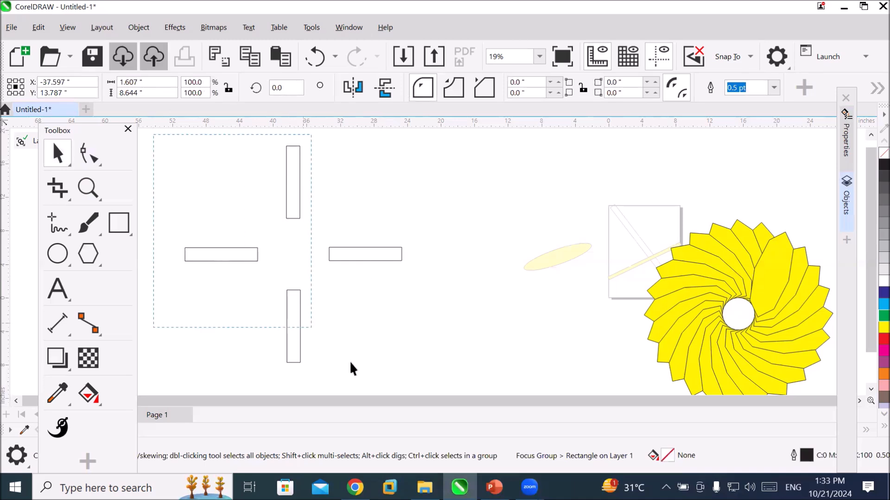
left_click_drag(413, 380, 419, 377)
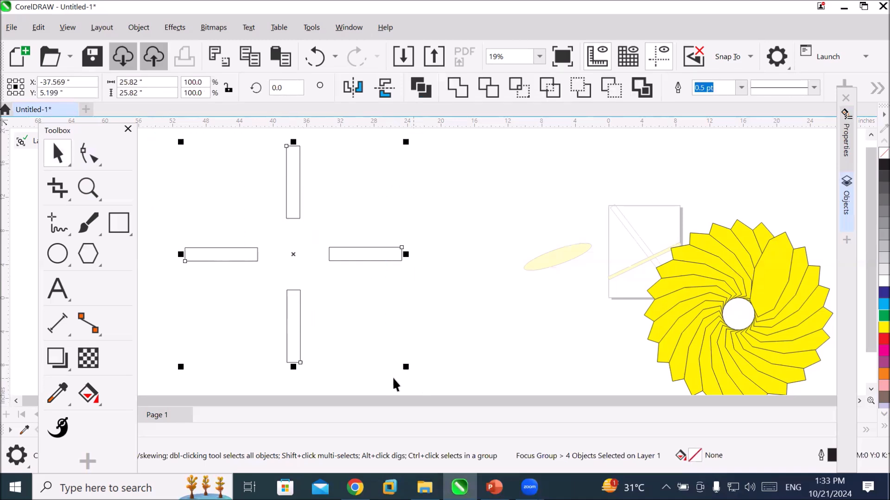
key("Delete")
Draw an upright ellipse about 2.6 inches wide and 9.31 inches high left of the page and fill it with green.
left_click(58, 253)
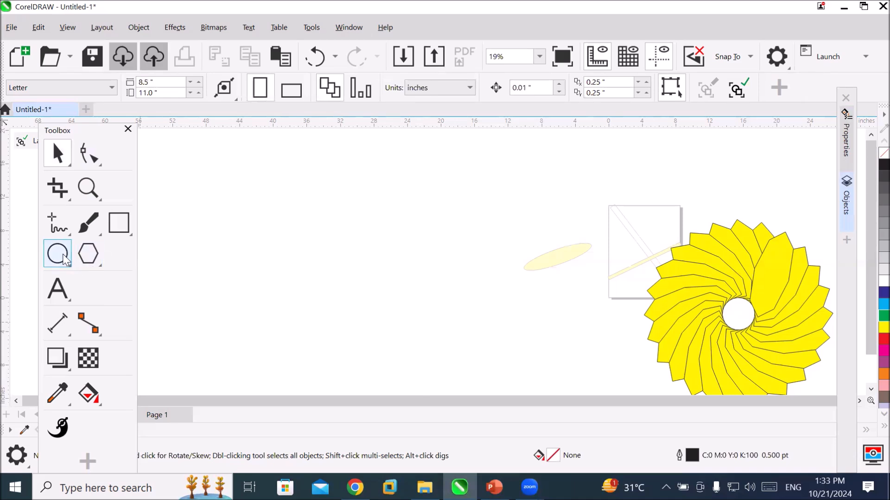
left_click_drag(320, 159, 341, 236)
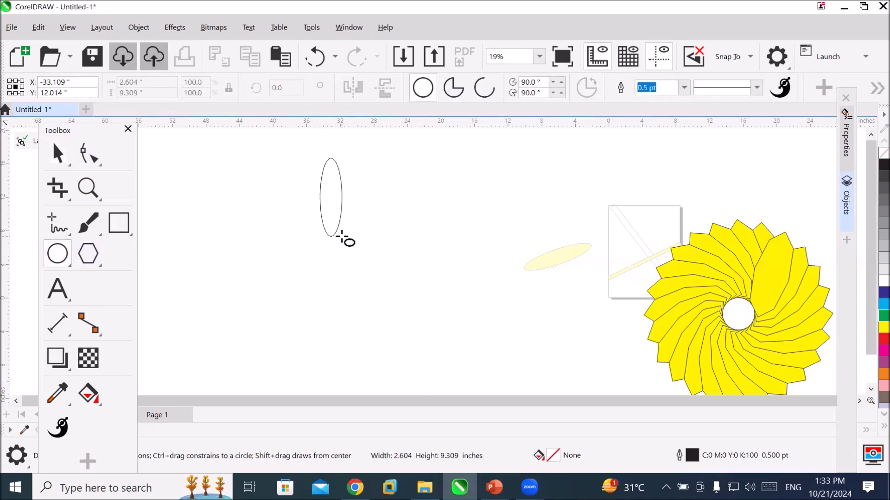
left_click_drag(342, 236, 341, 237)
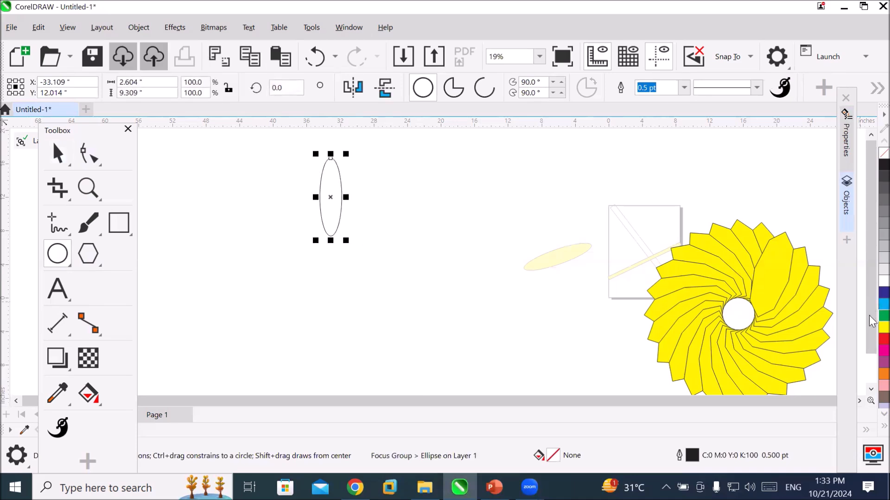
left_click(883, 316)
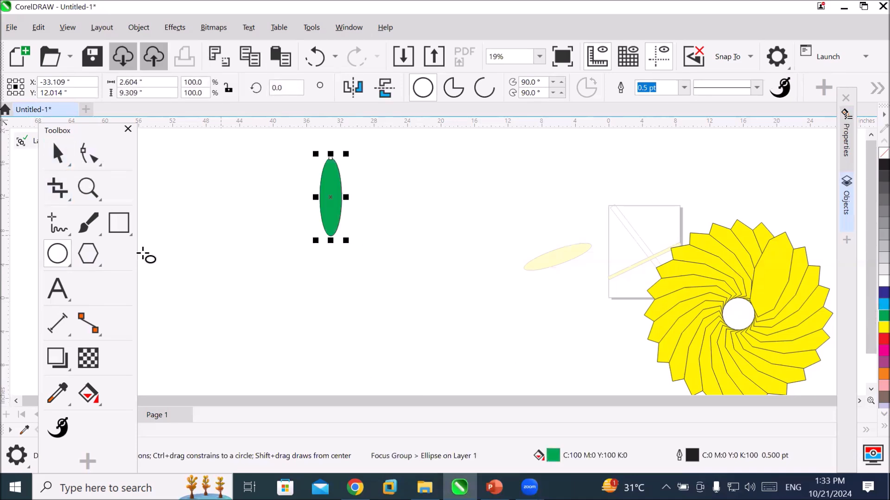
Draw a circle about 2.77 inches across, filled with blue, and place it directly beneath the green ellipse.
mouse_move(279, 254)
left_mouse_down()
mouse_move(308, 284)
mouse_move(298, 274)
left_mouse_up()
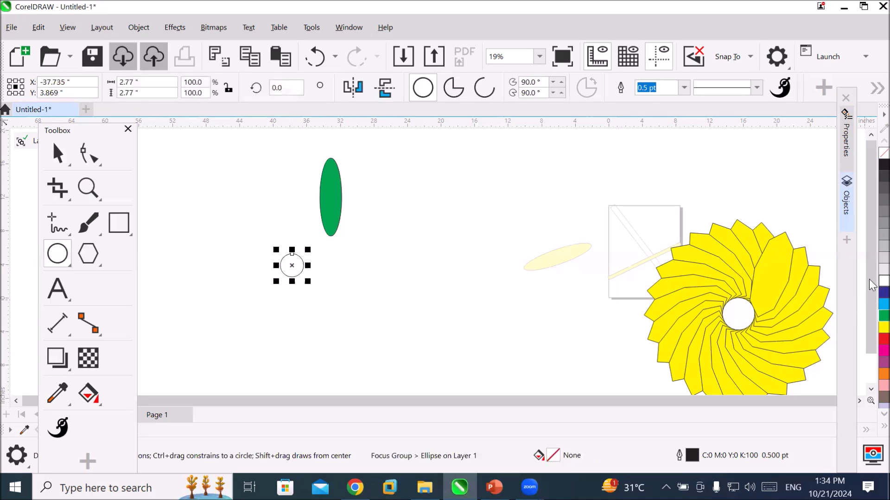
left_click(883, 293)
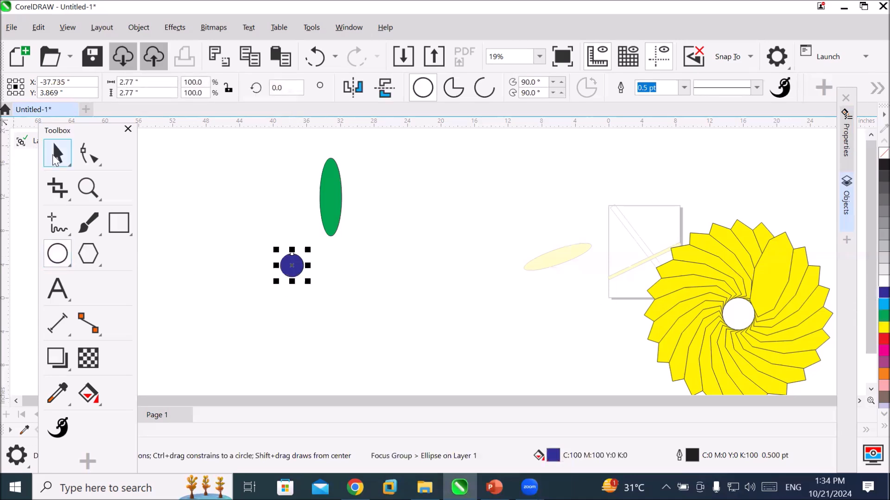
key("space")
left_click_drag(308, 270, 335, 258)
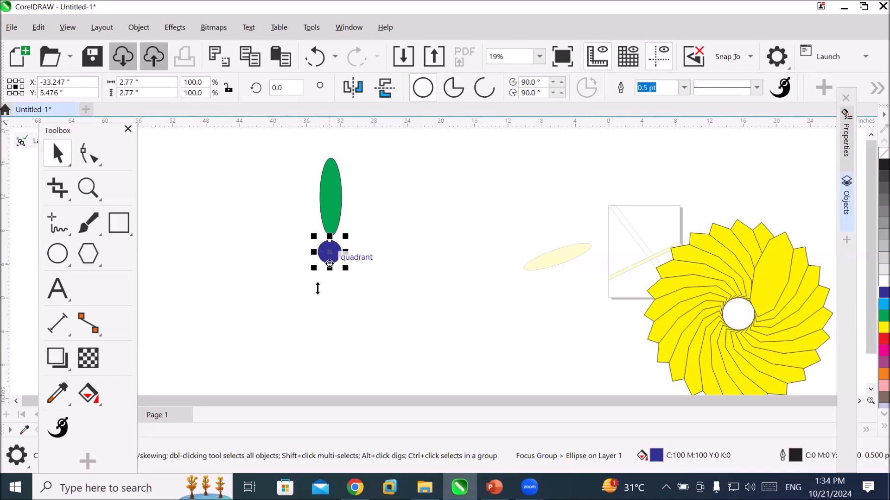
Move the green ellipse up slightly to leave a gap, and nudge it right until it is centred above the blue circle.
left_click(332, 200)
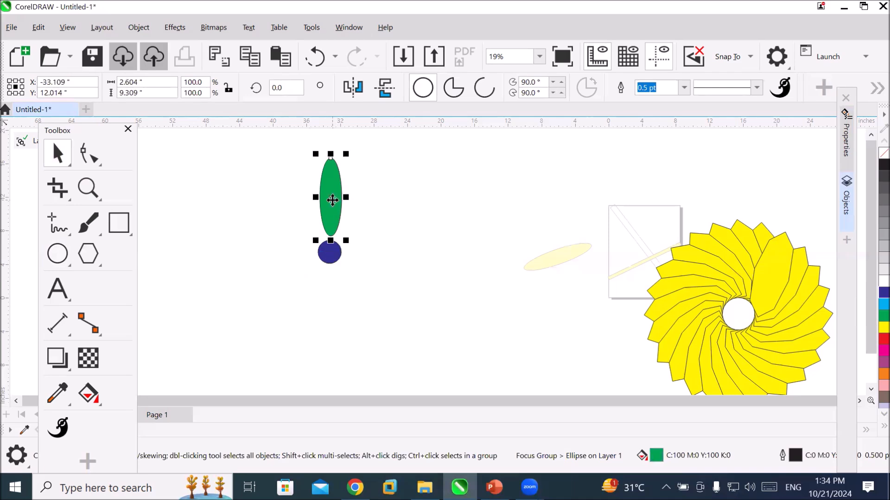
mouse_move(332, 200)
left_mouse_down()
mouse_move(323, 199)
mouse_move(328, 181)
mouse_move(328, 189)
left_mouse_up()
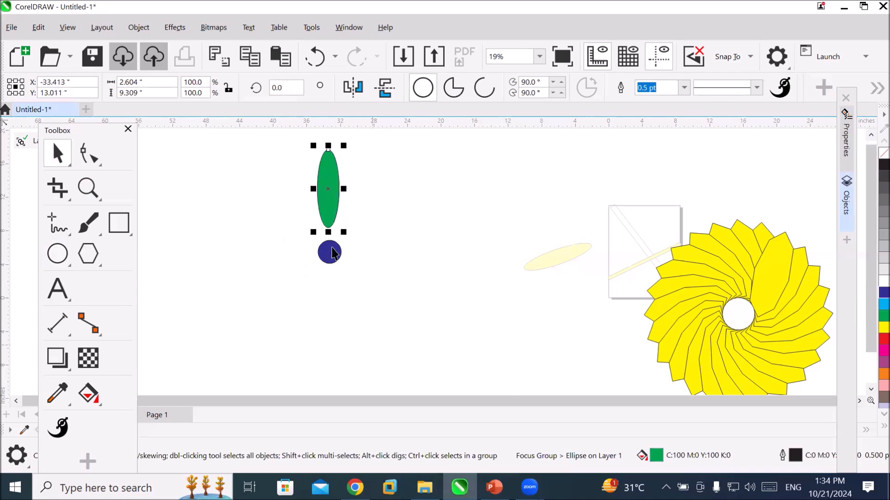
key("Right")
key("Right")
key("Right")
key("Right")
key("Right")
key("Right")
key("Right")
key("Right")
key("Right")
key("Right")
key("Right")
key("Right")
key("Right")
key("Right")
key("Right")
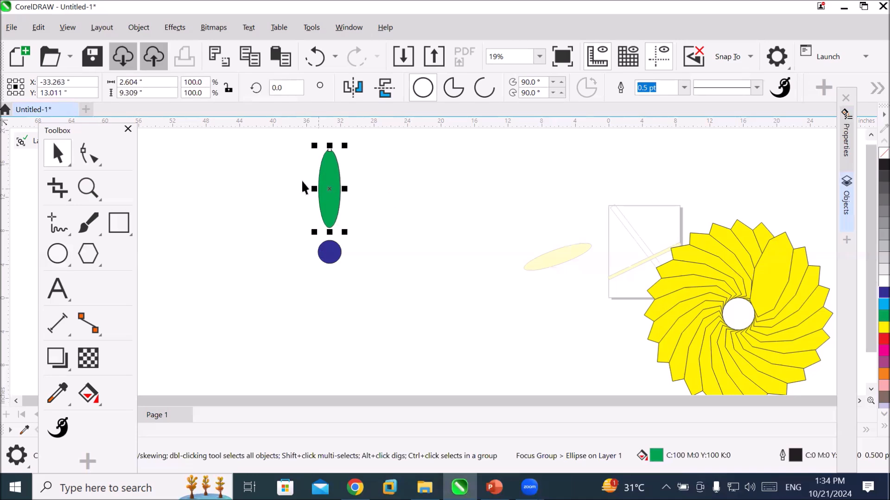
Set the green ellipse's rotation centre on the blue circle's centre and repeat 30-degree rotated copies counterclockwise until seven petals form a half flower.
left_click(328, 176)
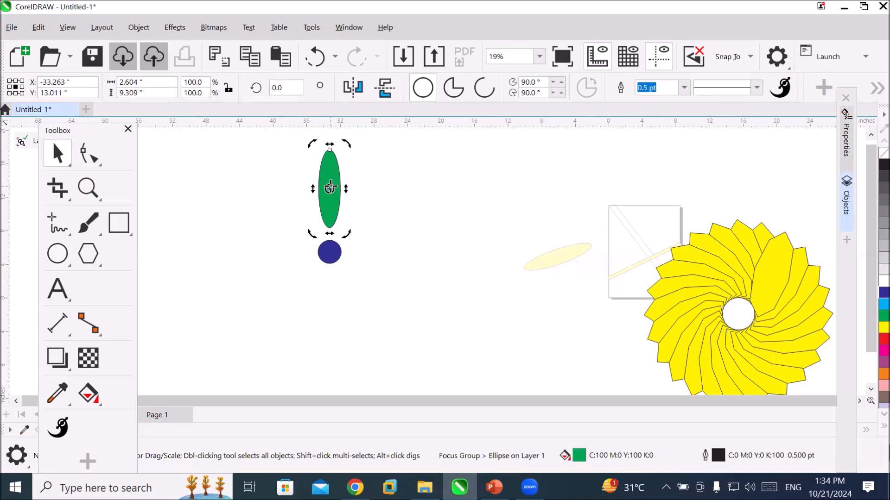
left_click_drag(329, 189, 329, 251)
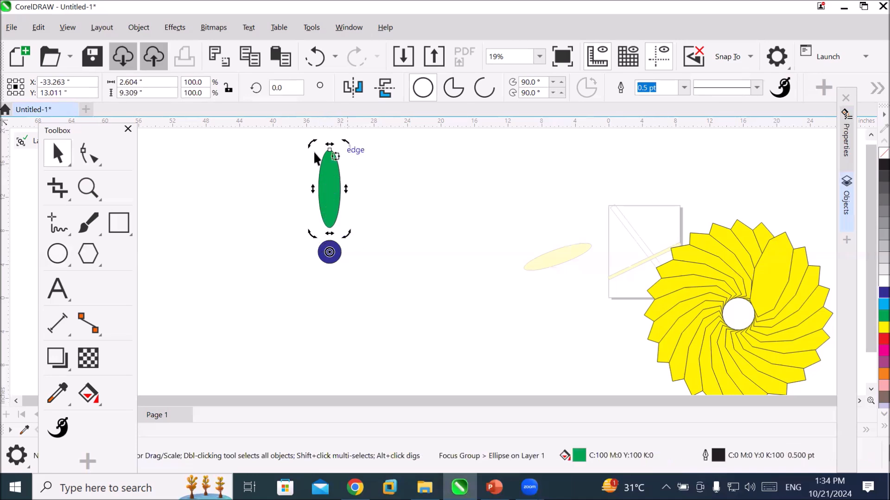
left_click_drag(311, 145, 277, 169)
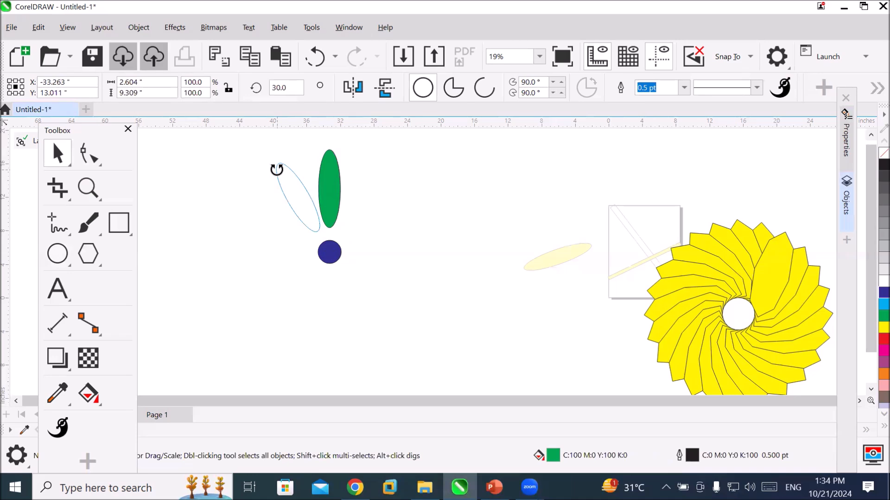
left_click_drag(277, 170, 276, 169)
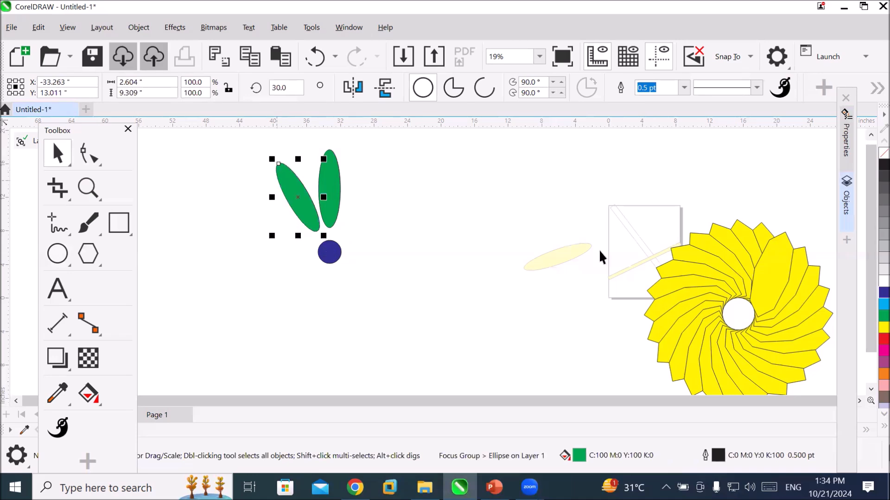
key("ctrl+r")
key("ctrl+r")
key("ctrl+r")
key("ctrl+r")
key("ctrl+r")
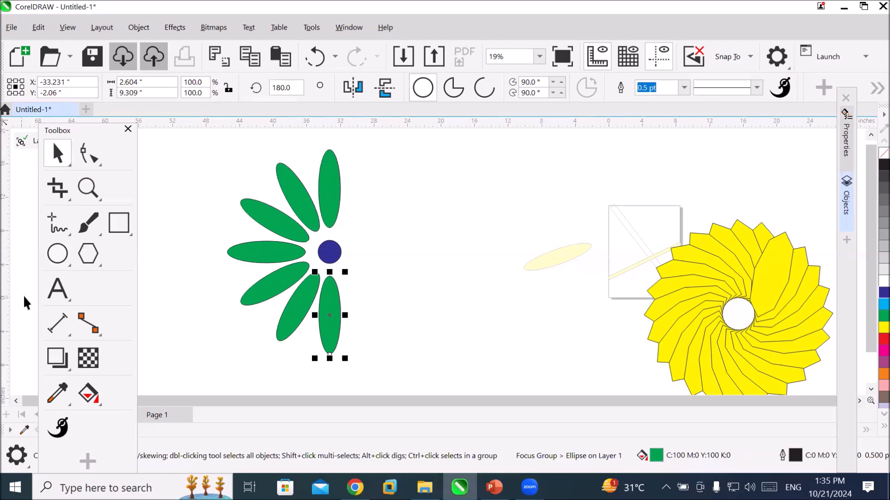
Add the artistic text "Company LOGO" in the open area beside the half flower.
left_click(57, 288)
left_click(372, 230)
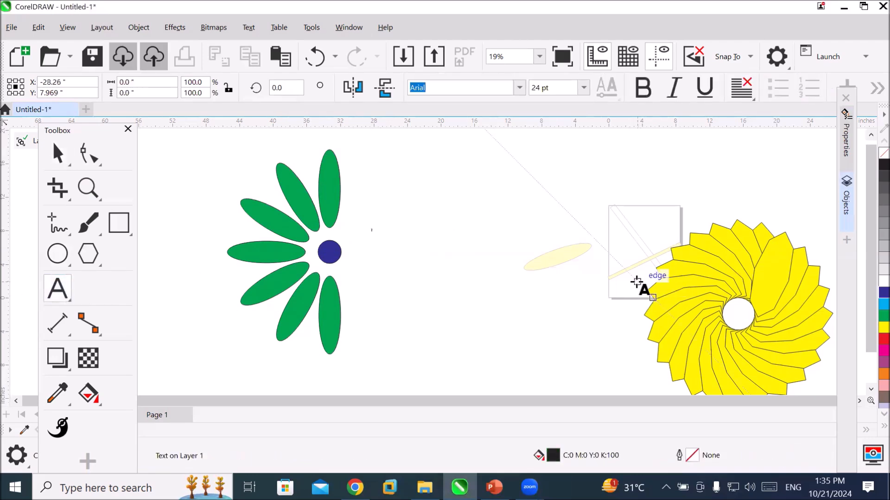
type("Company")
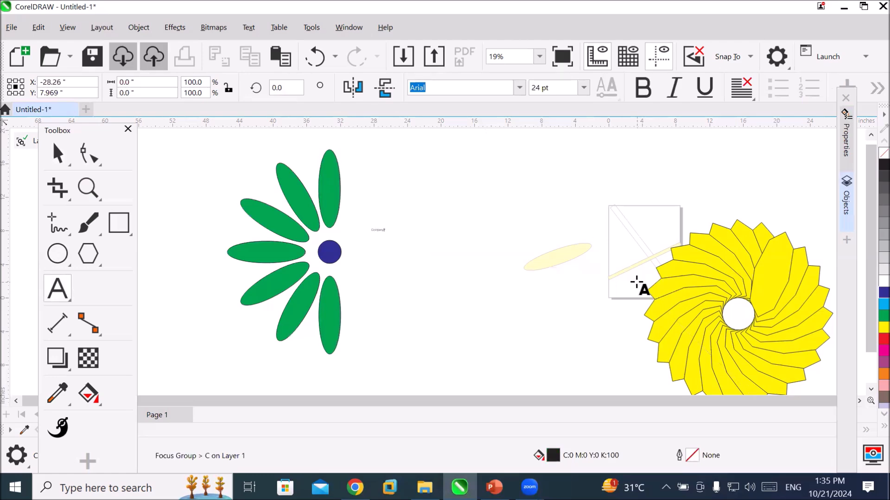
type(" LOGO")
key("Escape")
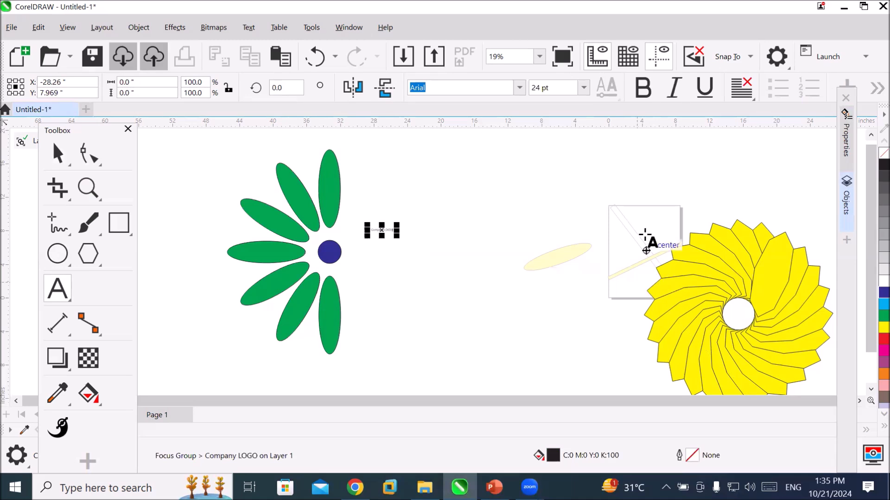
Enlarge the "Company LOGO" text and position it immediately right of the blue circle, level with its centre.
left_click_drag(401, 243, 542, 341)
left_click(58, 153)
left_click_drag(384, 247, 359, 261)
left_click(440, 355)
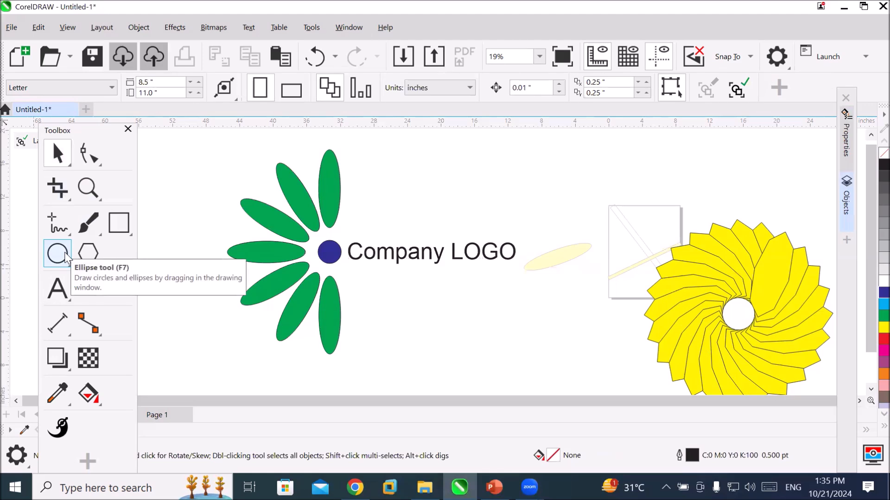
left_click(83, 260)
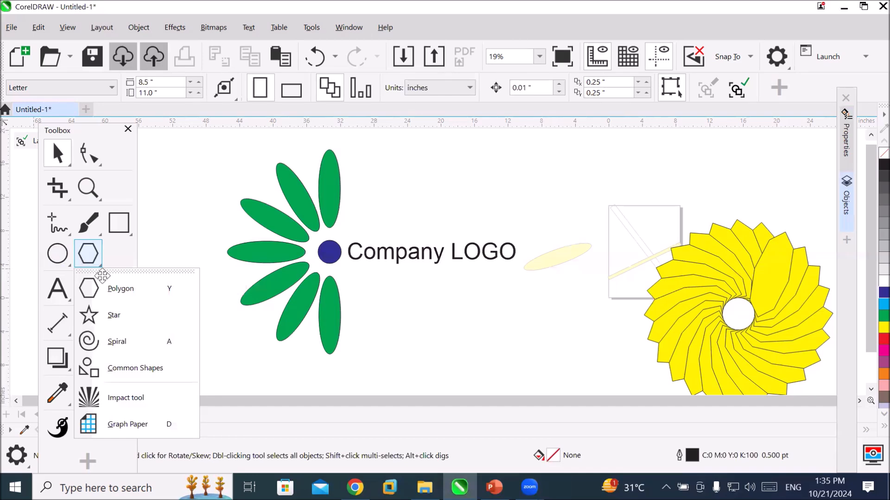
left_click(113, 293)
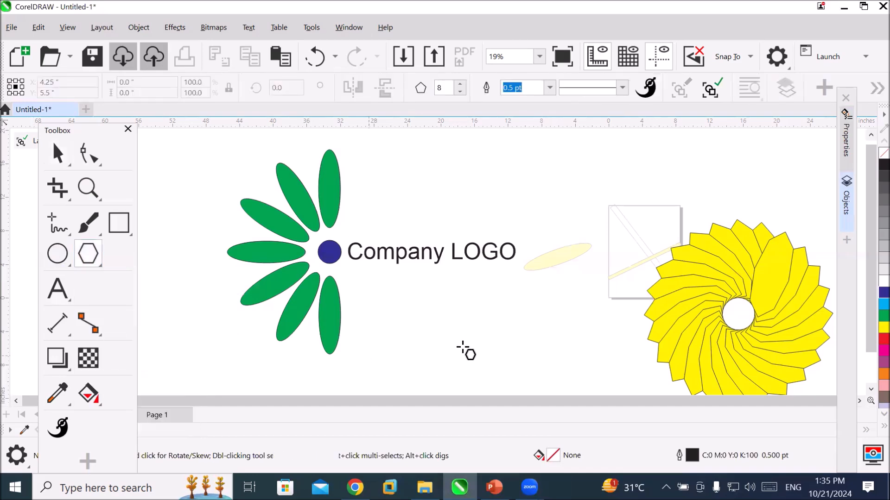
scroll(449, 326, "down", 1)
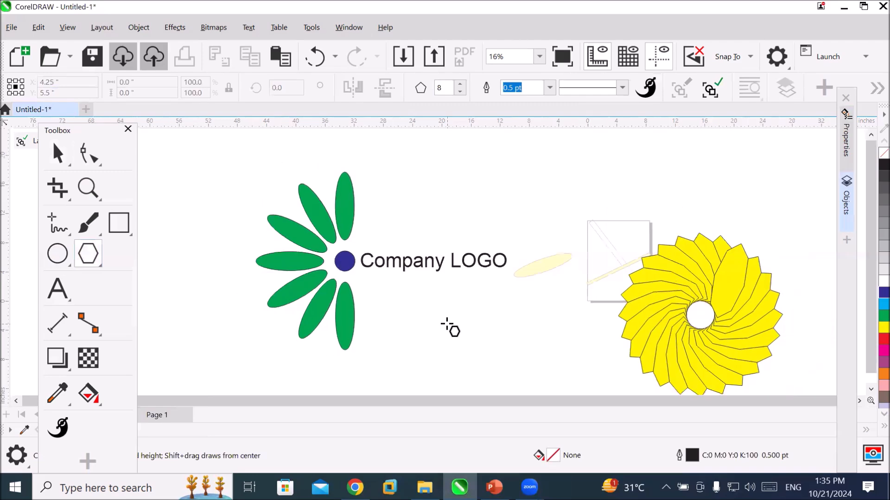
Move the floating toolbox clear of the page navigation controls, and check the page layout commands.
left_click(64, 126)
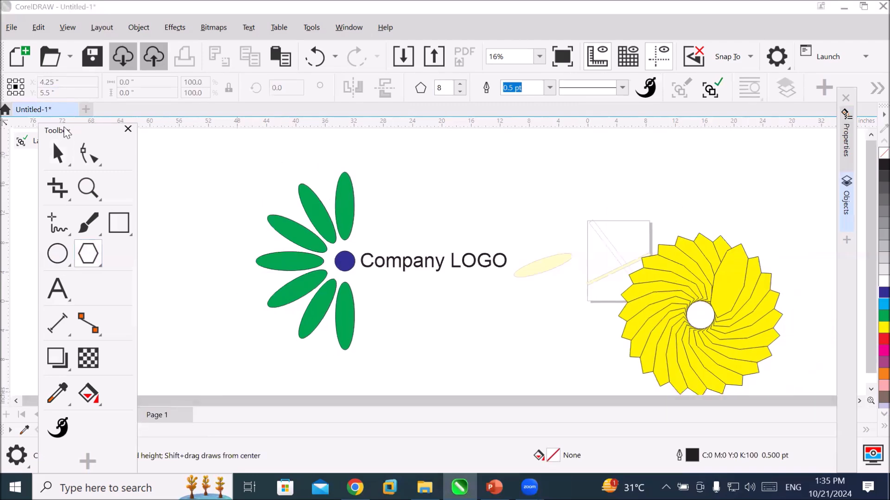
left_click_drag(66, 132, 399, 330)
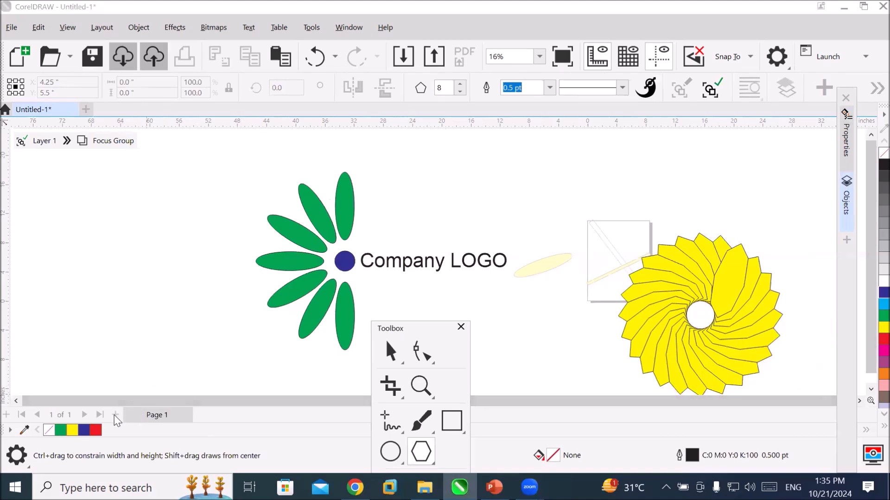
left_click(101, 27)
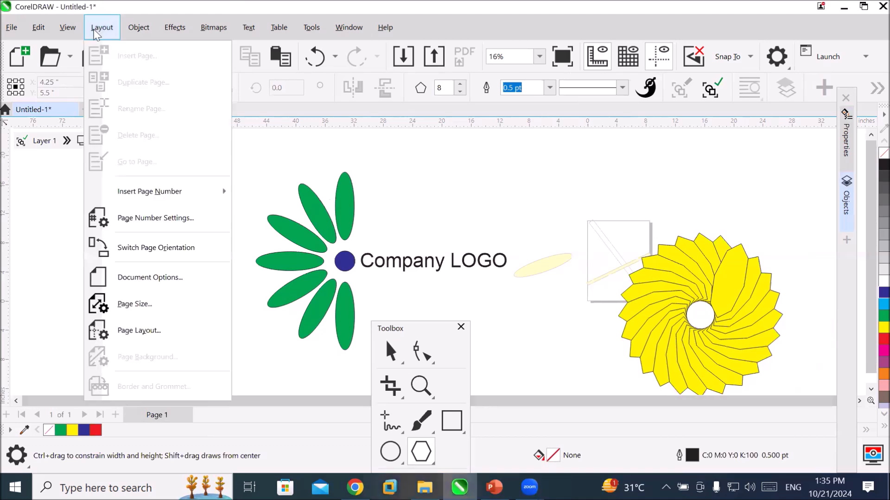
left_click(265, 163)
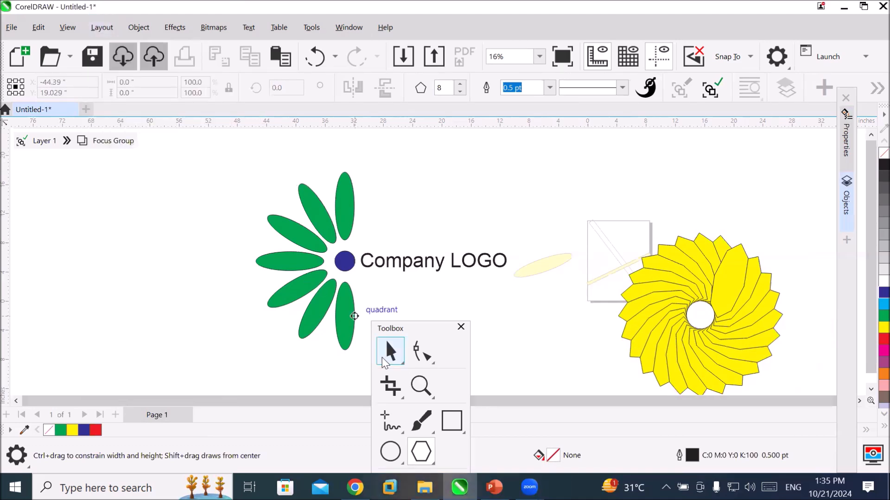
Leave the focus group to return to Layer 1, and add a new page after Page 1.
left_click(386, 353)
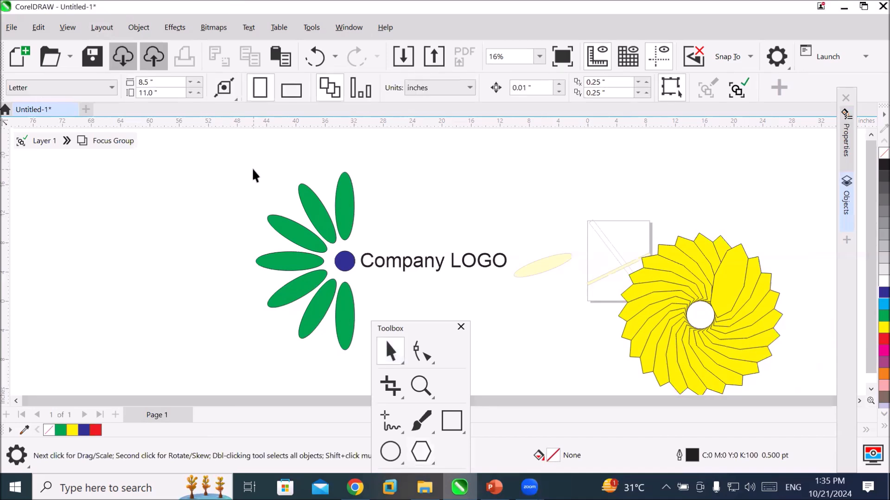
left_click(37, 142)
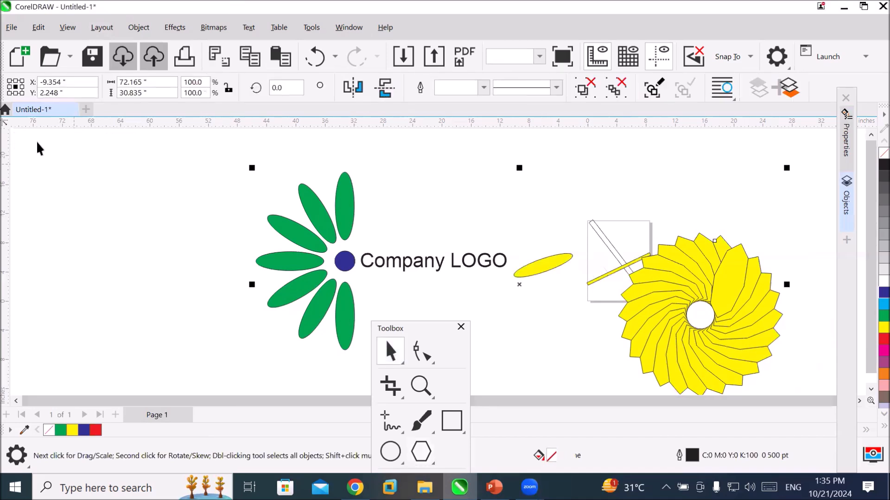
left_click(182, 280)
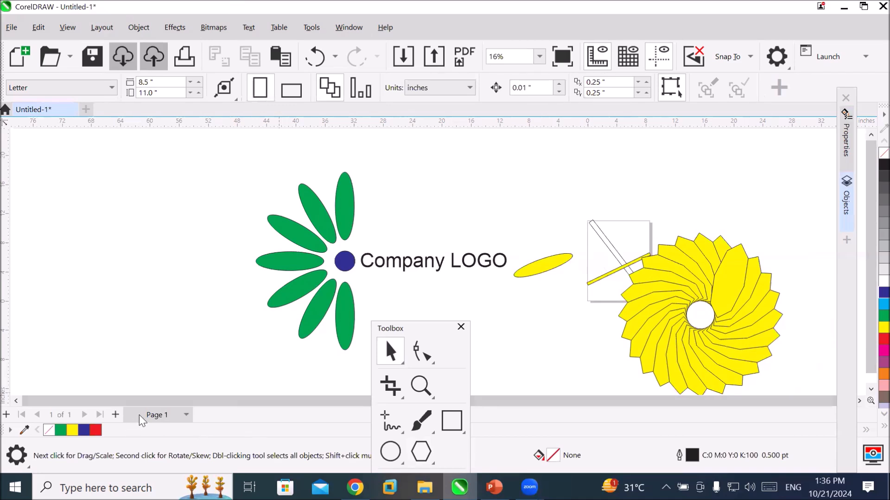
left_click(115, 416)
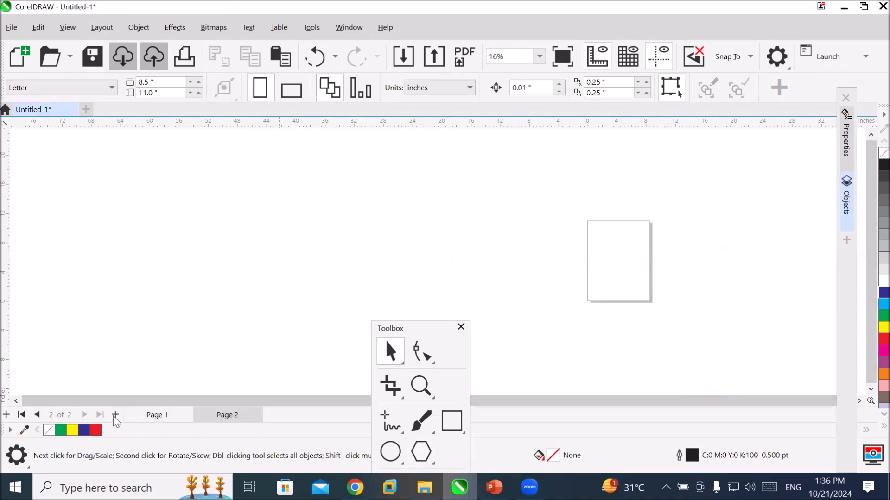
Insert 5 Letter-size portrait pages after existing page 2.
left_click(102, 28)
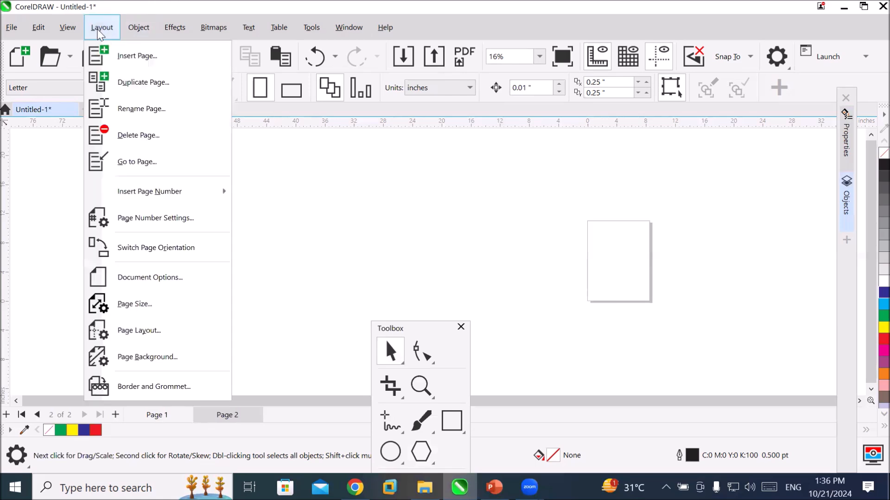
left_click(125, 56)
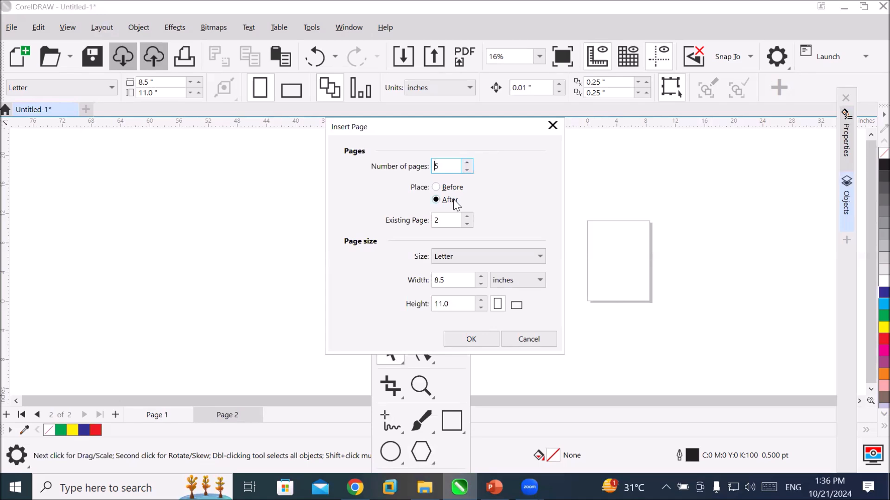
left_click(438, 219)
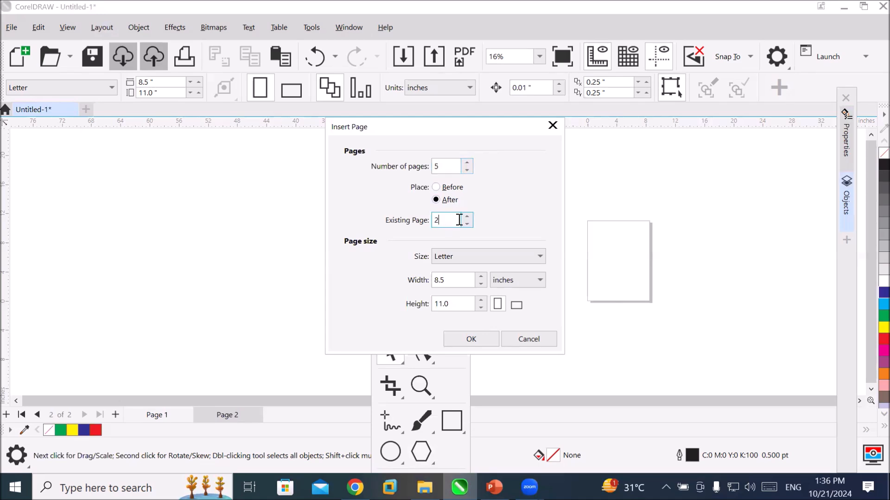
left_click_drag(461, 219, 420, 219)
left_click(468, 340)
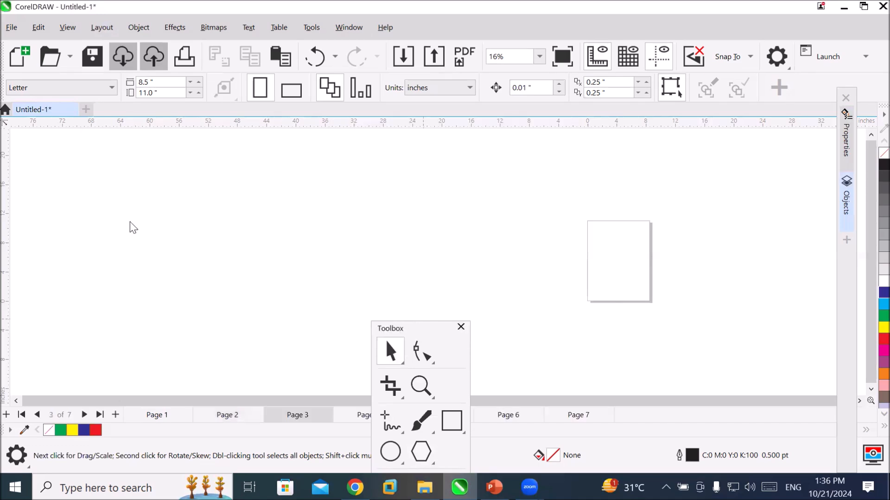
Reposition the floating toolbox to the empty area left of the page and switch to Page 2.
left_click_drag(401, 329, 120, 228)
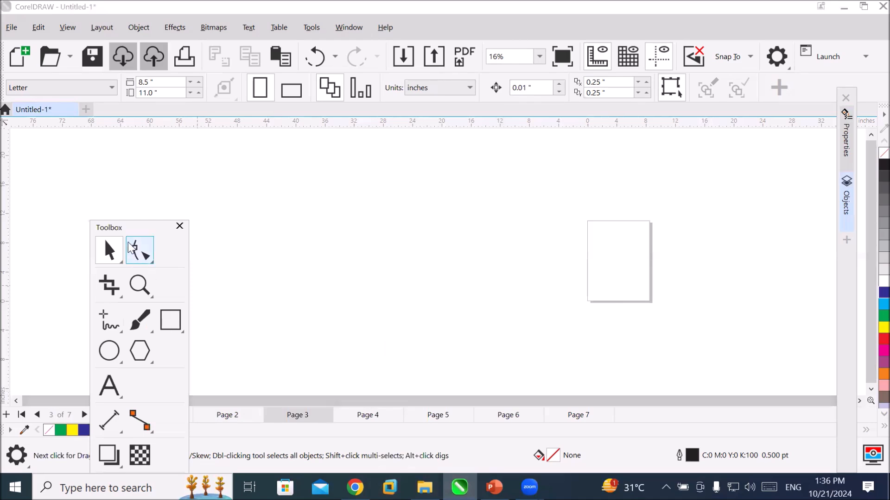
left_click_drag(120, 228, 76, 175)
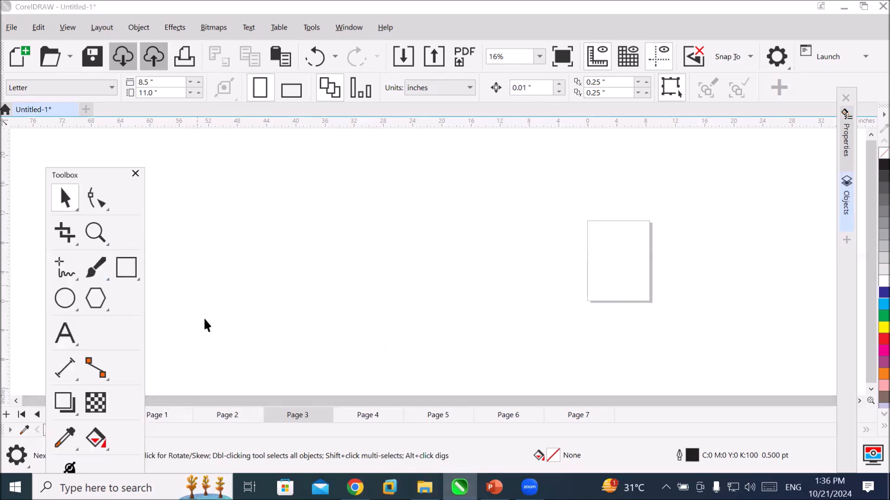
left_click(228, 415)
Draw an eight-sided polygon about 1.52 inches wide and high near the upper-left corner of Page 2.
scroll(689, 272, "up", 2)
scroll(649, 260, "up", 10)
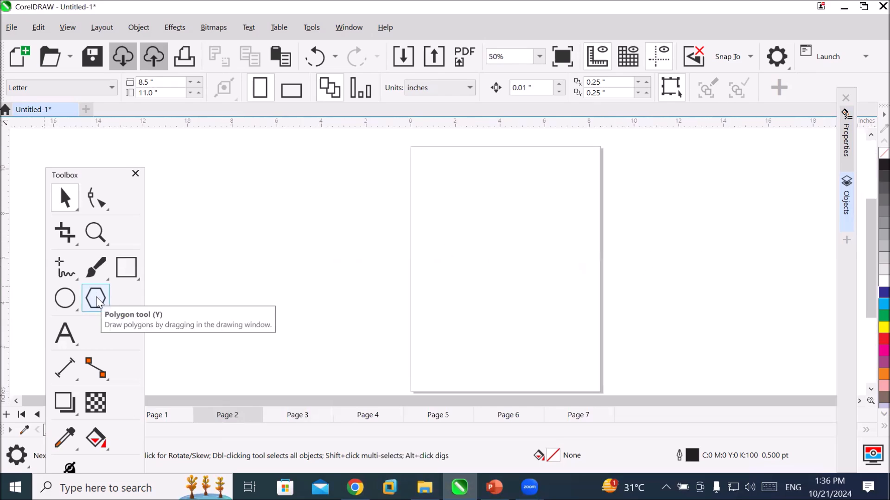
key("y")
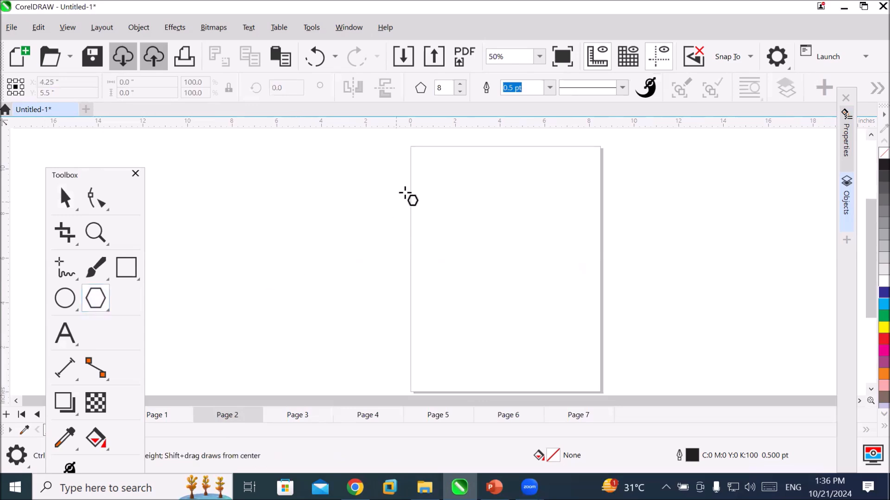
left_click_drag(436, 164, 445, 200)
scroll(486, 165, "up", 4)
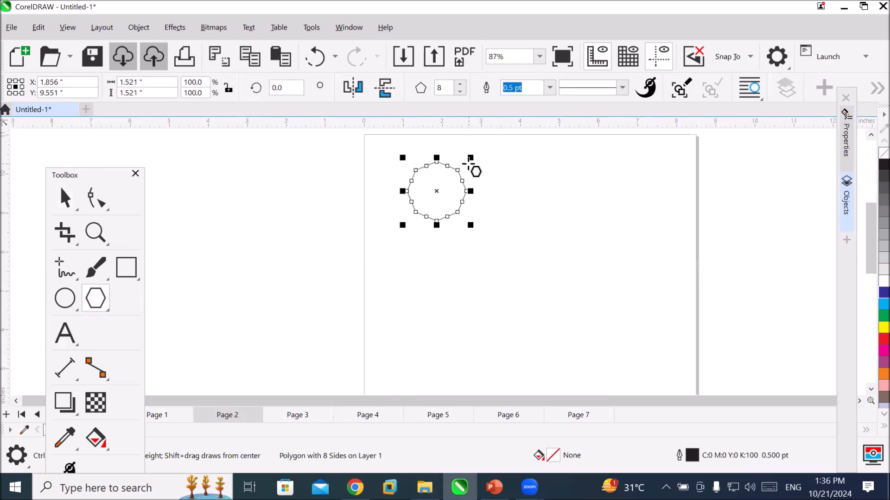
Reduce the Page 2 polygon's sides stepwise down to 3, and set the number of sides to 6.
scroll(470, 162, "up", 4)
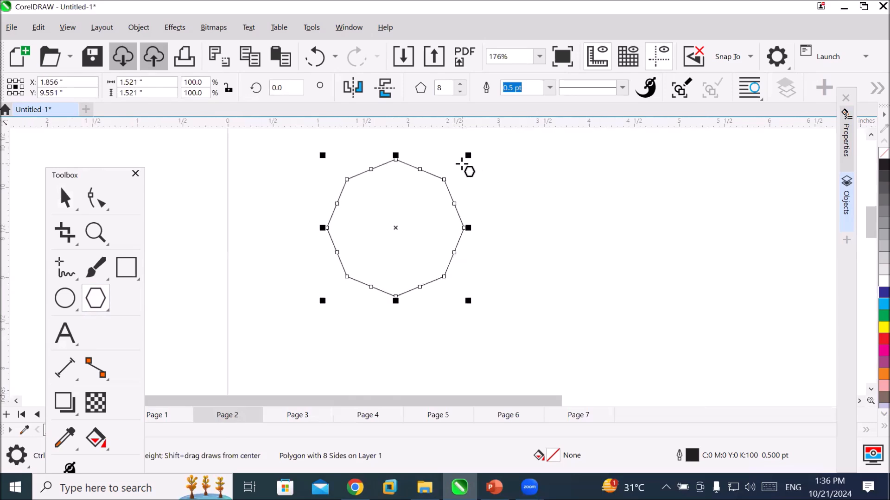
left_click(460, 93)
left_click(460, 93)
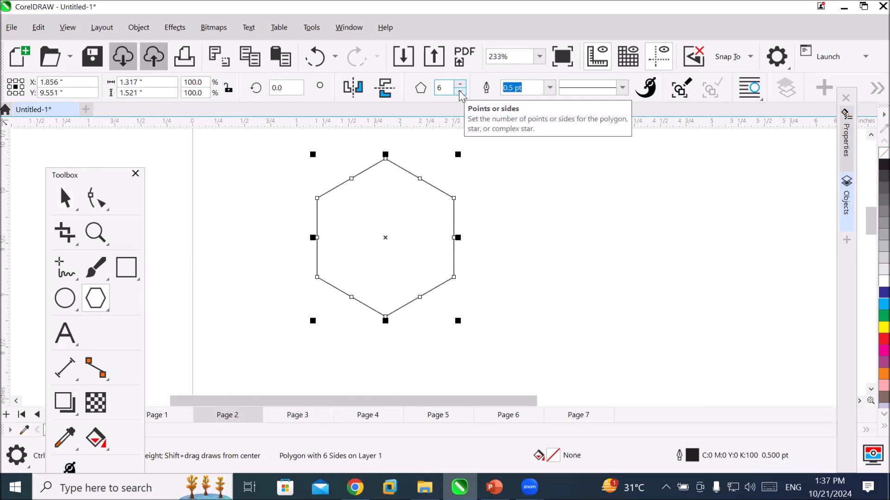
left_click(460, 92)
left_click(460, 93)
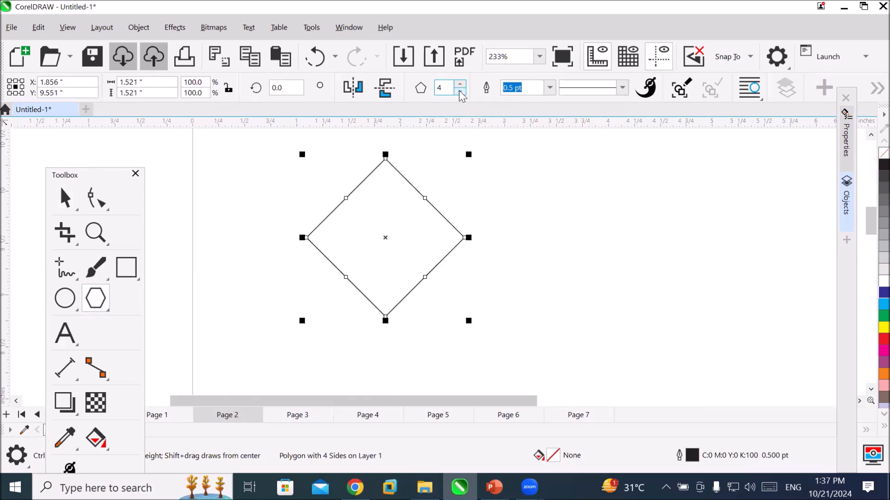
left_click(460, 93)
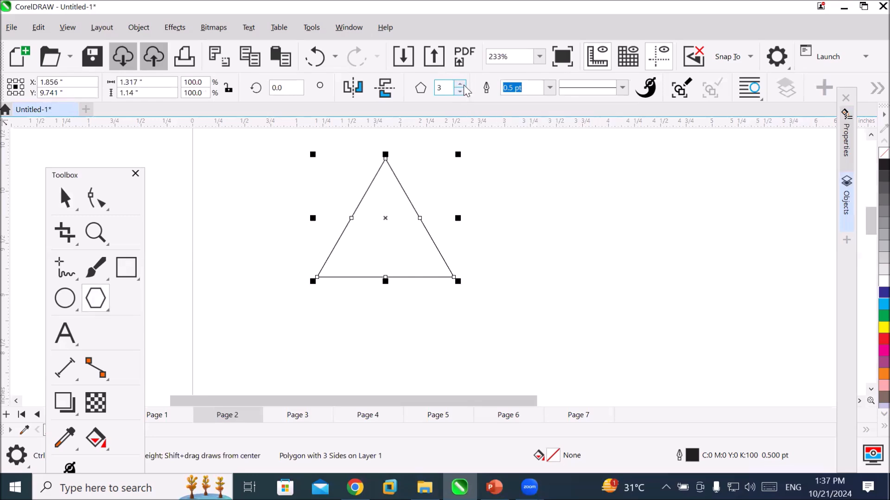
left_click(461, 85)
left_click(461, 85)
left_click(460, 84)
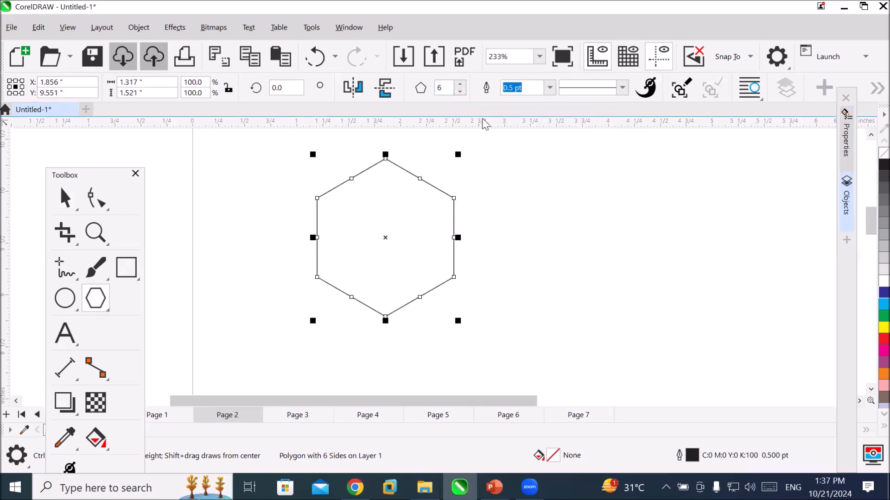
Try placing a moved copy of the hexagon on its right side, and undo it.
left_click(71, 203)
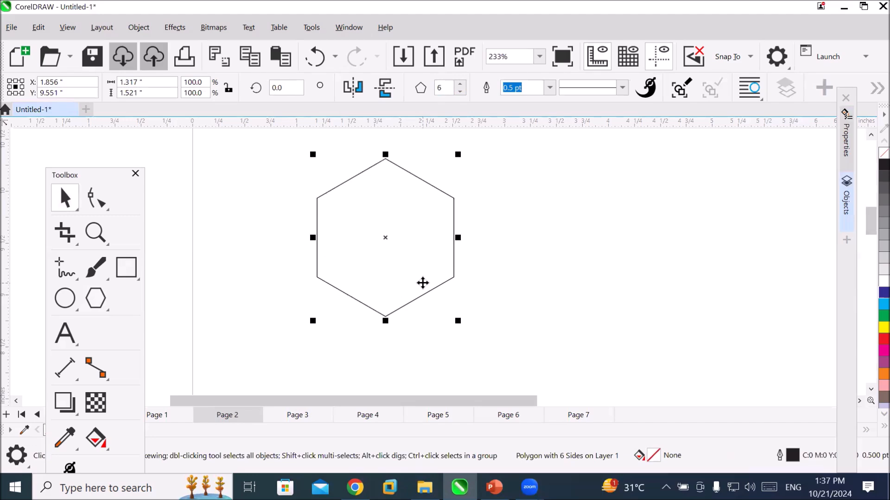
left_click_drag(422, 283, 563, 285)
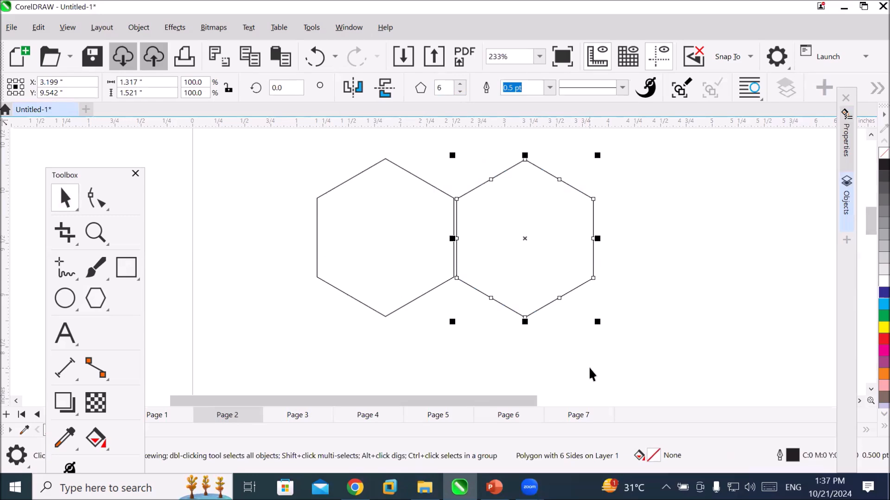
key("ctrl+z")
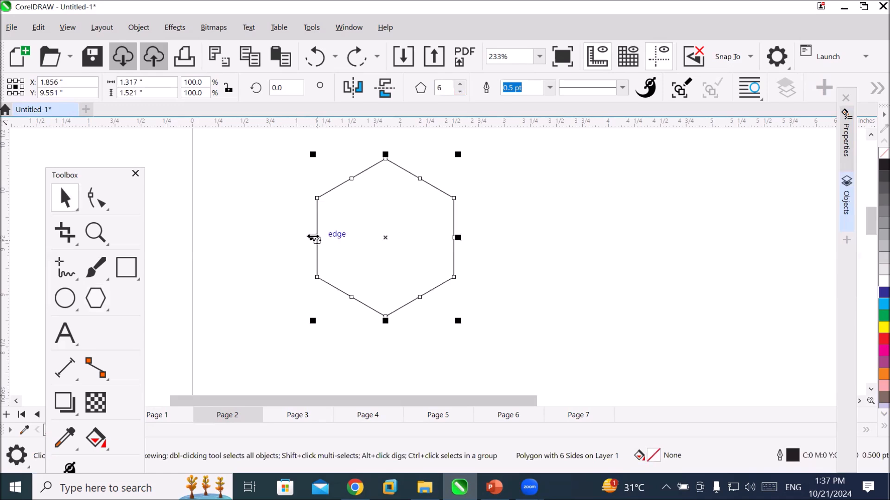
Try a horizontally mirrored copy and a moved copy of the hexagon on its right side, undoing each attempt.
left_click_drag(313, 238, 539, 256)
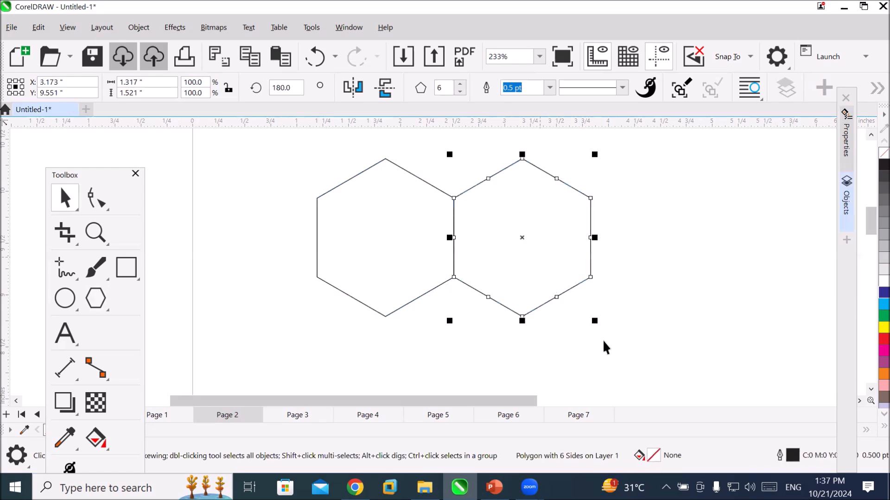
scroll(454, 208, "up", 2)
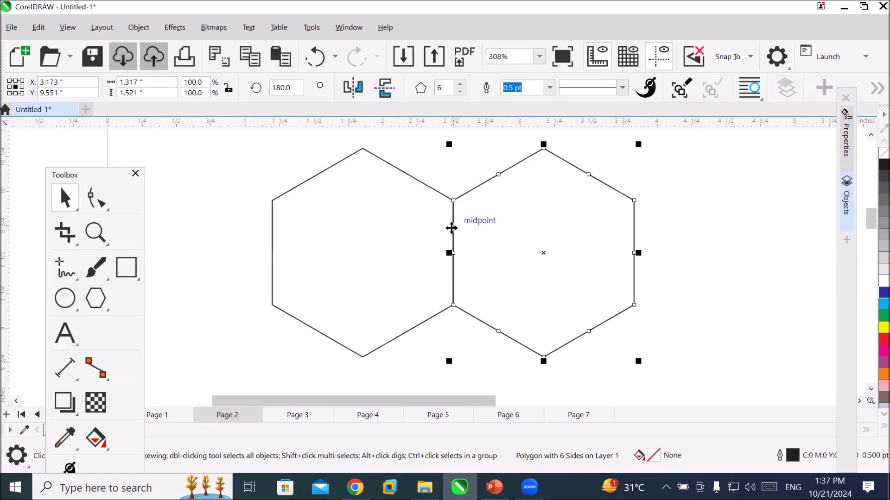
scroll(454, 222, "up", 3)
scroll(453, 223, "down", 2)
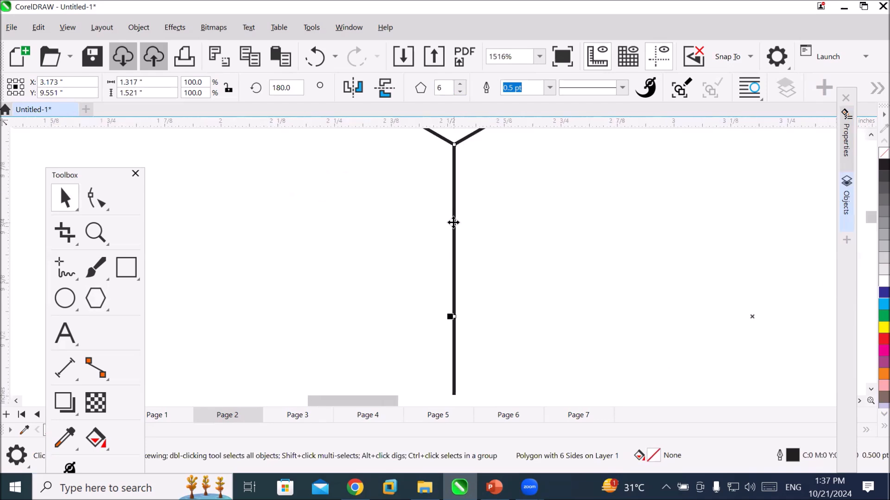
scroll(454, 223, "down", 3)
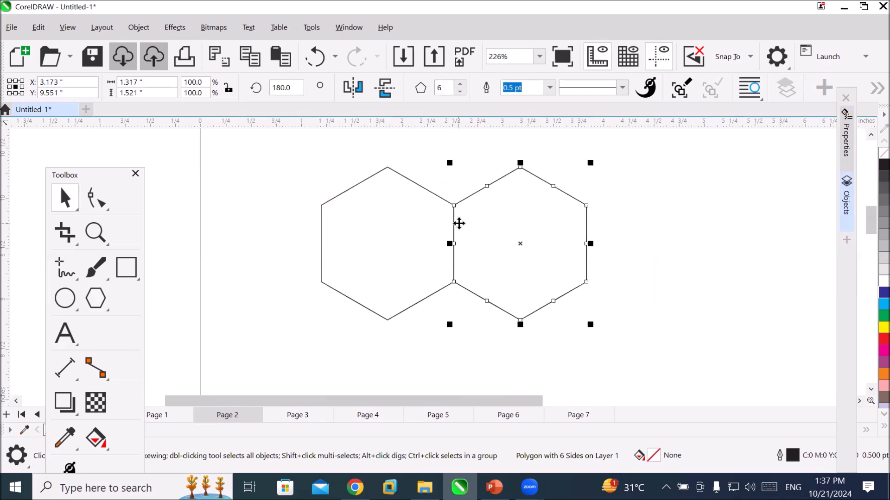
key("ctrl+z")
left_click_drag(435, 274, 573, 280)
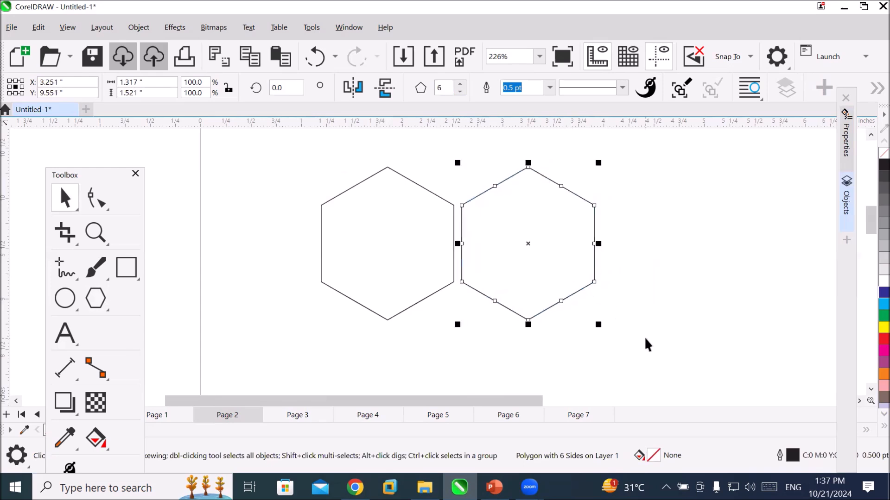
key("ctrl+z")
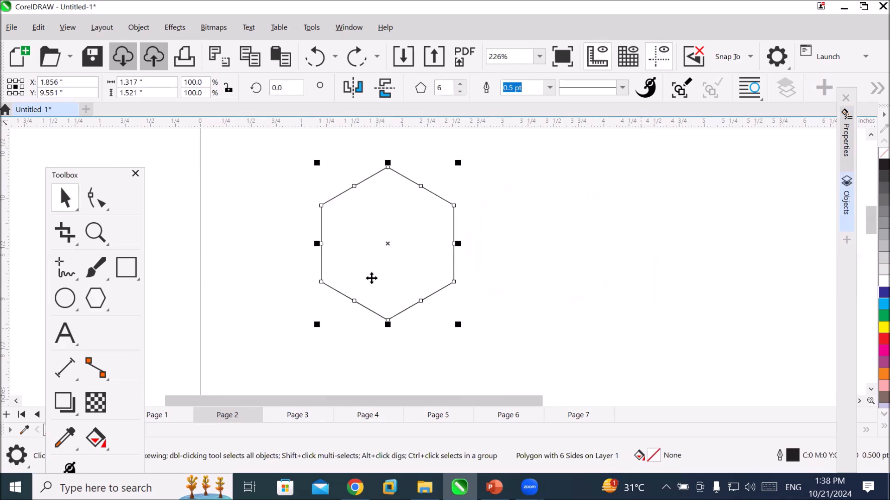
Mirror a copy of the hexagon horizontally to its right so the two share a vertical edge.
left_click_drag(315, 242, 487, 262)
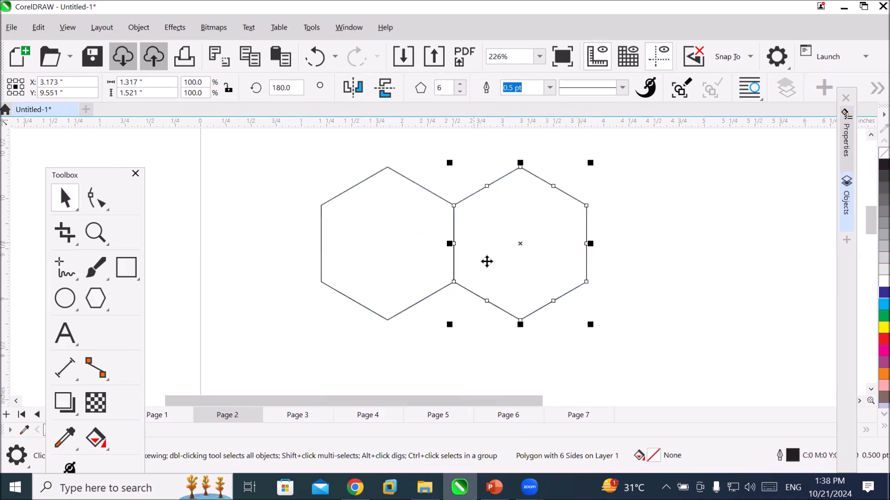
scroll(513, 287, "down", 3)
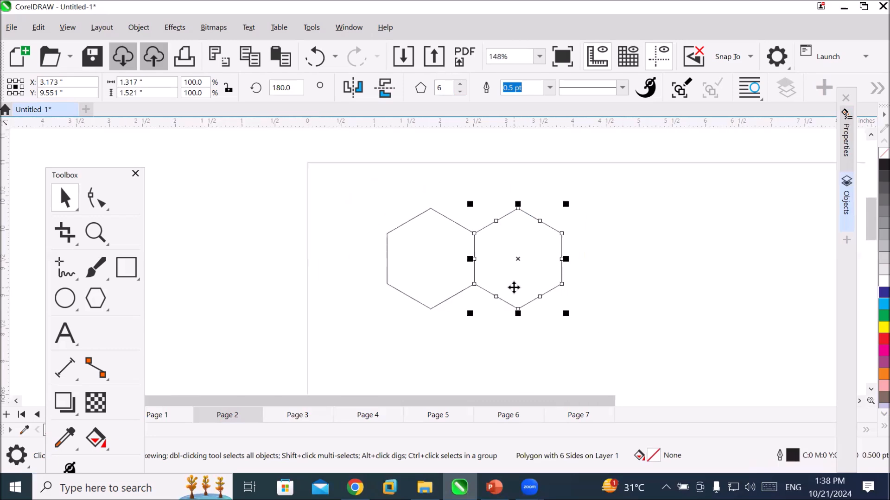
scroll(514, 287, "down", 1)
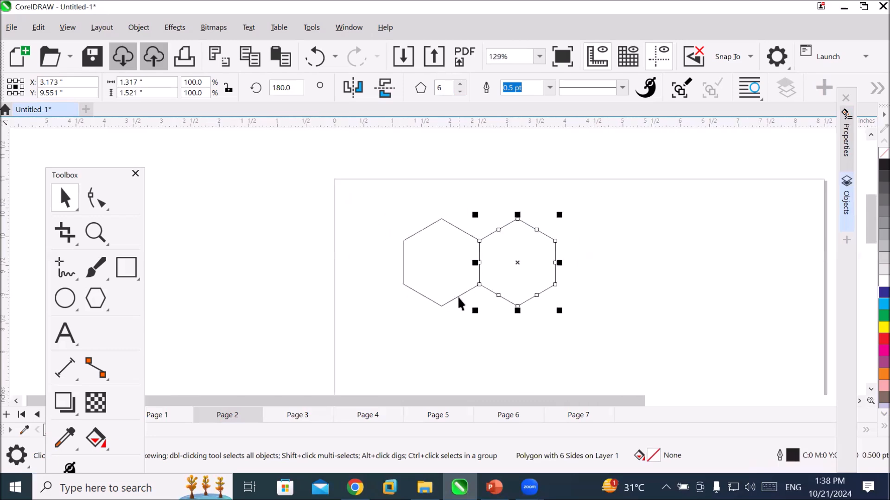
Select both hexagons and mirror a copy of the pair vertically below to form a two-by-two cluster.
left_click_drag(382, 200, 592, 319)
left_click_drag(480, 264, 488, 329)
left_click(592, 341)
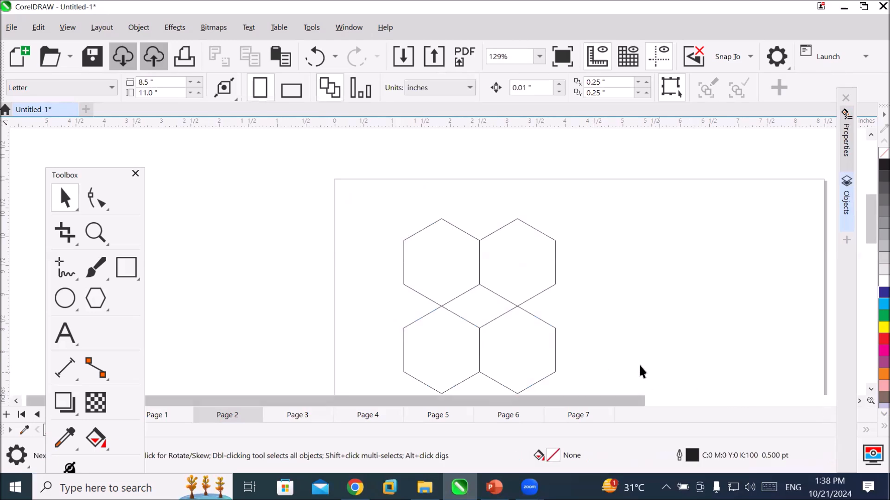
Fill the upper-left and lower-right hexagons with blue.
scroll(603, 360, "down", 1)
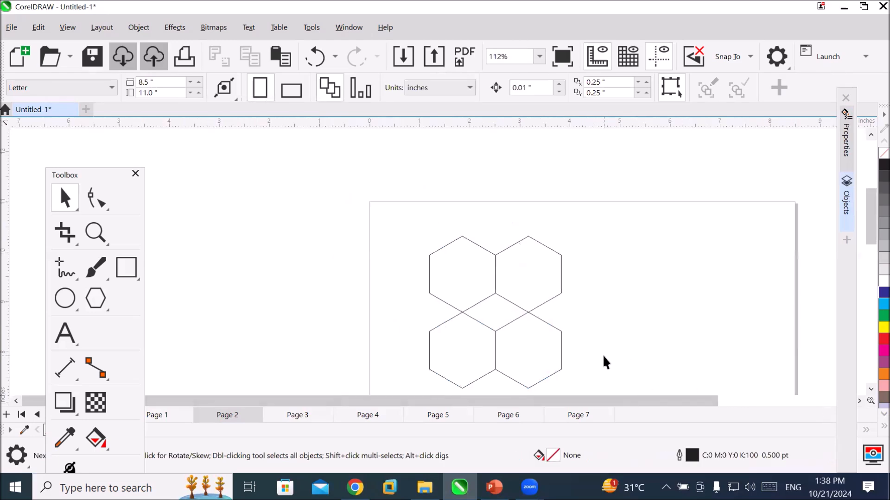
left_click(471, 289)
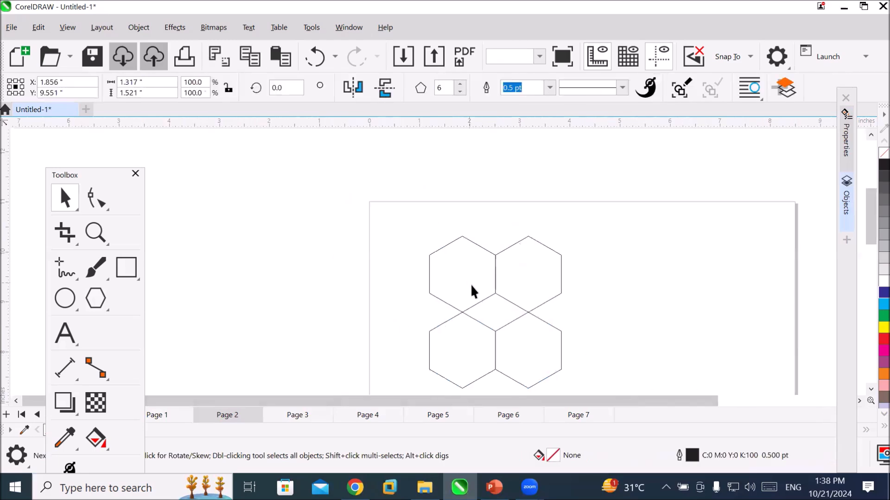
left_click(548, 355, "shift")
left_click(884, 293)
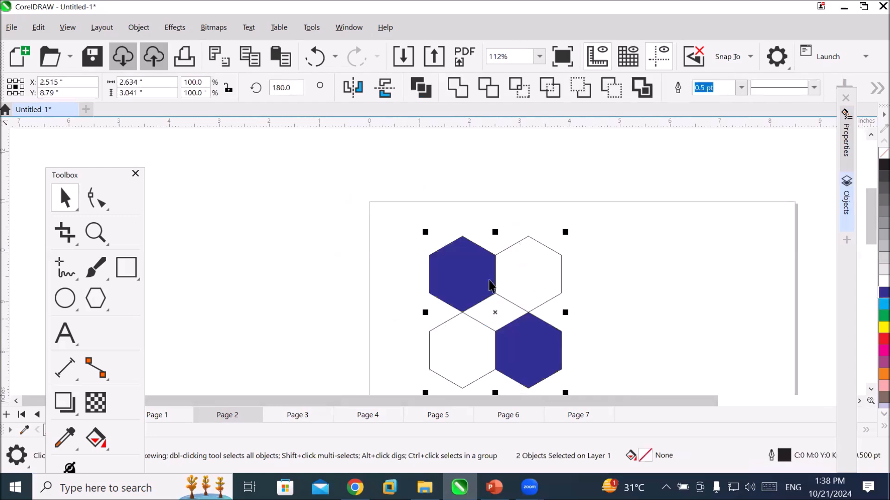
Fill the upper-right and lower-left hexagons with red and deselect them.
left_click(530, 278)
left_click(463, 365, "shift")
left_click(884, 339)
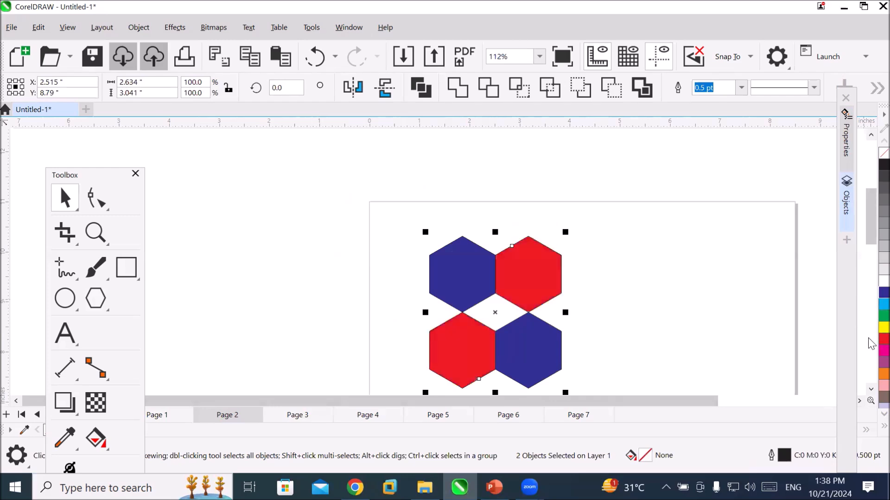
left_click(700, 358)
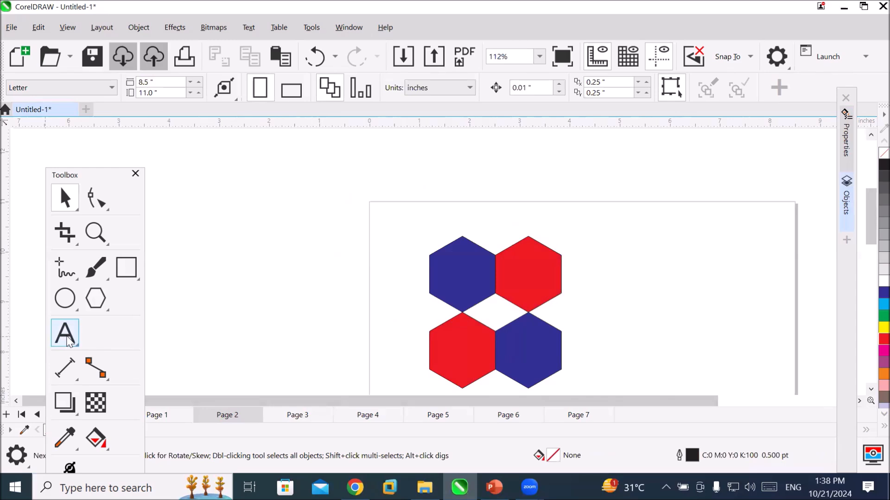
Add the artistic text "Company LOGO" on two lines to the right of the hexagons.
left_click(67, 342)
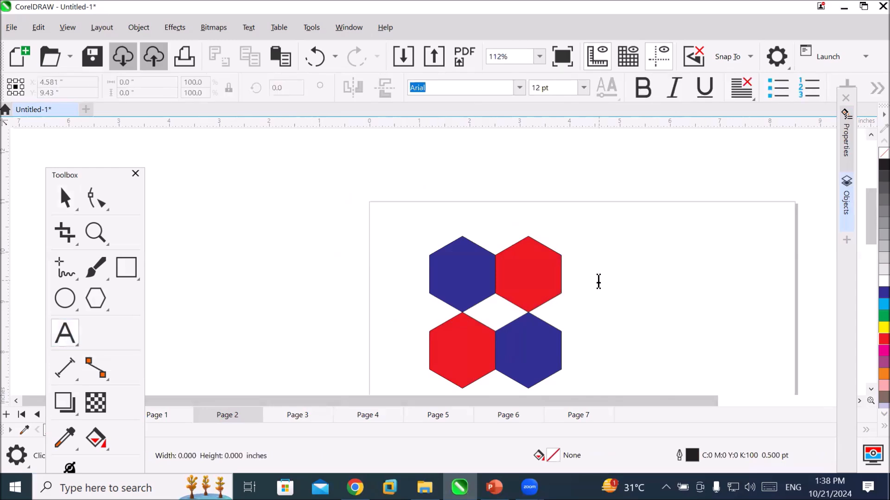
left_click(598, 281)
type("Co")
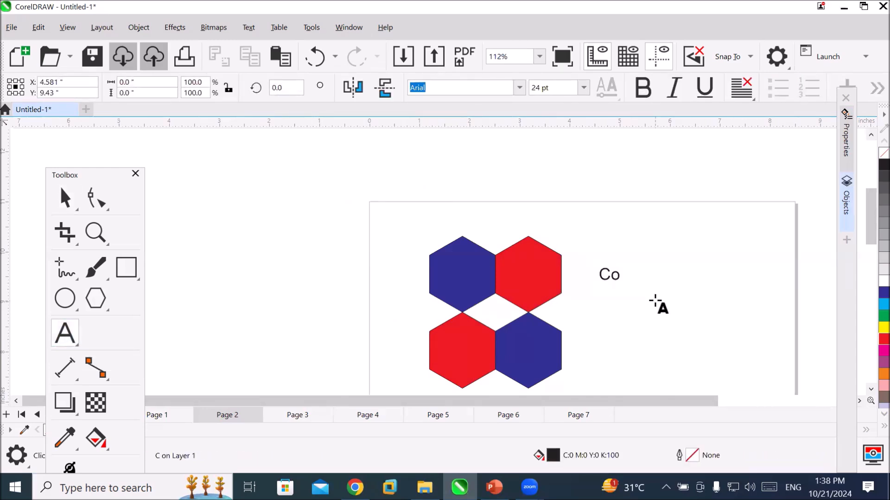
type("mpany  LOGO")
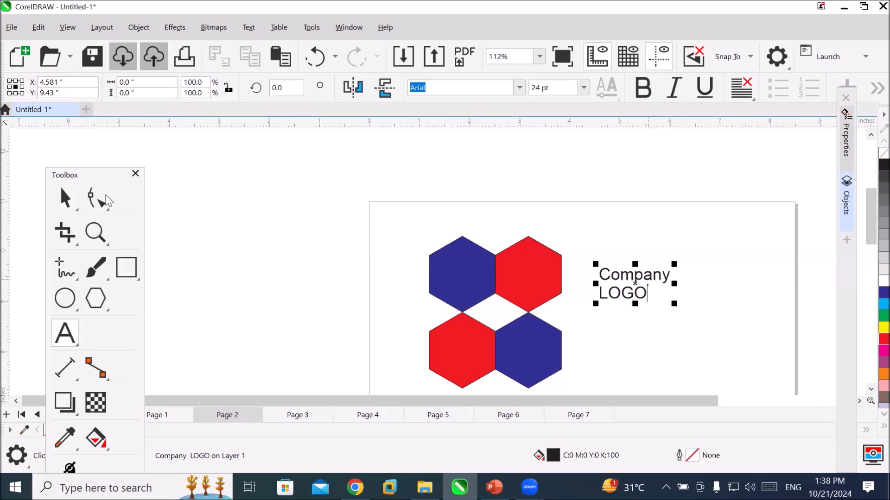
Enlarge the "Company LOGO" text to about 3.08 by 1.35 inches and position it just right of the hexagon cluster, vertically centred.
left_click(65, 198)
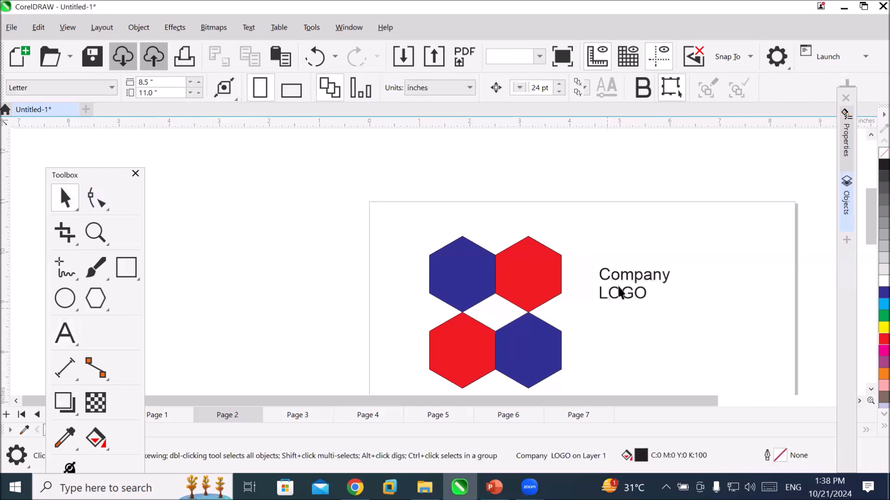
left_click_drag(616, 291, 583, 315)
left_click(653, 331)
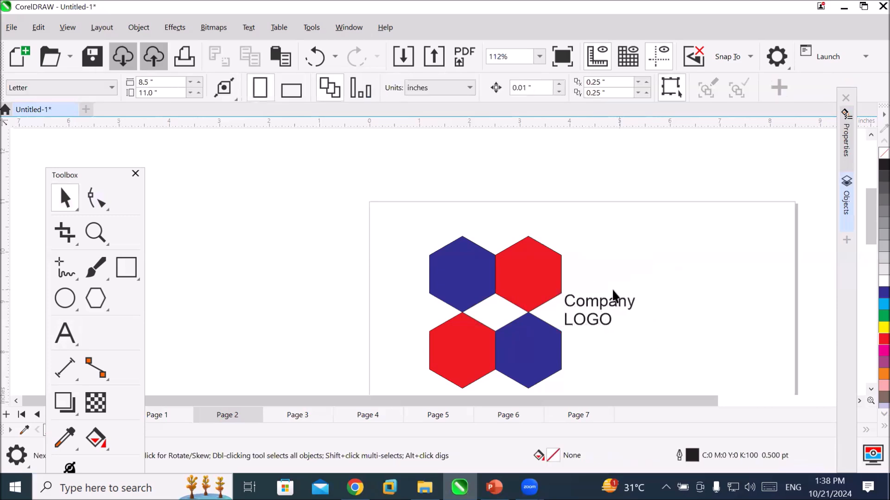
left_click(616, 301)
left_click_drag(638, 292, 721, 224)
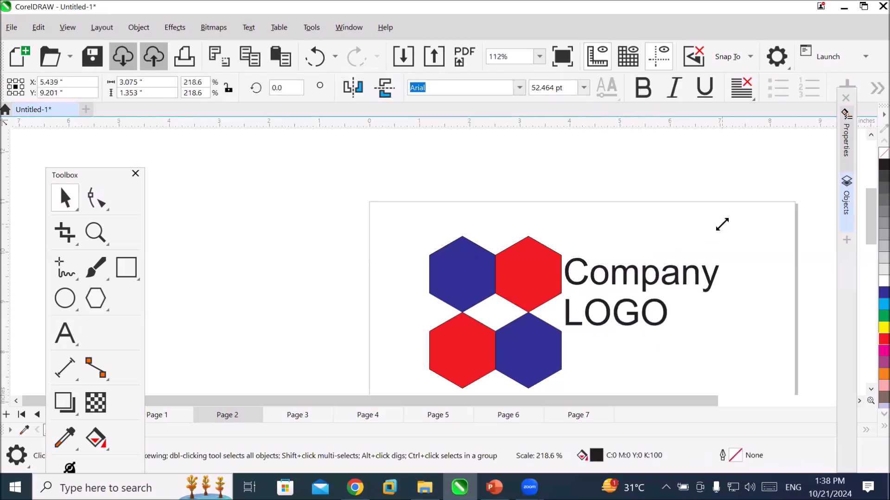
left_click_drag(675, 324, 683, 343)
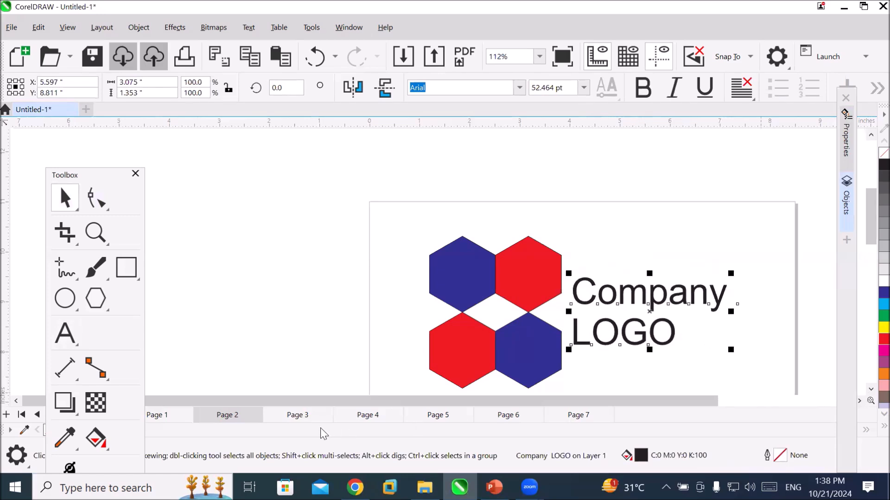
Draw a polygon about 0.75 inches high near the upper-left corner of Page 3 and set it to 6 sides.
left_click(291, 415)
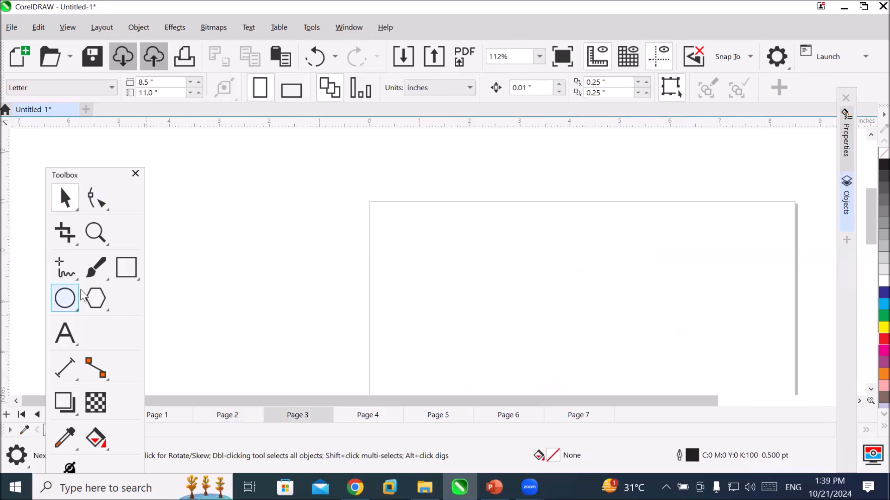
left_click(95, 298)
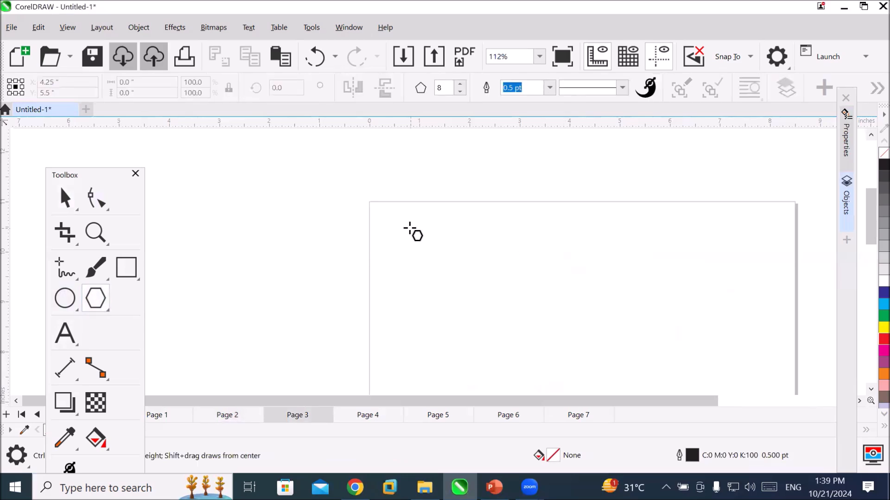
left_click_drag(409, 229, 448, 266)
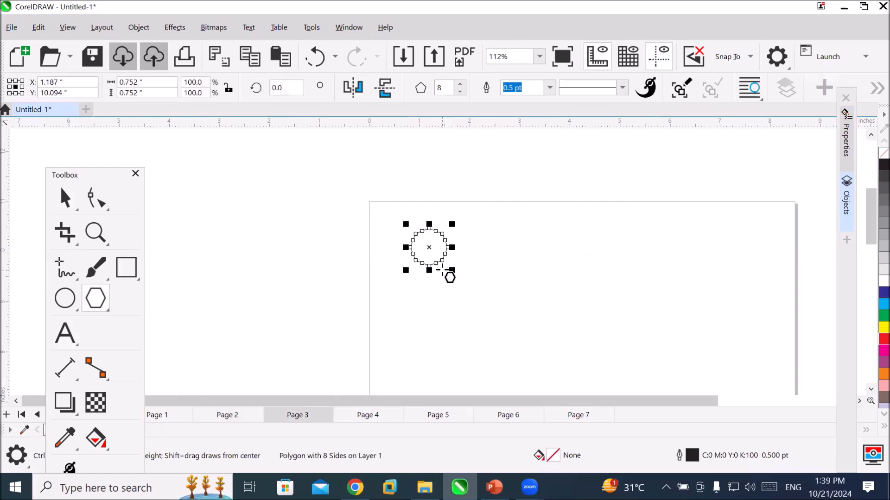
left_click(459, 91)
left_click(459, 91)
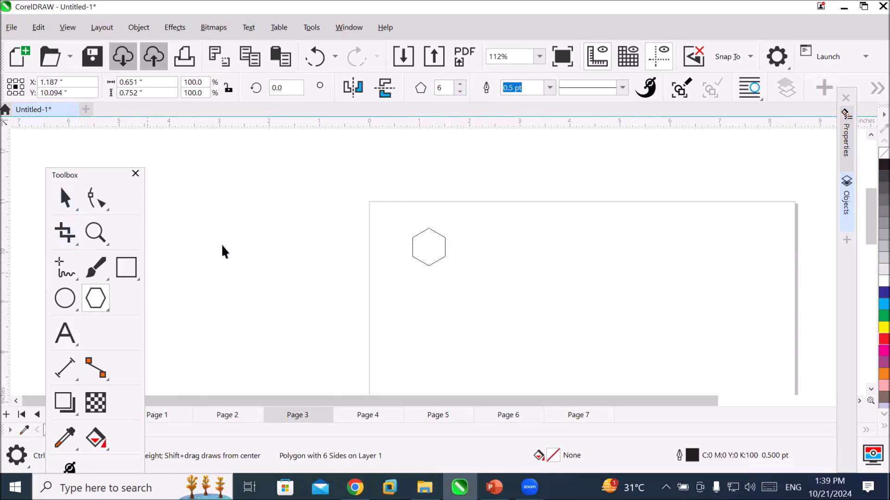
Duplicate the hexagon into a honeycomb cluster of seven: two above, three across the middle and two below.
left_click(64, 199)
left_click_drag(407, 247, 459, 292)
left_click(459, 319)
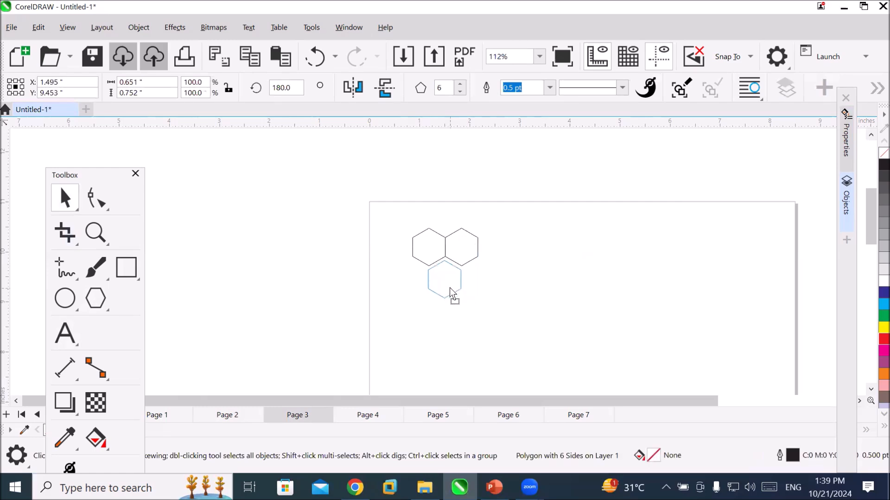
left_click_drag(450, 287, 417, 279)
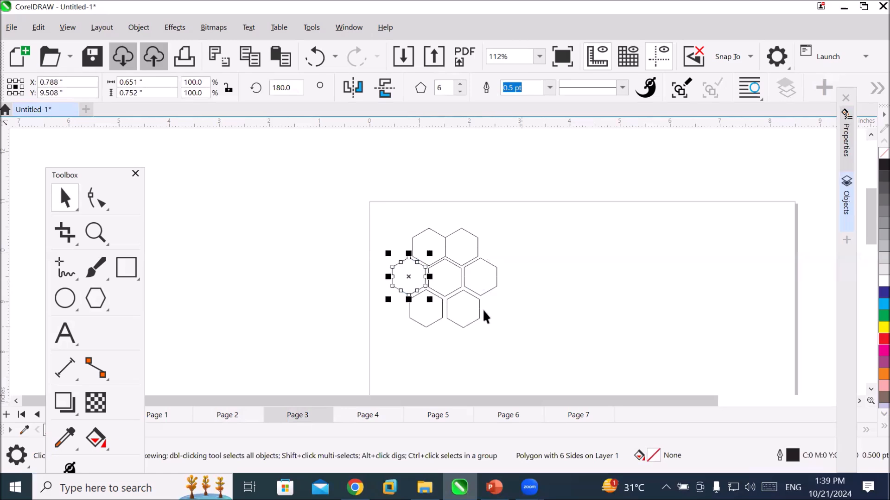
Fill the centre hexagon with dark blue and the six surrounding hexagons with red.
left_click(452, 291)
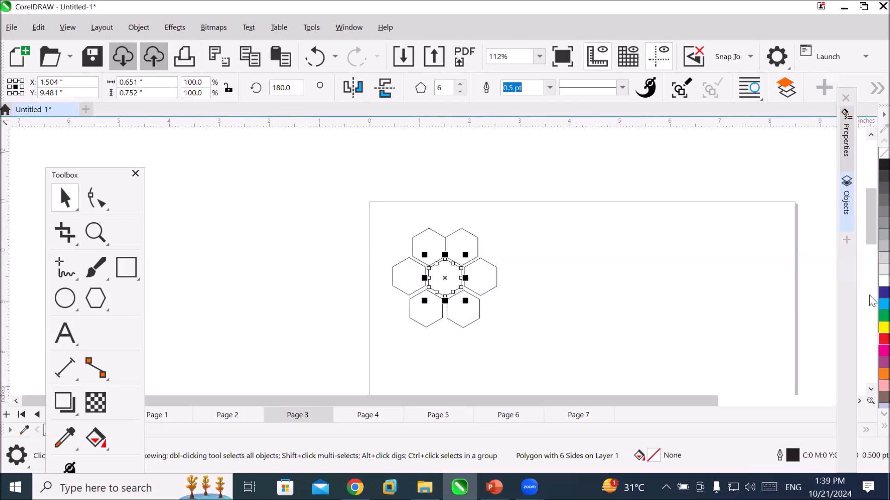
left_click(884, 292)
left_click(464, 244)
left_click(422, 252, "shift")
left_click(403, 289, "shift")
left_click(425, 321, "shift")
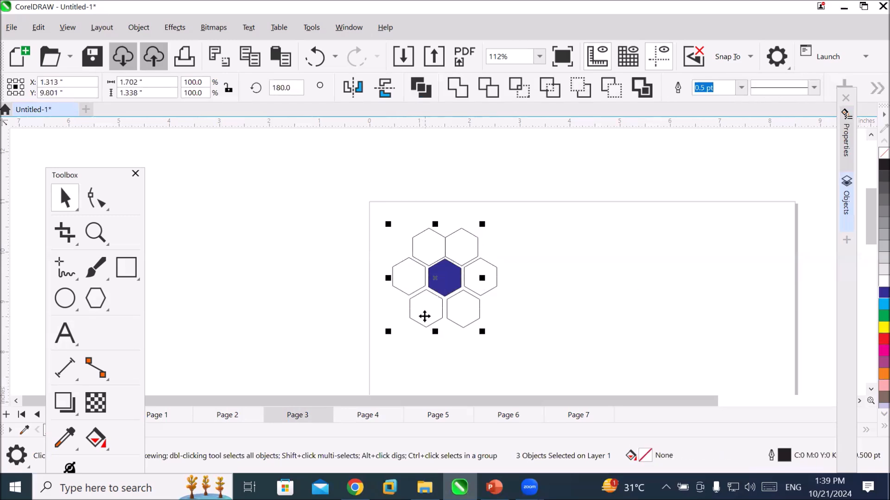
left_click(464, 319, "shift")
left_click(492, 280, "shift")
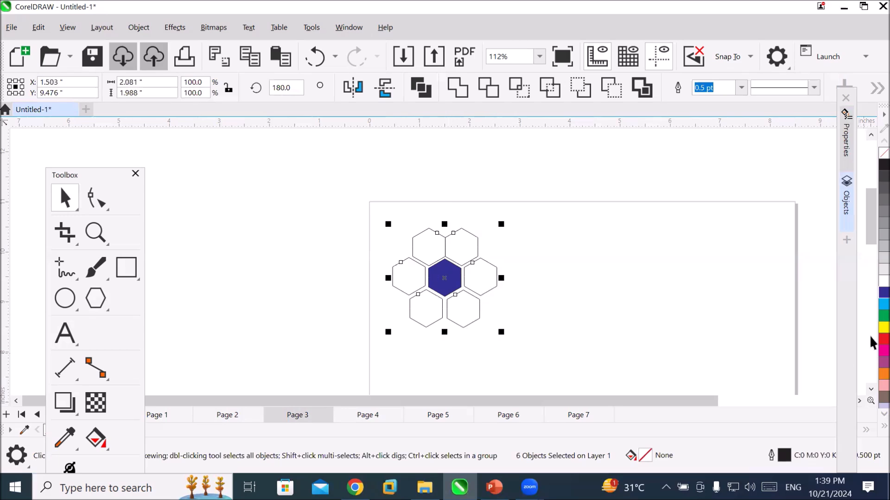
left_click(884, 339)
left_click(529, 341)
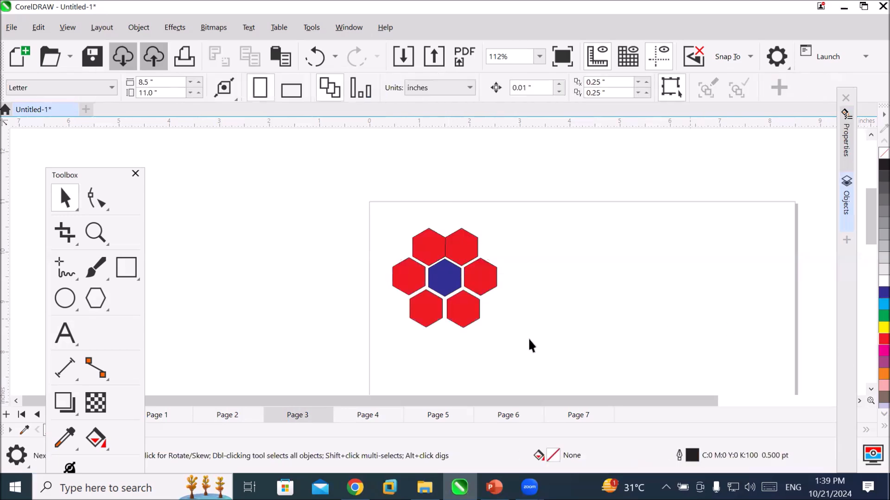
Nudge the upper-right hexagon right and down to about X 1.859, Y 10.064 inches to even out its gaps.
scroll(487, 308, "up", 4)
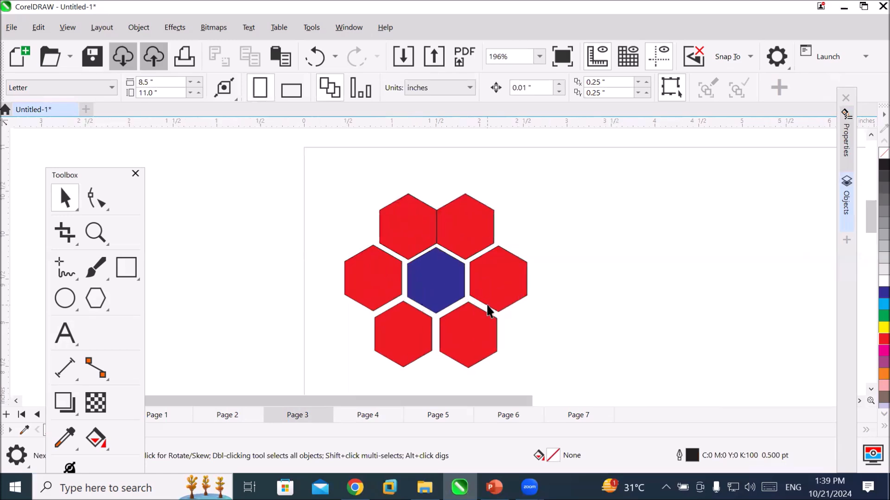
left_click(478, 226)
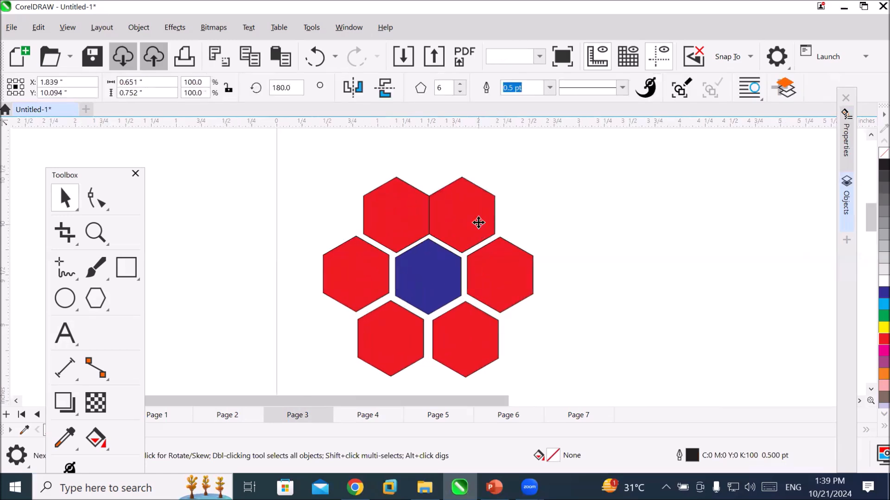
key("Right")
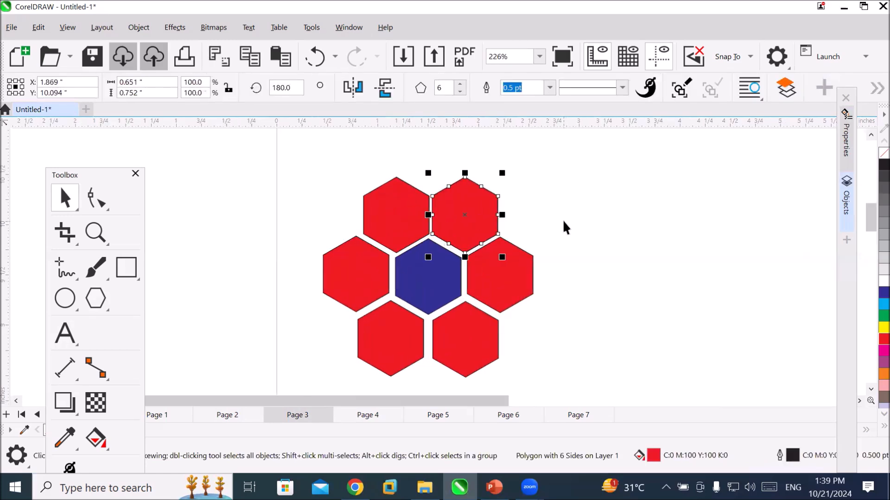
key("Down")
key("Down")
key("Left")
key("Down")
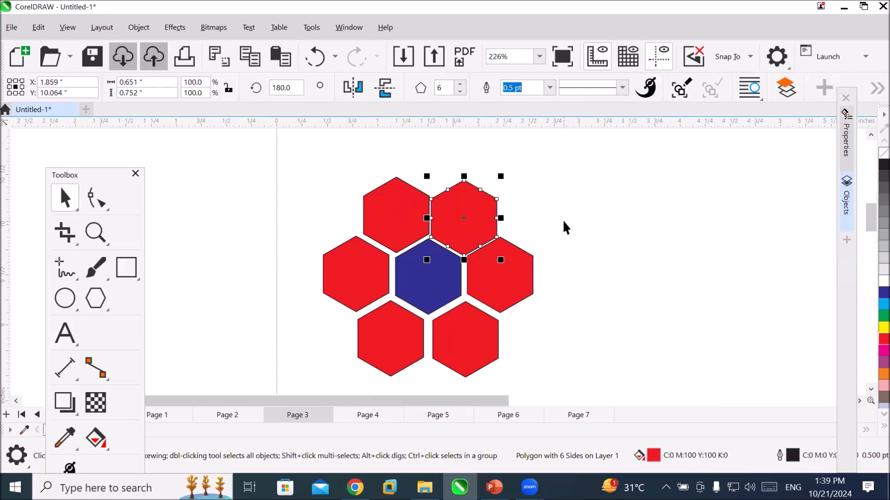
Nudge the upper-left hexagon down and slightly left to about X 1.177, Y 10.074 inches.
left_click(398, 226)
key("Down")
key("Down")
key("Left")
key("Down")
key("Up")
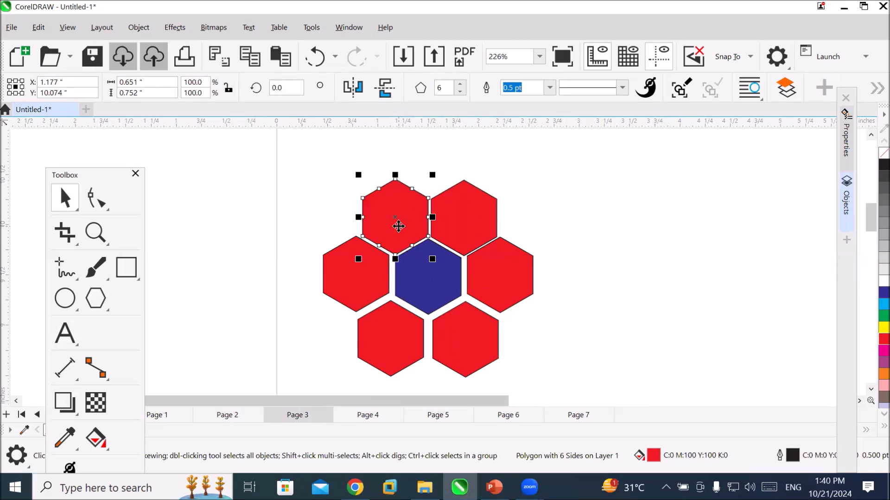
Check the document's nudge distance setting with no object selected.
left_click(512, 301)
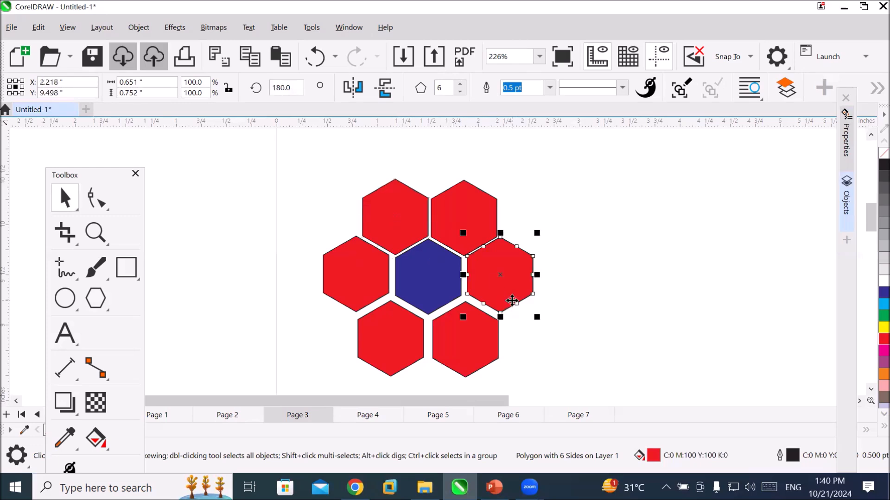
left_click(593, 215)
left_click(532, 88)
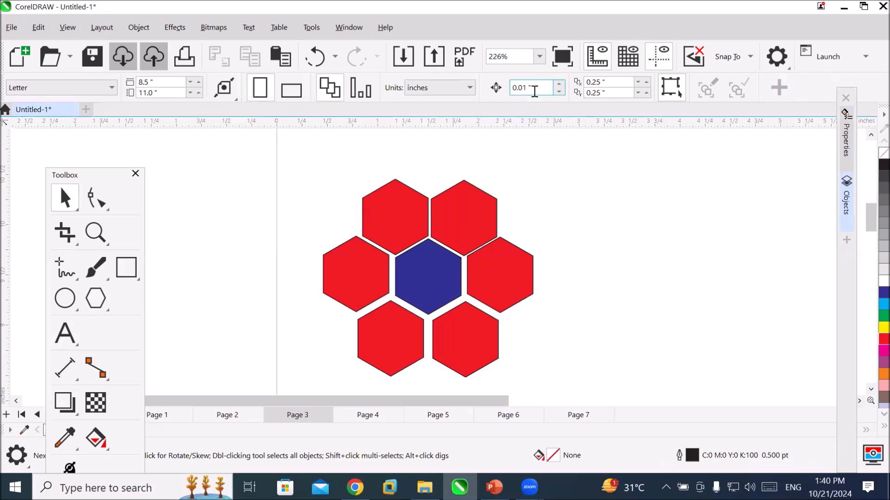
left_click_drag(453, 90, 587, 95)
Nudge the middle-left hexagon toward the blue centre, to about X 0.828, Y 9.498 inches.
left_click(365, 264)
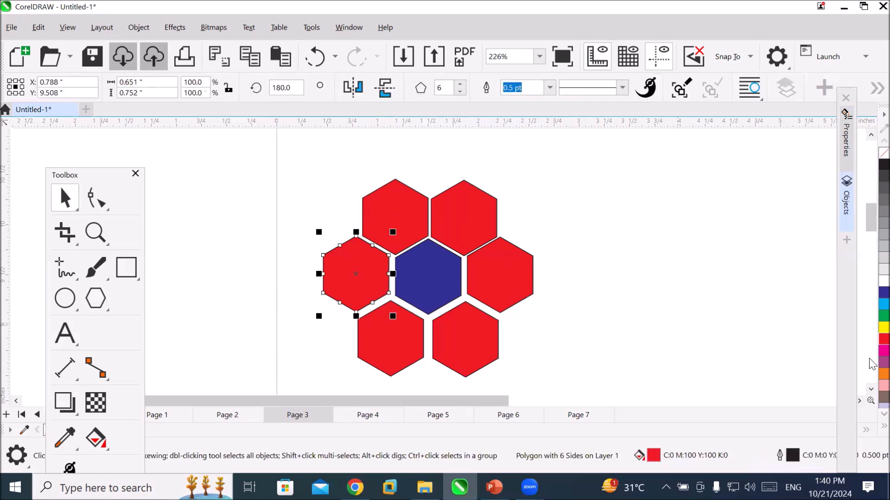
key("Right")
key("Right")
key("Right")
key("Right")
key("Down")
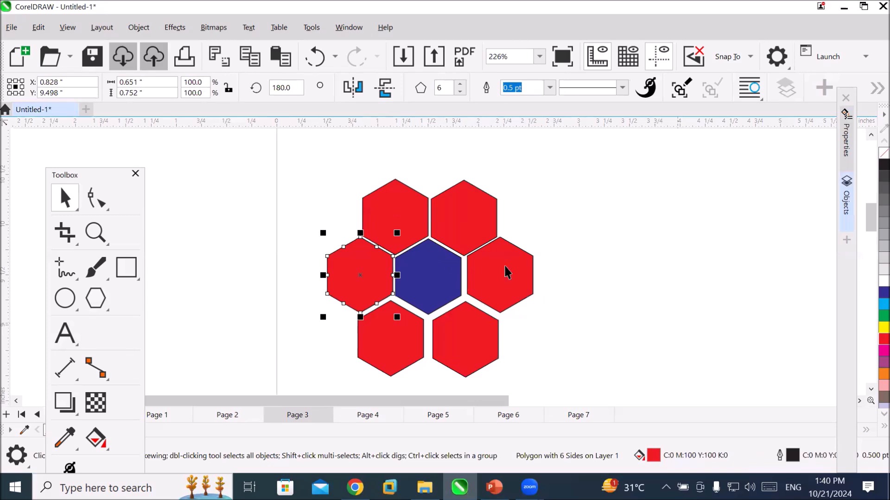
Nudge the middle-right hexagon left and down to about X 2.178, Y 9.478 inches, close to the blue centre.
left_click(526, 266)
key("Down")
key("Left")
key("Left")
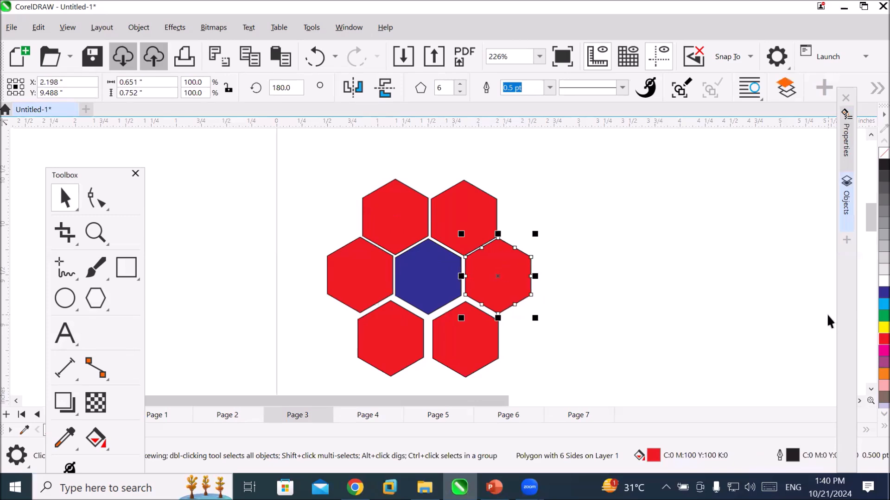
key("Left")
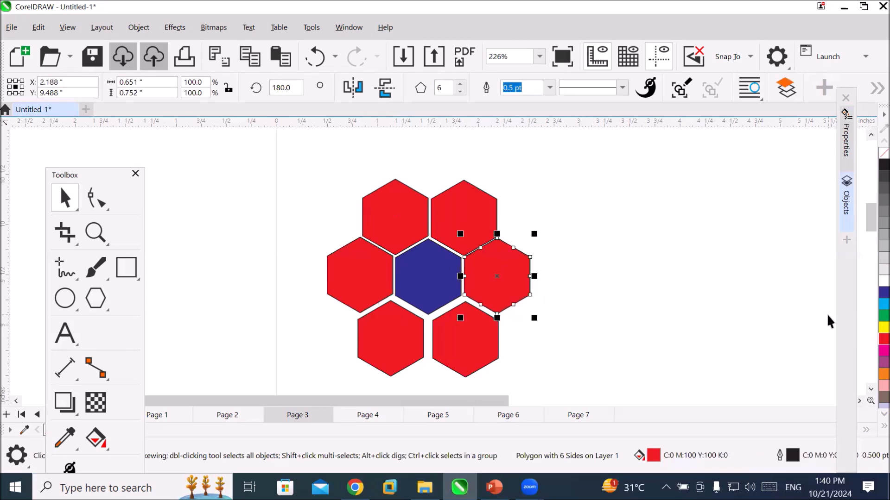
key("Down")
key("Left")
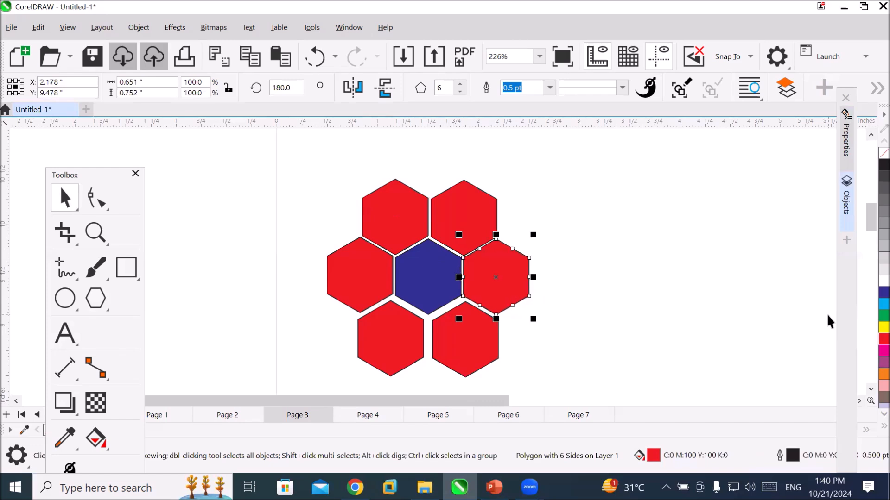
Nudge the lower-right hexagon up and left to about X 1.844, Y 8.898 inches.
left_click(474, 334)
key("Up")
key("Up")
key("Up")
key("Left")
key("Left")
key("Left")
key("Up")
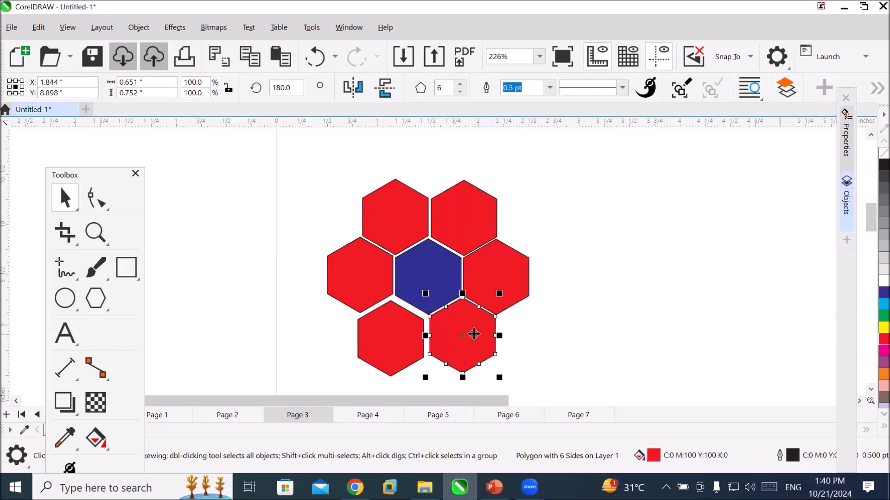
Nudge the lower-left hexagon up and right to about X 1.161, Y 8.907 inches and deselect it.
left_click(407, 332)
key("Up")
key("Up")
key("Up")
key("Right")
key("Right")
key("Up")
key("Right")
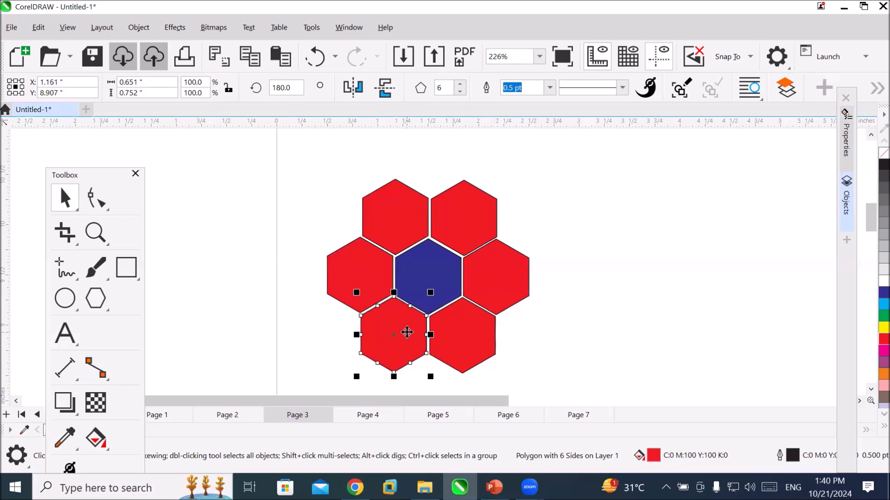
left_click(625, 296)
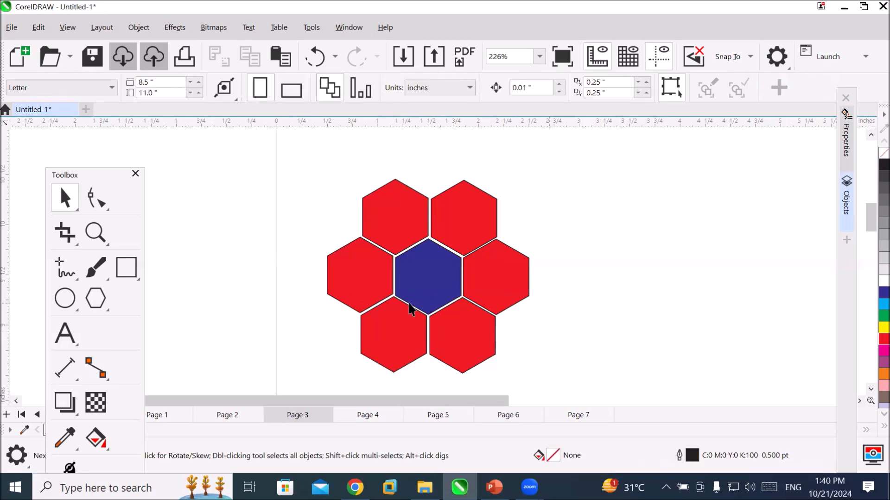
Add the artistic text "S" in the empty area to the right of the hexagon cluster.
left_click(65, 332)
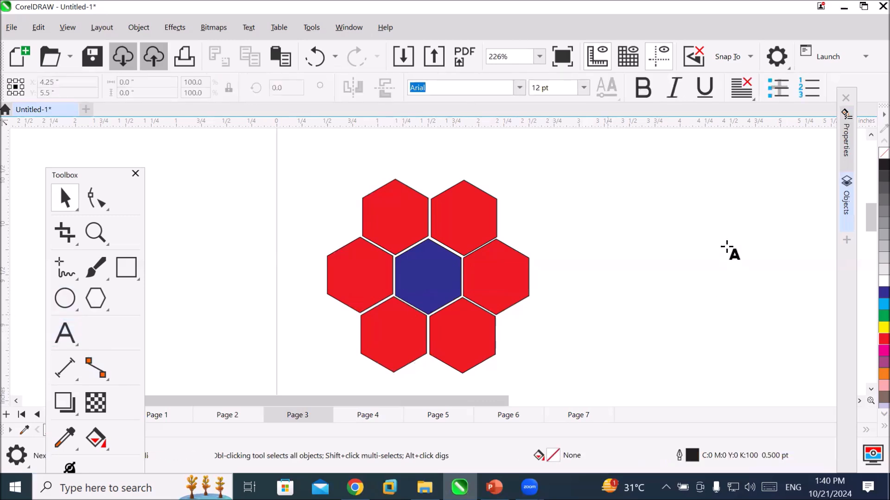
left_click(614, 254)
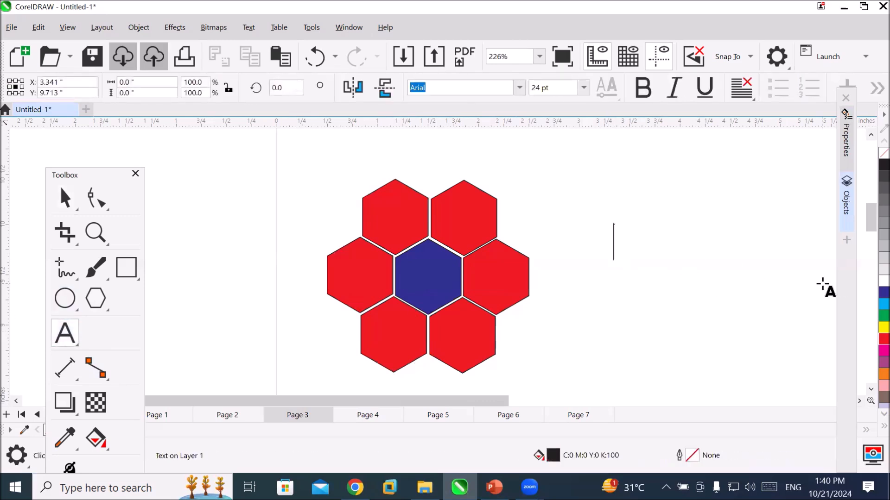
type("S")
key("Escape")
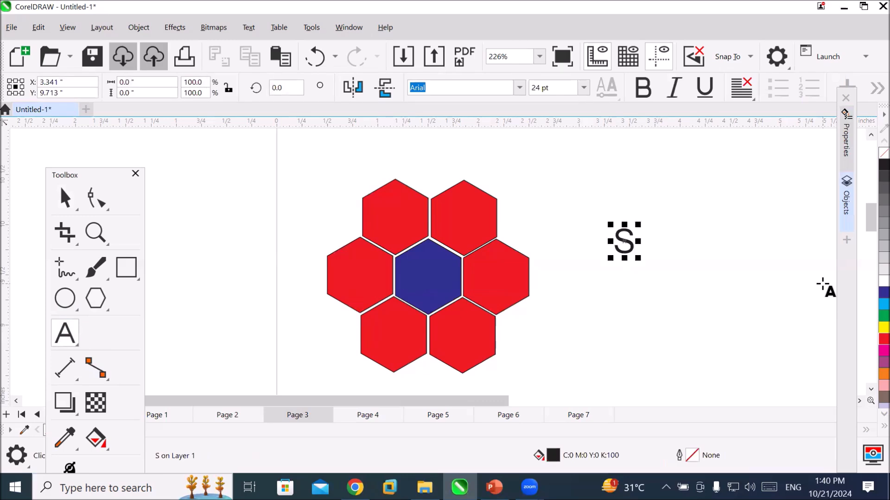
Move the "S" to the centre of the blue hexagon and make its fill and outline white.
left_click(63, 198)
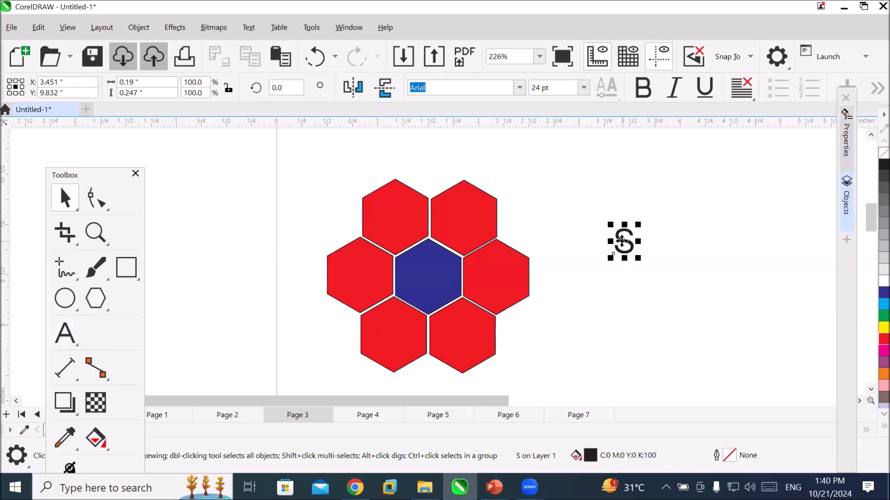
left_click_drag(621, 242, 426, 276)
left_click(884, 282)
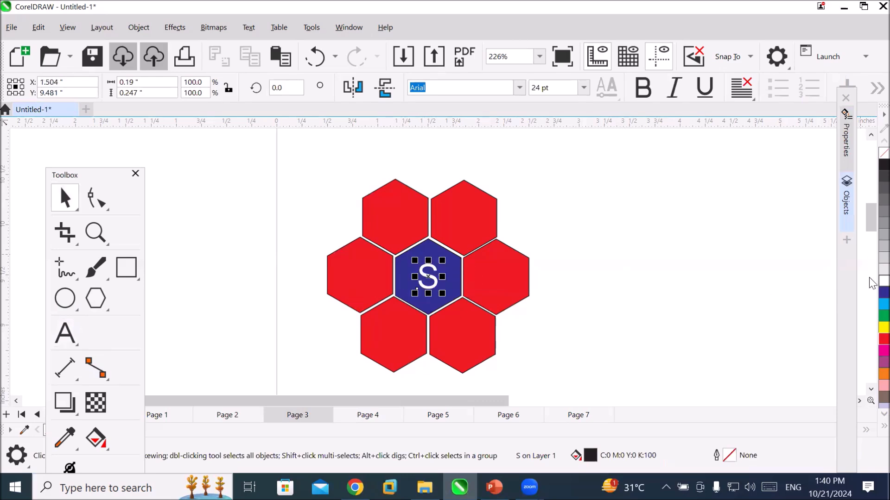
right_click(884, 281)
Change the font of the "S" to Badang.
scroll(440, 290, "up", 3)
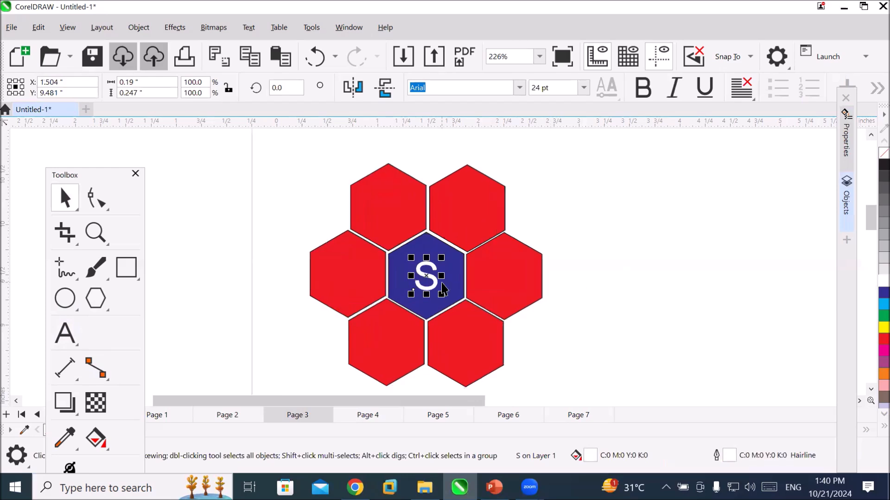
scroll(441, 283, "up", 1)
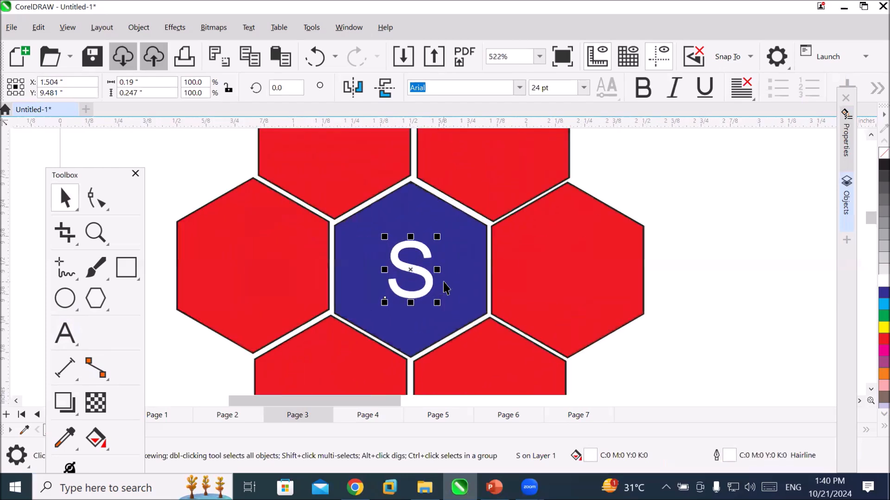
left_click(520, 88)
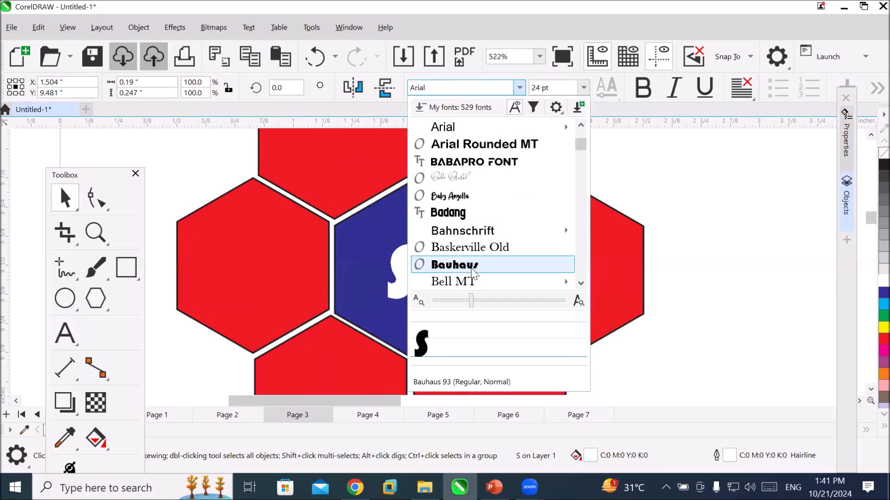
left_click(483, 214)
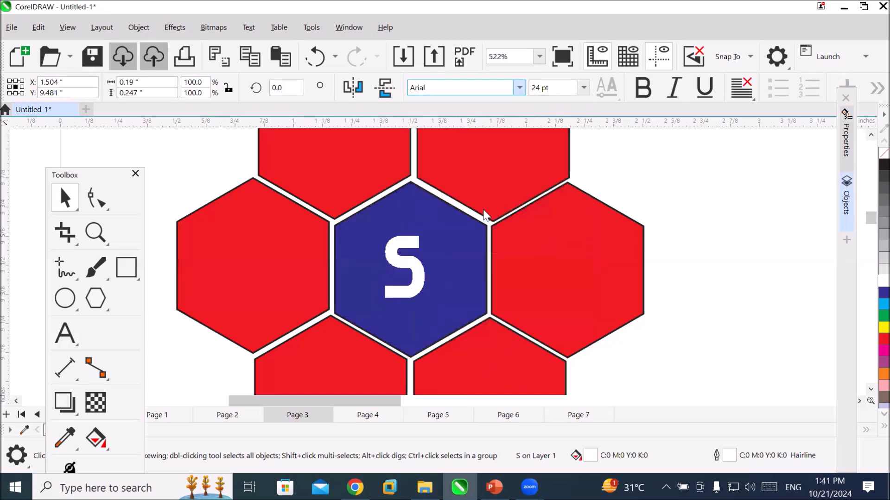
Widen the "S" on both sides to about 0.317 inches, keeping it centred in the blue hexagon, and deselect it.
left_click_drag(430, 268, 452, 267)
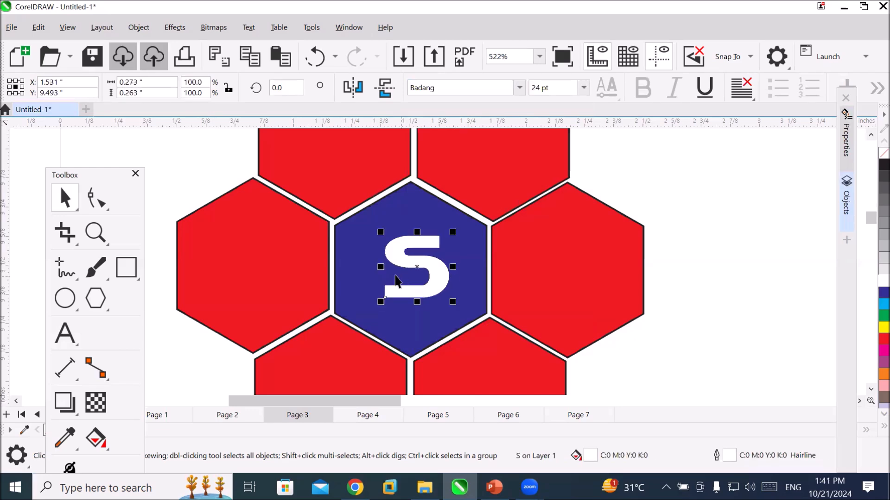
left_click_drag(381, 267, 371, 266)
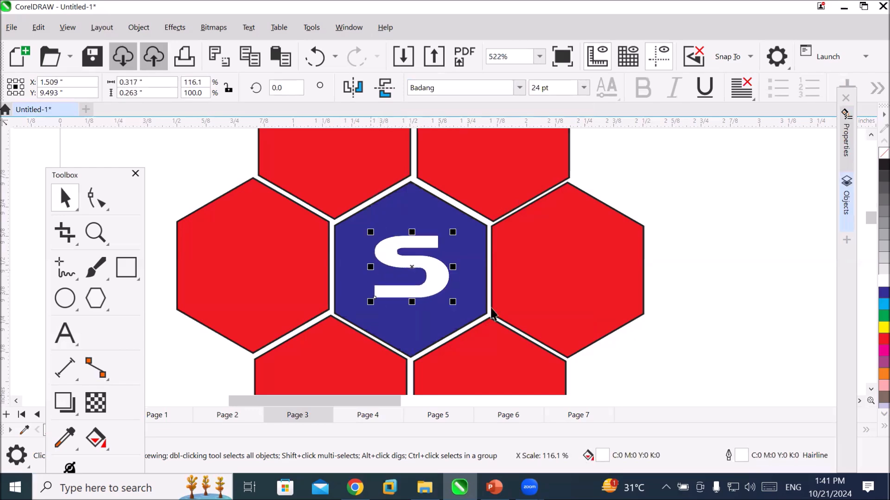
left_click(662, 340)
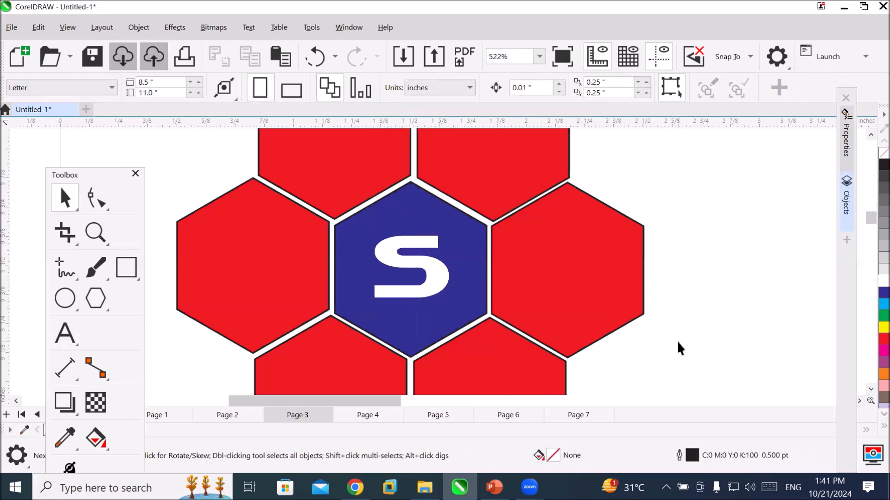
scroll(677, 340, "down", 1)
scroll(677, 343, "down", 1)
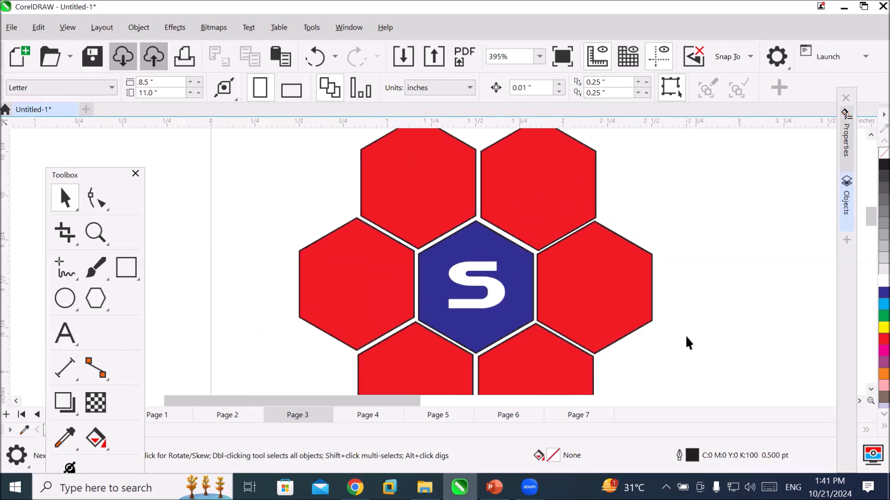
scroll(685, 334, "down", 2)
scroll(722, 374, "down", 1)
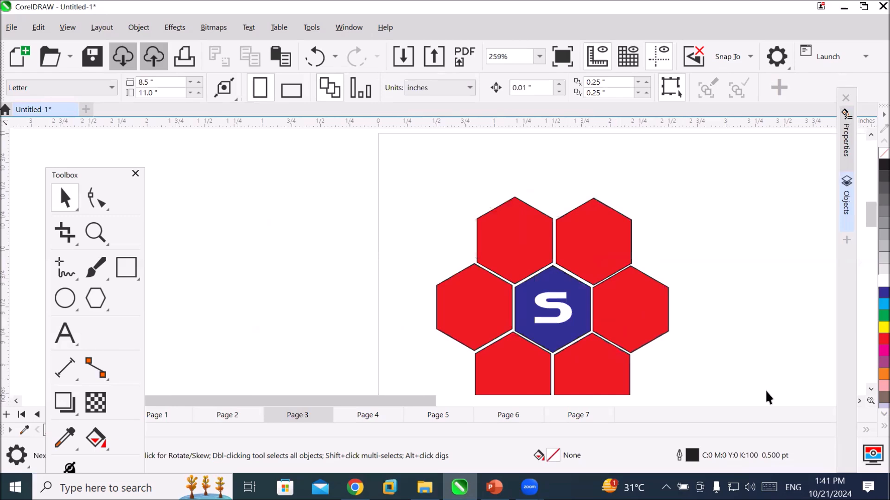
Isolate the upper-right red hexagon in focus mode, view it on its own and leave focus mode.
left_click(859, 400)
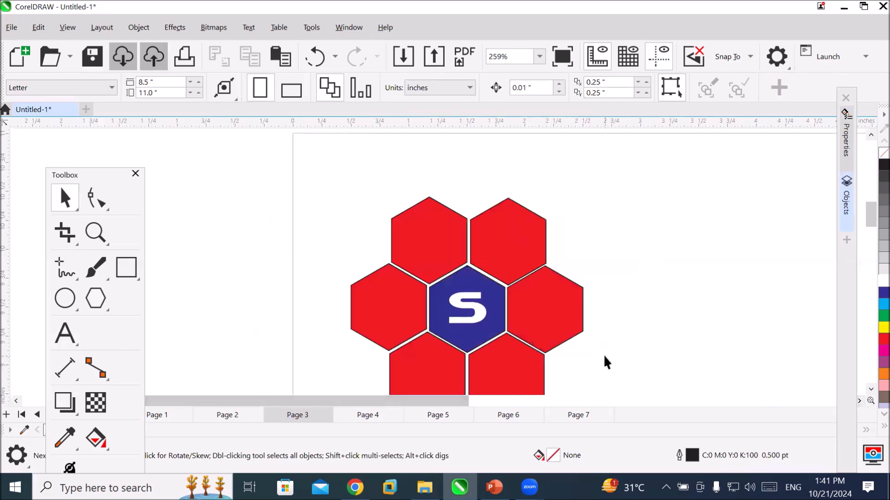
scroll(605, 362, "down", 1)
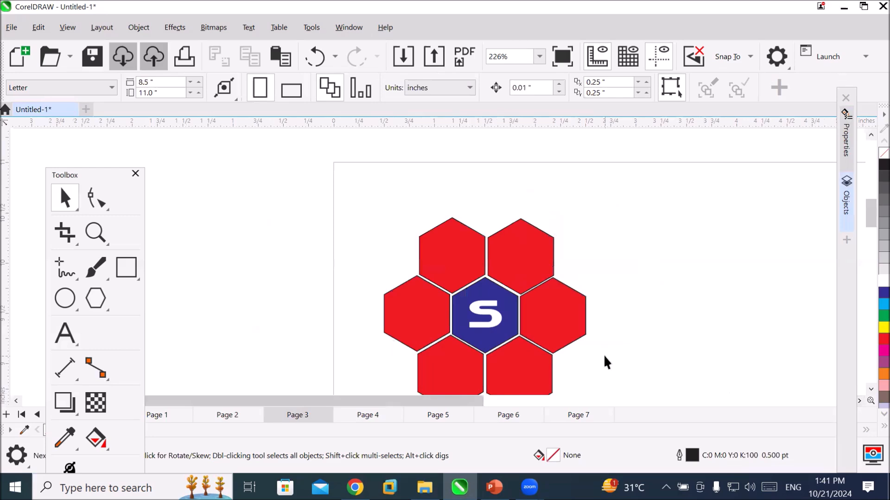
left_click(871, 389)
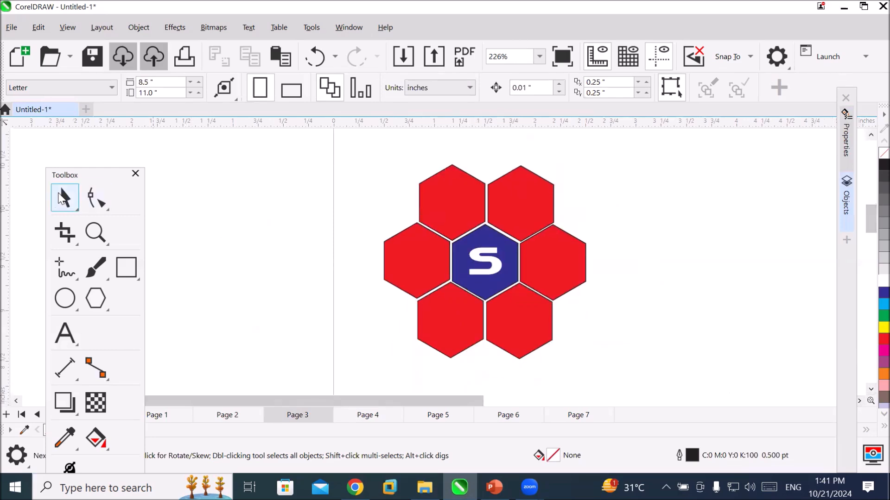
double_click(55, 200)
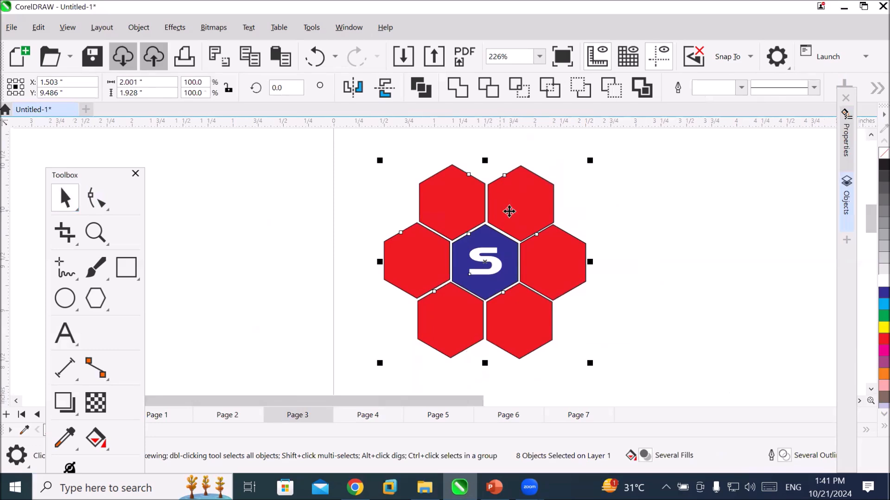
left_click(589, 221)
double_click(530, 210)
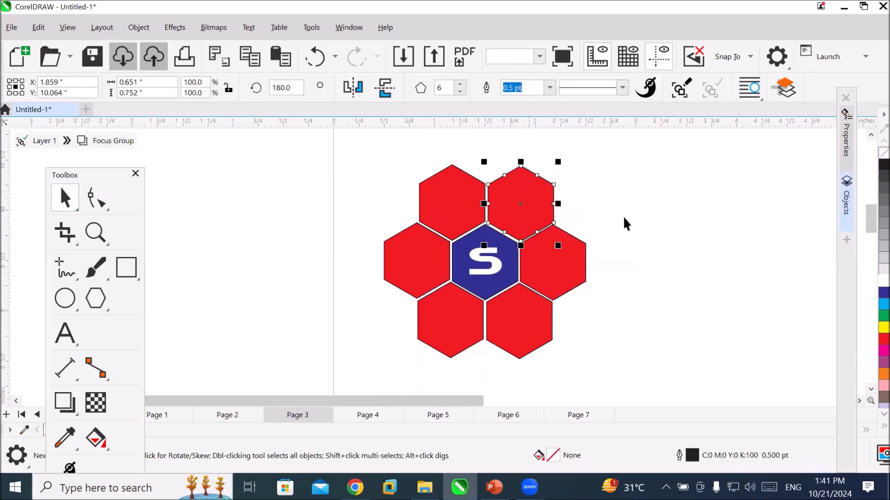
left_click(624, 220)
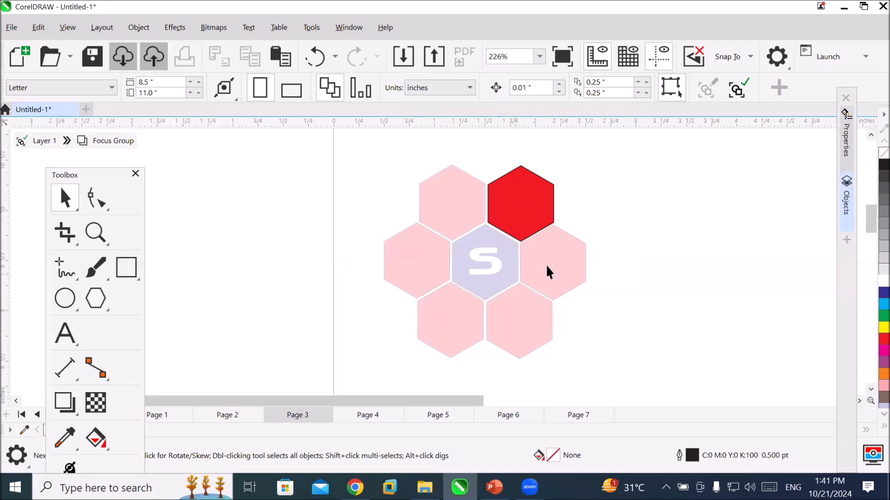
key("Escape")
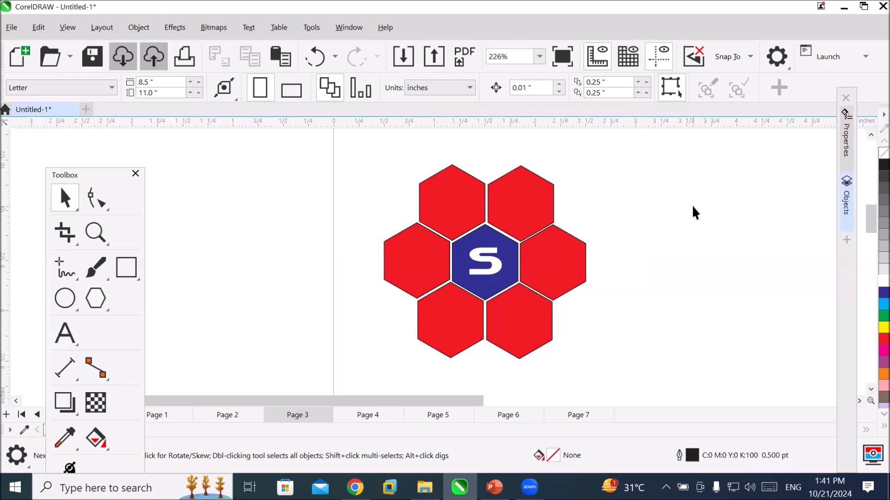
Isolate the red hexagon directly right of the blue one in focus mode and return to the full drawing.
left_click(549, 279)
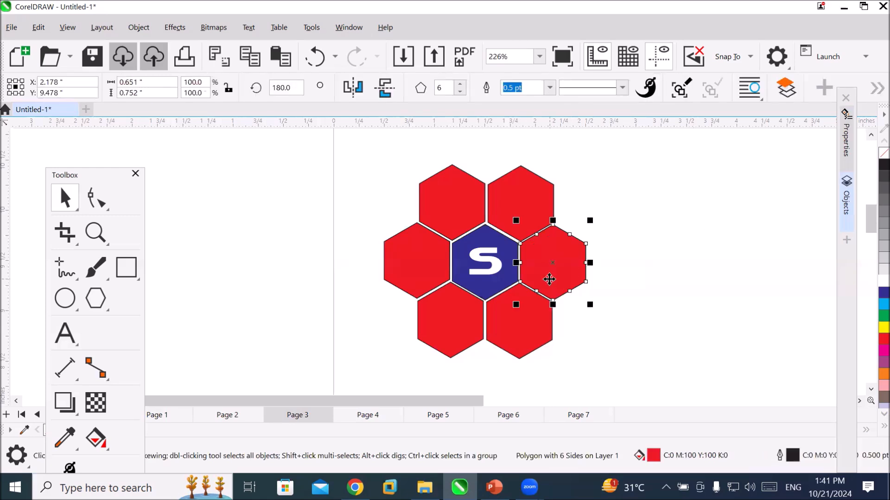
double_click(549, 279)
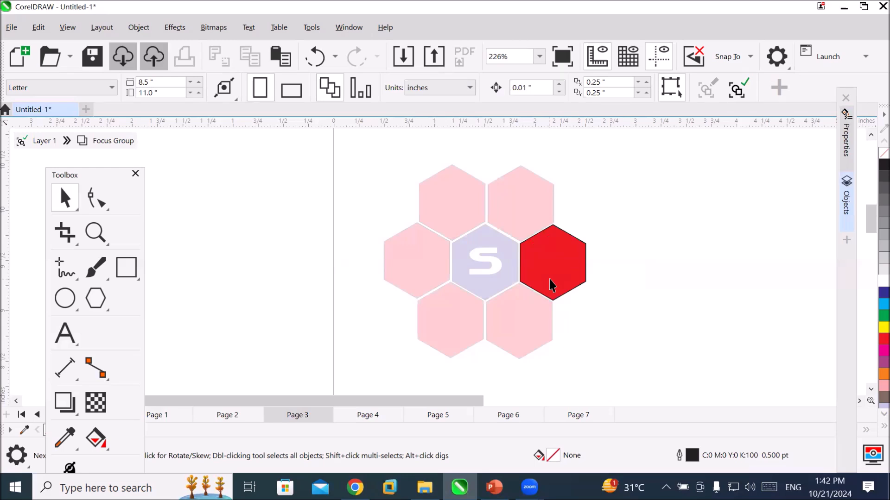
double_click(648, 198)
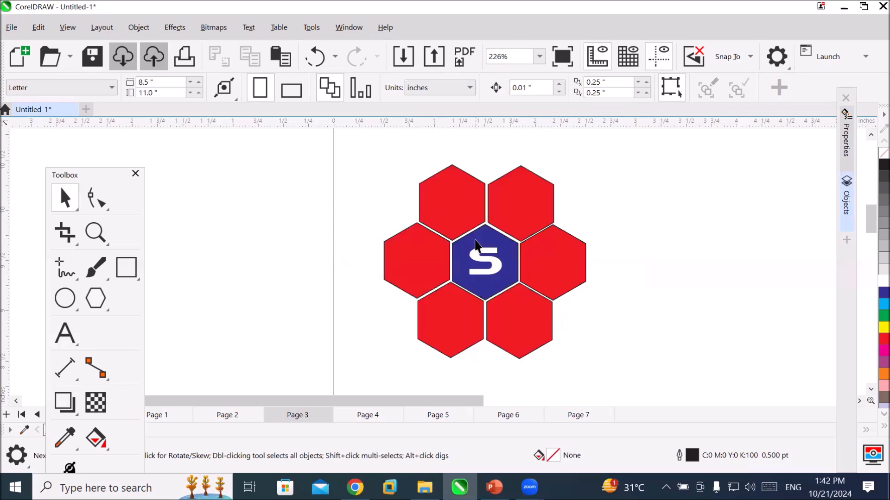
Isolate the central blue hexagon in focus mode, fill it yellow and return to the full drawing.
double_click(475, 245)
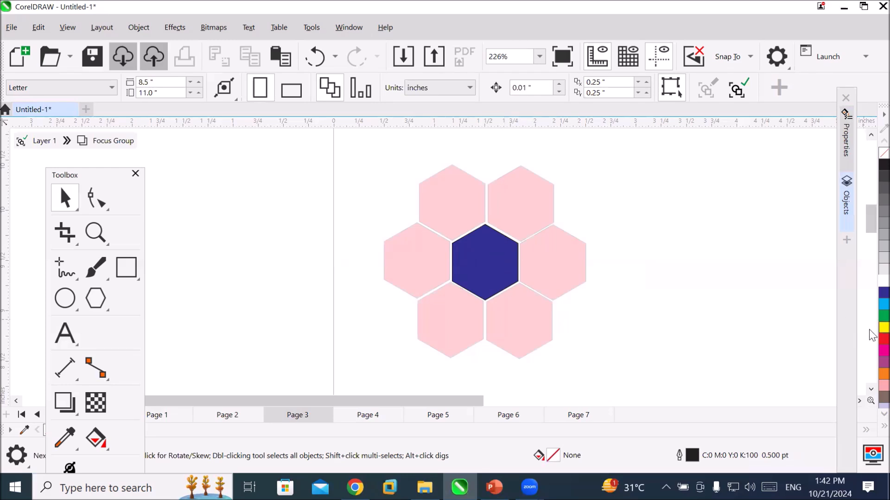
left_click(883, 338)
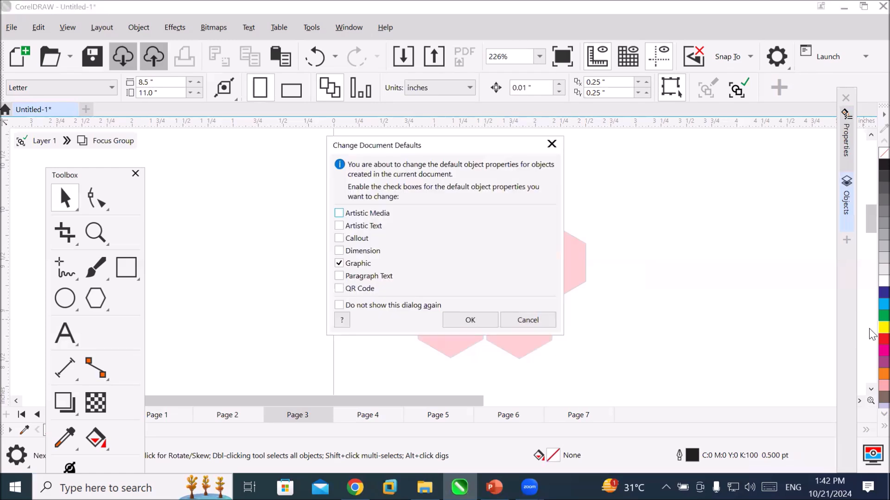
left_click(528, 319)
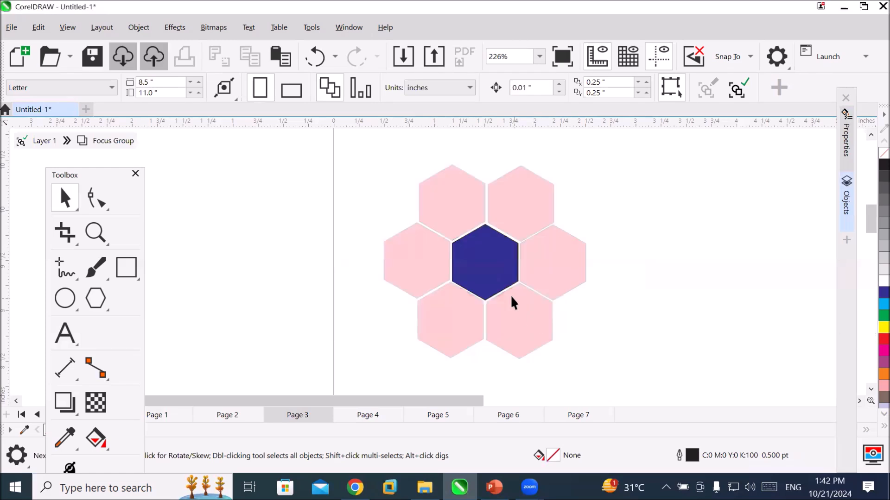
left_click(500, 273)
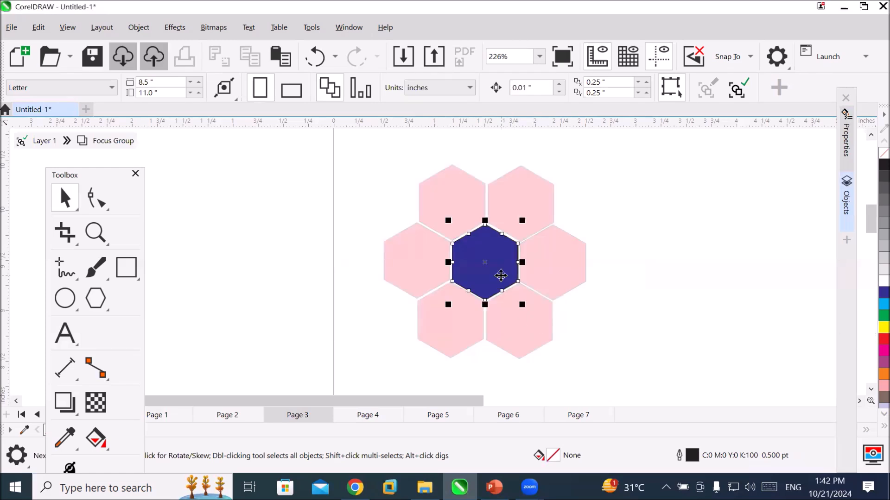
left_click(870, 328)
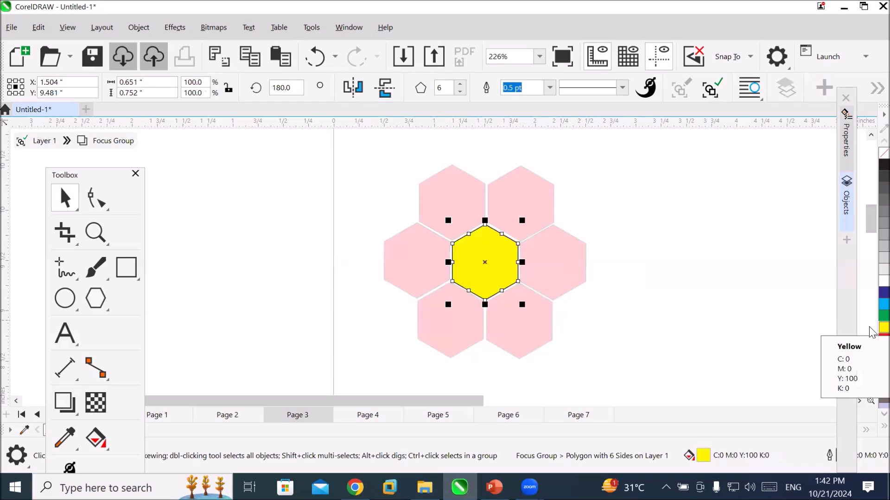
double_click(645, 213)
left_click(657, 349)
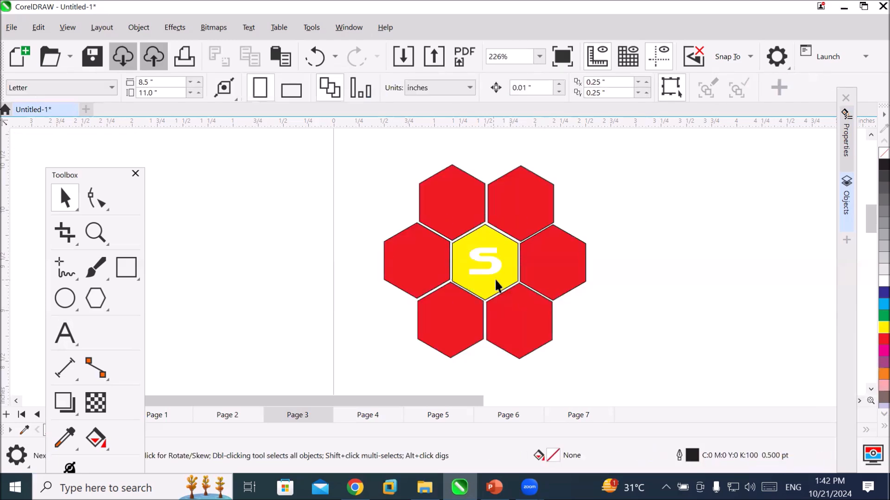
Isolate the central yellow hexagon, try white and grey fills, set its fill to blue and leave focus mode.
double_click(503, 286)
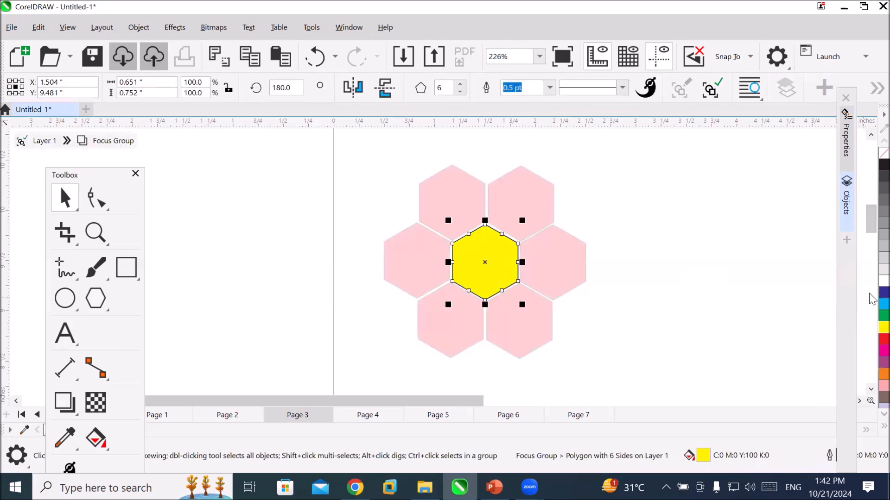
left_click(880, 293)
left_click(880, 278)
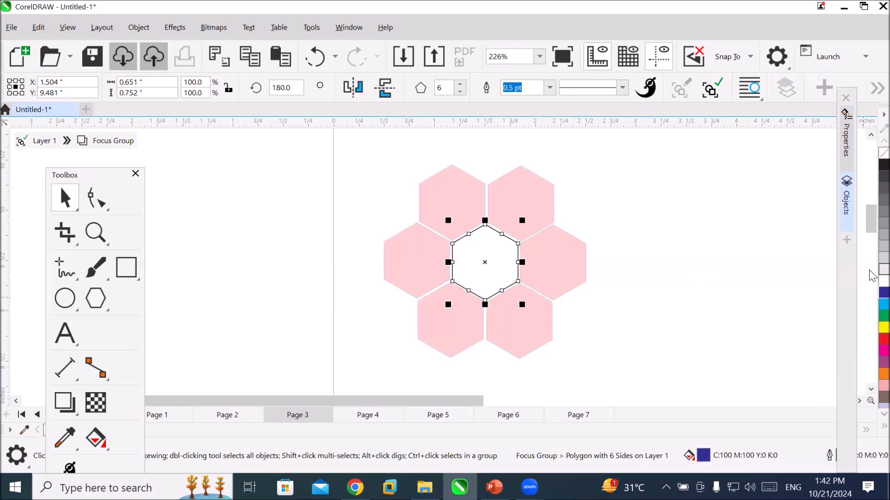
left_click(882, 257)
left_click(883, 234)
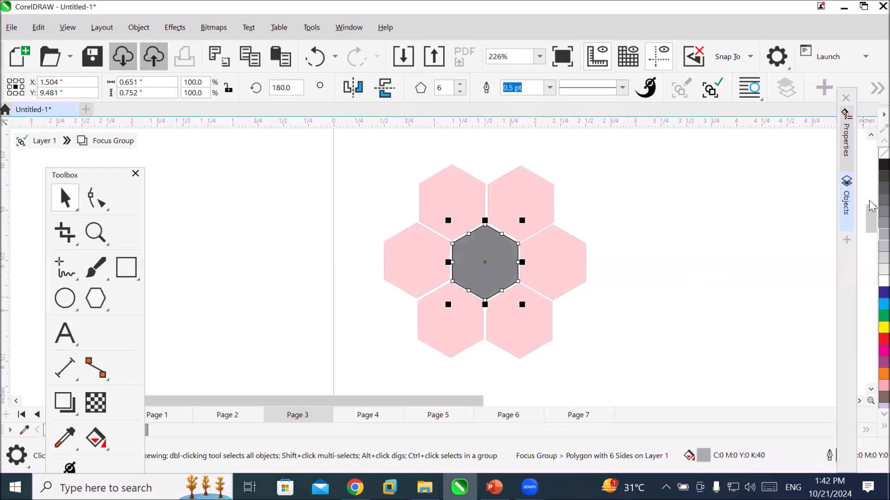
left_click(882, 188)
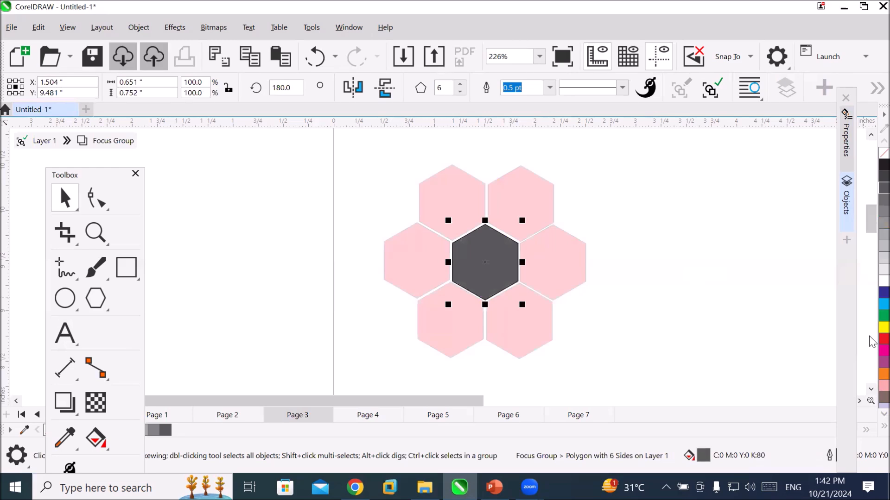
left_click(883, 293)
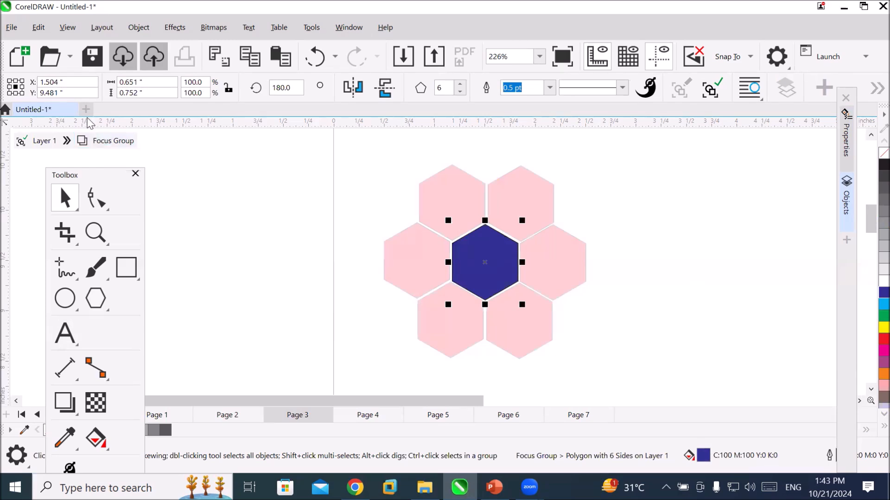
left_click(41, 146)
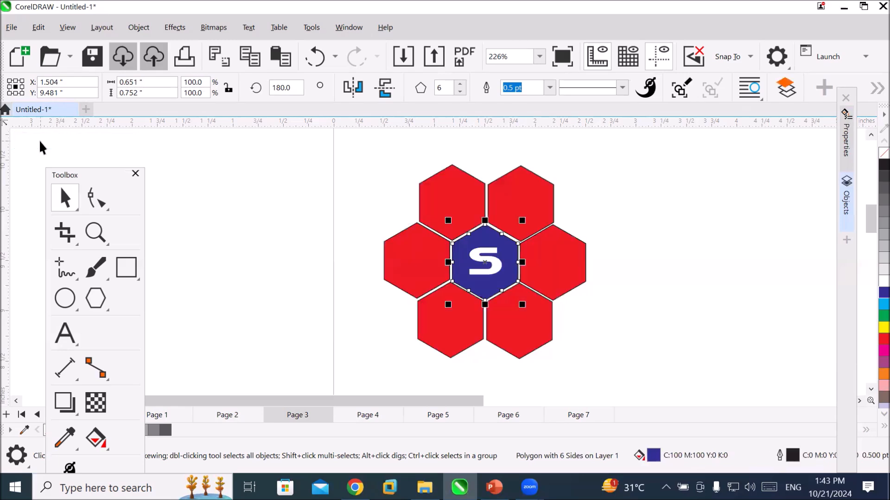
left_click(669, 330)
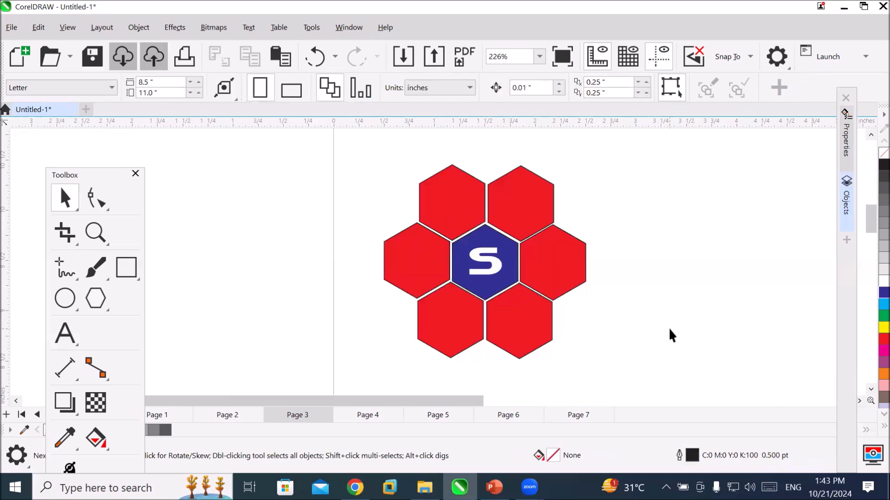
Open the Objects list with Page 1's Layer 1 collapsed and Page 3's Layer 1 expanded, and move it closer to the artwork.
left_click(846, 198)
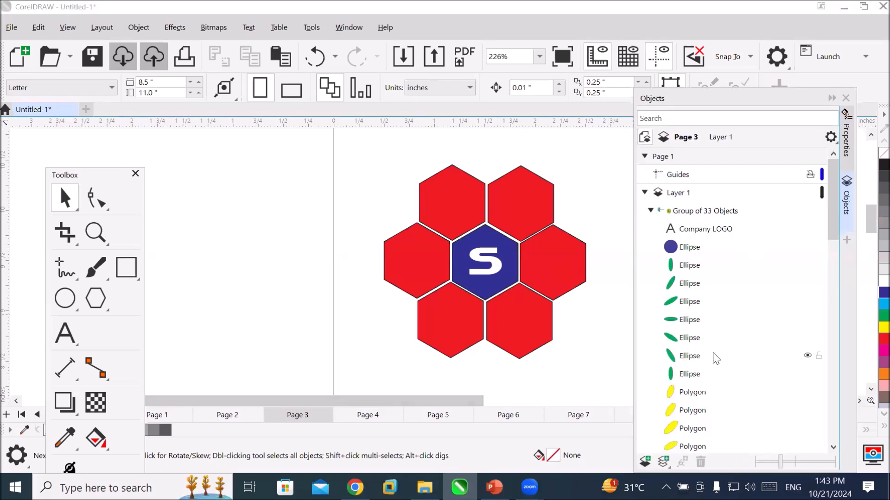
left_click(689, 247)
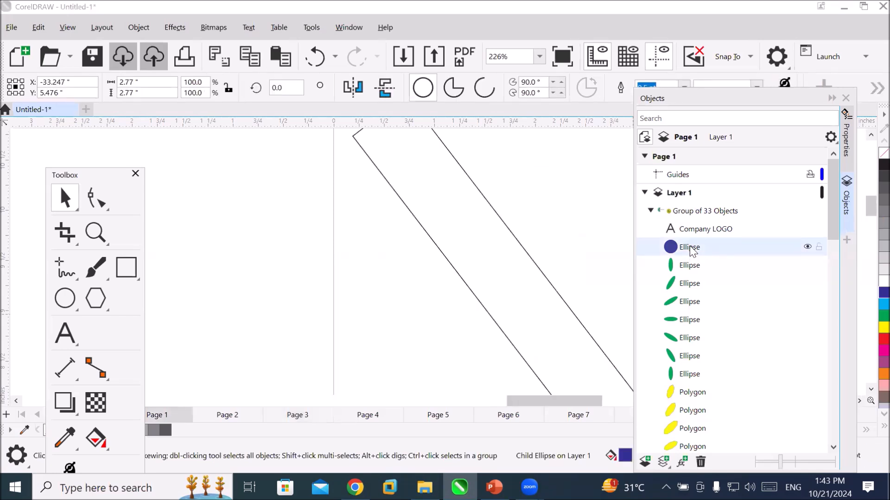
key("ctrl+z")
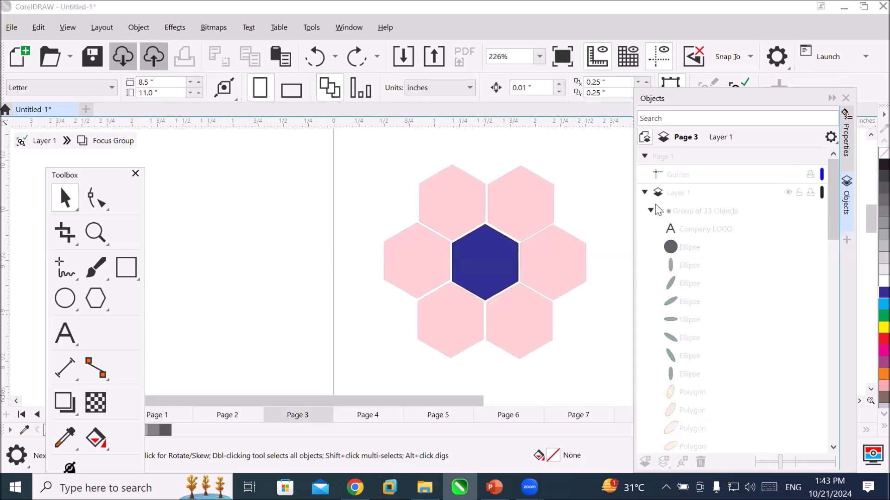
left_click(644, 192)
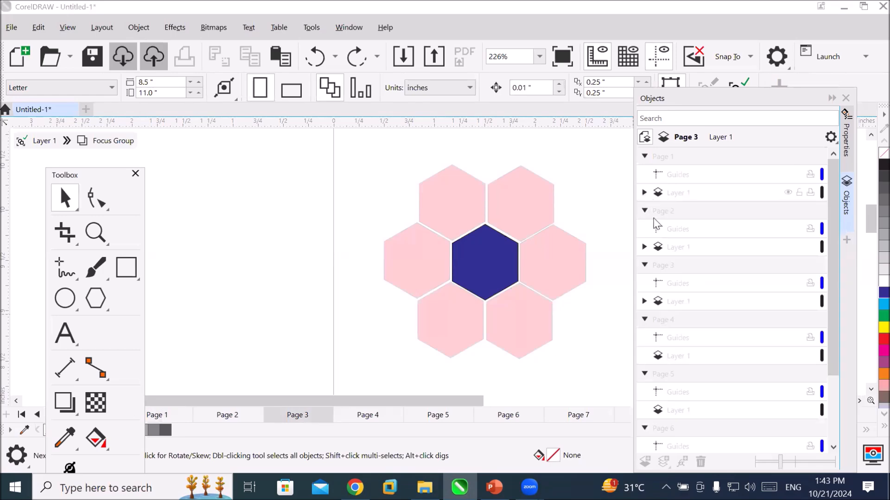
key("ctrl+shift+z")
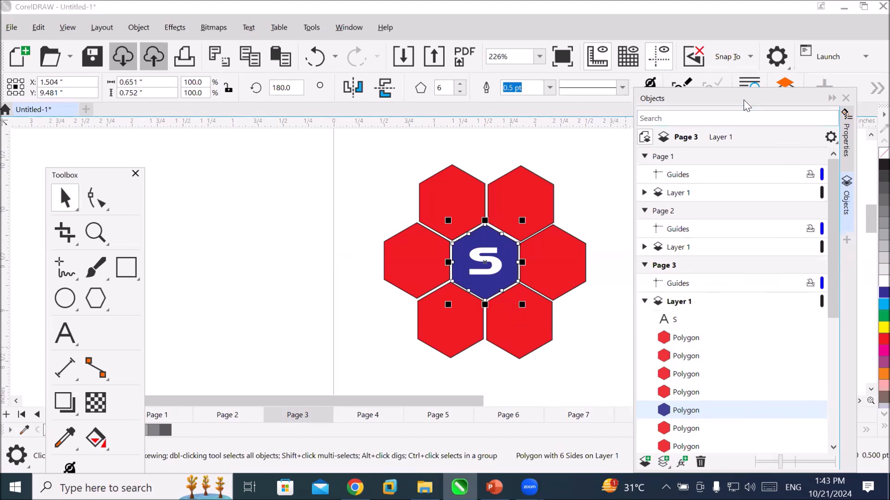
left_click_drag(746, 106, 728, 64)
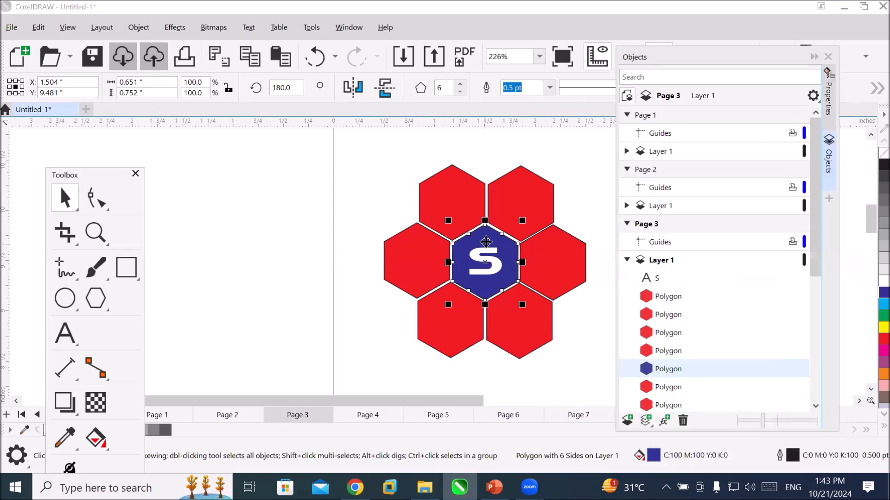
Isolate the central blue hexagon, examine its Focus Group in the Objects list and return to Layer 1.
left_click(485, 262)
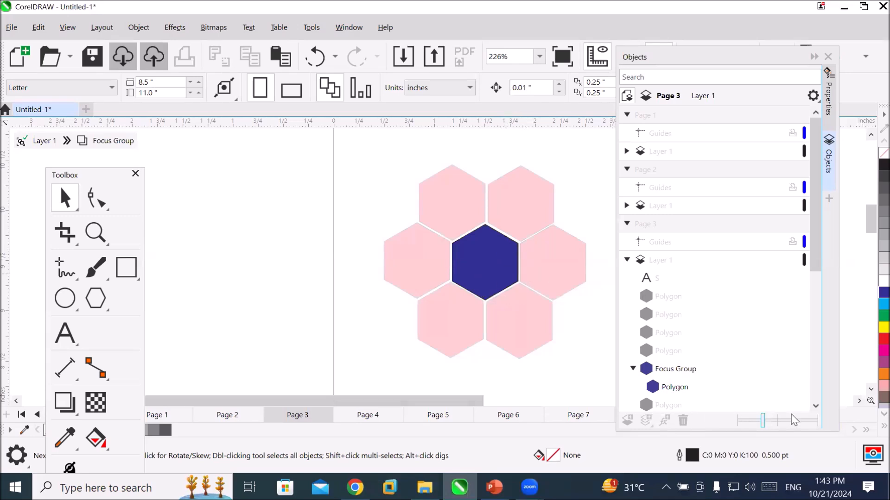
left_click(816, 405)
left_click(817, 405)
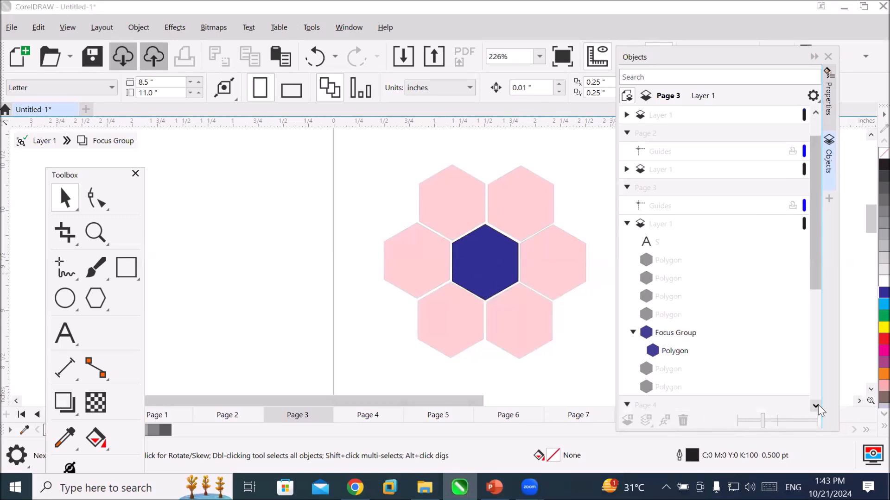
left_click(817, 406)
left_click(817, 406)
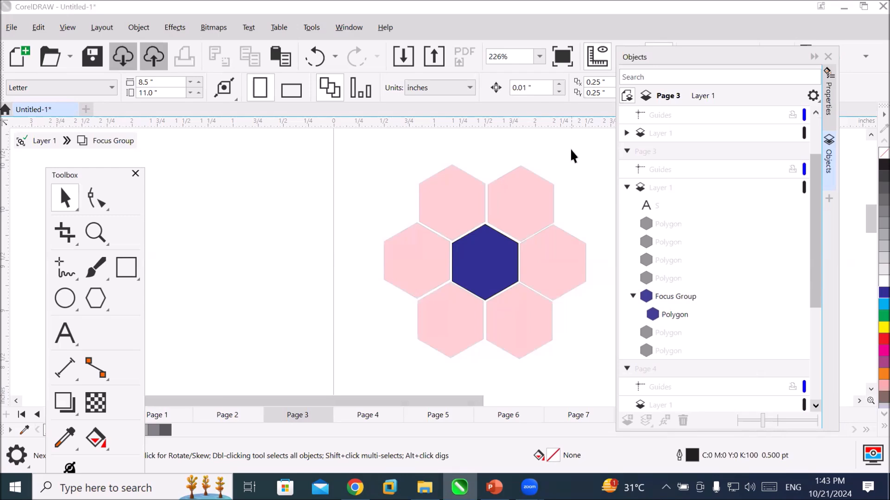
left_click(37, 144)
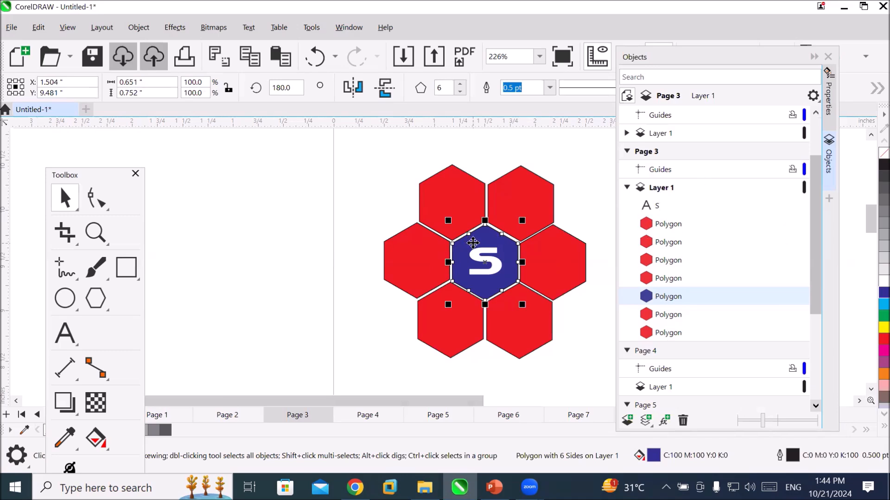
Isolate the central blue hexagon in focus mode, try yellow and cyan fills, and set its fill to black.
double_click(472, 242)
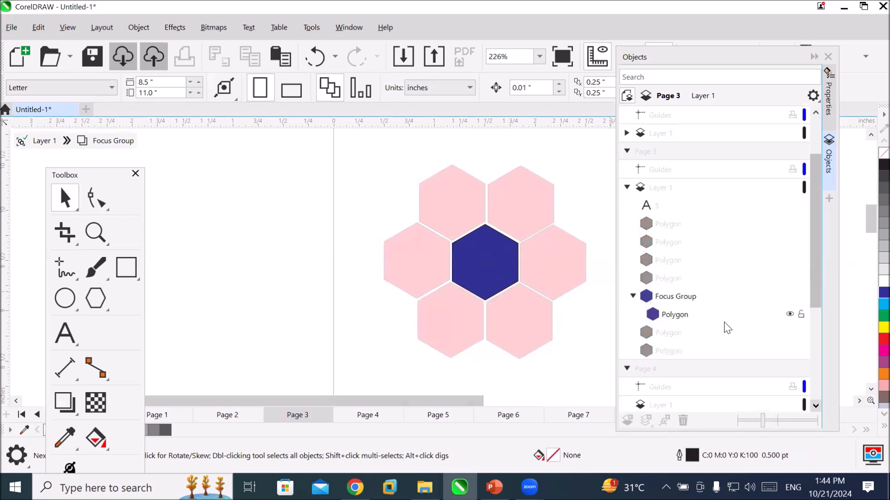
left_click(672, 311)
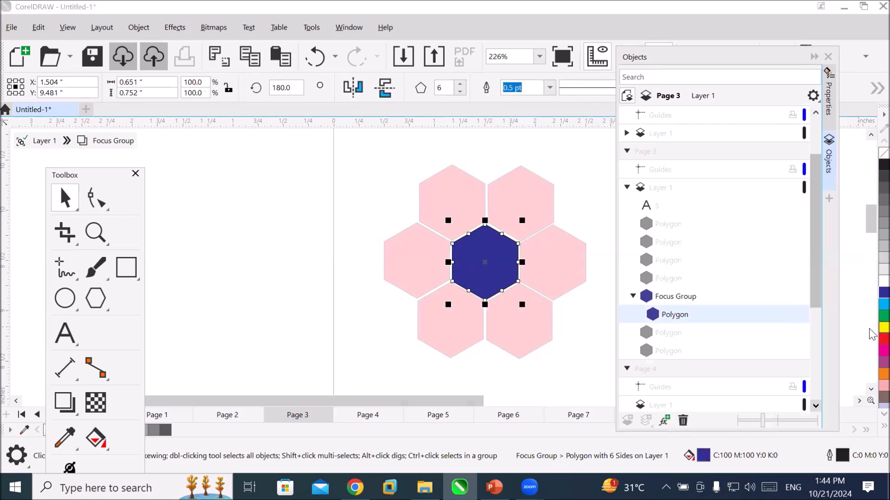
left_click(883, 327)
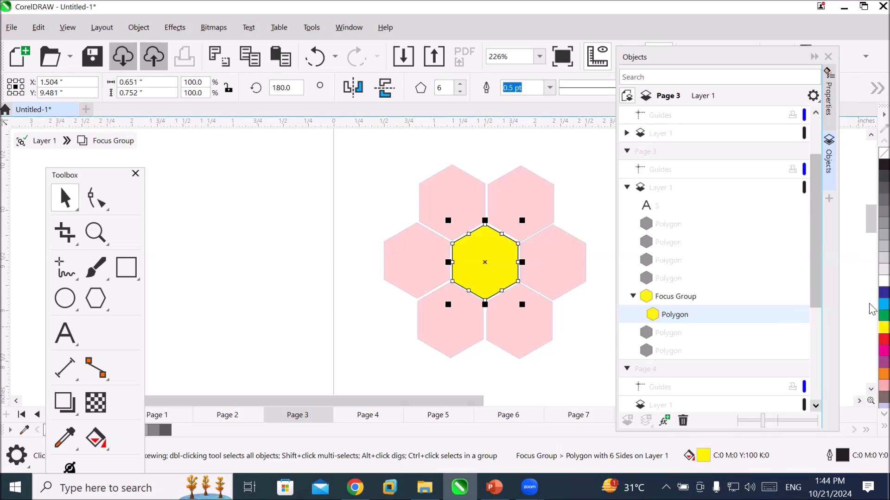
left_click(883, 304)
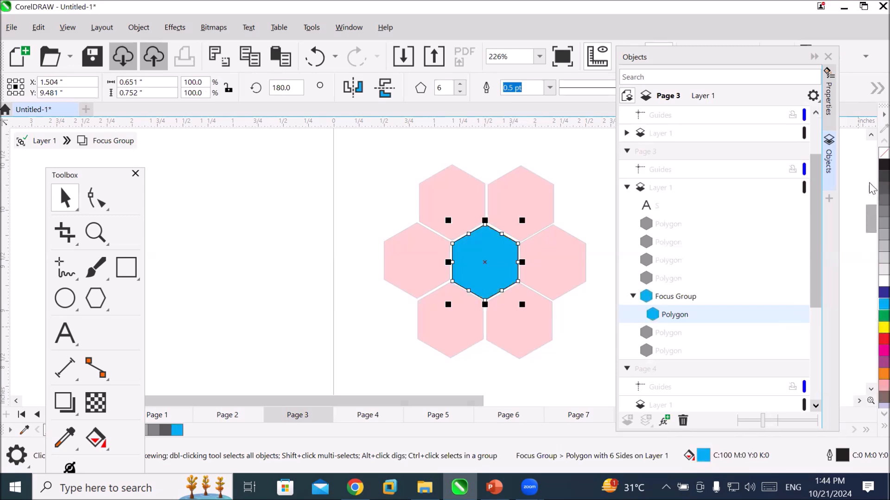
left_click(883, 165)
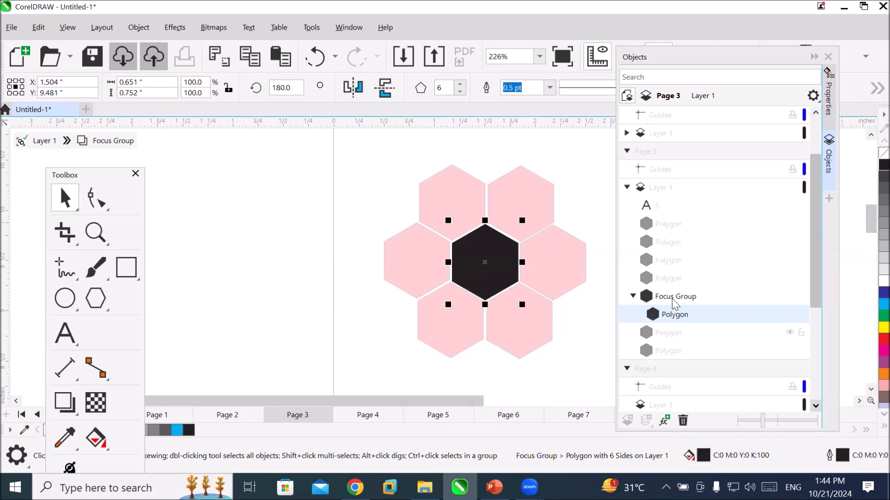
Reselect the black hexagon through the Objects list, then collapse Page 3's Layer 1 and clear the selection.
left_click(664, 189)
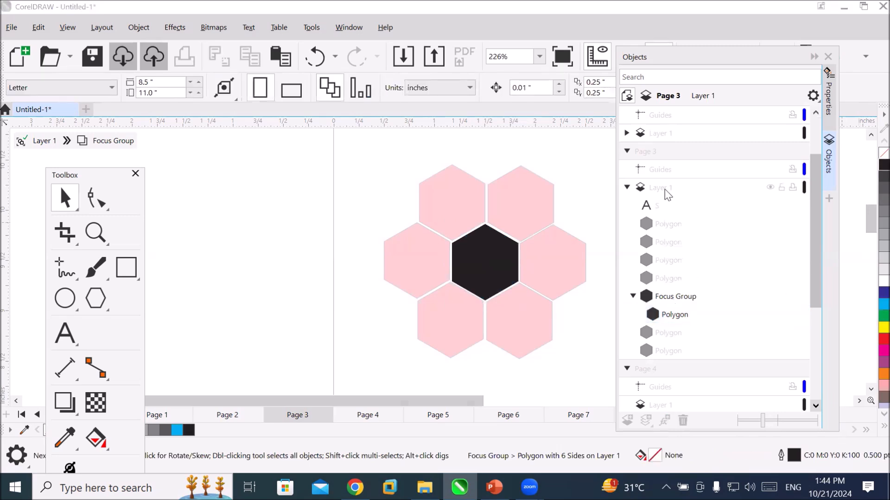
left_click(669, 305)
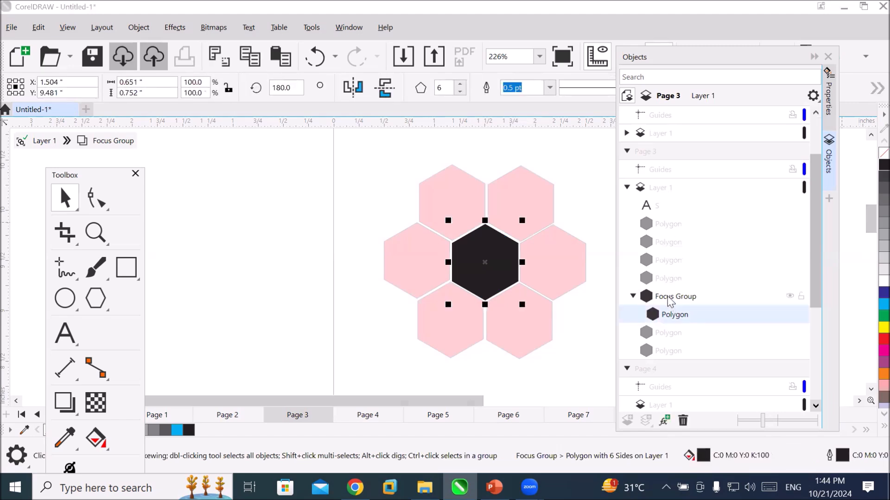
left_click(627, 188)
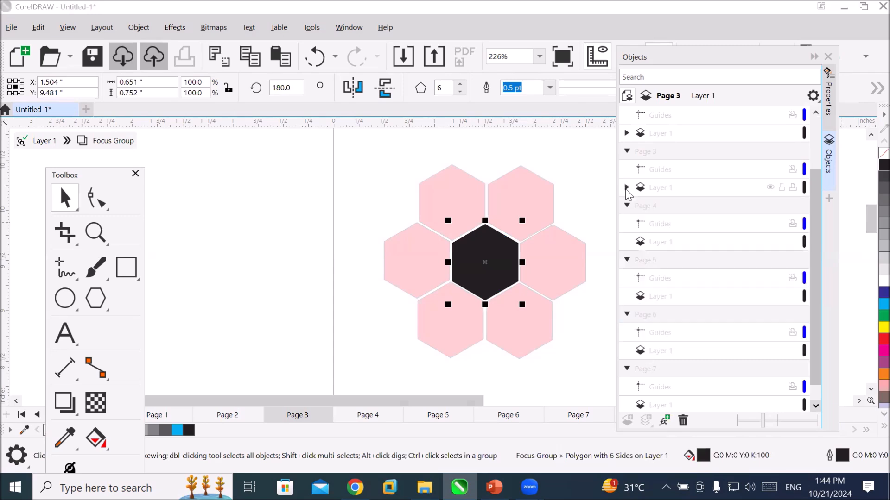
left_click(649, 191)
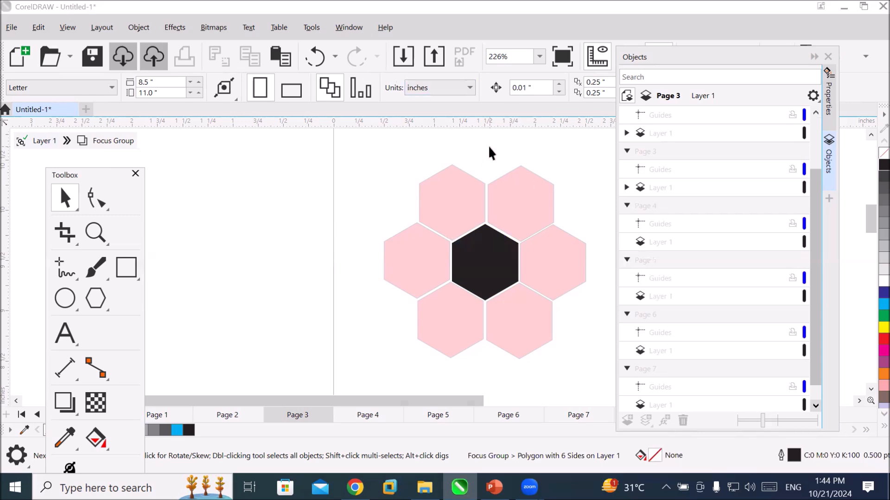
Leave the focus group and select individual outer red hexagons through the Objects list to identify them.
left_click(41, 141)
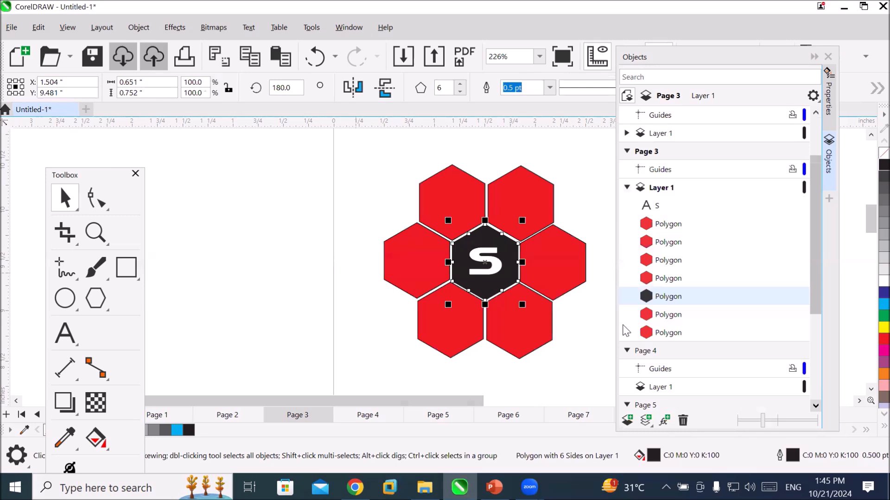
left_click(669, 224)
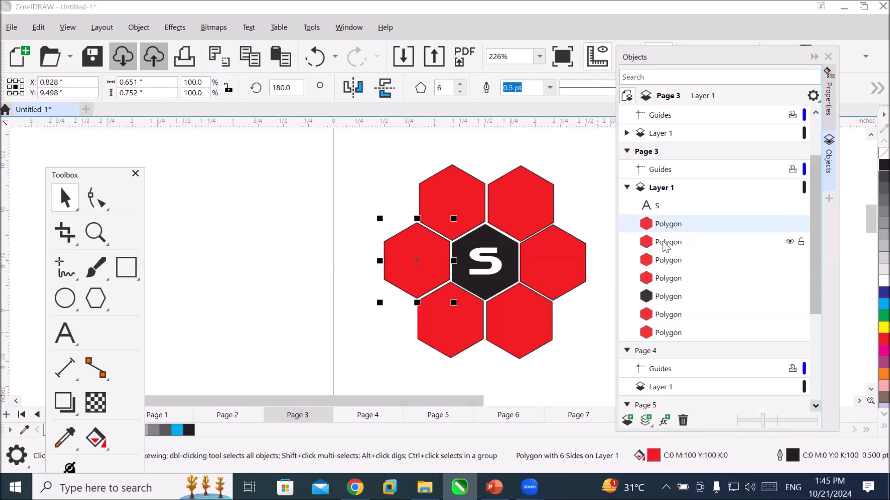
left_click(665, 242)
left_click(666, 264)
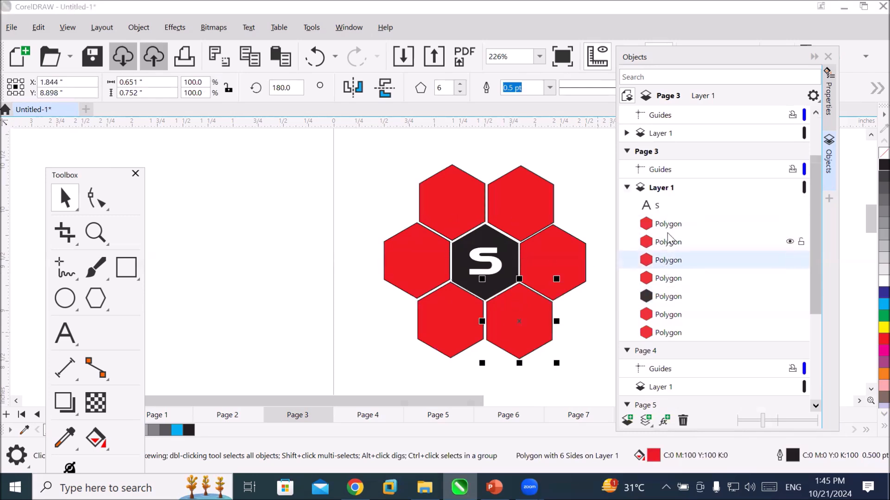
Select the six outer red hexagons in the Objects list, fill them with cyan and clear the selection.
left_click(667, 227)
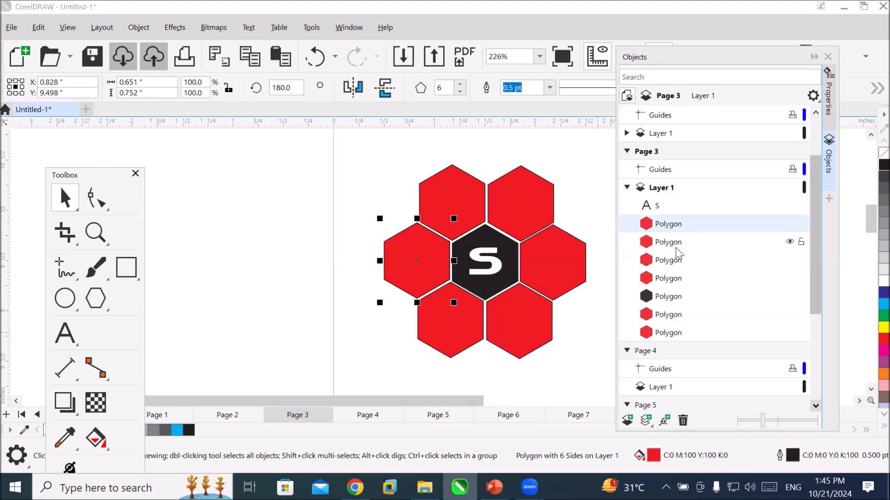
left_click(663, 279, "shift")
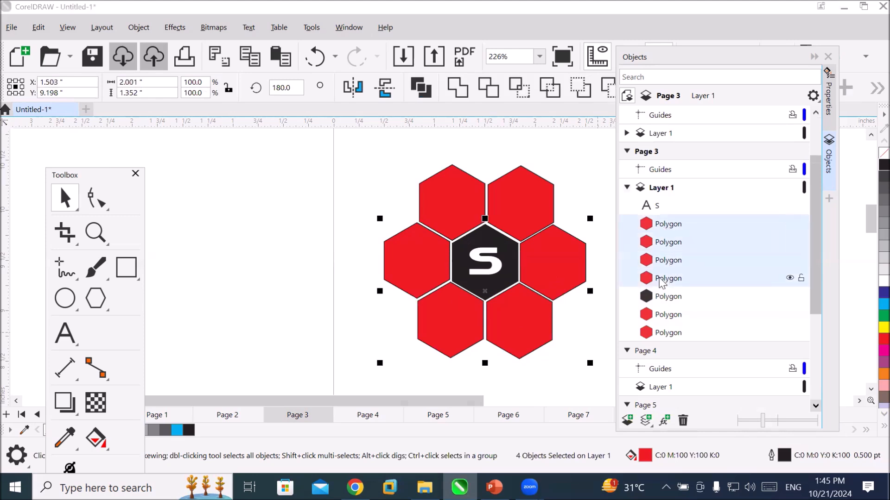
left_click(663, 316, "ctrl")
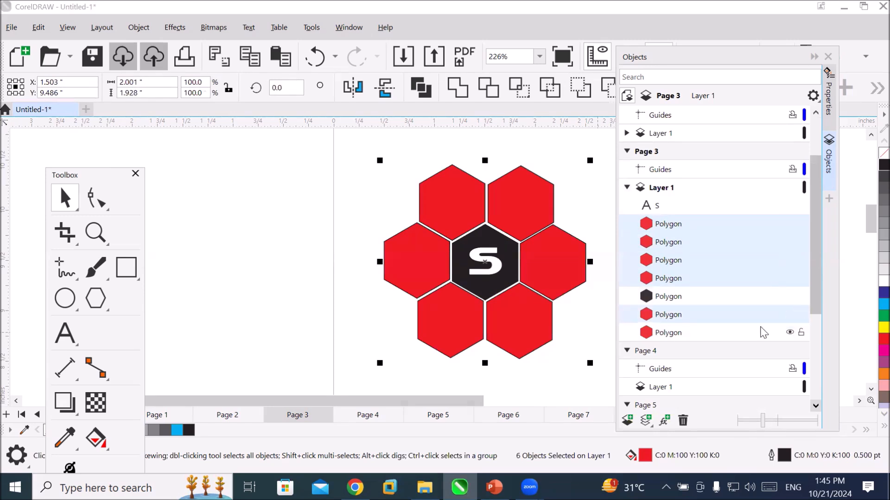
left_click(664, 334, "ctrl")
mouse_move(817, 315)
left_mouse_down()
mouse_move(815, 338)
mouse_move(816, 324)
left_mouse_up()
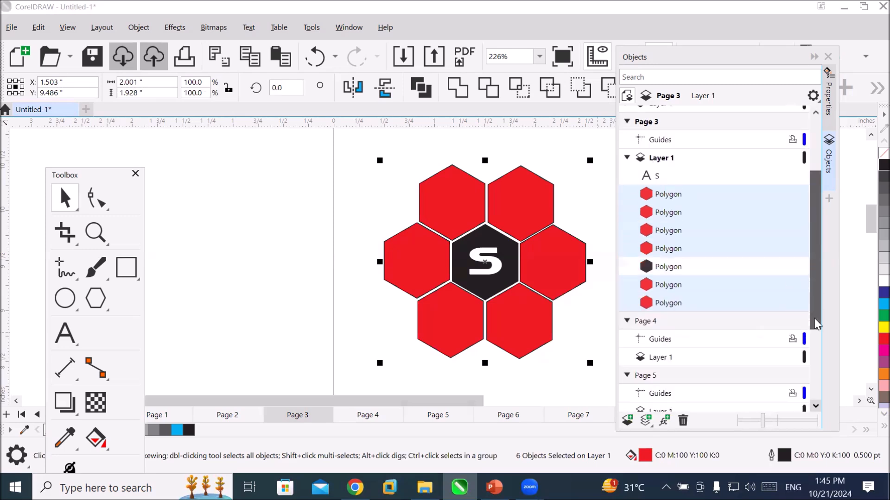
left_click(871, 307)
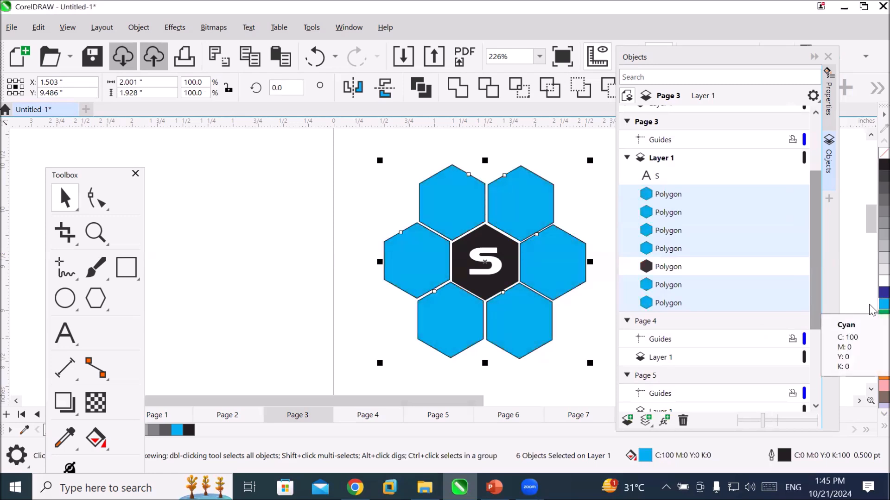
left_click(300, 244)
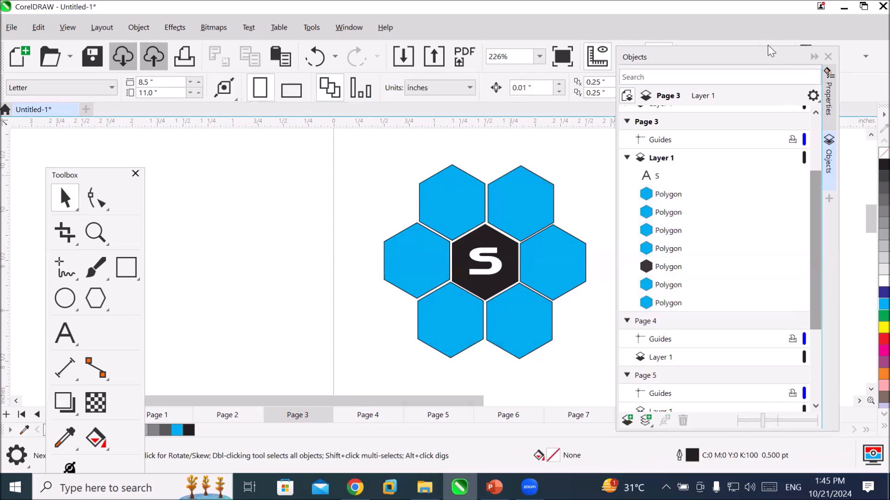
Collapse the Objects list to free the drawing area and switch to Page 4.
left_click(814, 56)
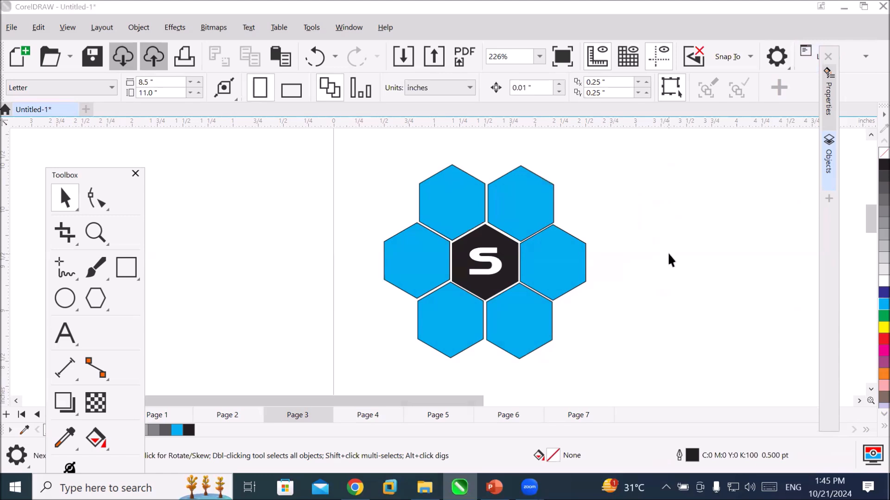
scroll(664, 261, "down", 1)
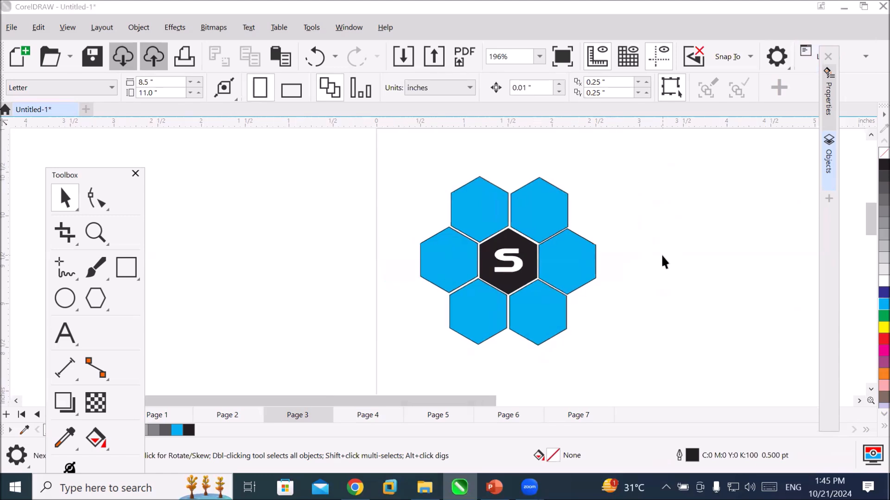
scroll(663, 261, "down", 1)
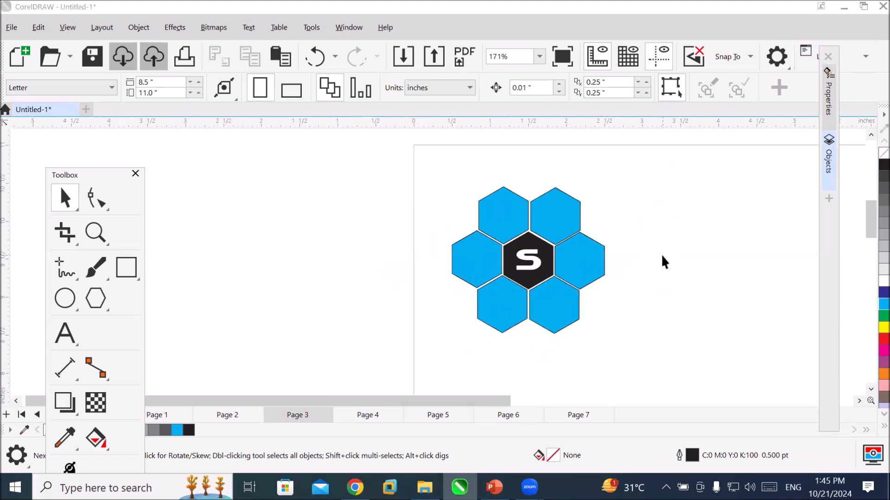
left_click(368, 417)
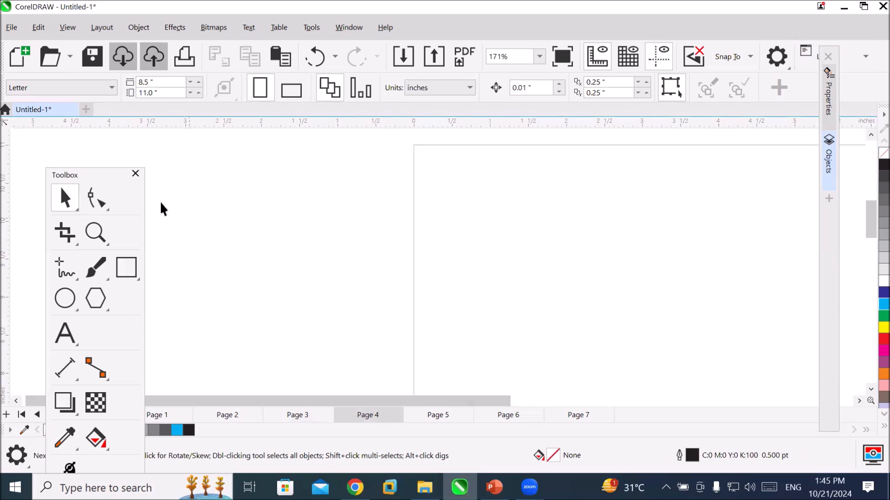
Move the toolbox closer to the page and draw a regular eight-sided polygon about 1.33 inches across near the page's upper-left corner.
left_click(113, 171)
left_click_drag(255, 156, 256, 155)
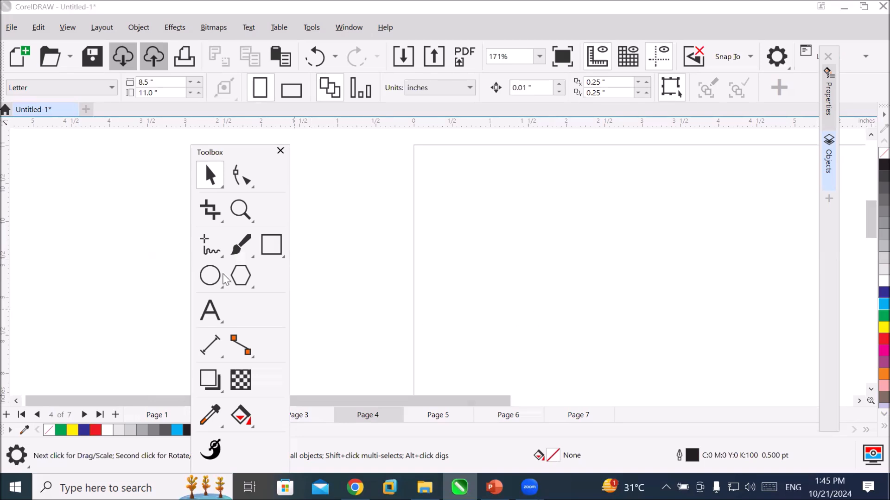
left_click(240, 275)
left_click_drag(489, 197, 625, 307)
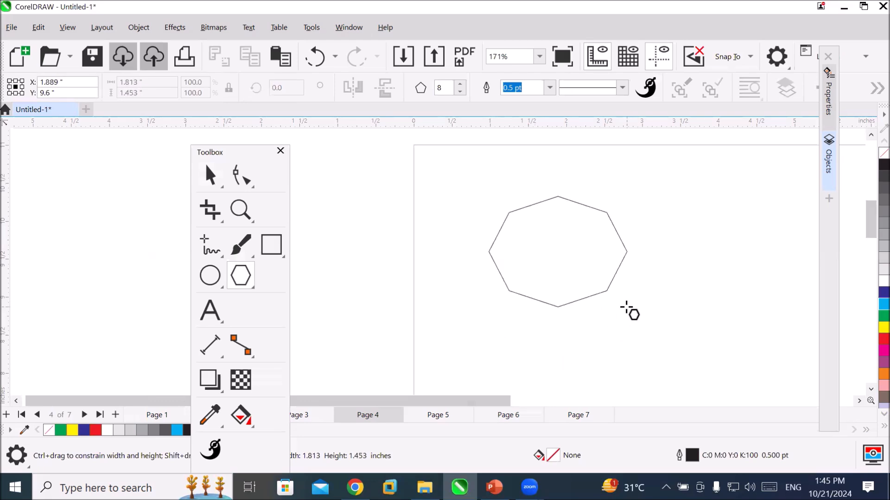
left_click_drag(626, 308, 587, 284)
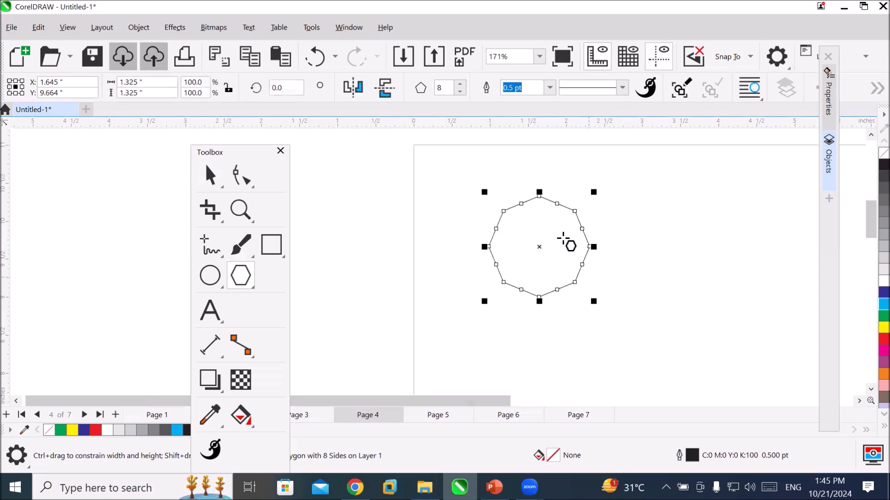
Reduce the polygon's number of sides to 4.
left_click(460, 92)
left_click(460, 92)
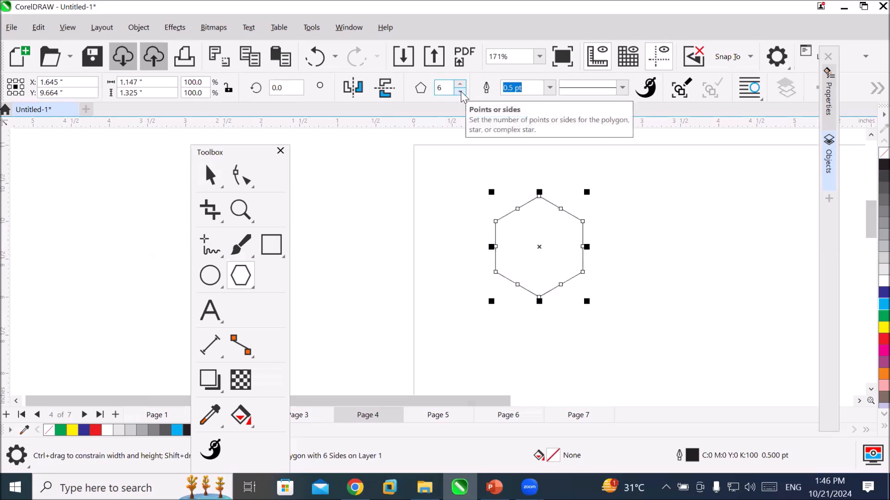
left_click(460, 92)
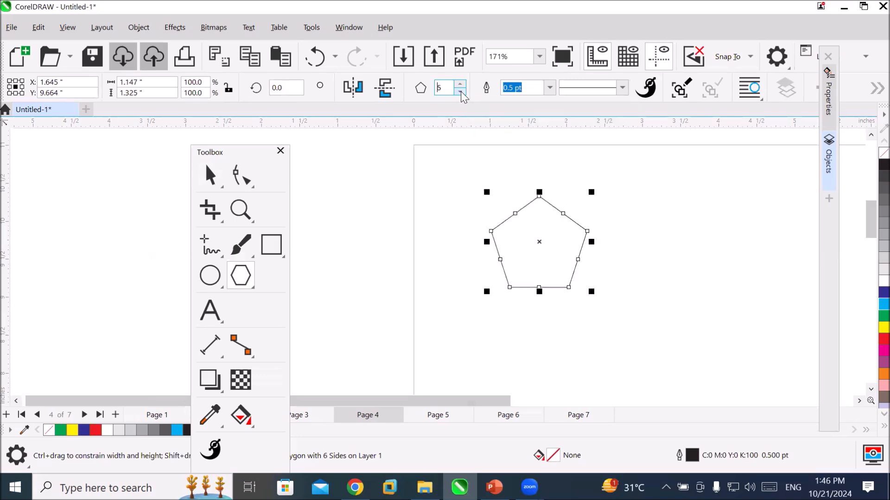
left_click(461, 92)
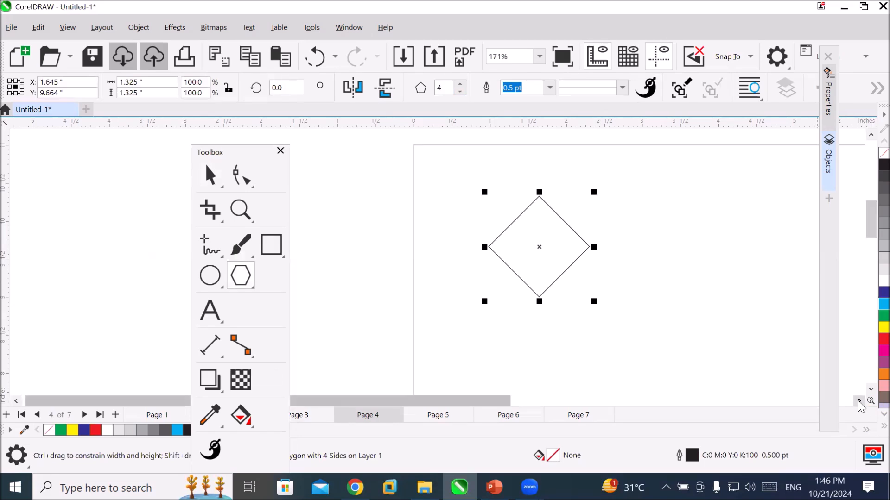
Move the four-sided polygon's rotation centre to its bottom corner and place a copy rotated 30° around it.
left_click(210, 179)
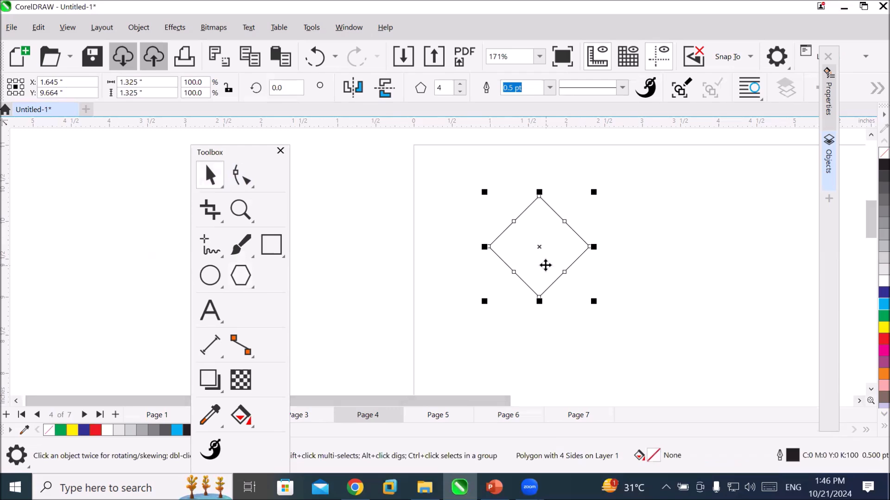
left_click(545, 265)
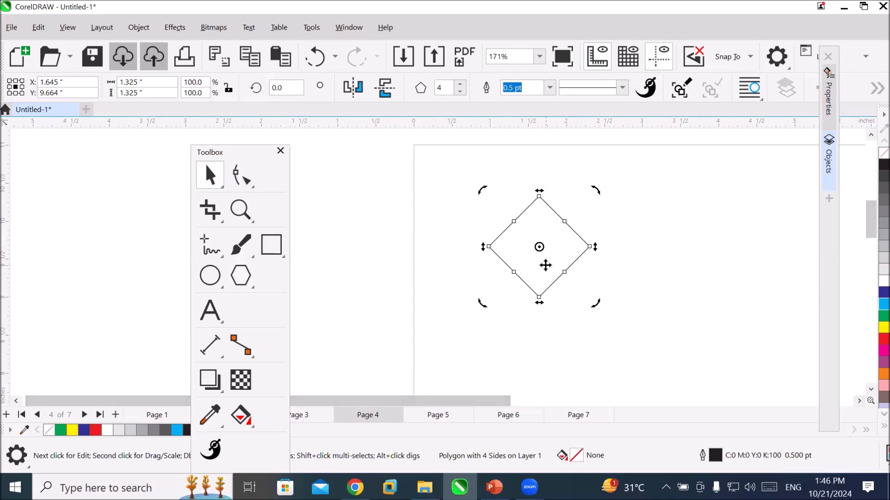
left_click_drag(540, 247, 538, 297)
left_click_drag(596, 190, 518, 226)
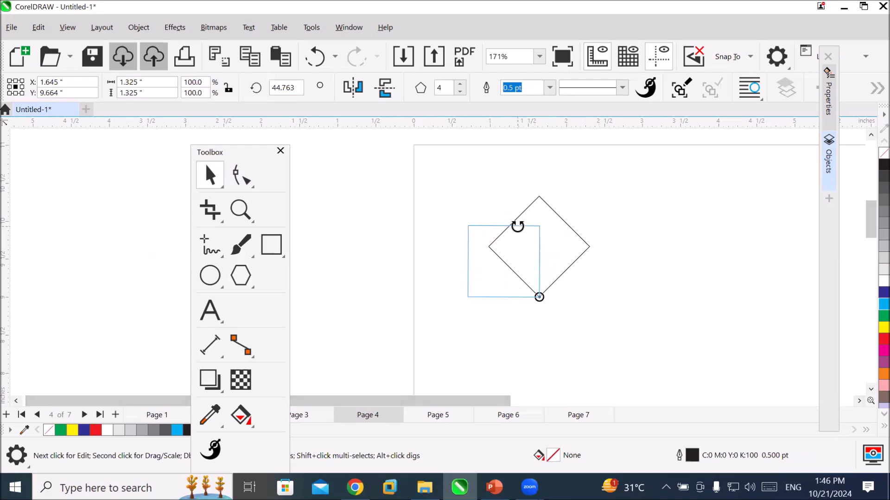
mouse_move(517, 226)
left_mouse_down()
mouse_move(578, 224)
mouse_move(533, 232)
left_mouse_up()
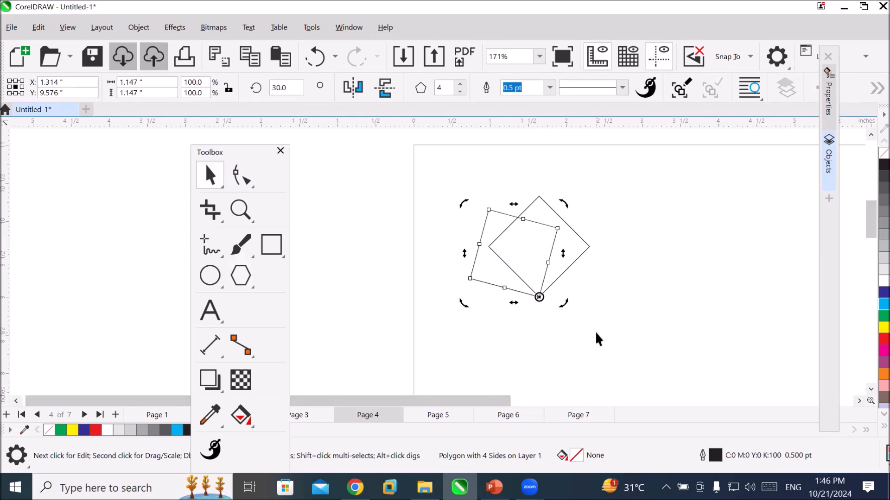
Repeat the 30° rotated duplication around the shared corner up to the 300° copy, then clear the selection.
key("ctrl+r")
key("ctrl+r")
key("ctrl+r")
key("ctrl+r")
key("ctrl+r")
key("ctrl+r")
key("ctrl+r")
key("ctrl+r")
key("ctrl+r")
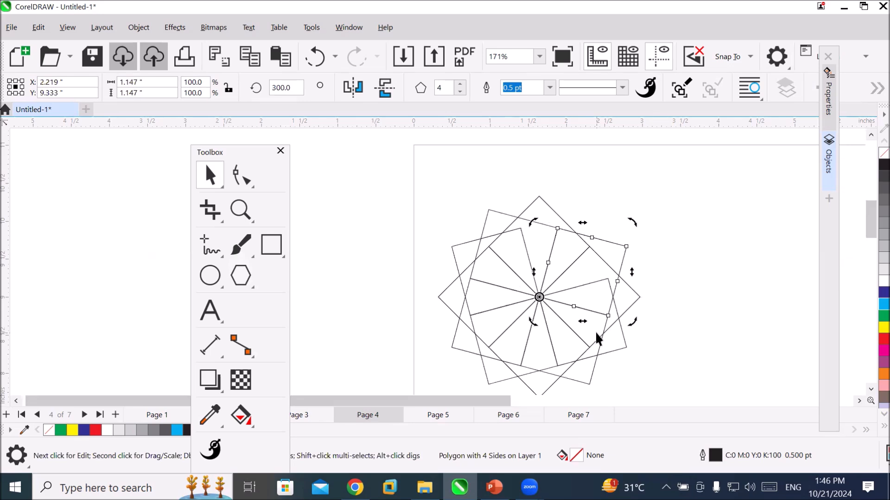
left_click(685, 297)
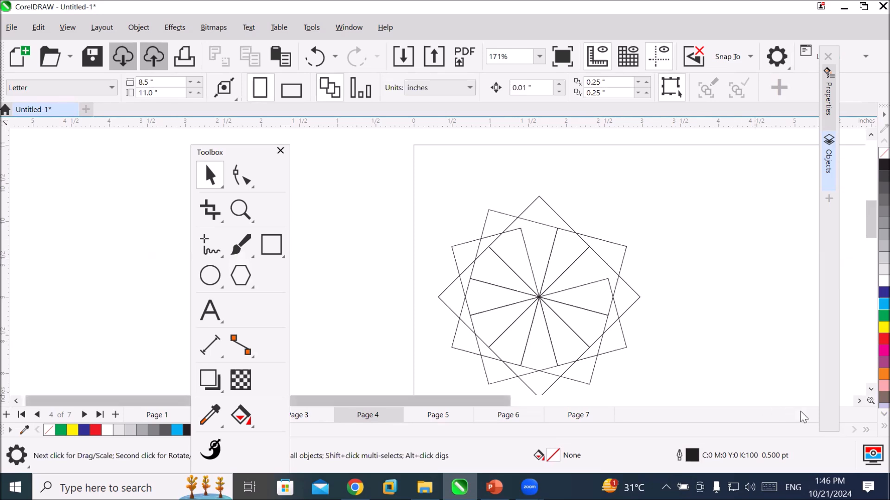
Draw a square about 0.87 inches wide to the right of the rotated polygon pattern.
left_click(859, 402)
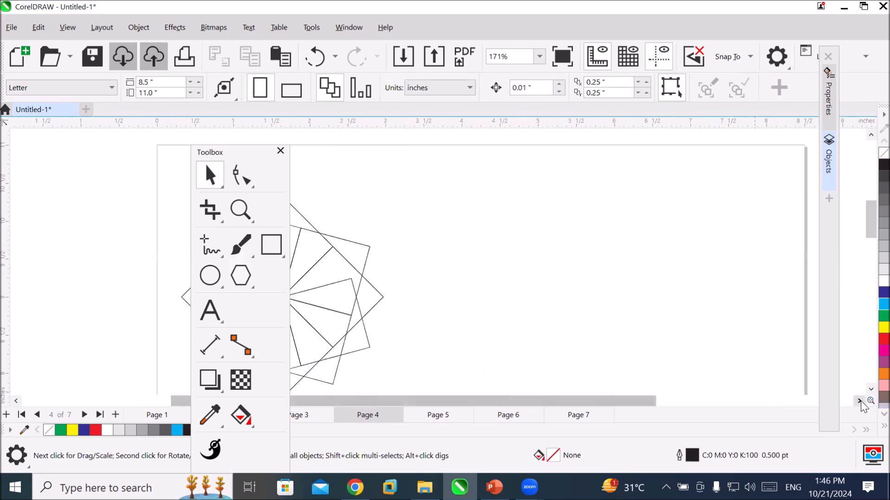
left_click(274, 251)
left_click_drag(537, 215, 603, 281)
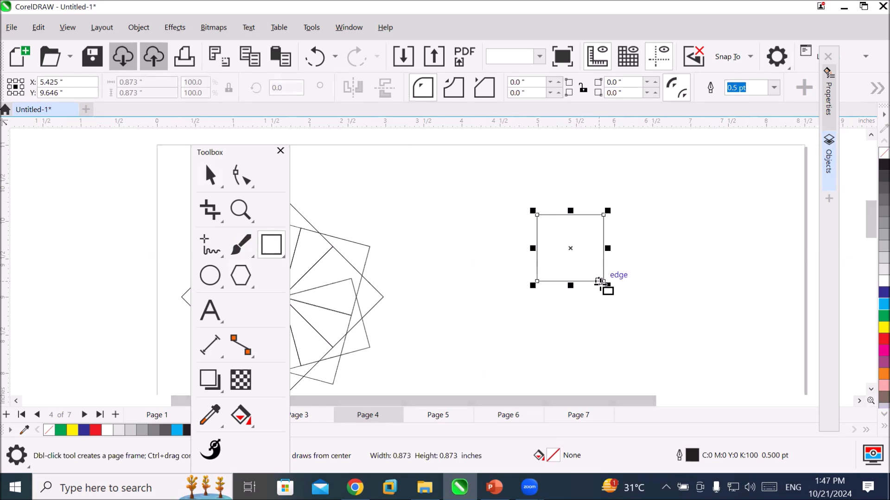
Move the square's rotation centre to the middle of its left edge and skew its top edge leftward into a parallelogram.
left_click(210, 177)
left_click(559, 258)
mouse_move(570, 248)
left_mouse_down()
mouse_move(570, 214)
mouse_move(605, 209)
mouse_move(609, 247)
mouse_move(537, 249)
left_mouse_up()
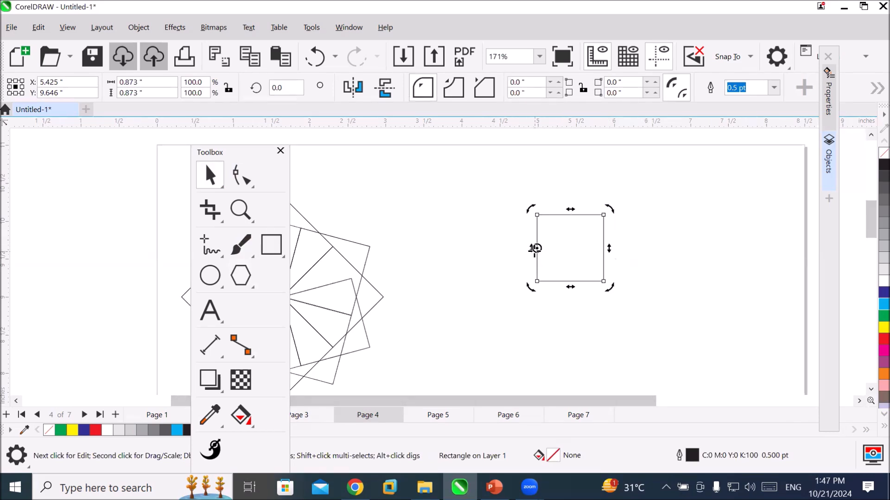
left_click_drag(566, 212, 554, 214)
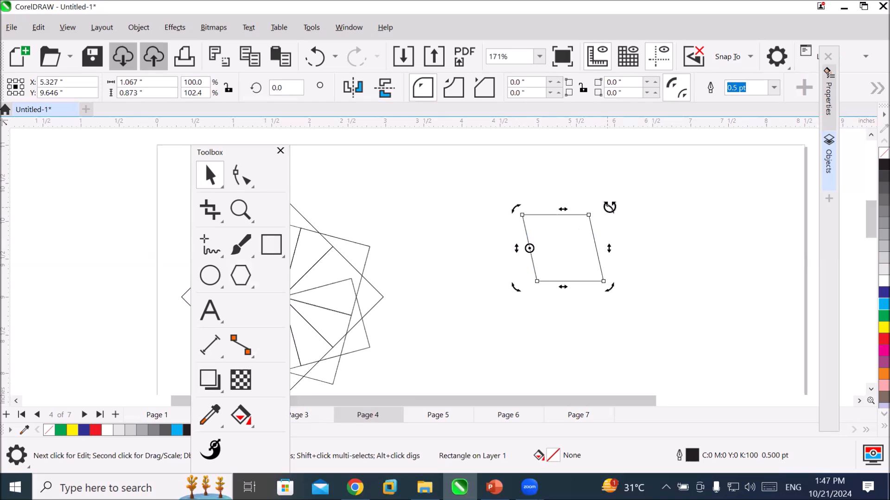
Place a copy of the parallelogram rotated 45° about its left-edge centre and repeat it up to 360°, moving the toolbox off the artwork.
left_click_drag(610, 206, 541, 207)
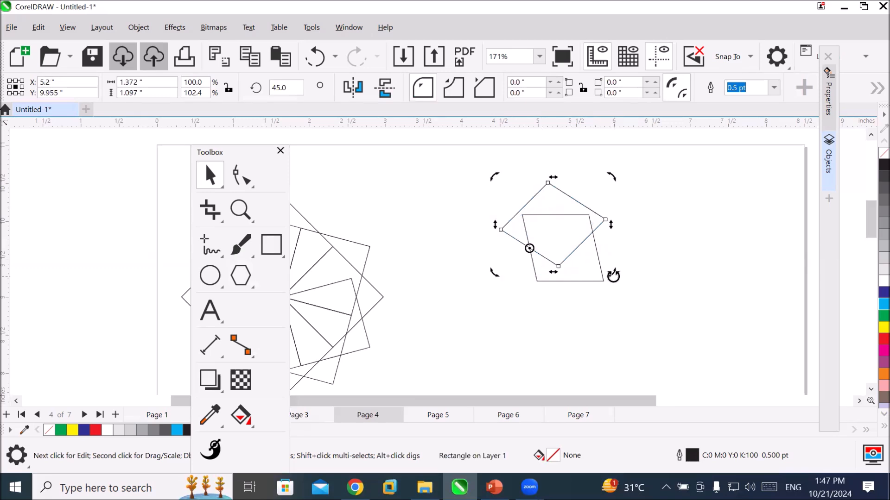
key("ctrl+r")
key("ctrl+r")
key("ctrl+r")
key("ctrl+r")
key("ctrl+r")
key("ctrl+r")
key("ctrl+r")
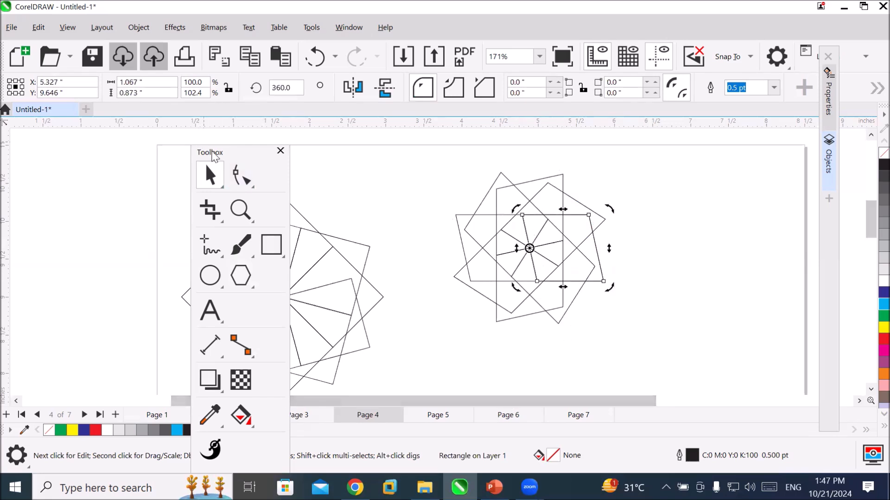
left_click_drag(211, 152, 92, 171)
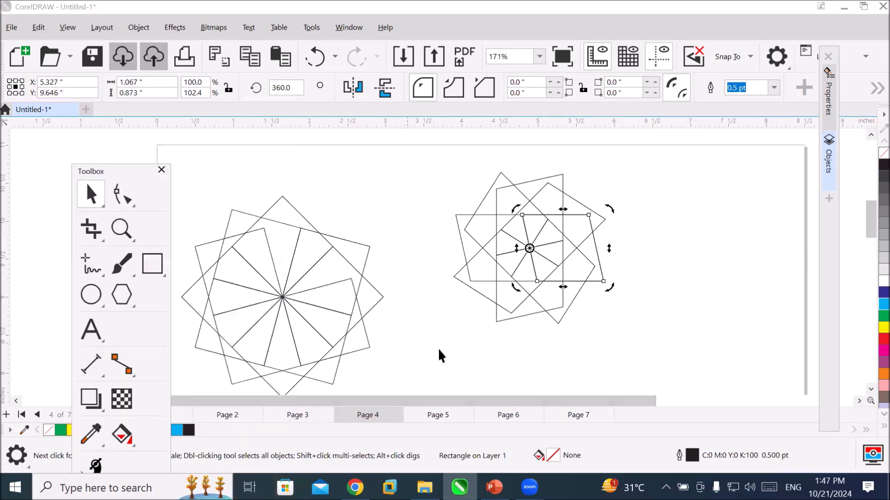
left_click(419, 354)
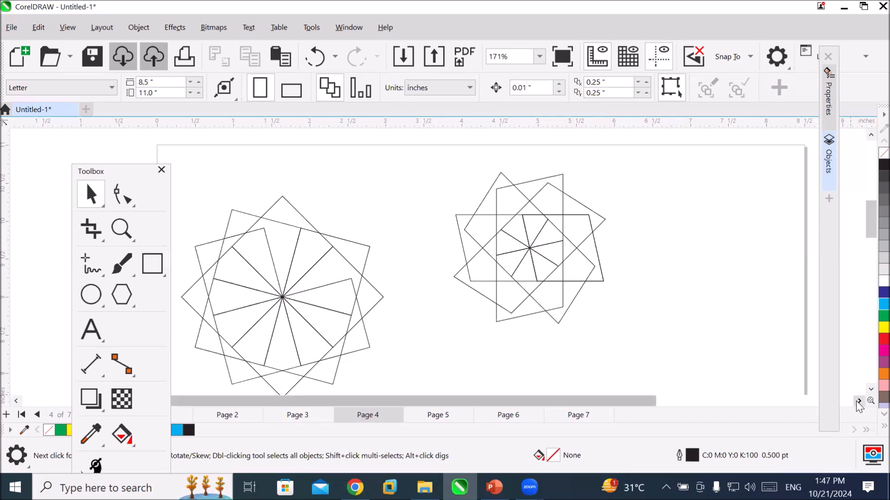
Draw a circle about 1.23 inches in diameter over the page's right edge, beside the parallelogram pattern.
left_click(859, 402)
left_click(859, 402)
left_click(858, 402)
left_click(86, 291)
left_click_drag(499, 218, 580, 316)
Move the circle's rotation centre to its top quadrant, place a copy rotated 30° about it, and repeat the copy up to 330°.
left_click(91, 195)
left_click(531, 277)
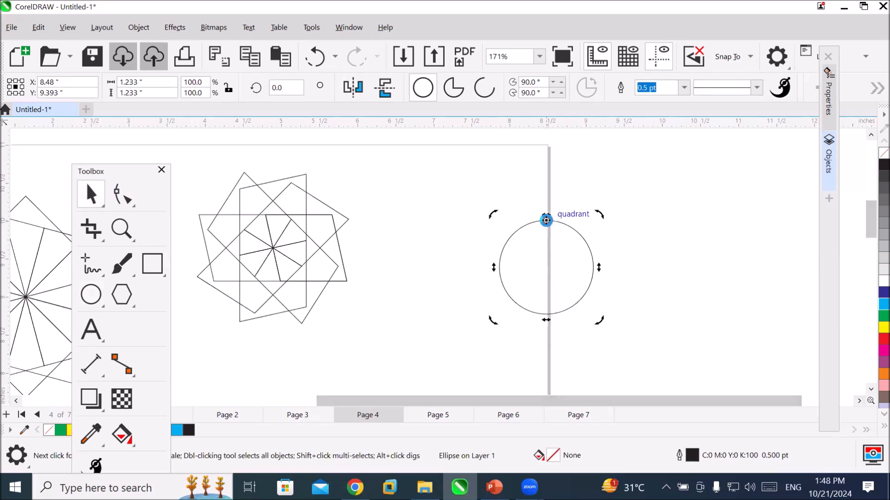
left_click_drag(599, 214, 574, 198)
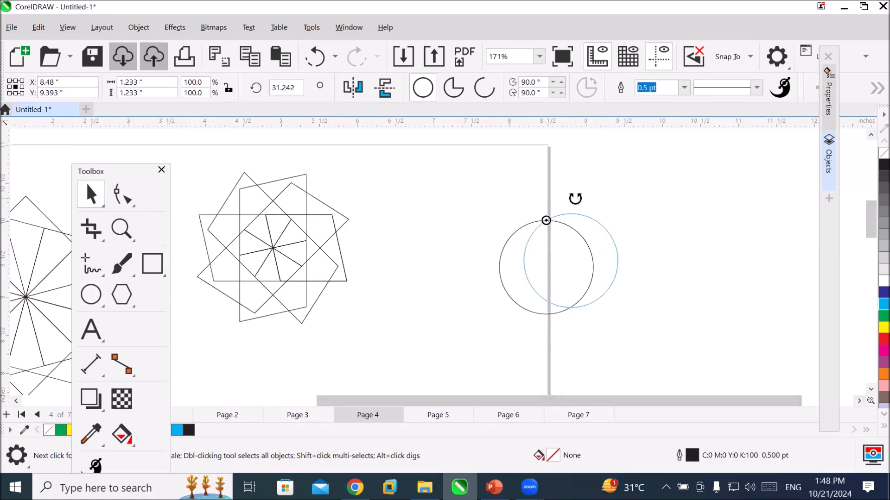
left_click_drag(575, 198, 583, 209)
key("ctrl+r")
key("ctrl+r")
key("ctrl+r")
key("ctrl+r")
key("ctrl+r")
key("ctrl+r")
key("ctrl+r")
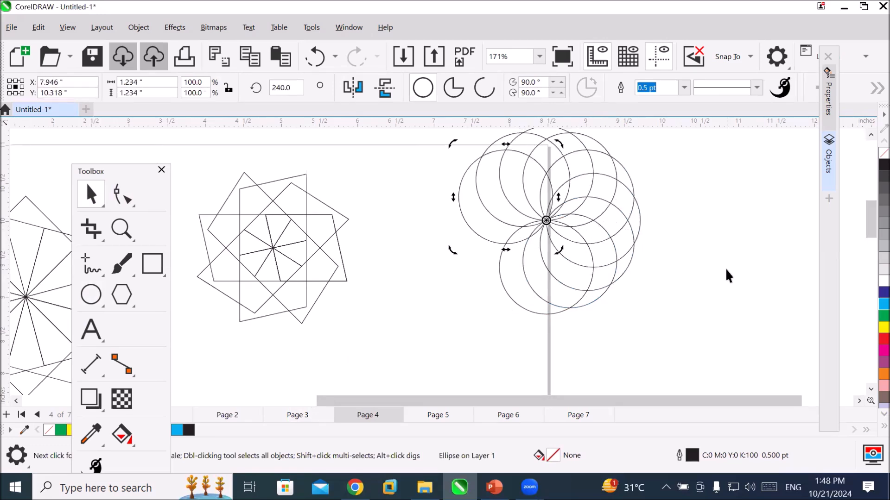
key("ctrl+r")
key("ctrl+r")
key("ctrl+r")
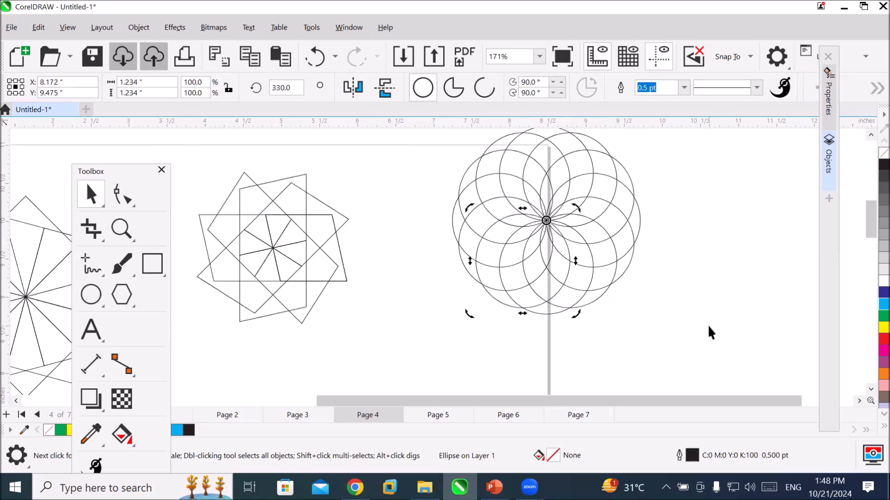
left_click(708, 334)
Draw a circle about 1.33 inches in diameter in the empty space to the right of the flower pattern.
left_click(859, 402)
left_click(859, 401)
left_click(859, 401)
left_click(91, 295)
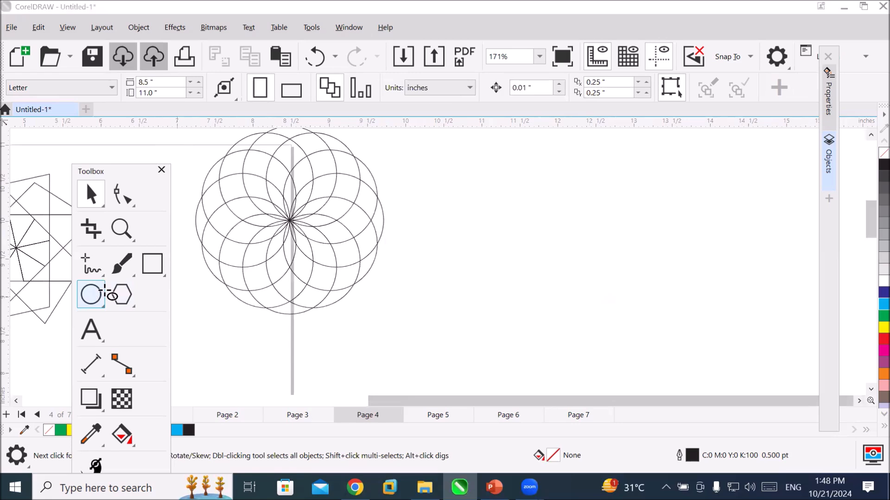
left_click_drag(517, 180, 617, 280)
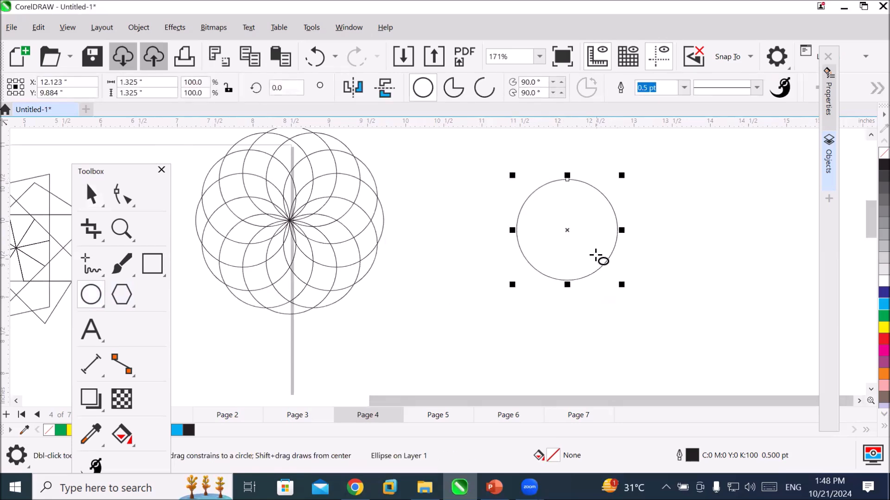
Move the new circle's rotation centre straight down to a point just outside its lower edge.
left_click(85, 198)
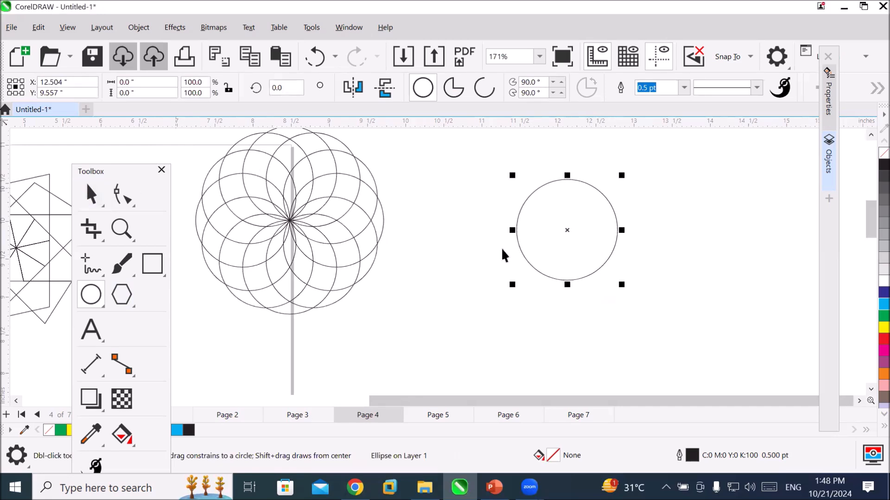
key("space")
left_click(592, 246)
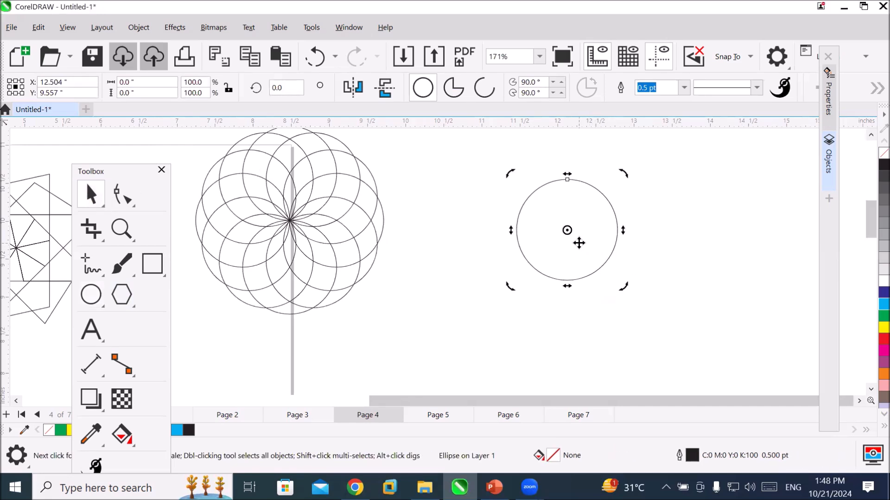
left_click_drag(568, 231, 569, 316)
left_click(572, 197)
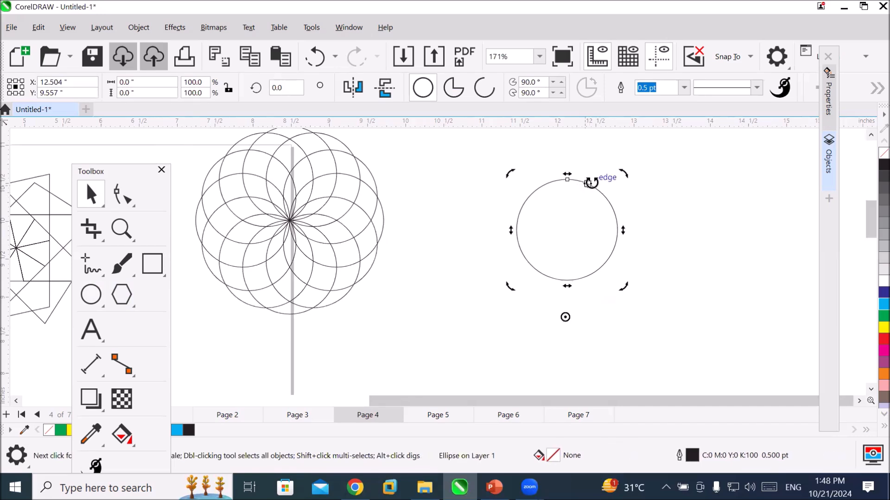
Place a copy of the circle rotated about 6.6° counterclockwise around the offset centre and repeat it until the ring closes.
left_click_drag(617, 173, 606, 174)
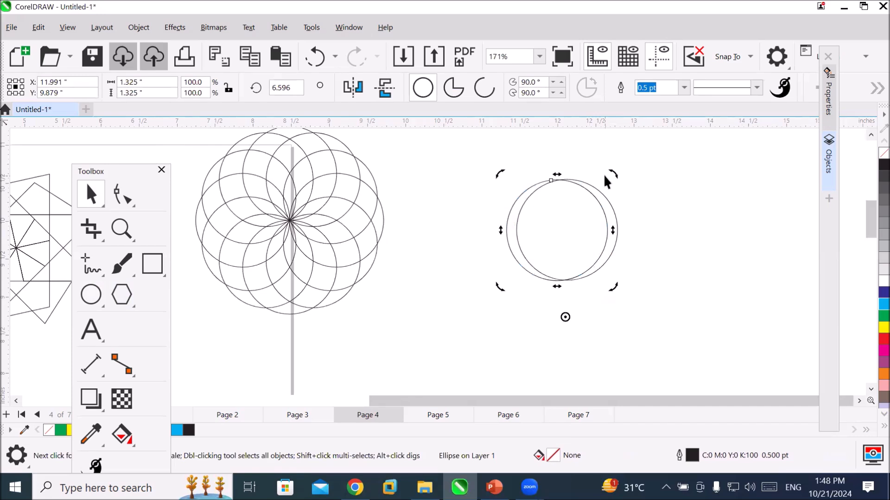
key("ctrl+r")
key("ctrl+r")
key("ctrl+r")
key("ctrl+r")
key("ctrl+r")
key("ctrl+r")
key("ctrl+r")
key("ctrl+r")
key("ctrl+r")
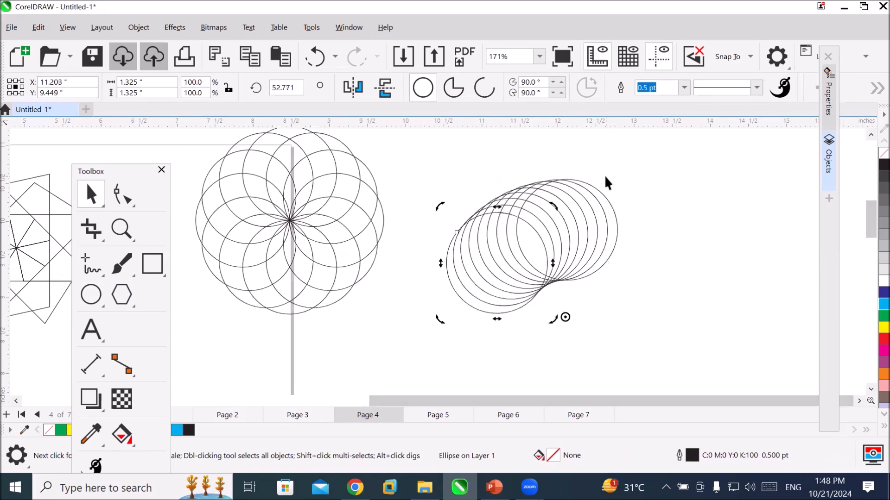
key("ctrl+r")
key("ctrl+r")
key("ctrl+r")
key("ctrl+r")
key("ctrl+r")
key("ctrl+r")
key("ctrl+r")
key("ctrl+r")
key("ctrl+r")
key("ctrl+r")
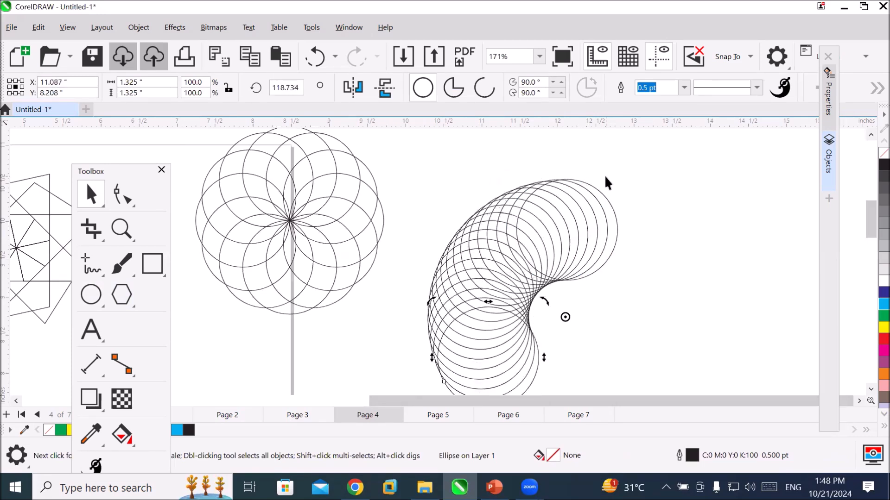
key("ctrl+r")
key("ctrl+r")
key("ctrl+r")
key("ctrl+r")
key("ctrl+r")
key("ctrl+r")
key("ctrl+r")
key("ctrl+r")
key("ctrl+r")
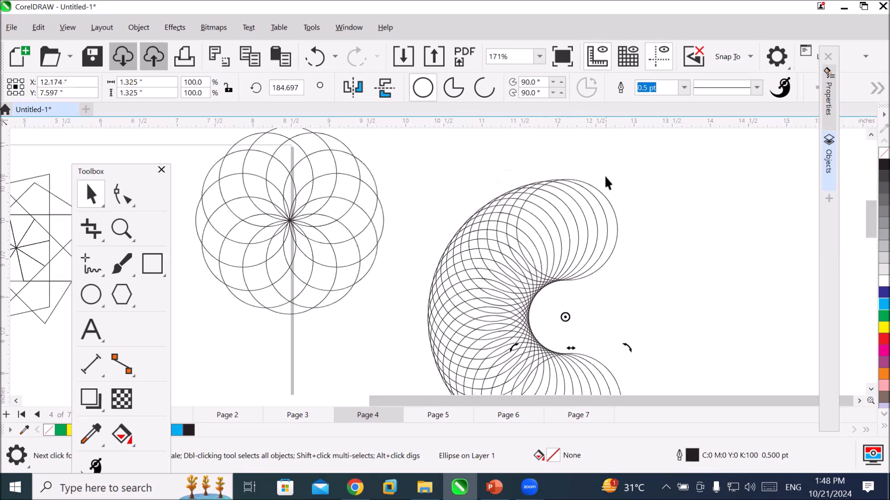
key("ctrl+r")
key("ctrl+r")
key("ctrl+r")
key("ctrl+r")
key("ctrl+r")
key("ctrl+r")
key("ctrl+r")
key("ctrl+r")
key("ctrl+r")
key("ctrl+r")
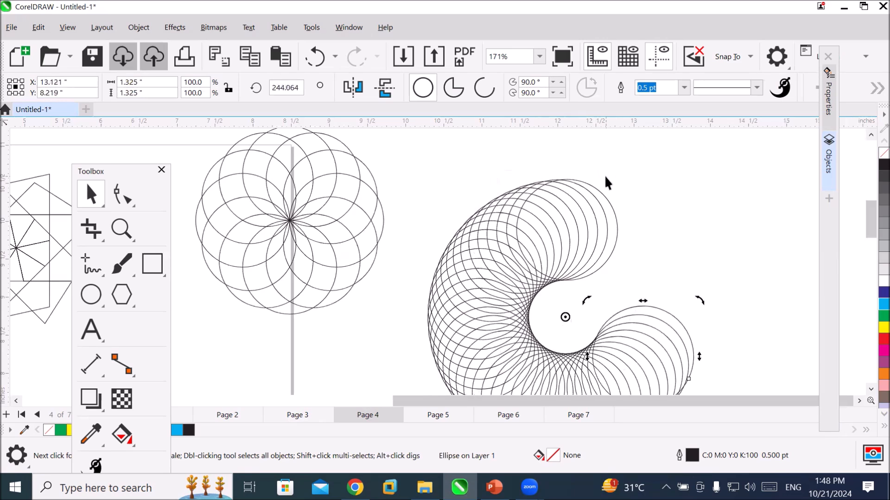
key("ctrl+r")
key("ctrl+r")
key("ctrl+r")
key("ctrl+r")
key("ctrl+r")
key("ctrl+r")
key("ctrl+r")
key("ctrl+r")
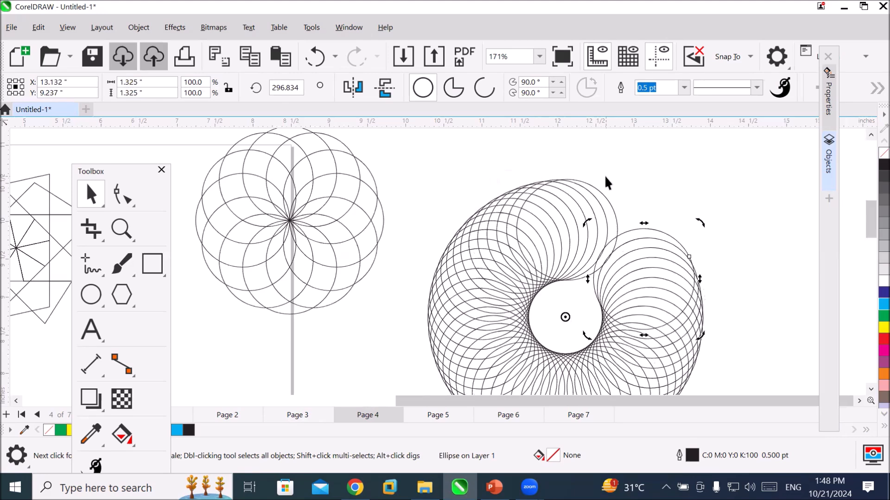
key("ctrl+r")
key("ctrl+r")
key("ctrl+r")
key("ctrl+r")
key("ctrl+r")
key("ctrl+r")
key("ctrl+r")
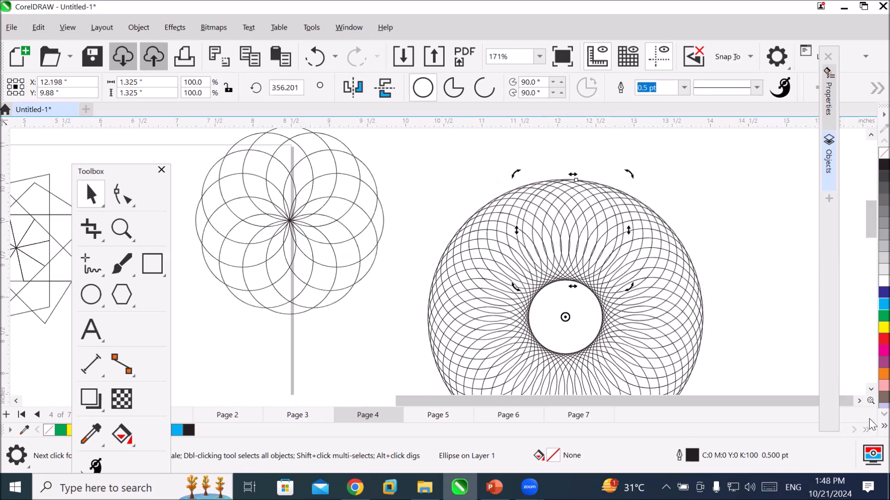
Draw a circle about 0.42 inches in diameter to the right of the dense ring pattern and fill it dark blue (C:100 M:100).
left_click(858, 399)
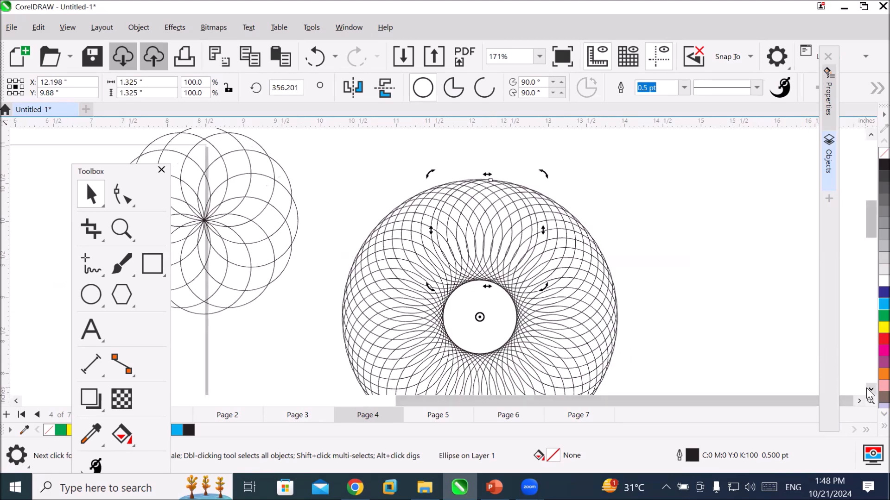
left_click(870, 391)
left_click(870, 391)
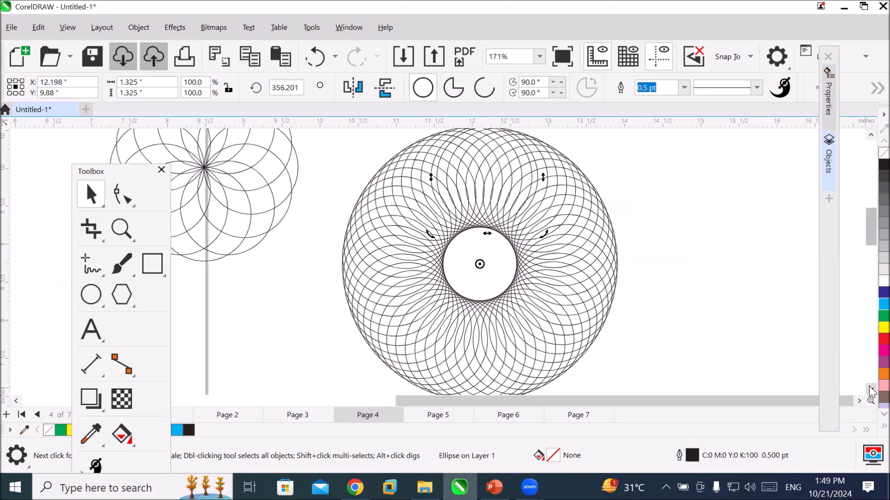
left_click(861, 400)
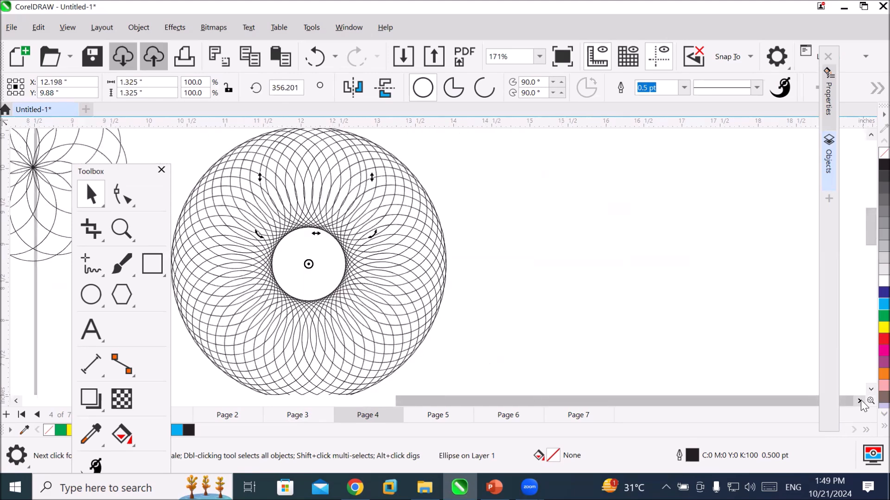
left_click(95, 295)
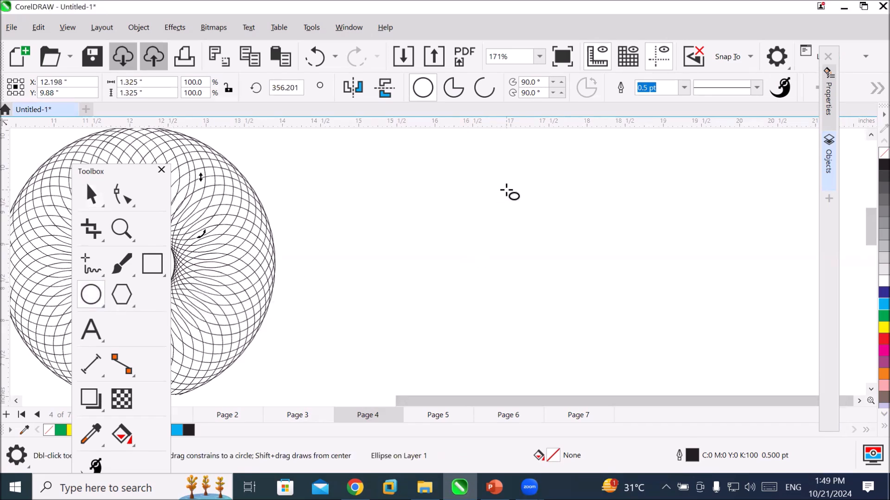
left_click_drag(517, 194, 552, 226)
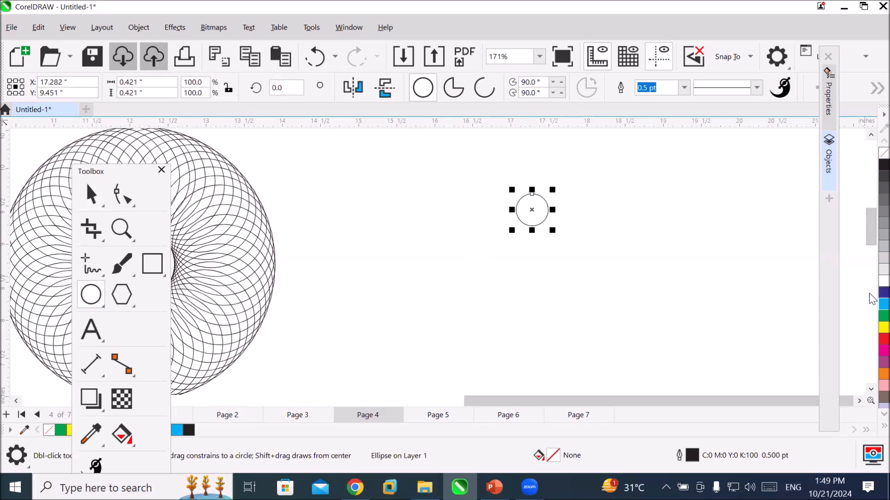
left_click(883, 292)
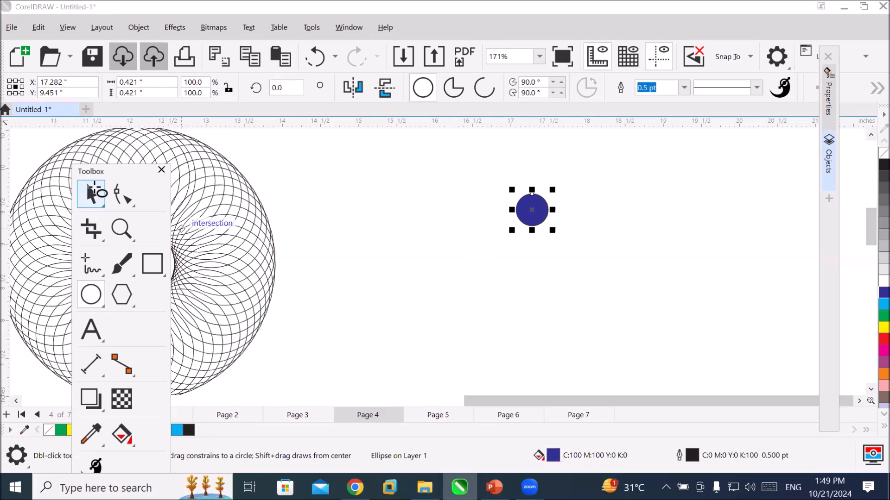
left_click(92, 191)
left_click(532, 210)
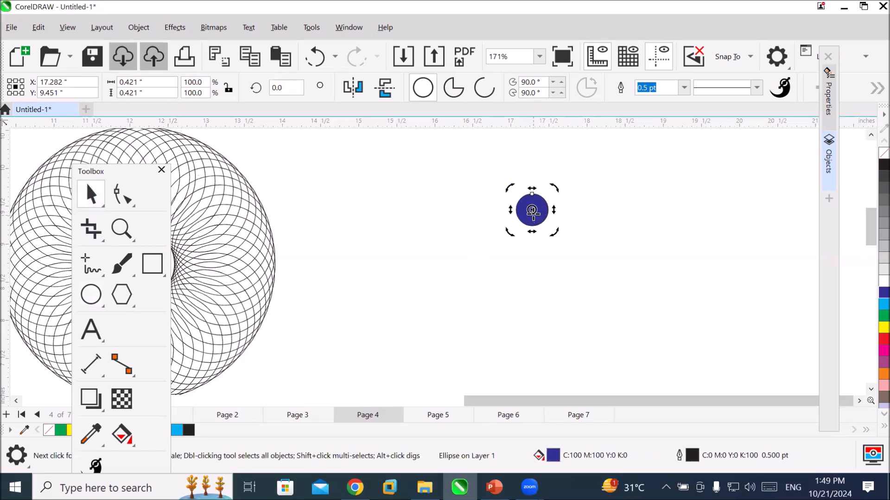
left_click_drag(533, 210, 533, 257)
key("ctrl+z")
Draw an 8-sided polygon about 0.47 inches wide below the blue circle and fill it black.
left_click(122, 296)
left_click_drag(518, 258, 557, 295)
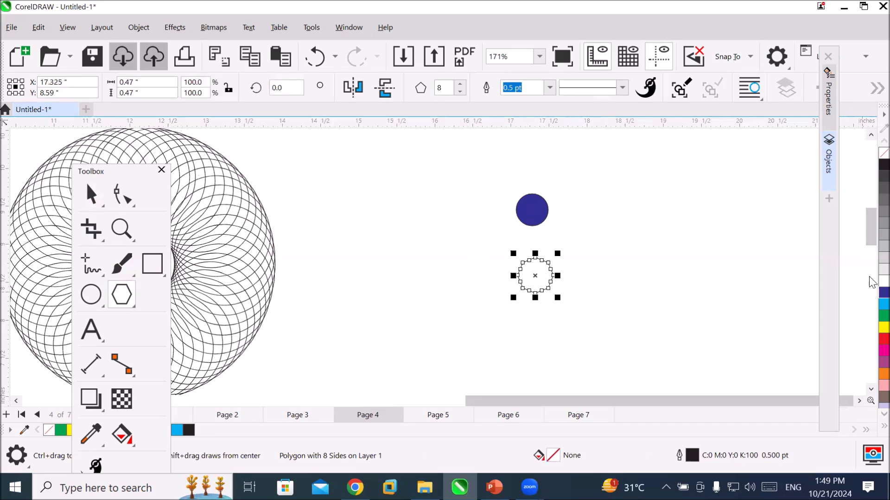
left_click(883, 165)
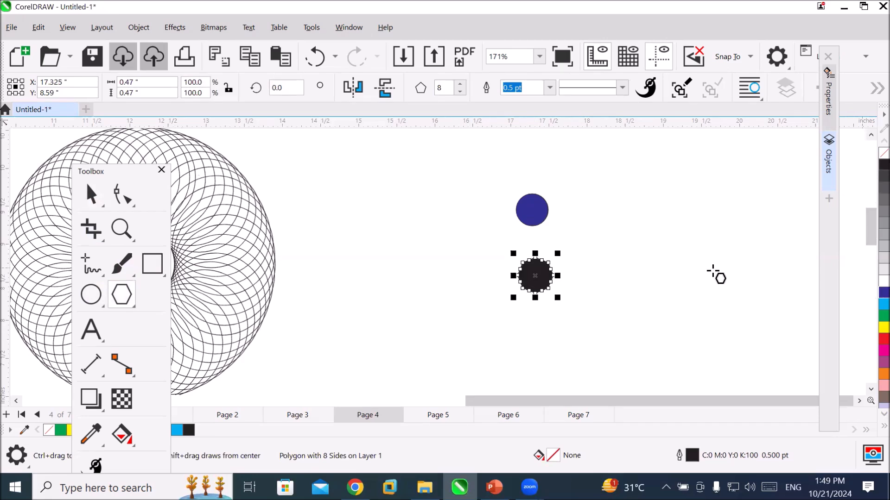
key("Escape")
Move the black polygon up, centred beneath the blue circle, and place the circle's rotation centre at the polygon's centre.
left_click(85, 190)
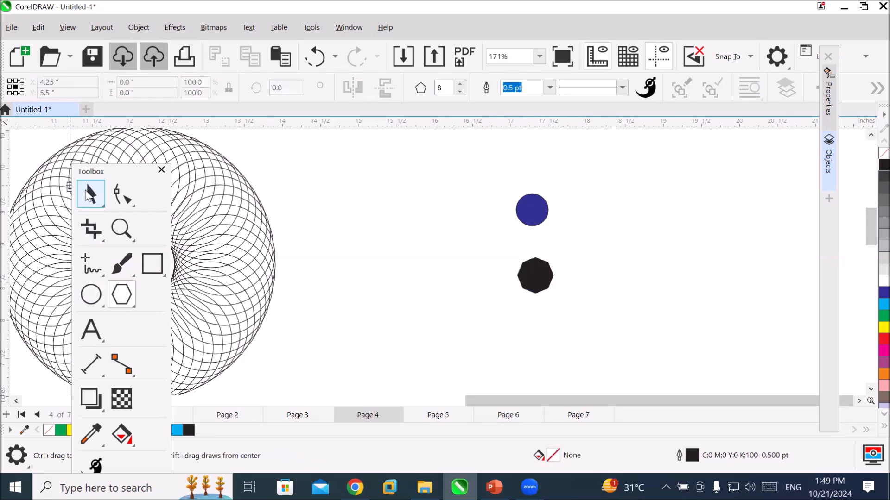
left_click_drag(534, 262, 569, 295)
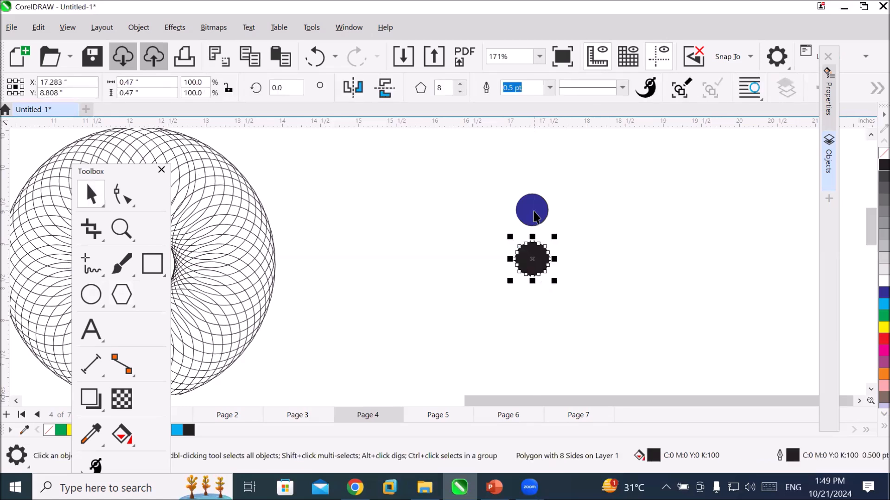
left_click(531, 211)
left_click(531, 211)
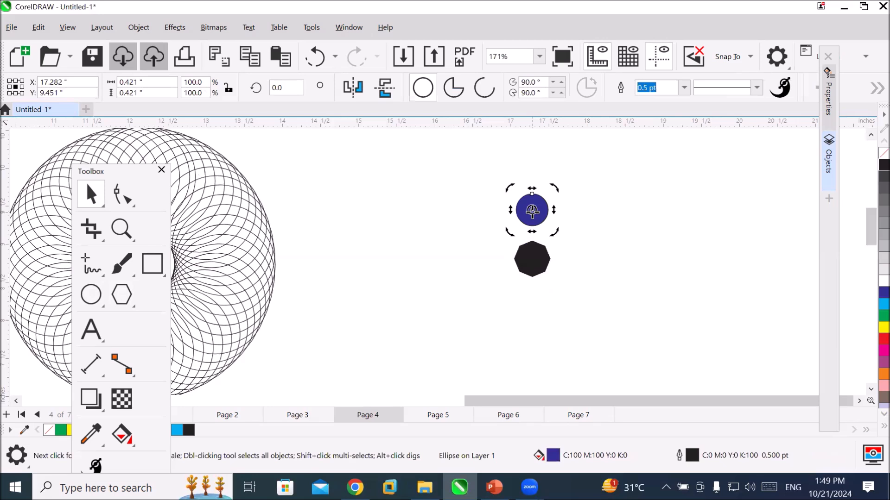
left_click_drag(531, 263, 531, 259)
Place a copy of the blue circle rotated 45° around the polygon and repeat it to form a ring of eight circles.
left_click_drag(511, 190, 467, 230)
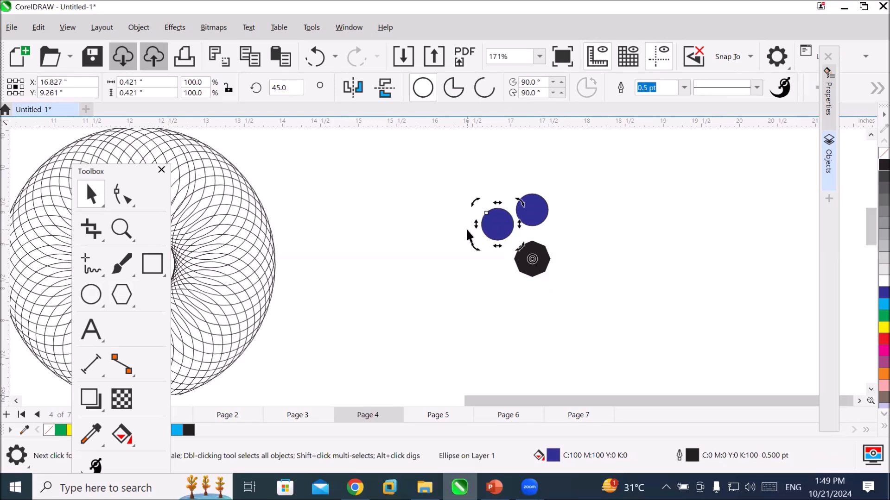
key("ctrl+r")
key("ctrl+r")
key("ctrl+r")
key("ctrl+r")
key("ctrl+r")
key("ctrl+r")
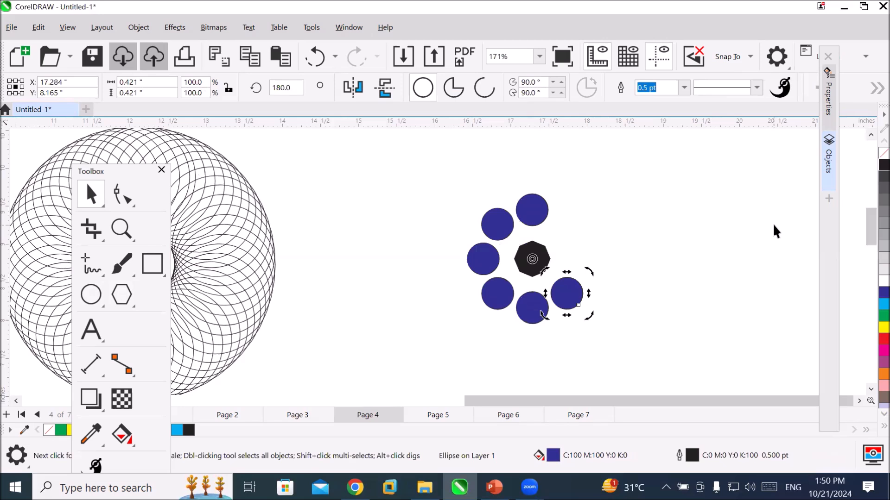
left_click(677, 291)
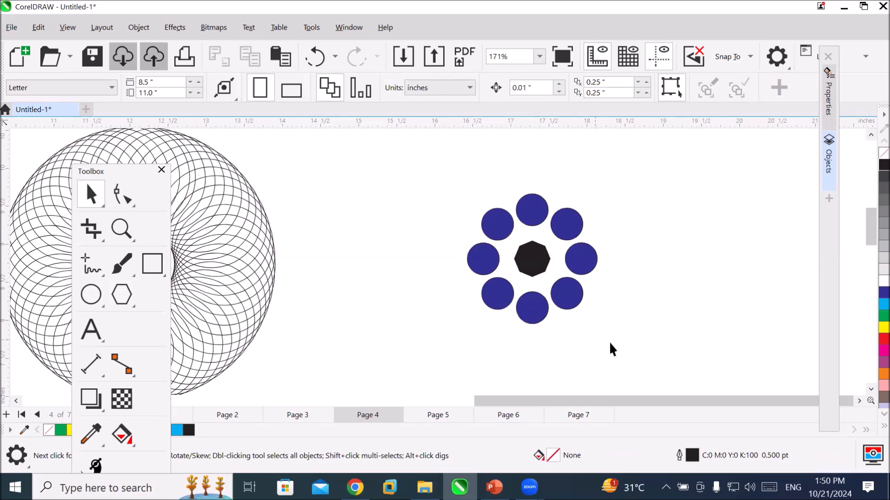
Draw a circle about 0.39 inches in diameter to the right of the blue circle ring and fill it red.
left_click(857, 402)
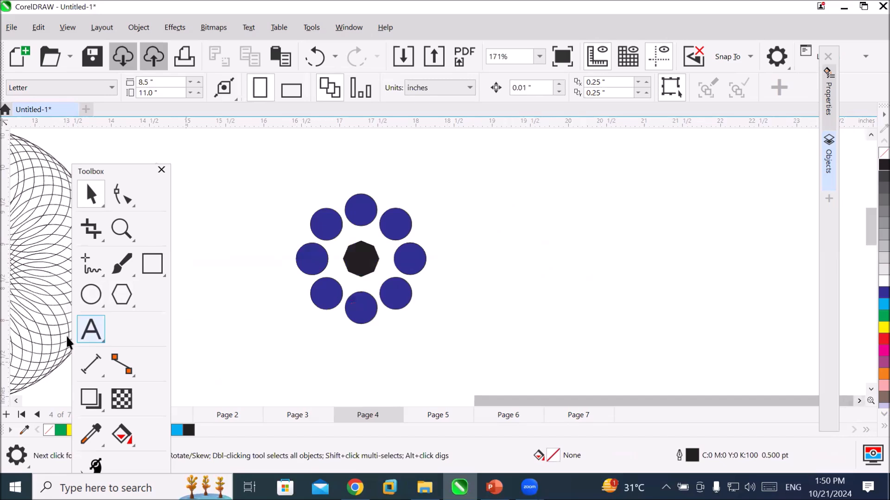
left_click(90, 296)
left_click_drag(534, 243, 565, 273)
left_click(884, 339)
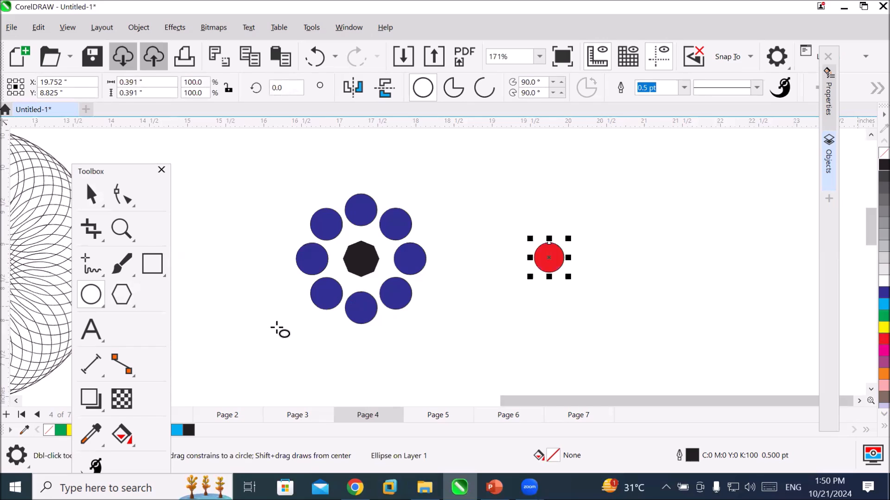
Draw a five-pointed star about 0.52 by 0.49 inches above the red circle and fill it dark blue.
left_click(113, 296)
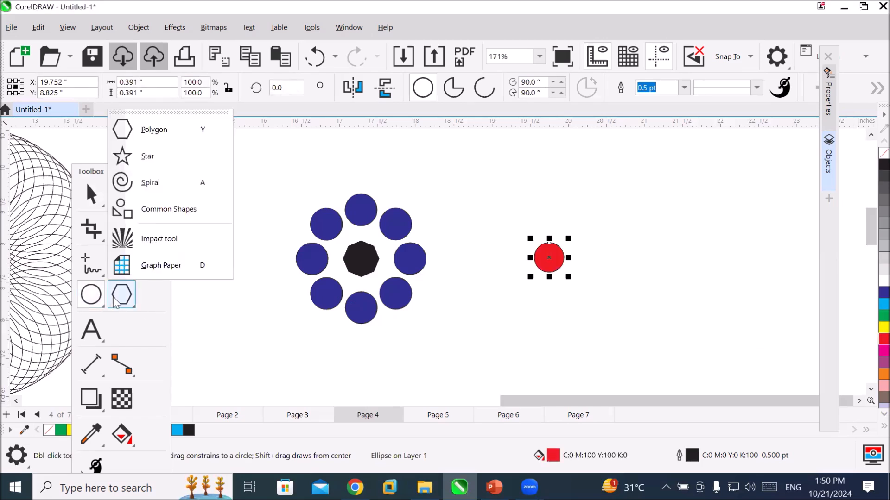
left_click(172, 166)
left_click_drag(537, 177, 577, 218)
left_click(884, 293)
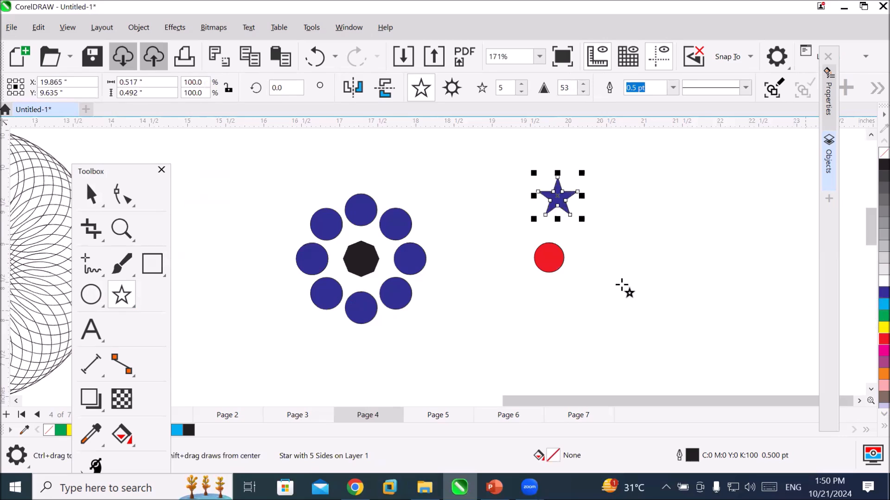
Move the dark blue star to sit centred above the red circle and place its rotation centre at the circle's centre.
left_click(89, 203)
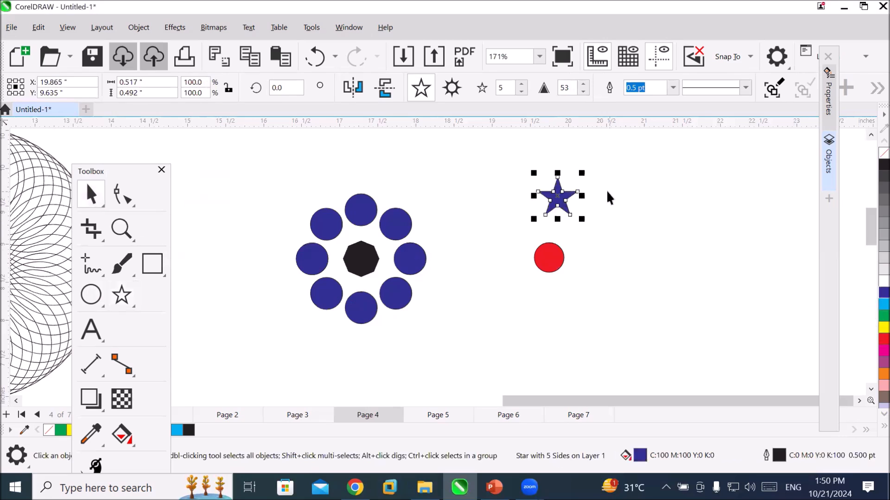
left_click_drag(558, 197, 550, 204)
left_click(548, 200)
left_click_drag(550, 199, 549, 257)
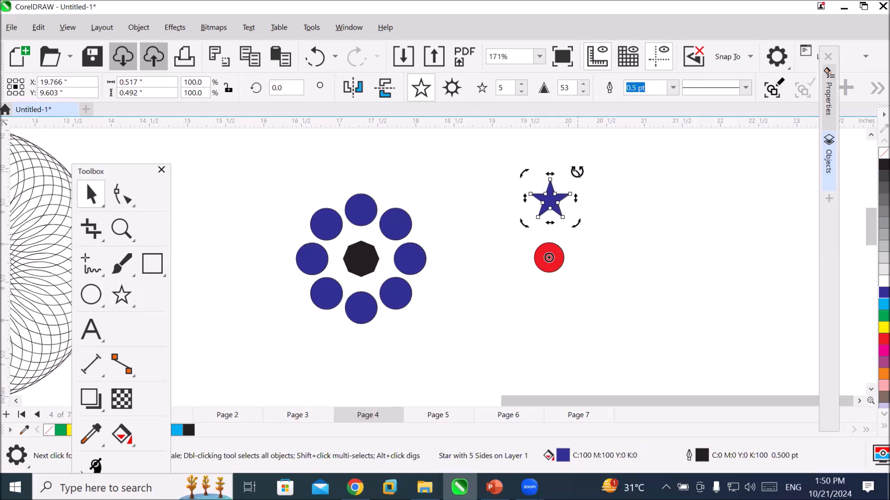
Place a copy of the star rotated 45° clockwise around the red circle and repeat it to form a ring of eight stars.
left_click_drag(577, 172, 619, 212)
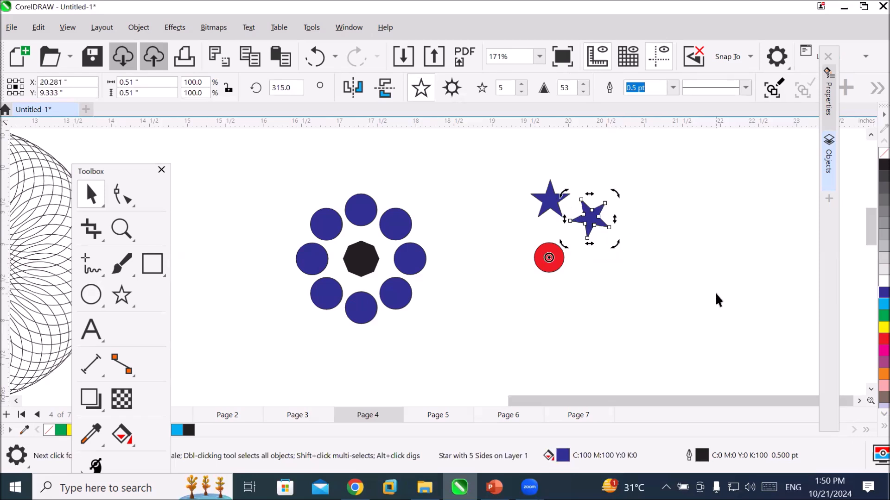
key("ctrl+r")
key("ctrl+r")
key("ctrl+r")
key("ctrl+r")
key("ctrl+r")
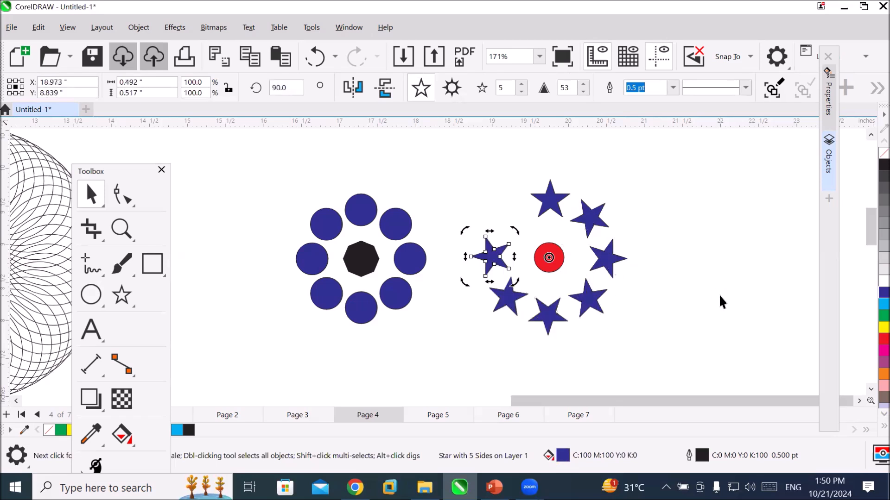
key("ctrl+r")
left_click(711, 343)
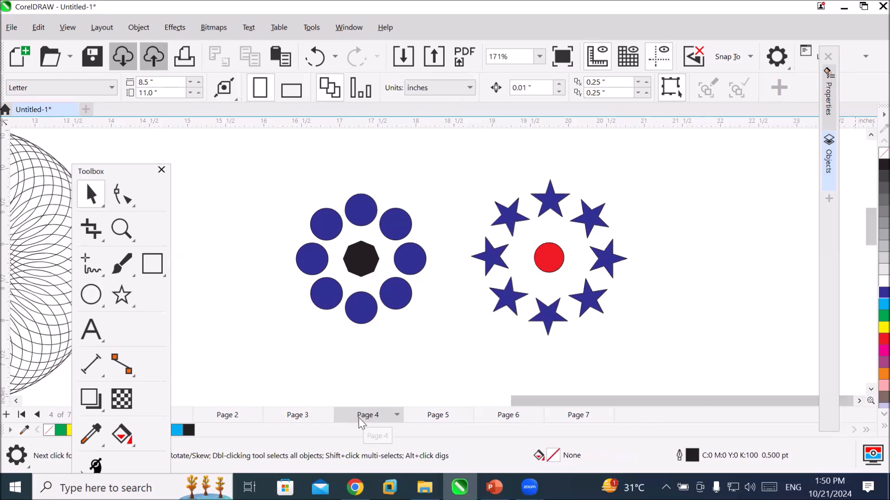
Draw a symmetrical spiral with 4 revolutions, about 1.7 inches across, on Page 5.
left_click(437, 416)
left_click(119, 302)
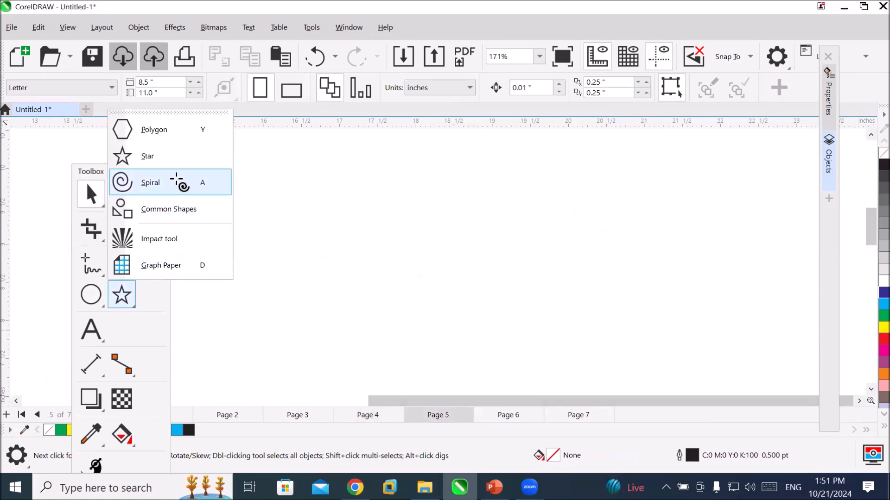
left_click(176, 182)
left_click_drag(455, 163, 537, 264)
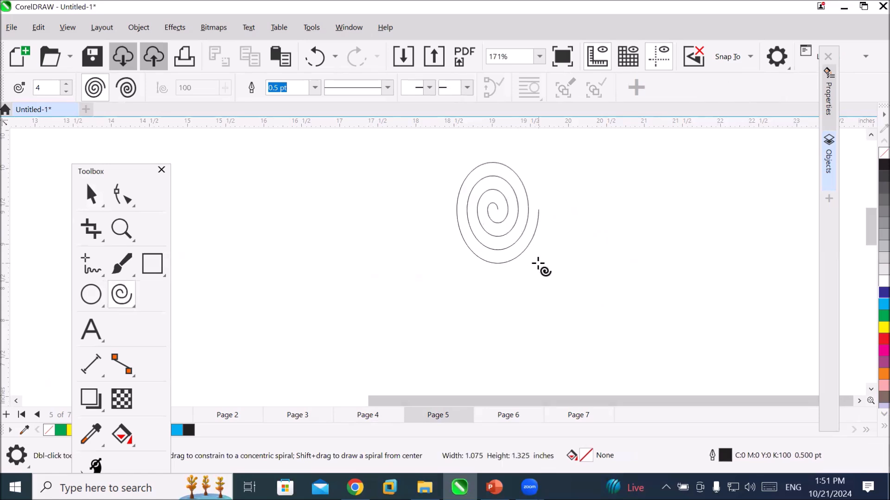
mouse_move(538, 264)
left_mouse_down()
mouse_move(721, 280)
mouse_move(617, 300)
mouse_move(342, 293)
mouse_move(687, 304)
mouse_move(404, 282)
mouse_move(509, 287)
mouse_move(523, 177)
mouse_move(537, 260)
mouse_move(548, 218)
mouse_move(590, 287)
mouse_move(663, 351)
mouse_move(495, 227)
mouse_move(625, 338)
mouse_move(564, 269)
mouse_move(632, 336)
mouse_move(586, 292)
left_mouse_up()
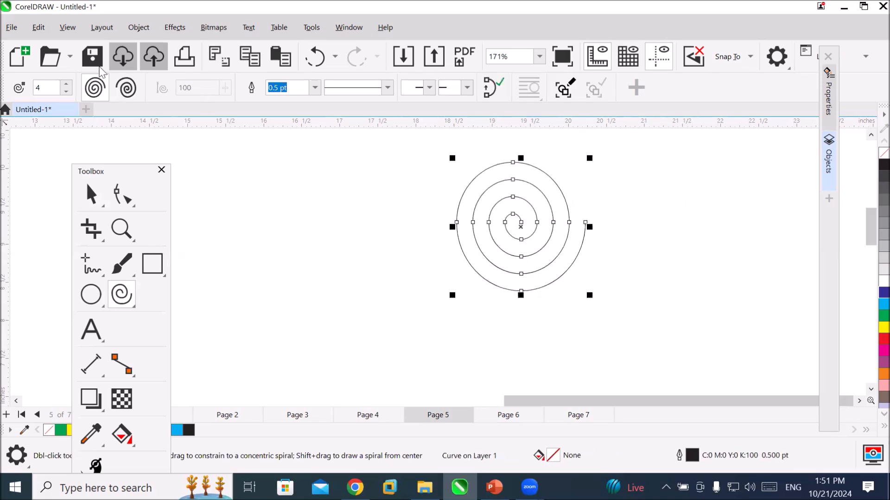
Set the spiral revolutions to 10 and draw a second spiral about 1.4 inches across to the right of the first.
left_click_drag(98, 90, 18, 89)
left_click(67, 85)
left_click(67, 85)
left_click(67, 85)
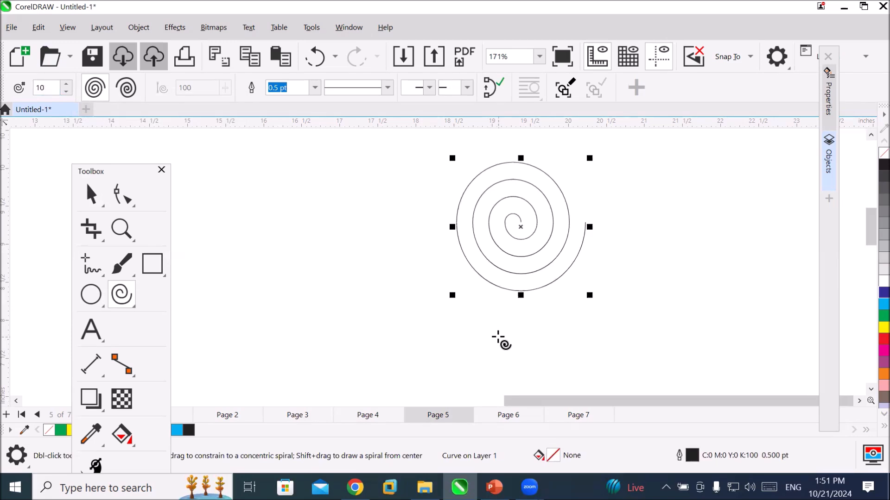
left_click_drag(666, 184, 532, 377)
mouse_move(747, 331)
left_mouse_down()
mouse_move(792, 347)
mouse_move(505, 320)
mouse_move(757, 332)
left_mouse_up()
left_click_drag(765, 309, 773, 282)
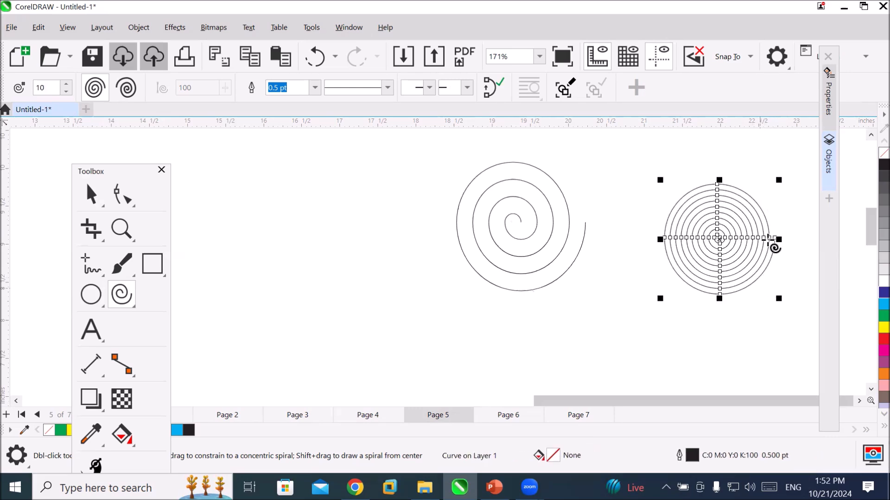
Give the ten-revolution spiral a 2.0 pt outline with a dotted line style of closely spaced square dots.
scroll(778, 224, "up", 3)
scroll(773, 226, "up", 5)
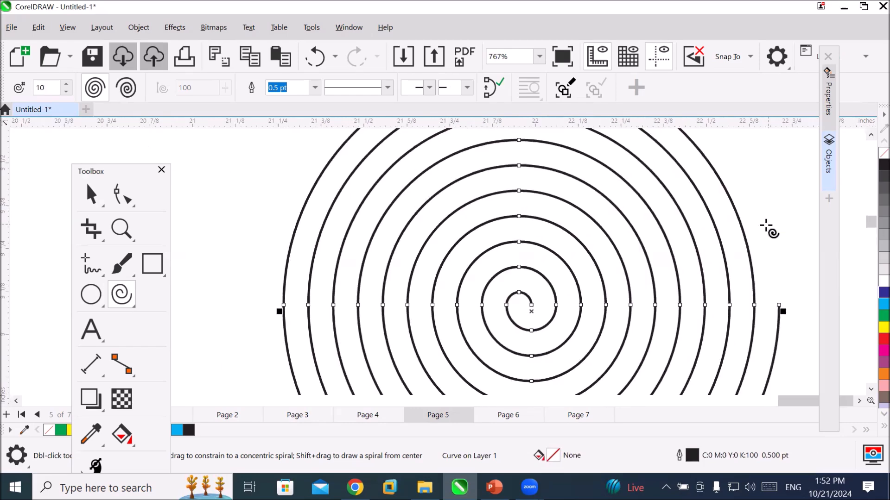
left_click(314, 88)
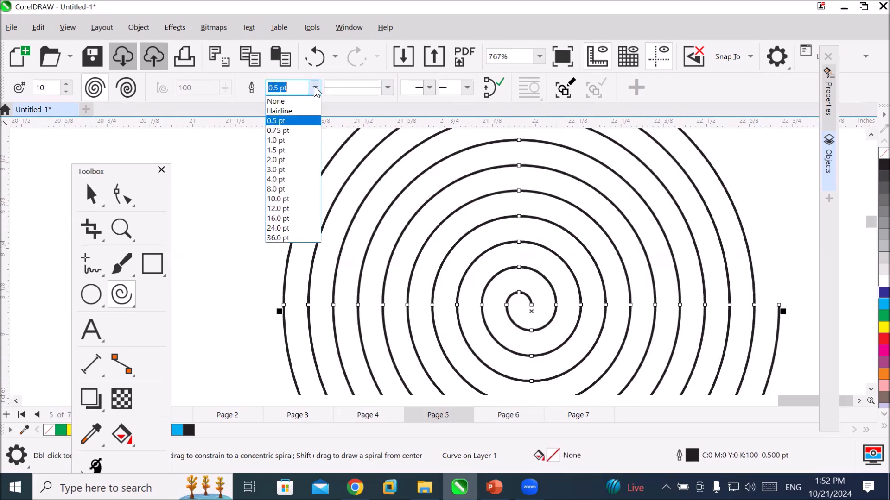
left_click(300, 160)
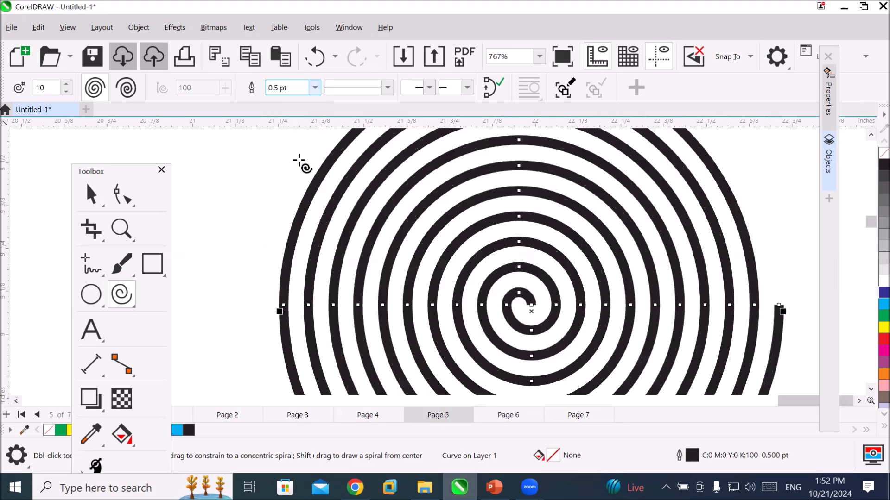
left_click(389, 88)
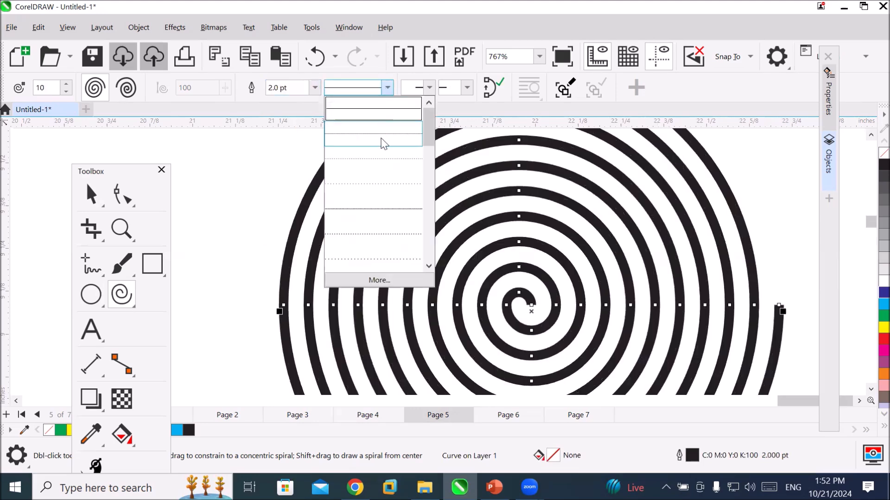
left_click(382, 142)
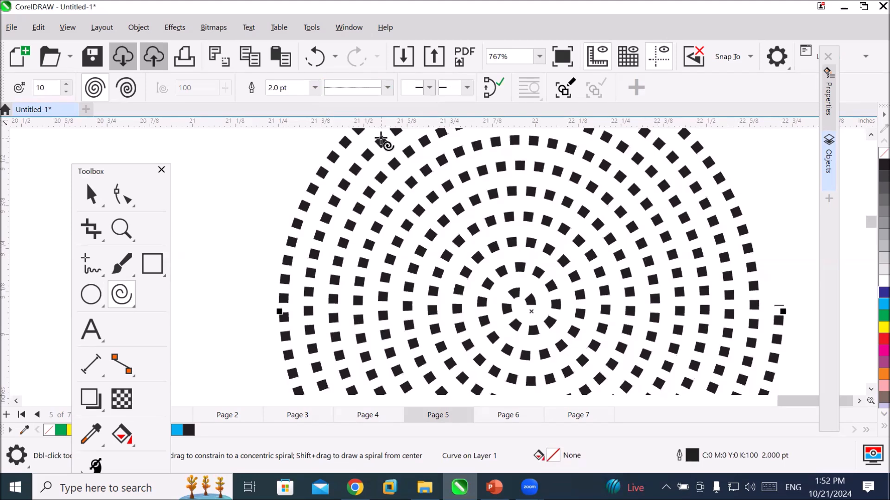
Add an open arrowhead to the dotted spiral's outer end and a writing-hand symbol to its inner start.
left_click(469, 88)
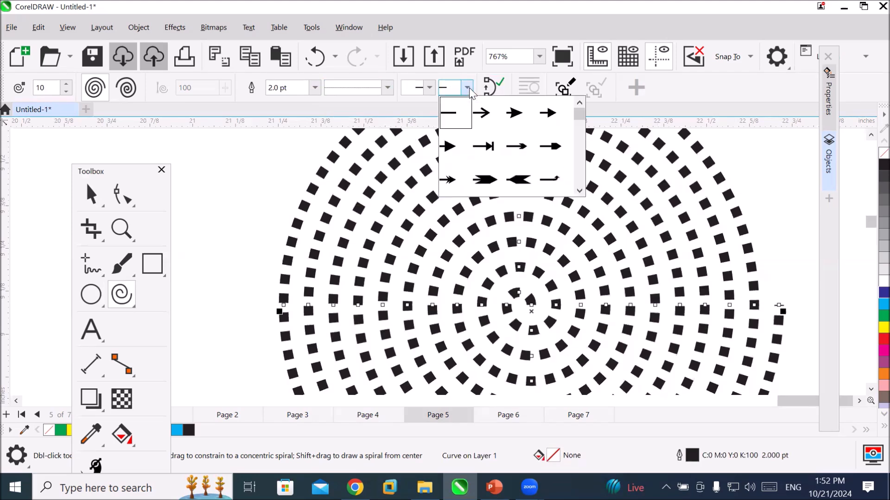
left_click(486, 115)
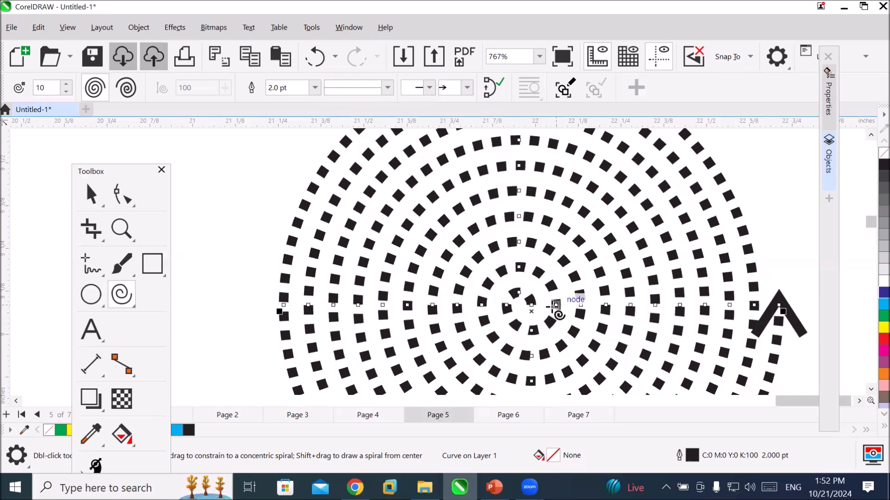
left_click(429, 88)
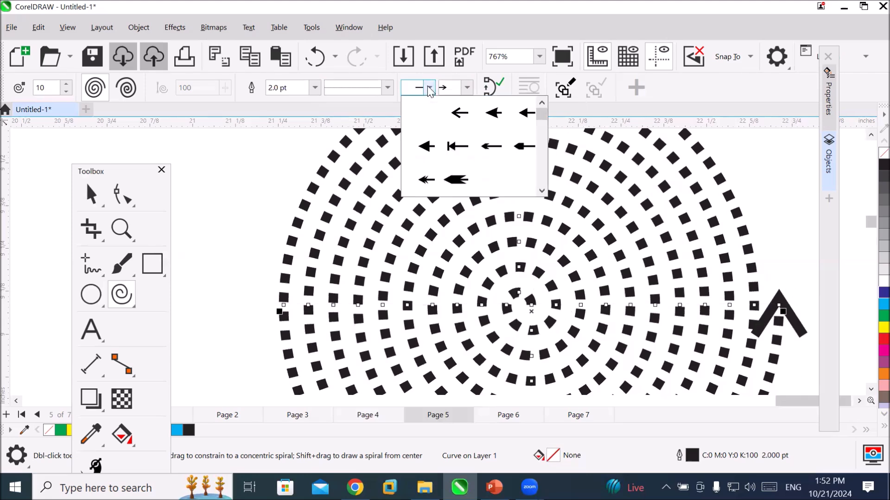
left_click(546, 177)
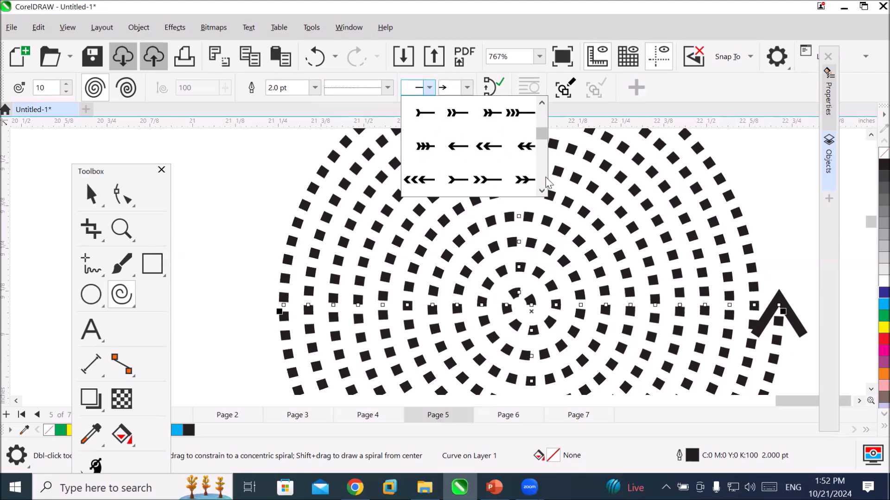
left_click(454, 183)
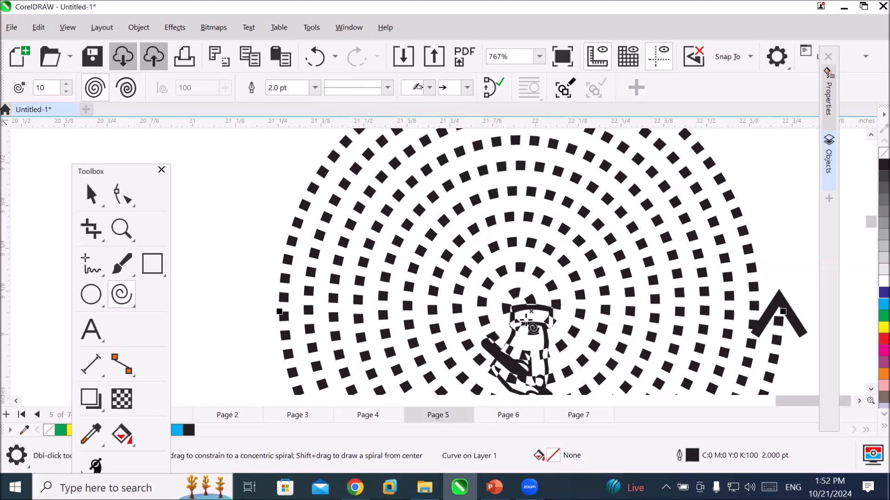
Try joining the end nodes of the dotted spiral into a closed curve and undo the closure.
scroll(592, 342, "down", 3)
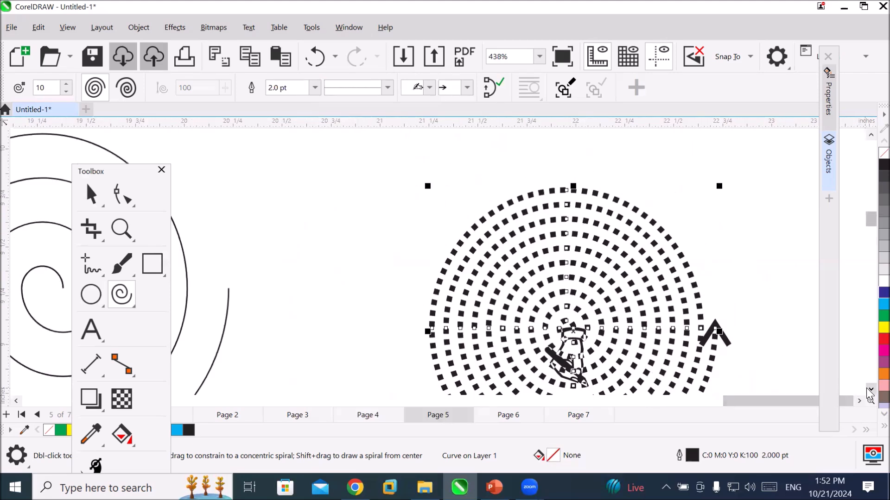
scroll(566, 301, "down", 3)
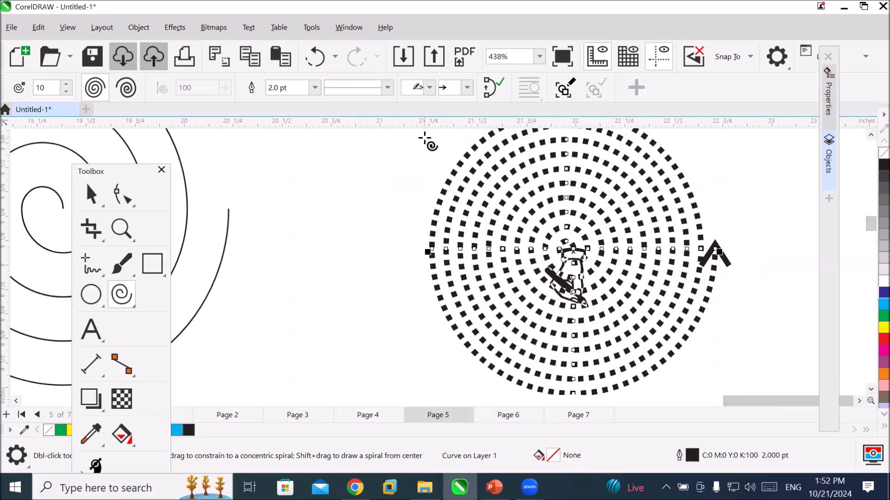
left_click(492, 92)
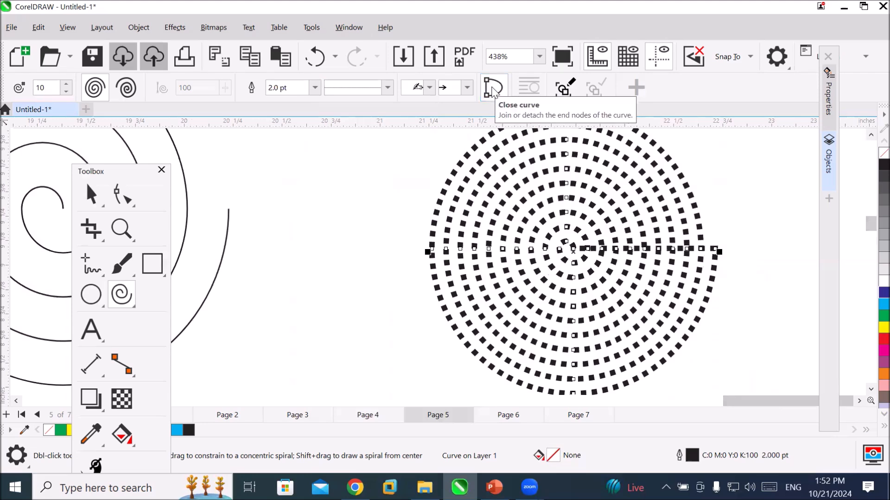
left_click(492, 92)
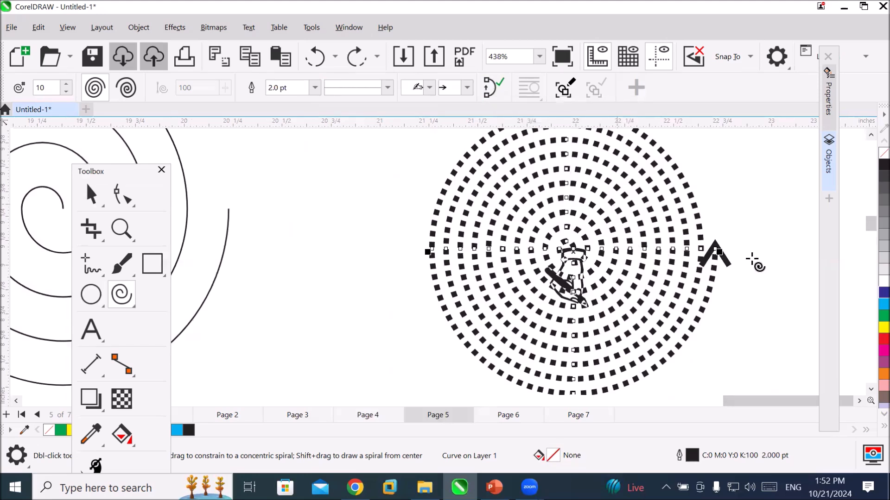
Set the ten-revolution spiral's line style to a solid line.
scroll(753, 262, "up", 1)
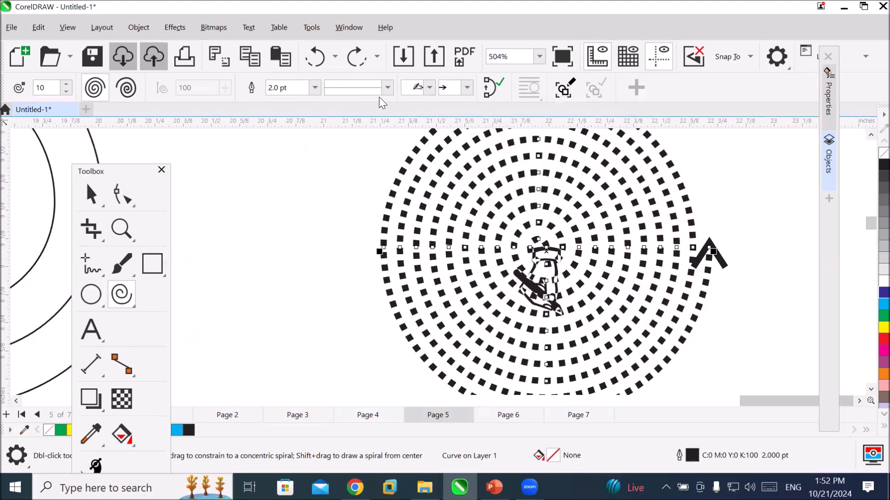
left_click(388, 87)
left_click(391, 109)
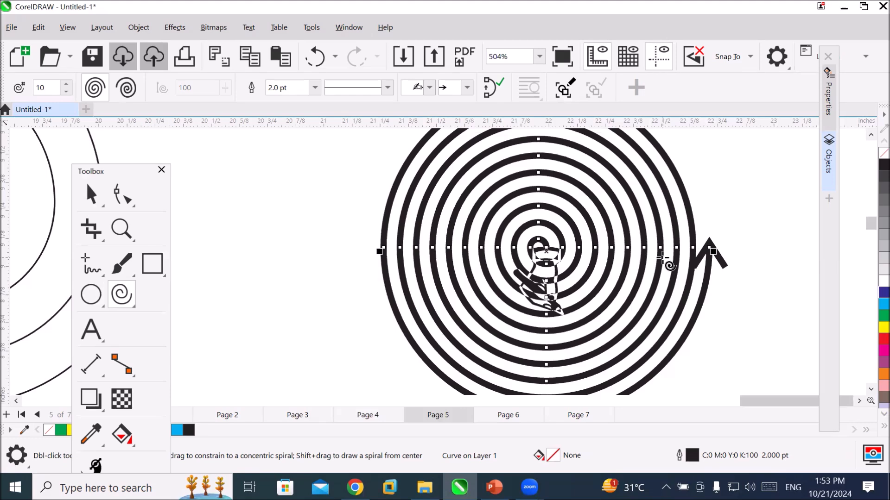
Toggle the ten-revolution spiral between open and closed, leaving its end nodes joined as a closed curve.
left_click(487, 89)
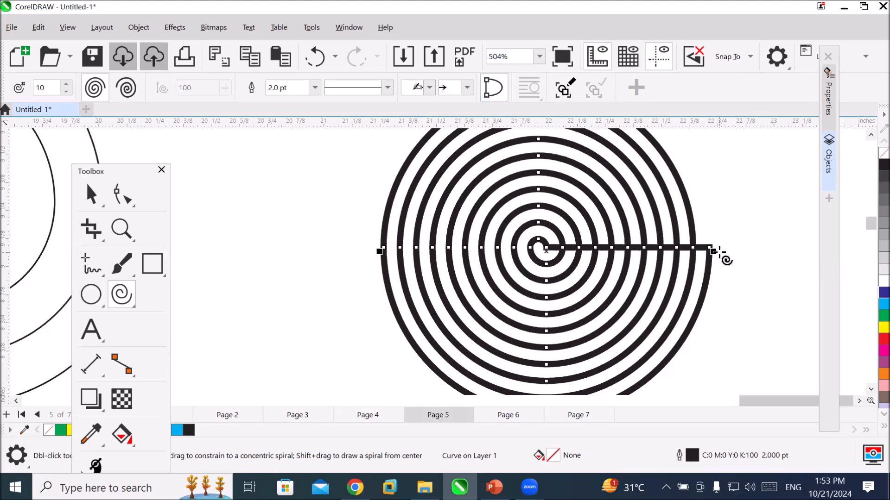
left_click(488, 93)
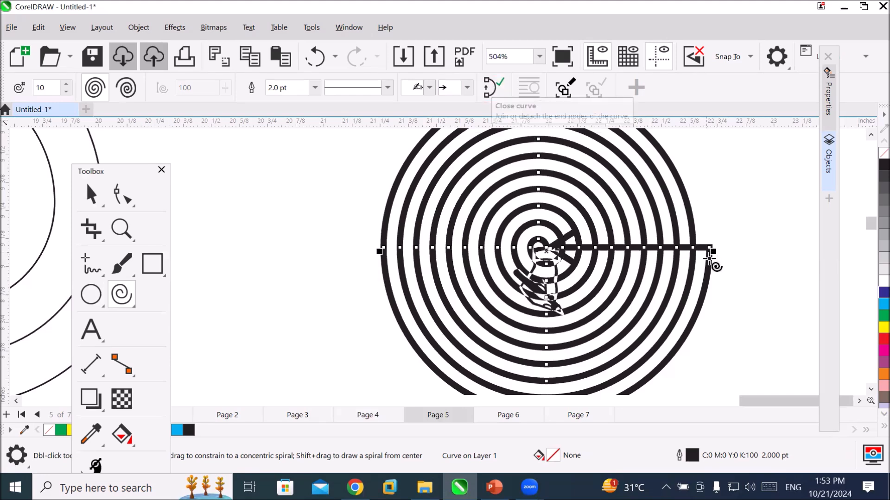
left_click(488, 86)
left_click(489, 86)
left_click(489, 86)
left_click(489, 86)
left_click(488, 86)
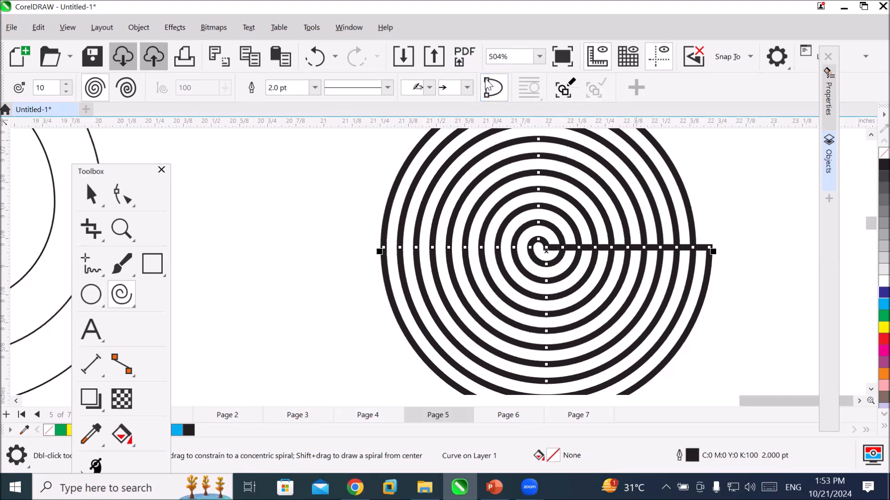
left_click(488, 85)
scroll(565, 235, "down", 1)
scroll(566, 235, "down", 2)
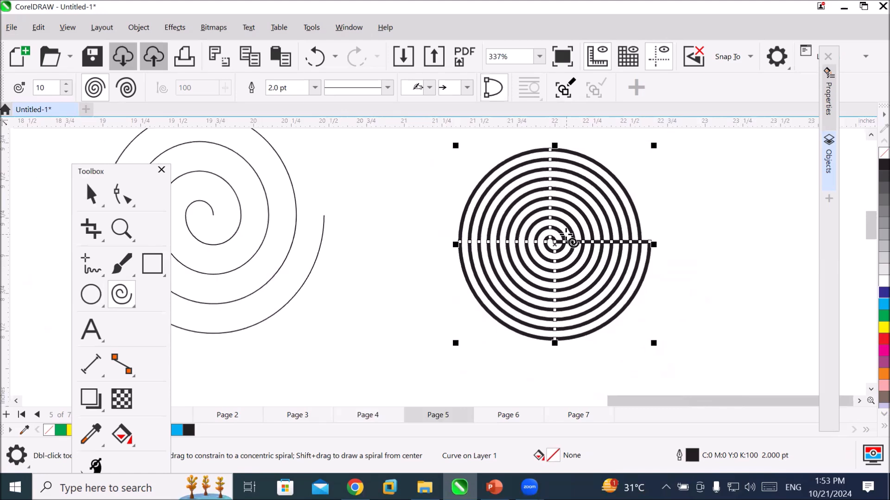
Open the blank Page 6 of the document.
left_click(503, 417)
scroll(468, 274, "down", 6)
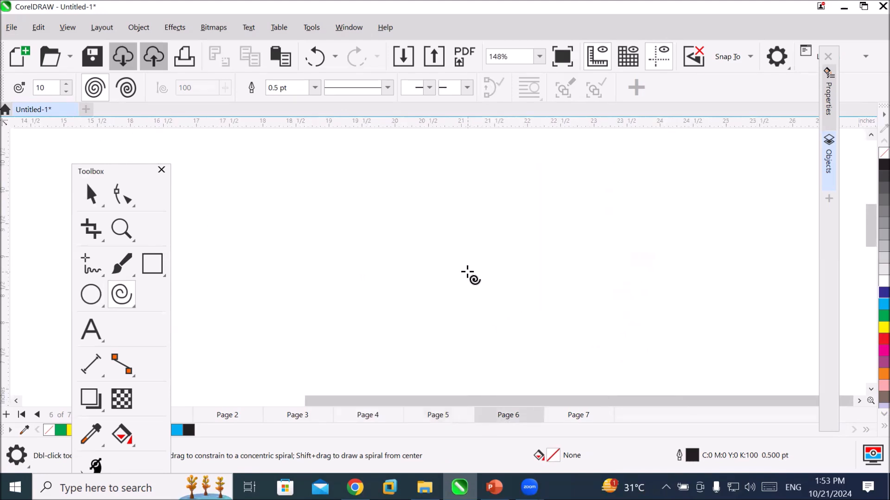
scroll(468, 273, "down", 2)
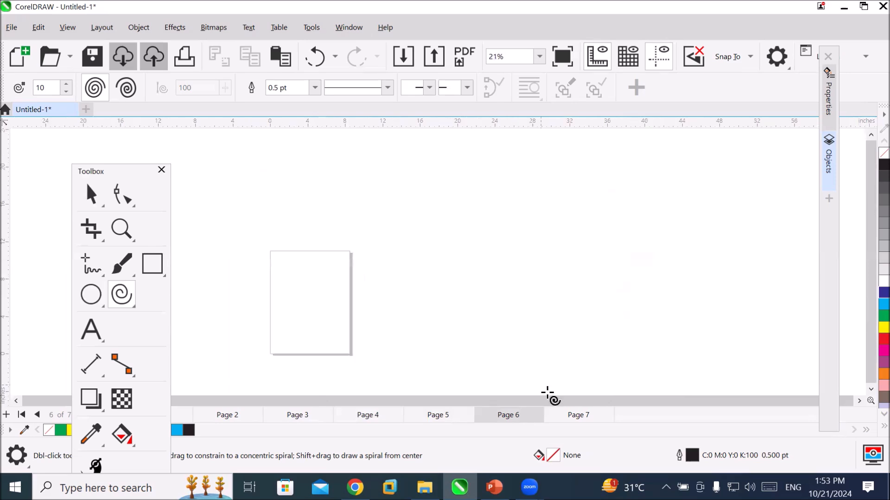
scroll(238, 359, "up", 2)
scroll(244, 357, "up", 1)
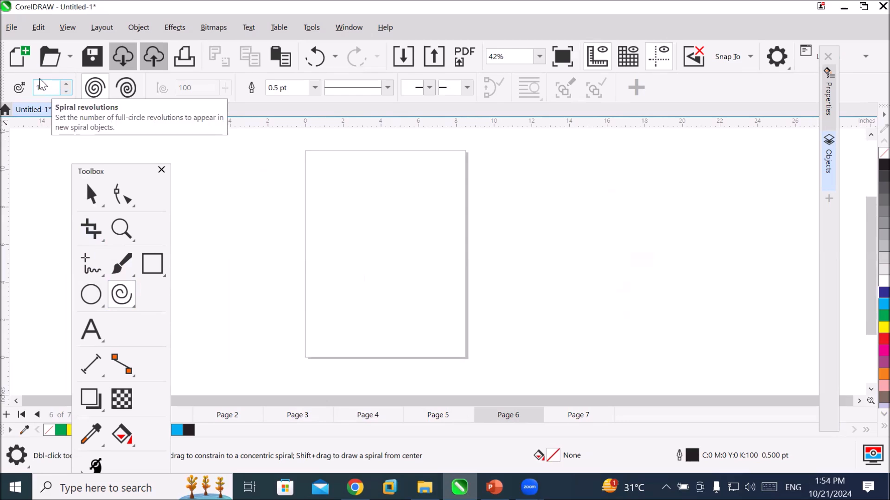
Draw a symmetrical spiral with 100 revolutions on Page 6, about 8.1 inches wide and 8.3 inches high.
left_click(67, 93)
left_click(67, 92)
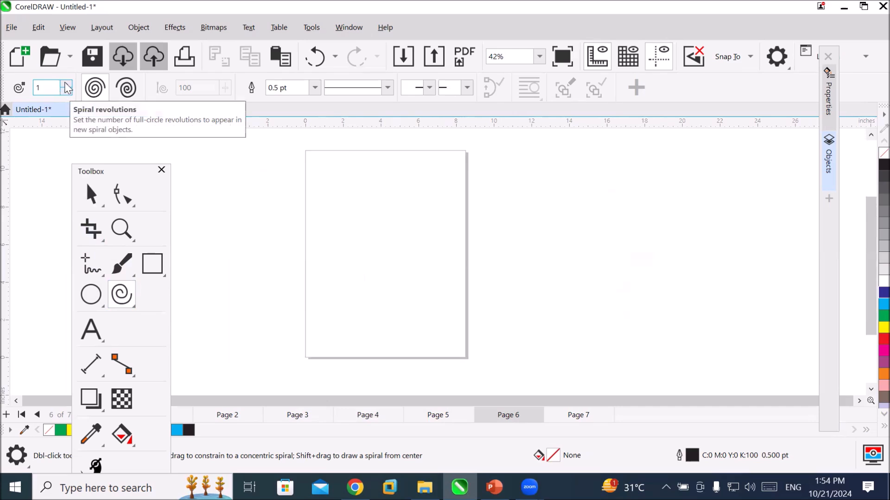
left_click(50, 87)
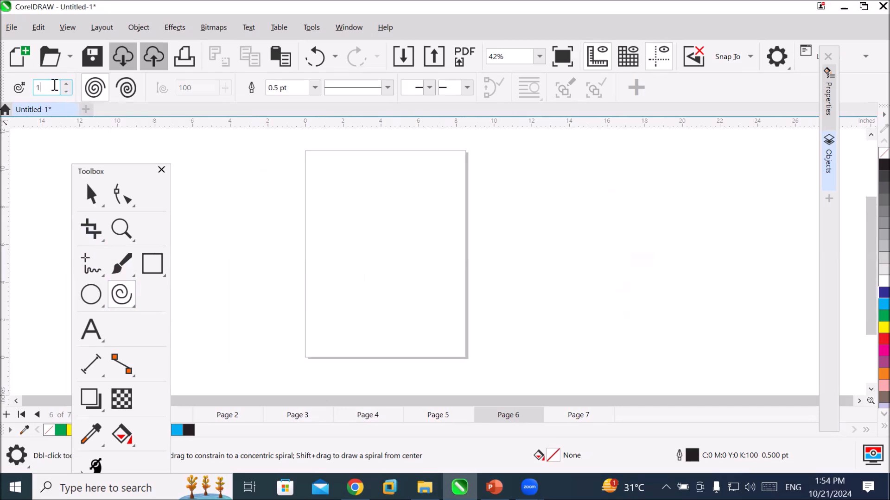
type("00")
left_click_drag(323, 172, 477, 333)
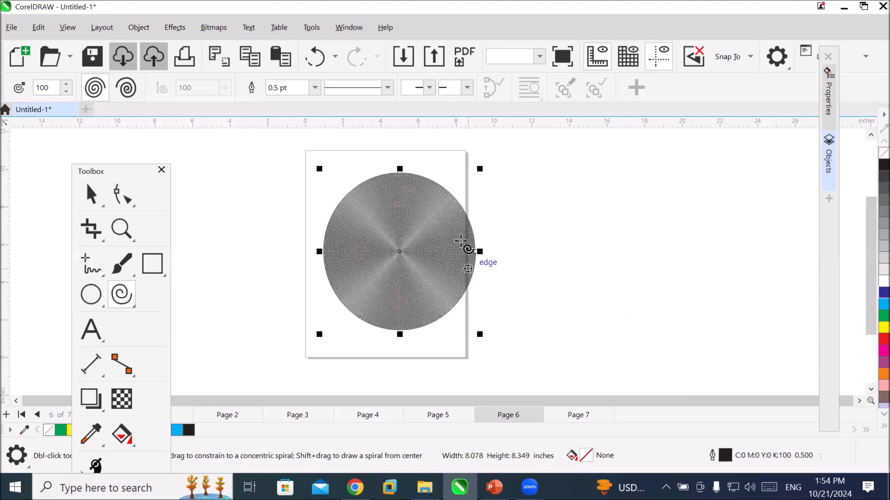
scroll(466, 218, "up", 1)
scroll(465, 218, "up", 3)
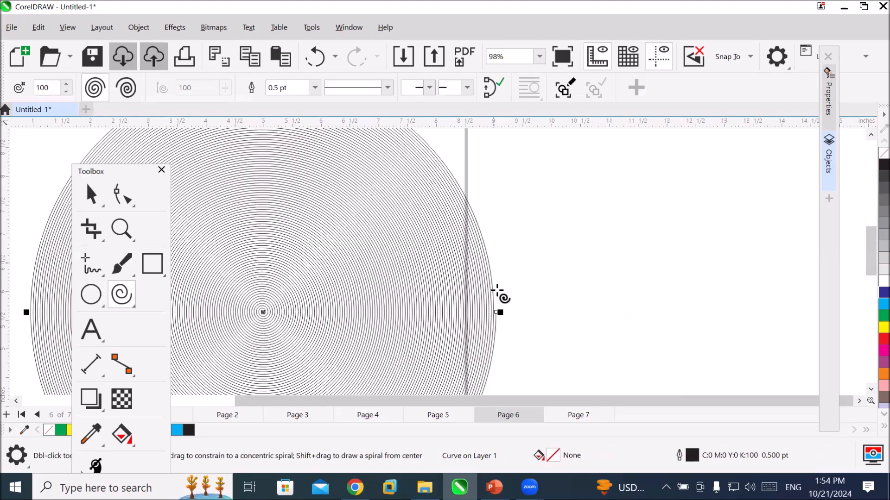
scroll(486, 347, "up", 5)
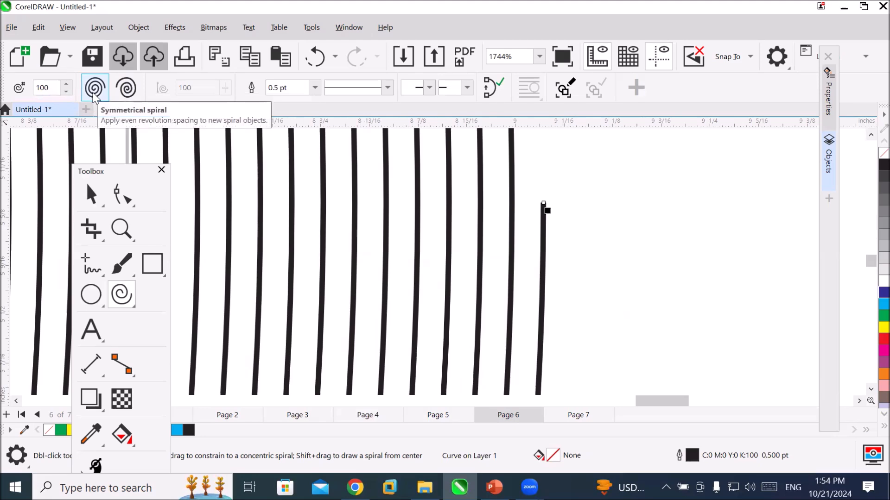
Draw a logarithmic spiral with 10 revolutions and an expansion of 100 beside the page, about 12.3 by 10 inches.
left_click(134, 95)
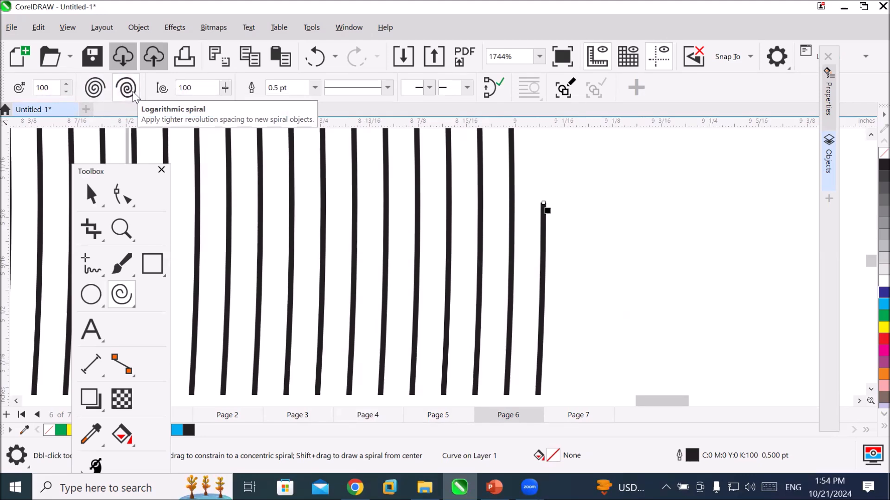
left_click(42, 88)
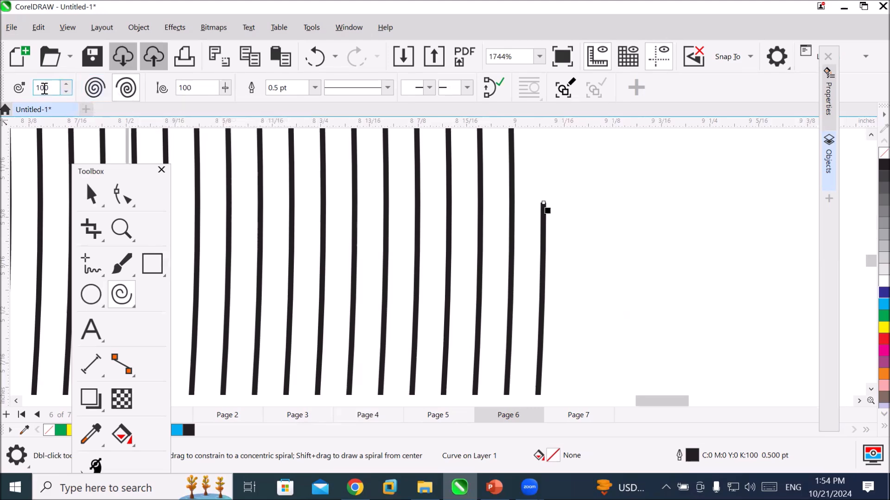
left_click_drag(51, 88, 3, 91)
type("10")
scroll(593, 276, "down", 1)
scroll(590, 274, "down", 8)
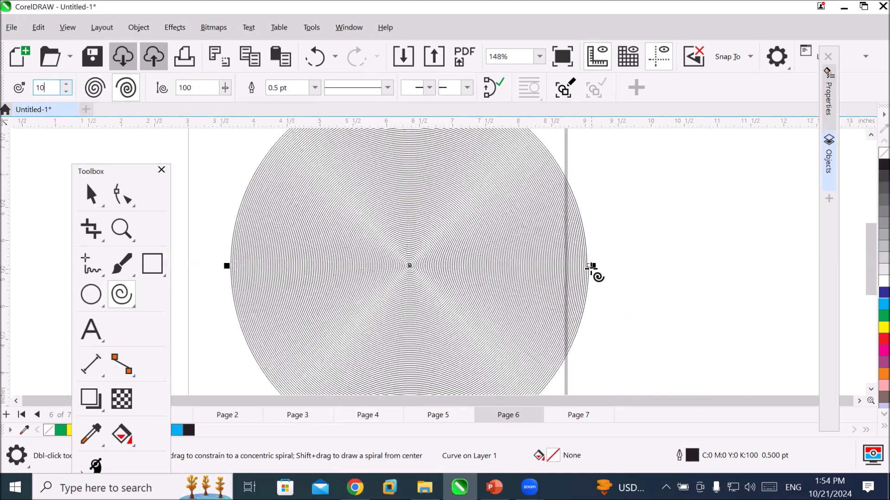
scroll(590, 268, "down", 1)
left_click_drag(328, 279, 430, 362)
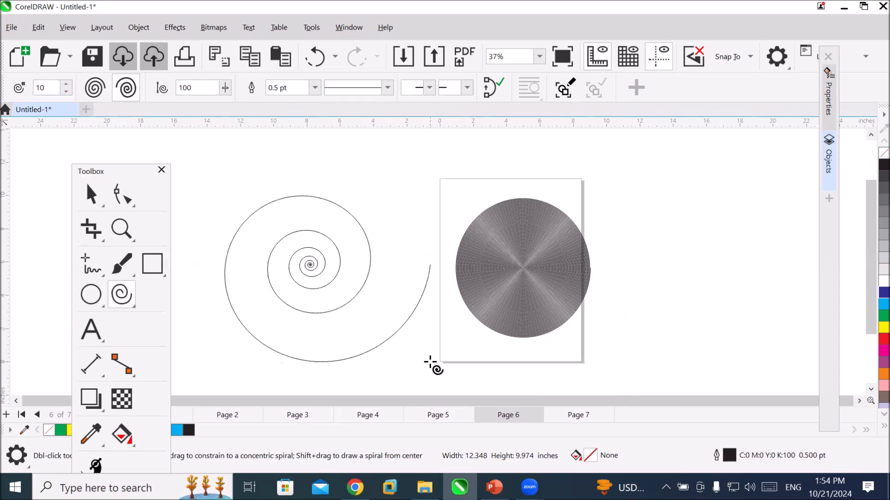
left_click_drag(430, 363, 429, 361)
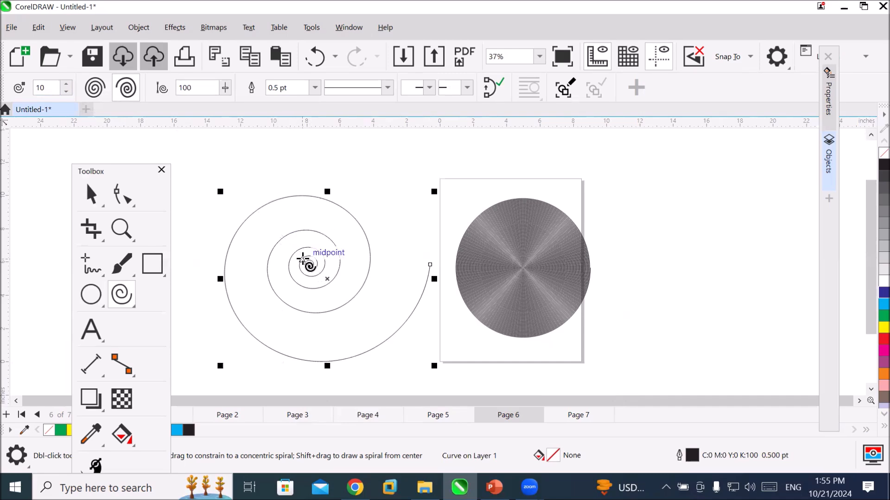
Examine the spacing of the logarithmic spiral's turns from its centre to its outer end.
scroll(301, 262, "up", 4)
scroll(301, 262, "up", 7)
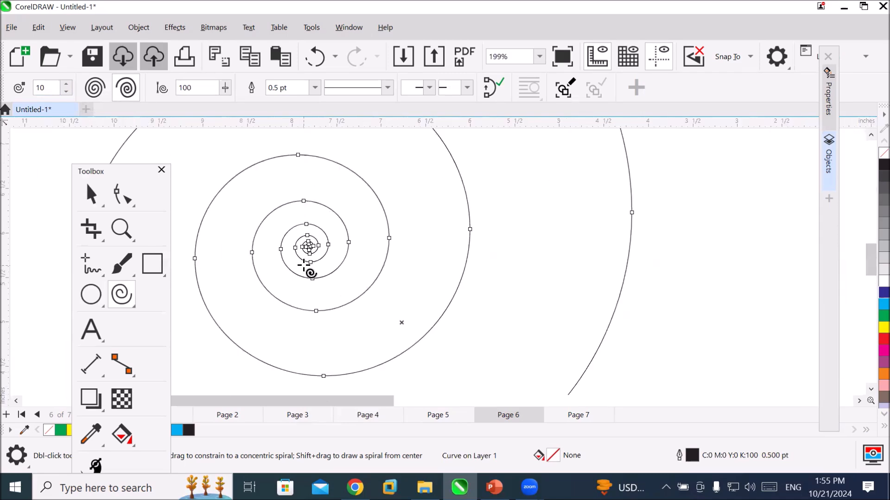
scroll(316, 243, "up", 3)
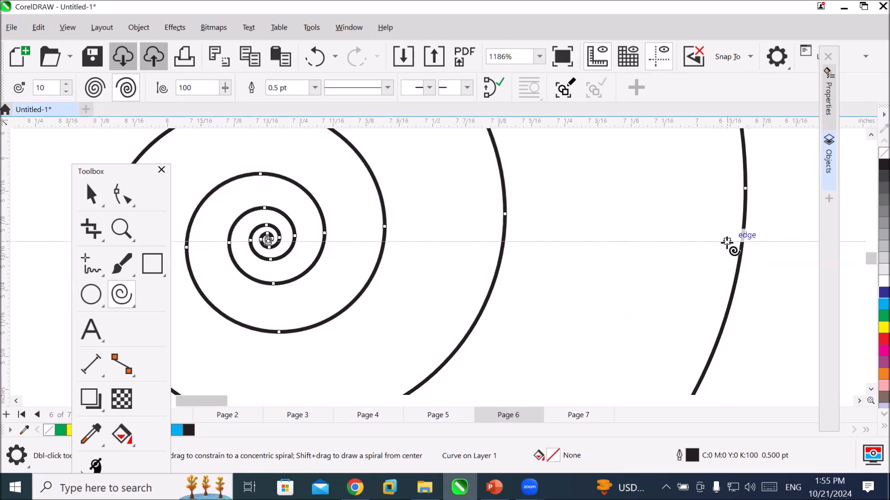
scroll(727, 243, "down", 3)
scroll(728, 243, "down", 6)
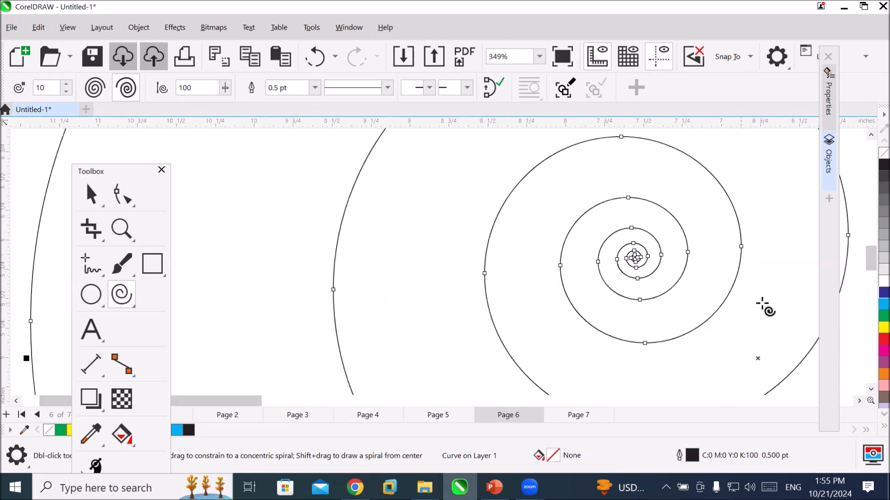
scroll(771, 335, "down", 2)
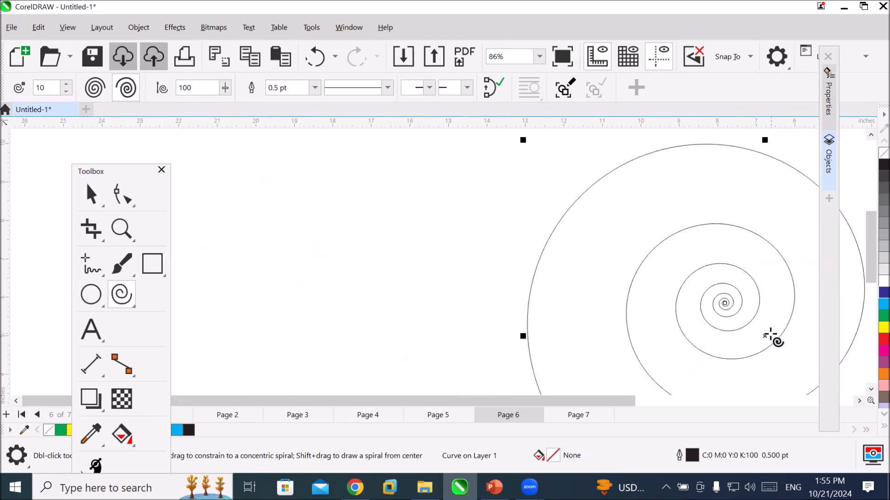
left_click(860, 401)
left_click(860, 401)
left_click(860, 401)
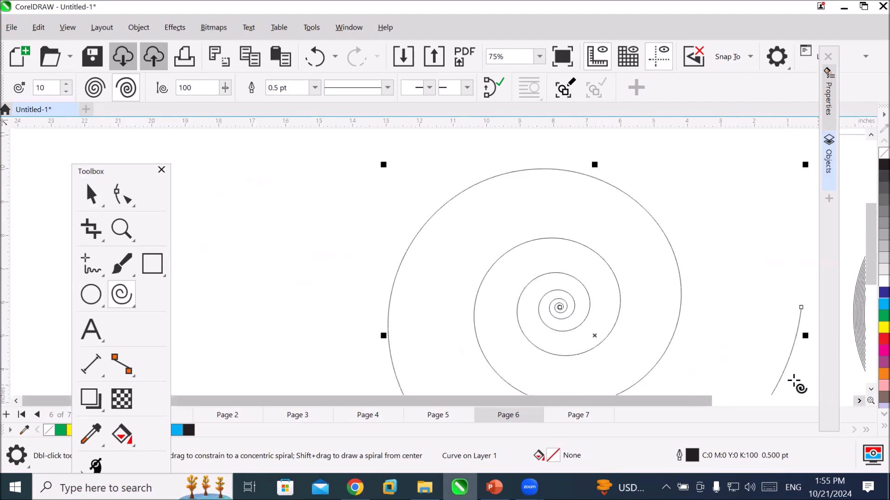
scroll(708, 336, "down", 1)
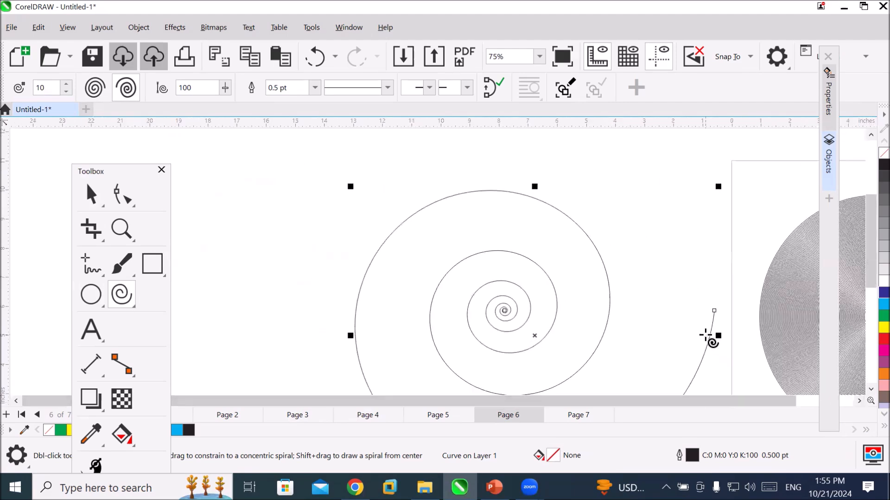
Try joining and detaching the end nodes of the logarithmic spiral, and undo the closure.
left_click(490, 86)
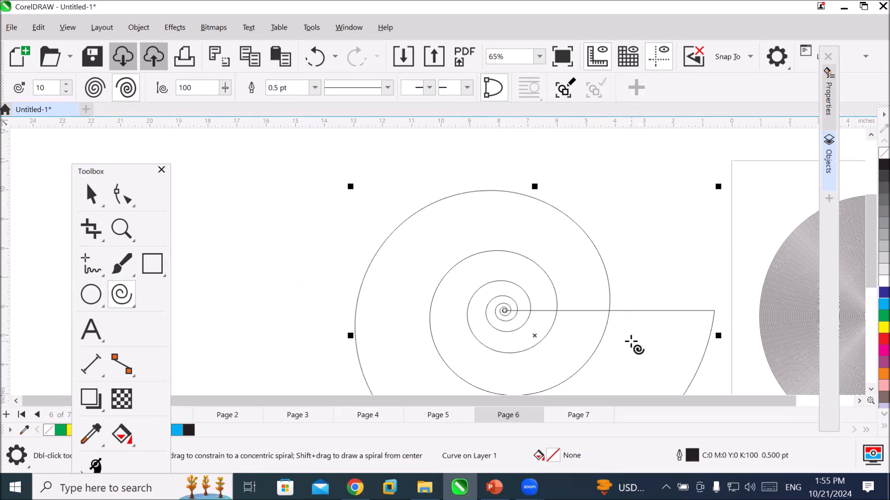
left_click(493, 87)
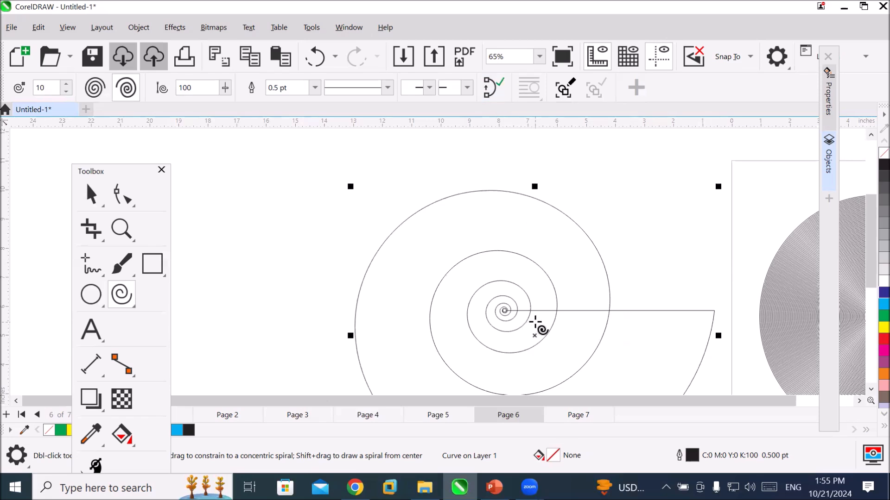
key("ctrl+z")
key("ctrl+shift+z")
scroll(707, 353, "up", 1)
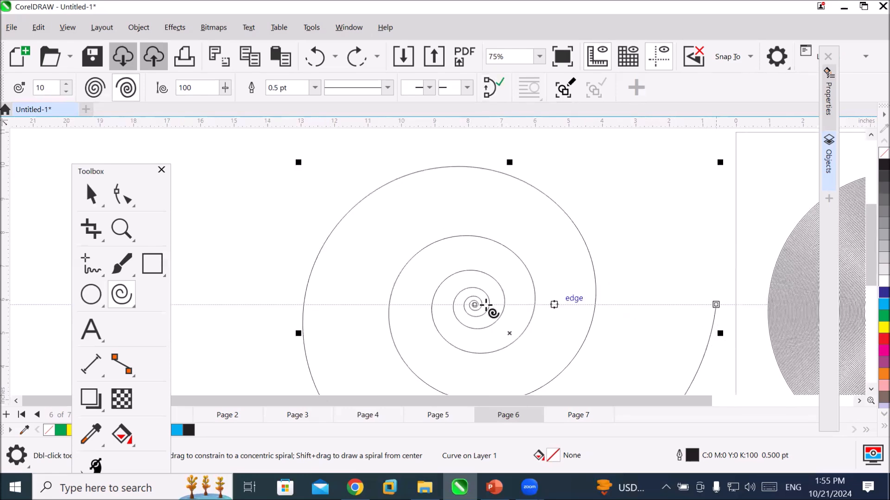
left_click(485, 85)
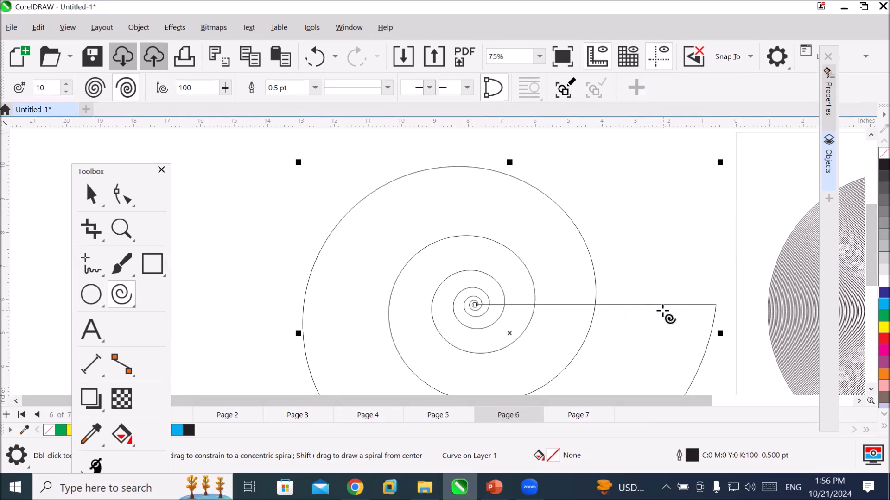
left_click(493, 89)
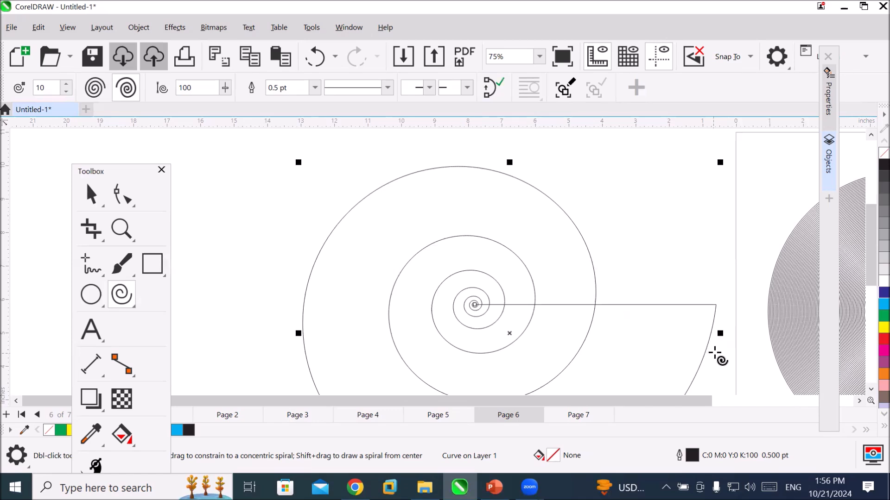
key("ctrl+z")
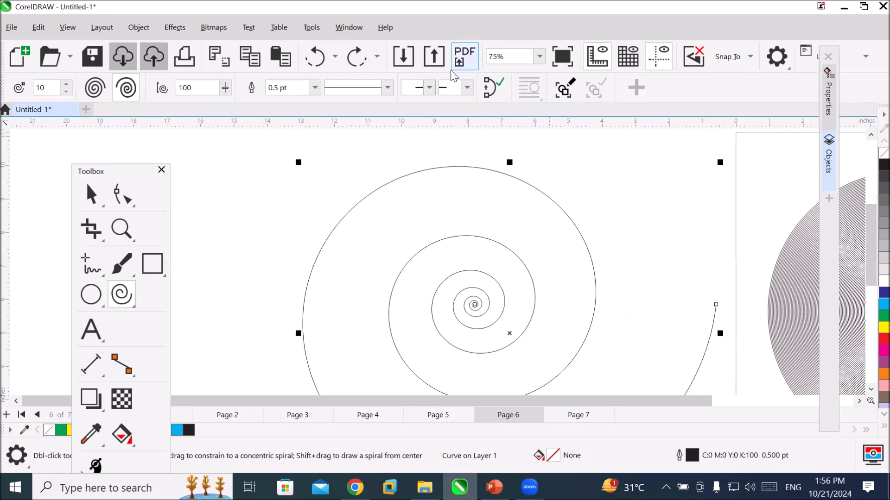
Add a solid arrowhead to the logarithmic spiral's outer end and a starburst symbol to its inner start.
left_click(467, 88)
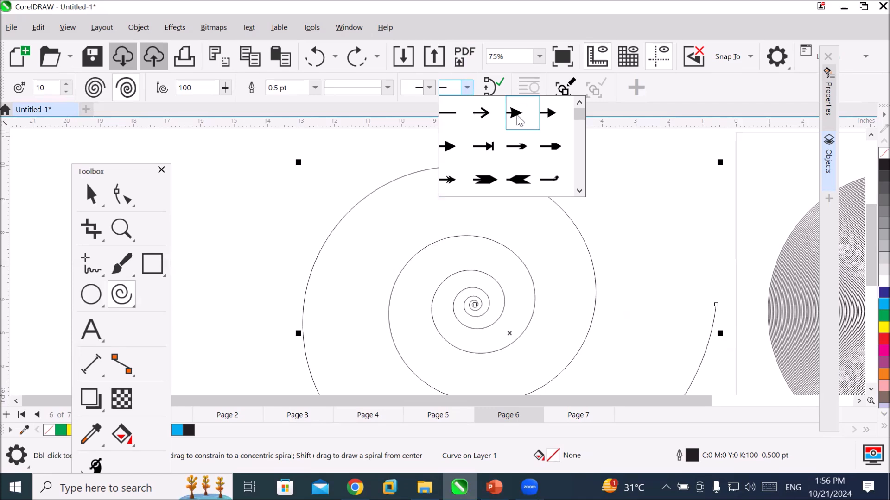
left_click(514, 113)
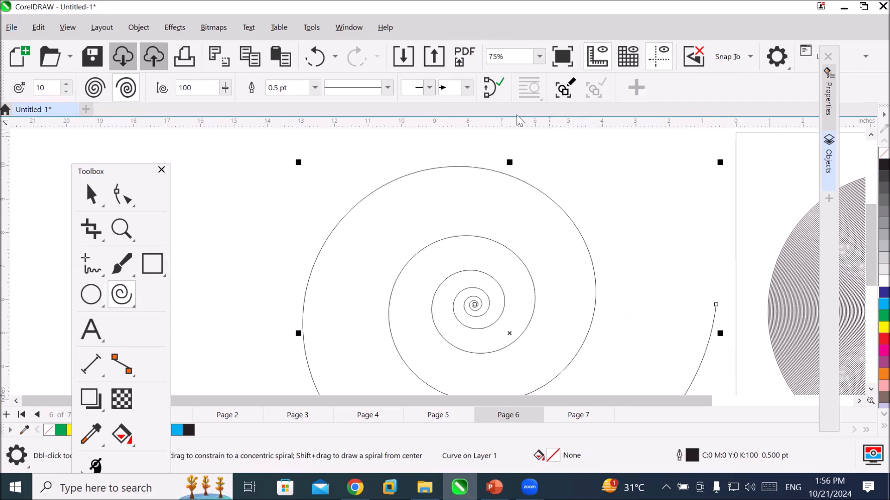
left_click(429, 87)
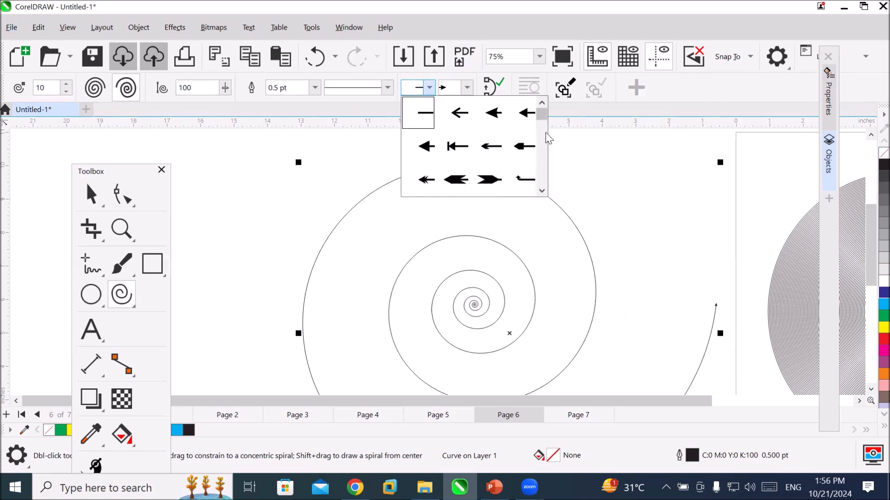
left_click_drag(542, 118, 558, 192)
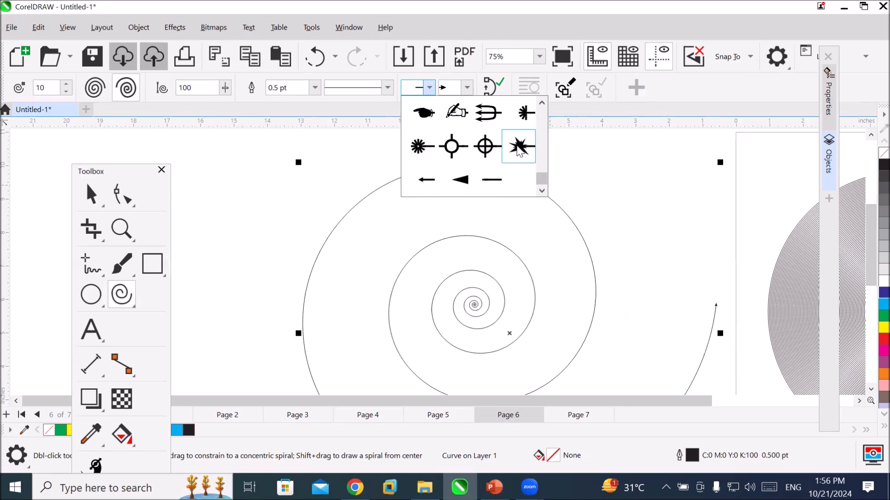
left_click(521, 146)
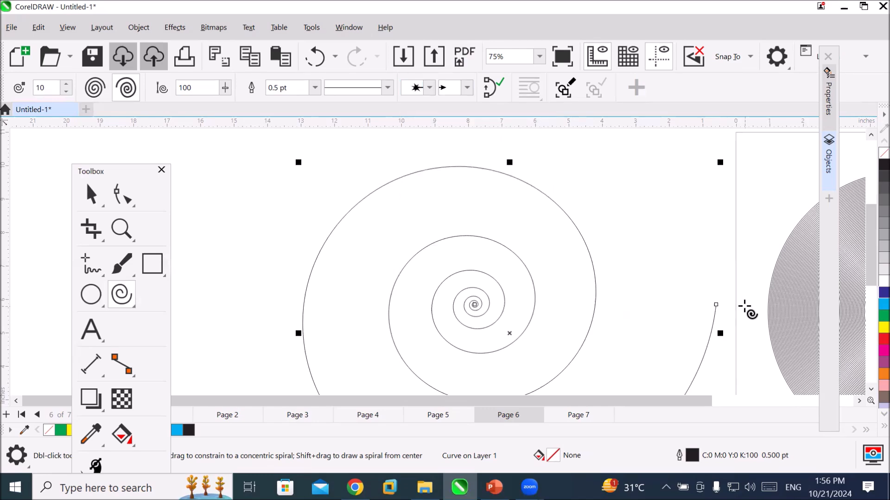
Inspect the arrowhead at the logarithmic spiral's outer end up close and return to an overview of both spirals.
scroll(732, 309, "up", 3)
scroll(716, 311, "up", 10)
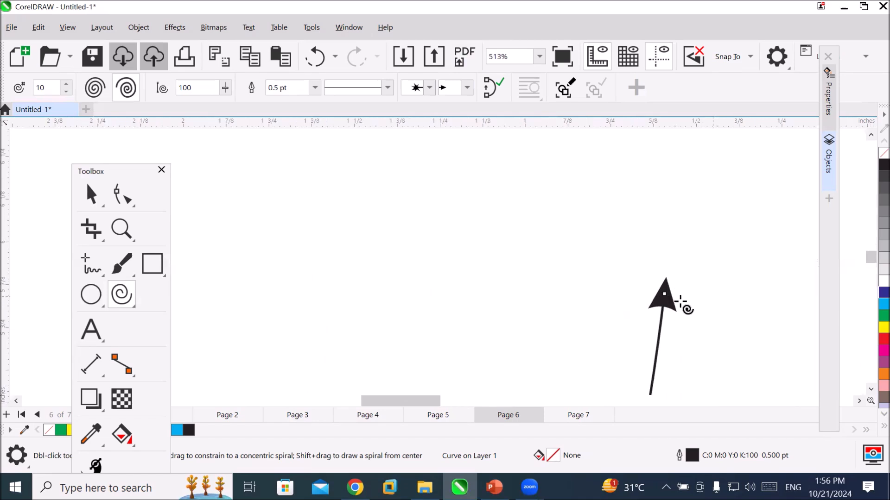
scroll(676, 310, "up", 2)
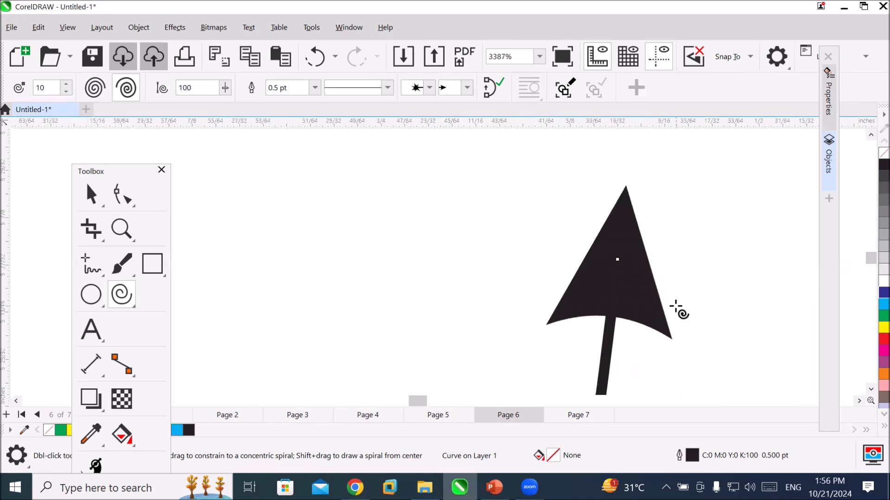
scroll(677, 310, "down", 15)
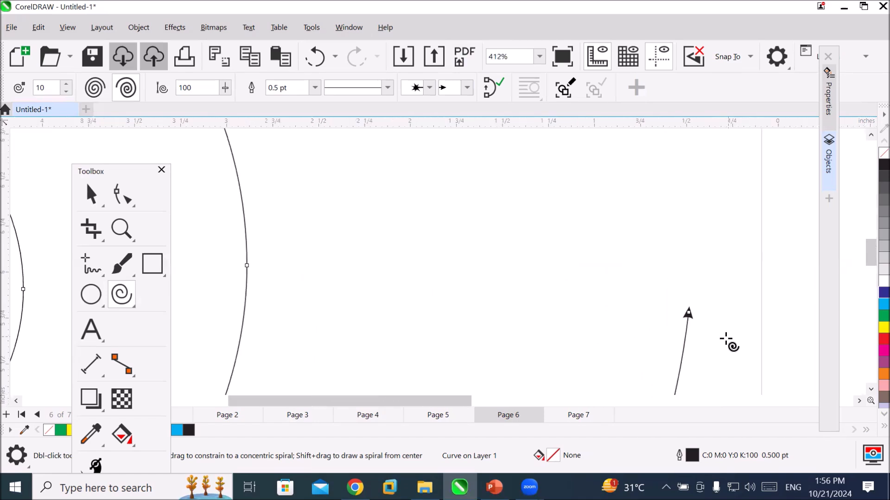
scroll(732, 369, "down", 3)
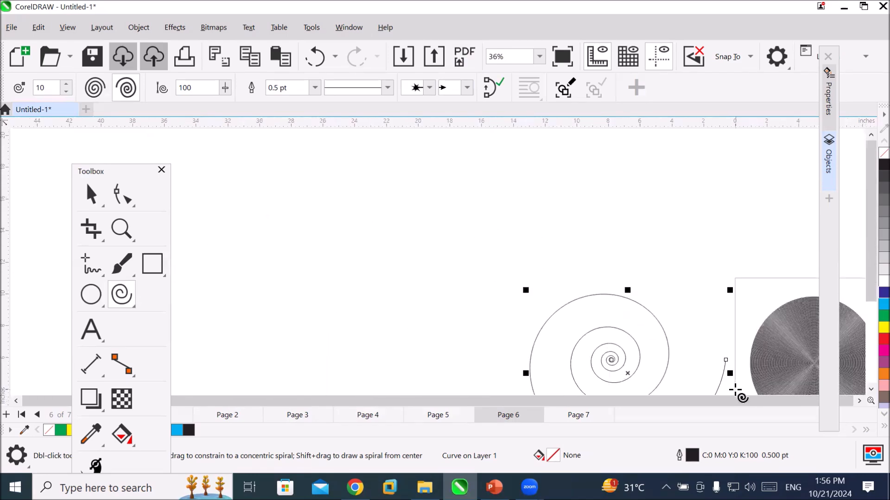
left_click(858, 402)
left_click(858, 402)
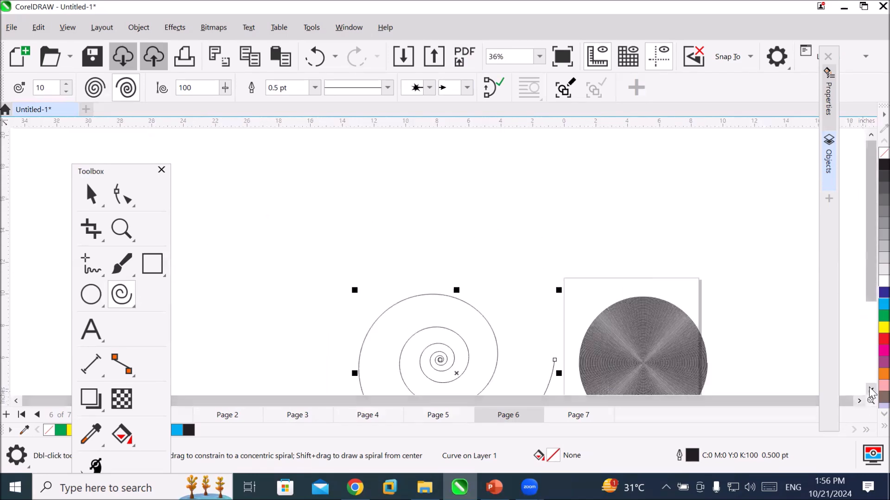
Set the logarithmic spiral's outline width to 8.0 pt and check its enlarged end symbols.
left_click(870, 389)
left_click(871, 389)
left_click(871, 389)
left_click(871, 389)
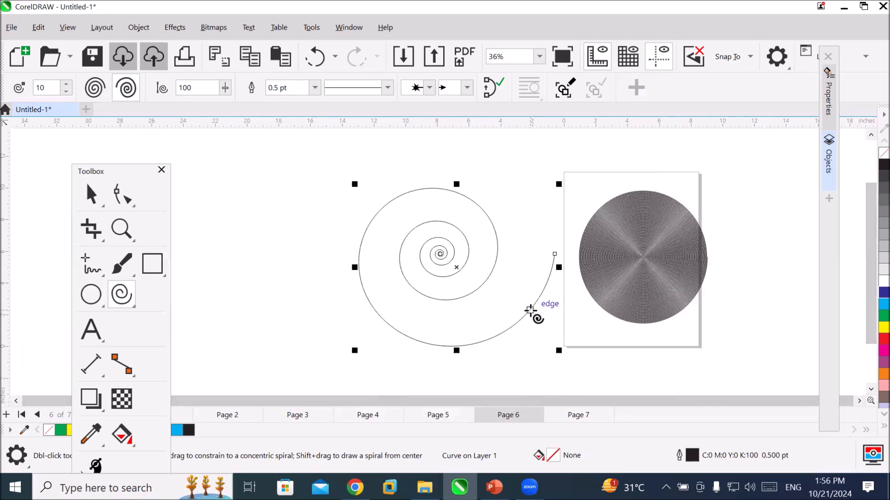
left_click(316, 88)
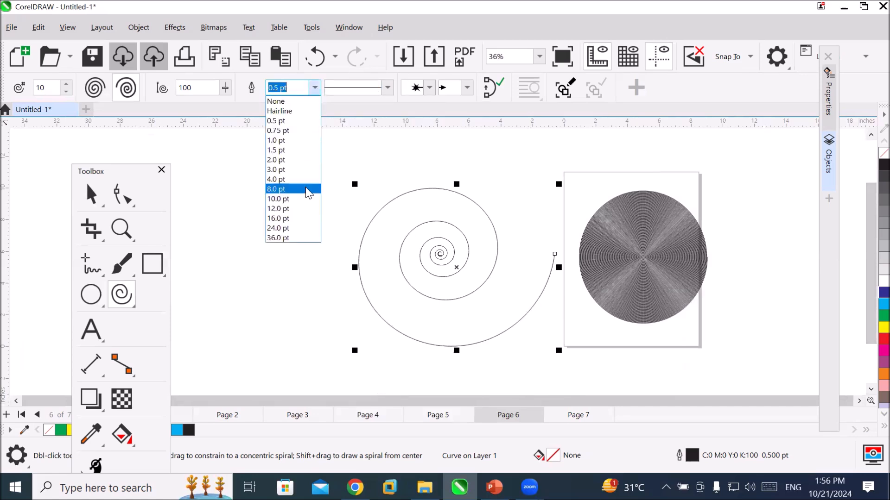
left_click(306, 190)
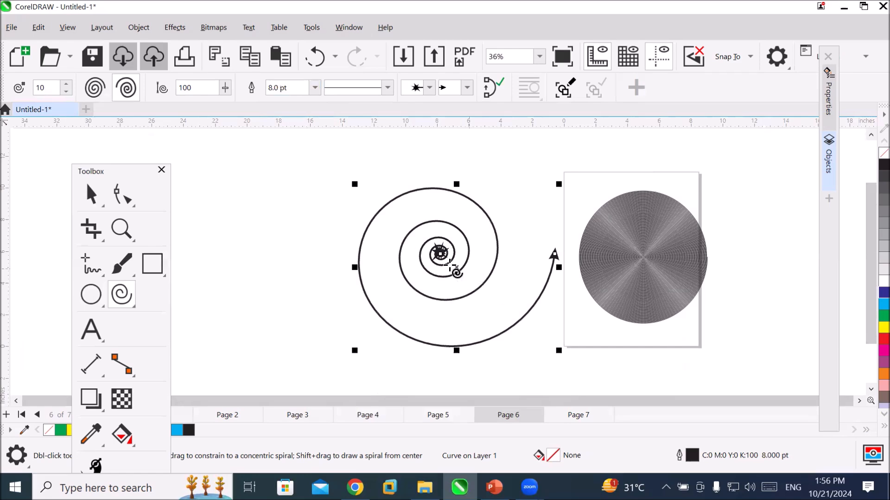
scroll(455, 253, "up", 3)
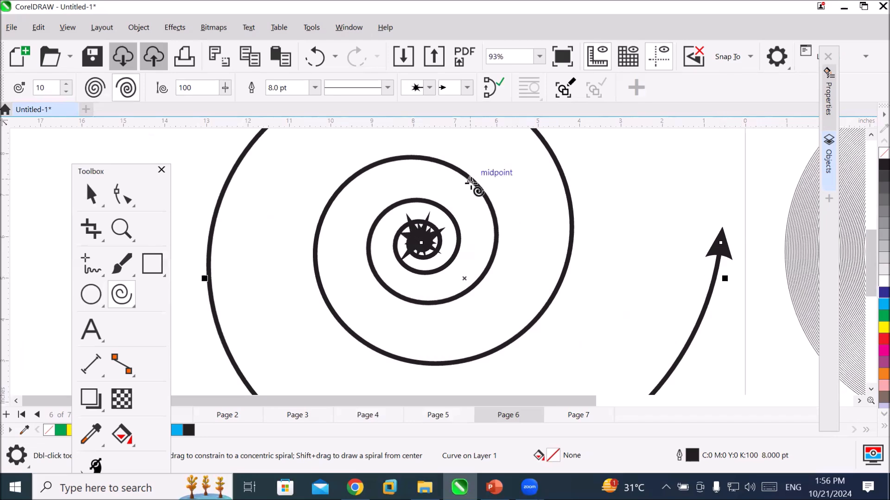
scroll(476, 183, "down", 3)
scroll(473, 184, "down", 3)
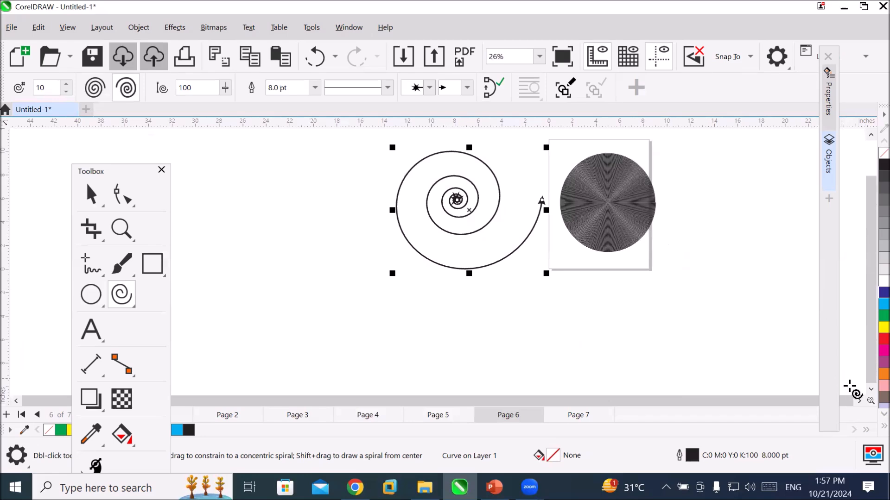
Move the logarithmic spiral to the lower right outside the page and add a horizontally mirrored copy beside it.
left_click(859, 401)
left_click(859, 401)
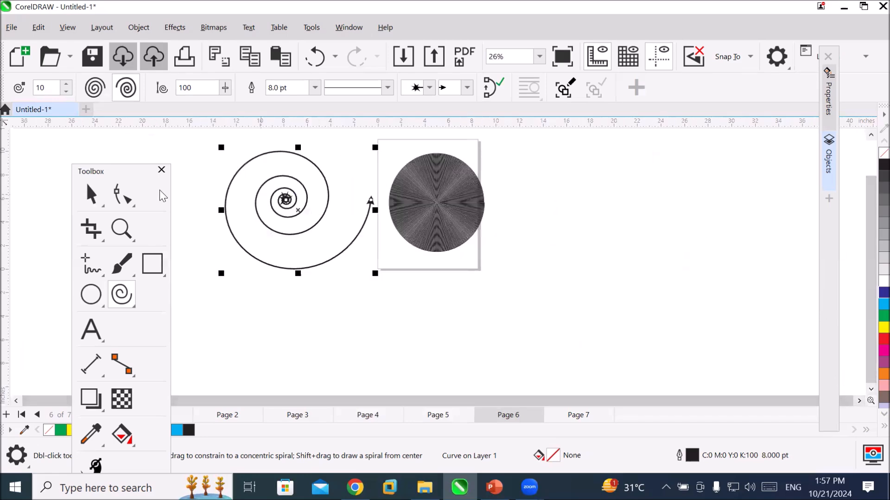
key("space")
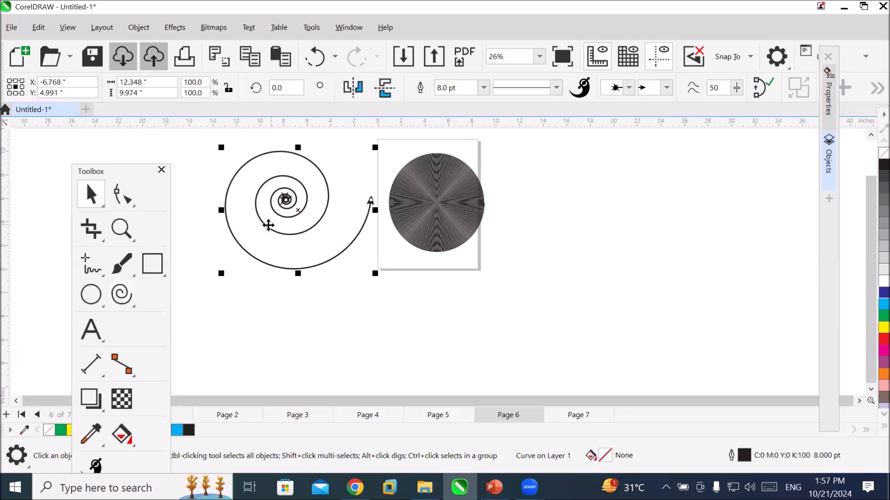
left_click_drag(278, 228, 533, 327)
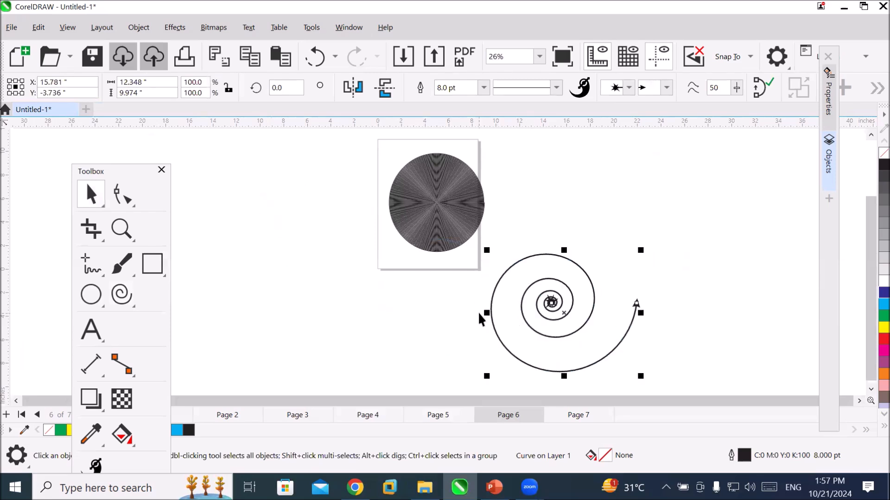
left_click_drag(485, 311, 697, 324)
left_click(800, 374)
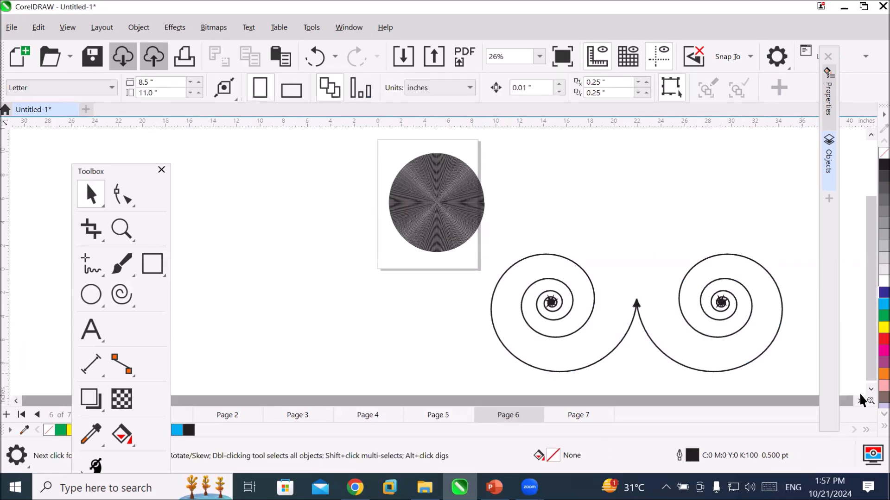
Select both arrowed spirals and mirror a copy of the pair vertically above them.
left_click(870, 390)
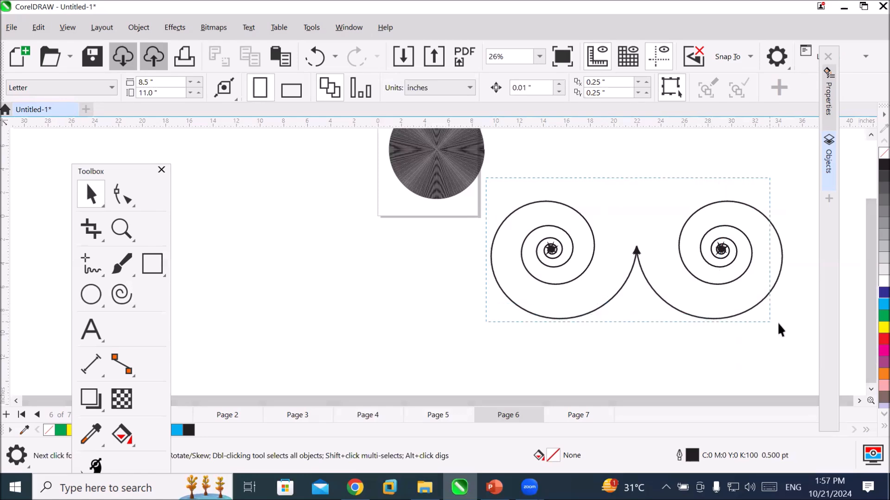
left_click_drag(793, 333, 794, 334)
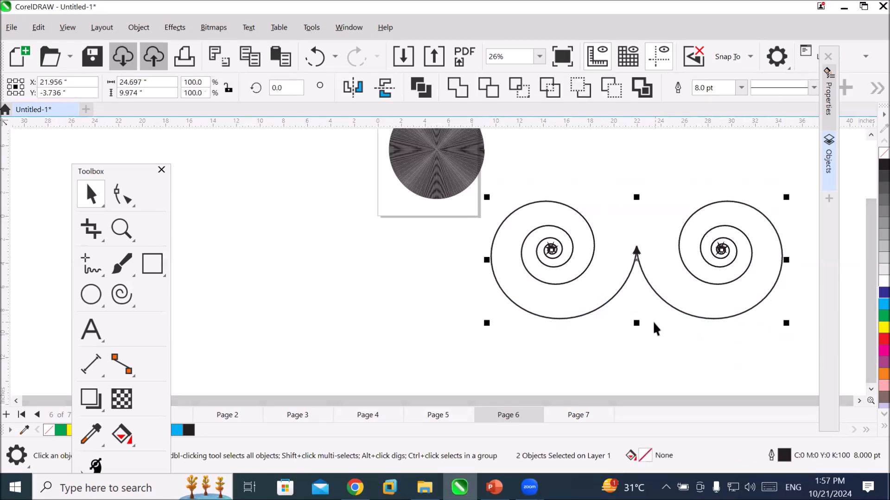
left_click_drag(637, 323, 667, 191)
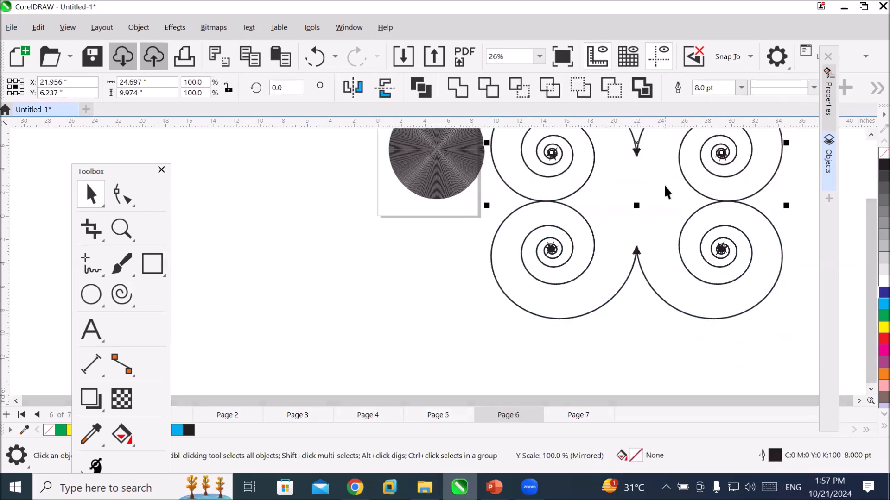
left_click(870, 136)
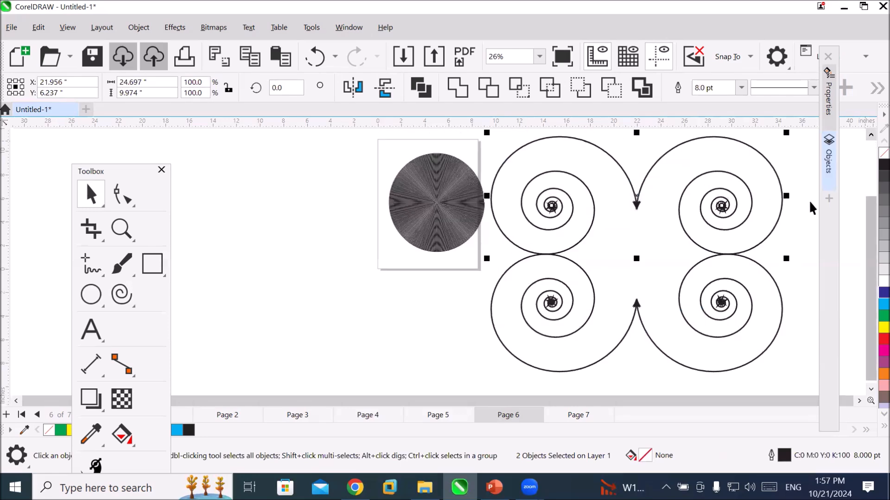
left_click(802, 239)
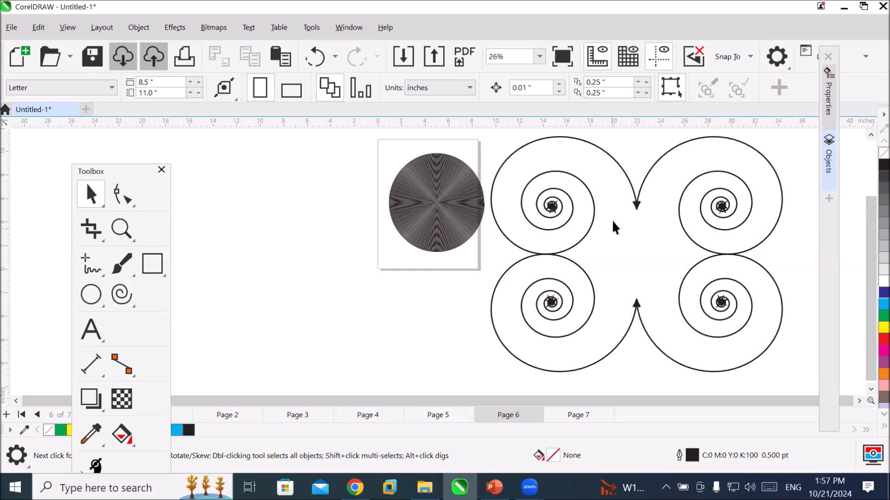
scroll(674, 224, "up", 5)
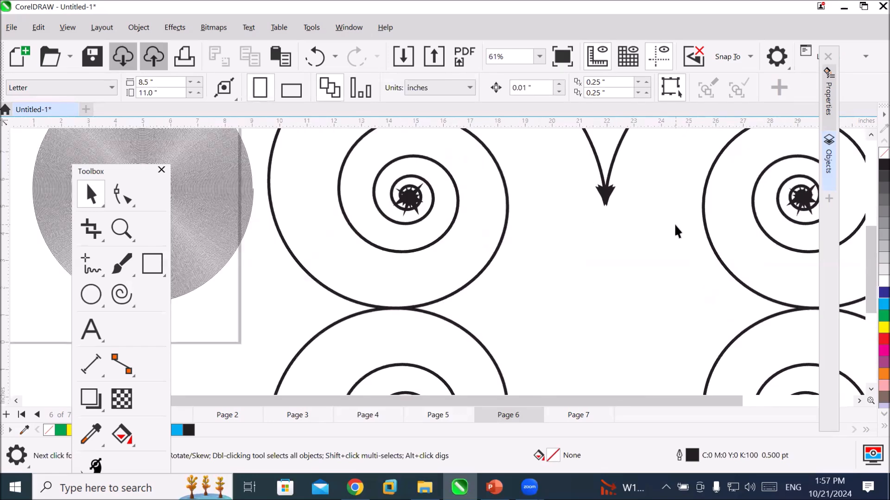
Draw a rectangle about 22 by 16 inches in the empty area left of the page.
scroll(674, 224, "down", 6)
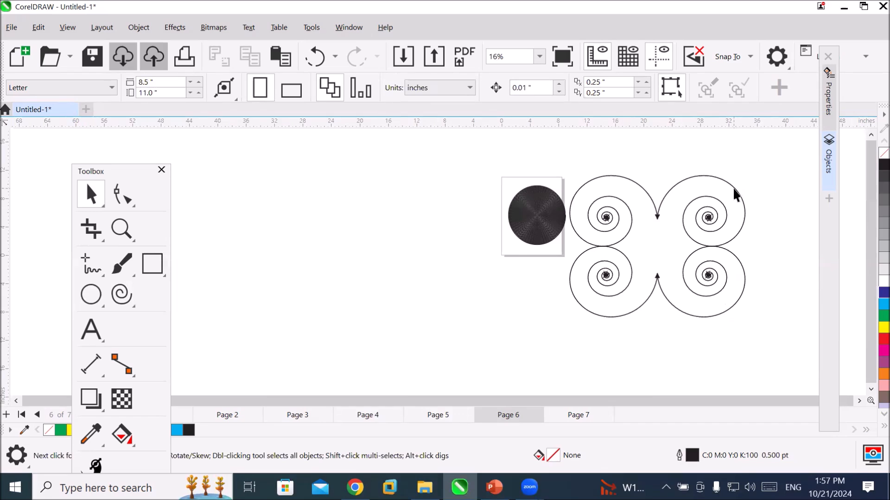
left_click(149, 266)
mouse_move(274, 204)
left_mouse_down()
mouse_move(427, 312)
mouse_move(437, 343)
left_mouse_up()
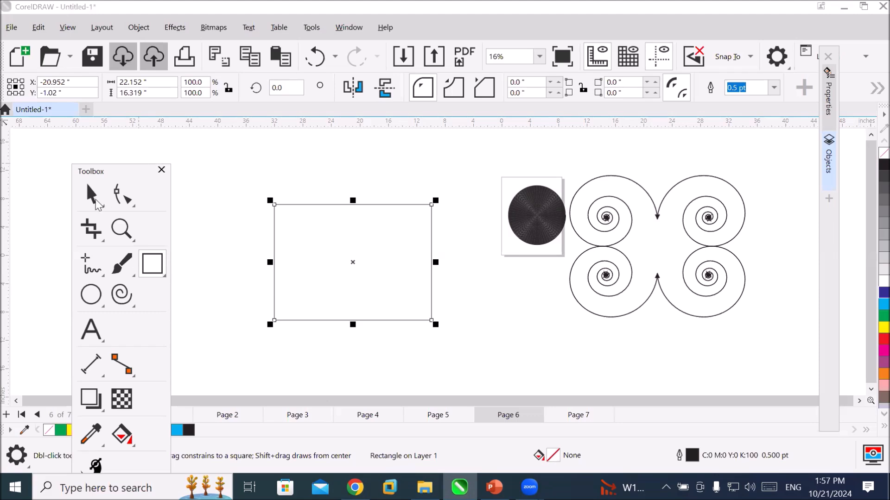
key("space")
Move the two right-hand spirals and the lower-left spiral apart from the four-spiral pattern.
left_click_drag(700, 198, 736, 201)
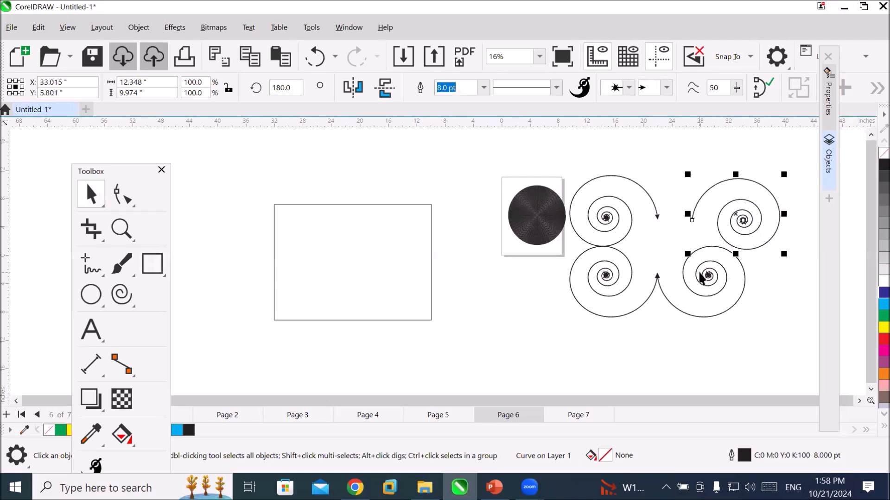
left_click_drag(708, 290, 731, 315)
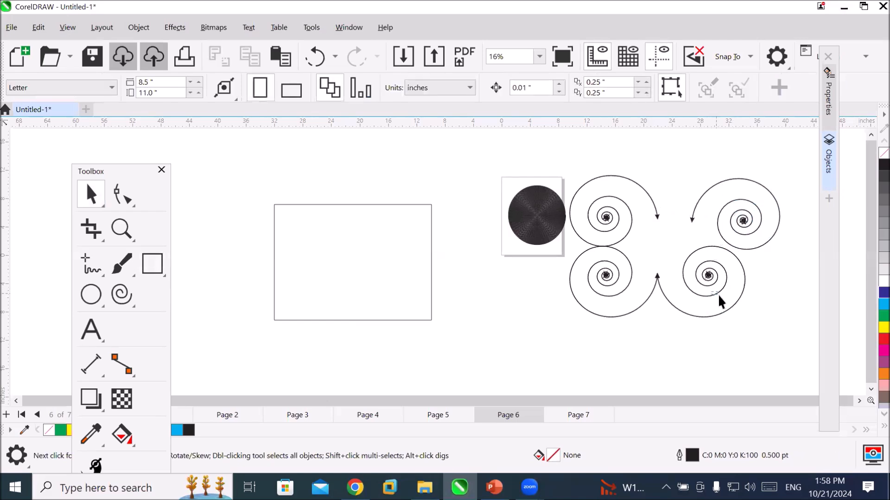
left_click_drag(730, 302, 762, 320)
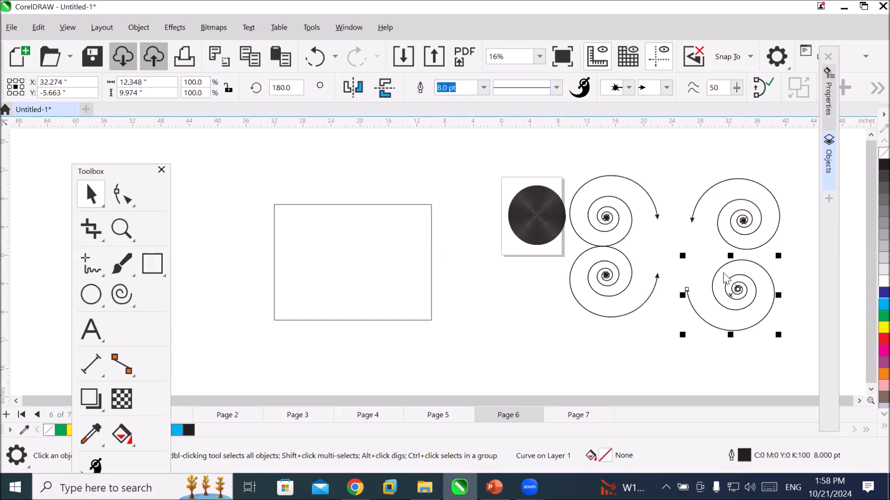
left_click_drag(610, 320, 559, 354)
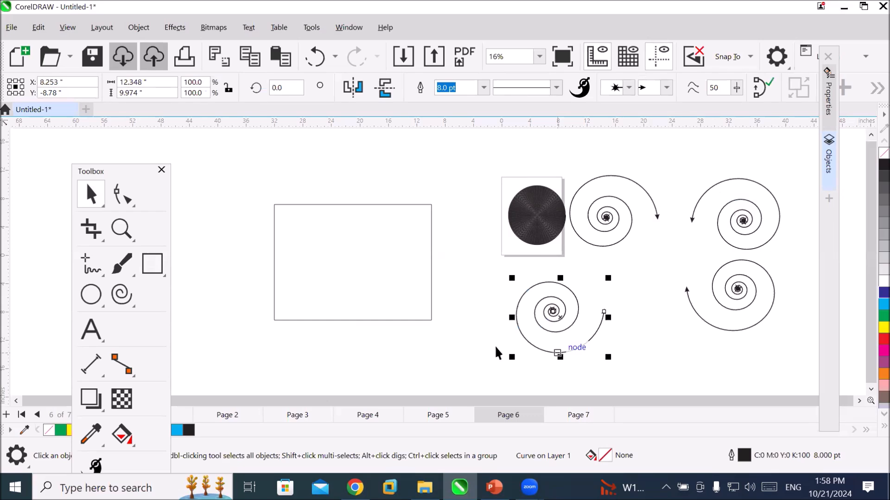
Close the curve of the lower-left spiral and fill it with red.
left_click(121, 296)
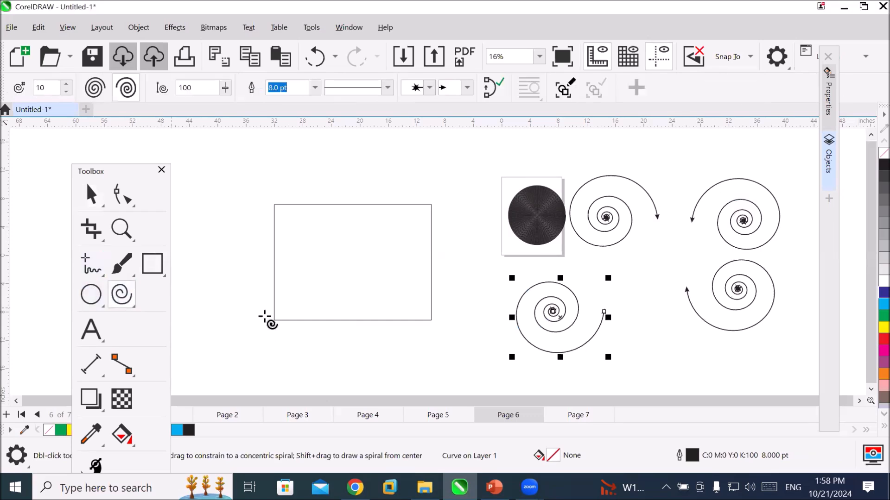
left_click(494, 87)
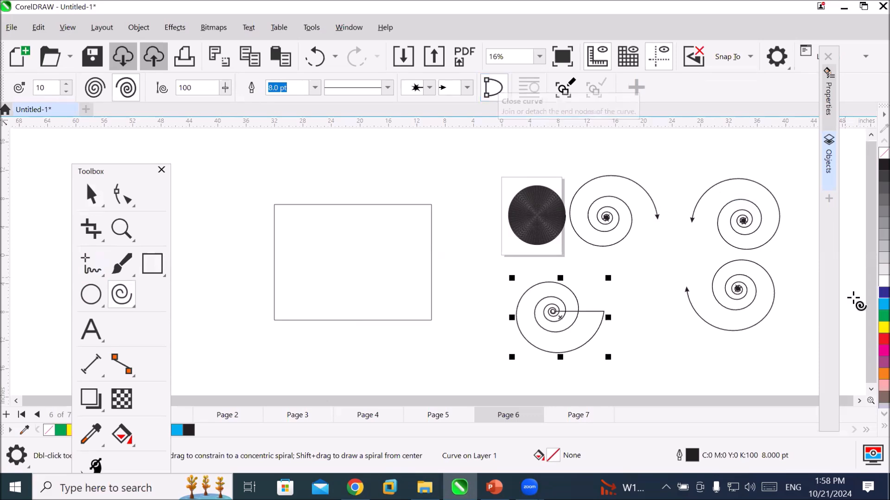
left_click(869, 340)
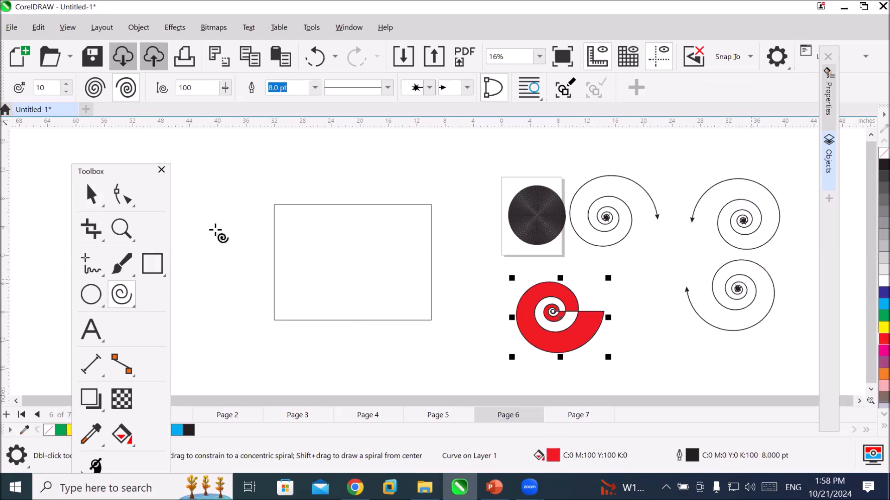
Give the lower-right spiral a cyan fill and close its curve.
left_click(90, 193)
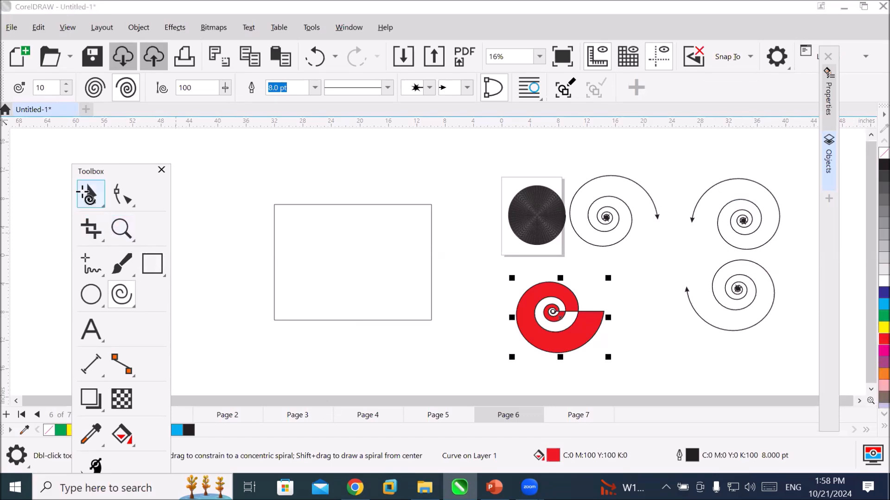
left_click(733, 289)
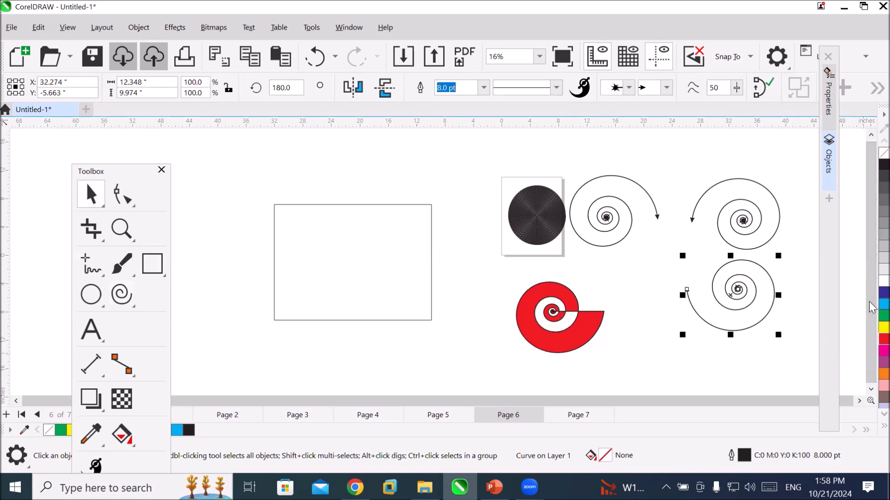
left_click_drag(871, 307, 761, 292)
scroll(761, 288, "up", 1)
scroll(731, 313, "up", 2)
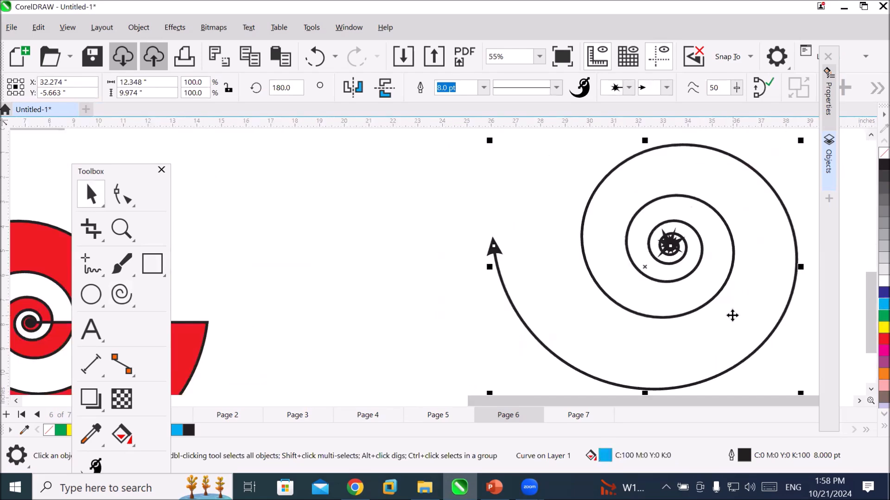
scroll(732, 315, "down", 1)
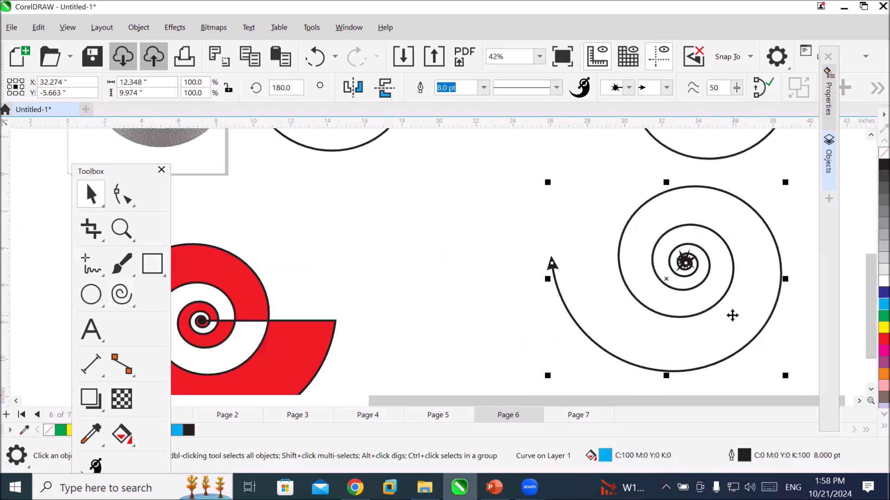
left_click(122, 294)
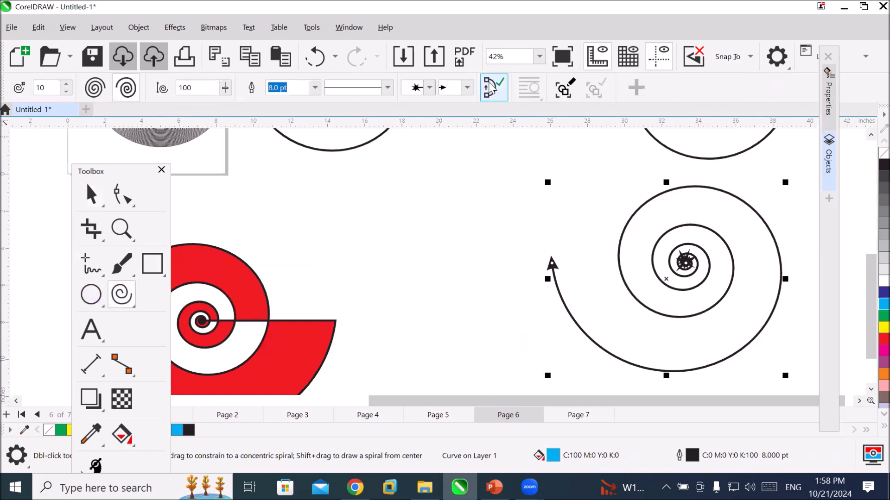
left_click(490, 88)
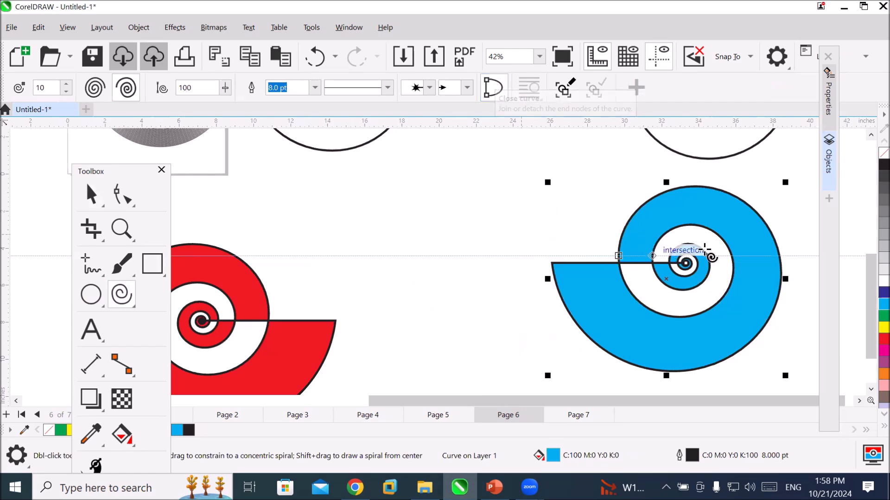
Examine the alternating filled and empty turns around the cyan spiral's centre up close.
left_click(91, 196)
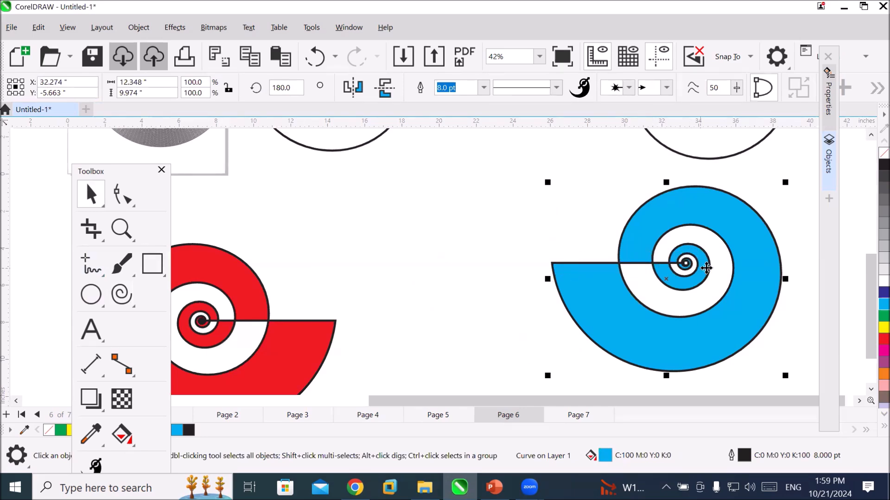
scroll(705, 268, "up", 6)
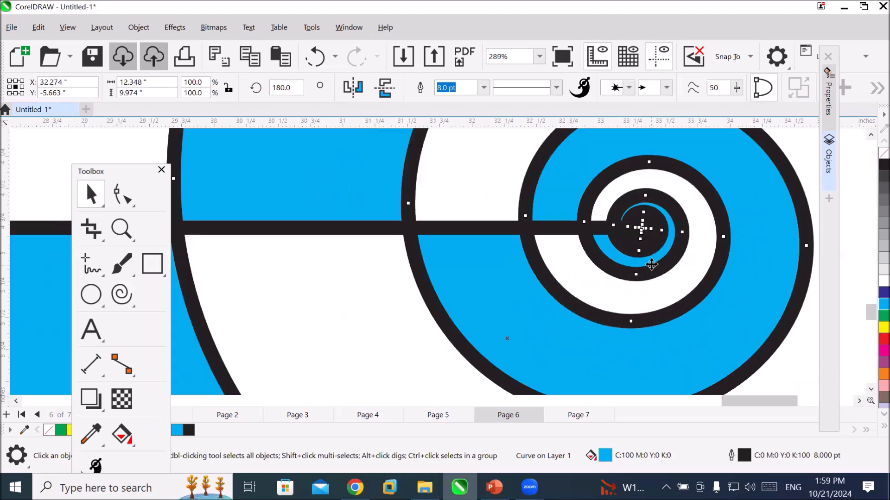
scroll(651, 264, "up", 1)
scroll(652, 264, "down", 2)
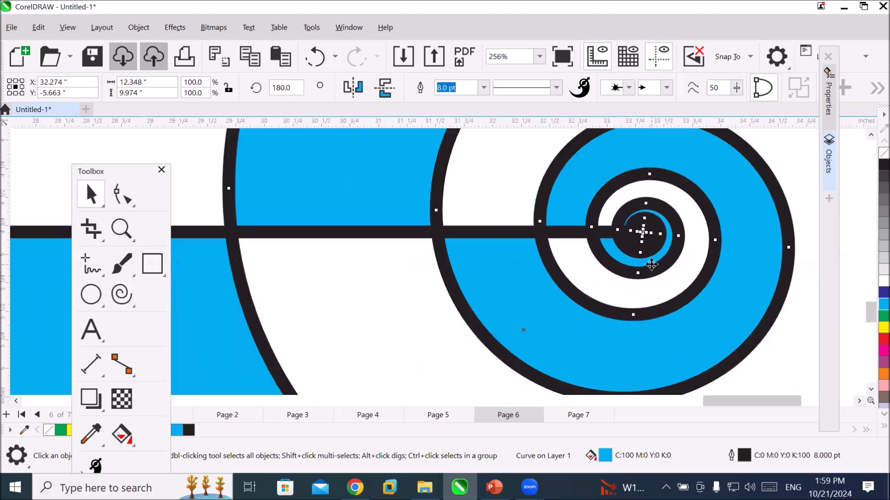
scroll(651, 264, "down", 4)
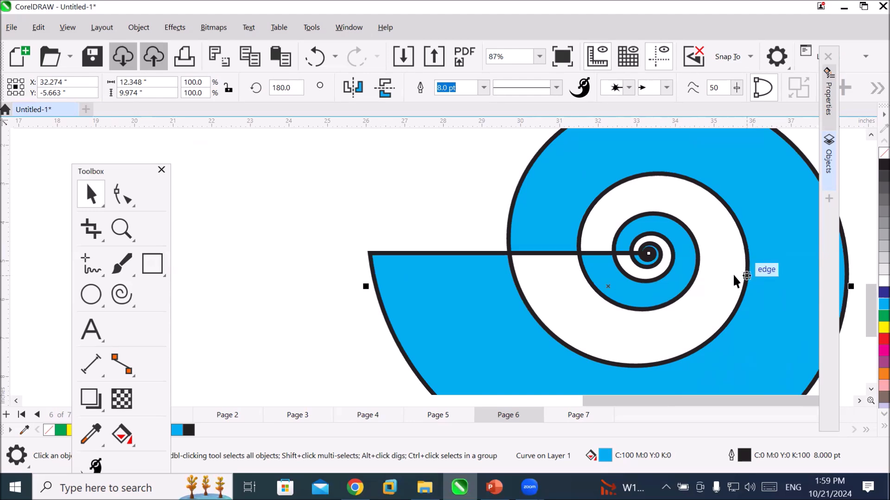
scroll(713, 315, "up", 1)
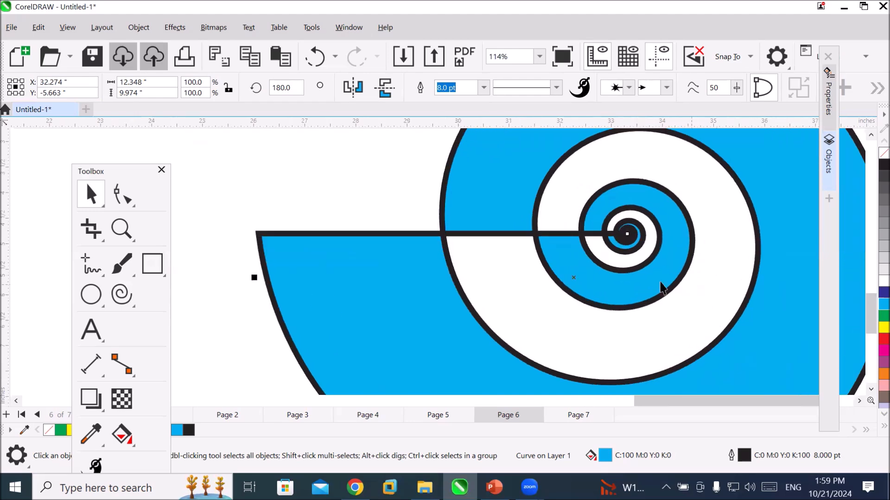
Activate the Smart Fill tool and set its fill colour to red with CMYK 2, 100, 100, 0.
left_click(117, 169)
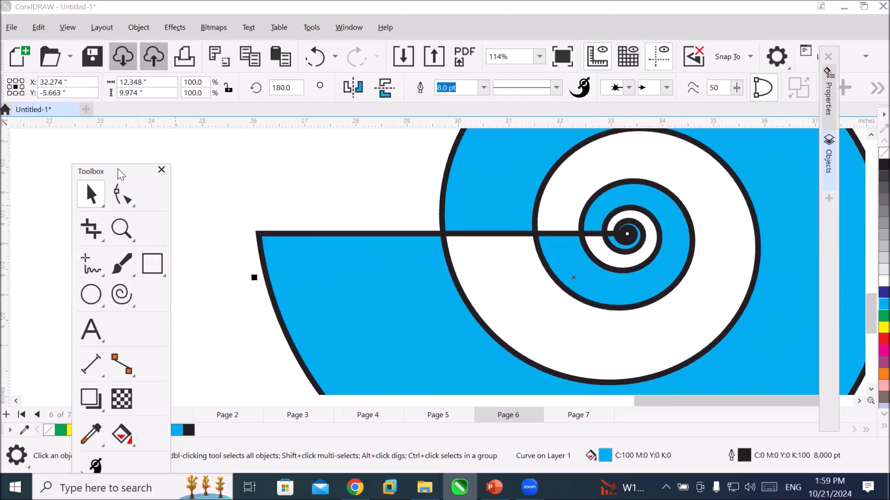
left_click_drag(121, 174, 169, 94)
left_click(181, 360)
left_click(195, 376)
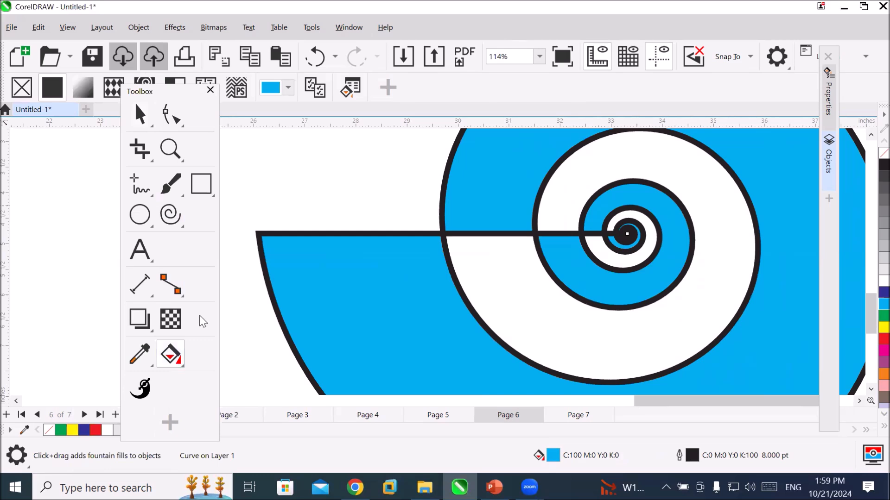
left_click(171, 363)
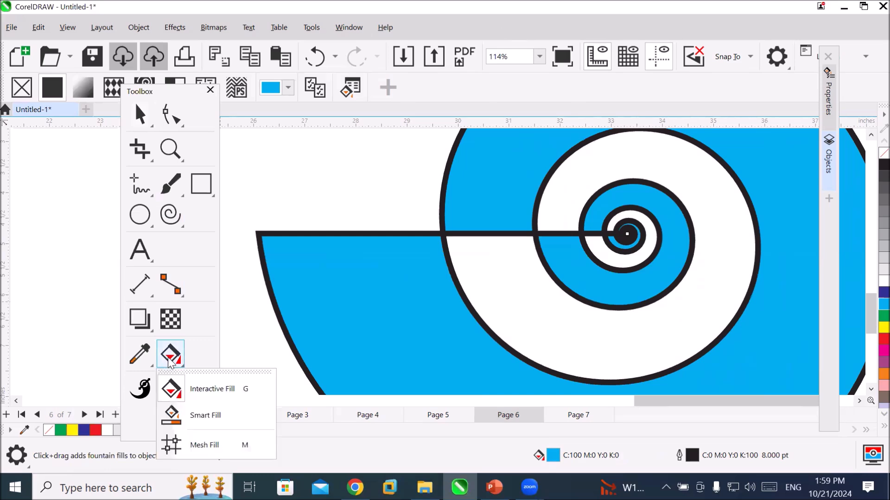
left_click(232, 424)
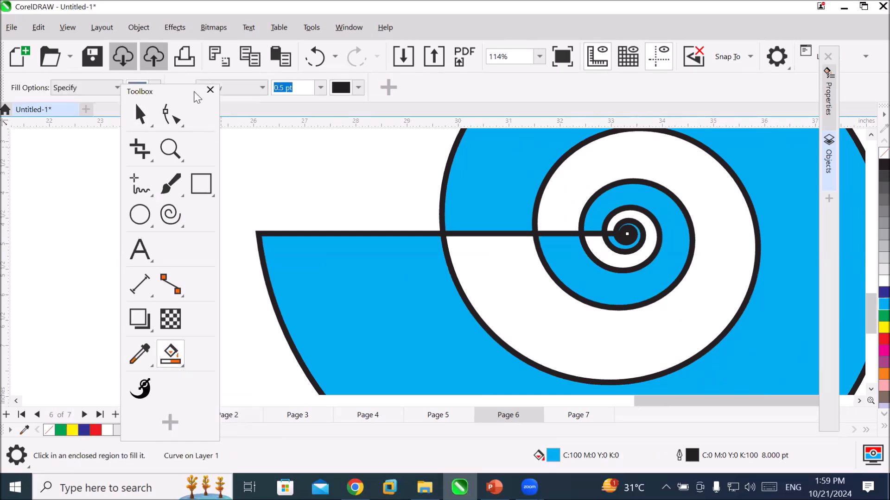
left_click_drag(183, 93, 144, 182)
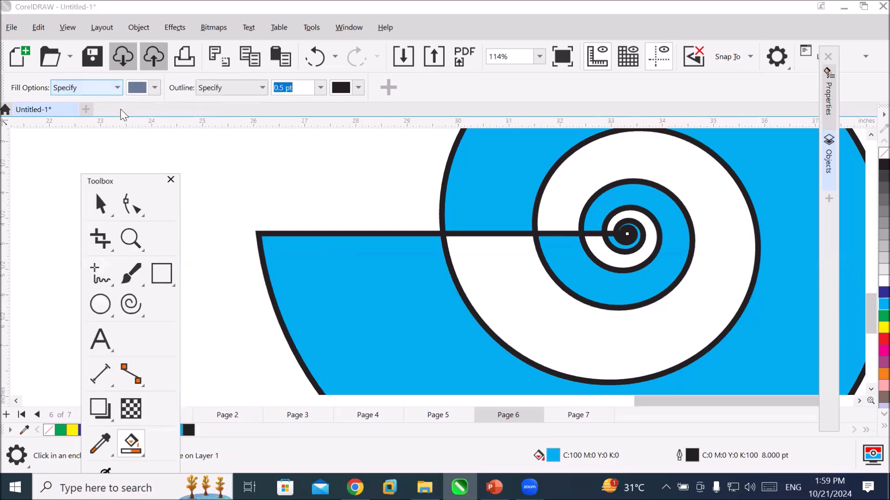
left_click(155, 87)
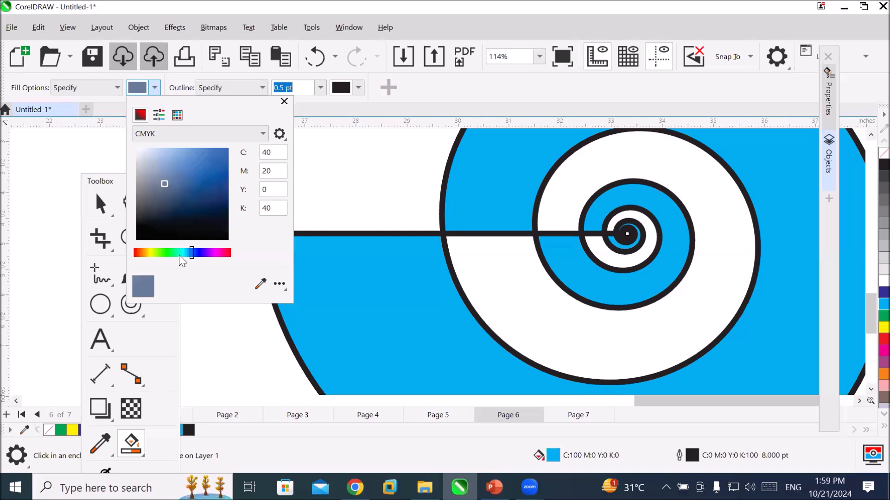
left_click(229, 252)
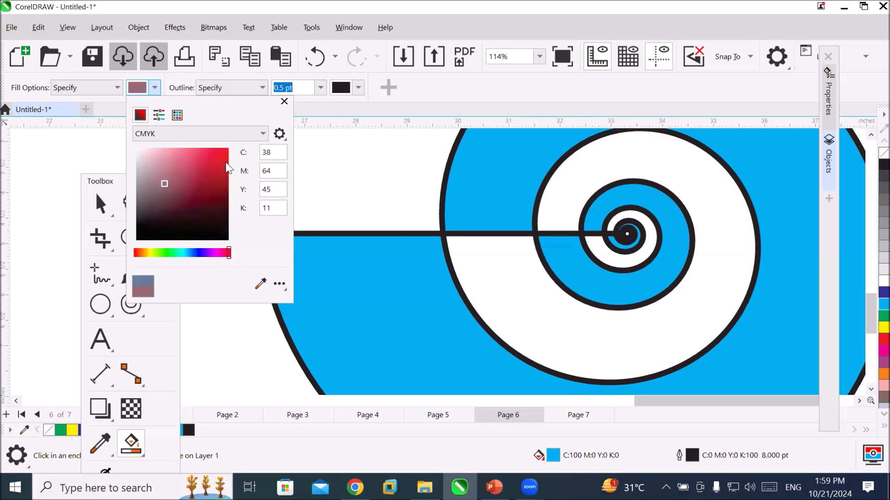
left_click(223, 162)
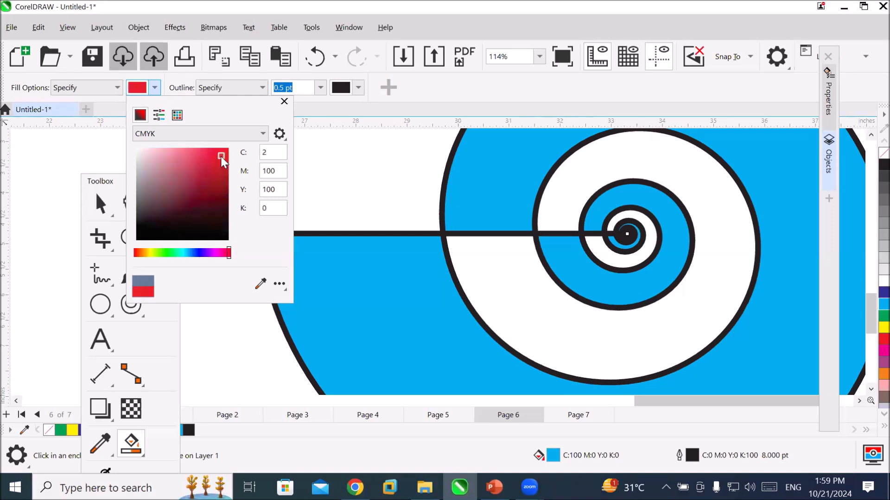
left_click(150, 88)
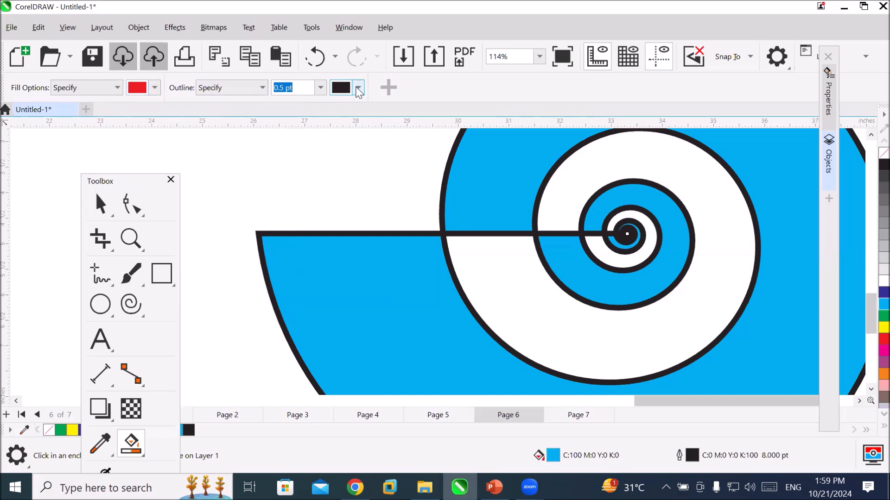
Set the Smart Fill outline colour to green with CMYK 66, 0, 100, 0.
left_click(358, 89)
left_click(374, 253)
left_click_drag(397, 155, 424, 152)
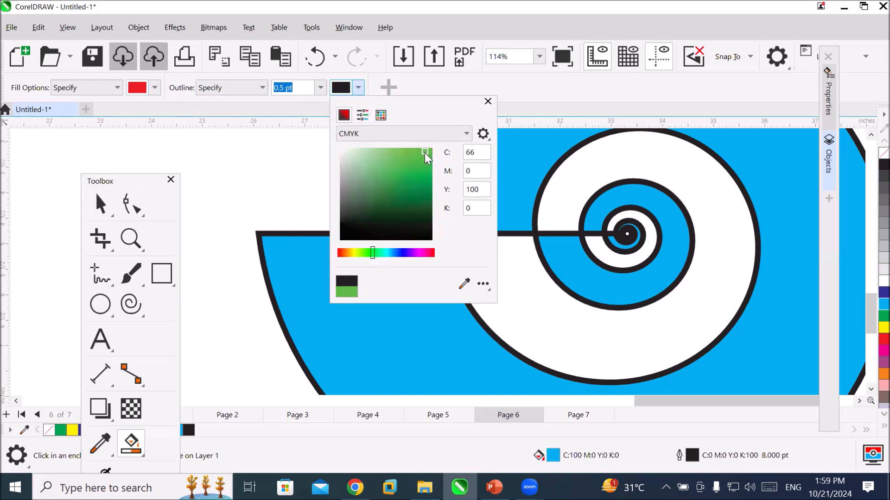
left_click(344, 89)
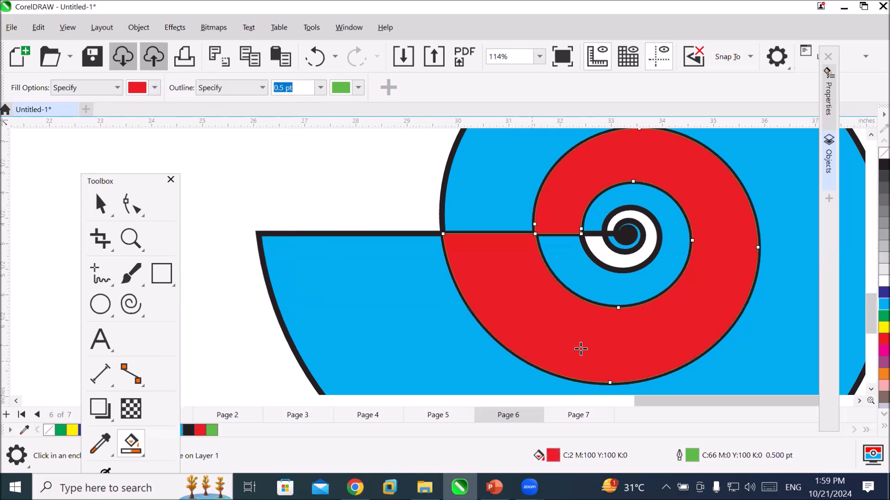
Smart-fill the empty white turns of the cyan spiral, including the small inner one.
scroll(650, 259, "up", 2)
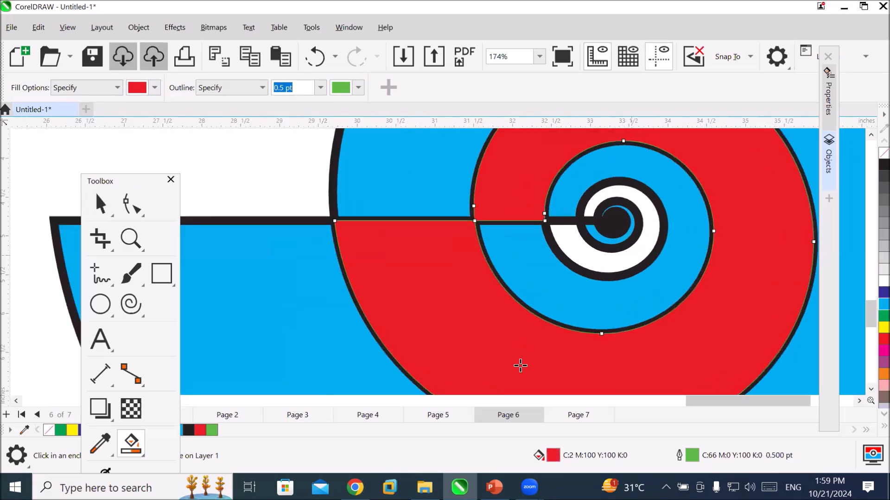
scroll(553, 340, "down", 1)
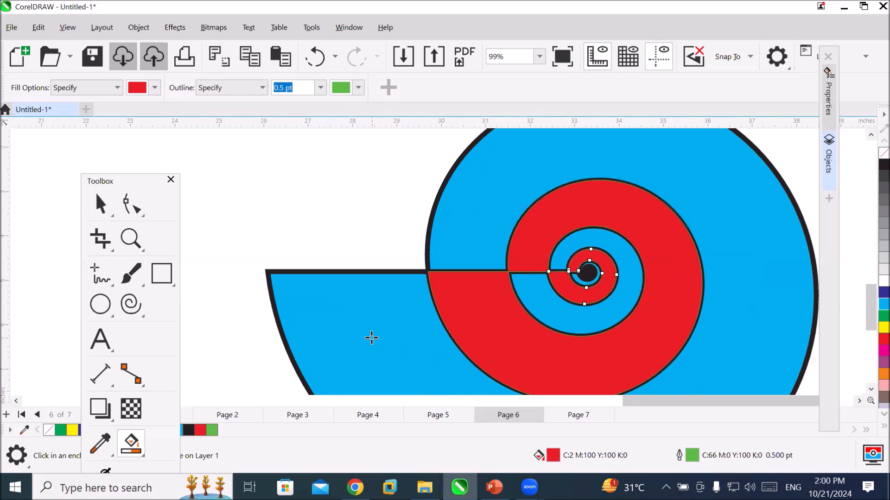
scroll(376, 332, "down", 1)
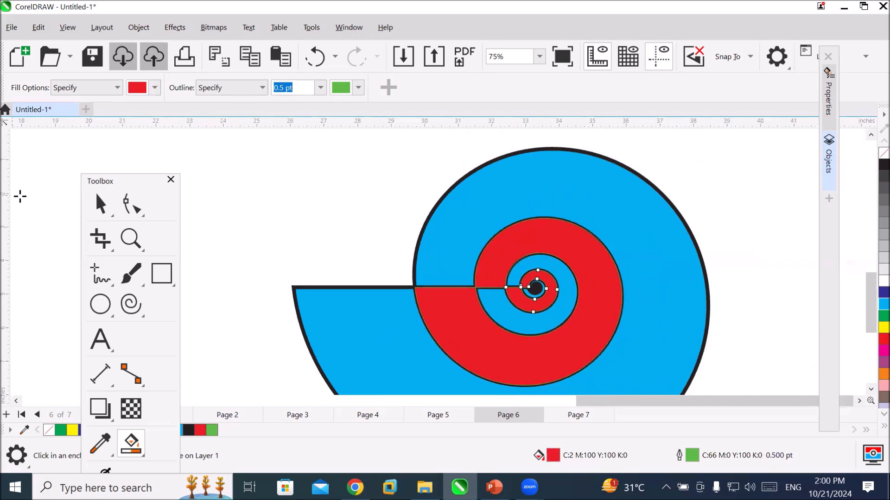
Move the large red piece off the cyan spiral to its upper left and the small red piece to its upper right.
left_click(101, 205)
left_click(505, 252)
left_click_drag(505, 252, 266, 169)
left_click_drag(546, 306, 755, 208)
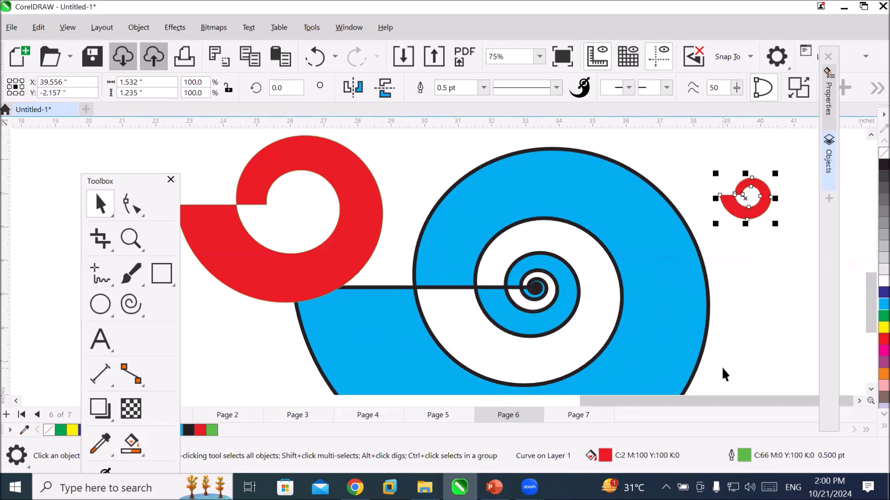
Shift the large red piece farther away from the cyan spiral and place the small red piece in the clear area above it.
scroll(396, 237, "up", 5)
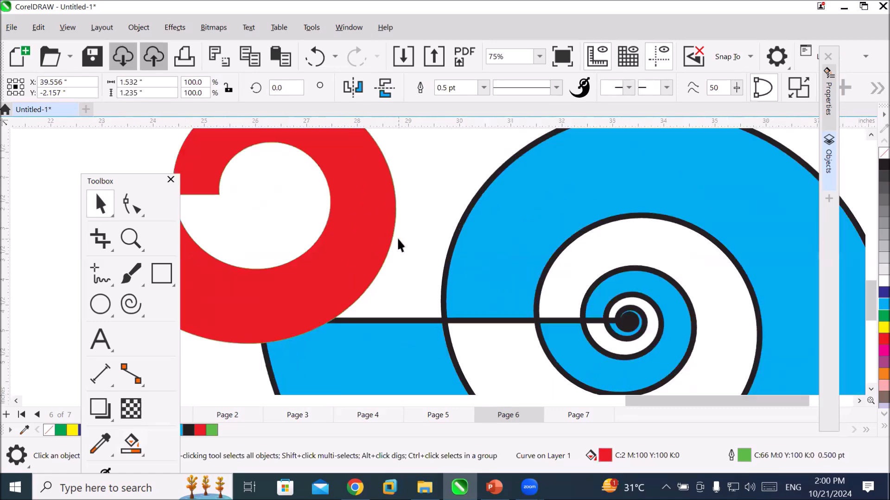
scroll(368, 303, "up", 4)
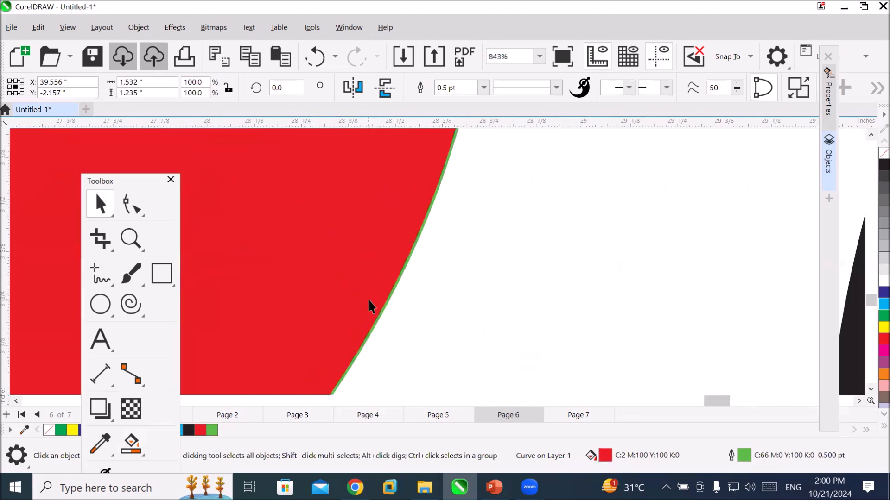
scroll(392, 314, "up", 2)
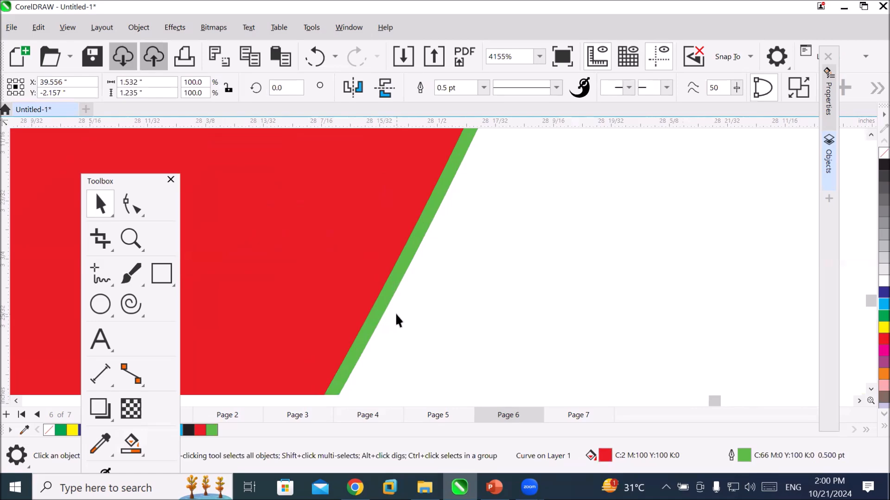
scroll(556, 334, "down", 5)
scroll(556, 332, "down", 6)
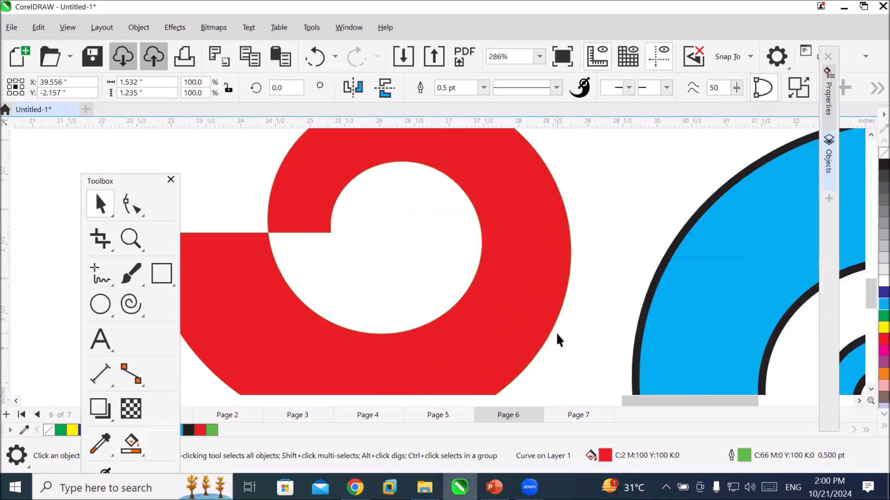
left_click_drag(460, 338, 330, 326)
left_click_drag(799, 310, 529, 254)
Build a pattern two rows high and four columns wide from the small red piece using successive horizontally and vertically mirrored copies.
right_click(529, 254)
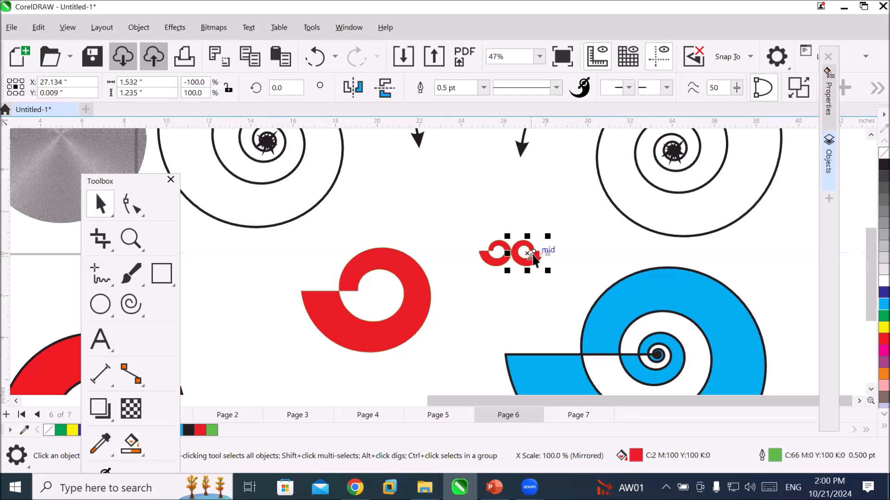
left_click_drag(470, 241, 586, 296)
left_click_drag(511, 271, 520, 230)
right_click(520, 231)
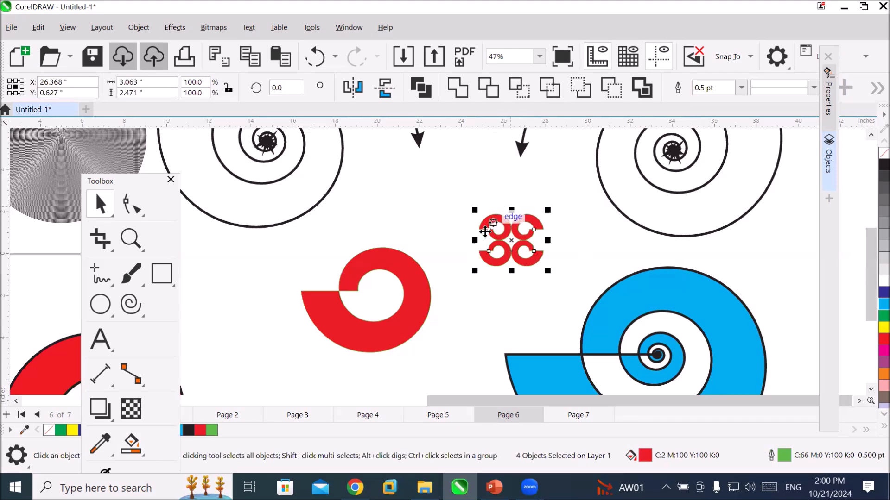
left_click_drag(475, 239, 561, 246)
right_click(560, 245)
left_click(549, 290)
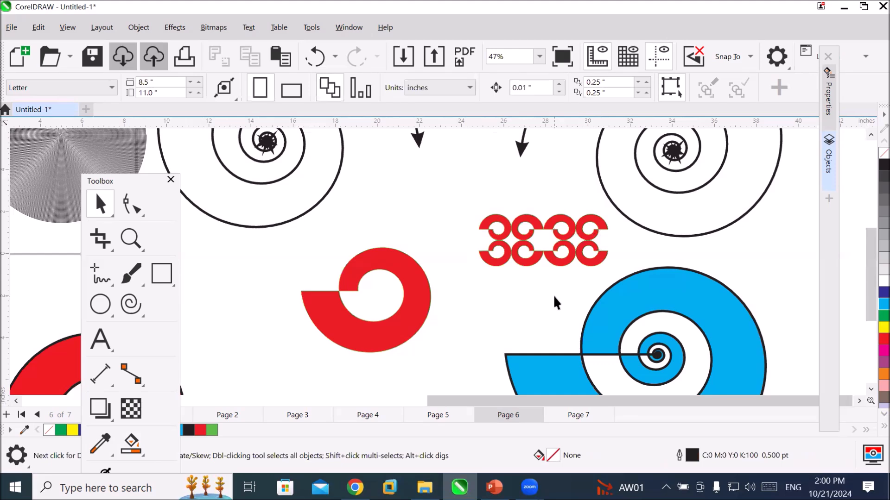
Examine the green outlines and the junctions between the mirrored red pieces up close.
scroll(507, 251, "up", 2)
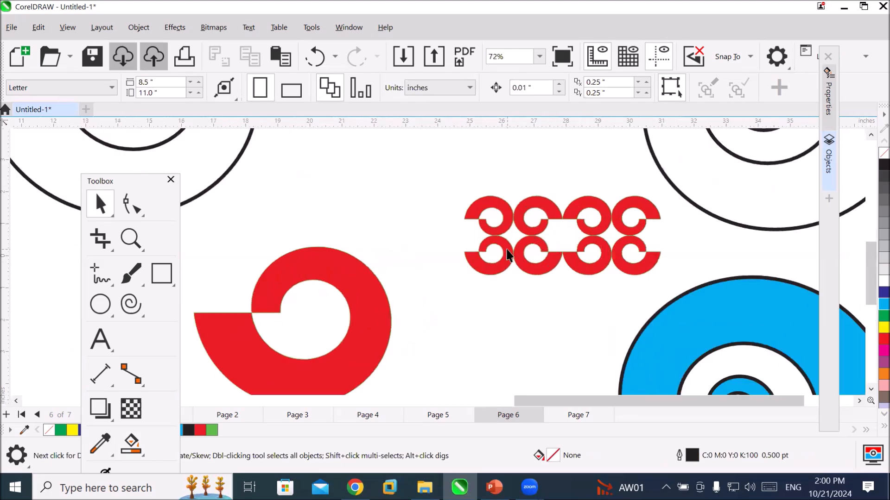
scroll(508, 248, "up", 9)
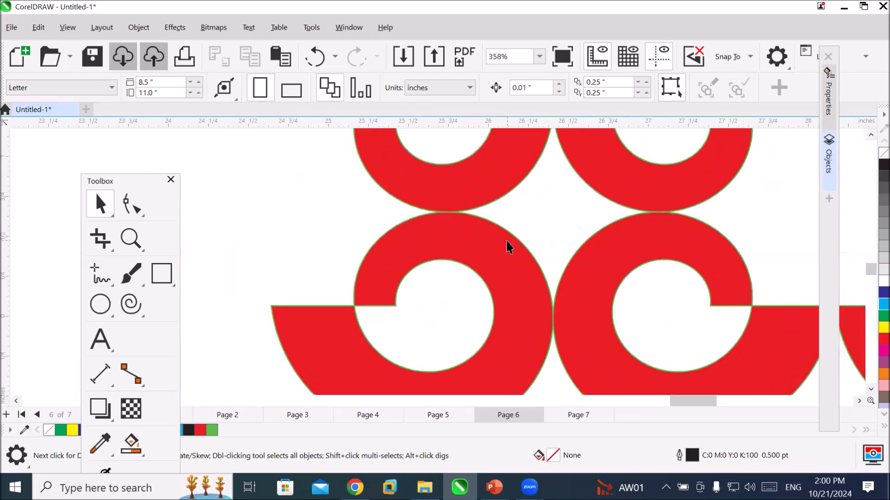
scroll(507, 248, "down", 1)
scroll(636, 295, "down", 4)
scroll(515, 209, "up", 11)
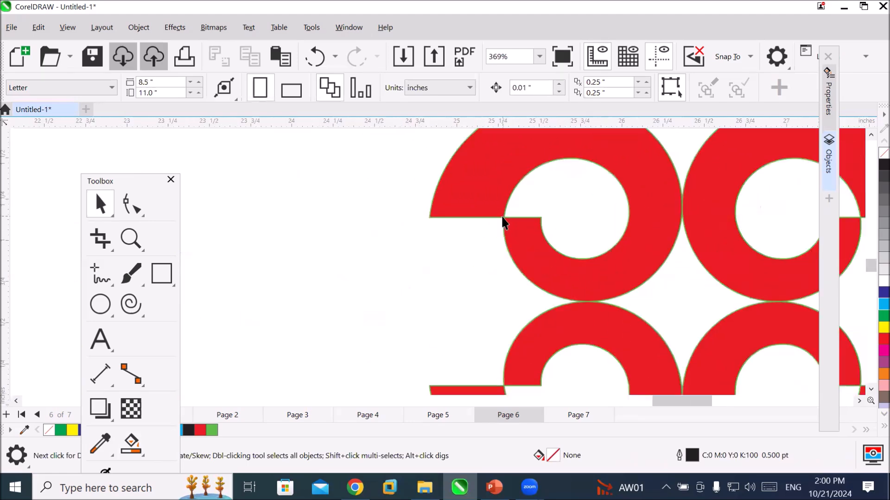
scroll(497, 231, "up", 2)
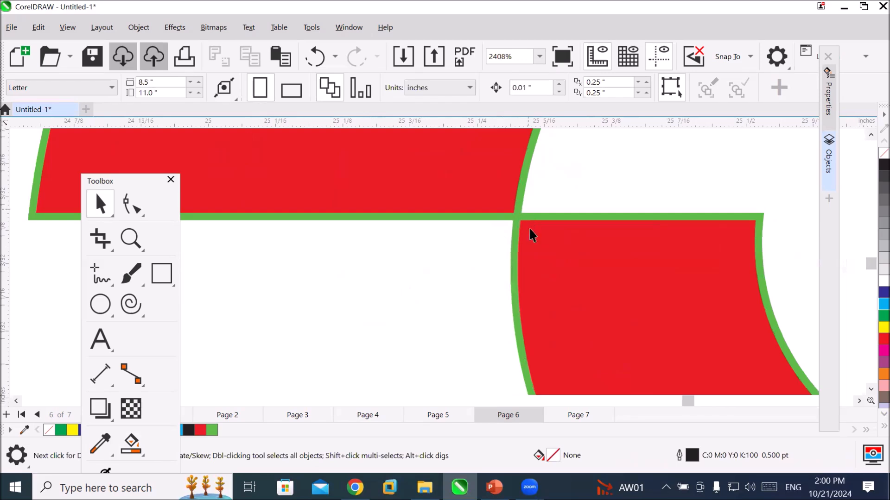
scroll(515, 230, "down", 8)
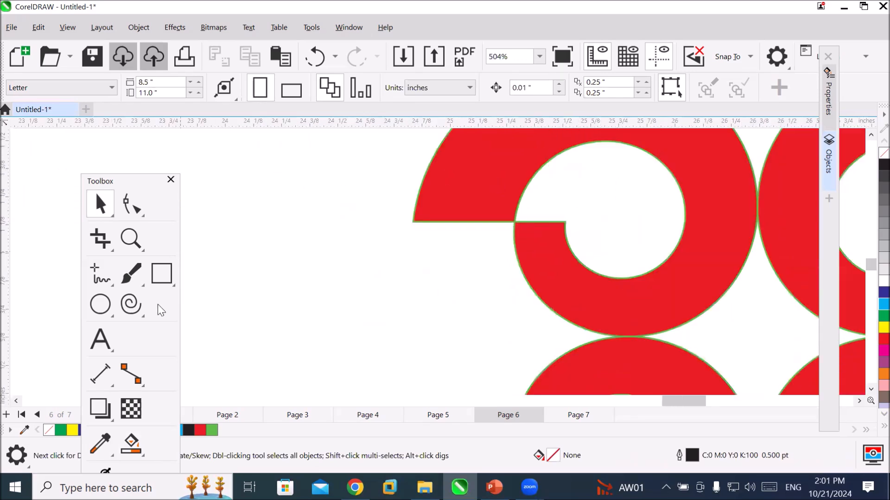
Set the Smart Fill colour to green with CMYK 62, 0, 91, 0.
left_click(131, 444)
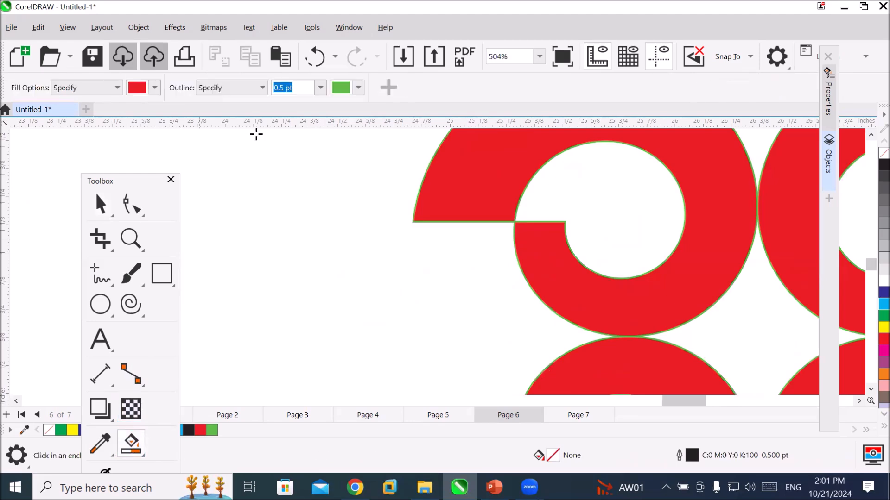
left_click(155, 88)
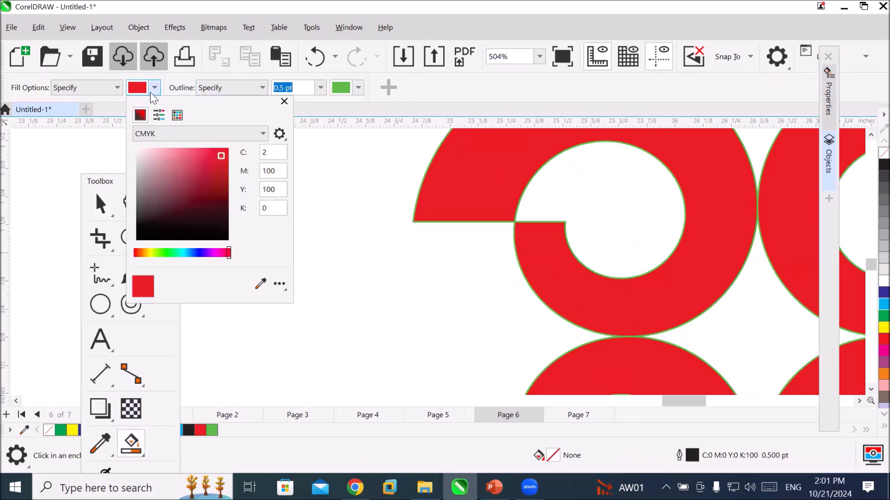
left_click(172, 253)
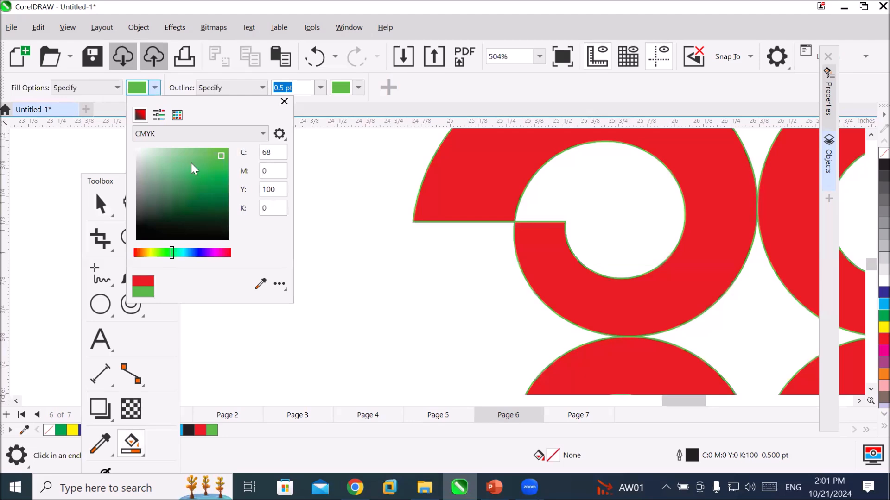
left_click(206, 151)
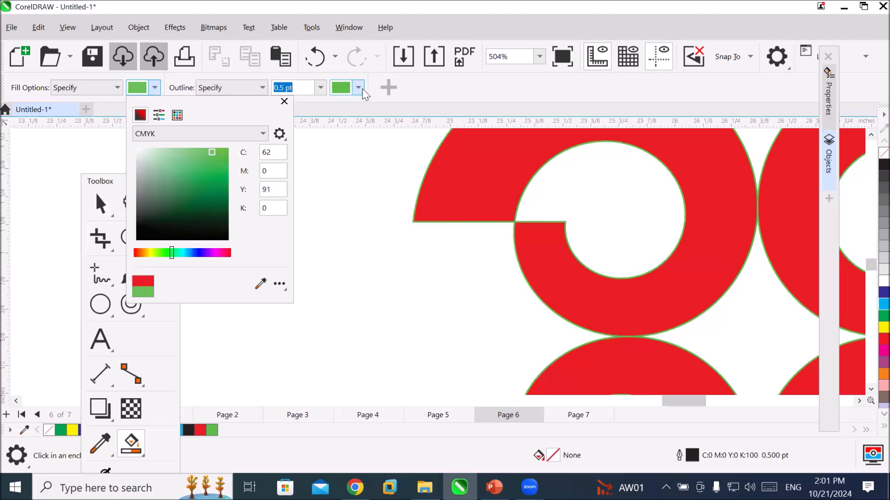
Set the Smart Fill outline to yellow with CMYK 14, 0, 100, 0 and fill the hollow centre of the pattern's upper-left red piece.
left_click(363, 92)
left_click(361, 91)
left_click(353, 252)
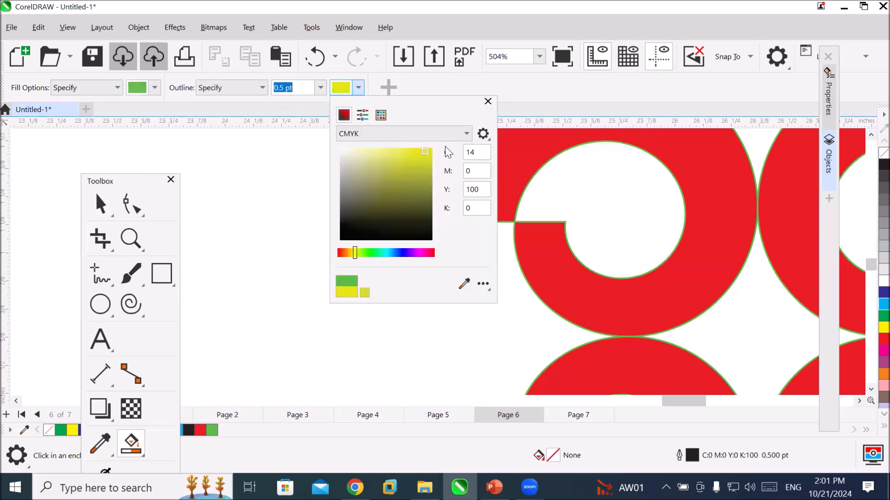
left_click(607, 189)
left_click(606, 189)
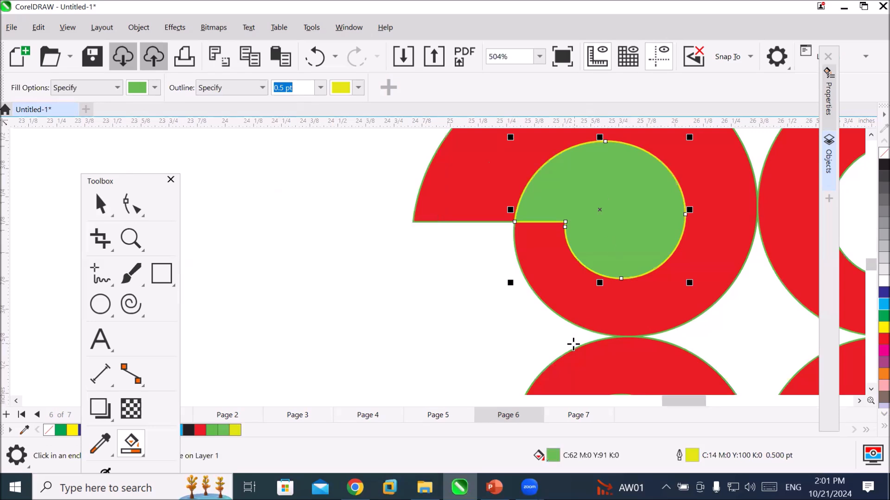
Move the green centre shape out of the red piece to the empty area left of the pattern.
left_click(106, 213)
left_click(441, 290)
left_click_drag(575, 219, 287, 301)
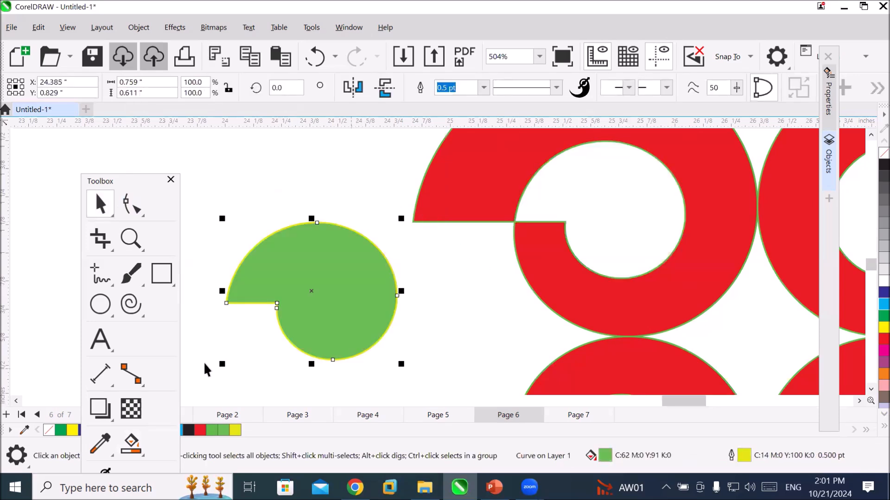
left_click(623, 299)
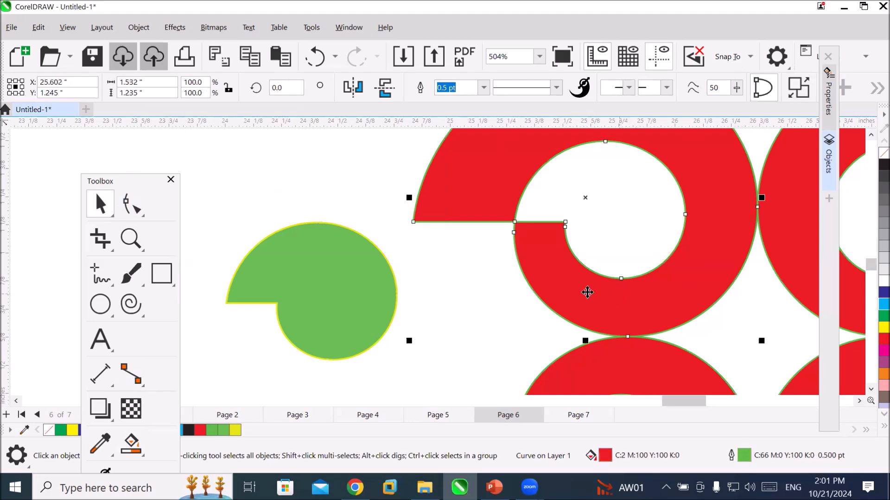
Set the Smart Fill colour to yellow-green with CMYK 25, 0, 100, 0.
left_click(132, 443)
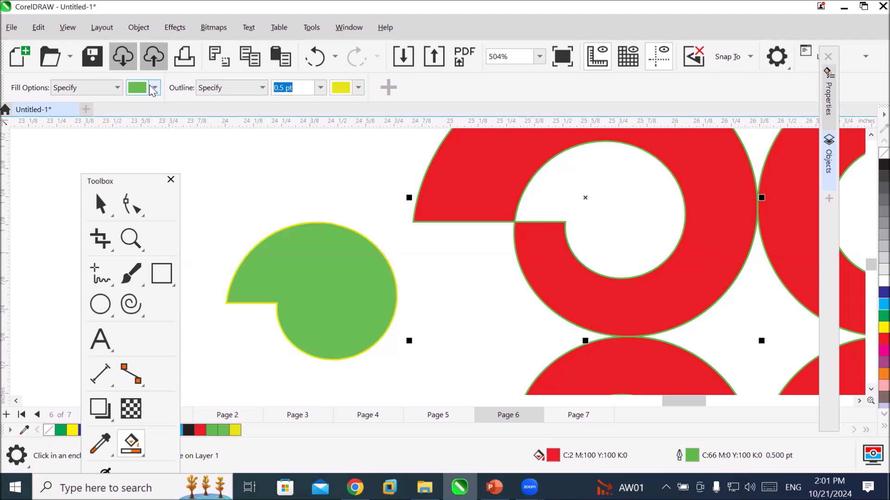
left_click(155, 88)
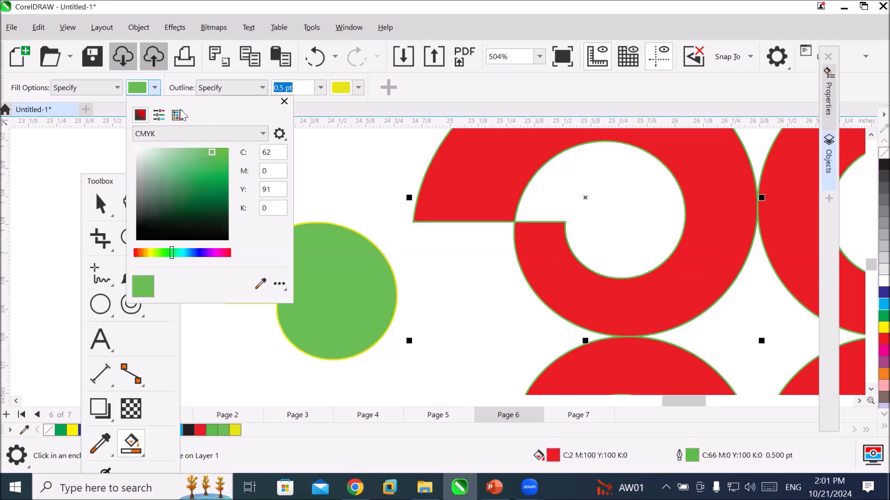
left_click(153, 254)
left_click(221, 153)
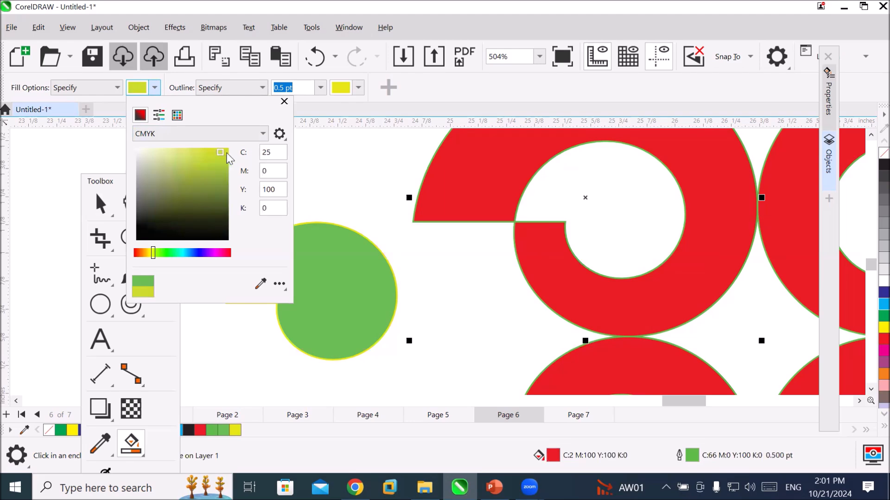
Set the Smart Fill outline to blue with CMYK 89, 82, 0, 0 and fill the upper-left red piece's hollow centre.
left_click(359, 90)
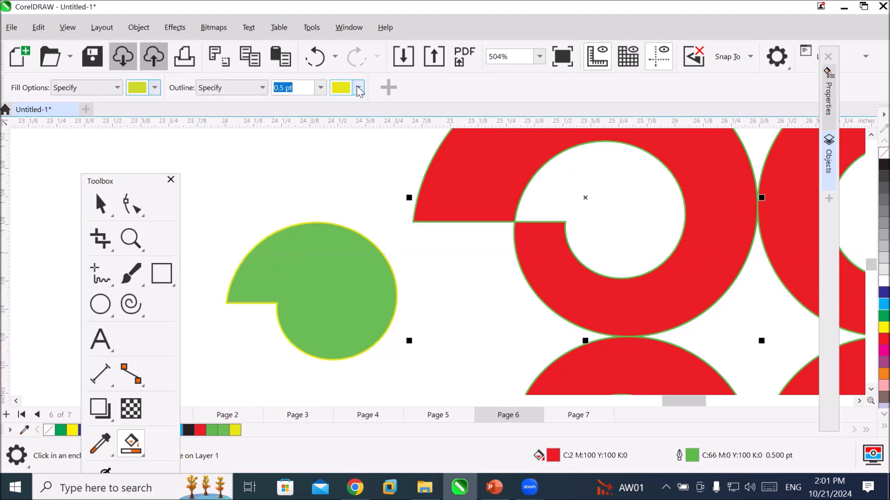
left_click(359, 90)
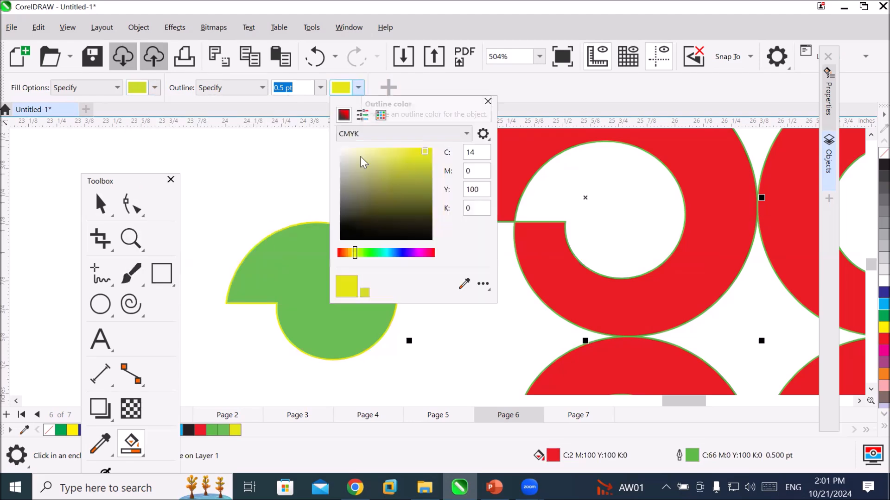
left_click(407, 253)
left_click_drag(424, 151, 429, 153)
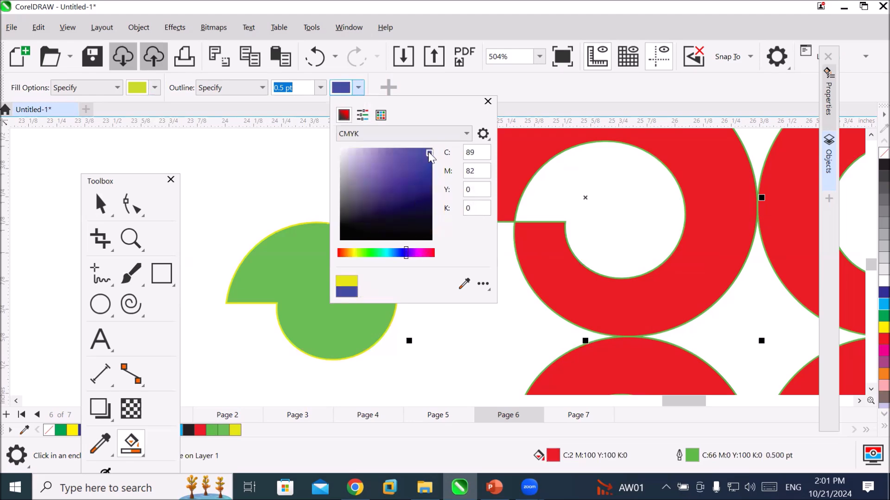
left_click(639, 212)
left_click(638, 210)
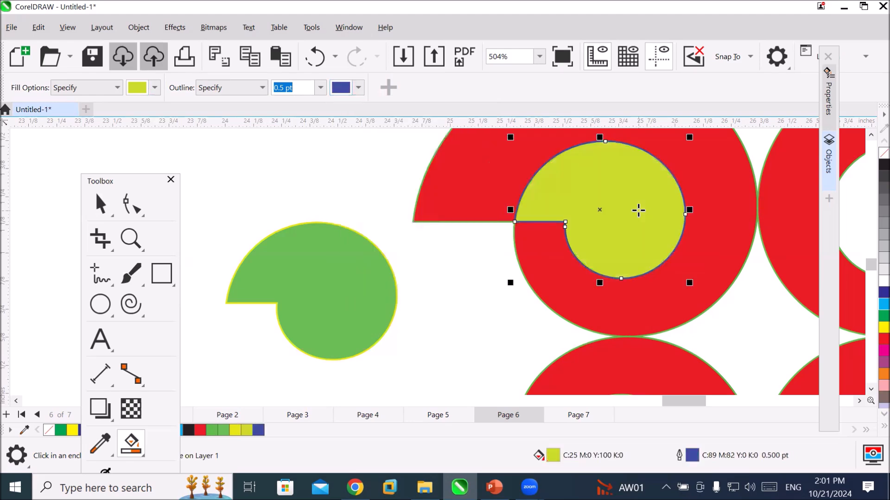
Move the yellow-green centre shape out of the red piece to the empty area above and left of the green shape.
scroll(637, 210, "down", 1)
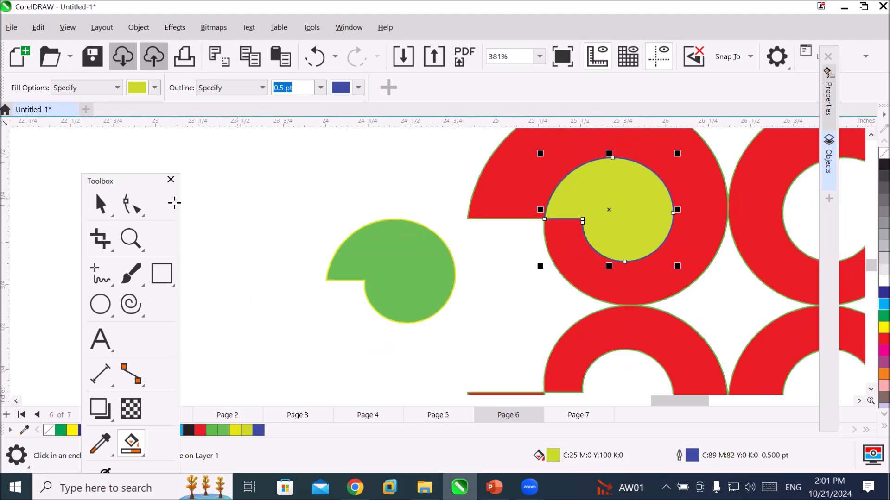
left_click(100, 204)
key("space")
left_click_drag(640, 217, 320, 200)
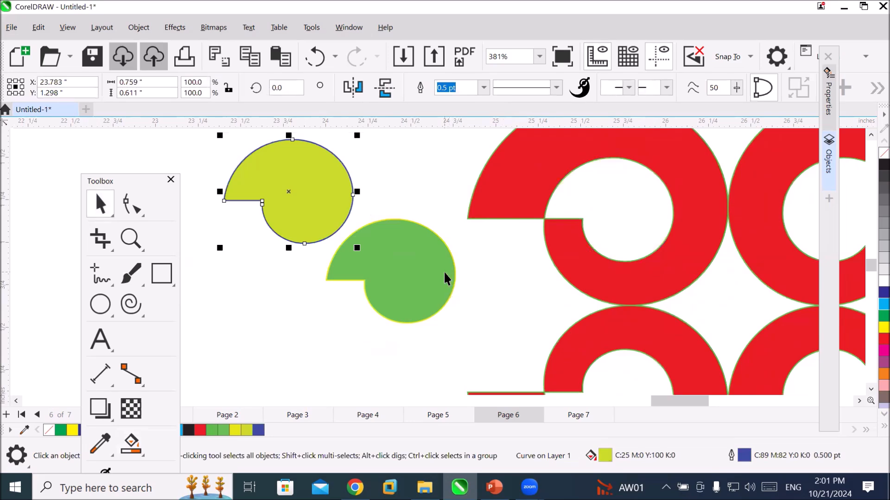
Smart Fill the four-pointed gap enclosed by the four leftmost red pieces with the yellow-green colour and blue outline.
scroll(695, 328, "up", 4)
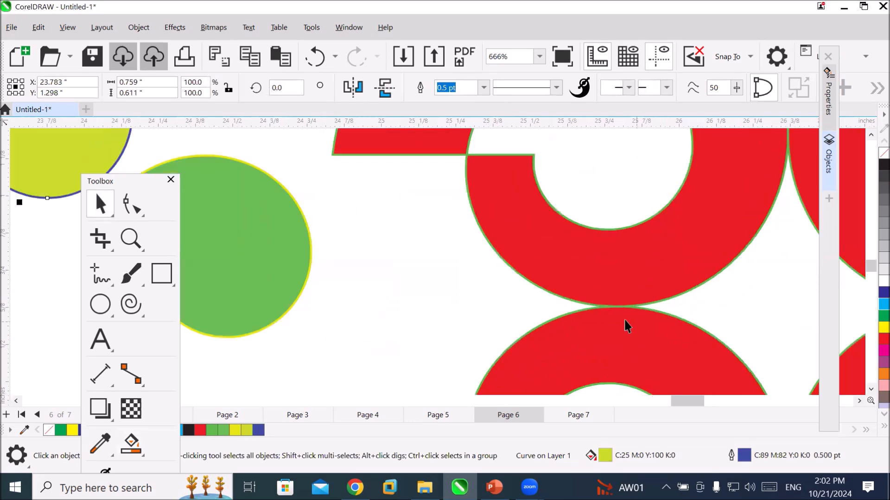
scroll(623, 318, "down", 4)
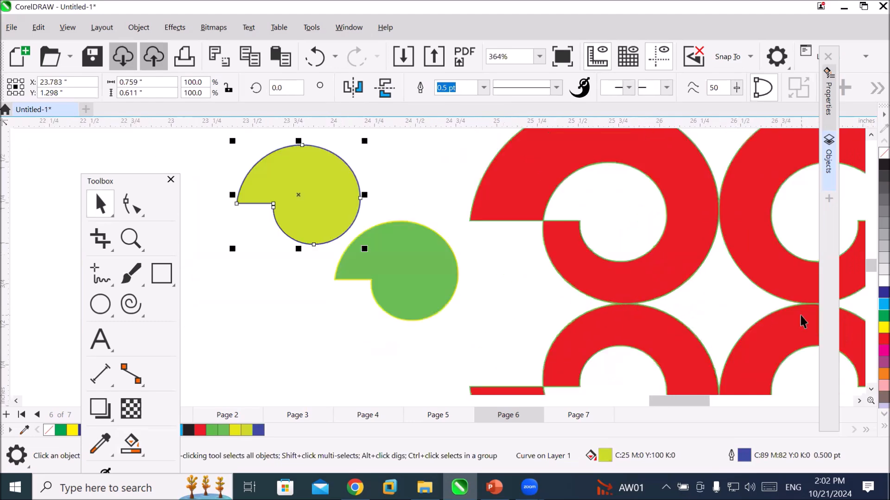
left_click(859, 402)
left_click(859, 402)
left_click(859, 402)
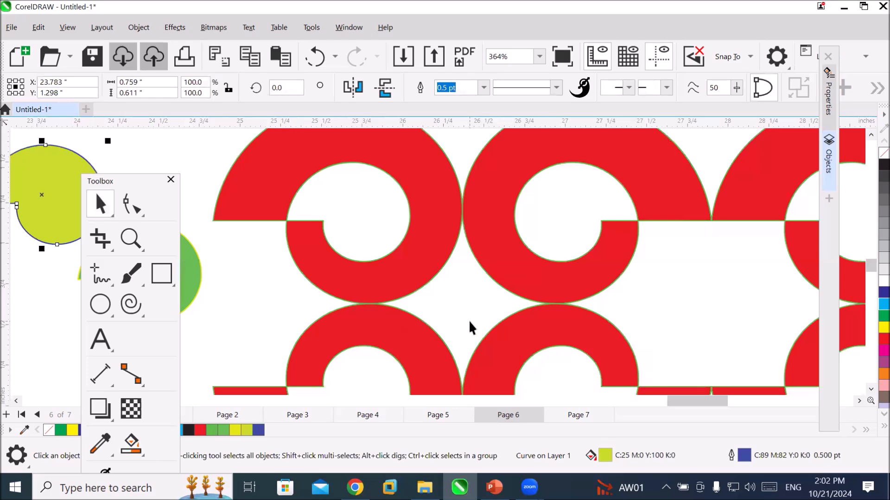
left_click(130, 444)
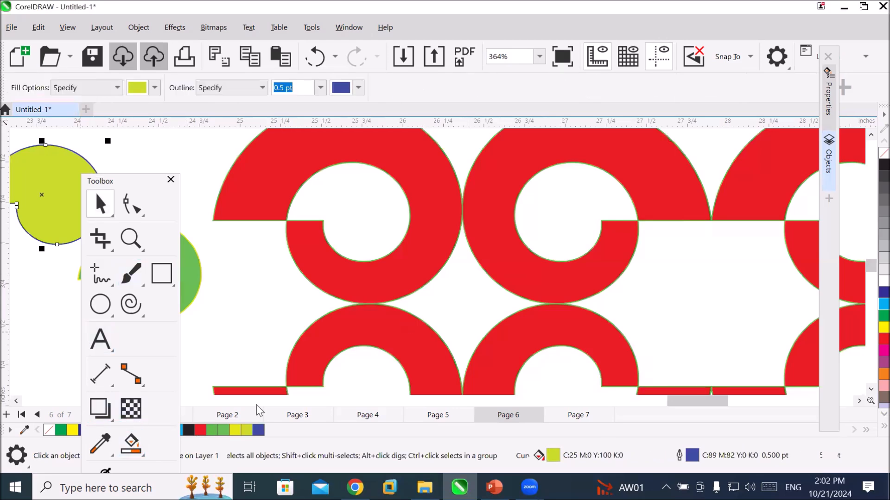
left_click(462, 292)
scroll(503, 371, "down", 3)
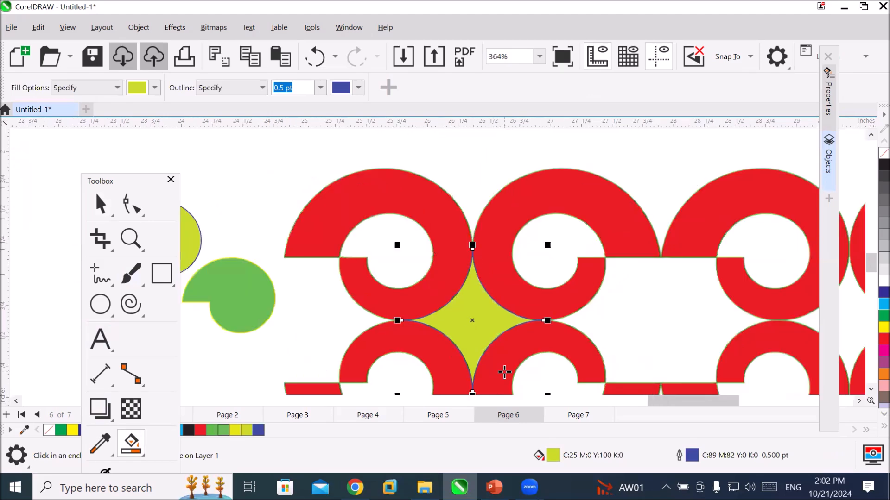
Move the yellow-green star out of the gap to the empty area above and left of the red pattern.
left_click(101, 207)
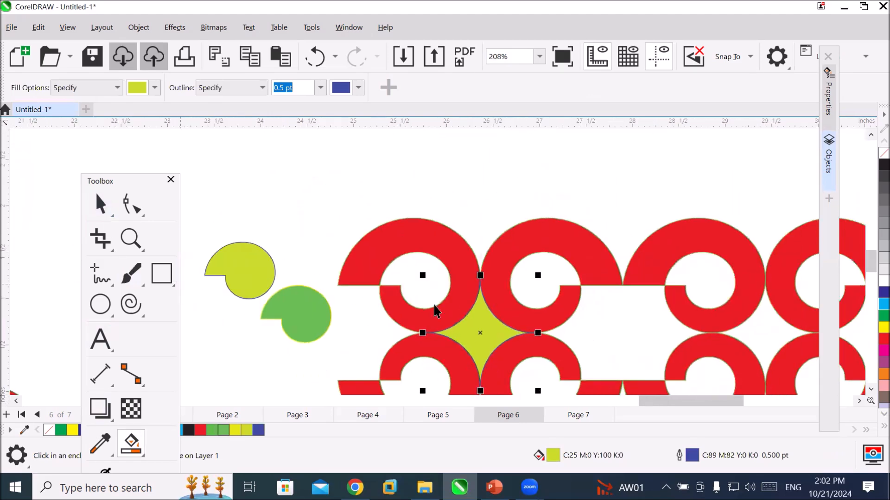
left_click_drag(479, 327, 313, 188)
scroll(402, 301, "down", 1)
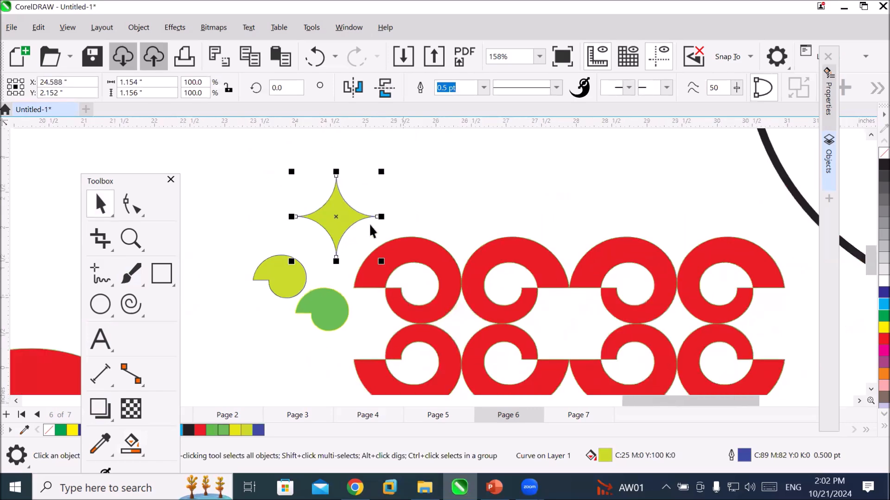
Duplicate the star sideways and then the pair upwards to form a two-by-two grid of touching stars above the red pattern.
left_click_drag(343, 217, 430, 184)
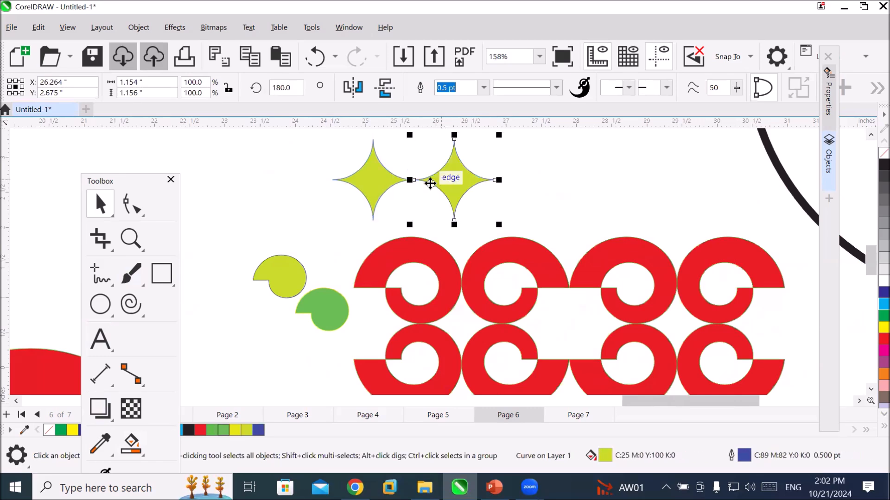
scroll(430, 183, "down", 2)
left_click_drag(356, 150, 427, 162)
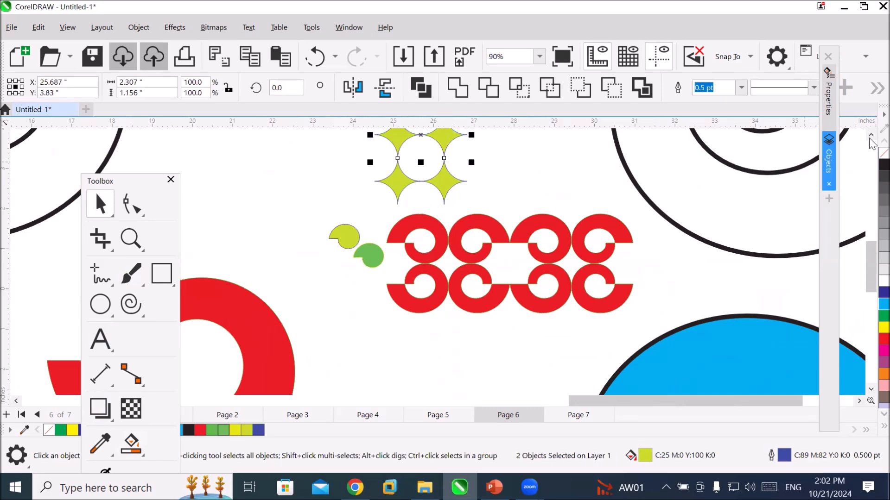
left_click(870, 136)
left_click(870, 136)
left_click(870, 136)
left_click(870, 135)
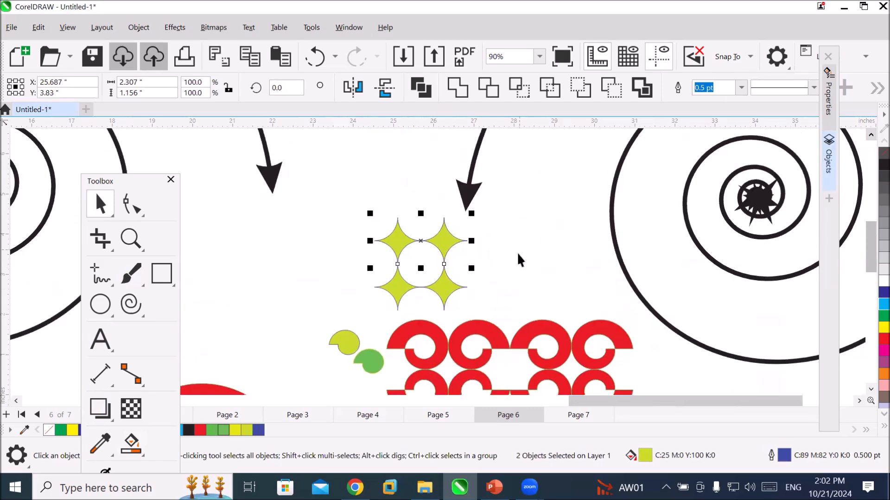
left_click(434, 283)
scroll(435, 281, "up", 5)
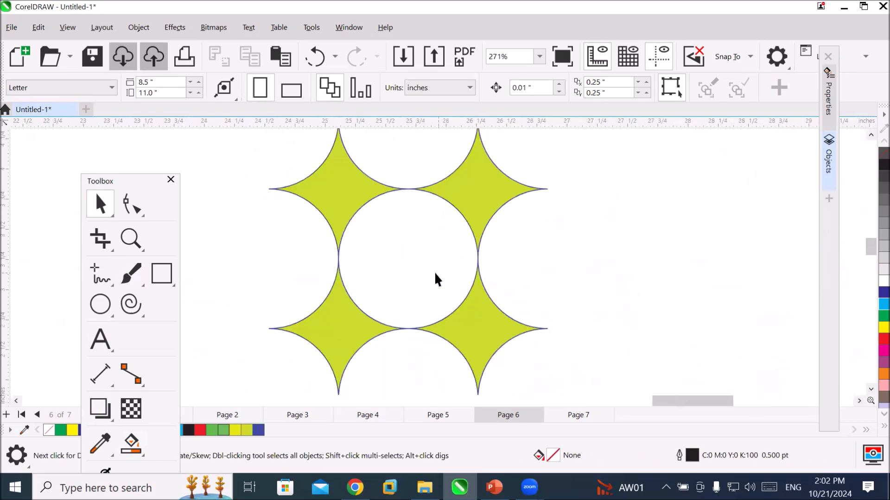
scroll(436, 280, "up", 2)
scroll(405, 262, "down", 2)
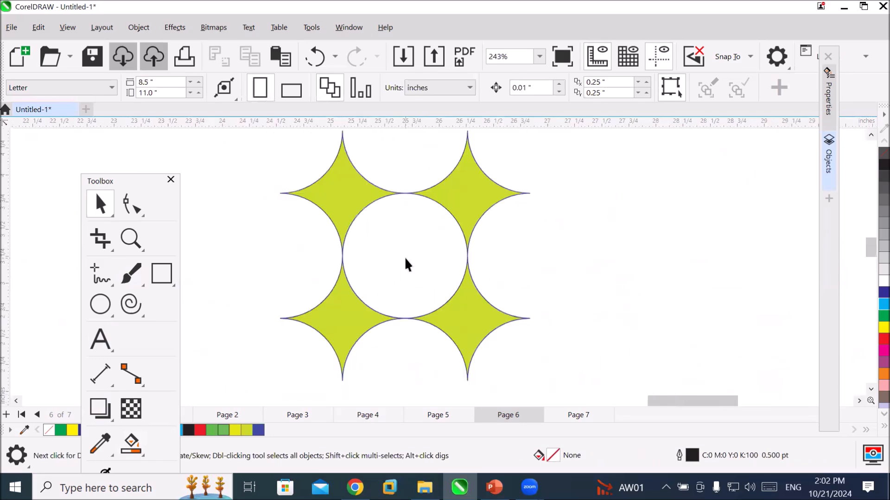
scroll(406, 265, "down", 3)
Move the grid's upper-right star to the empty area on its right and set its rotation centre at its lower tip.
left_click(426, 225)
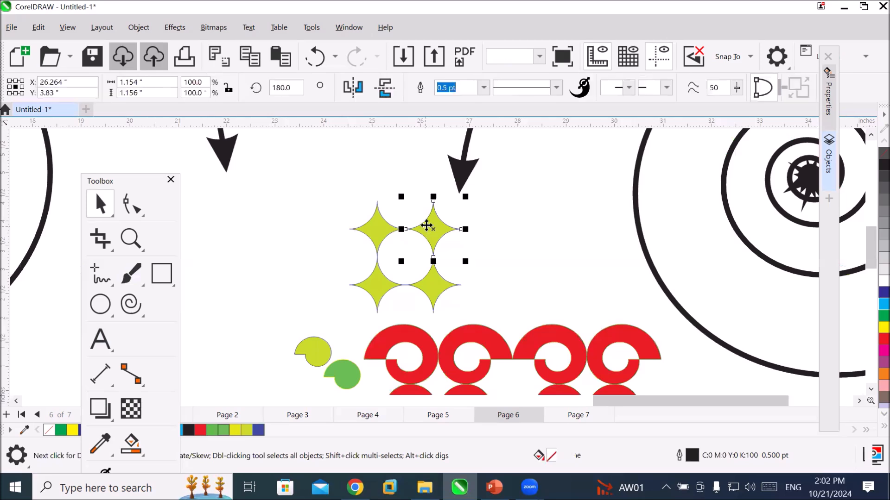
left_click_drag(433, 222, 561, 175)
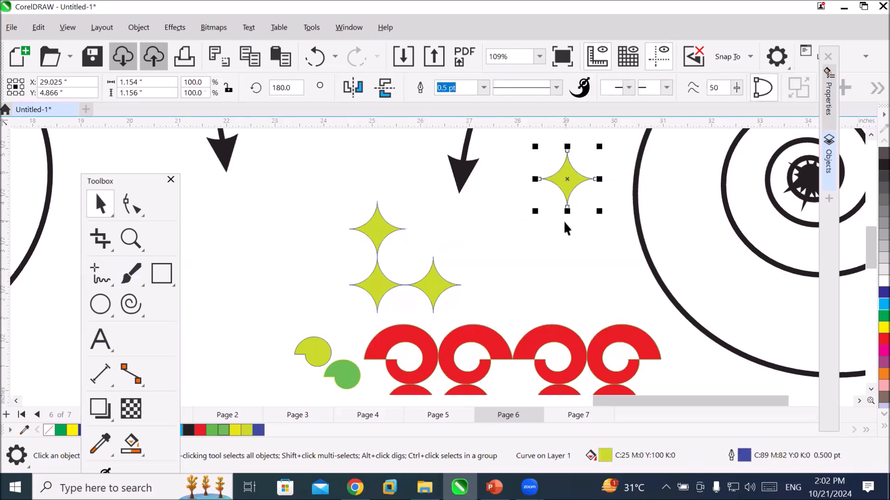
left_click(564, 180)
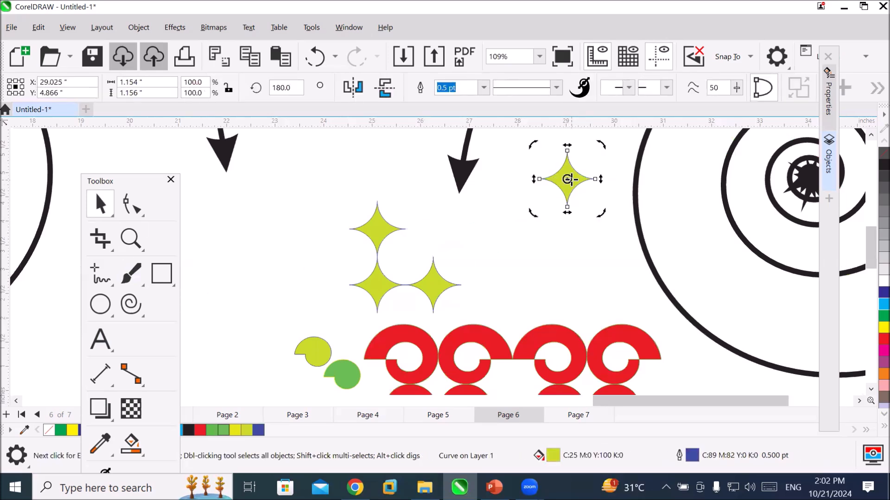
left_click_drag(566, 179, 566, 209)
Make a copy of the star rotated 30° about its lower tip and repeat it until twelve stars form a full rosette.
left_click_drag(599, 142, 561, 147)
key("ctrl+r")
key("ctrl+r")
key("ctrl+r")
key("ctrl+r")
key("ctrl+r")
key("ctrl+r")
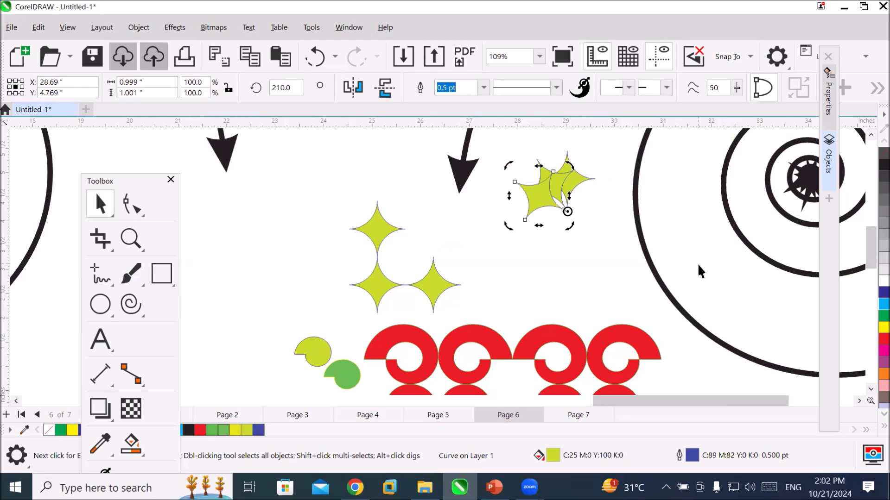
key("ctrl+r")
key("ctrl+r")
key("ctrl+r")
key("ctrl+r")
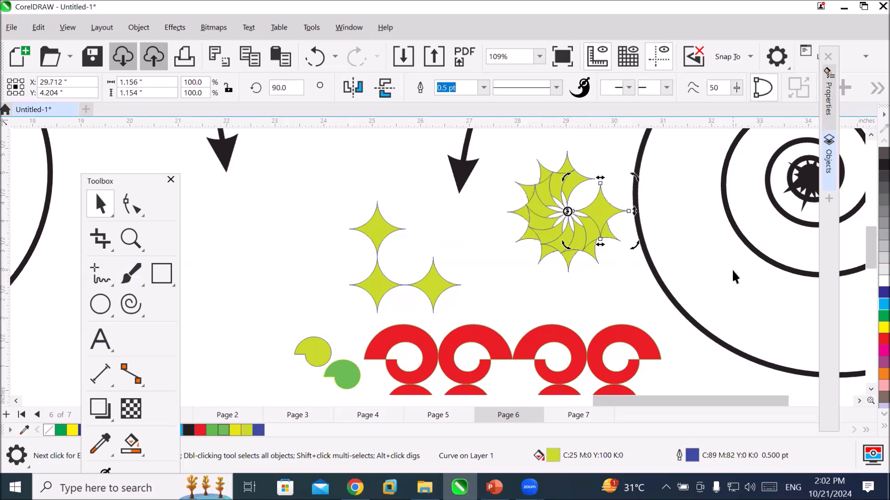
left_click(583, 290)
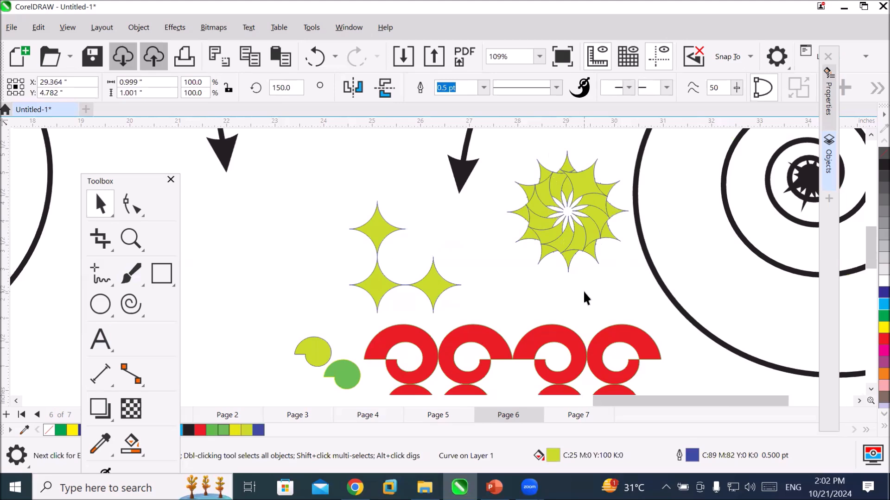
Set the Smart Fill colour to a red of C:0 M:100 Y:70 K:0.
scroll(598, 212, "up", 3)
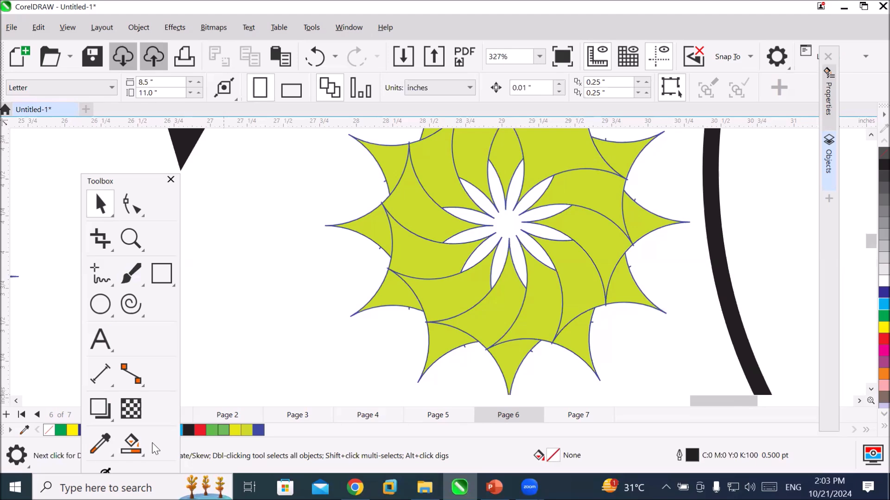
scroll(465, 159, "up", 1)
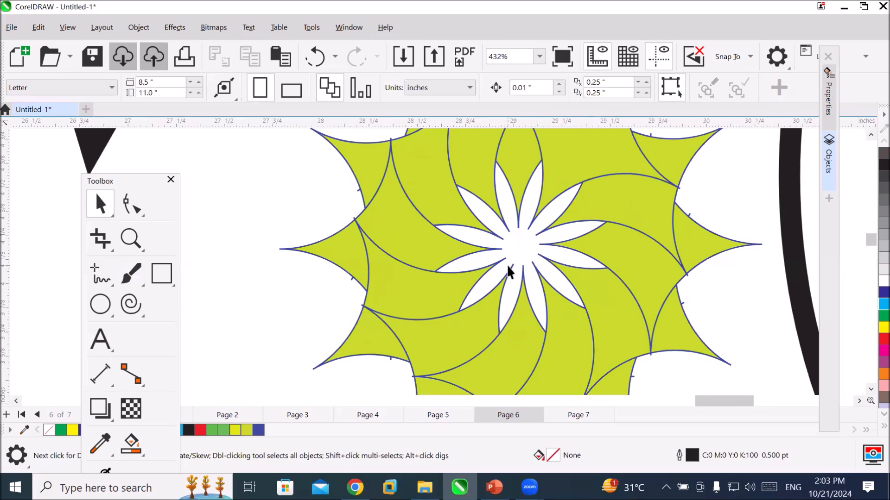
scroll(509, 271, "down", 3)
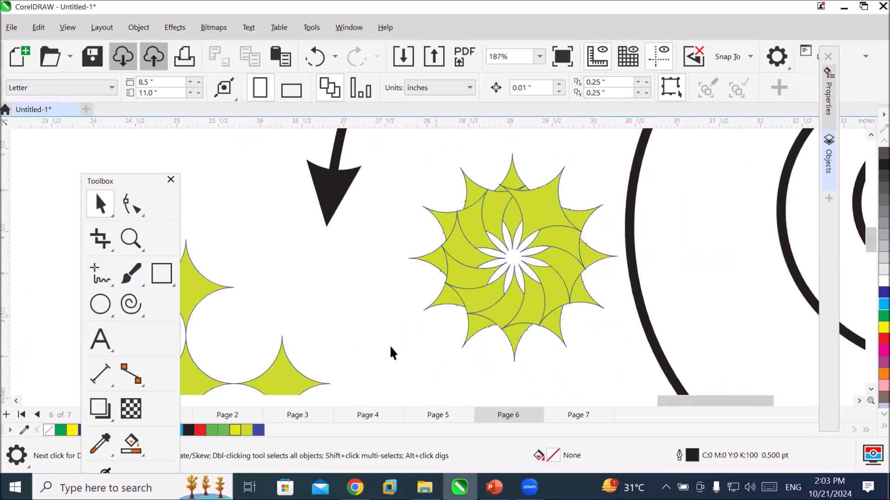
left_click(128, 444)
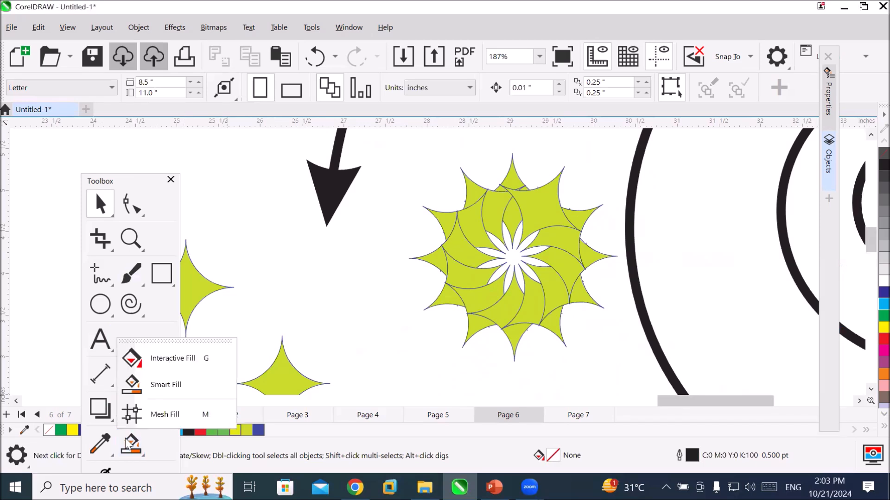
left_click(128, 444)
left_click(138, 440)
left_click(139, 440)
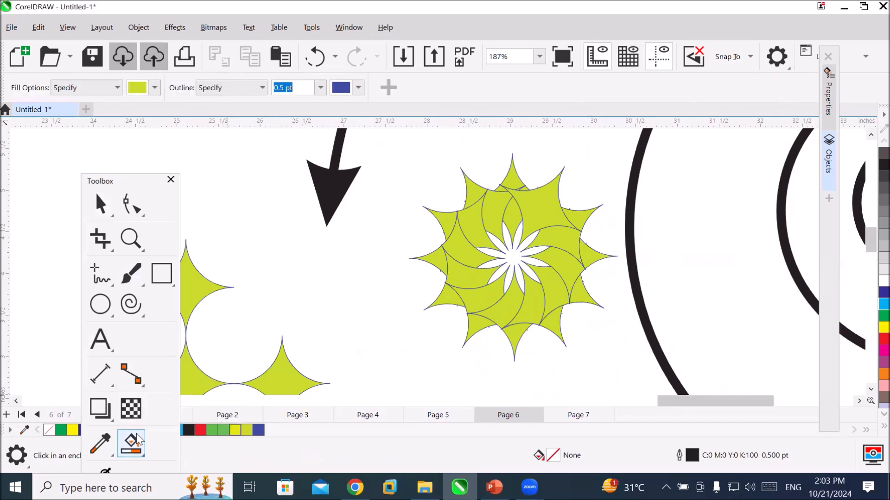
left_click(130, 445)
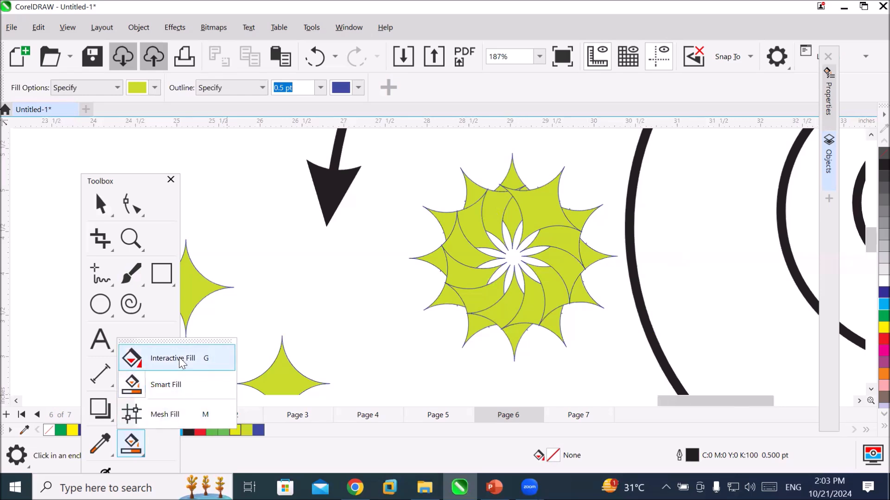
left_click(165, 385)
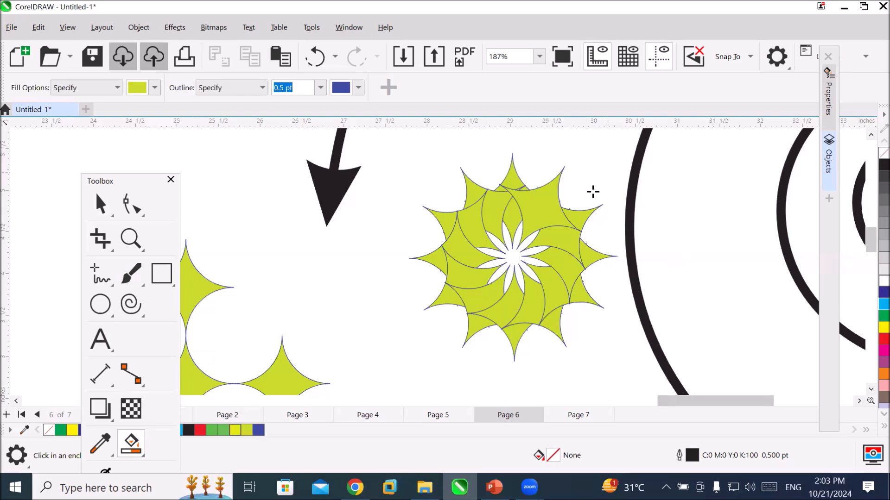
scroll(590, 191, "up", 1)
scroll(578, 199, "up", 1)
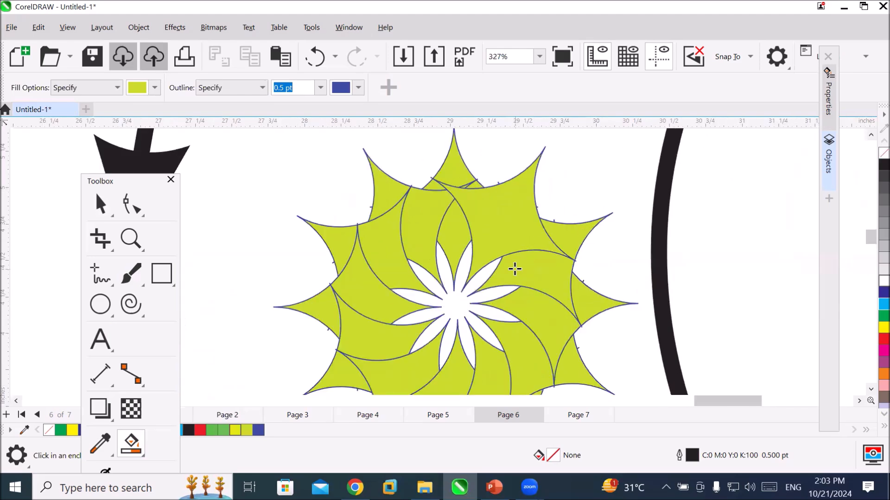
left_click(155, 88)
left_click(228, 254)
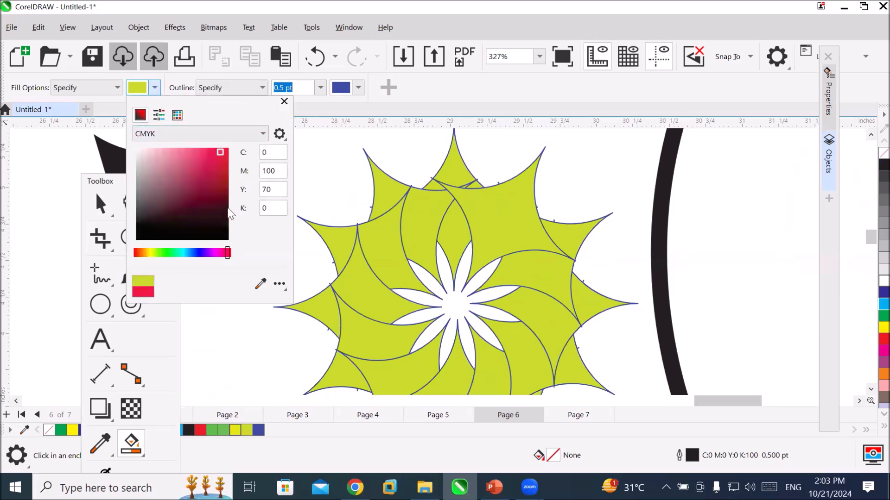
left_click(284, 101)
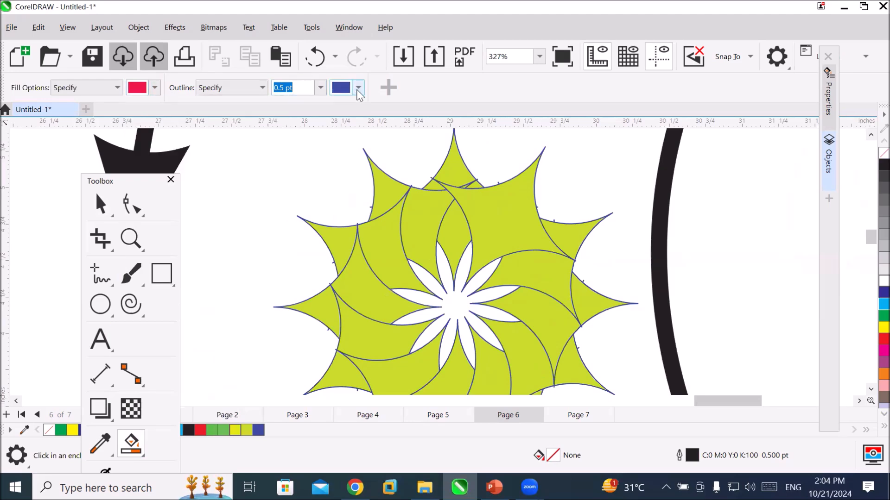
Set the Smart Fill outline to an orange-yellow of C:4 M:24 Y:100 K:0 with a width of 3.0 pt.
left_click(358, 88)
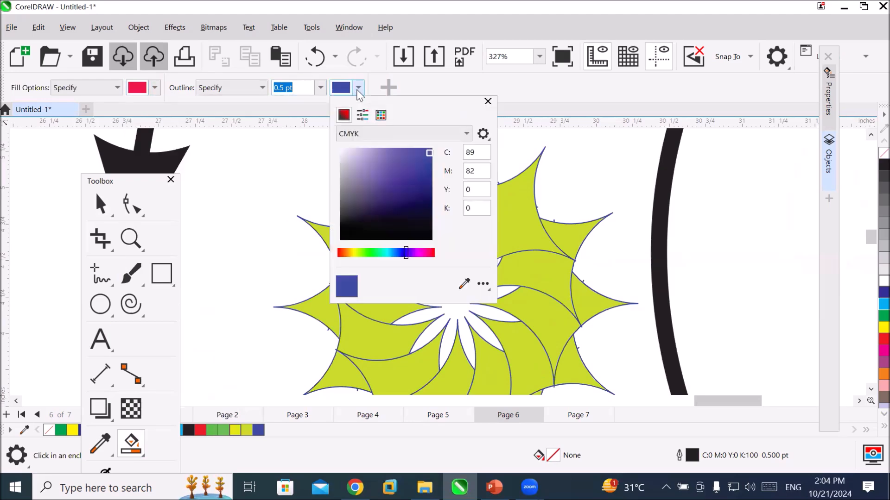
left_click(350, 254)
left_click(423, 151)
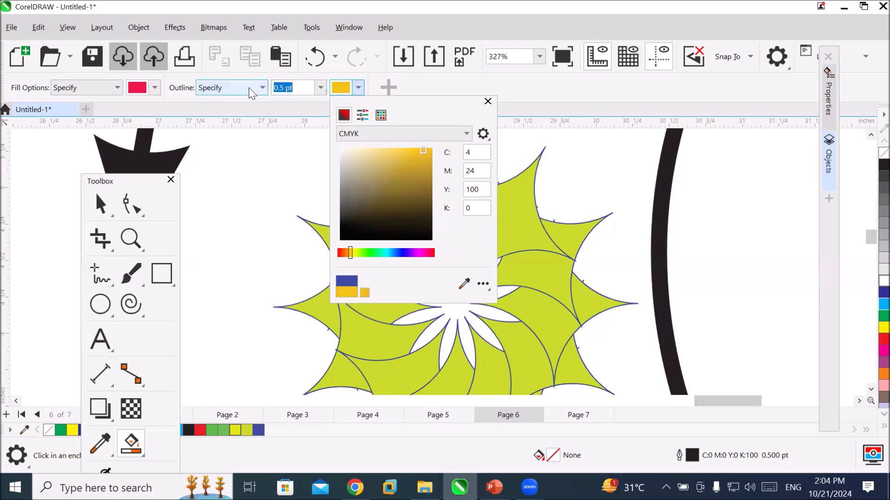
left_click(271, 109)
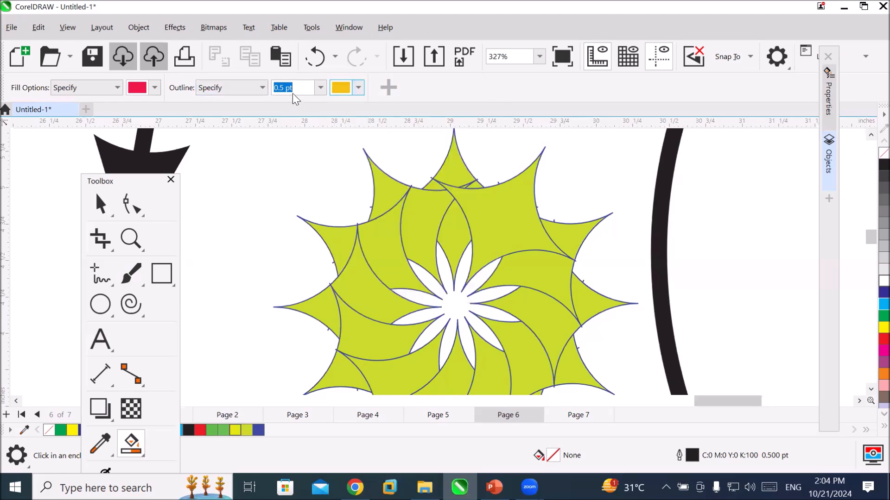
left_click(322, 88)
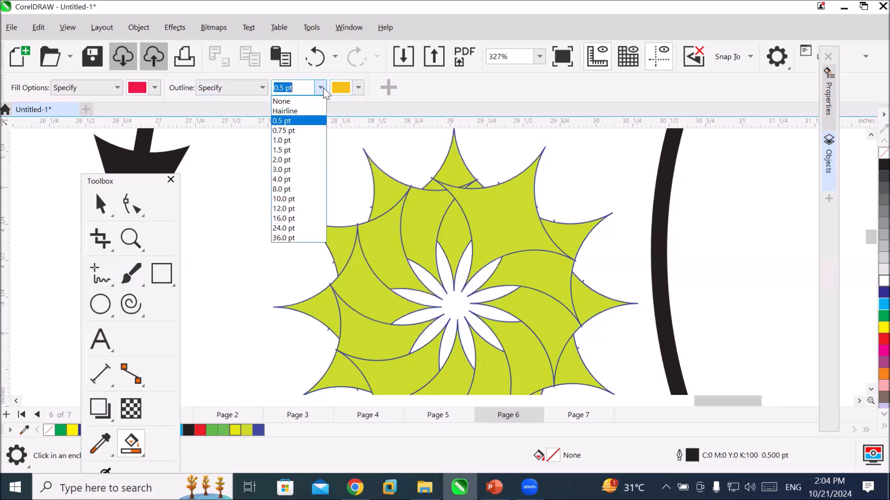
left_click(314, 169)
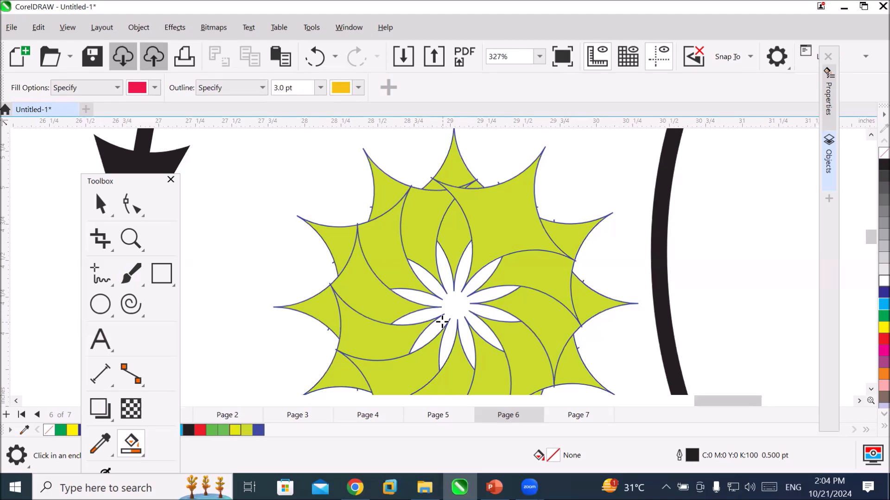
Smart-fill the white flower-shaped opening in the rosette's centre and move the resulting flower to the empty area right of the rosette.
left_click(449, 367)
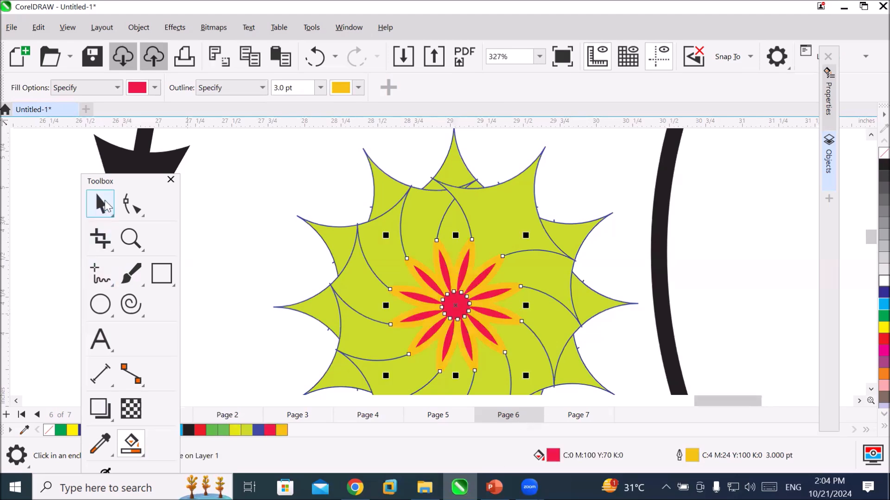
left_click(131, 204)
scroll(437, 267, "down", 4)
key("space")
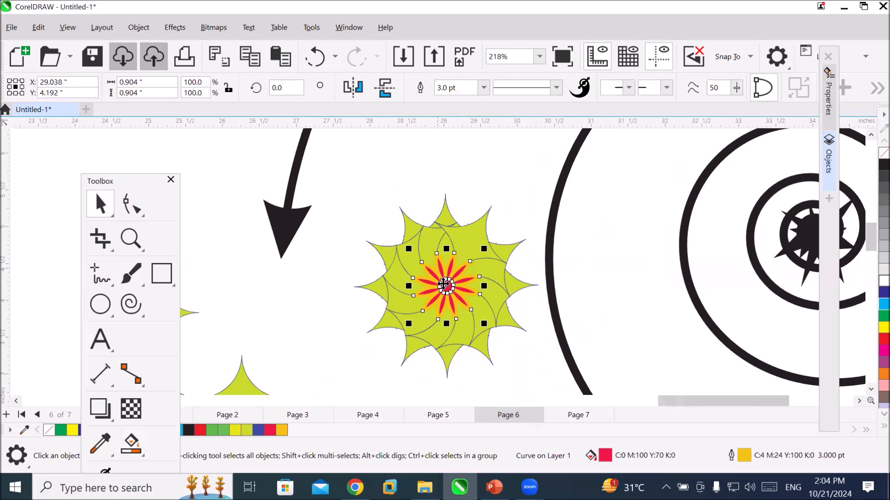
left_click_drag(450, 281, 606, 217)
scroll(623, 227, "up", 6)
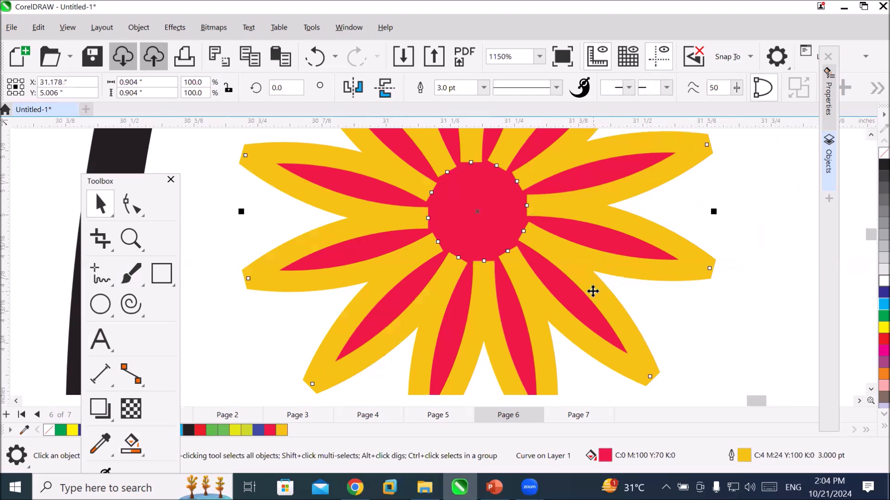
scroll(594, 291, "down", 1)
scroll(593, 290, "down", 1)
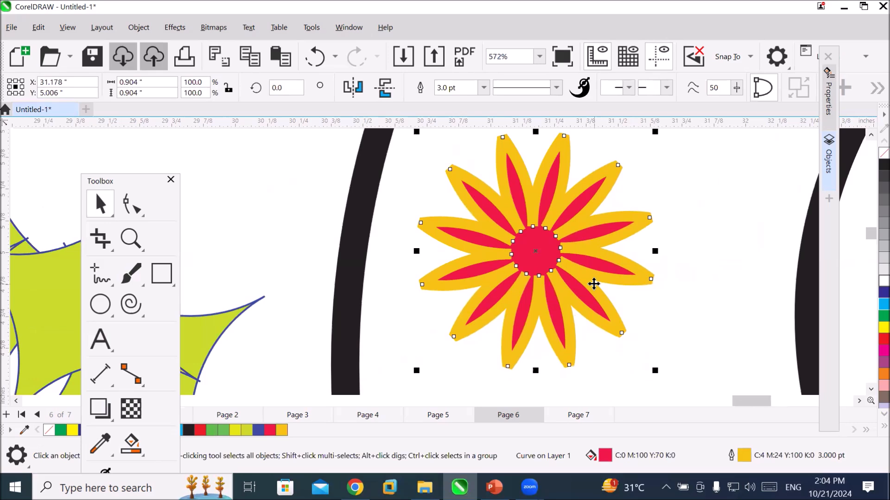
scroll(593, 284, "down", 1)
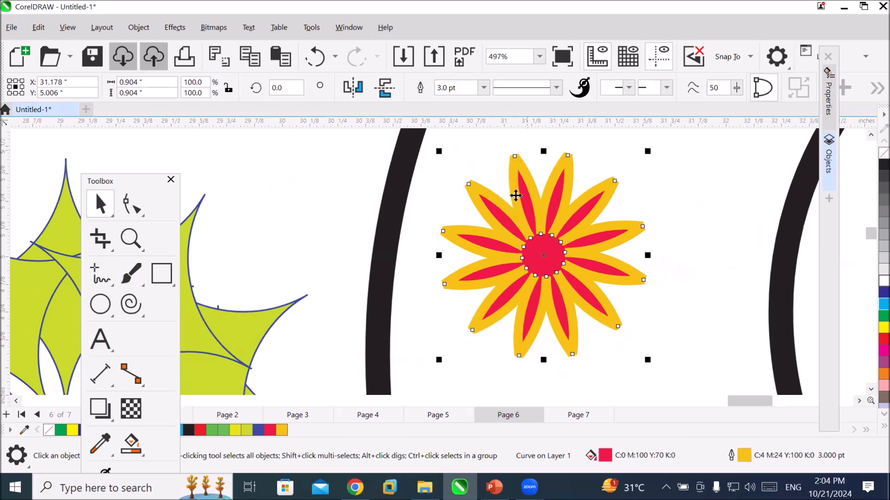
scroll(475, 188, "up", 3)
scroll(481, 189, "up", 3)
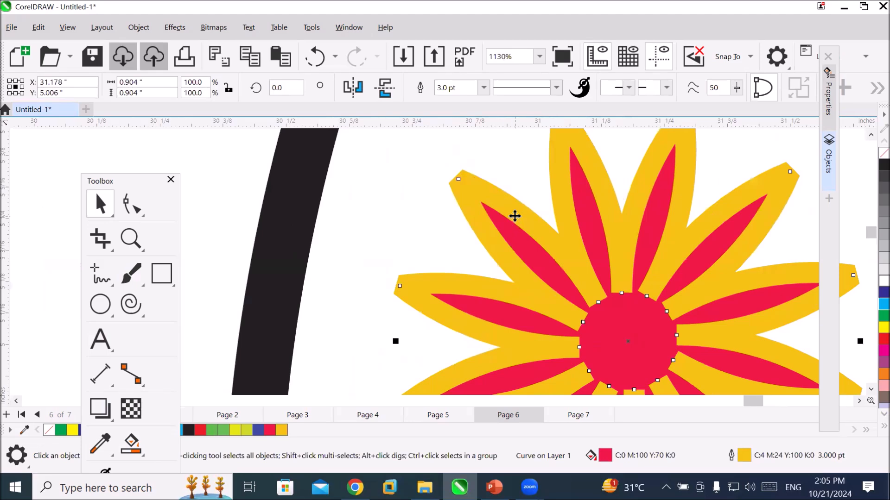
Change the Smart Fill colour to a green of C:67 M:0 Y:100 K:0.
left_click(127, 445)
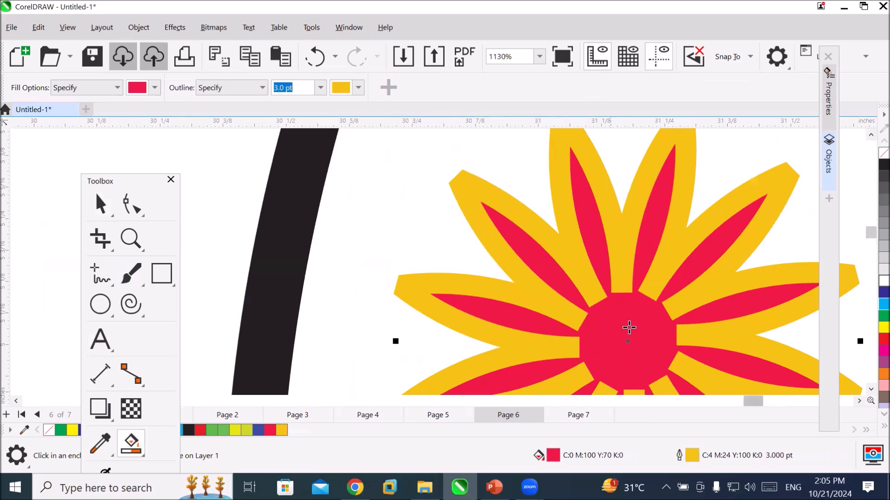
scroll(637, 329, "down", 3)
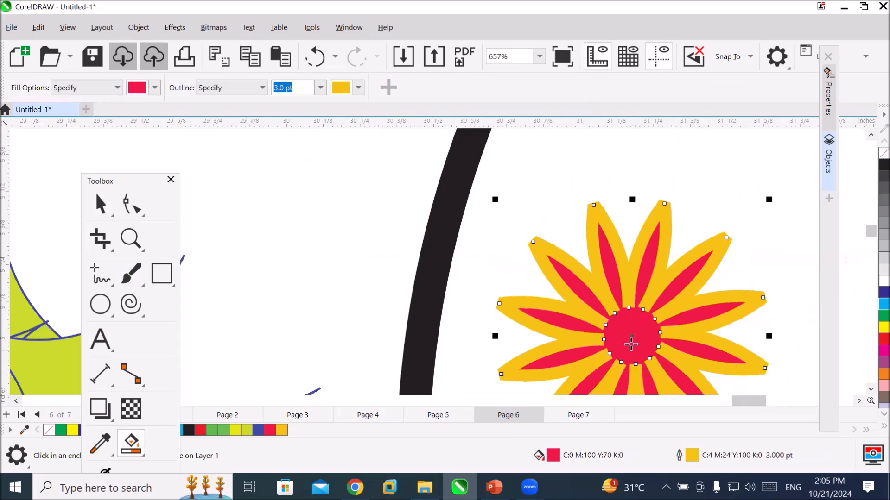
left_click(858, 401)
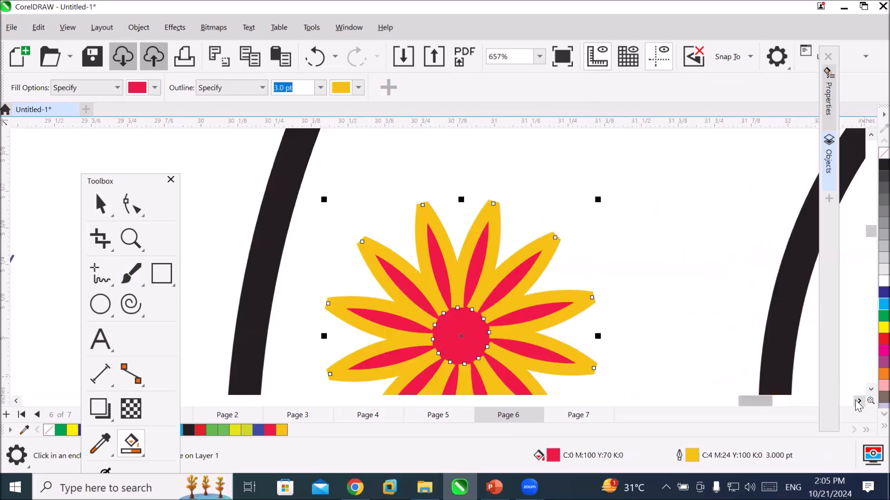
left_click(870, 390)
left_click(870, 390)
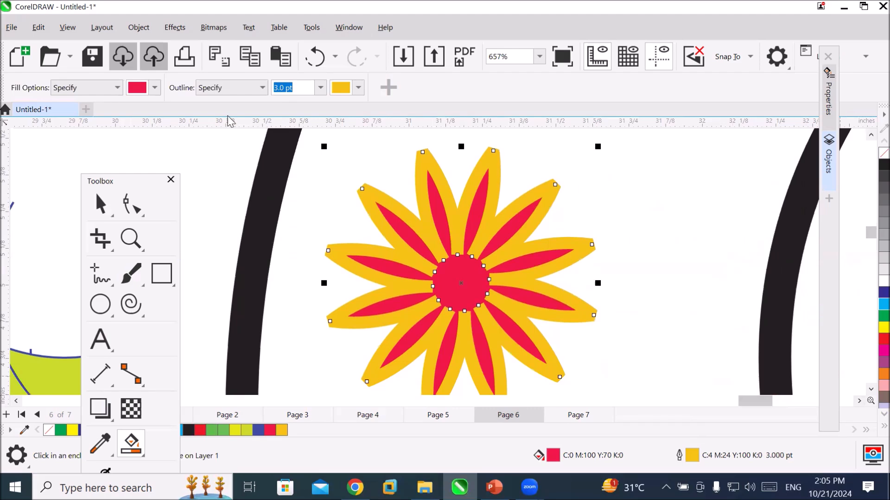
left_click(155, 88)
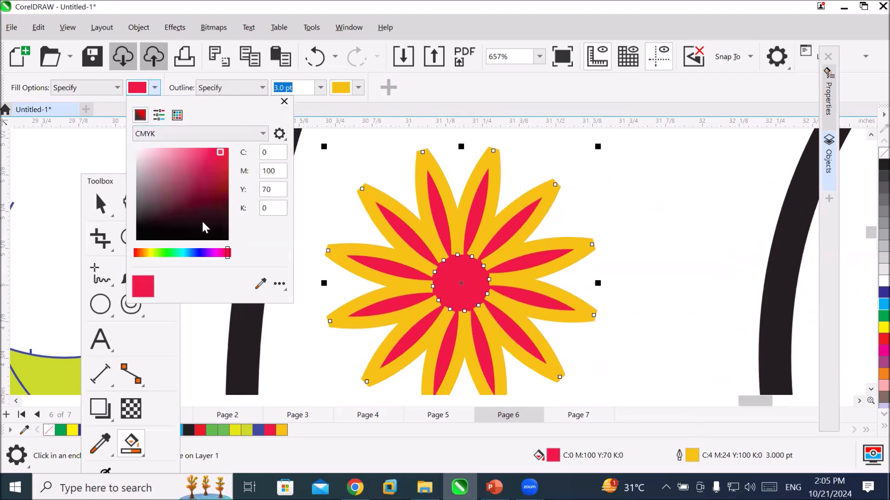
left_click(168, 253)
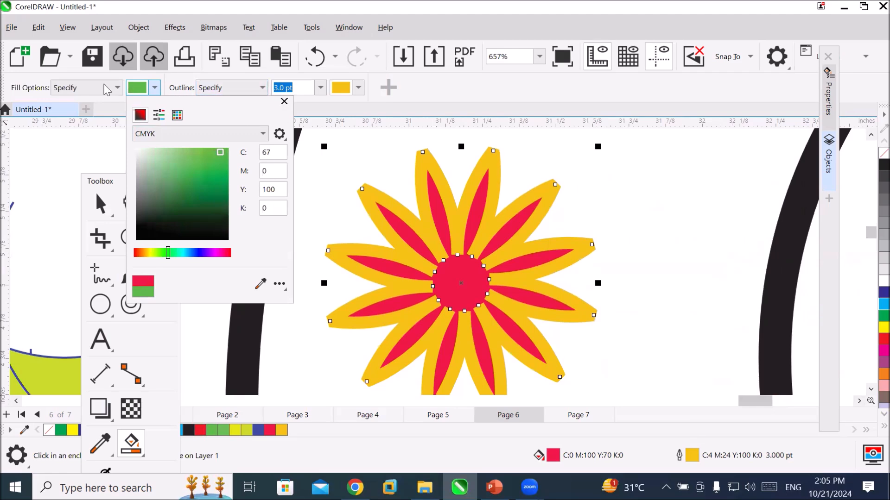
left_click(137, 89)
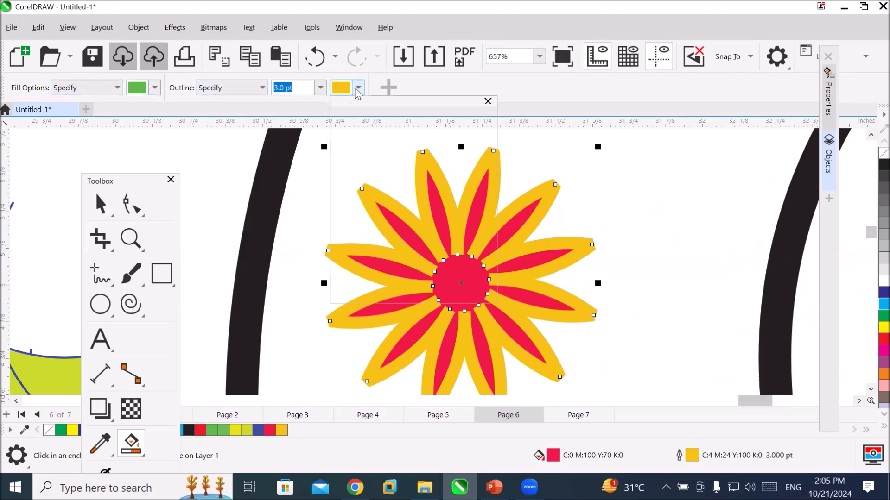
Switch the Smart Fill outline option to No Outline.
left_click(357, 88)
left_click(360, 89)
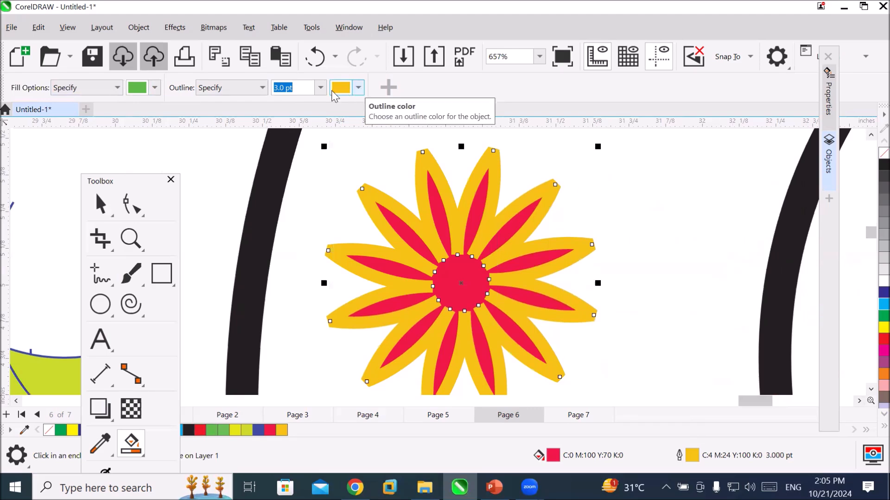
left_click(266, 89)
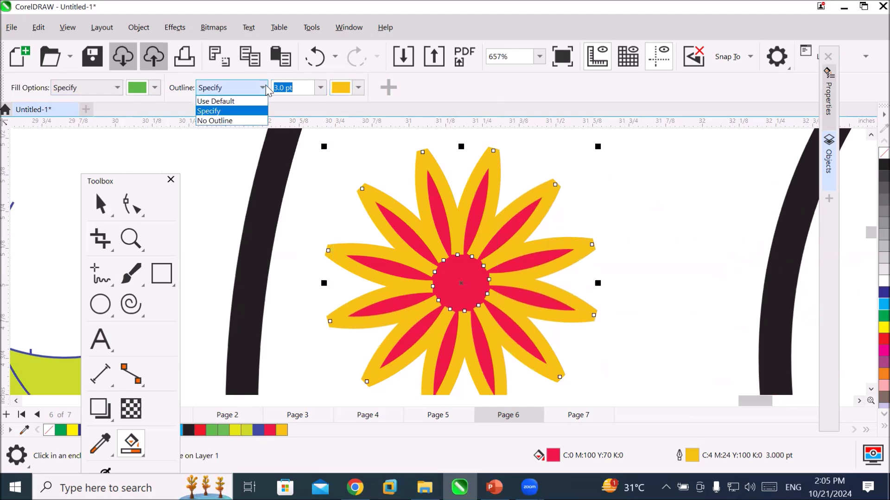
left_click(244, 121)
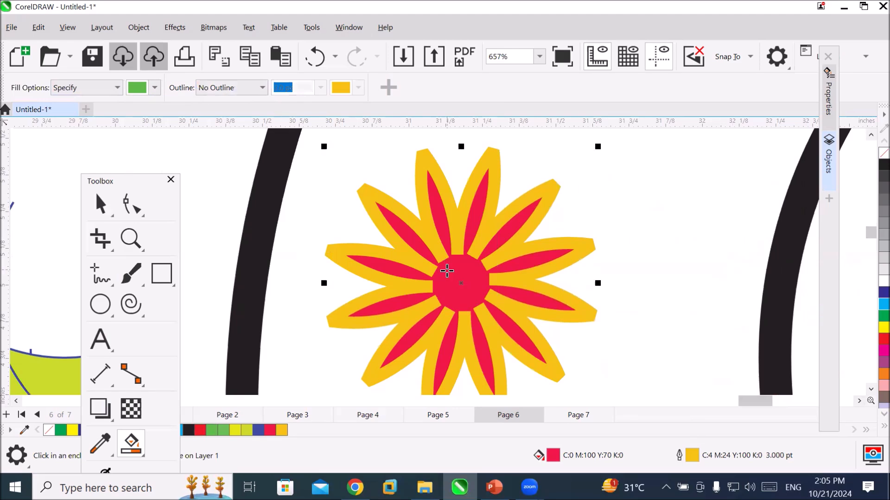
Smart-fill the red and yellow flower to create a green copy and move that copy up and to the right of the original.
left_click(459, 277)
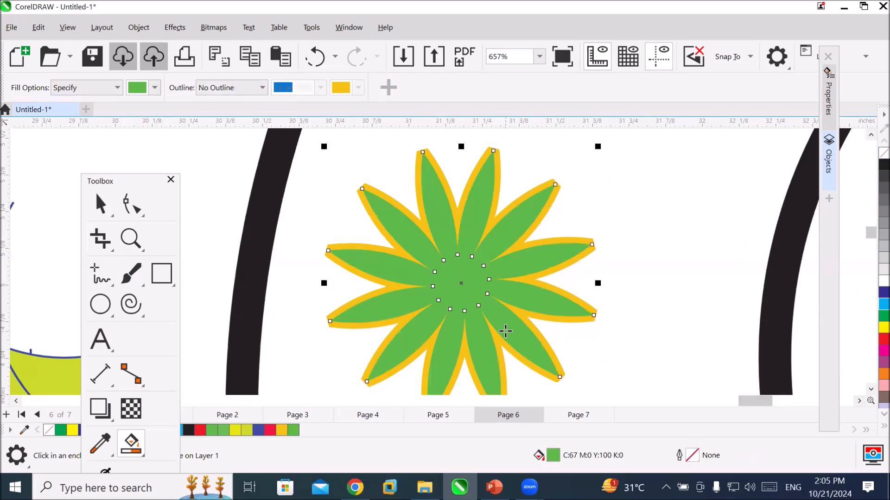
scroll(510, 315, "down", 2)
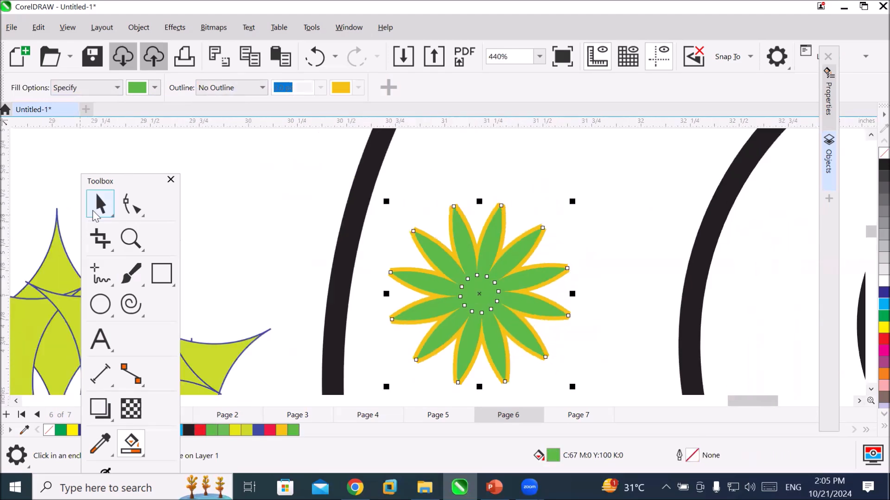
key("space")
left_click_drag(463, 286, 626, 204)
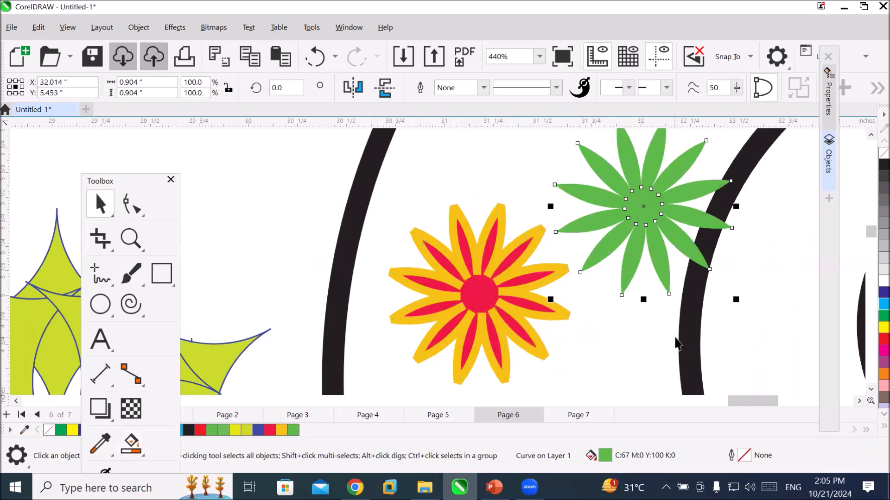
left_click(613, 357)
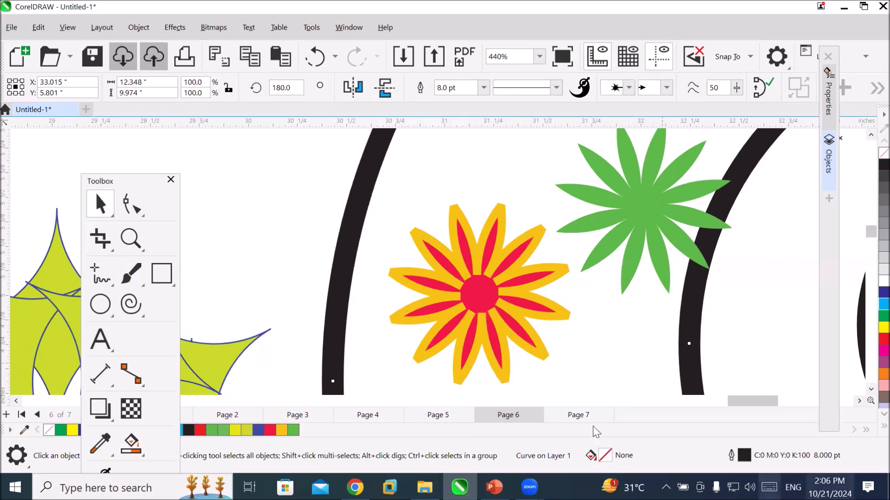
Smart-fill the curved segment left of the rosette's central flower opening in green and move the resulting shape to the rosette's upper left.
left_click_drag(745, 403, 719, 404)
left_click(870, 389)
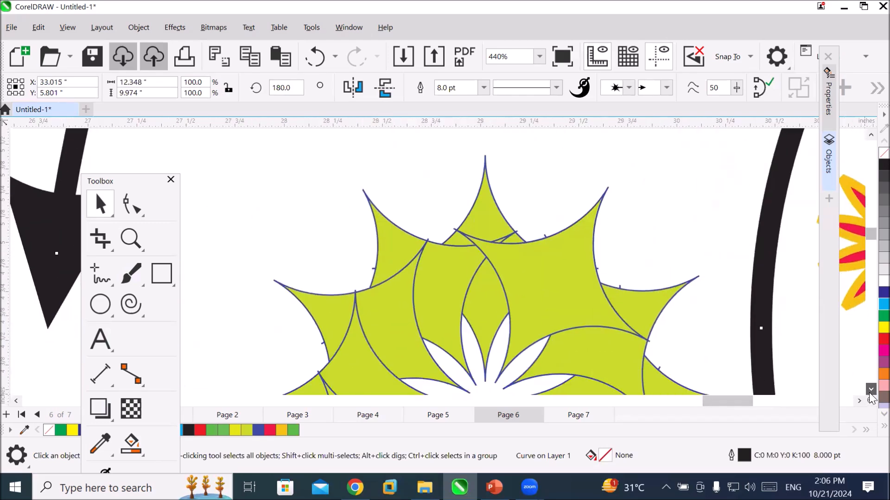
left_click(869, 390)
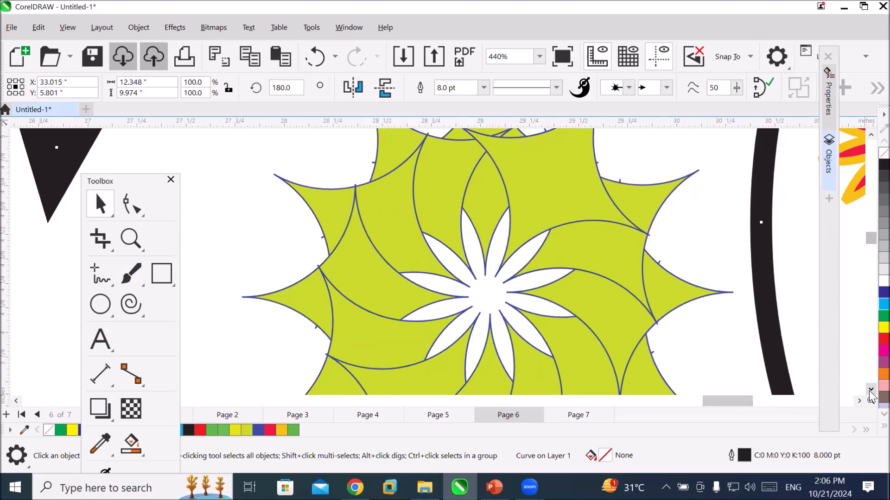
left_click(870, 390)
left_click(870, 391)
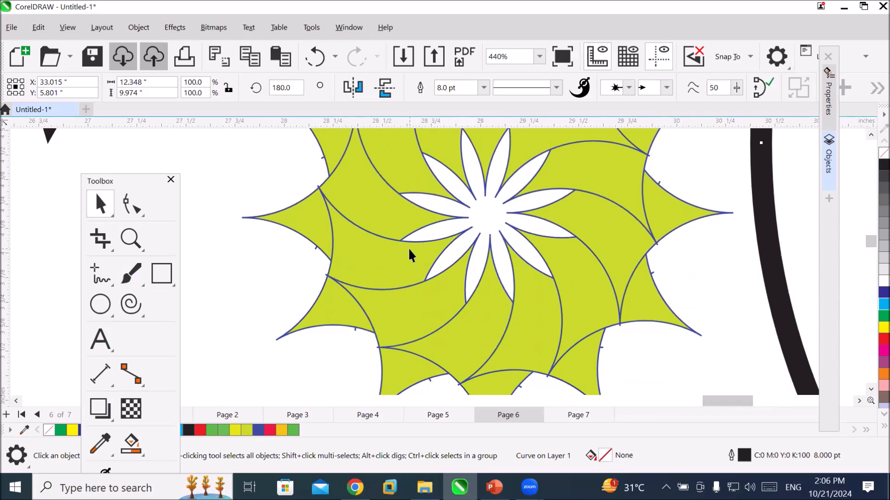
left_click(129, 450)
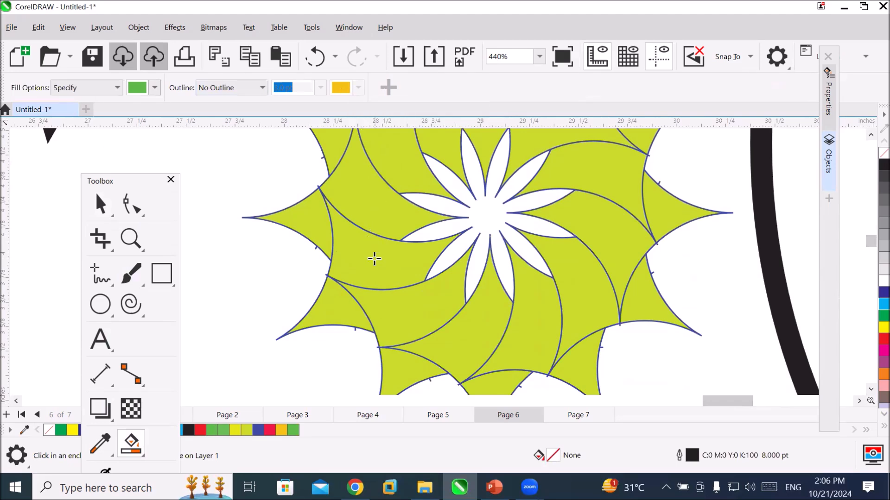
left_click(374, 258)
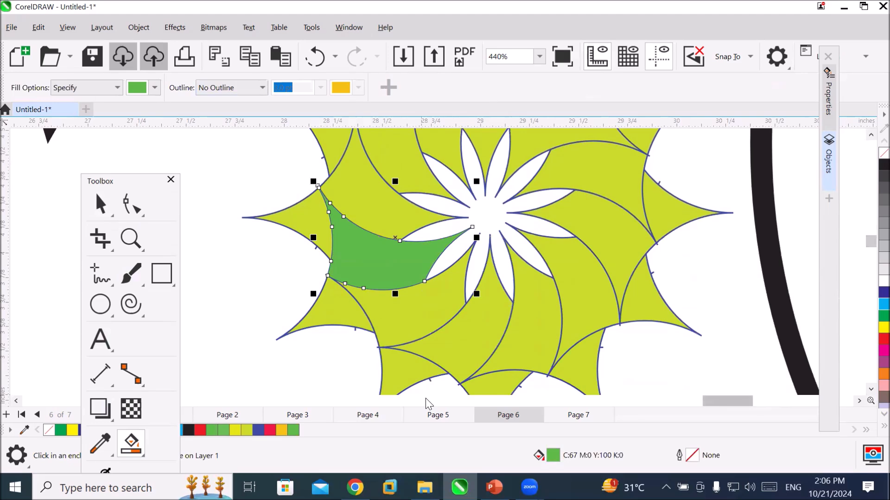
left_click(100, 204)
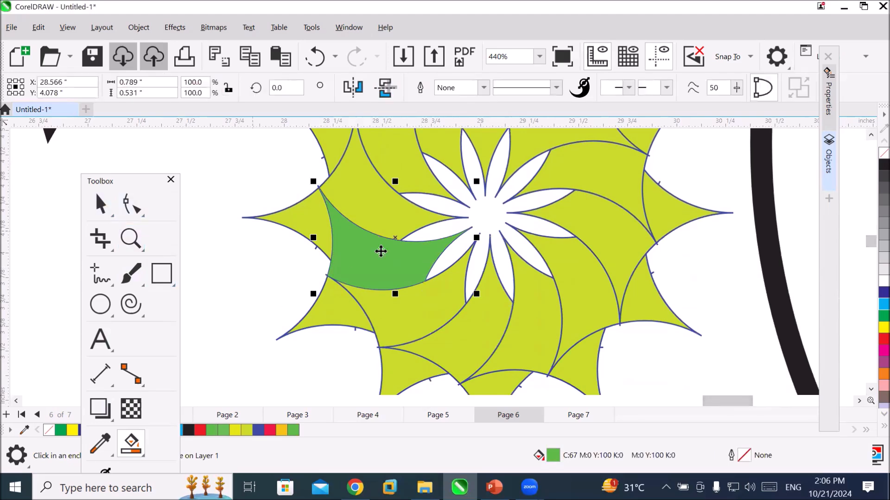
left_click_drag(387, 246, 207, 181)
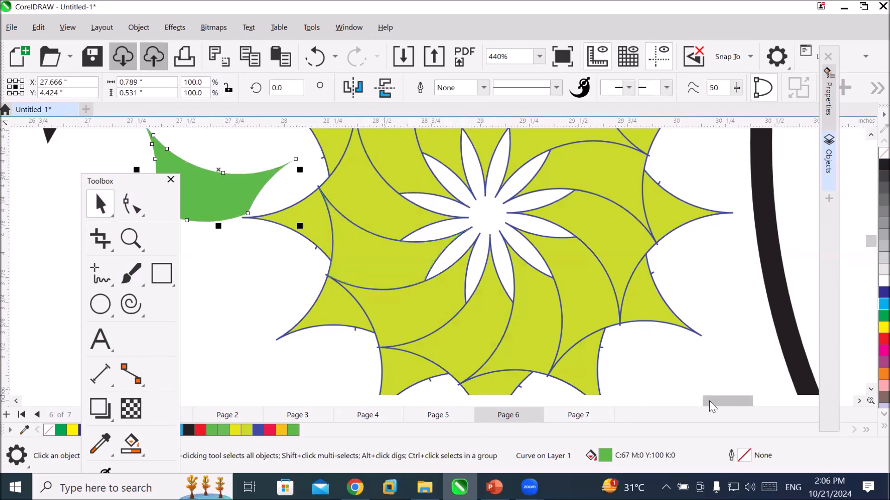
Move the extracted green curved segment farther left and slightly down, clear of the rosette.
left_click_drag(710, 402, 705, 401)
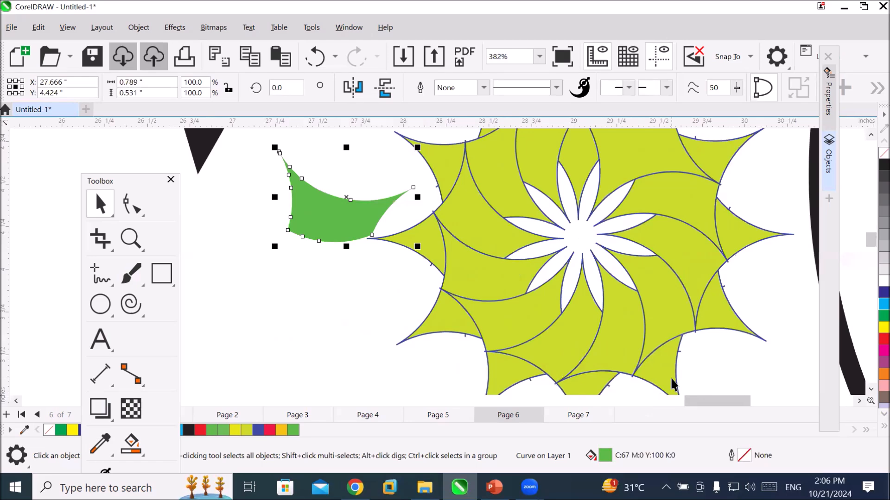
scroll(670, 377, "down", 2)
left_click_drag(413, 269, 328, 300)
Smart-fill the pointed leaf-shaped segment directly above the rosette's centre in green and move the resulting leaf to the empty area left of the rosette.
scroll(649, 171, "up", 2)
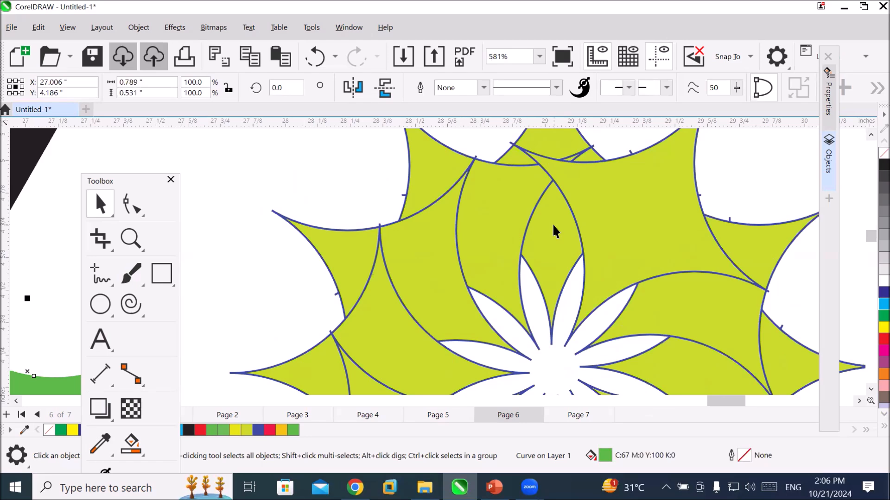
left_click(131, 443)
left_click(542, 225)
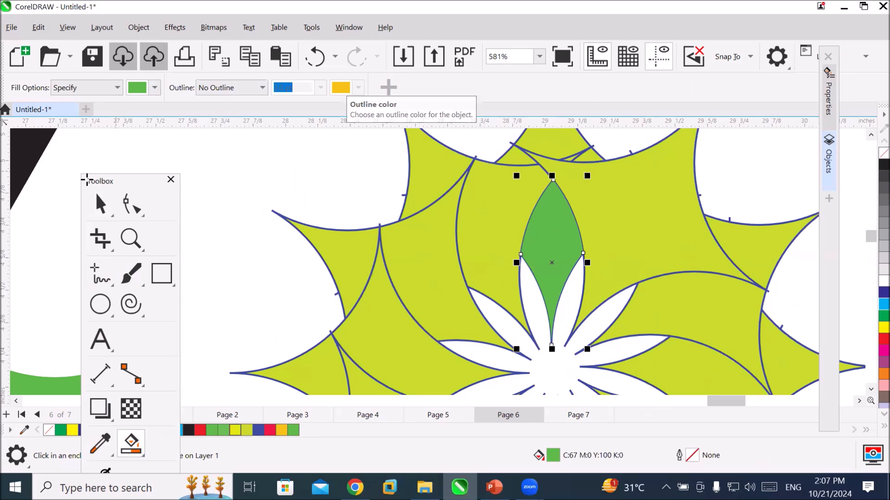
left_click(101, 203)
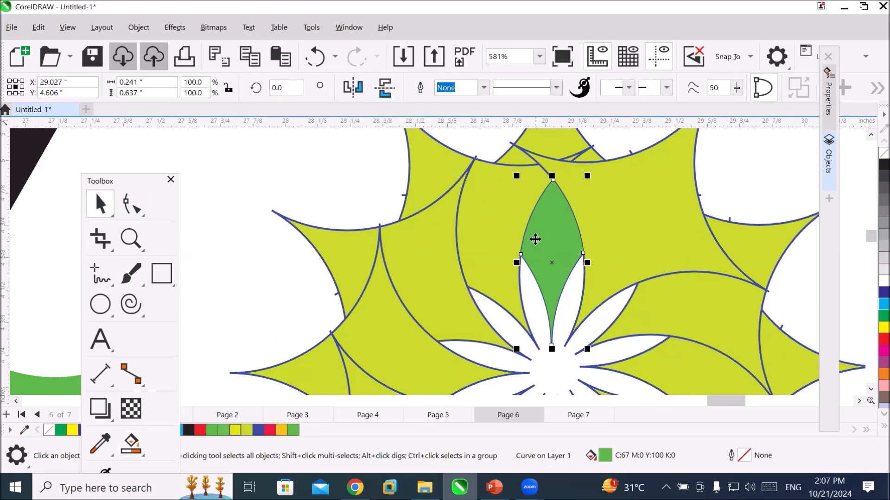
left_click_drag(535, 239, 149, 285)
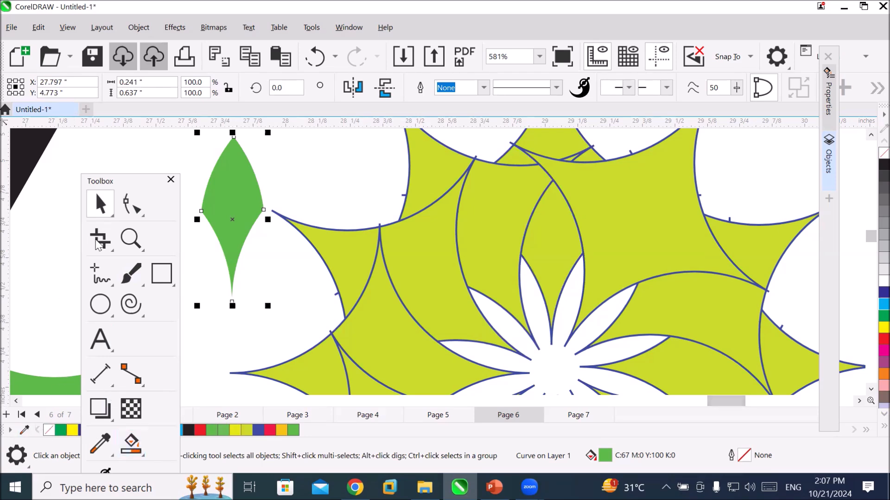
Examine the tool variants available for the Pick, Rectangle, Ellipse and Polygon/Spiral groups.
left_click(125, 181)
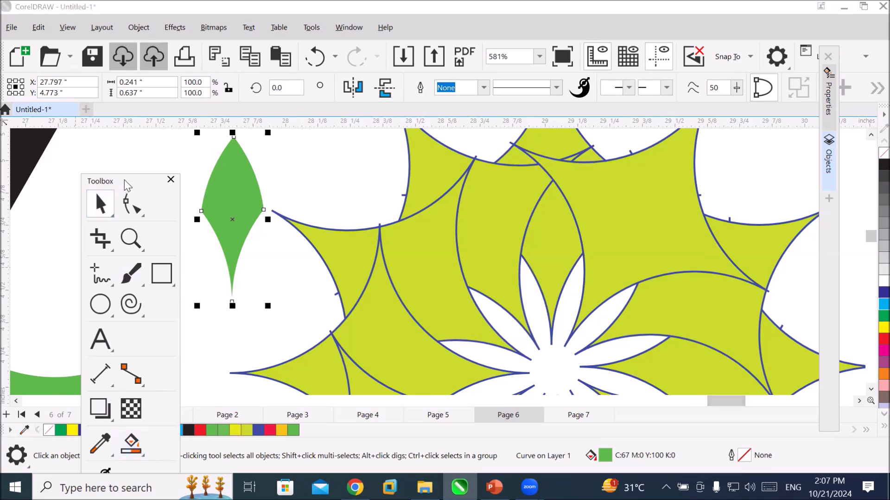
left_click_drag(124, 181, 190, 89)
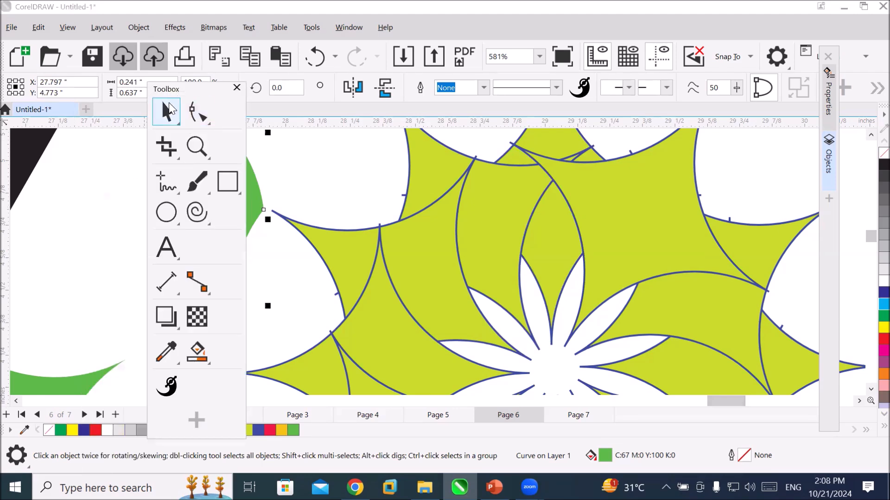
left_click(166, 105)
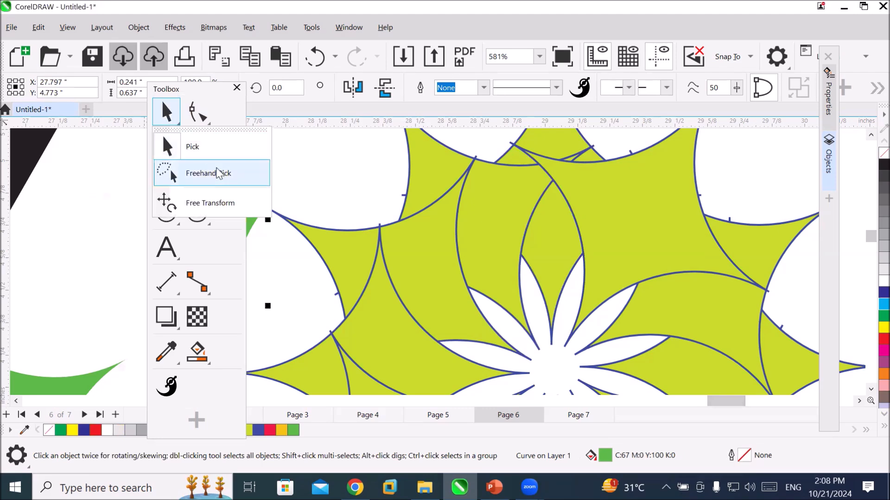
left_click(163, 105)
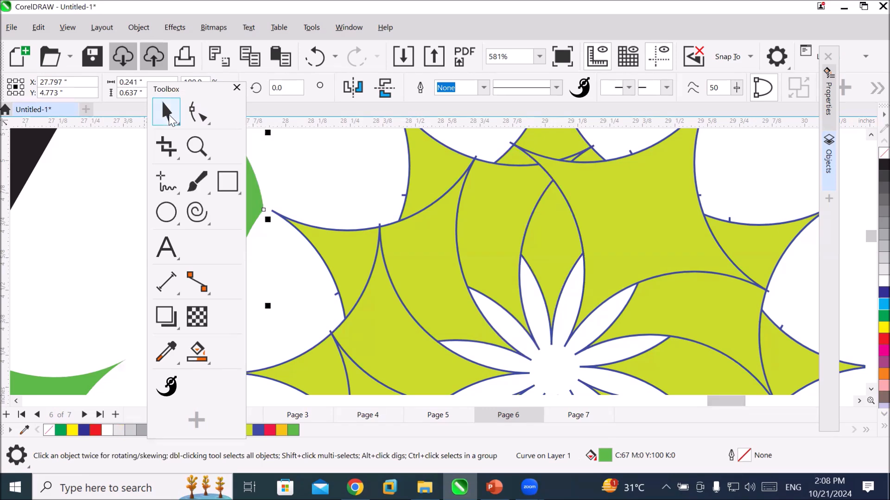
left_click(222, 187)
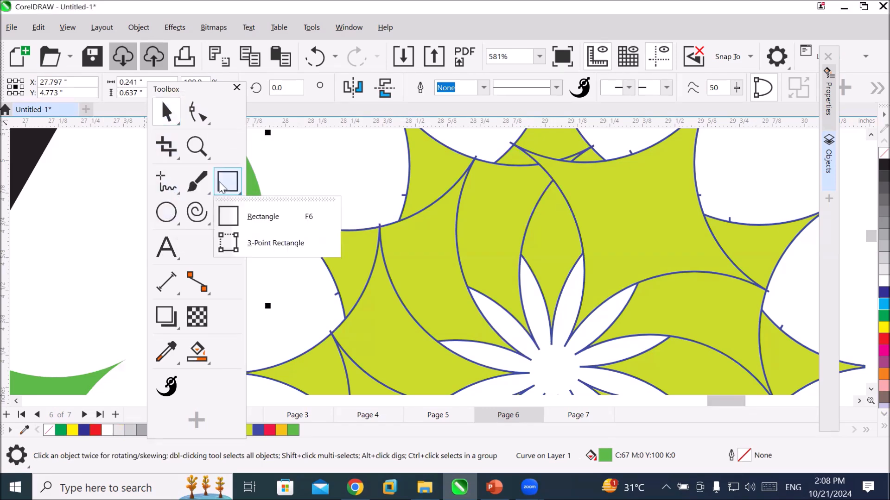
left_click(250, 213)
left_click(164, 223)
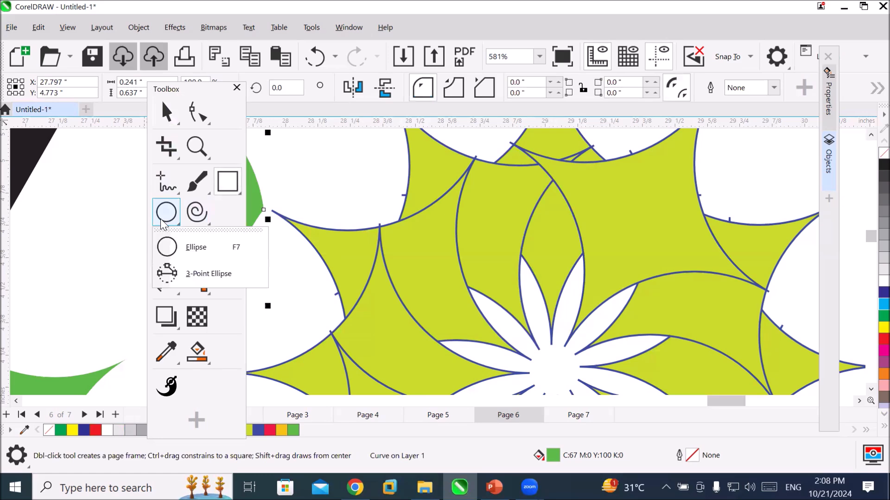
left_click(198, 215)
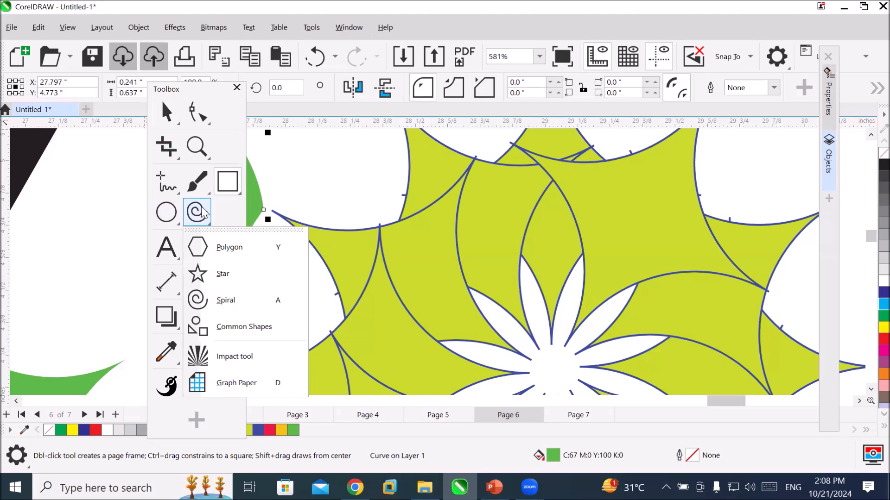
left_click(199, 212)
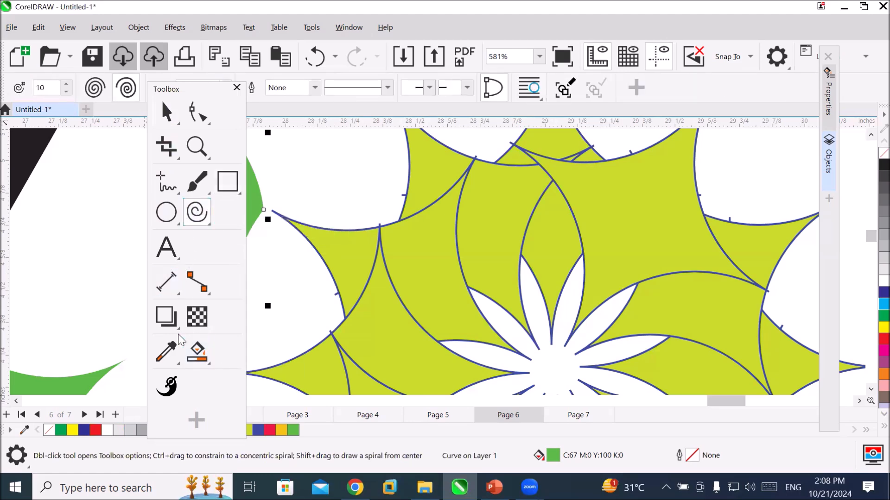
Smart-fill the rosette's pointed upper-left tip in green and move the resulting shape up into the empty area outside the rosette.
left_click(191, 353)
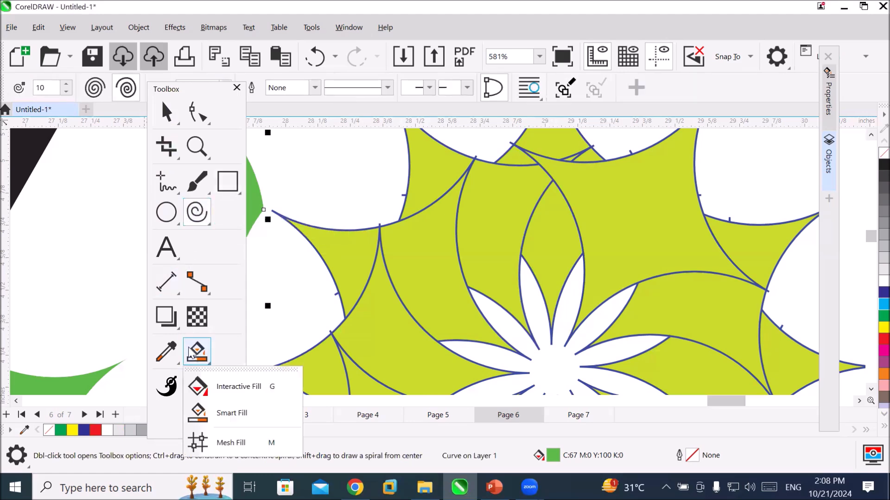
left_click(247, 420)
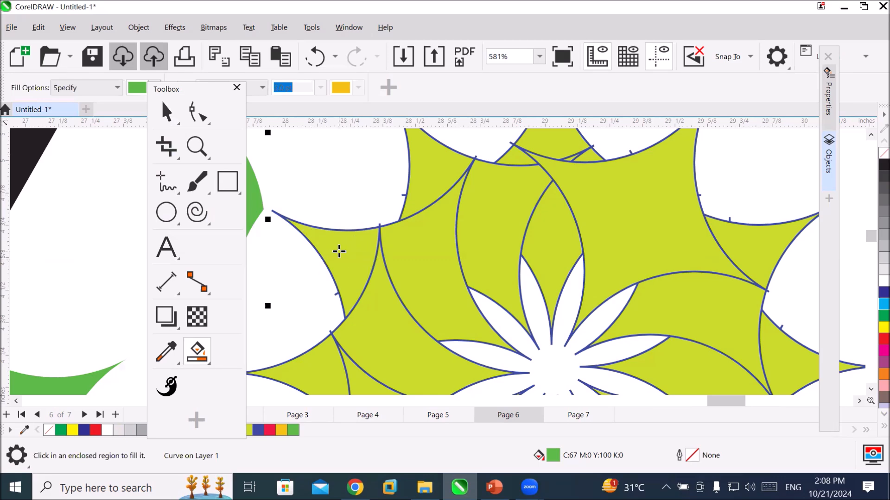
left_click(355, 294)
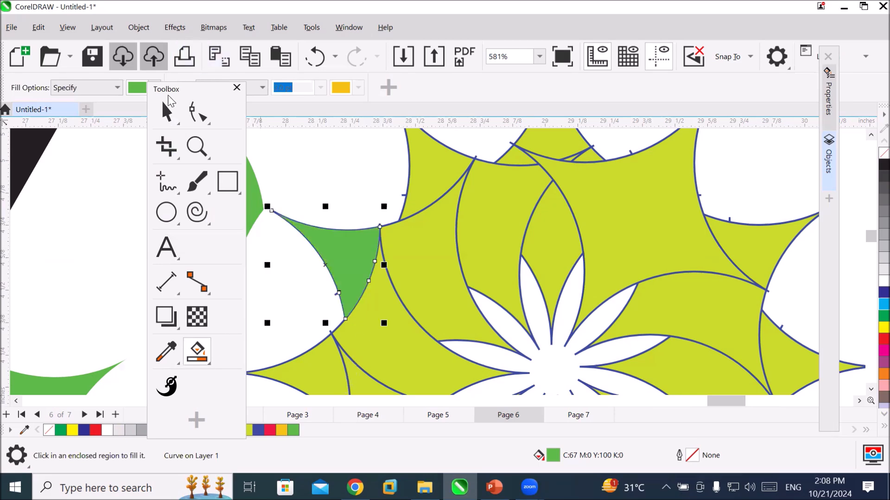
key("space")
left_click_drag(337, 255, 323, 173)
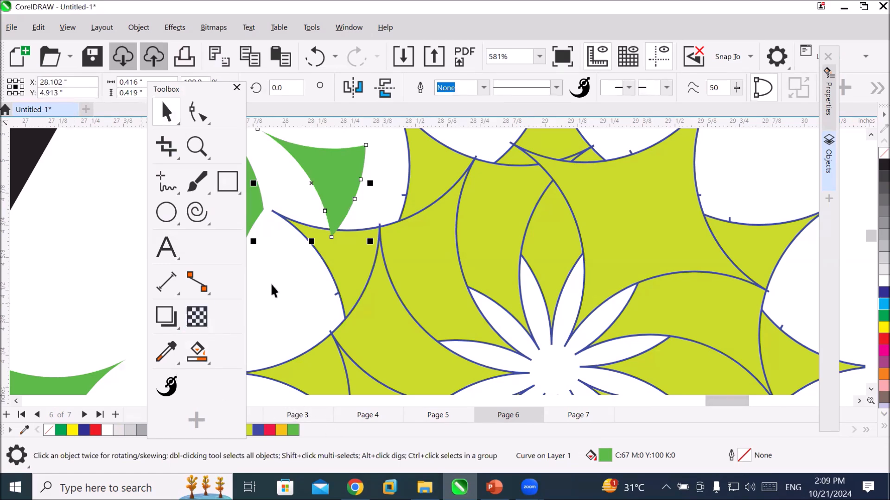
Switch to the blank Page 7 and fit its full height in view, keeping the floating toolbox clear of the page.
scroll(274, 290, "down", 6)
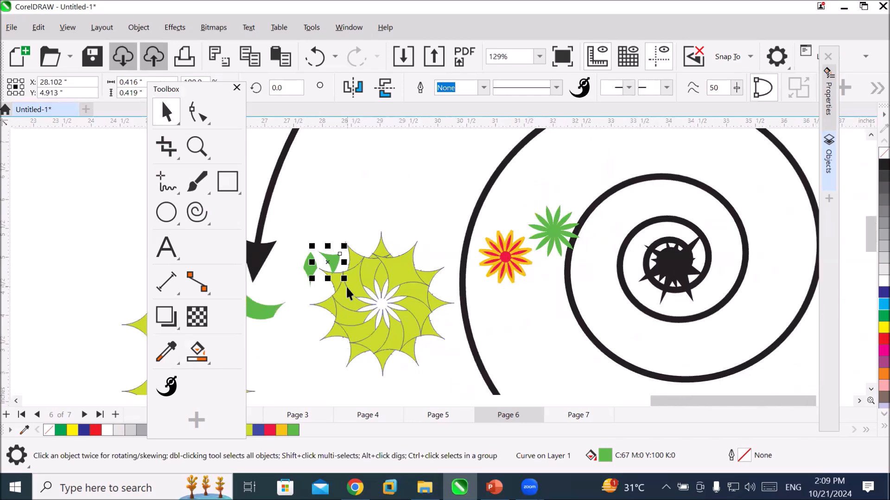
scroll(349, 293, "down", 6)
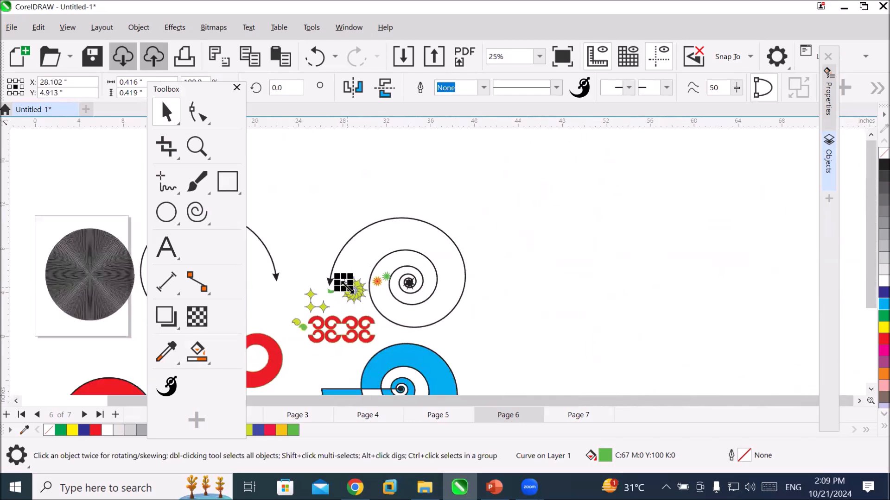
scroll(348, 291, "down", 2)
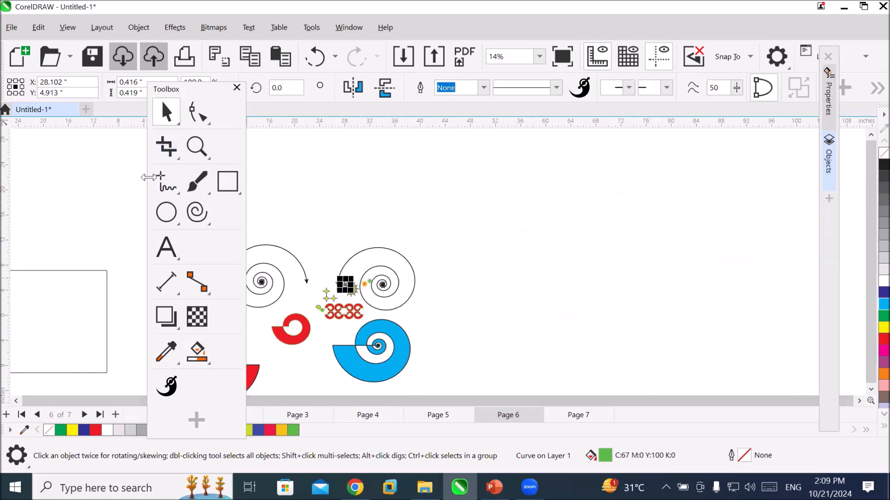
left_click(193, 214)
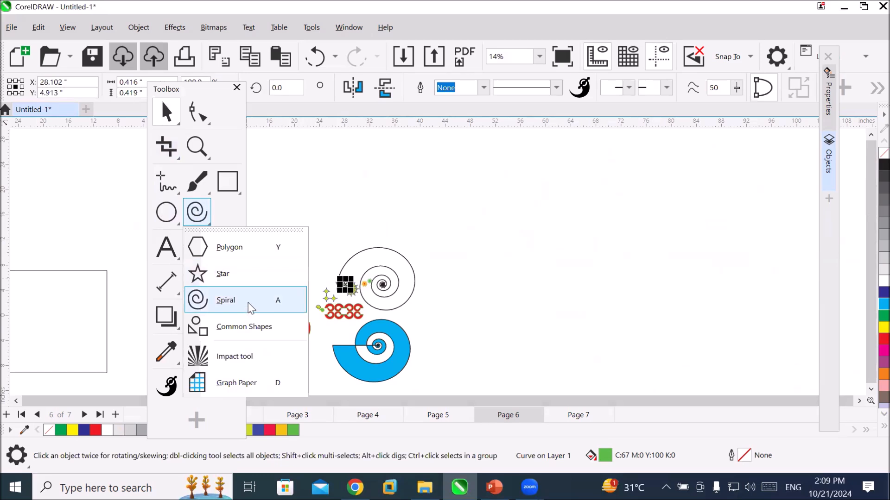
left_click(236, 326)
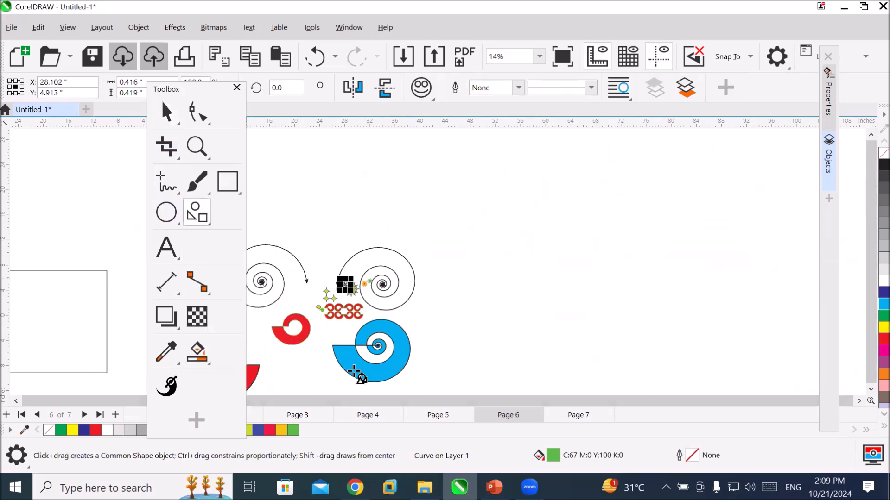
left_click(577, 416)
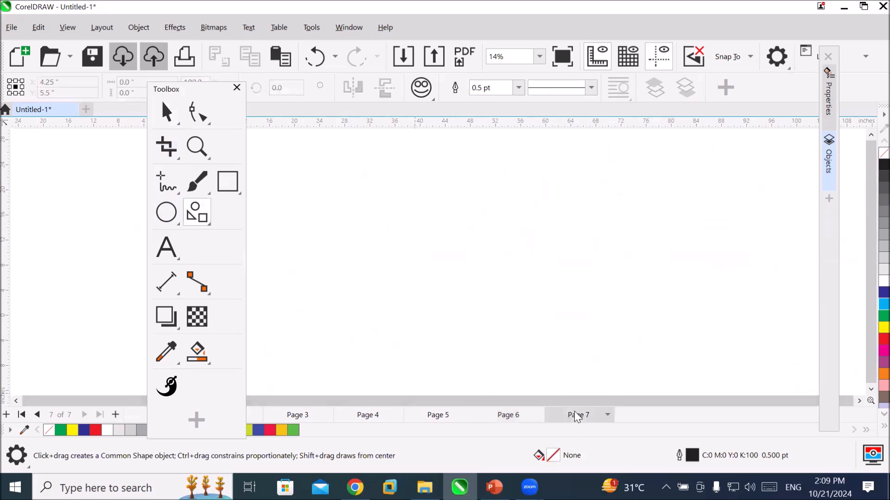
left_click(198, 148)
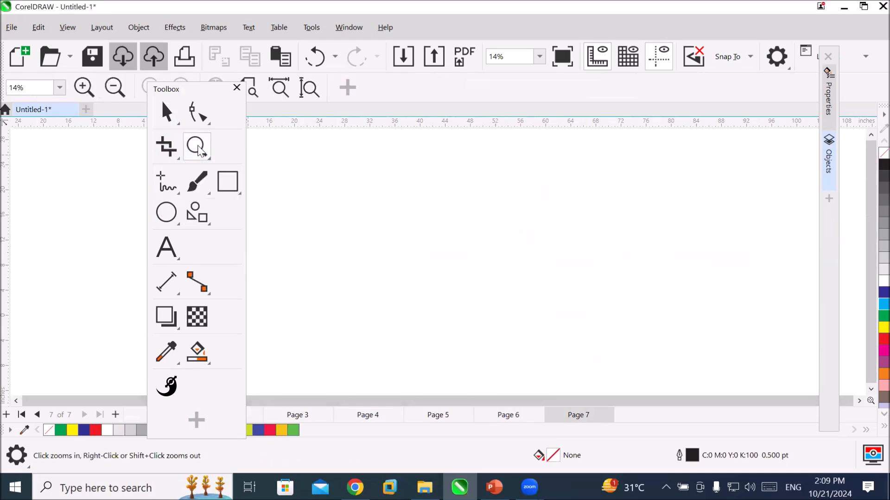
left_click(303, 92)
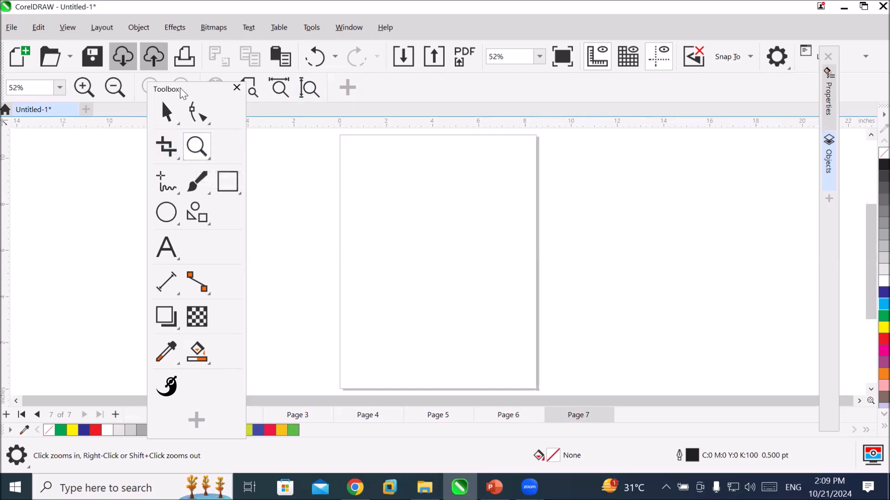
left_click_drag(185, 89, 165, 165)
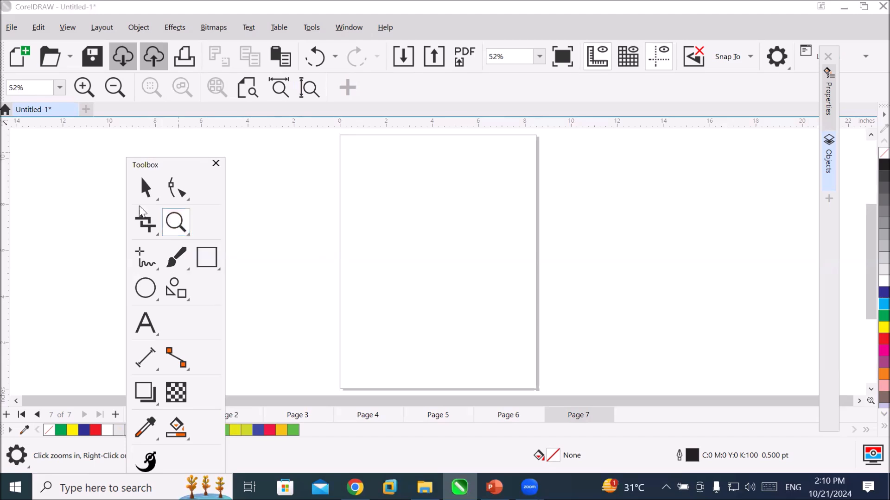
Draw a parallelogram from the basic Common Shapes, about 7.1 by 9.2 inches, covering most of Page 7.
left_click(176, 297)
left_click(177, 296)
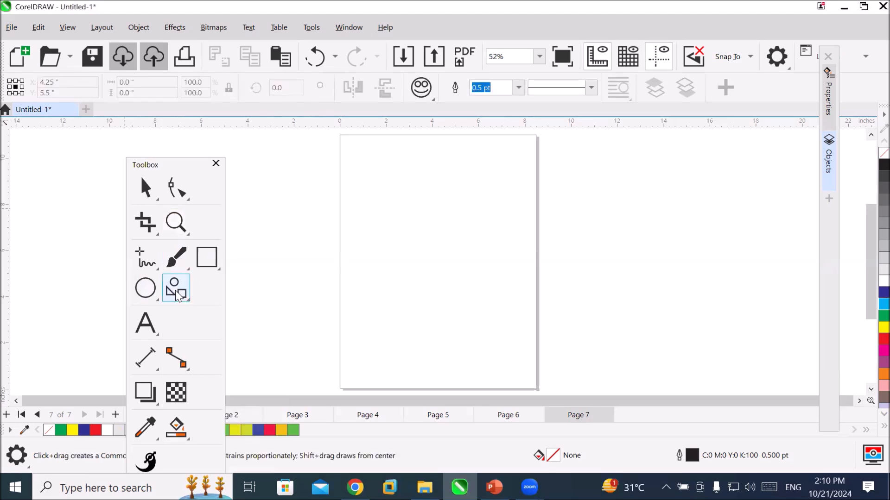
left_click(179, 294)
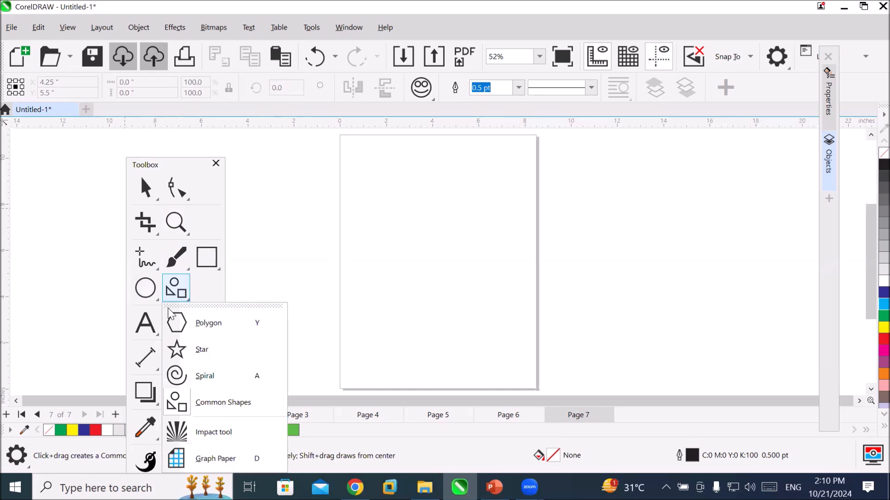
left_click(238, 412)
left_click(434, 98)
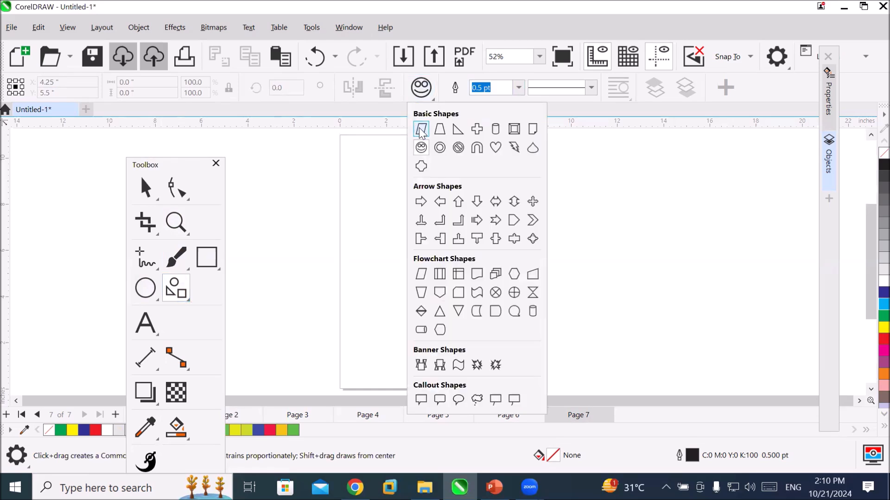
left_click(420, 130)
left_click_drag(363, 155, 405, 214)
left_click_drag(449, 272, 527, 369)
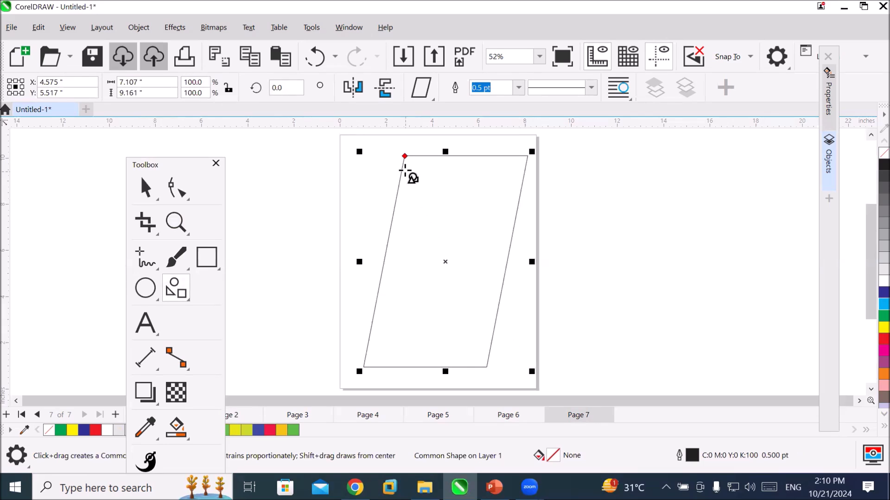
Slant the parallelogram with its glyph node into a thin diagonal bar and add a horizontally mirrored copy beside it, forming an inverted V.
left_click_drag(407, 159, 518, 185)
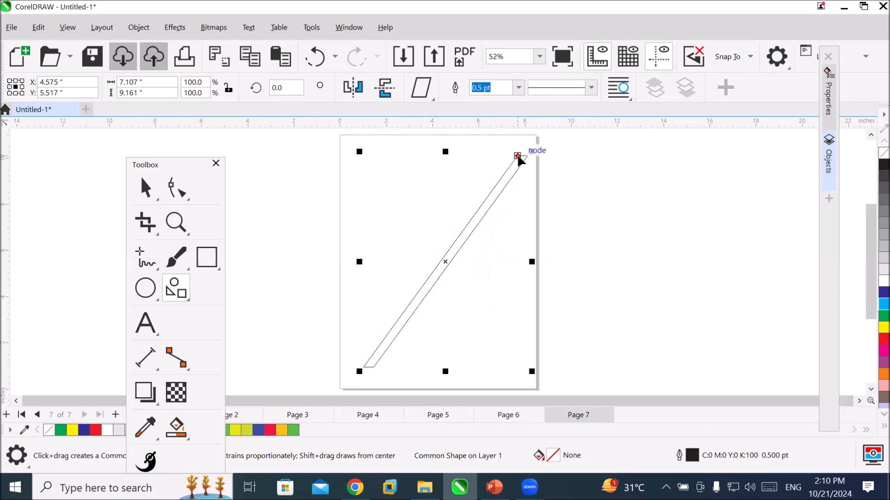
left_click_drag(518, 156, 345, 168)
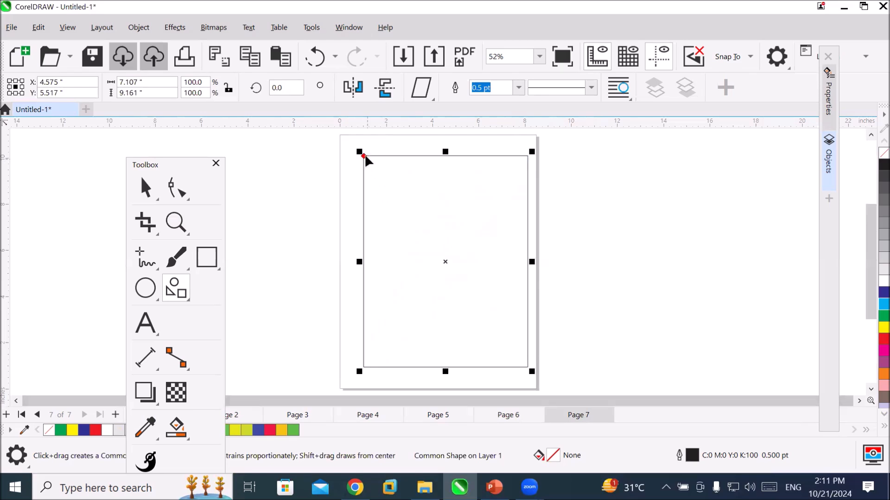
left_click_drag(366, 157, 532, 185)
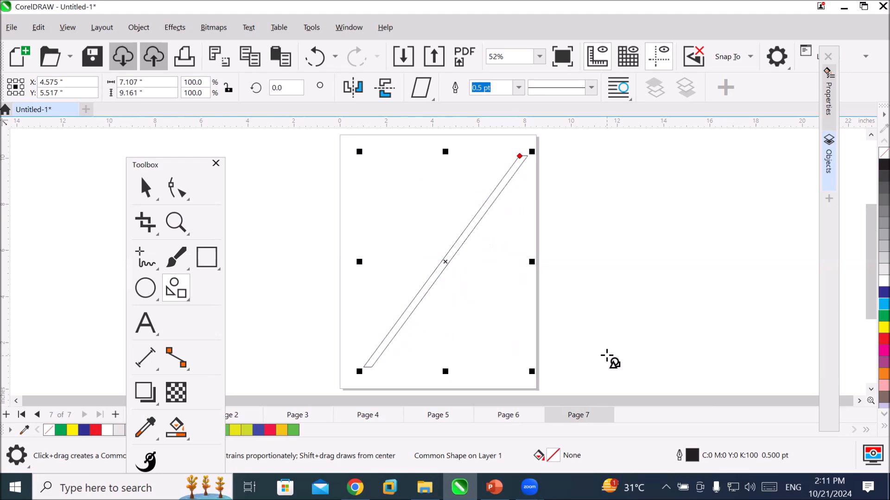
left_click_drag(359, 262, 562, 282)
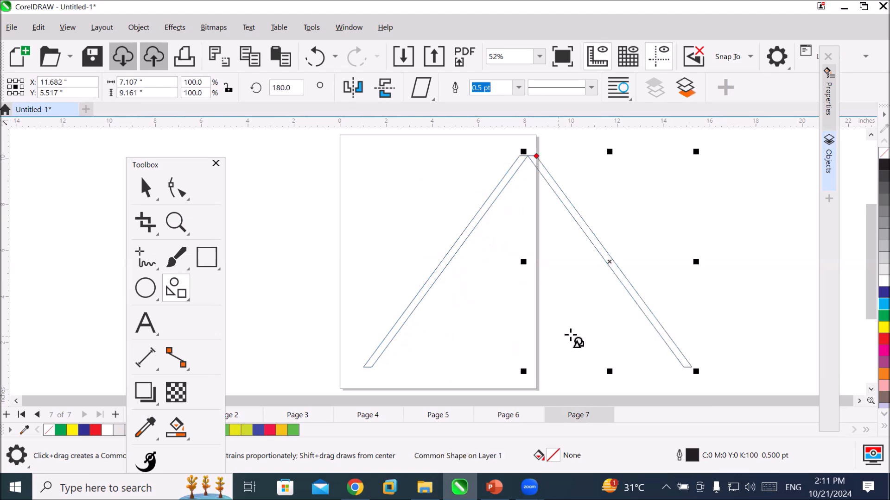
left_click(714, 290)
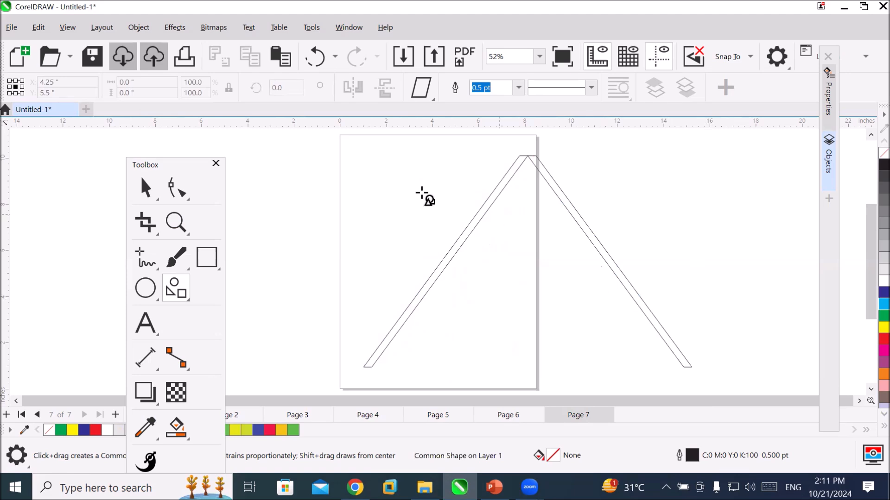
Make a rotated copy of the right diagonal bar and place it as a slightly tilted crossbar across both bars, forming a letter A.
left_click(145, 186)
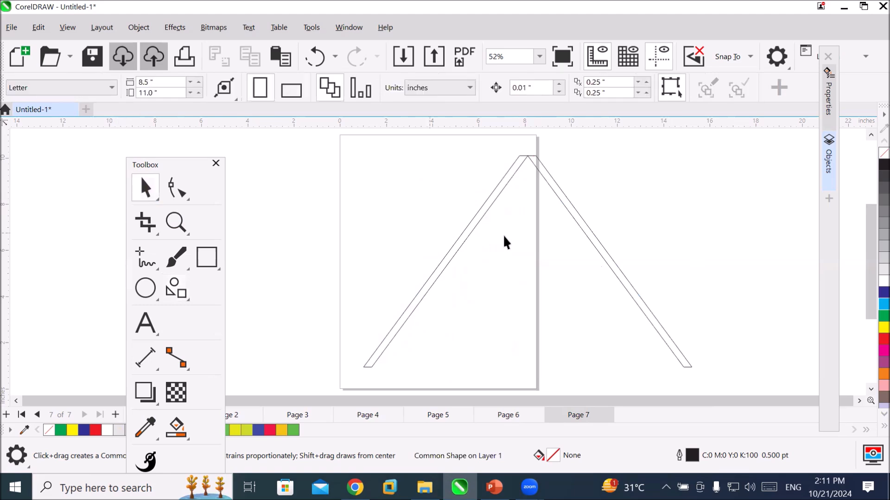
left_click(595, 239)
left_click(592, 242)
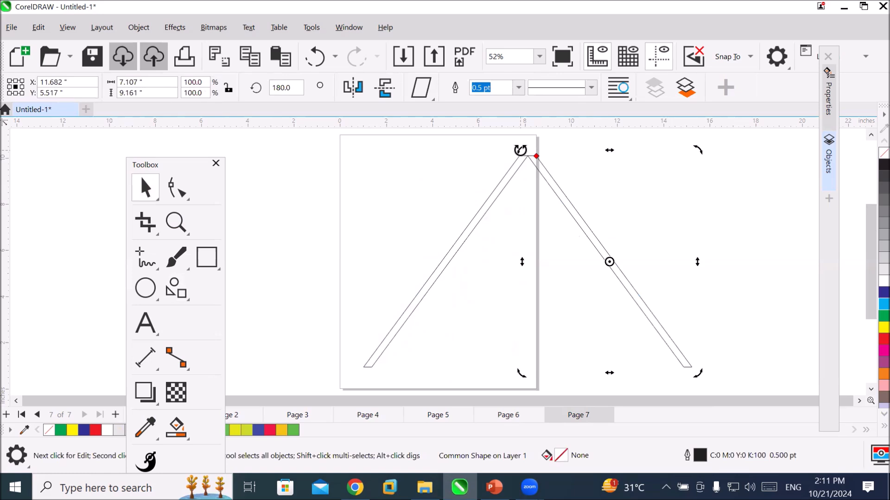
left_click_drag(520, 150, 457, 274)
left_click_drag(525, 273, 432, 289)
left_click(492, 373)
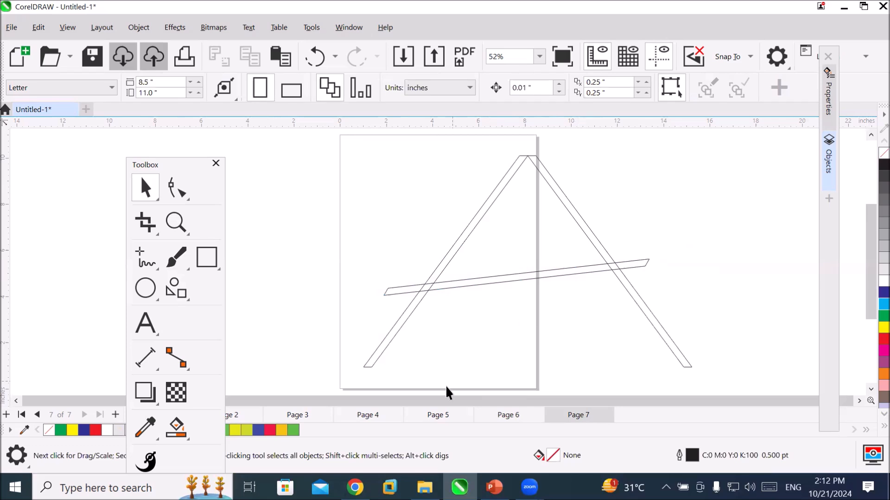
Select all three bars of the letter A and move them together to the empty area right of the page.
scroll(418, 210, "down", 1)
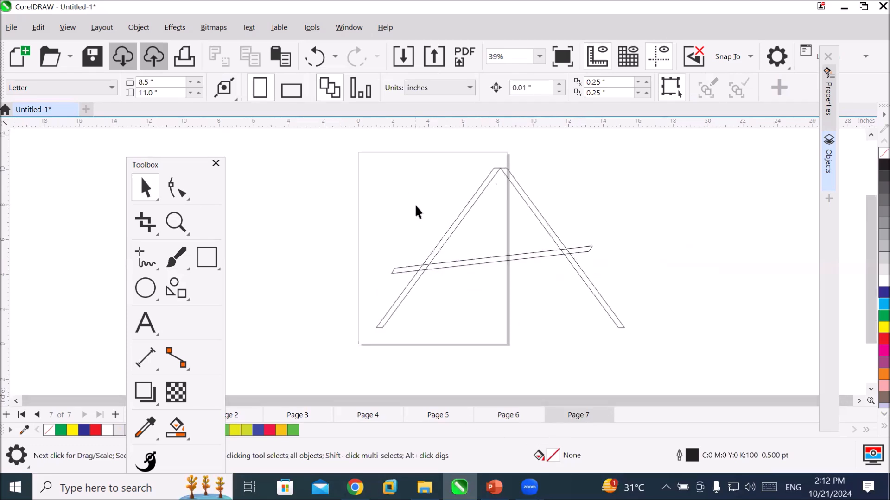
key("space")
mouse_move(337, 161)
left_mouse_down()
mouse_move(626, 361)
mouse_move(661, 366)
left_mouse_up()
left_click_drag(604, 303, 777, 284)
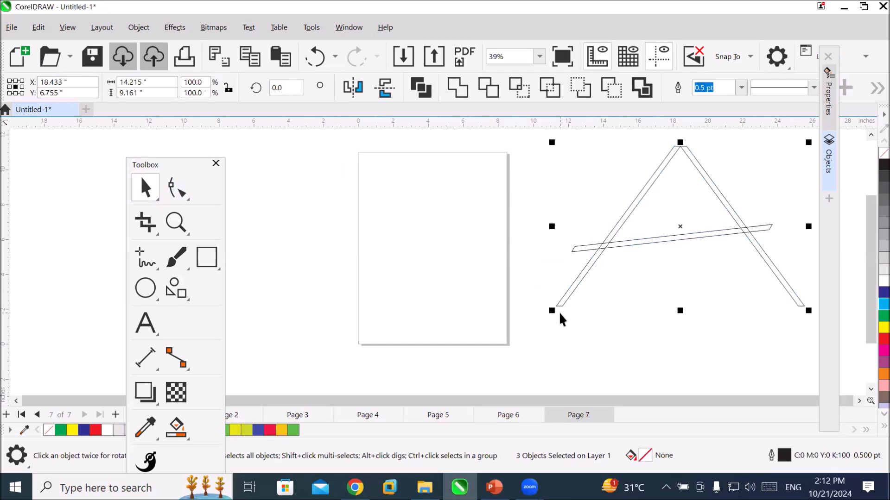
Shrink the three-bar letter A proportionally toward its upper-right corner and deselect it.
left_click_drag(552, 306, 727, 192)
left_click(409, 184)
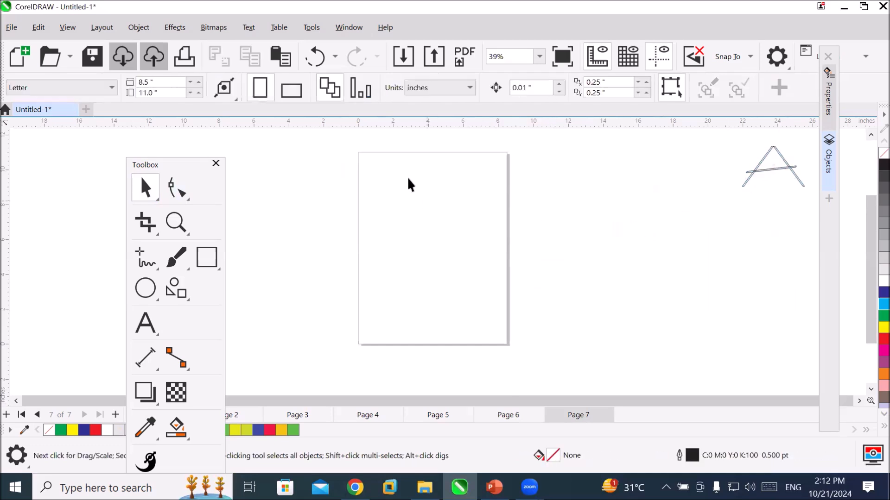
Draw a tall trapezoid from the basic Common Shapes on Page 7, about 4.0 by 10.5 inches.
left_click(180, 291)
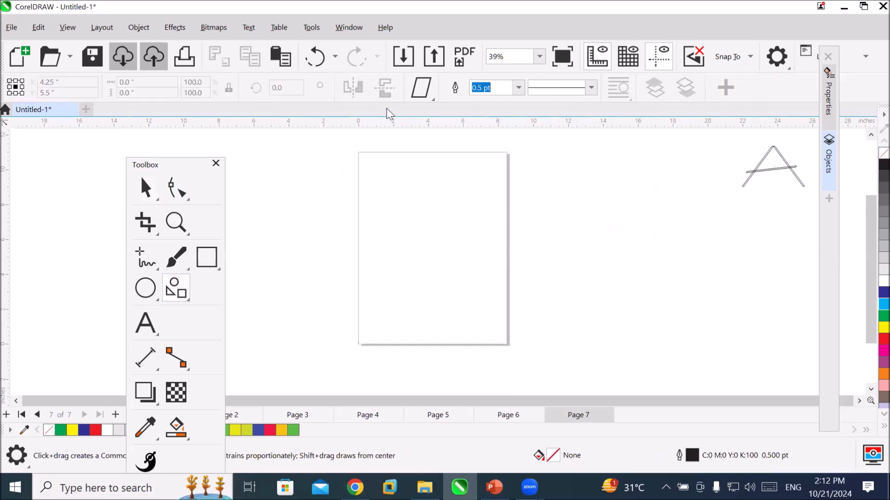
left_click(432, 91)
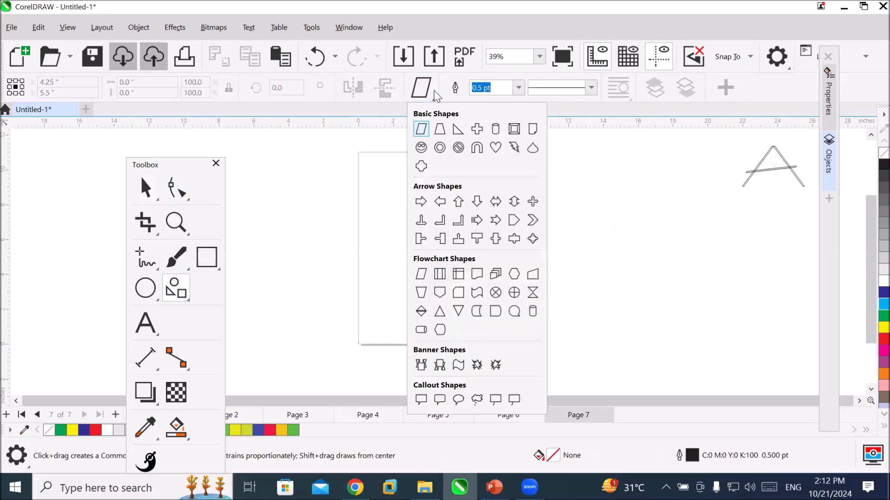
left_click(440, 129)
mouse_move(416, 153)
left_mouse_down()
mouse_move(466, 202)
mouse_move(451, 355)
mouse_move(508, 341)
mouse_move(485, 337)
left_mouse_up()
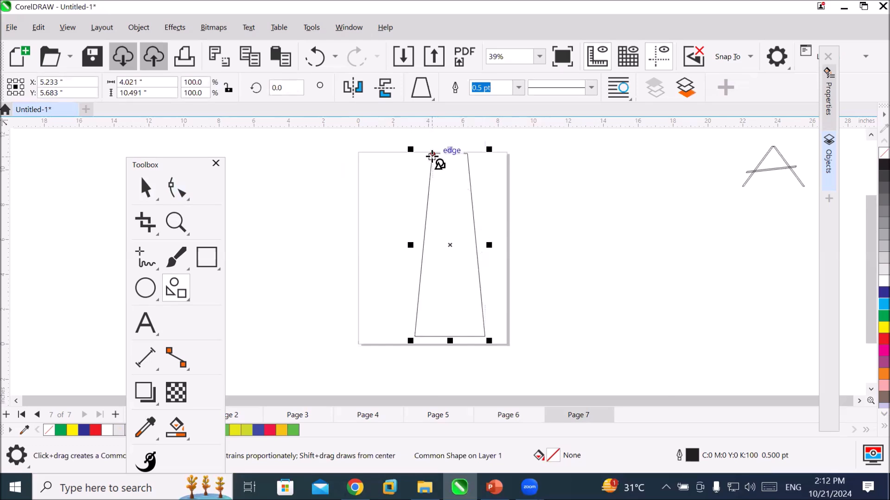
Adjust the trapezoid's glyph node until its top edge is narrow like a receding road, and fill it with black.
left_click_drag(434, 154, 450, 154)
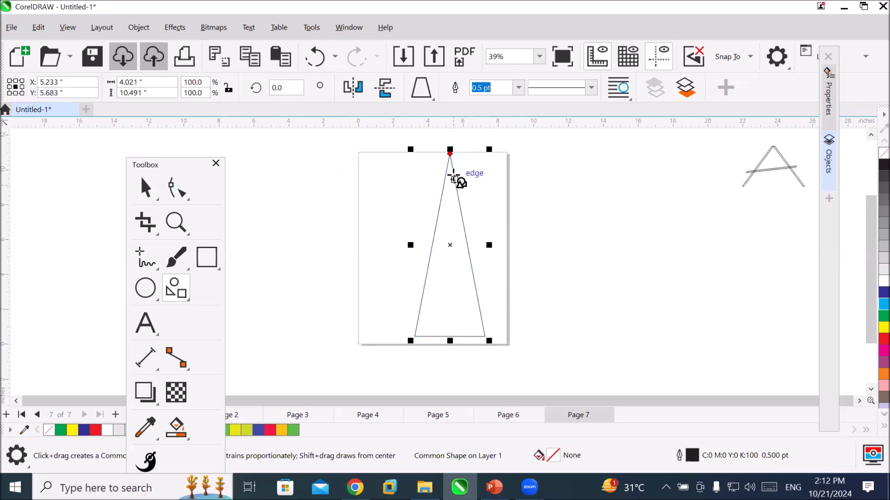
left_click_drag(450, 154, 415, 154)
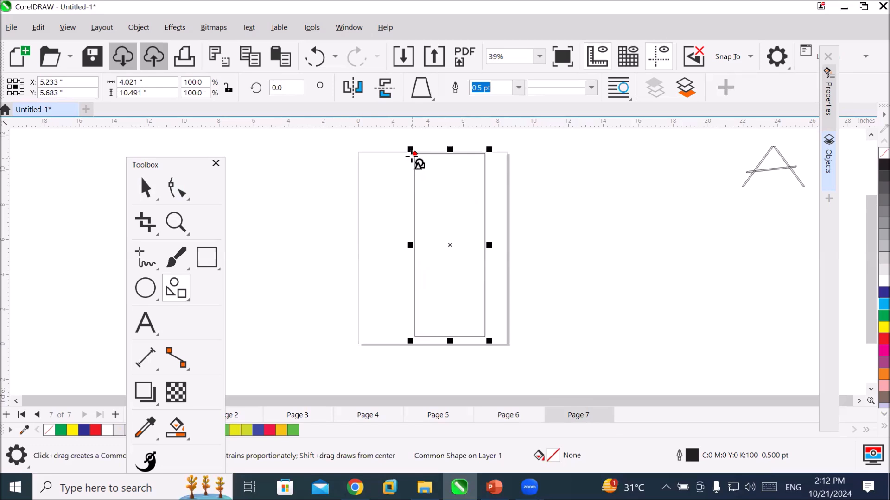
left_click_drag(415, 154, 443, 154)
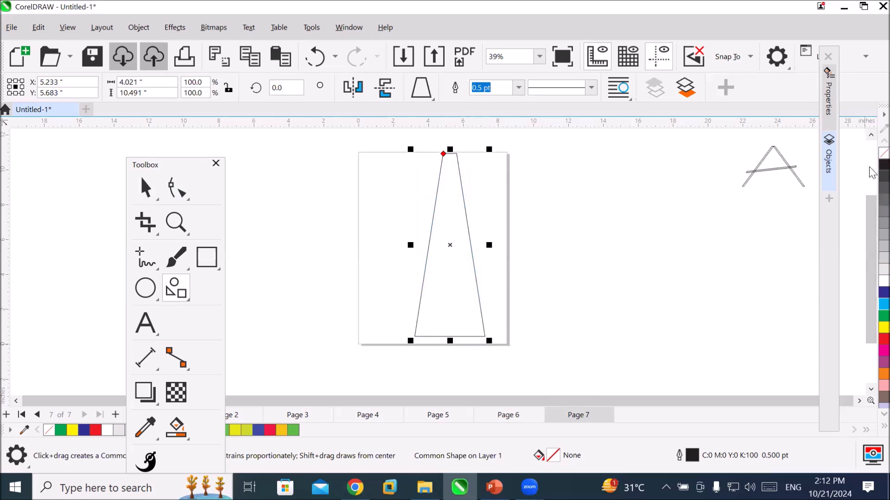
left_click(883, 165)
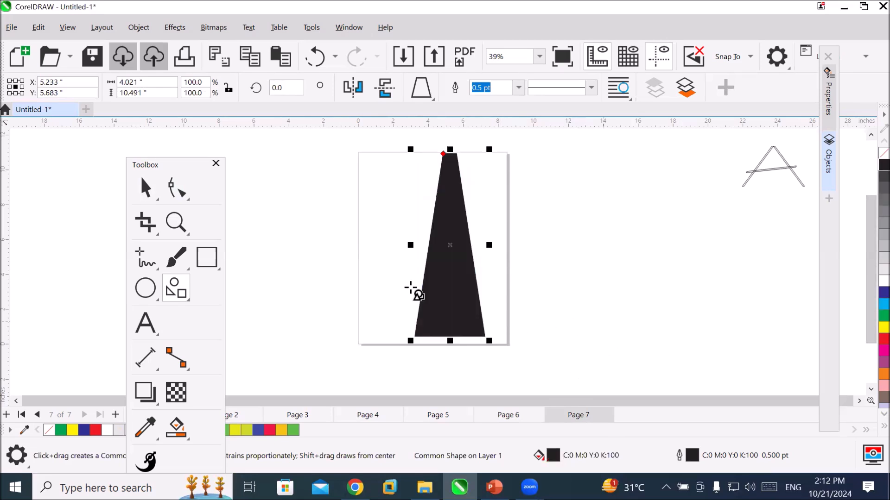
Draw a thin upright rectangle beside the page, about 0.13 by 2.29 inches, as a road dash.
left_click(144, 188)
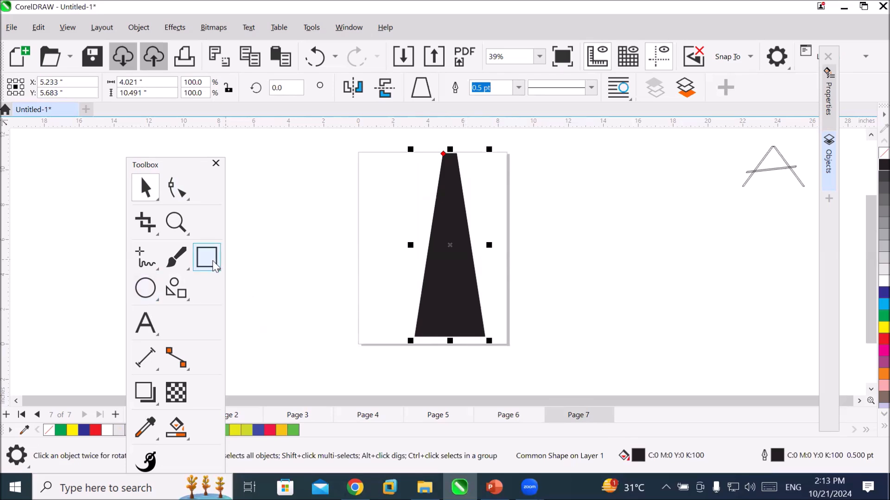
left_click(208, 259)
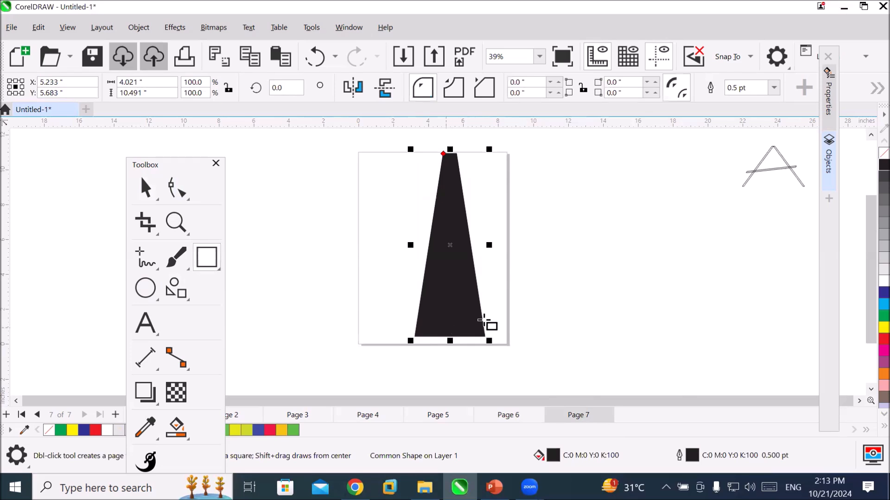
left_click_drag(587, 238, 587, 280)
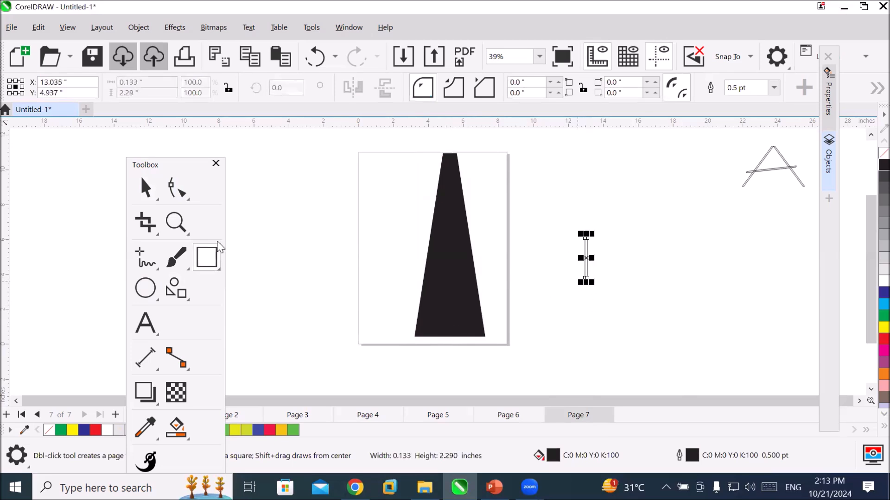
Place the thin rectangle at the centre of the black road's base and give it a white fill and white outline.
left_click(139, 191)
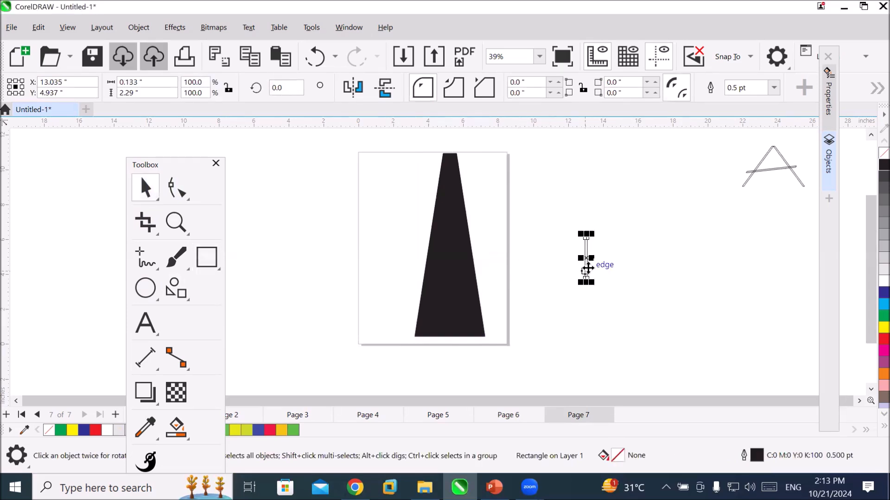
left_click_drag(587, 268, 448, 324)
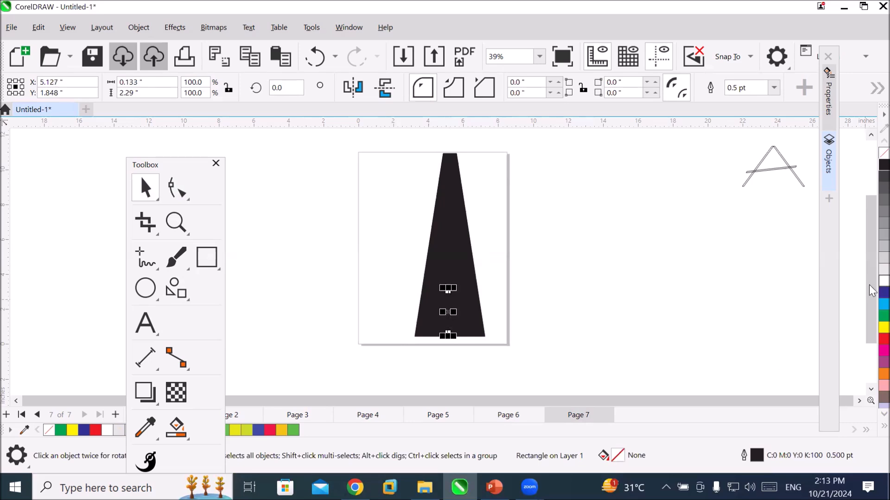
left_click(884, 281)
right_click(884, 281)
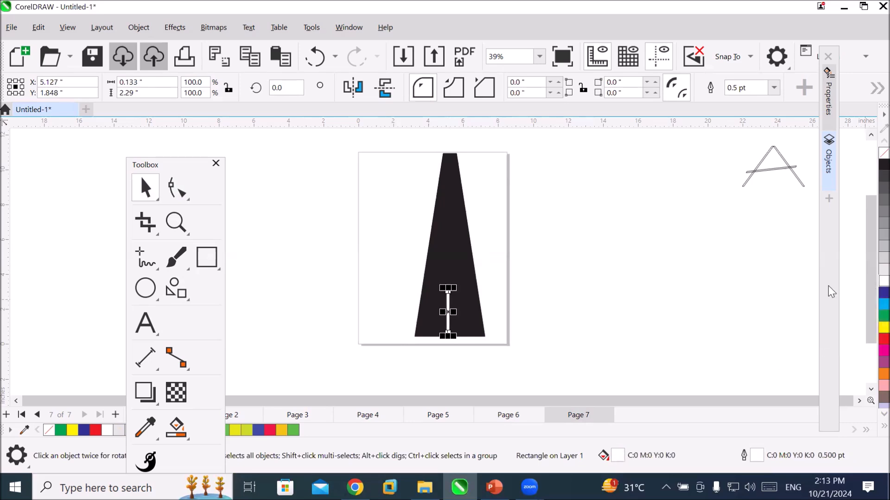
Copy the white dash directly above itself and repeat the duplication twice to complete the road's dashed centre line.
left_click_drag(447, 323, 450, 276)
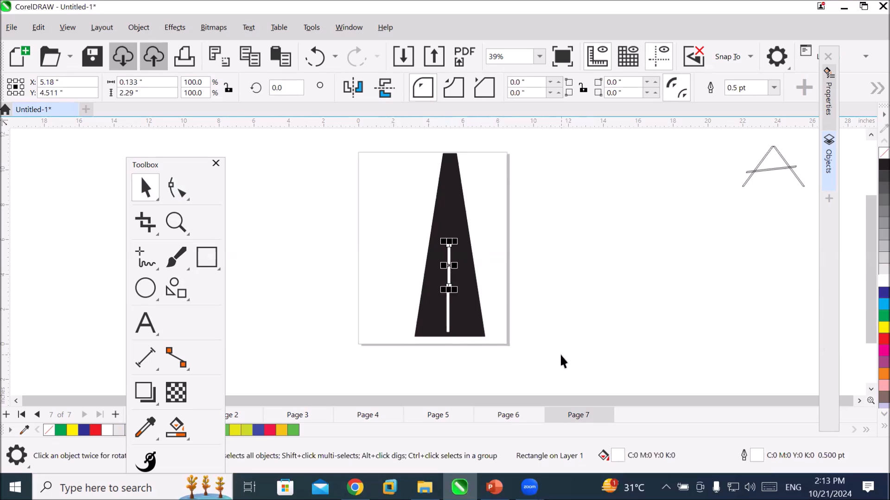
key("ctrl+r")
key("ctrl+r")
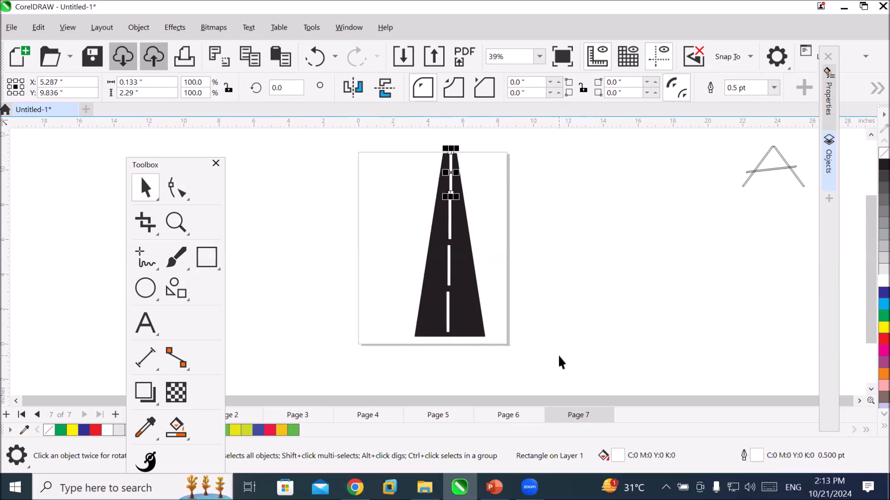
left_click(524, 301)
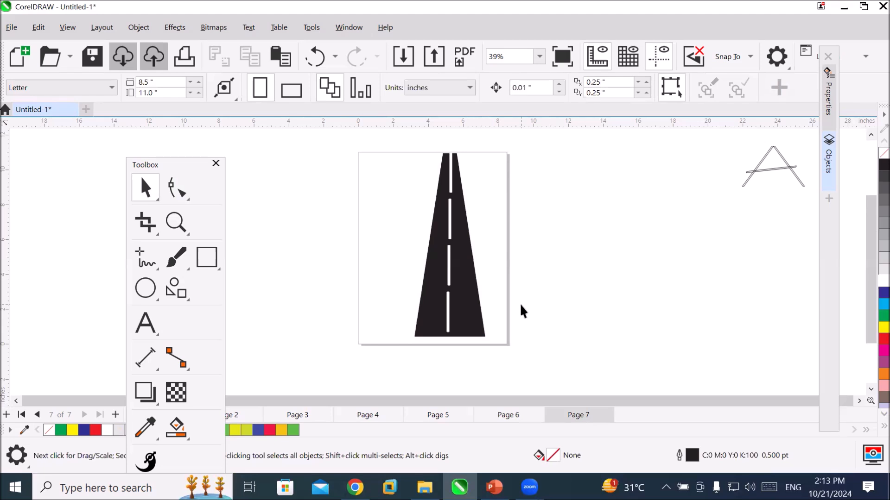
Draw a tall rectangle in the empty area right of the page, about 3.4 by 11.6 inches.
left_click(197, 267)
left_click_drag(540, 145, 599, 348)
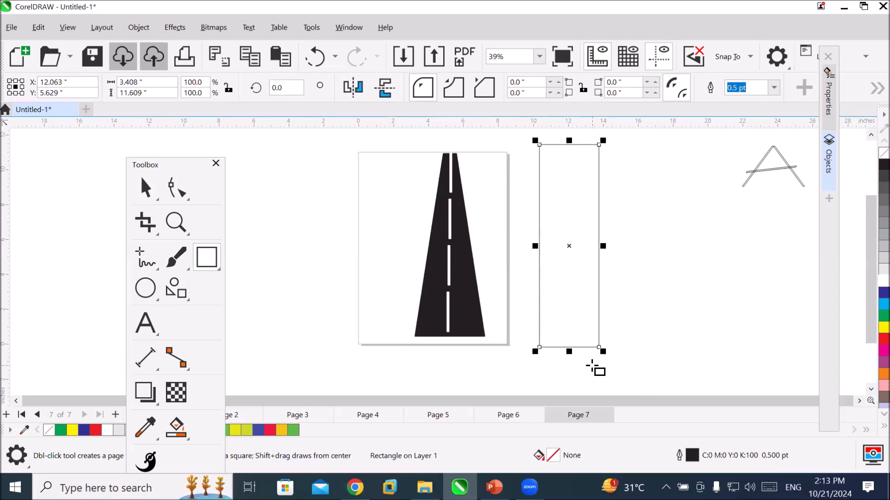
Try to round all four corners of the tall rectangle to 1.704 inches with the Shape tool and fill it with blue.
left_click(182, 197)
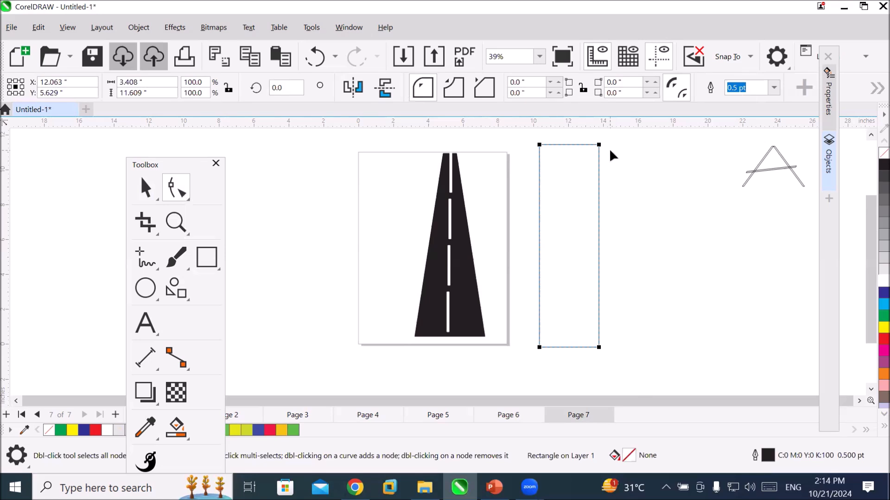
left_click_drag(598, 146, 570, 253)
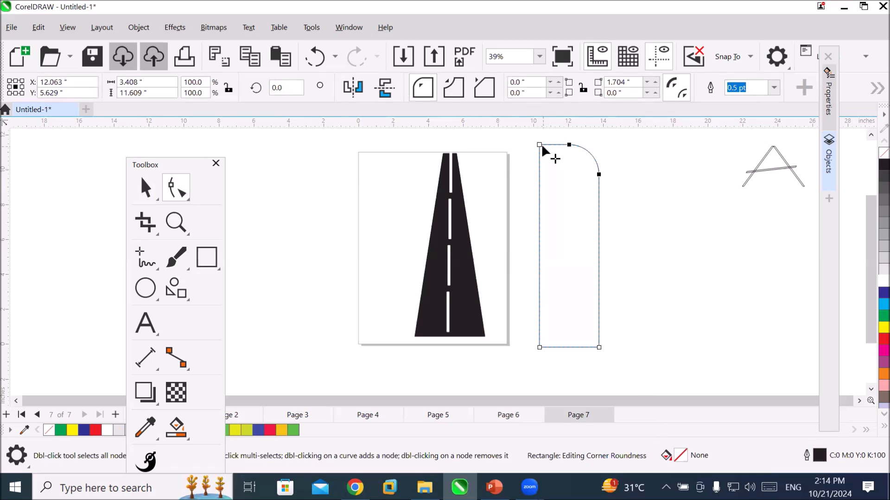
left_click_drag(540, 145, 601, 172)
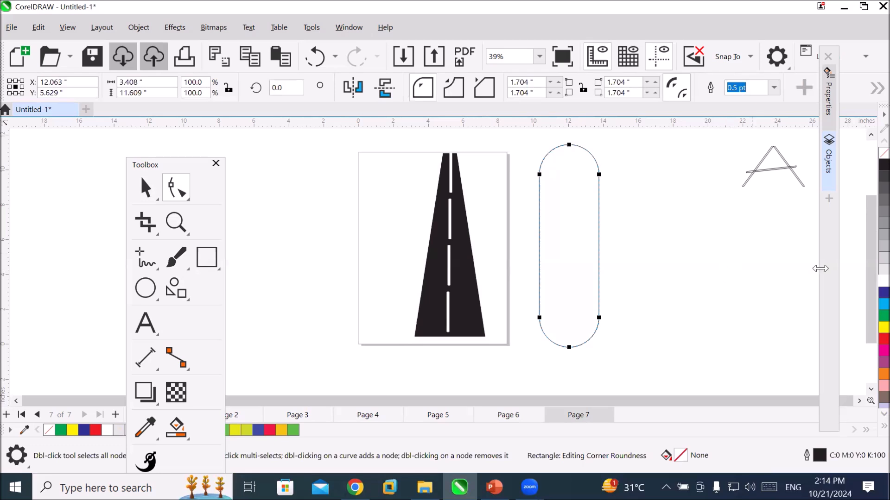
left_click(882, 292)
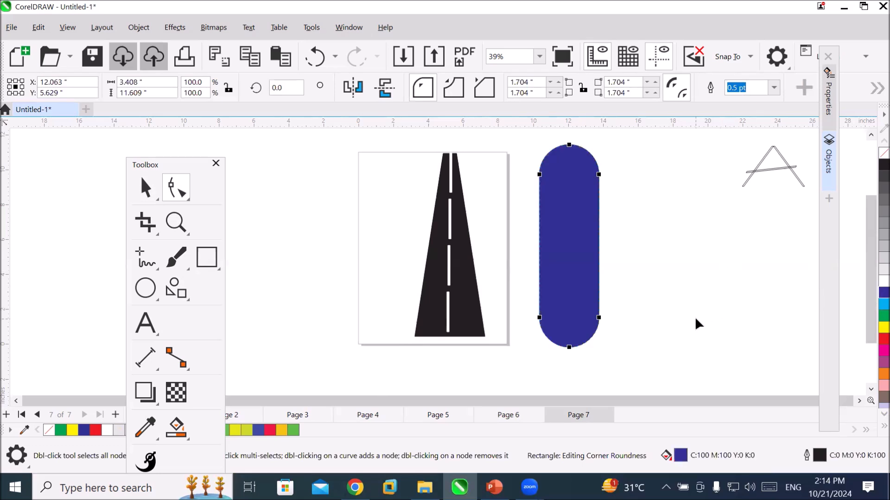
Undo the blue fill and all corner rounding on the tall rectangle.
key("ctrl+z")
key("ctrl+z")
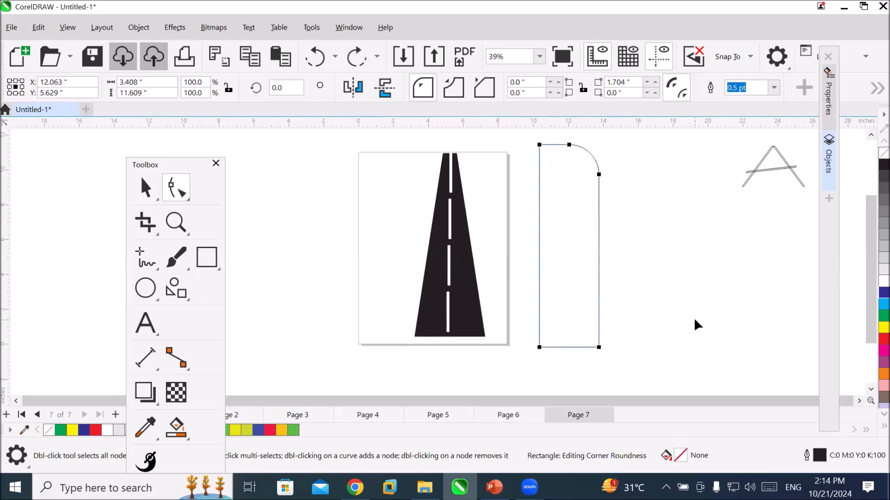
key("ctrl+z")
Convert the tall rectangle to curves so its corner nodes can be edited individually.
left_click(599, 145)
right_click(597, 217)
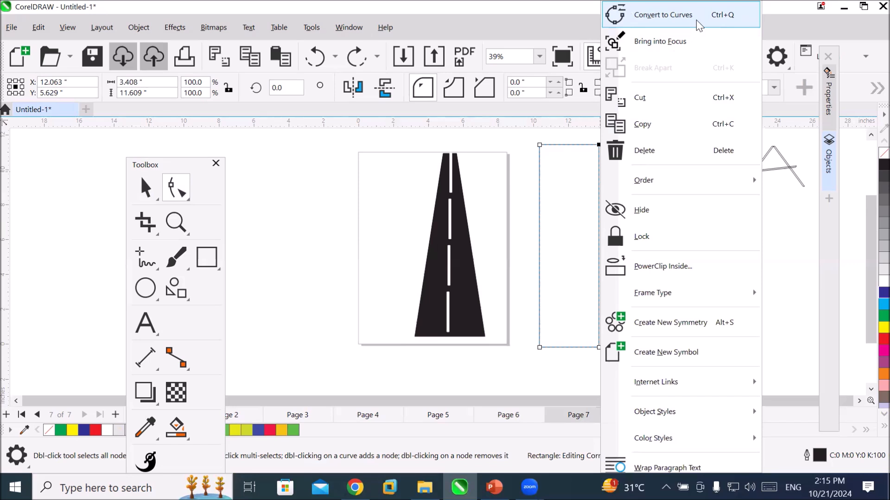
left_click(695, 23)
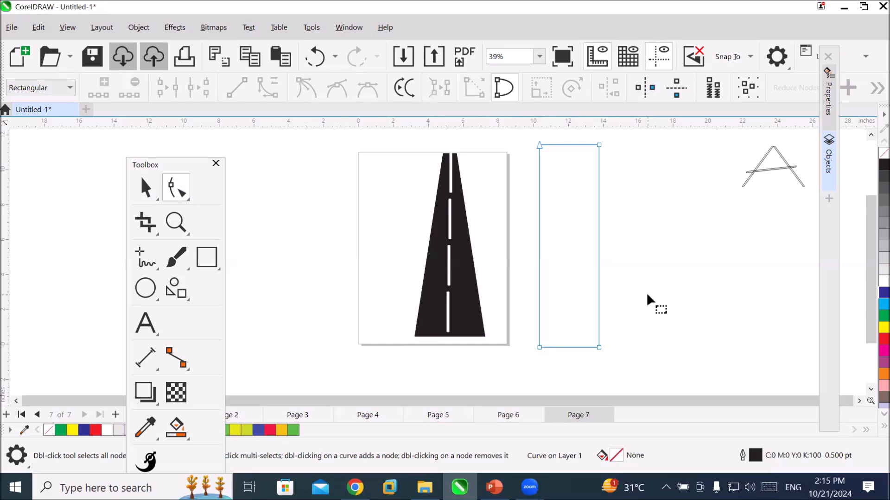
Move the converted rectangle's two top nodes horizontally inward to form a narrow-topped road shape, and fill it with black.
left_click(599, 145)
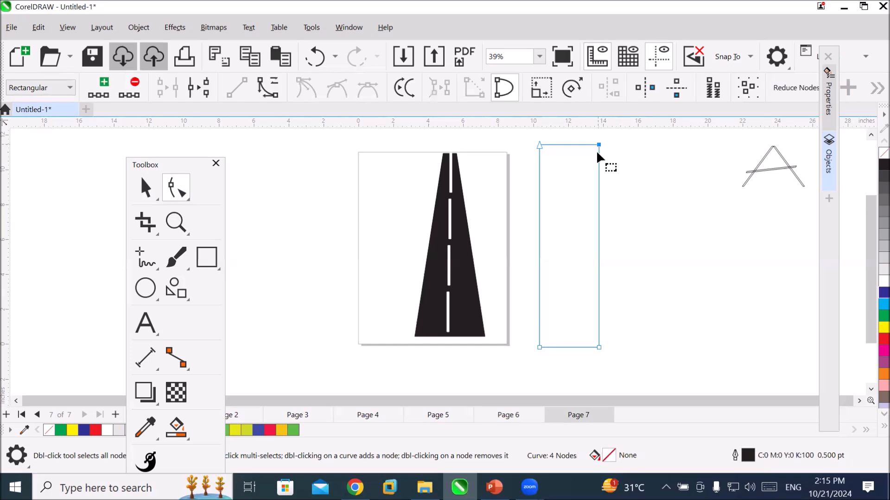
left_click(598, 348)
left_click(538, 347)
left_click(539, 146)
left_click_drag(538, 145, 564, 145)
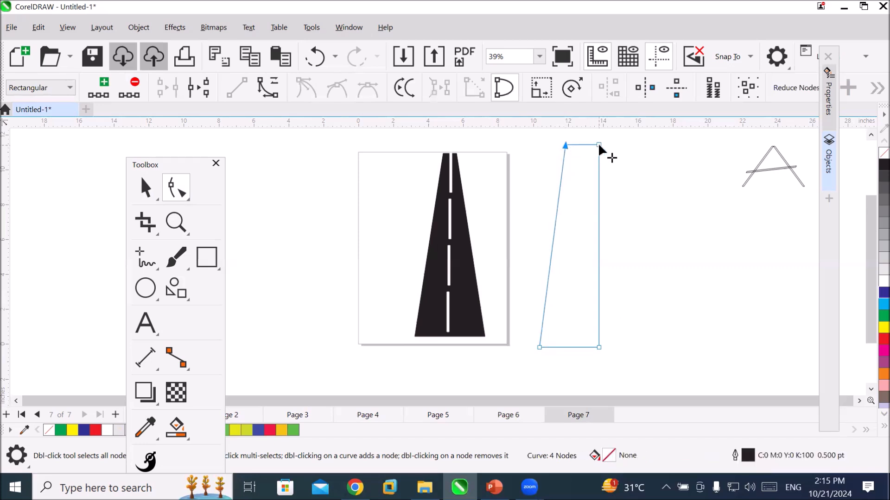
left_click_drag(598, 145, 581, 145)
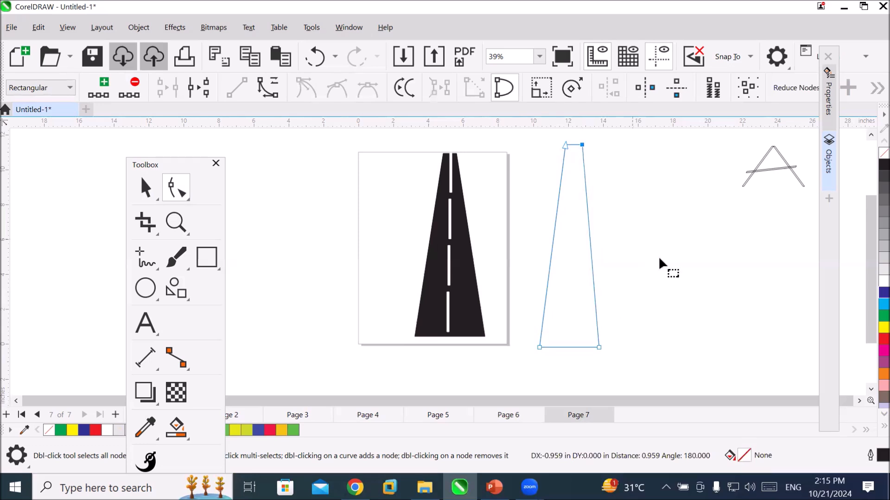
left_click(884, 165)
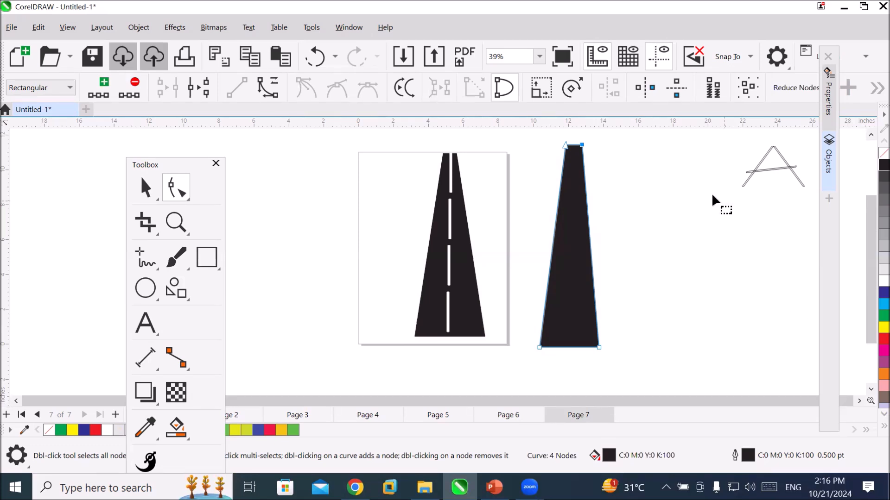
scroll(592, 134, "up", 4)
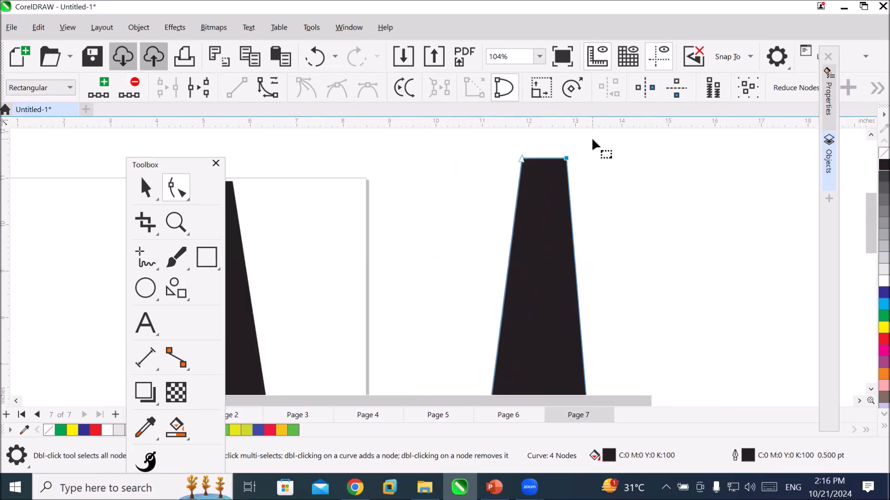
scroll(592, 137, "up", 1)
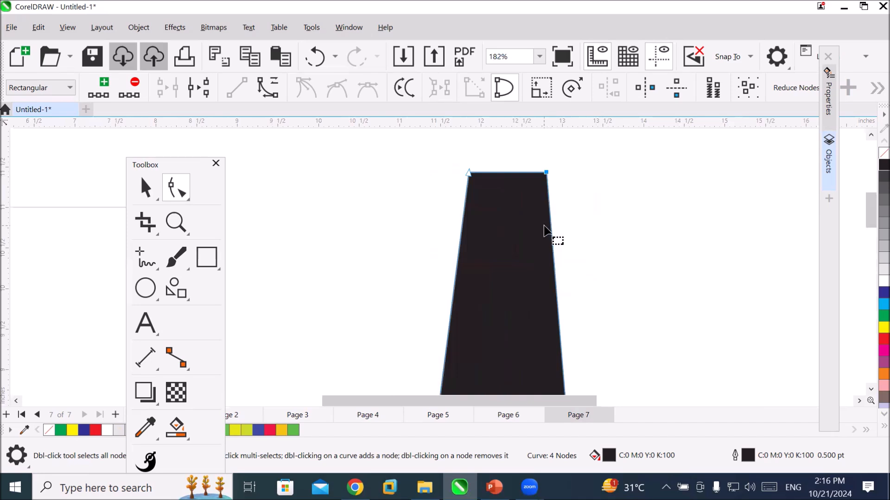
scroll(590, 242, "down", 4)
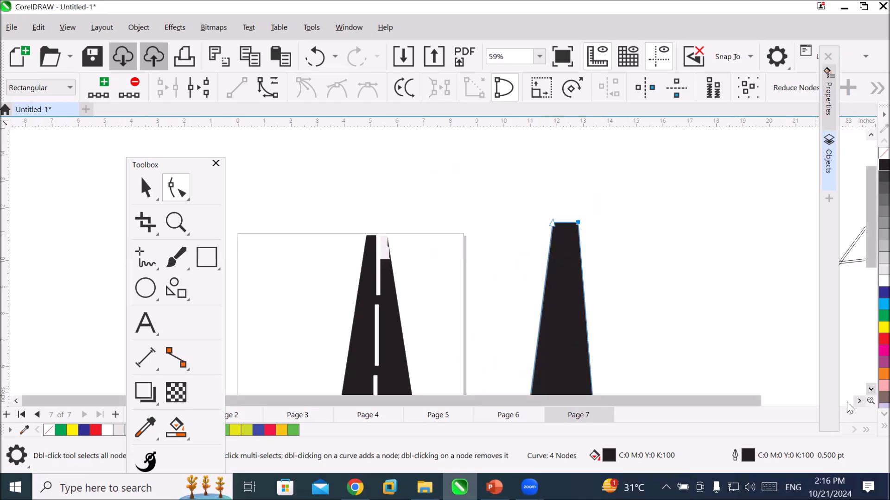
left_click_drag(871, 215, 871, 257)
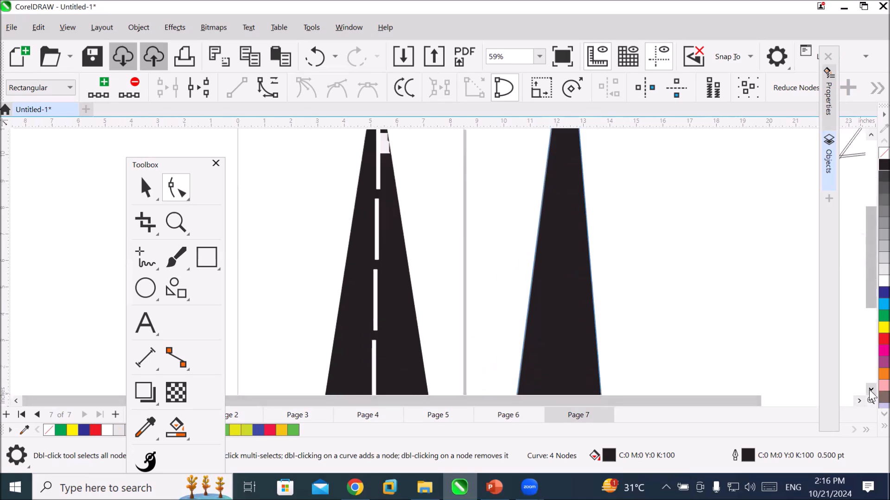
scroll(725, 355, "down", 2)
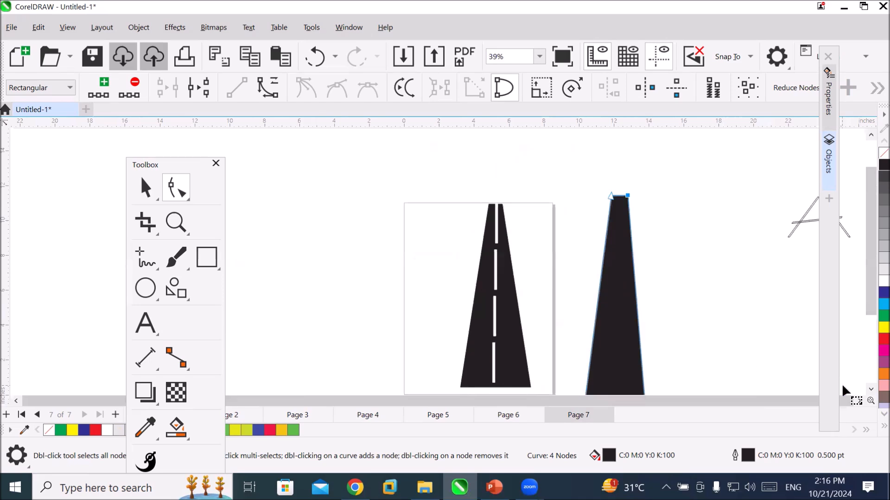
left_click(859, 401)
left_click(860, 402)
left_click(860, 401)
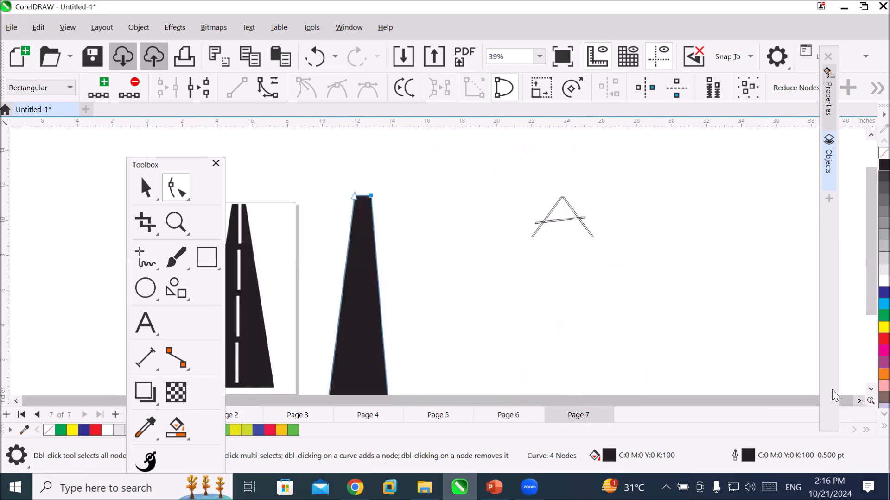
Delete the upper-right and lower-right nodes of the black tapered shape, reducing it to a single slanted line.
left_click(871, 389)
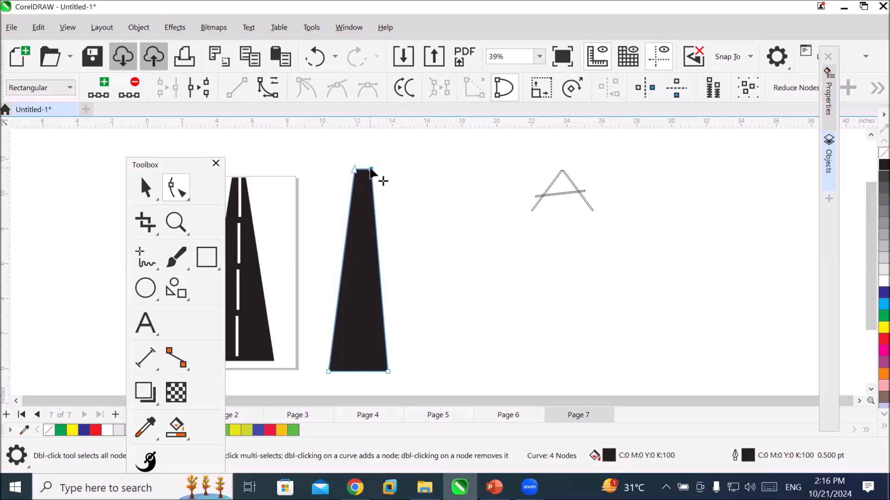
left_click(136, 88)
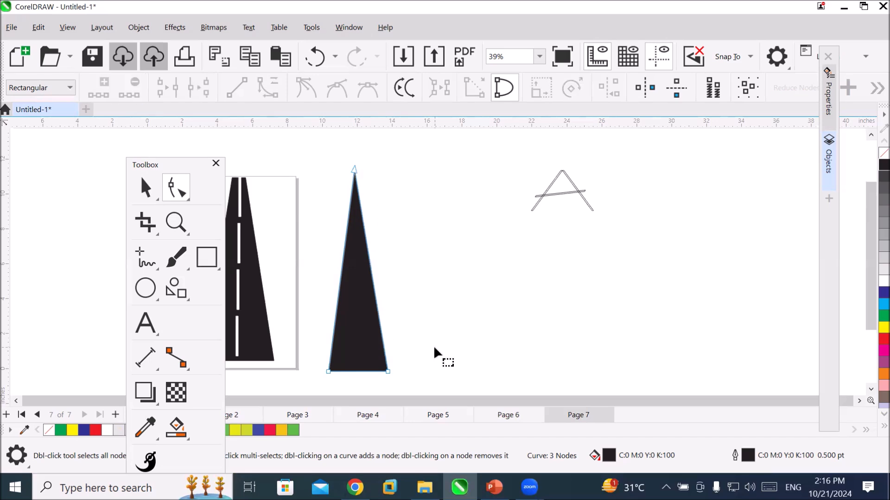
key("ctrl+z")
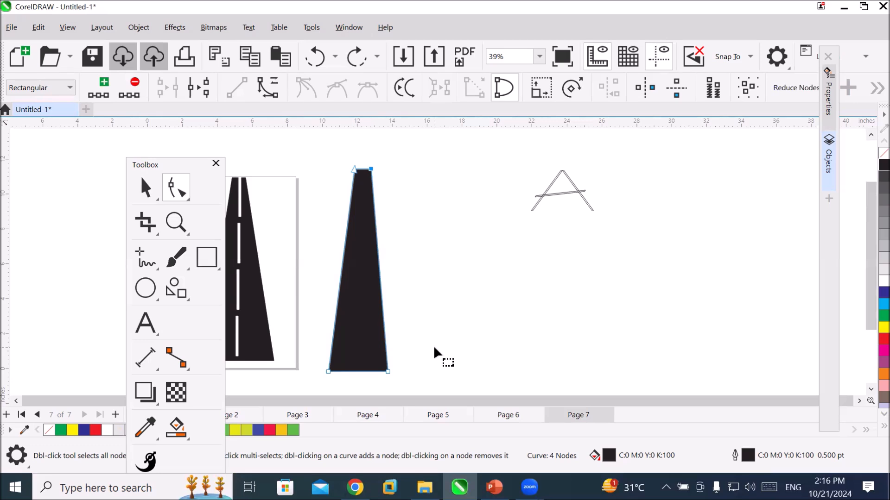
double_click(371, 170)
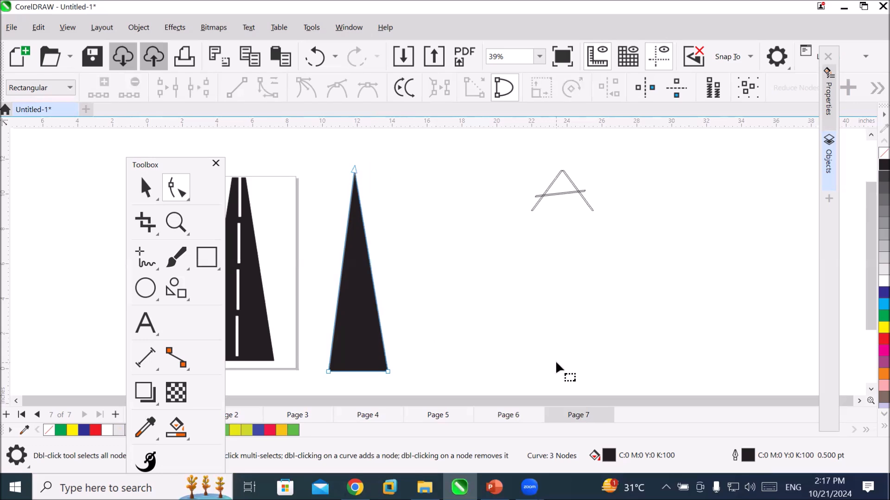
double_click(387, 371)
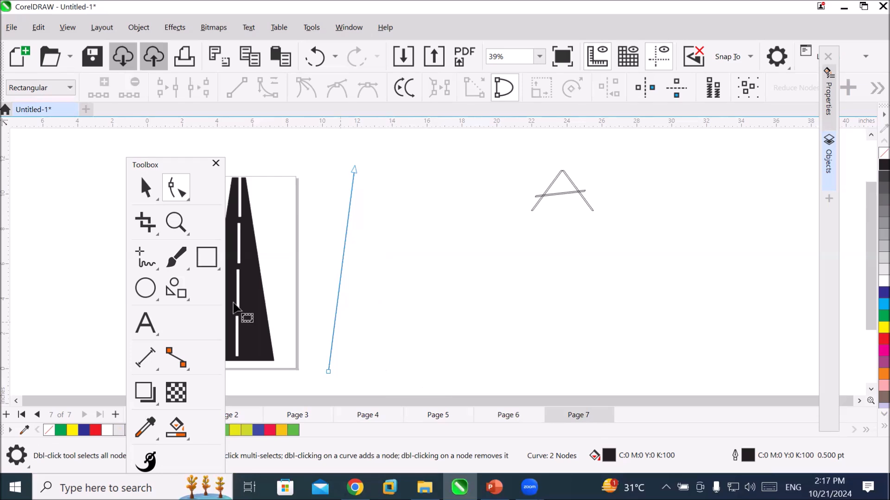
Draw an ellipse about 7.99 by 7.78 inches beside the slanted line and open it into an arc by moving its node to about 1.9 degrees.
left_click(145, 288)
left_click_drag(412, 213, 555, 357)
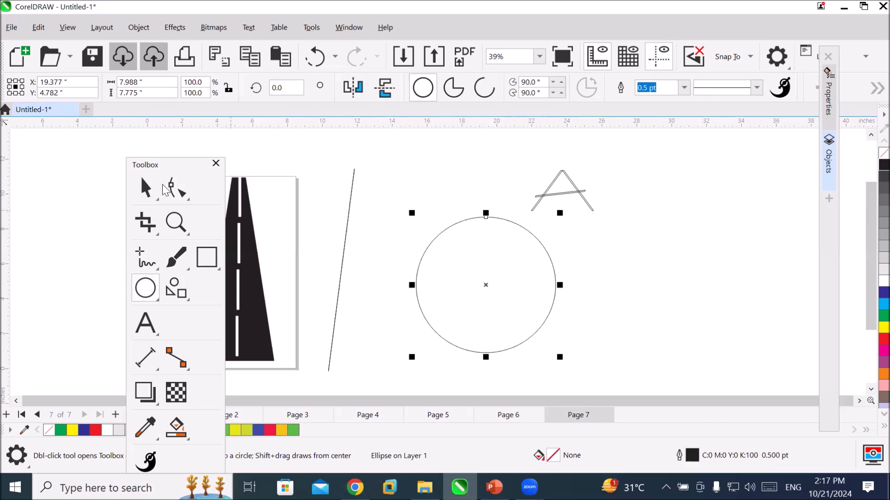
left_click(177, 191)
left_click(177, 191)
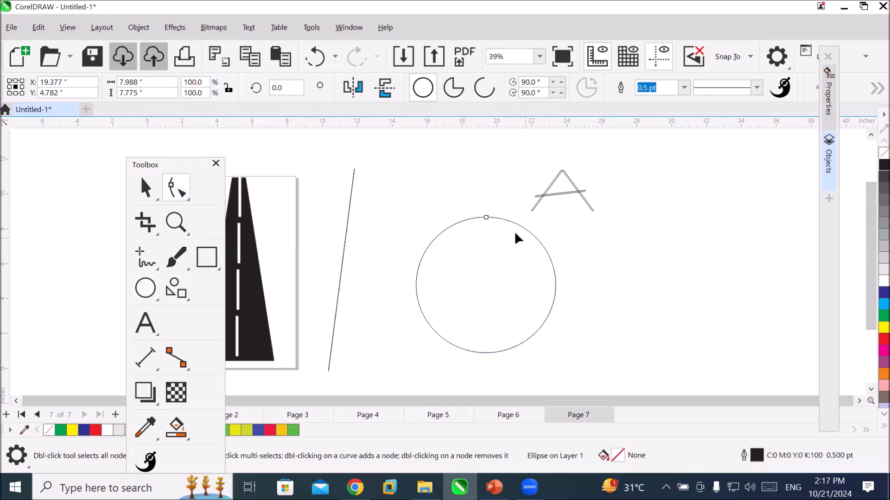
left_click_drag(487, 219, 556, 283)
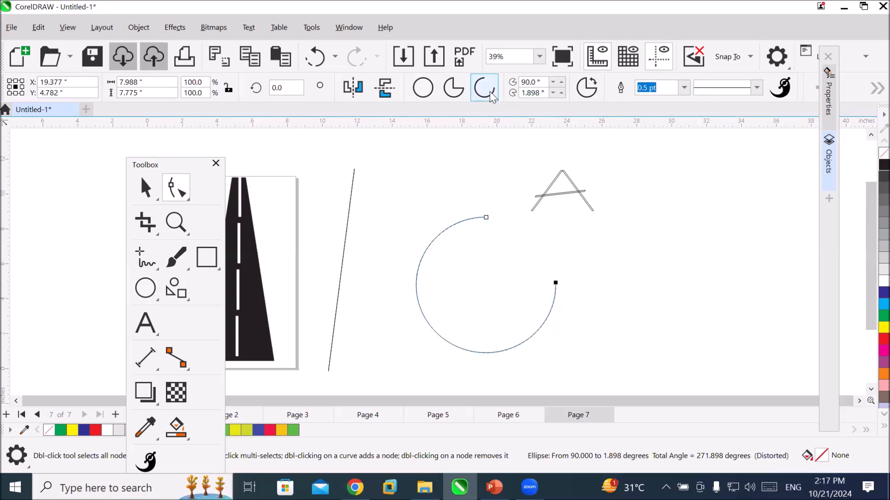
Switch the opened ellipse between the pie, ellipse and arc types, finishing with a pie from 0 to 270 degrees.
left_click(450, 91)
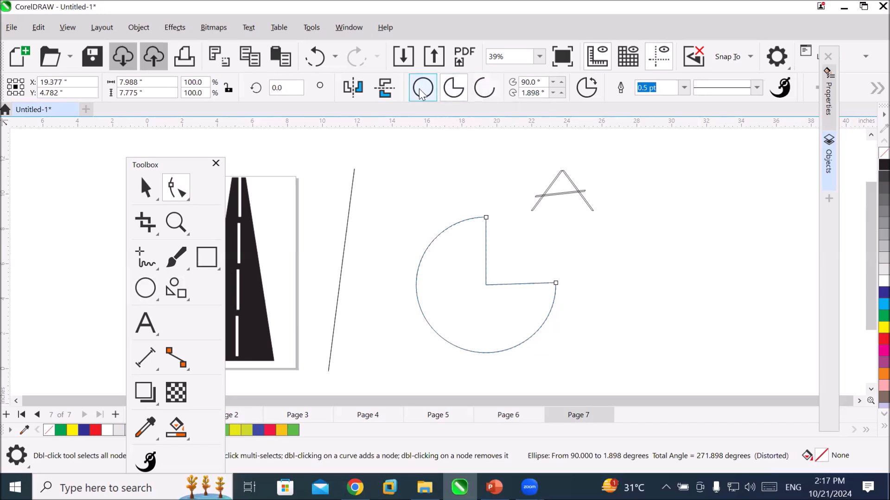
left_click(421, 90)
left_click(453, 89)
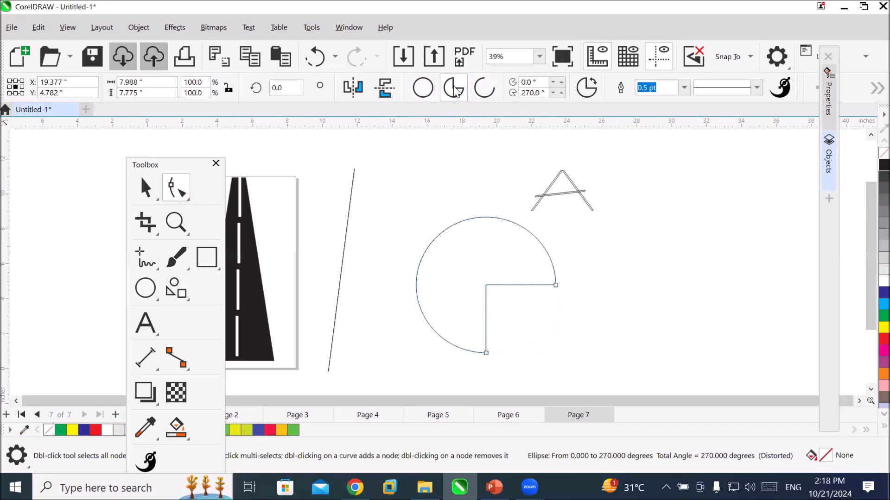
left_click(482, 92)
left_click(453, 89)
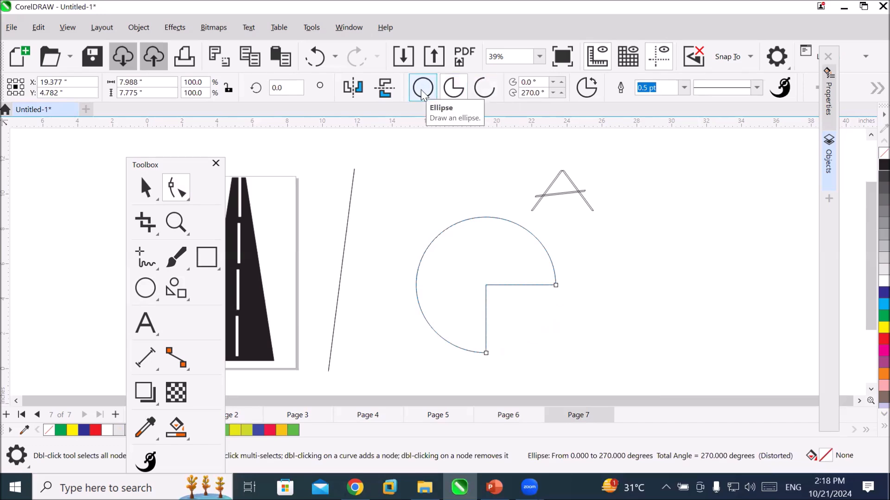
Mirror the pie vertically and horizontally several times, finishing with it flipped in both directions.
left_click(387, 92)
left_click(387, 92)
left_click(388, 93)
left_click(388, 93)
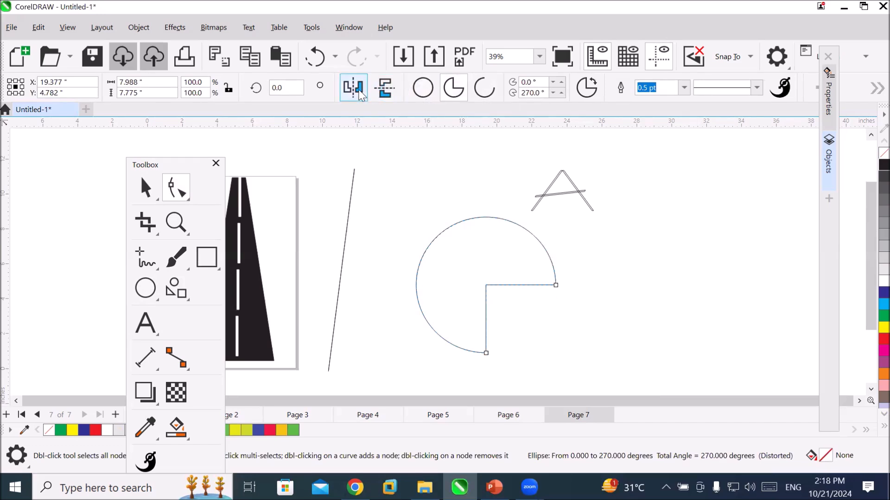
left_click(360, 95)
left_click(359, 95)
left_click(360, 95)
left_click(388, 88)
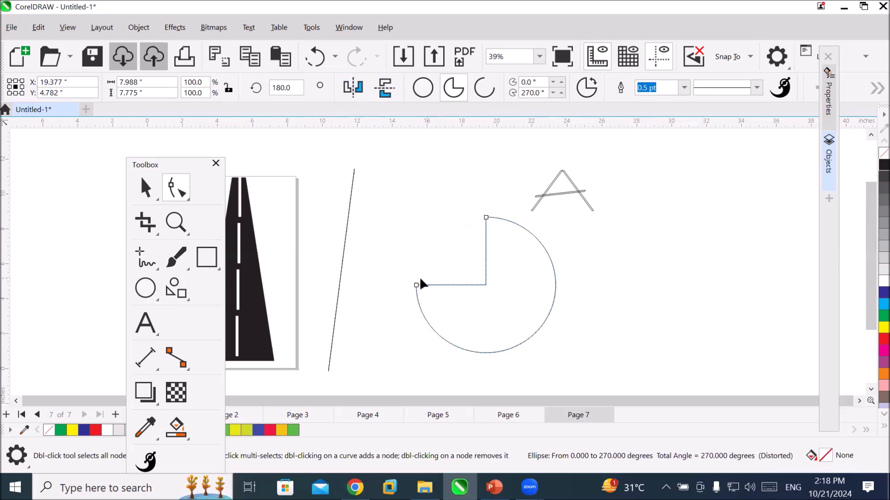
Reposition the pie's two end nodes and turn it into a C-shaped arc from about 238.6 to 117.8 degrees.
left_click_drag(416, 285, 437, 237)
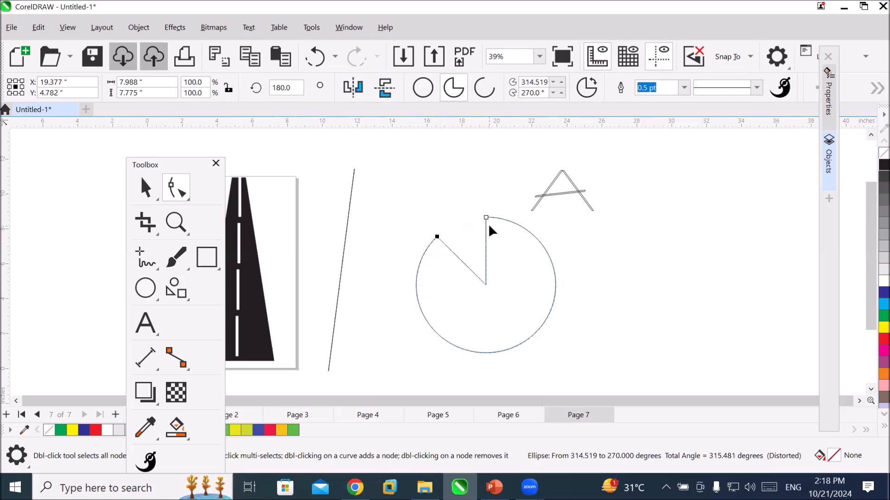
left_click_drag(485, 216, 555, 287)
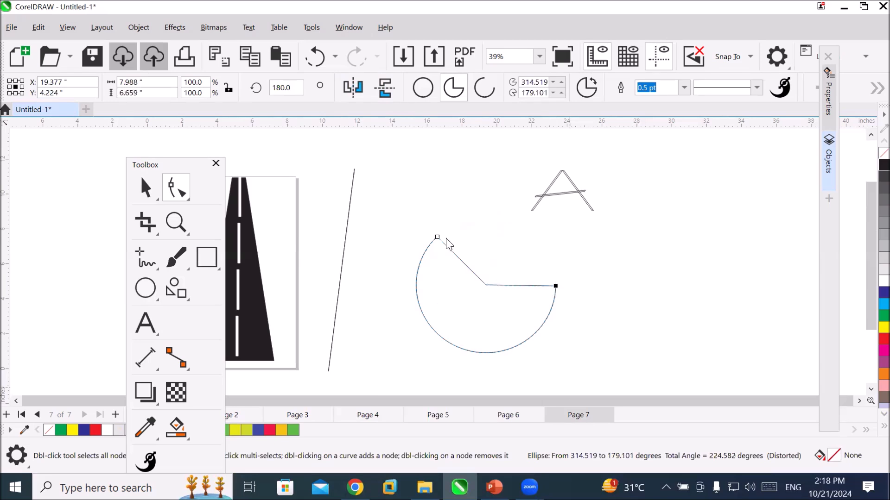
left_click_drag(438, 237, 522, 227)
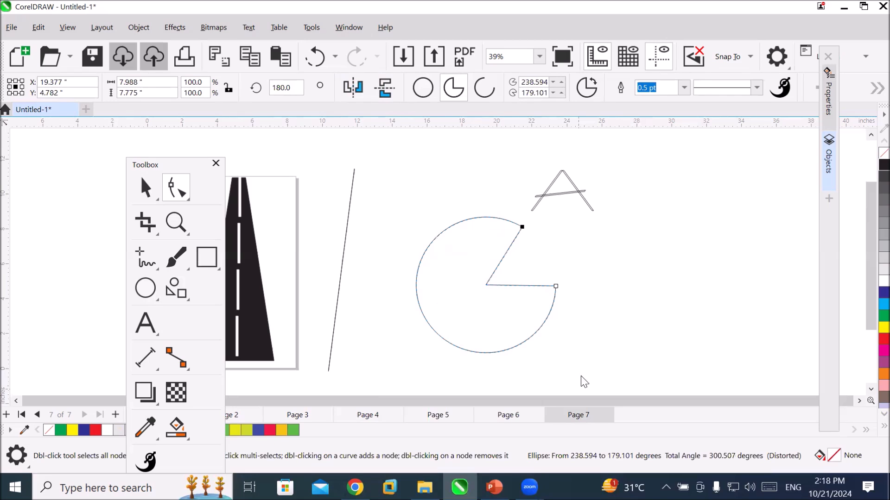
left_click(556, 286)
left_click_drag(555, 285, 529, 366)
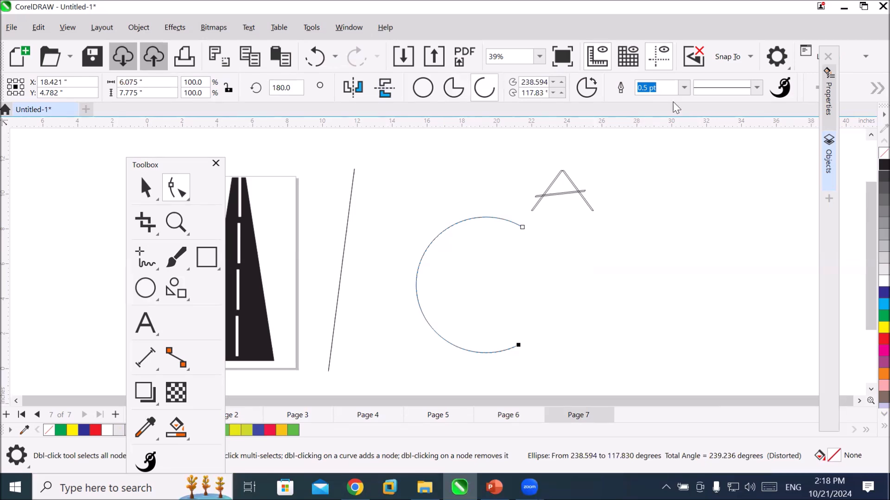
Set the C-shaped arc's outline width to 10 pt and then 24 pt, and apply a dashed line style.
type("10")
key("Return")
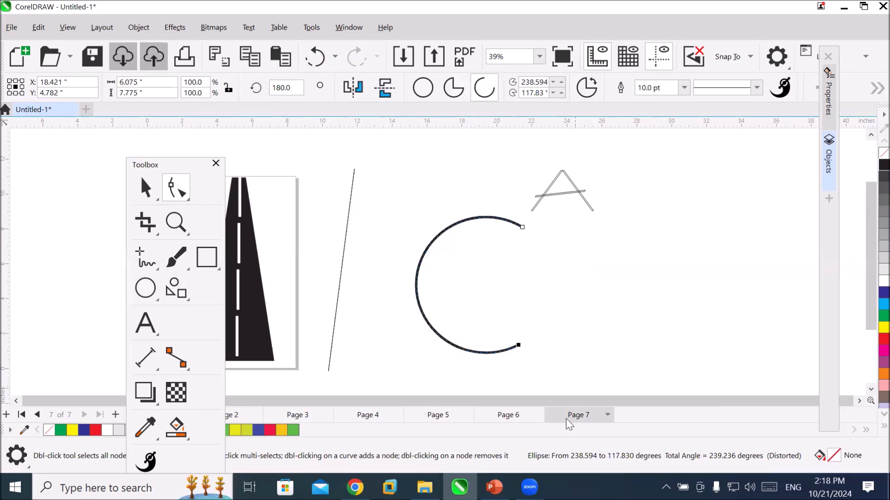
left_click(684, 87)
left_click(644, 228)
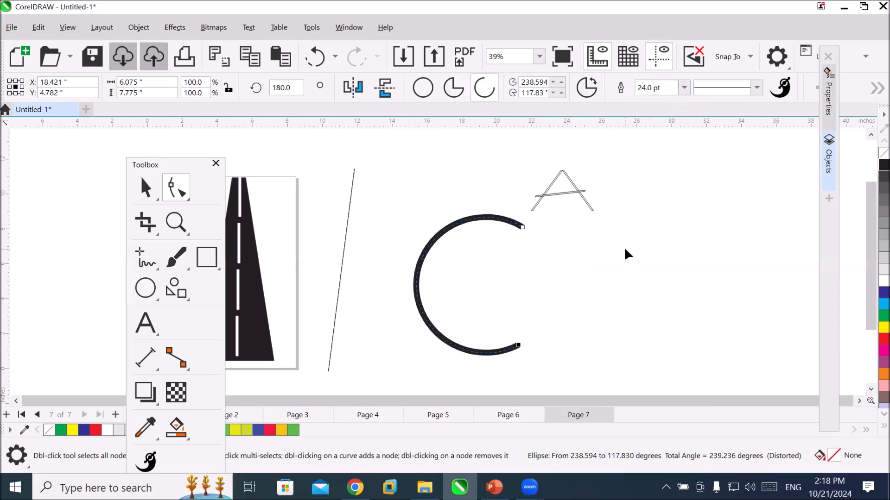
left_click(756, 91)
left_click(736, 110)
left_click(756, 91)
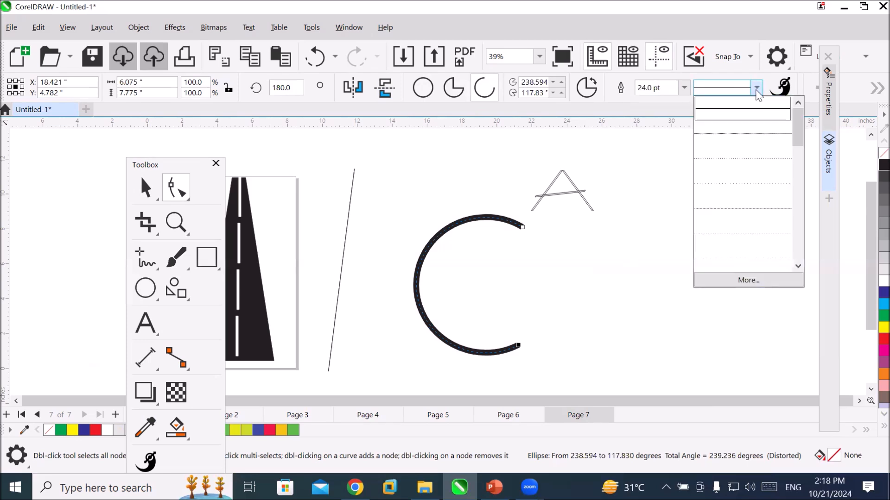
left_click(741, 209)
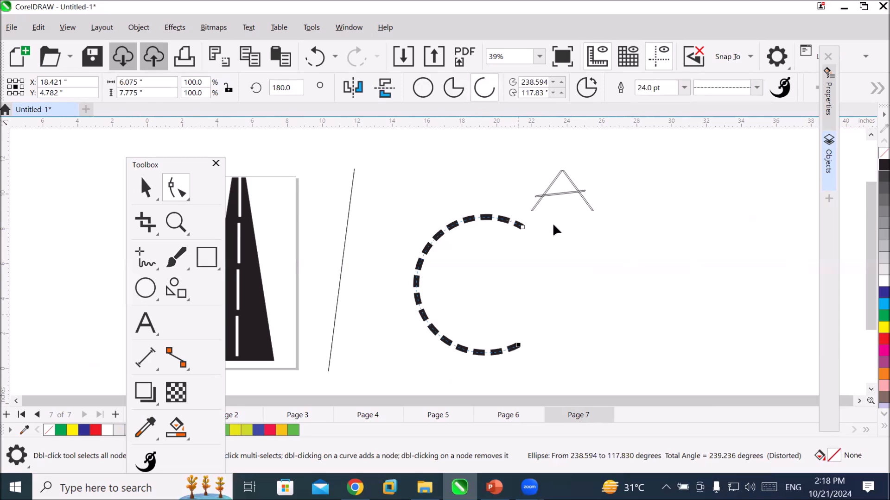
Toggle the dashed C-shaped arc between clockwise and counterclockwise, finishing in its original direction.
left_click(584, 92)
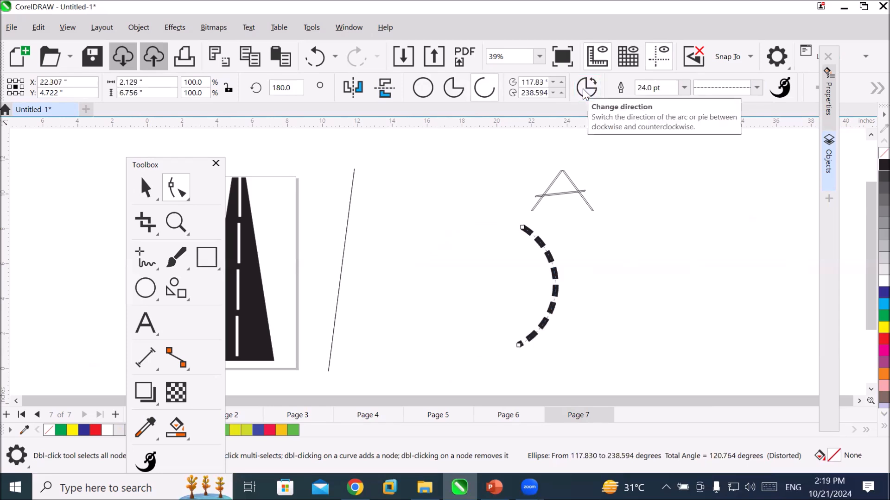
left_click(584, 92)
left_click(584, 92)
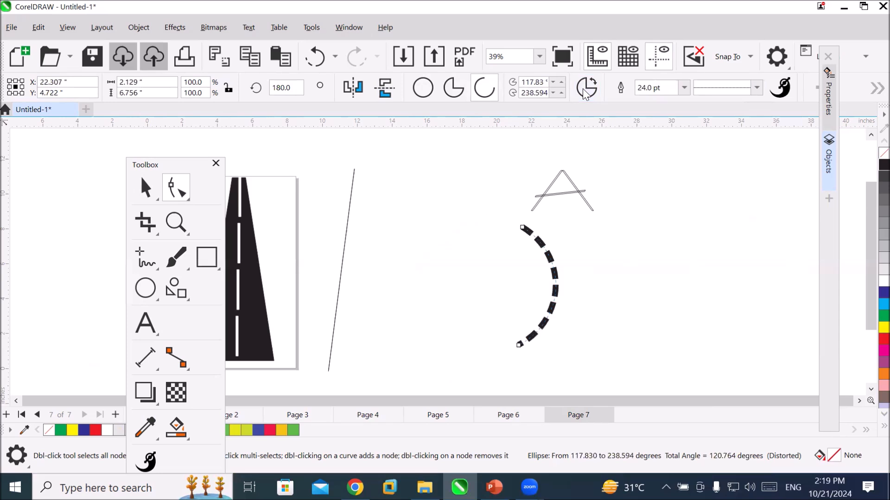
left_click(584, 93)
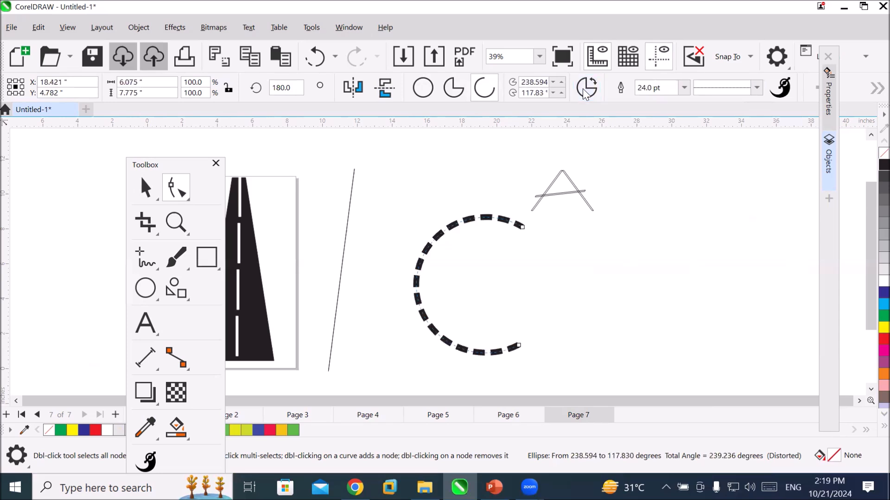
Change the dashed arc to a pie, toggle the pie's direction repeatedly, and change it back to an arc.
left_click(451, 90)
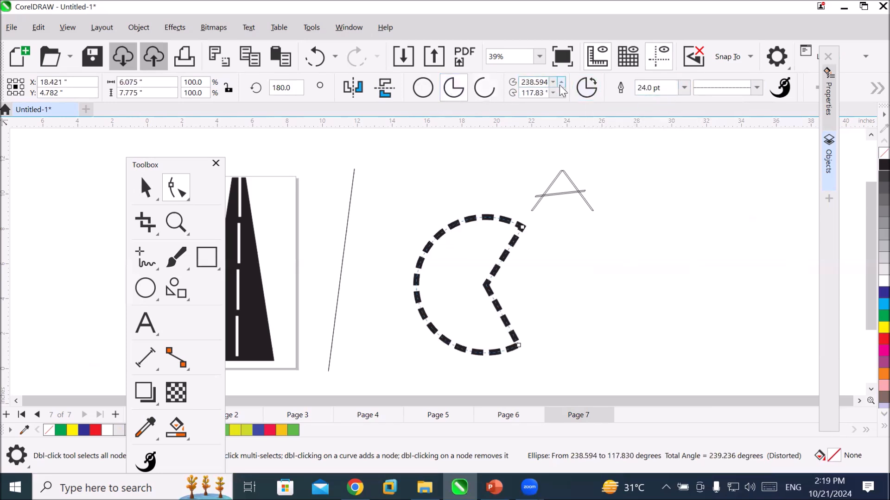
left_click(580, 88)
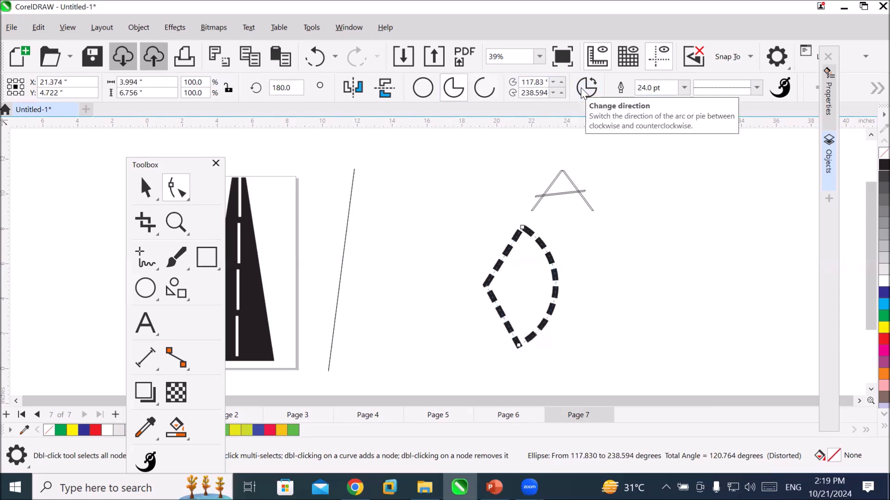
left_click(581, 87)
left_click(583, 90)
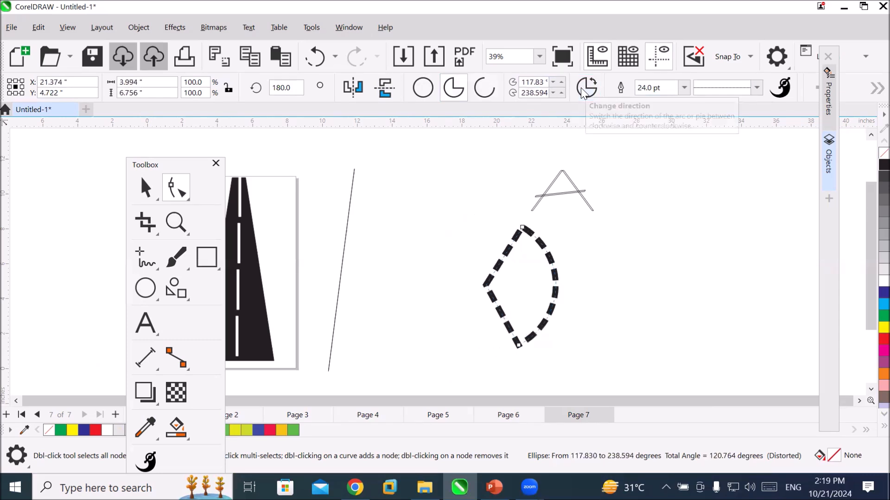
left_click(583, 91)
left_click(583, 91)
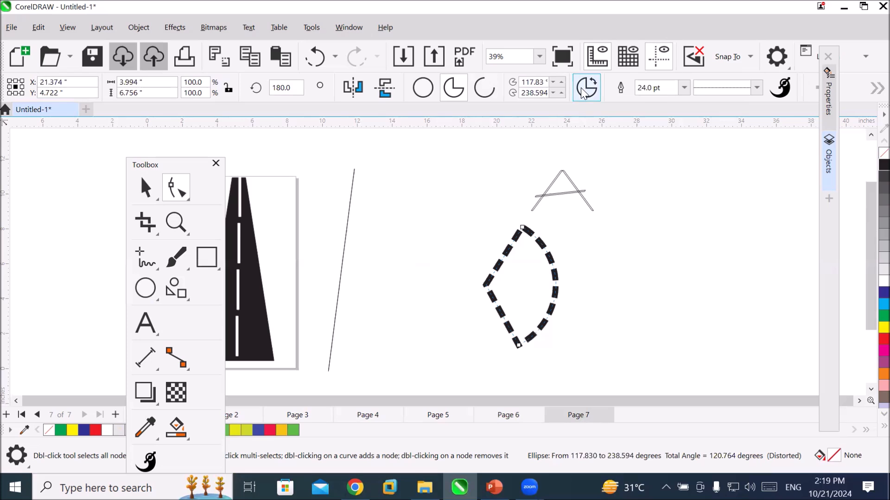
left_click(583, 91)
left_click(484, 88)
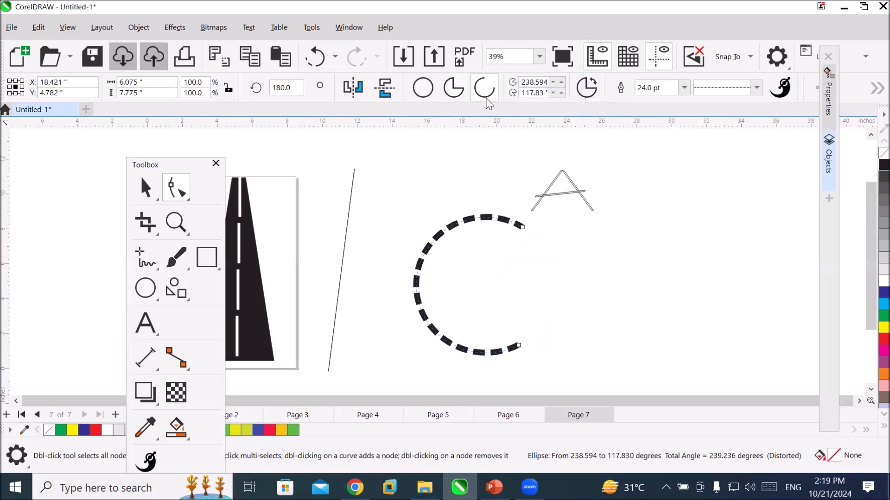
Reverse the dashed arc's direction and move its end nodes so it spans from about 32.7 to 273.3 degrees.
left_click(591, 94)
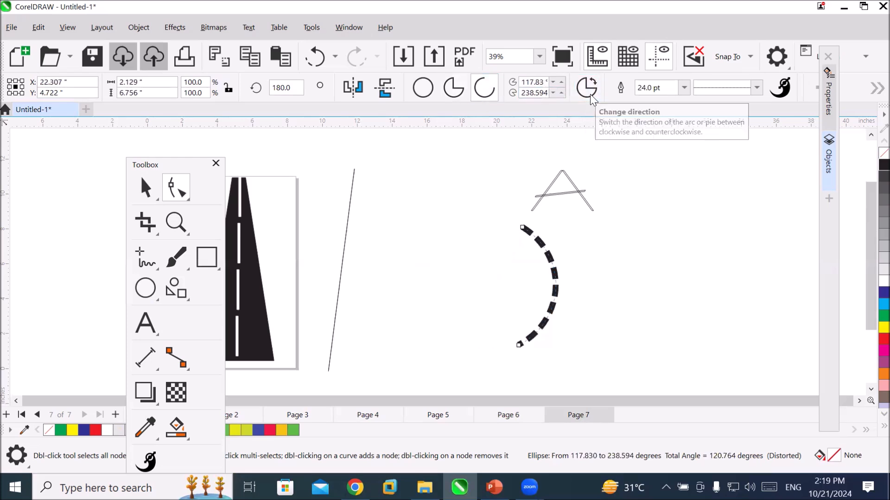
left_click(590, 94)
left_click(590, 94)
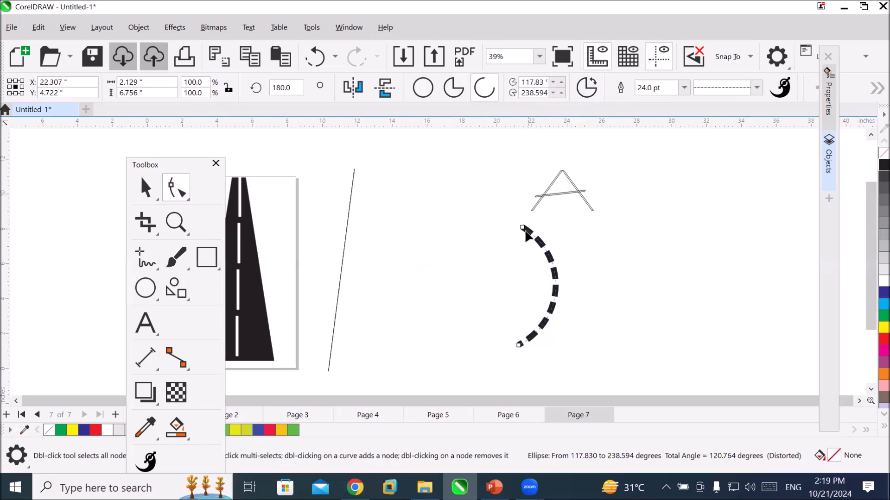
left_click_drag(521, 228, 485, 251)
left_click_drag(520, 346, 409, 329)
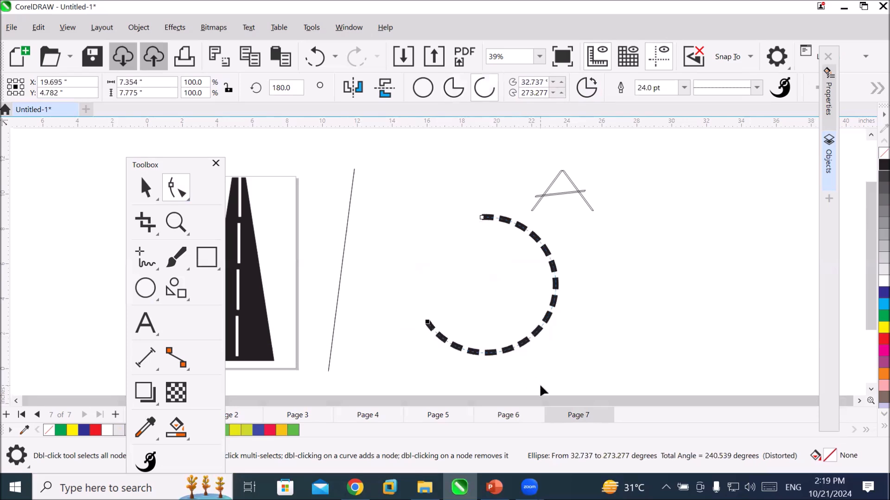
Toggle the extended arc's direction back and forth, and apply a solid line style to its outline.
left_click(586, 89)
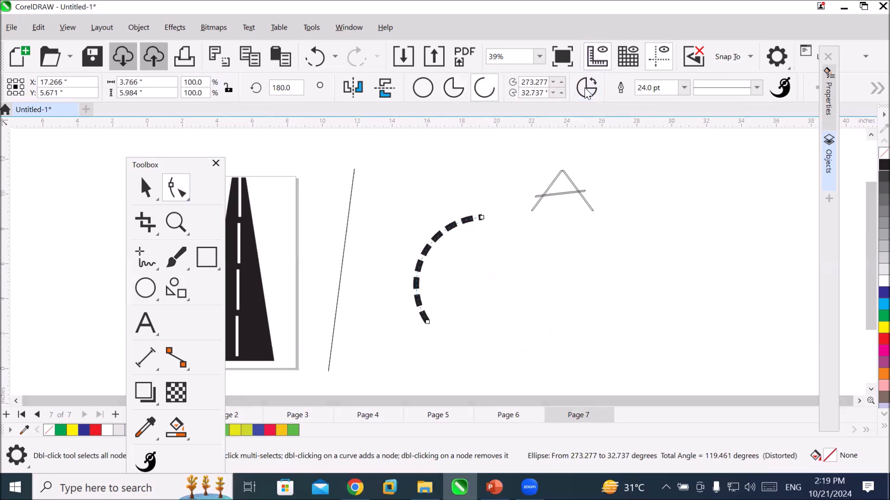
left_click(586, 89)
left_click(586, 90)
left_click(587, 89)
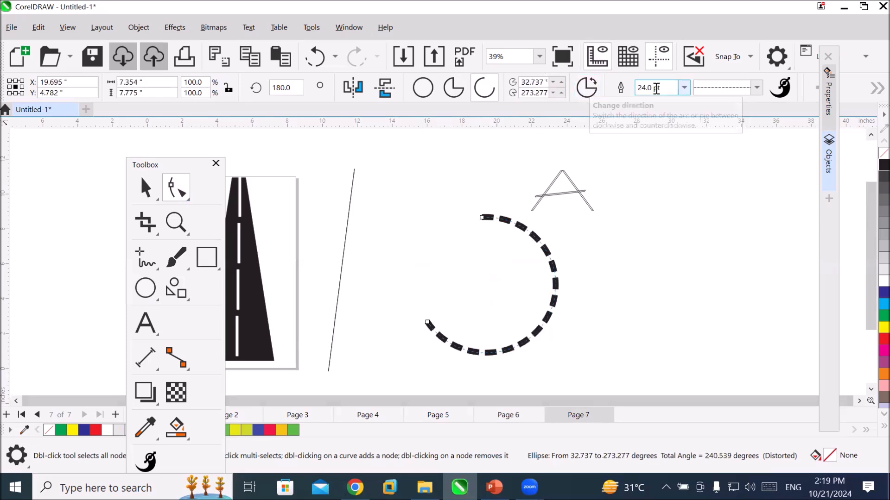
left_click(755, 88)
left_click(745, 110)
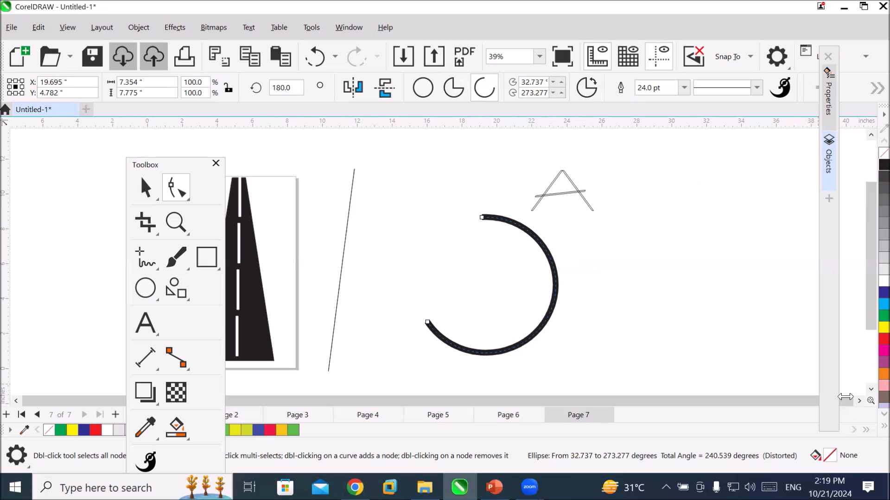
Draw an unfilled circle about 10.4 by 10.5 inches in the empty area beyond the arc and the letter A.
left_click(859, 401)
left_click(860, 401)
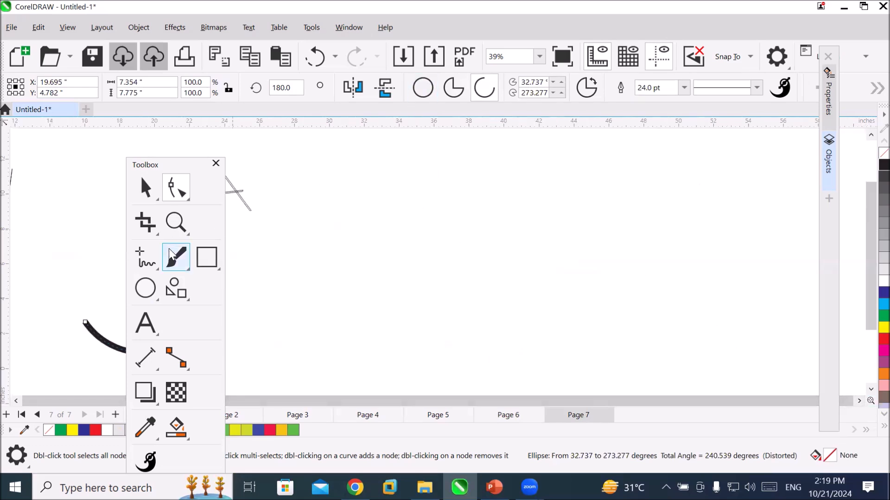
left_click(145, 288)
mouse_move(399, 175)
left_mouse_down()
mouse_move(452, 241)
mouse_move(576, 315)
mouse_move(574, 349)
mouse_move(583, 358)
left_mouse_up()
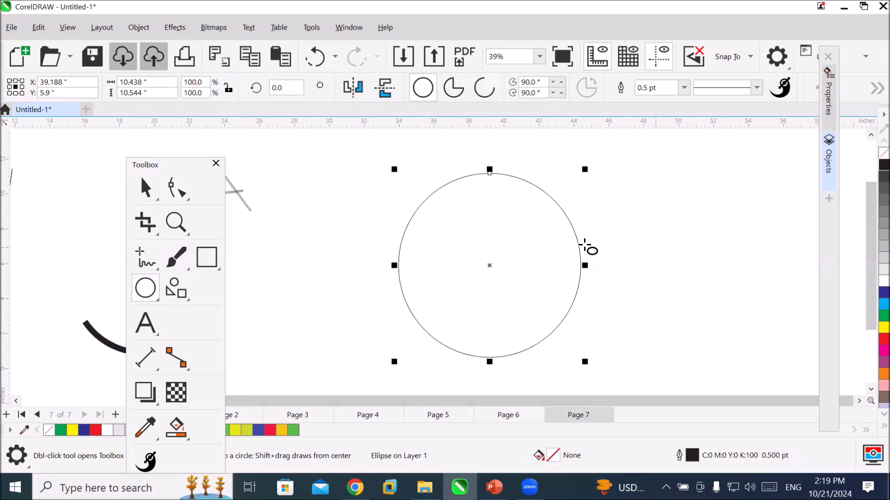
Turn the circle into a pie by moving its node to about 49.7 degrees, and undo the change.
left_click(180, 193)
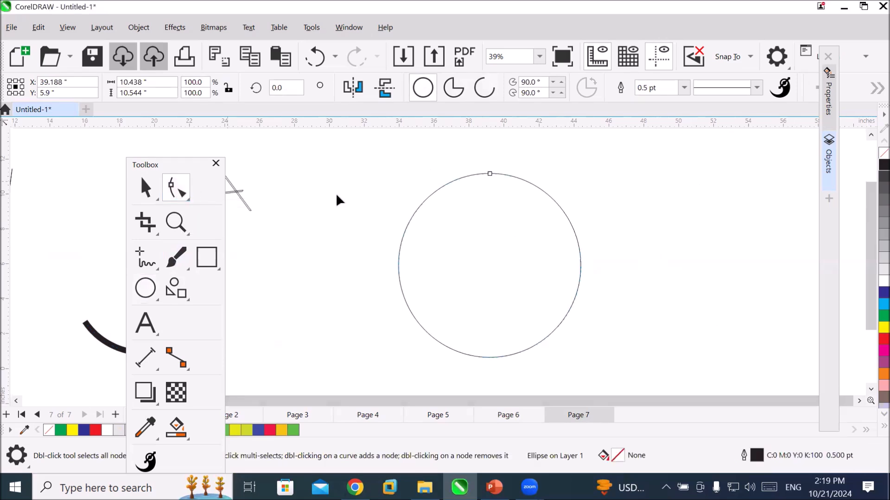
left_click_drag(490, 174, 570, 290)
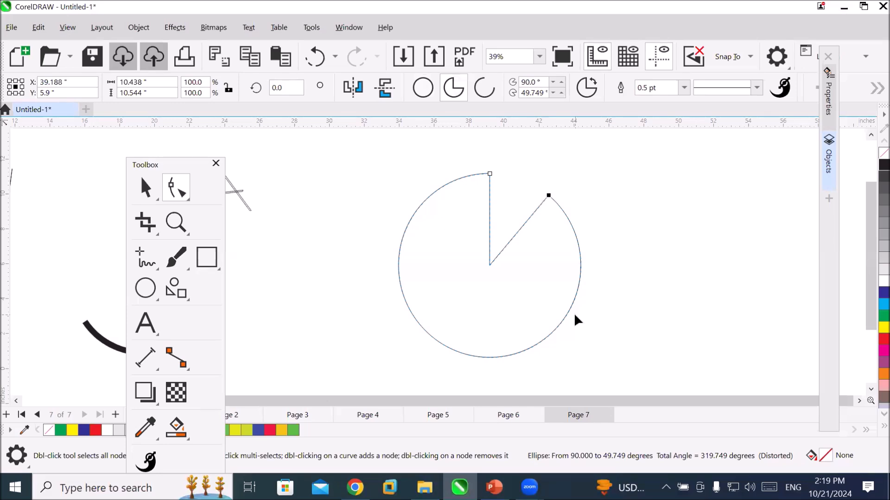
key("ctrl+z")
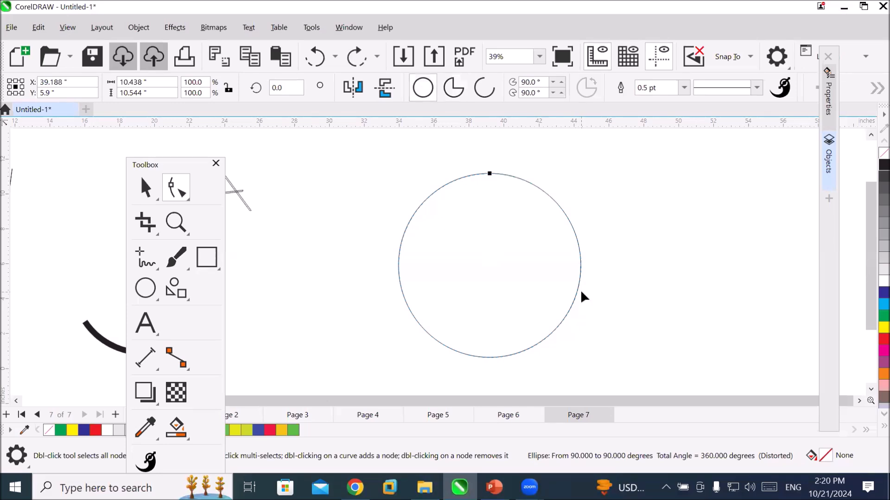
Convert the circle to curves and select each of its four nodes in turn, ending on the top node.
right_click(577, 292)
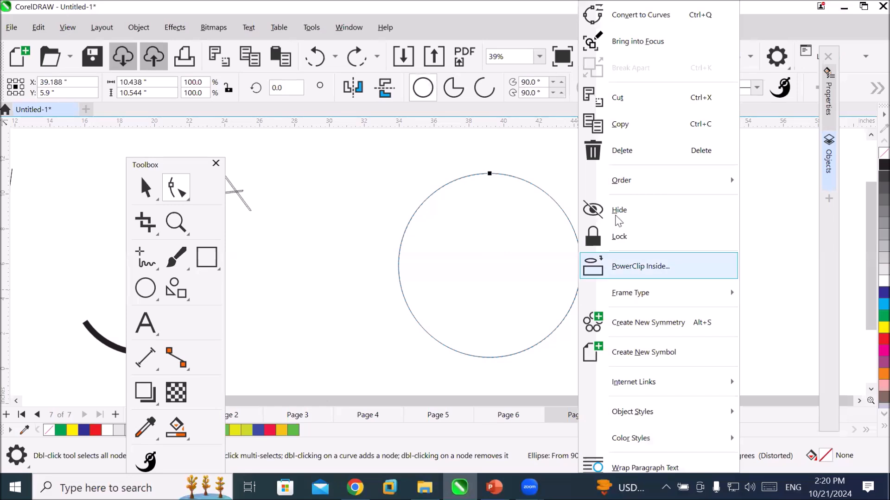
left_click(676, 15)
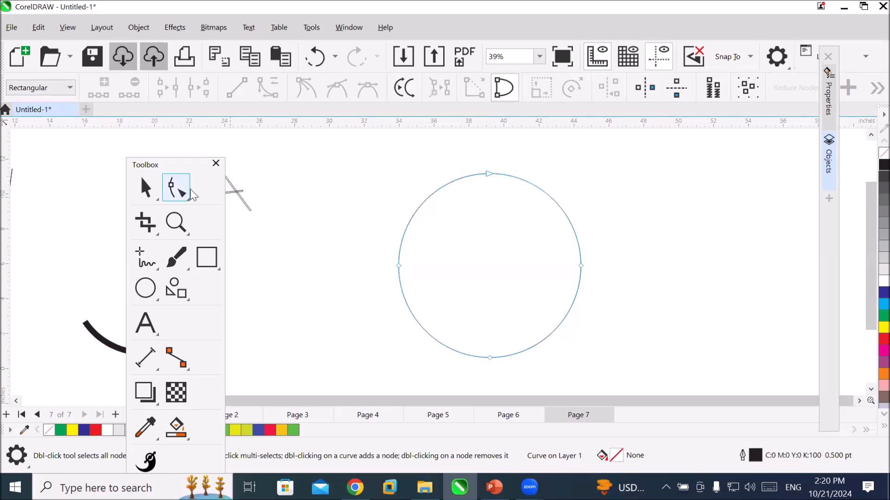
left_click(488, 174)
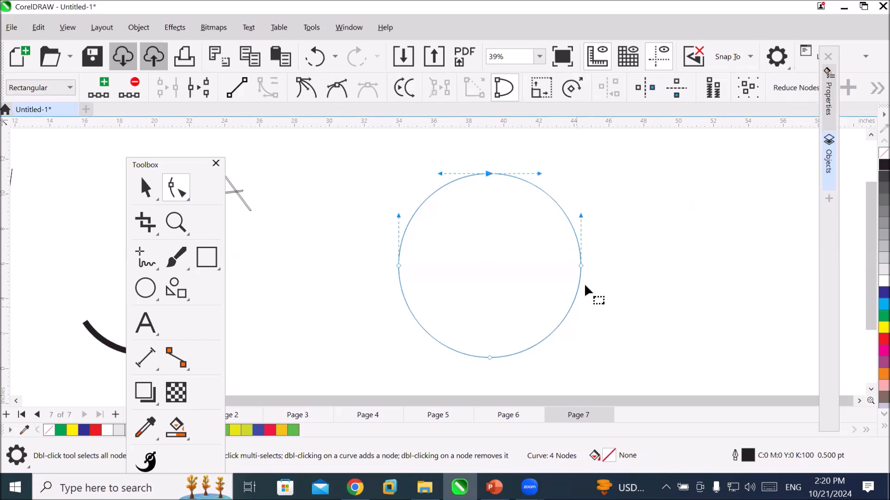
left_click(580, 266)
left_click(489, 356)
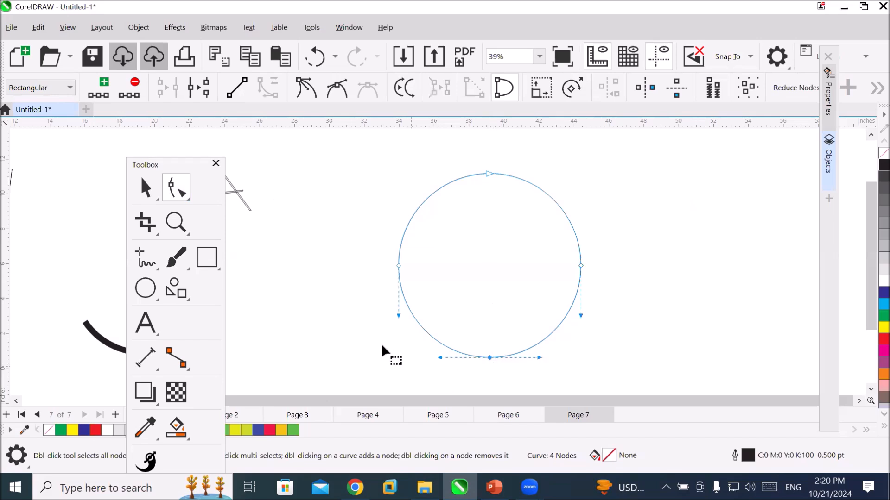
left_click(399, 266)
left_click(487, 175)
Bend the top node's control handle down into the circle, and return it to roughly horizontal.
left_click_drag(539, 174, 493, 231)
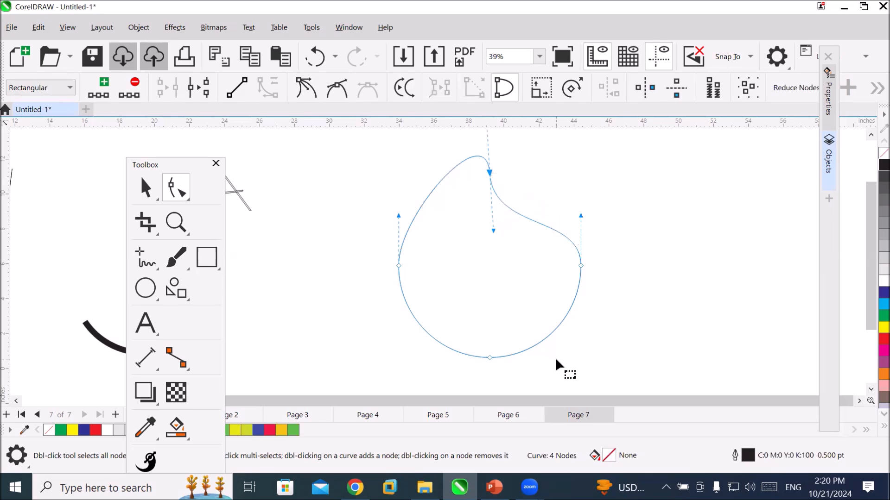
scroll(557, 313, "down", 1)
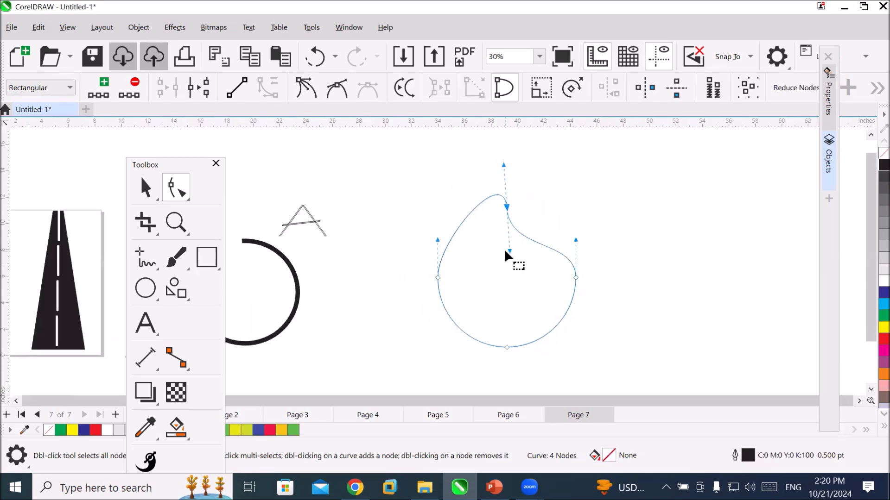
left_click_drag(509, 252, 553, 210)
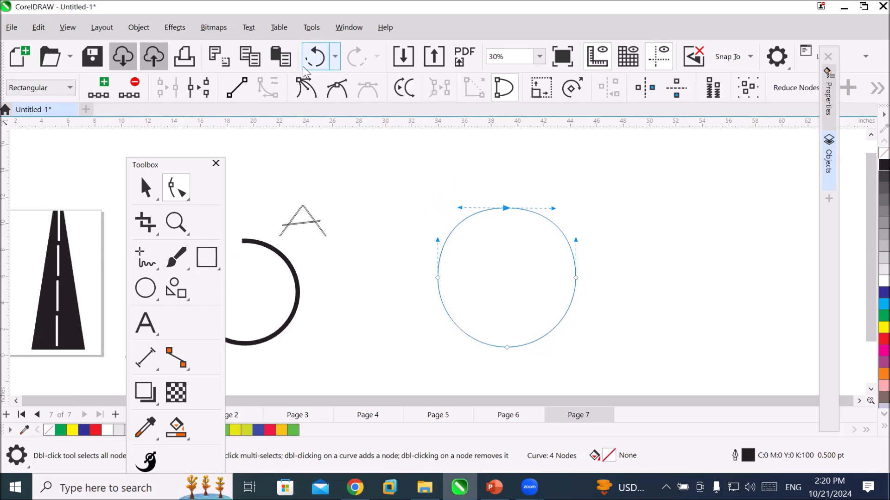
Make the top node a cusp and bend both of its handles down inside the circle to form a pointed tip.
left_click(313, 91)
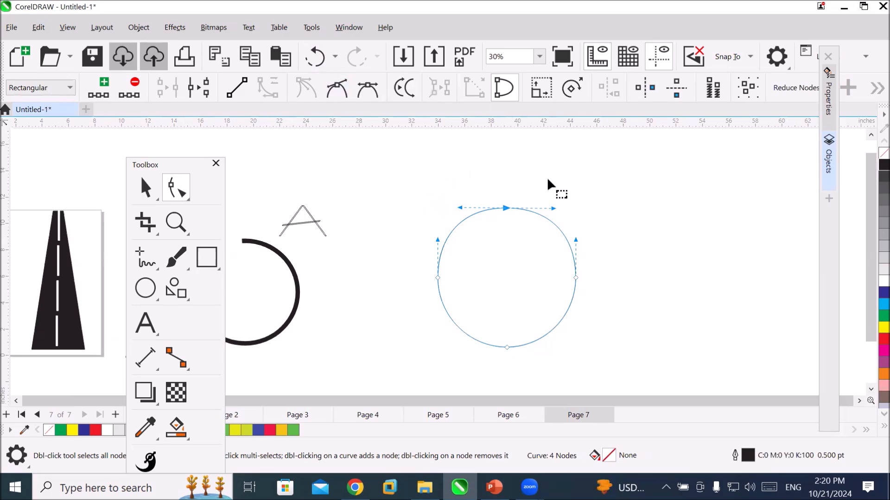
left_click_drag(553, 208, 504, 271)
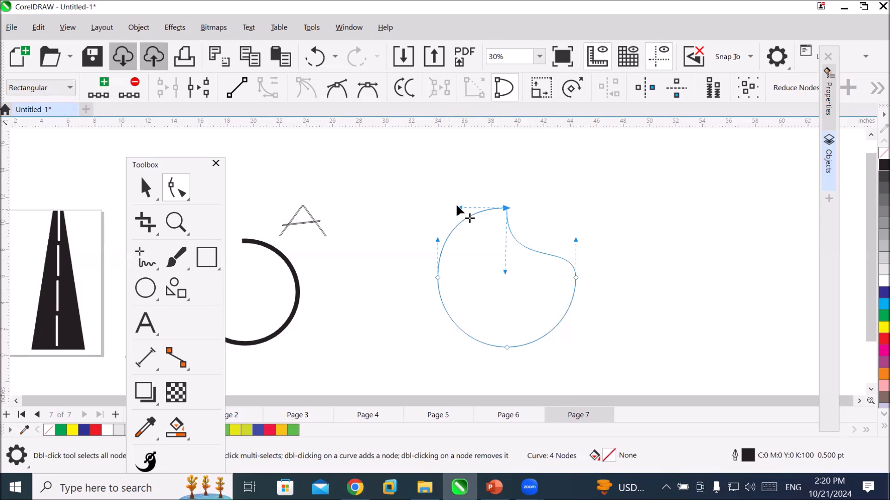
left_click_drag(457, 205, 499, 270)
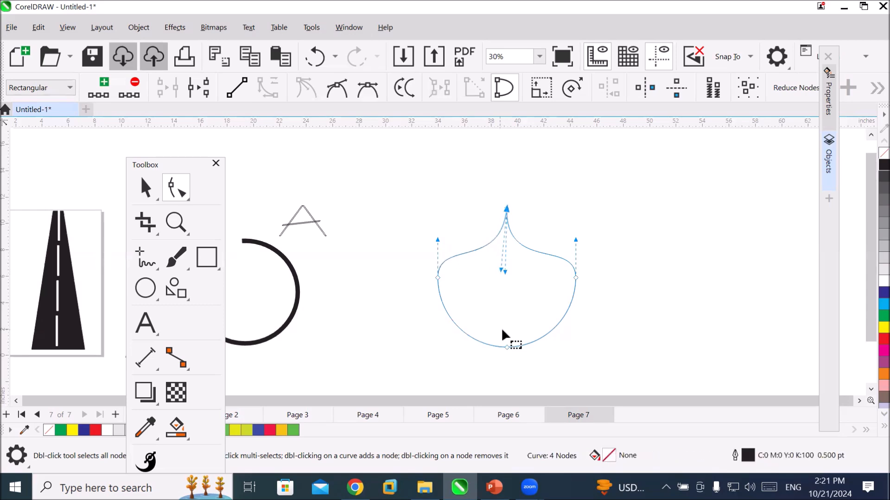
Fill the pointed shape with blue (C:100 M:100 Y:0 K:0), and undo the fill and both handle edits.
left_click(883, 292)
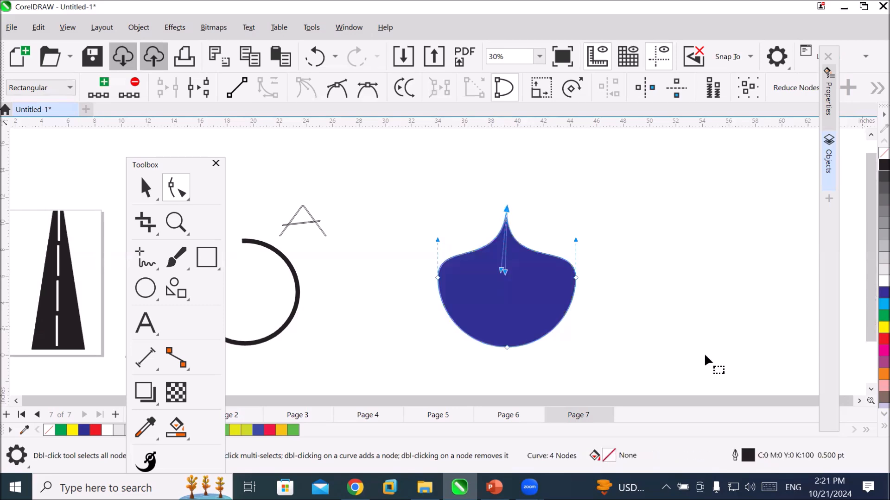
left_click(679, 375)
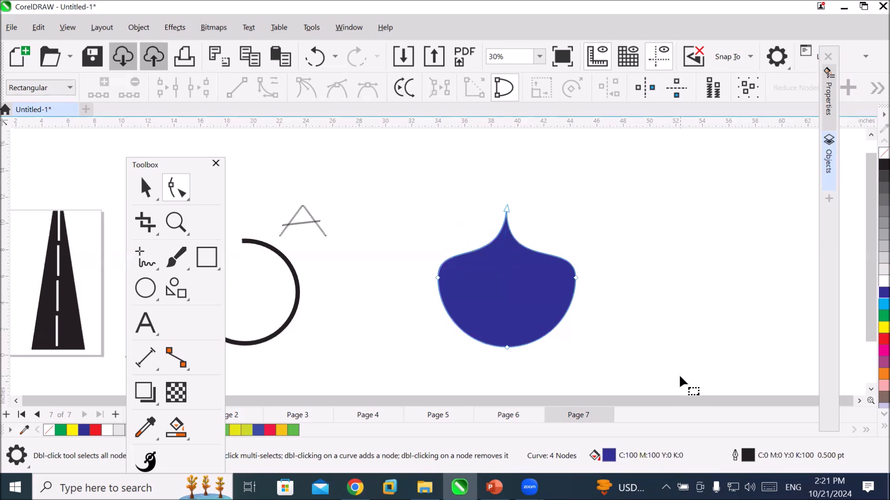
key("ctrl+z")
key("ctrl+z")
key("ctrl+z")
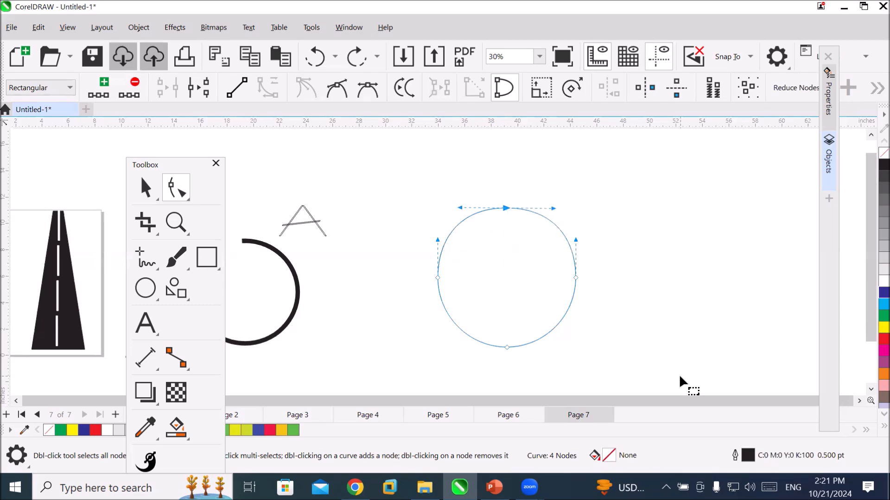
Remove the circle's top node, try converting the curve segment ending at the right node to a line, and undo that conversion.
double_click(506, 209)
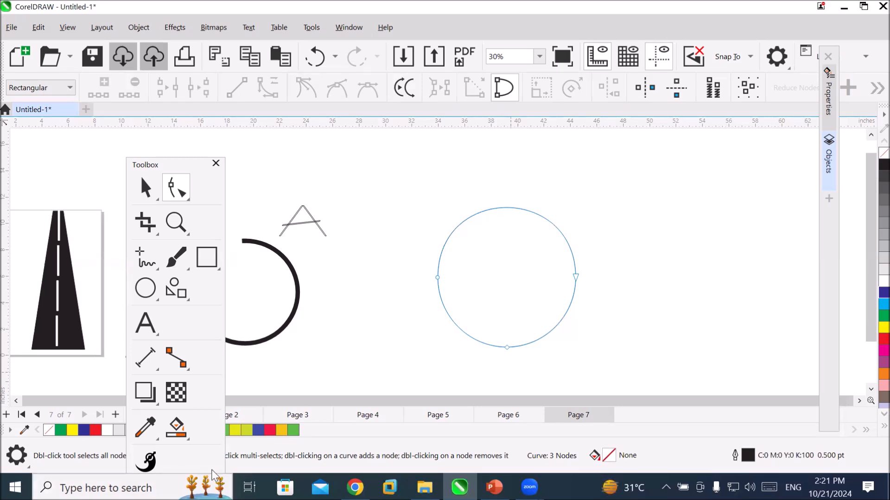
left_click(576, 277)
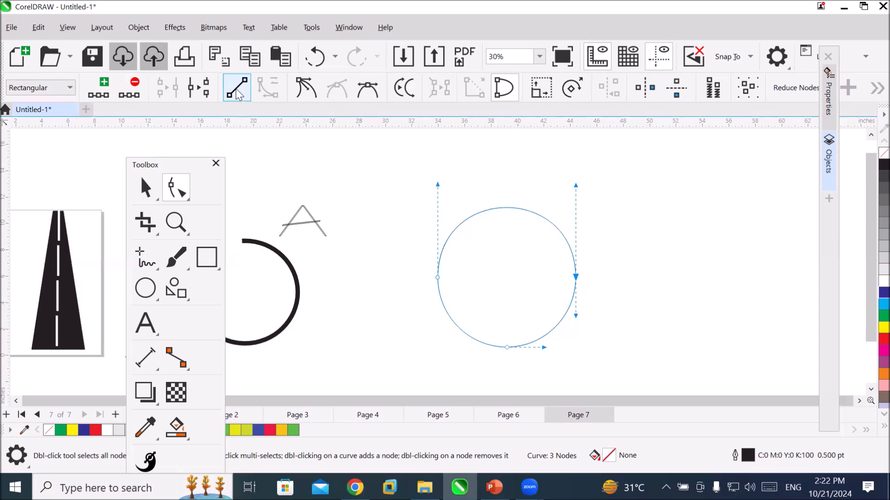
left_click(237, 92)
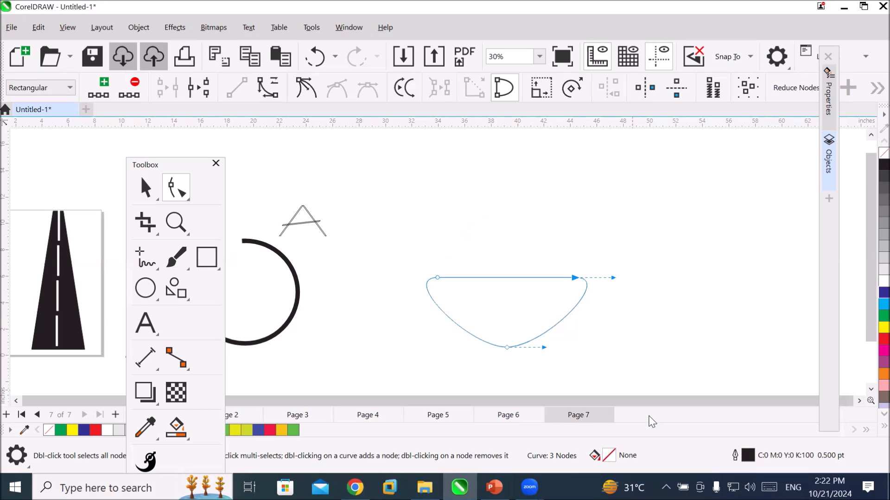
key("ctrl+z")
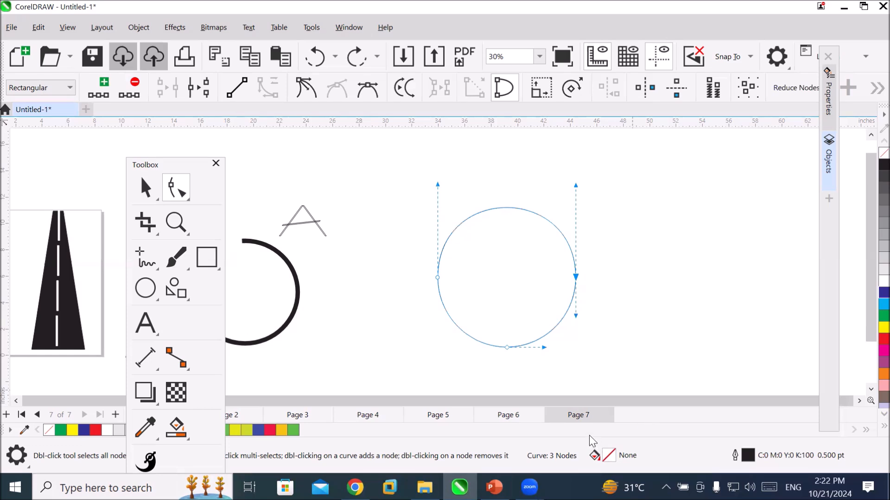
Remove the right node from the curve, and delete the whole curve.
key("Delete")
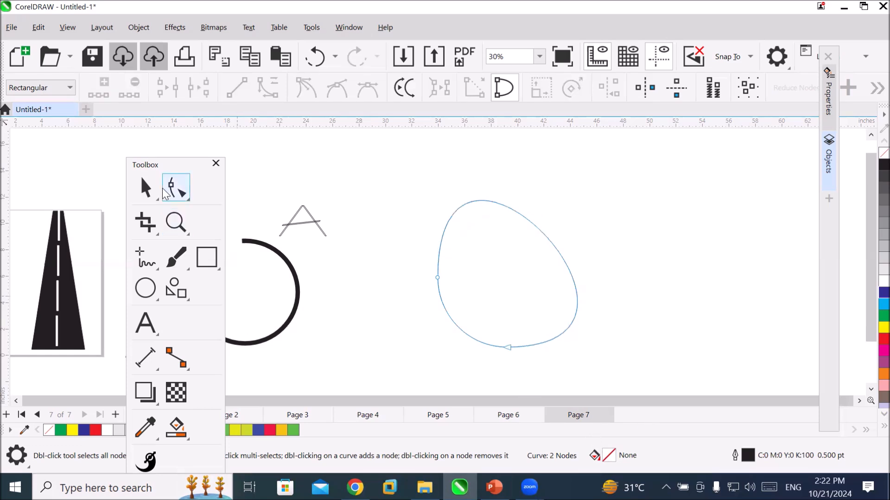
left_click(150, 187)
key("Delete")
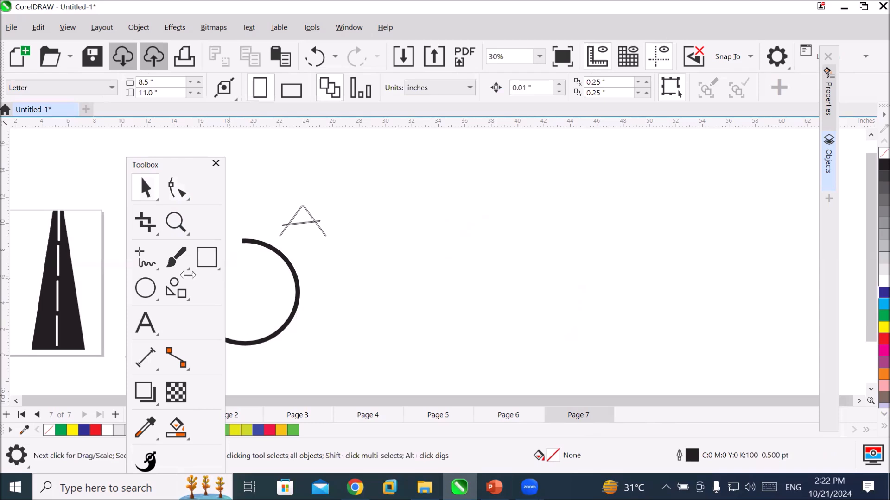
Draw a new circle 15.53 inches in diameter in the empty area beyond the letter A.
left_click(144, 289)
left_click_drag(445, 164, 650, 365)
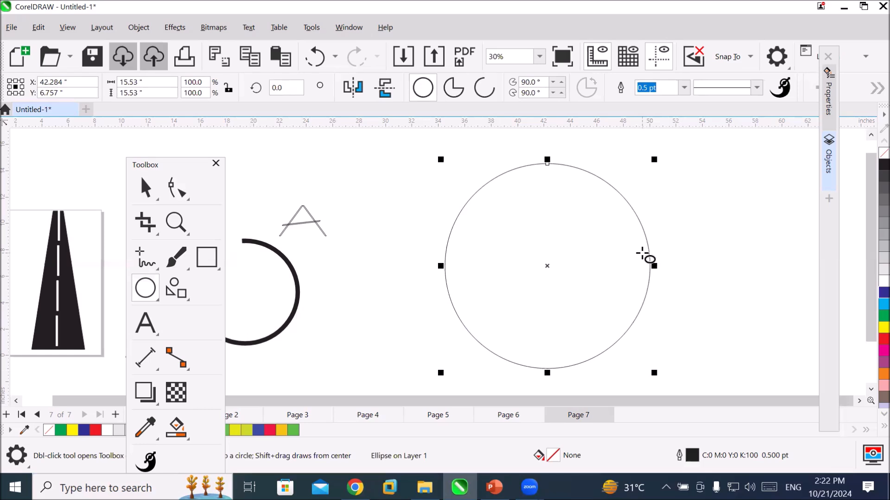
Look through the object commands for the circle, including curve conversion, alignment, order, grouping and shaping, and deselect the circle.
right_click(642, 254)
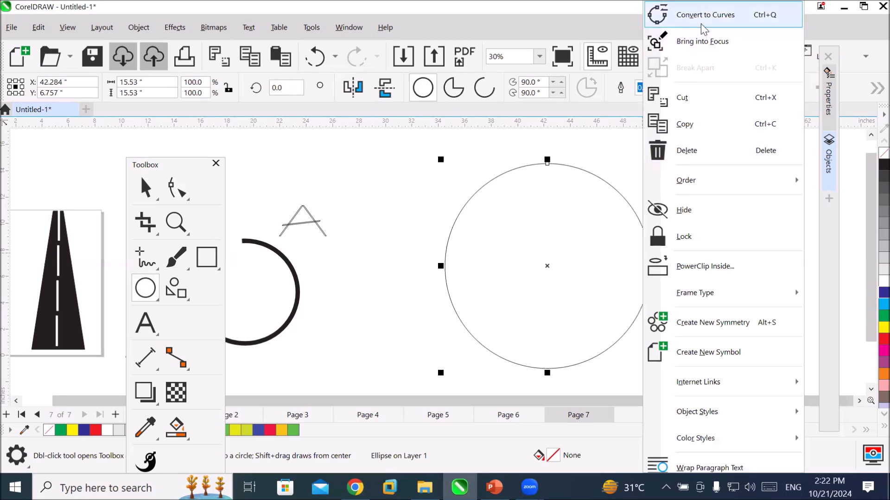
left_click(139, 26)
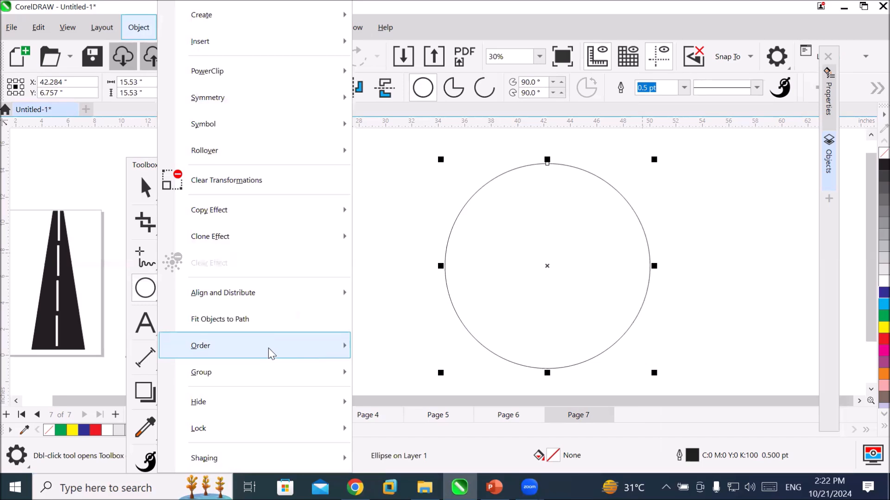
mouse_move(268, 351)
mouse_move(287, 293)
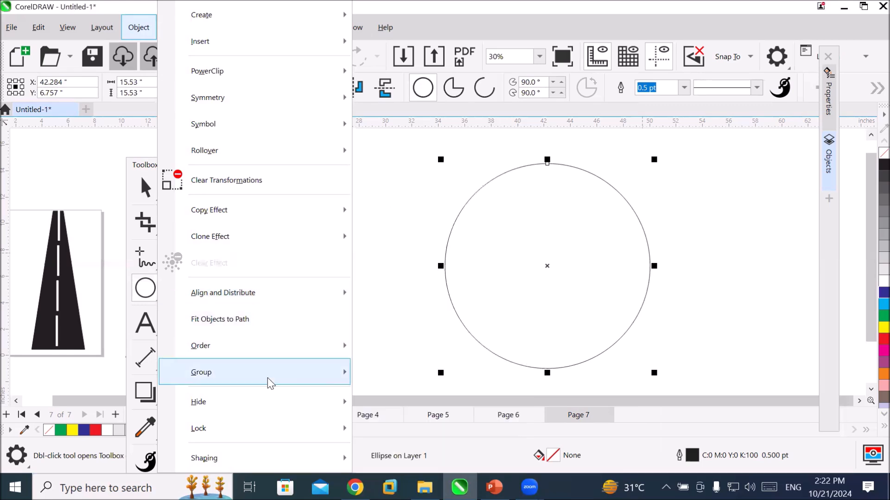
mouse_move(257, 458)
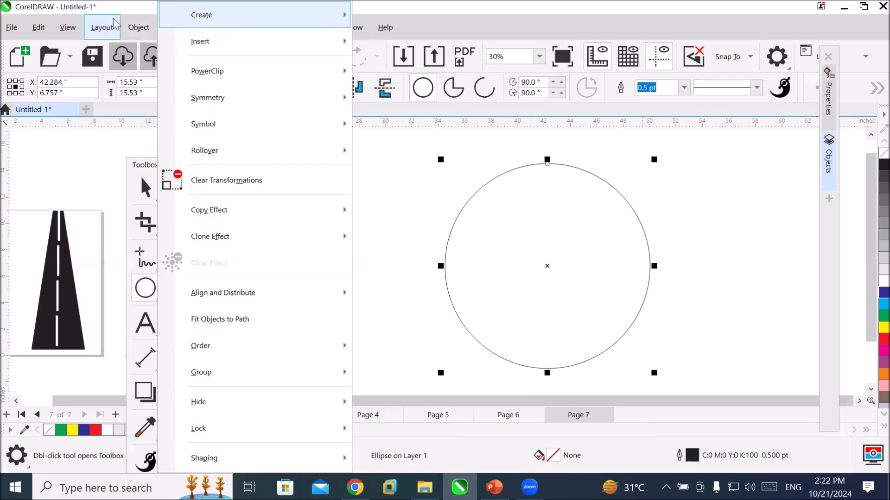
mouse_move(101, 28)
mouse_move(135, 29)
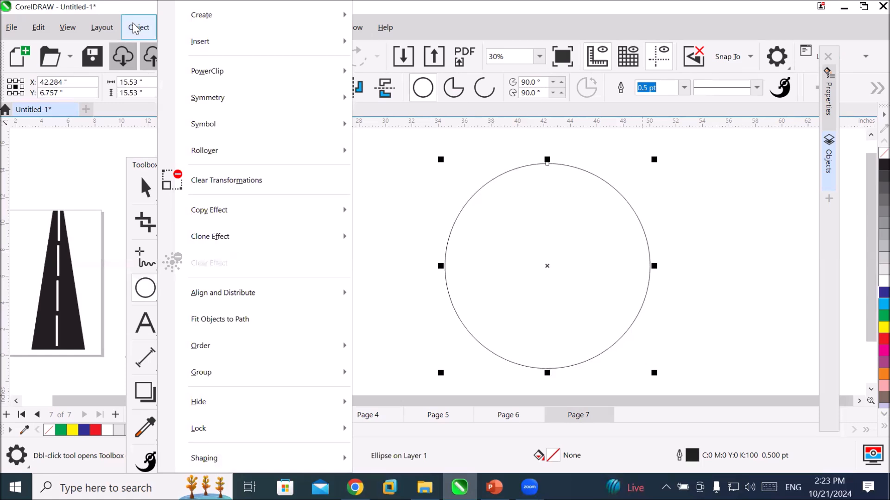
left_click(133, 29)
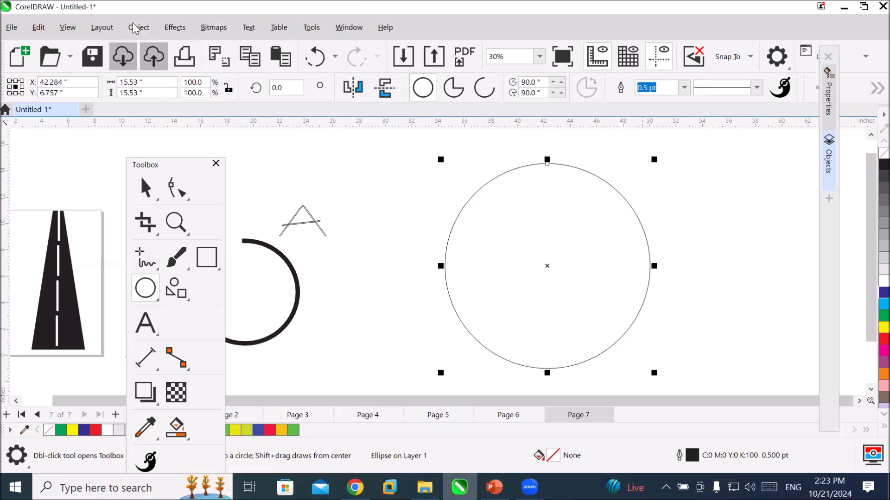
left_click(135, 28)
mouse_move(252, 380)
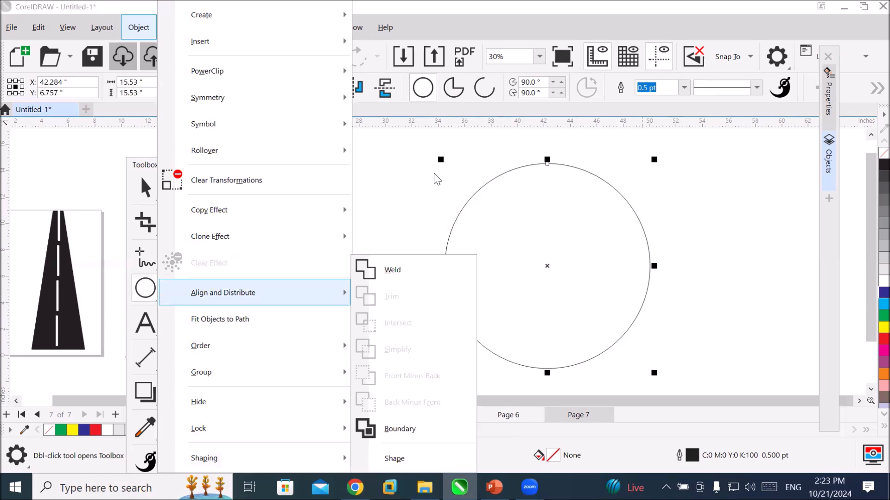
left_click(686, 202)
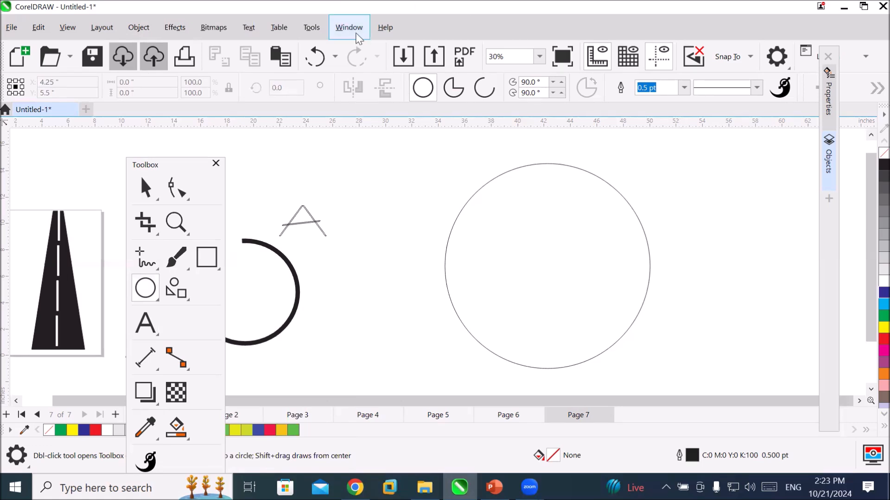
Set the default button size of the toolbars to Small.
left_click(358, 29)
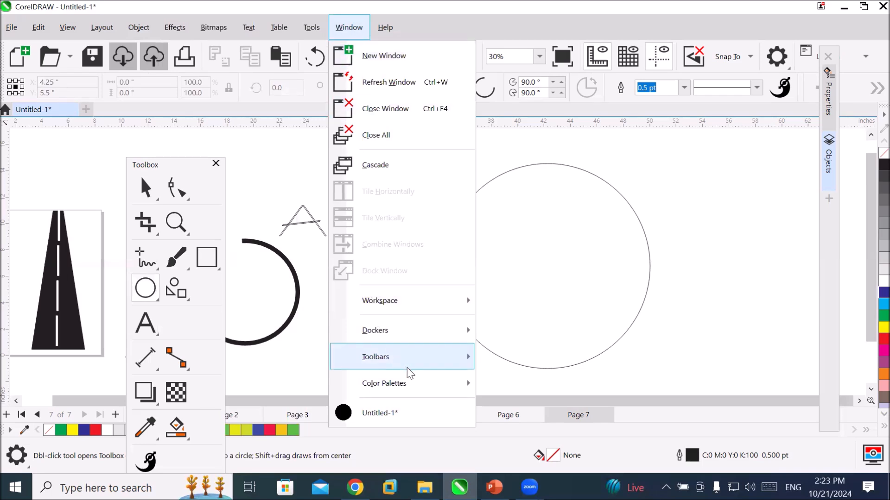
mouse_move(421, 365)
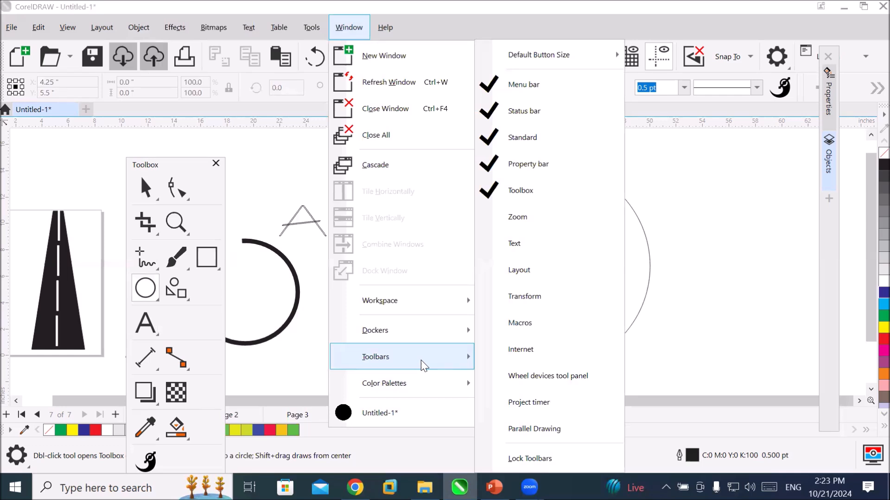
mouse_move(583, 63)
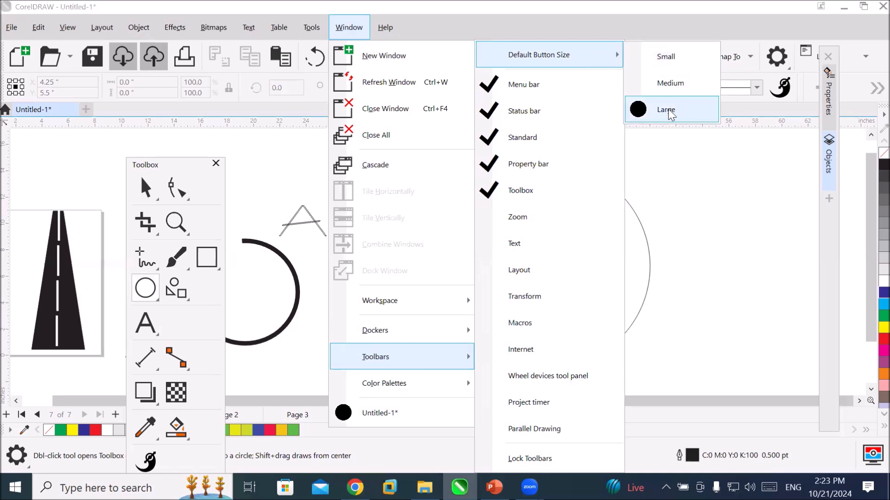
left_click(686, 68)
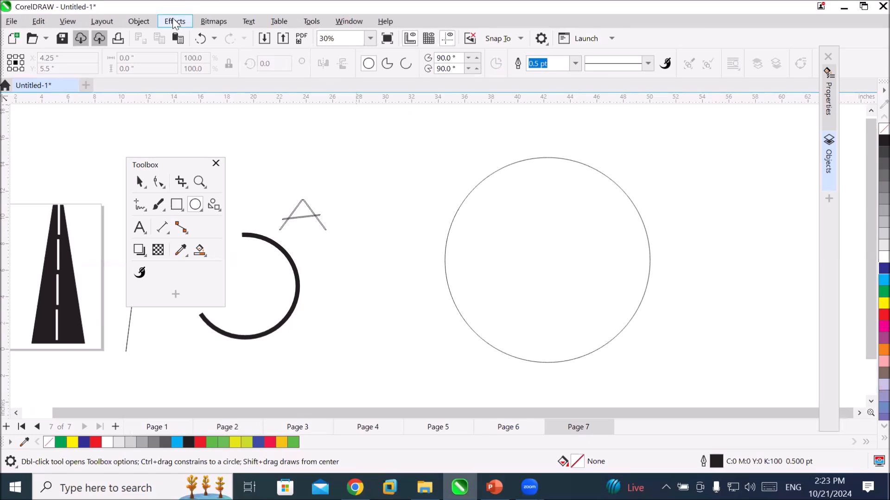
Select the large circle and convert it to curves.
left_click(143, 21)
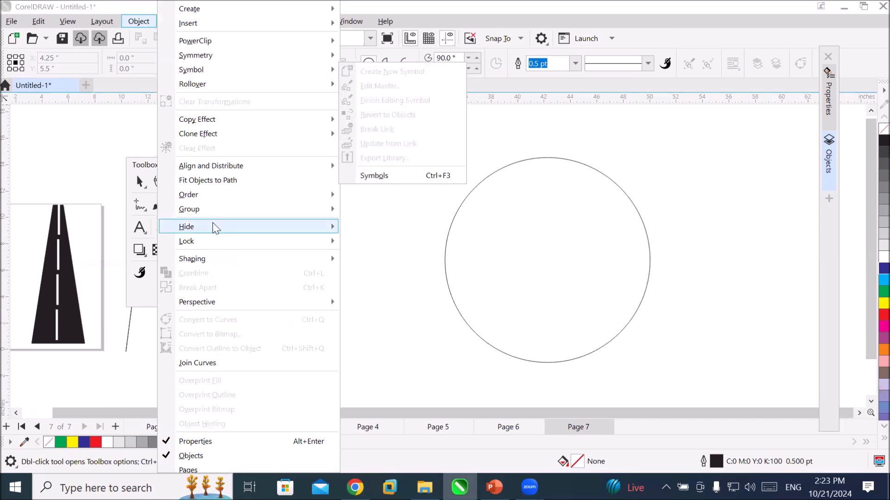
left_click(621, 188)
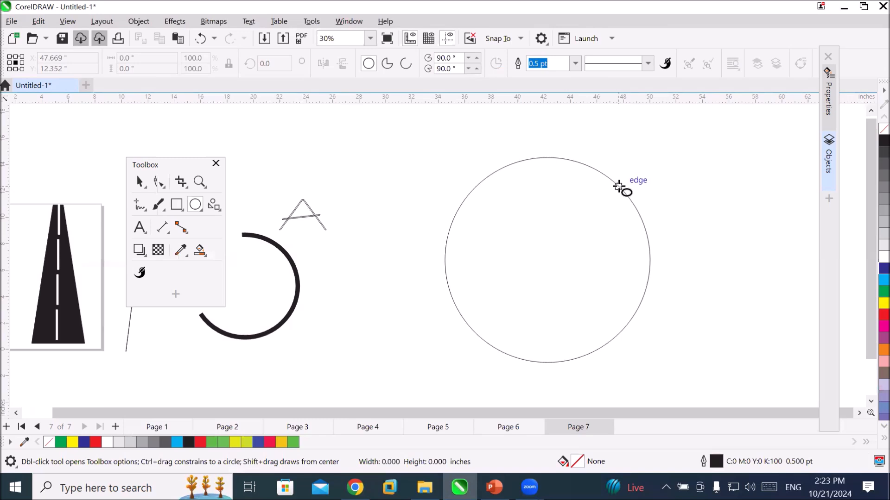
left_click(621, 188)
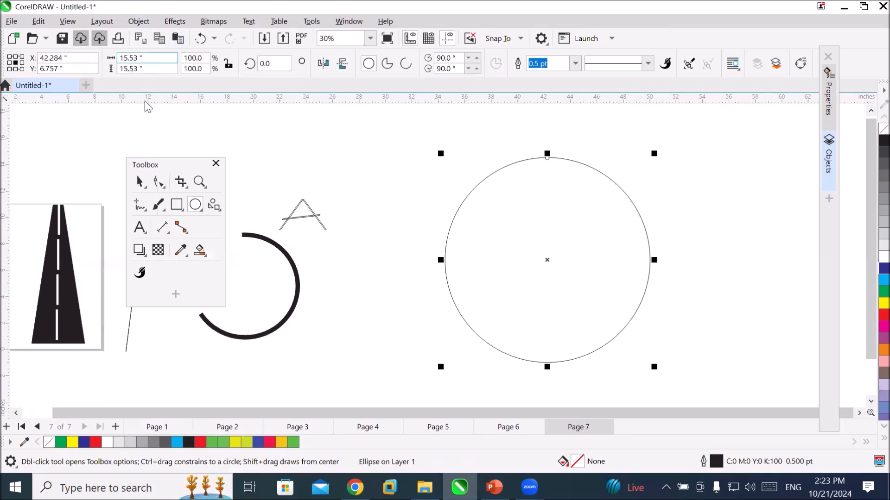
left_click(141, 181)
left_click(137, 22)
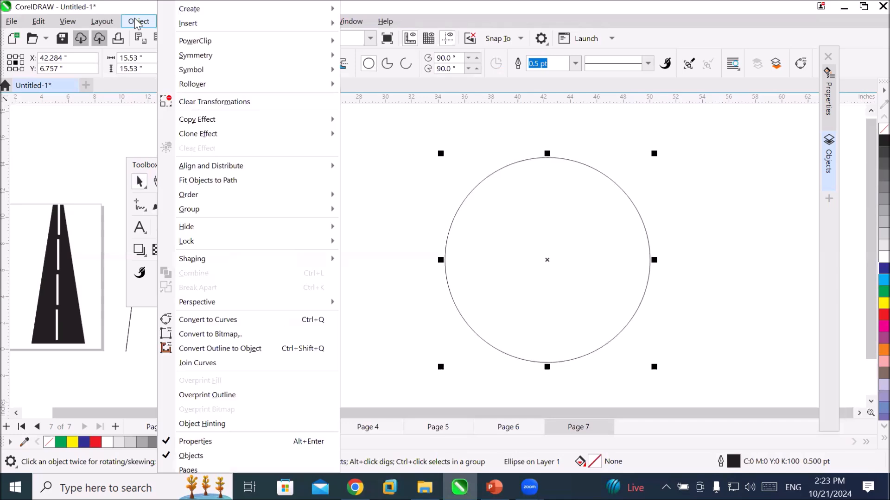
left_click(276, 319)
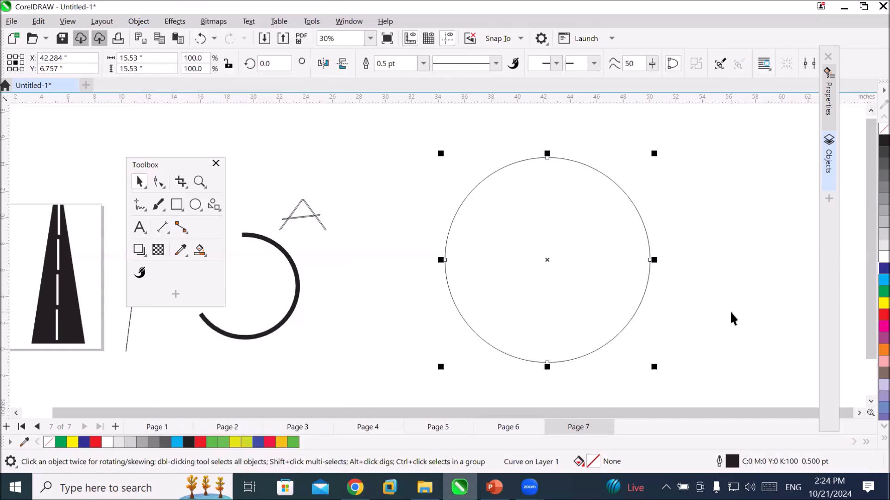
Remove the circle's bottom node with the Shape tool, try removing the top node as well, and undo the top node's removal.
left_click(158, 182)
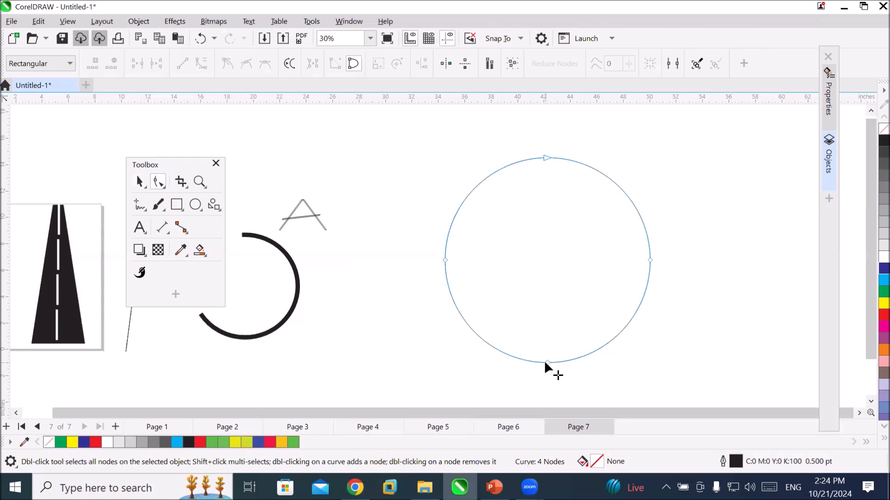
left_click(546, 158)
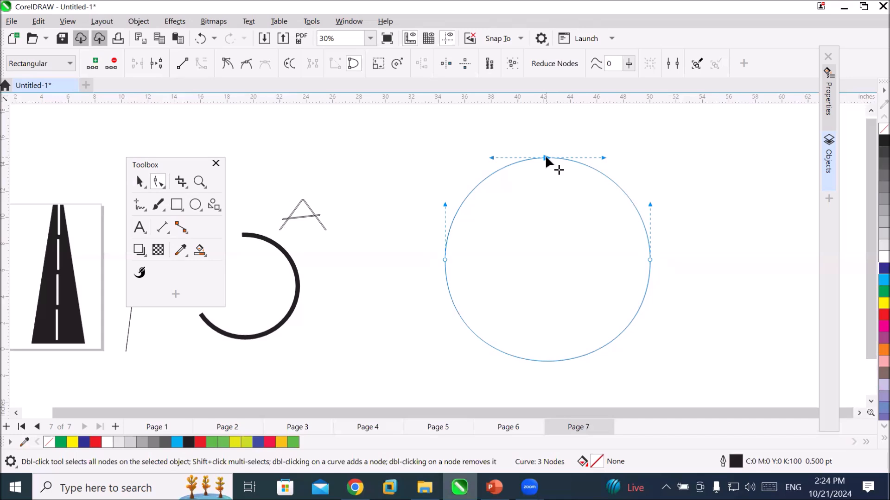
left_click(475, 218)
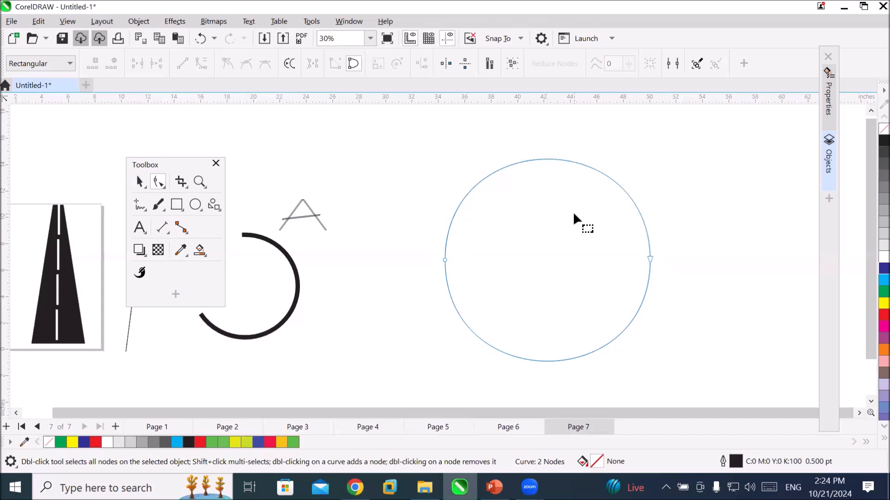
left_click(541, 160)
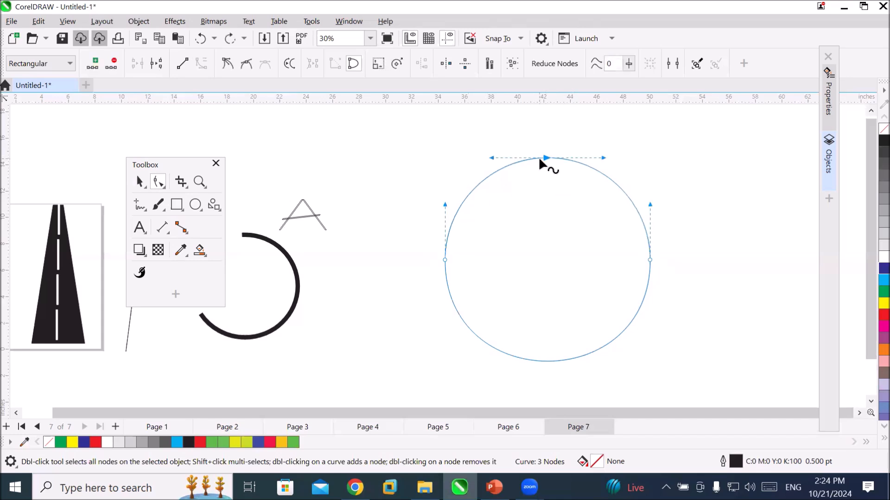
Convert all three curve segments between the top, left and right nodes to lines, turning the shape into a triangle.
left_click(181, 62)
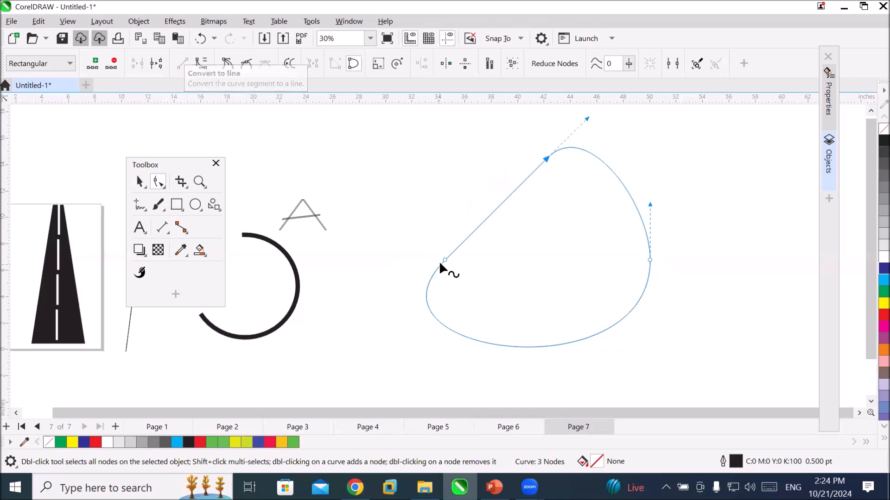
left_click(444, 261)
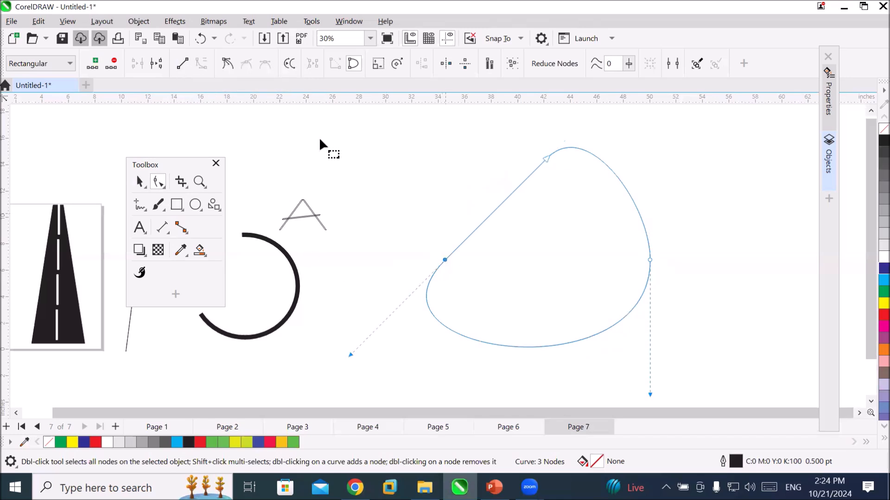
left_click(184, 62)
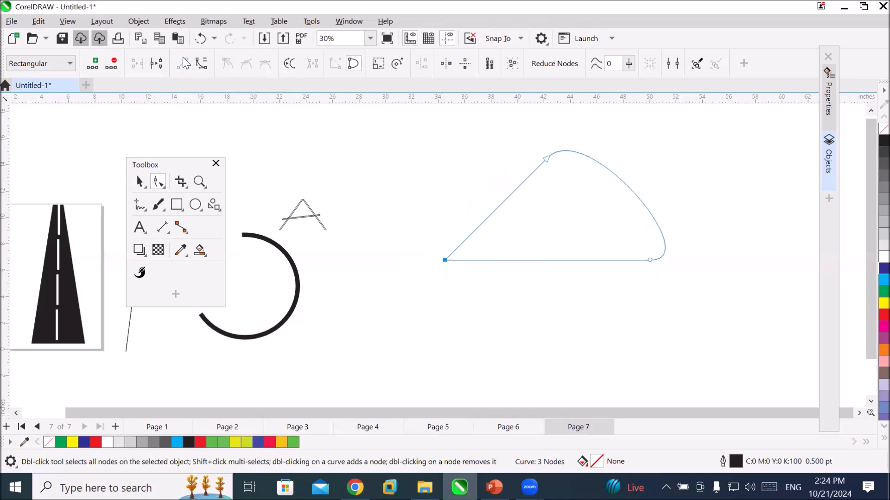
left_click(650, 259)
left_click(182, 63)
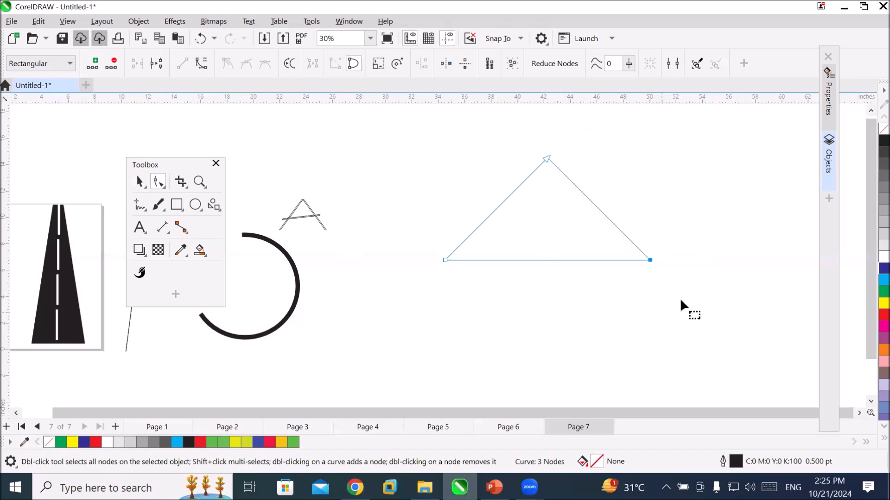
Undo the three line conversions and restore the bottom node of the circle.
left_click(695, 284)
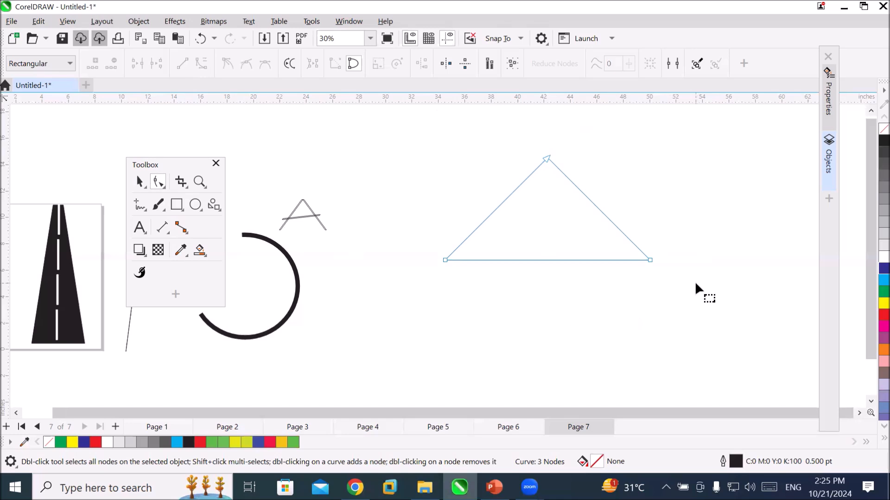
key("ctrl+z")
key("ctrl+z")
key("ctrl+z")
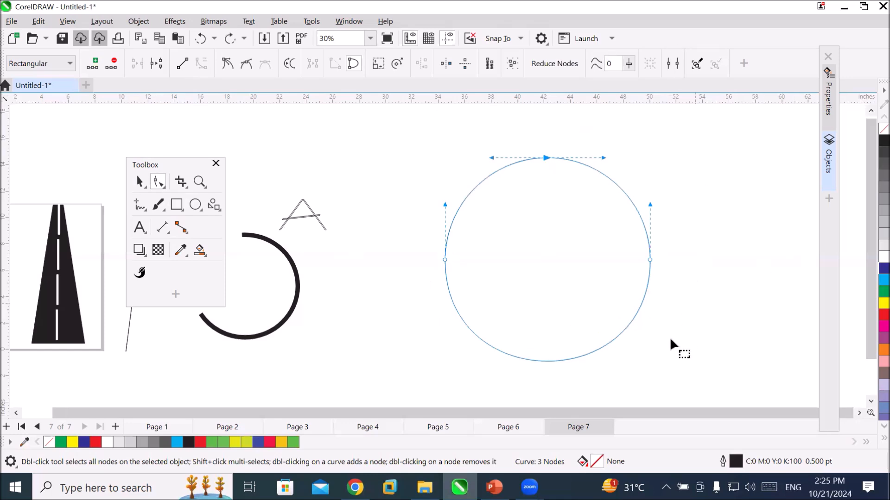
double_click(547, 363)
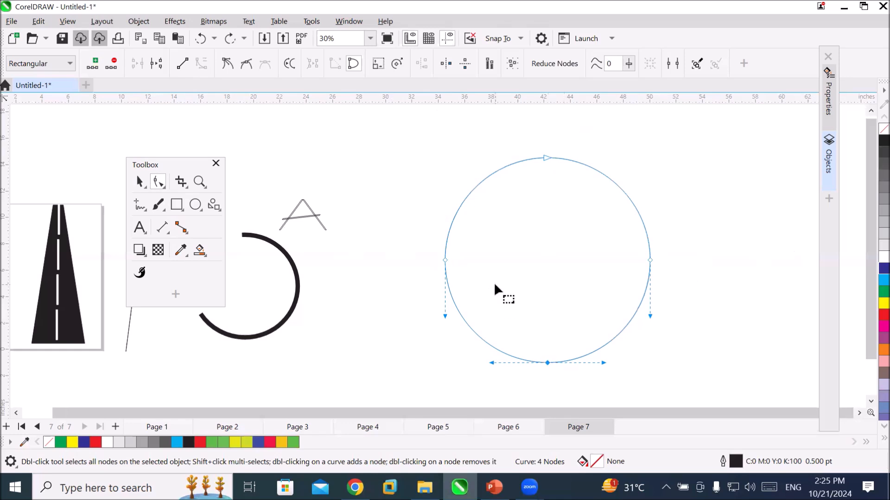
Try converting the circle's segment between the top and right nodes to a line, and undo that conversion.
left_click(650, 261)
left_click(183, 62)
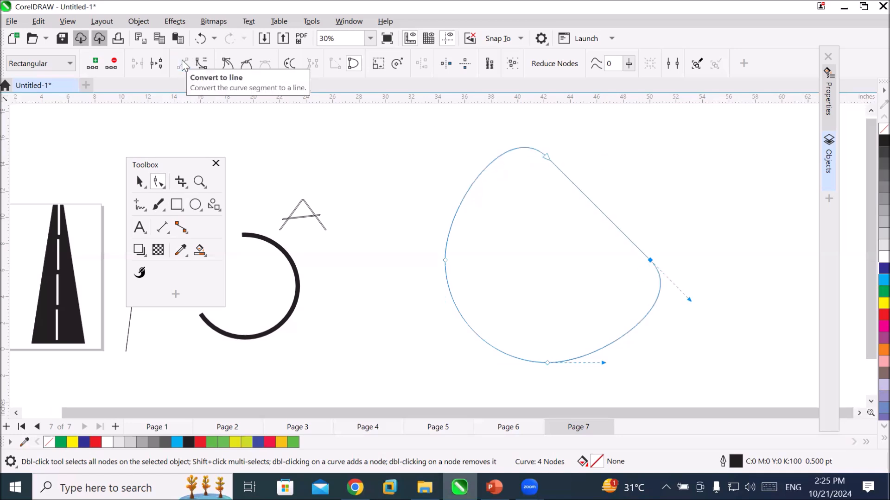
key("ctrl+z")
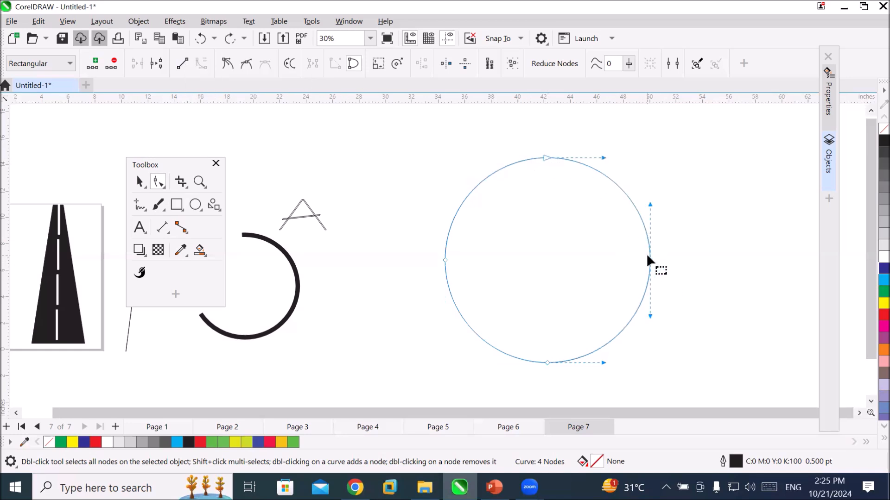
Convert the segments on both sides of the circle's right node to lines, undoing a trial removal of that node in between.
left_click(547, 362)
left_click(182, 64)
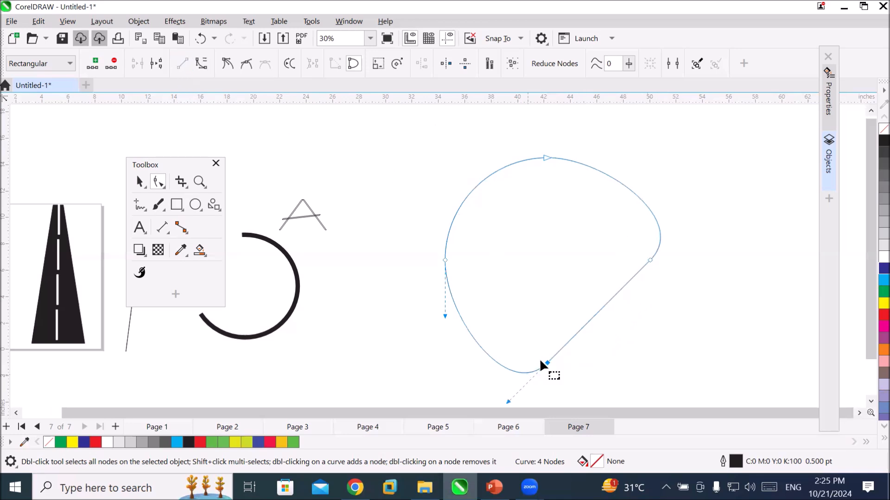
double_click(649, 261)
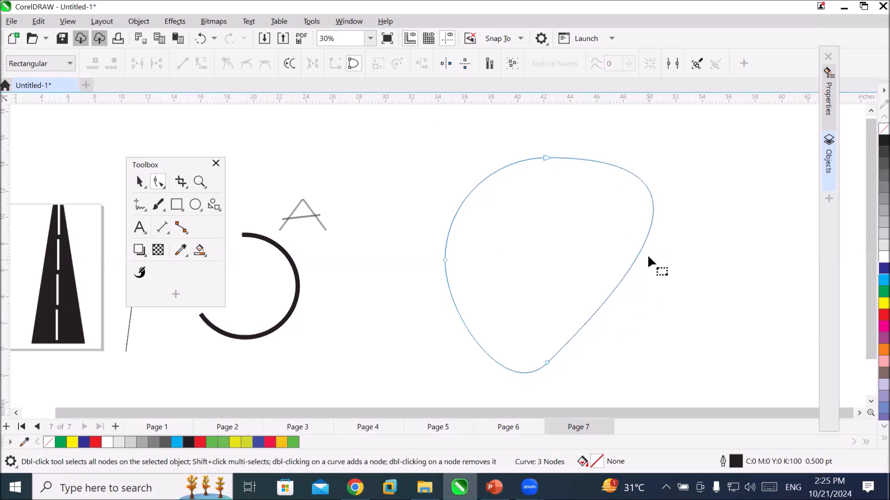
key("ctrl+z")
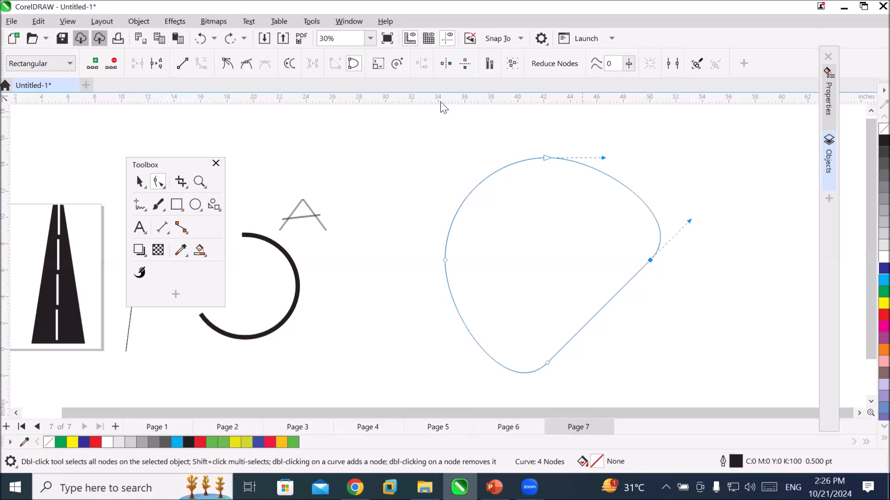
left_click(182, 64)
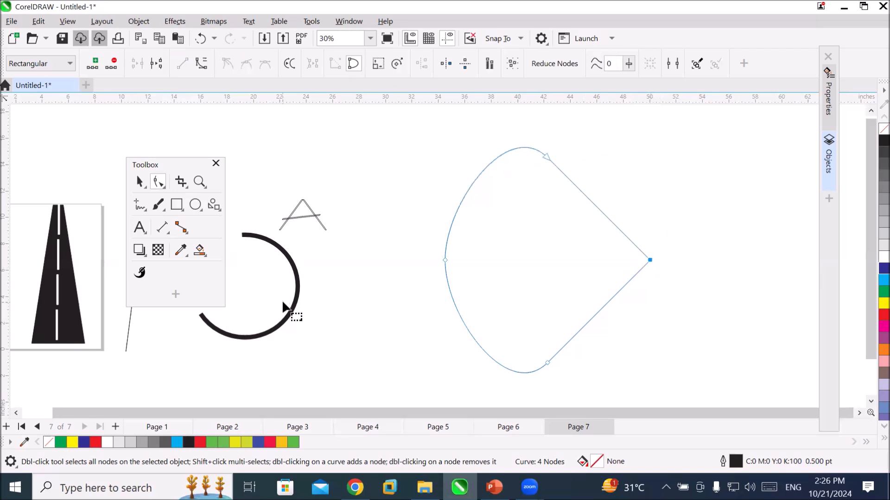
Try removing the top node, undo the removal, and convert the segment between the left and top nodes to a line.
double_click(546, 157)
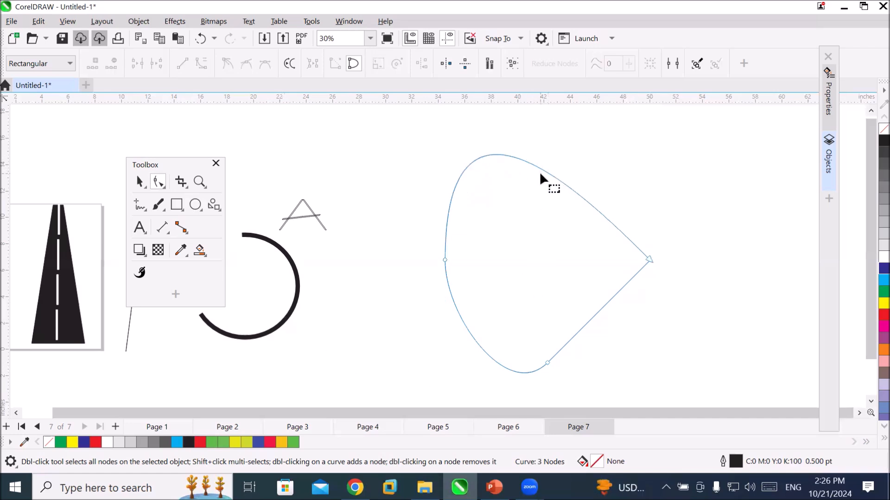
key("ctrl+z")
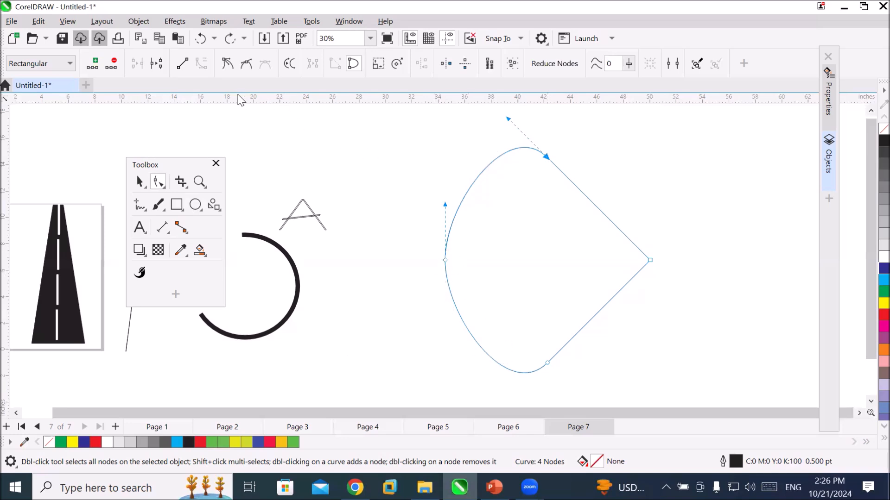
left_click(182, 65)
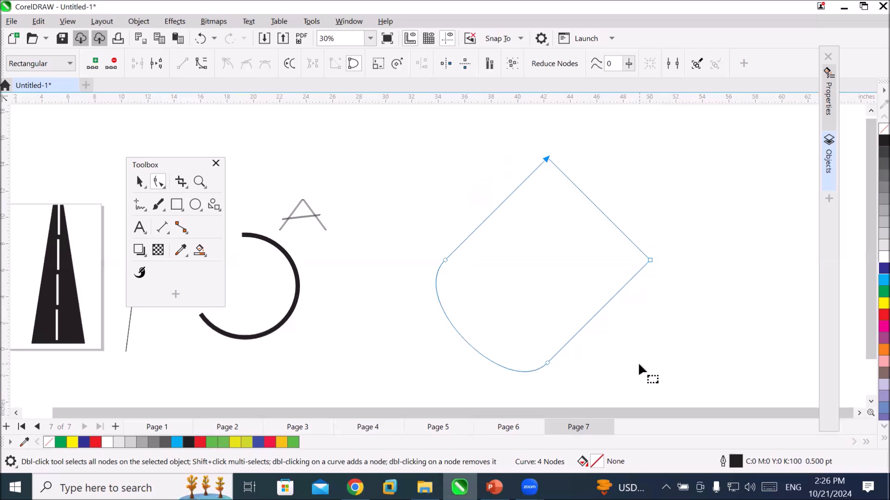
Fill the edited shape with blue (C:100 M:100 Y:0 K:0).
left_click(139, 182)
left_click(883, 268)
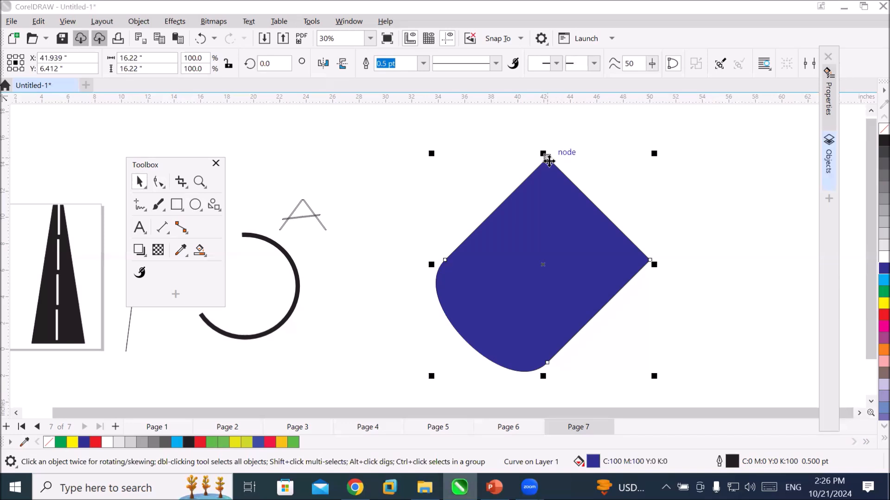
Convert the blue shape's upper-left line segment to a curve and bend it outward.
left_click(159, 182)
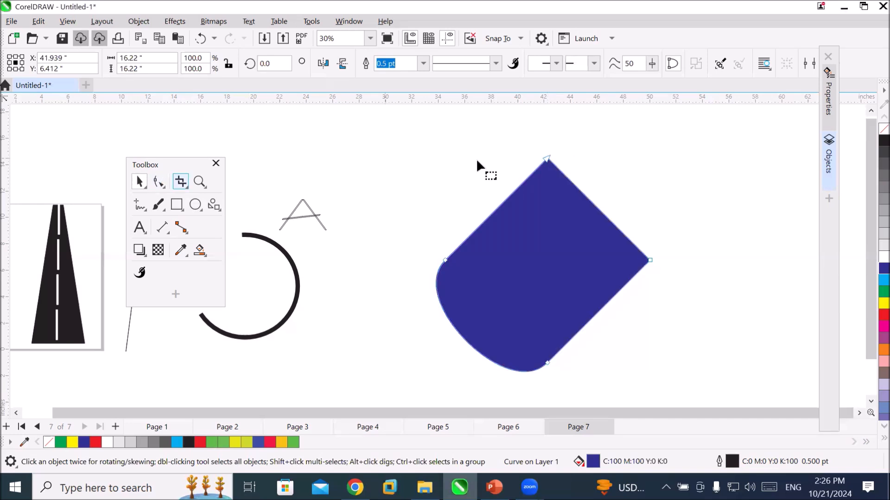
left_click(545, 159)
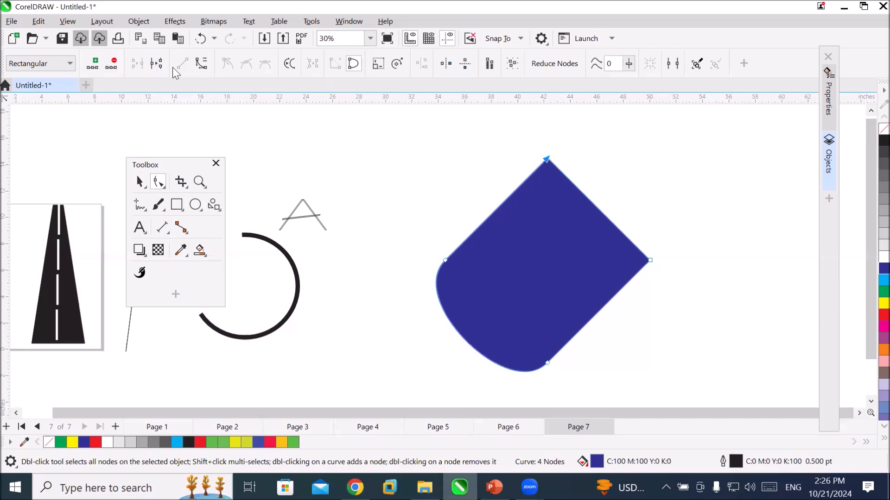
left_click(197, 65)
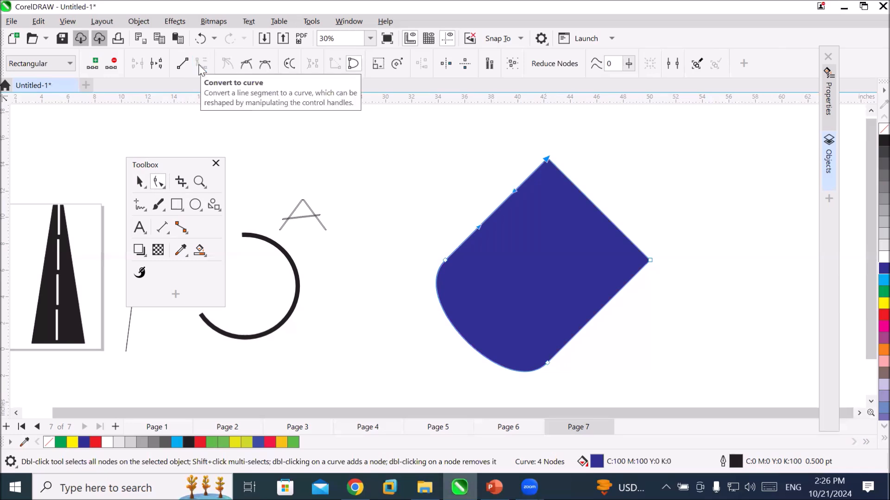
left_click_drag(486, 221, 468, 206)
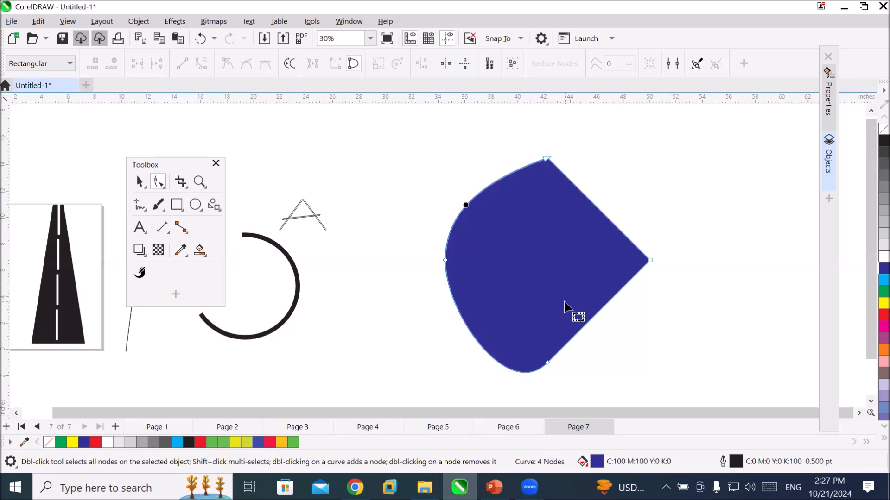
Convert the blue shape's bent upper-left segment back to a straight line.
left_click(546, 161)
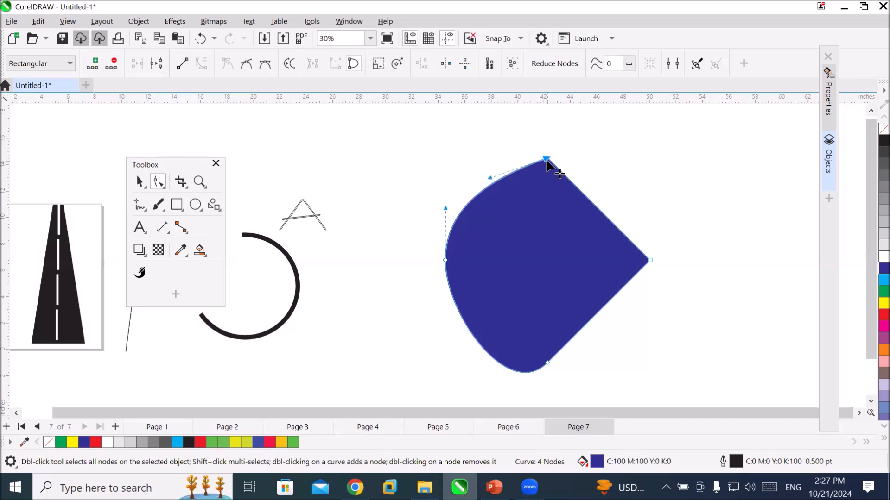
left_click(181, 65)
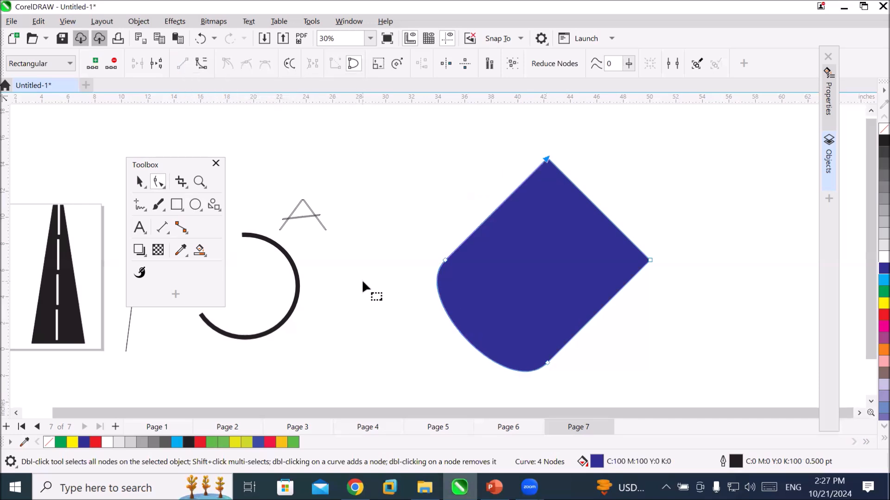
Try converting the upper-right line to a curve and bending it outward, and convert it back to a line.
left_click(649, 261)
left_click(200, 64)
left_click_drag(599, 213, 623, 190)
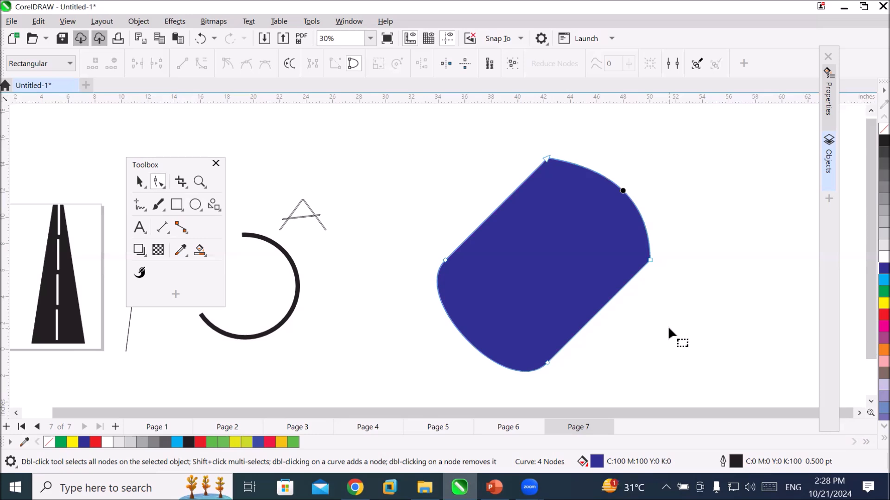
left_click(649, 260)
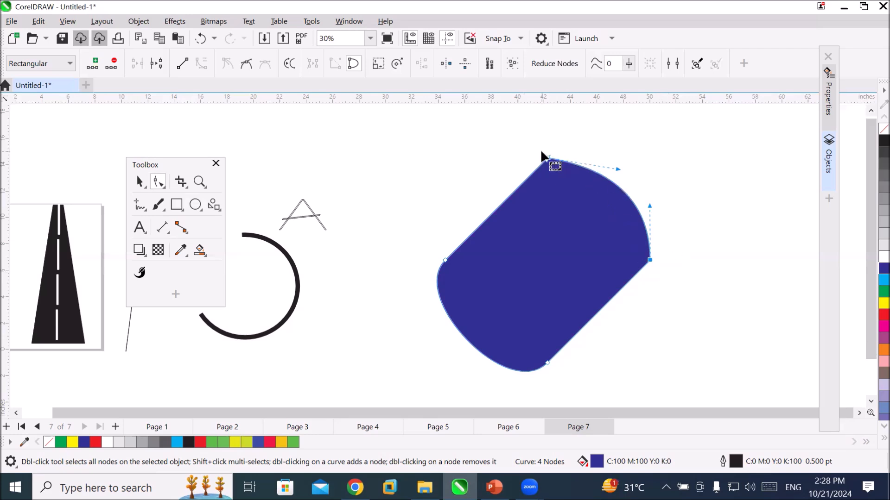
left_click(179, 66)
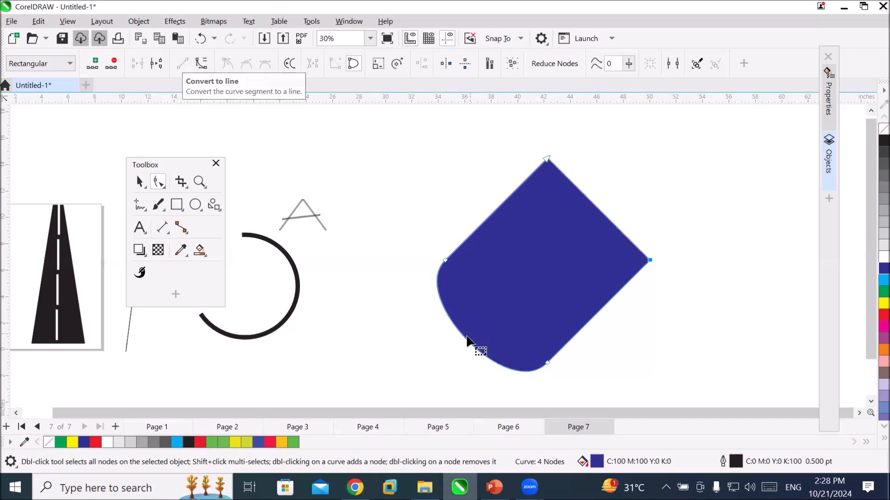
Break the blue shape's path open at its right corner node.
left_click(546, 160)
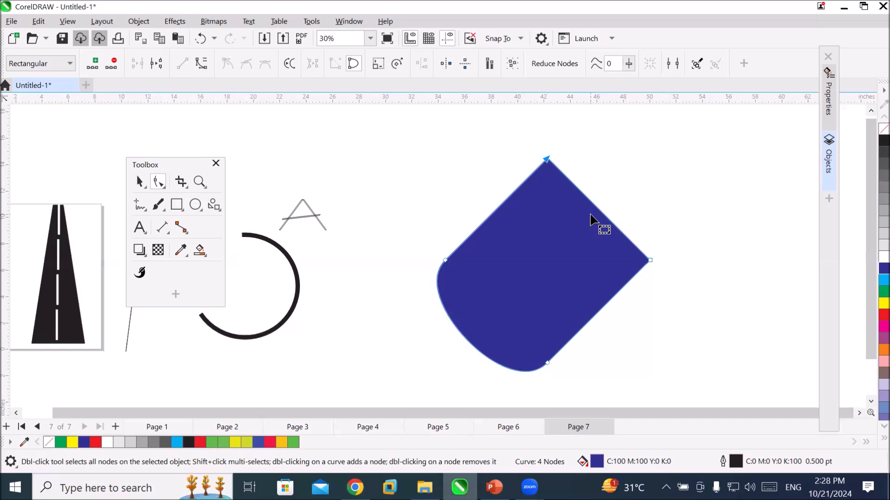
left_click(649, 260)
left_click(157, 67)
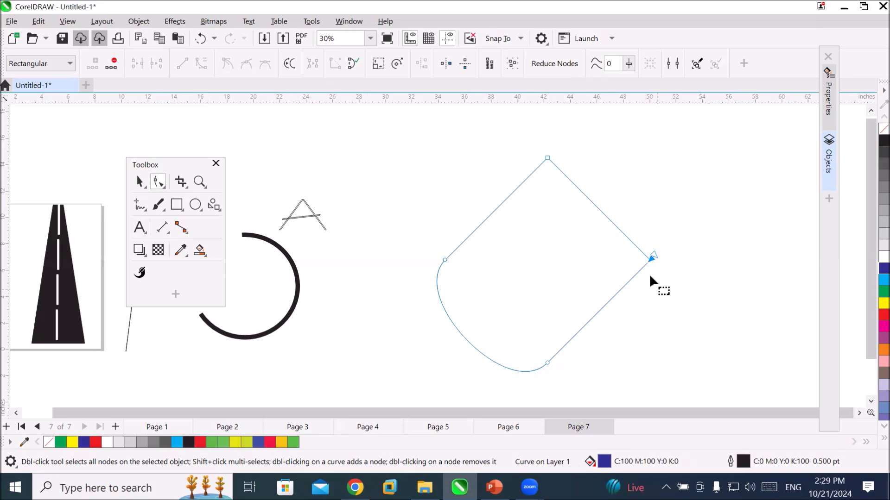
Pull one of the two separated end nodes at the right corner away to open a gap in the outline.
scroll(657, 288, "up", 6)
scroll(642, 246, "up", 10)
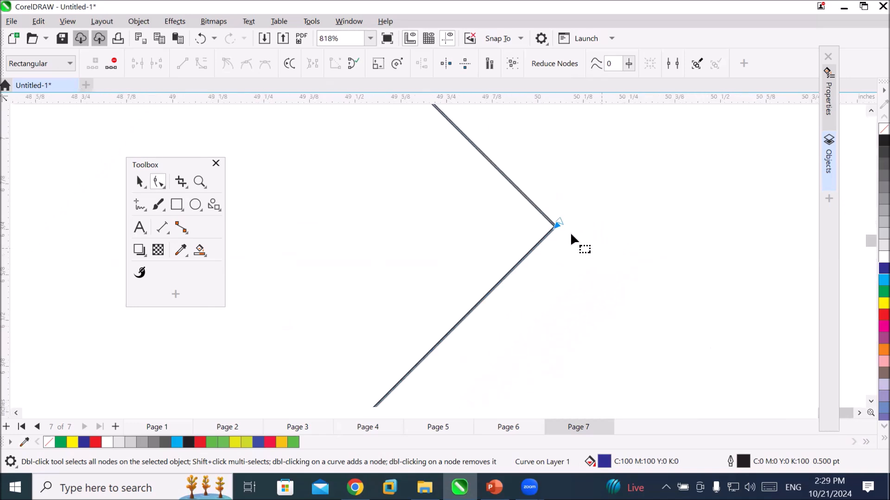
left_click(558, 222)
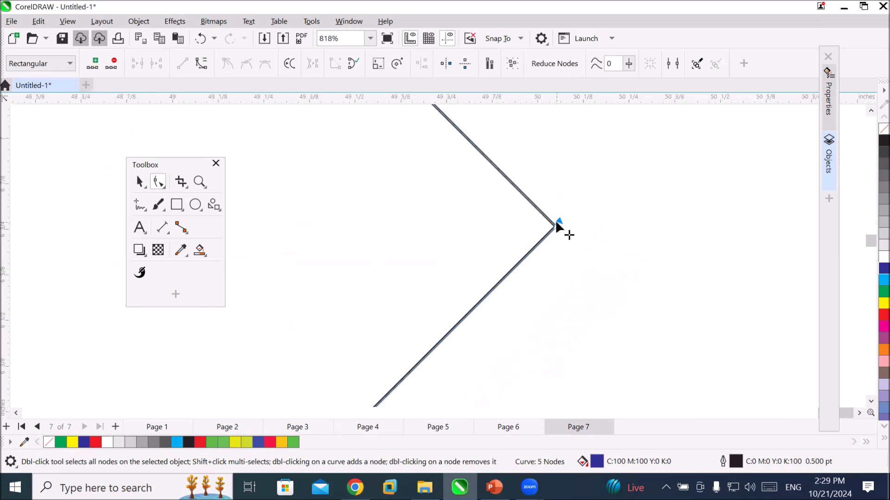
left_click(555, 227)
left_click_drag(556, 226, 585, 263)
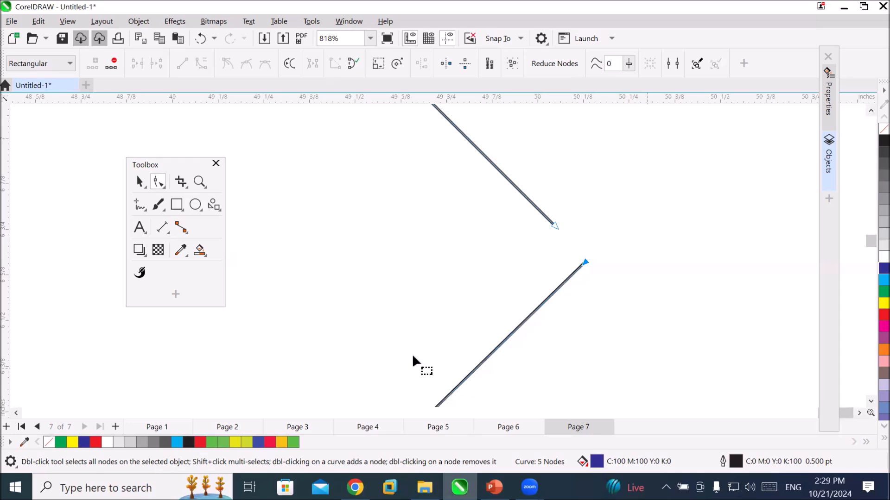
Add a solid arrowhead to the end of the opened outline and a trident arrowhead to its start.
scroll(386, 309, "down", 3)
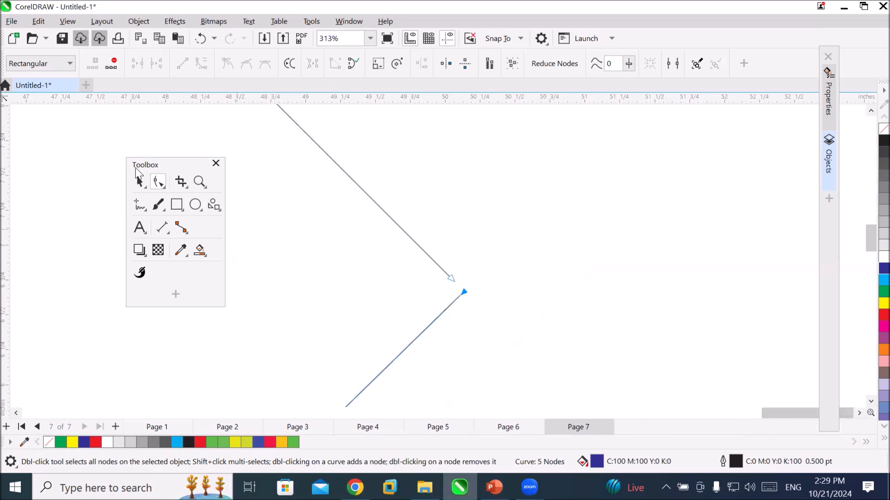
left_click(139, 182)
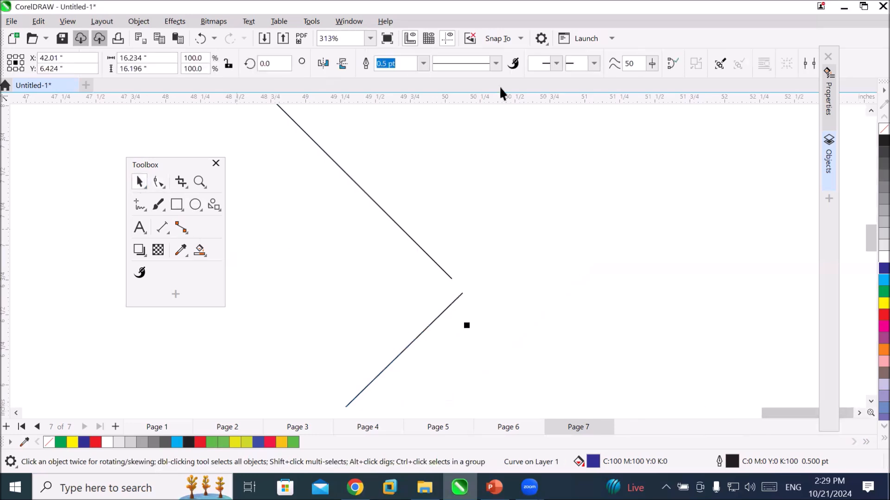
left_click(593, 63)
left_click(640, 91)
left_click(557, 64)
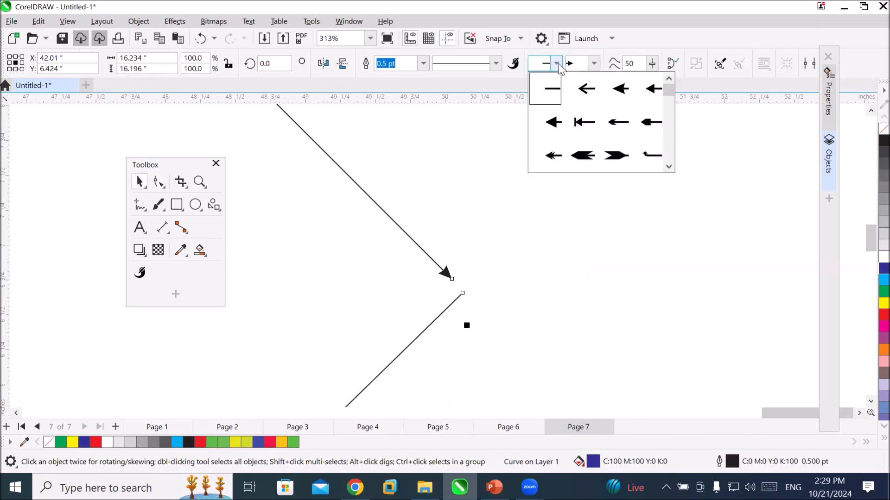
left_click(668, 147)
left_click(668, 147)
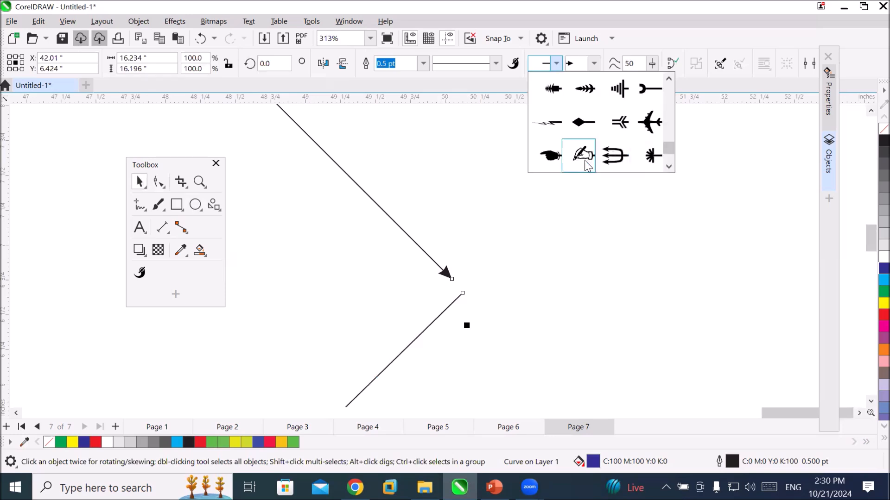
left_click(615, 156)
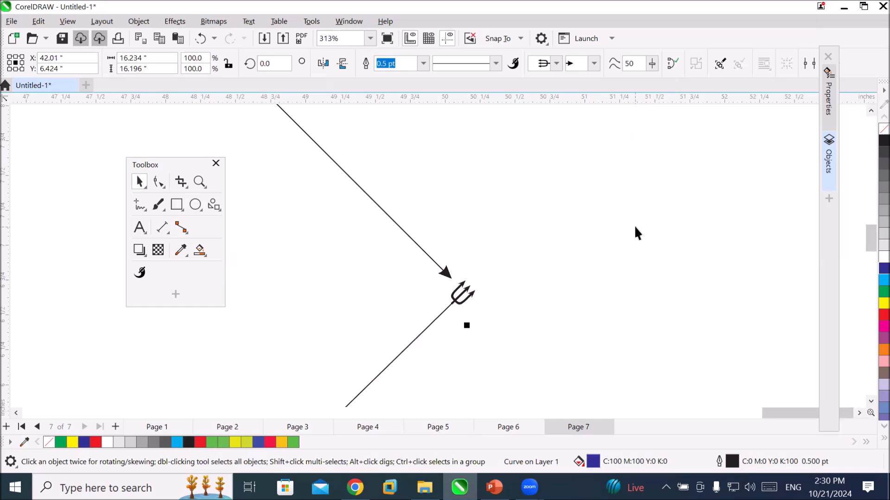
Undo both arrowheads and the displacement of the right corner's end node.
key("ctrl+z")
key("ctrl+z")
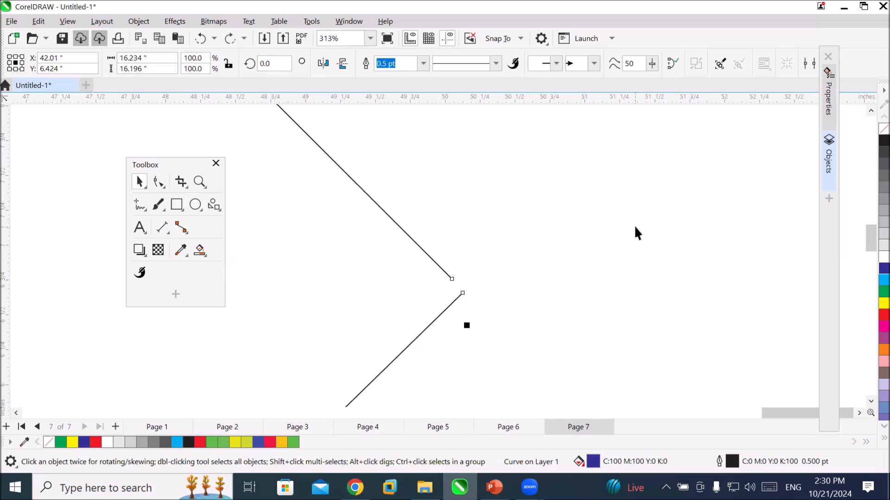
scroll(635, 232, "down", 2)
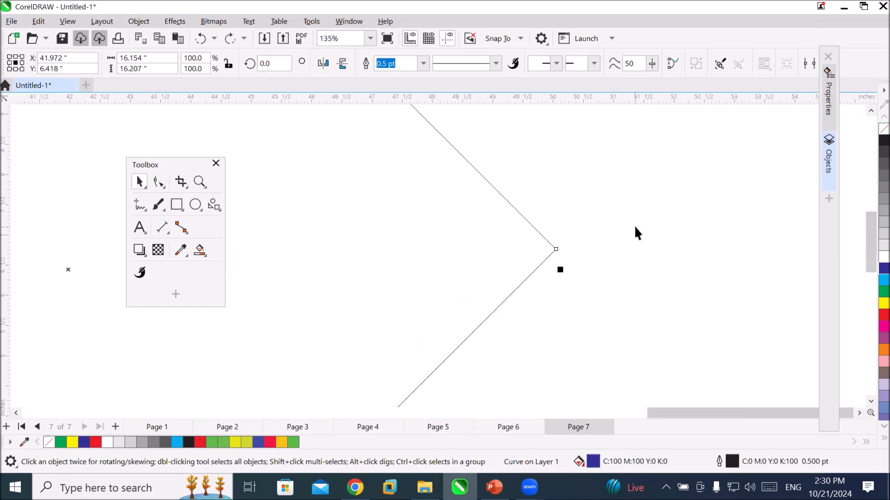
scroll(549, 253, "up", 3)
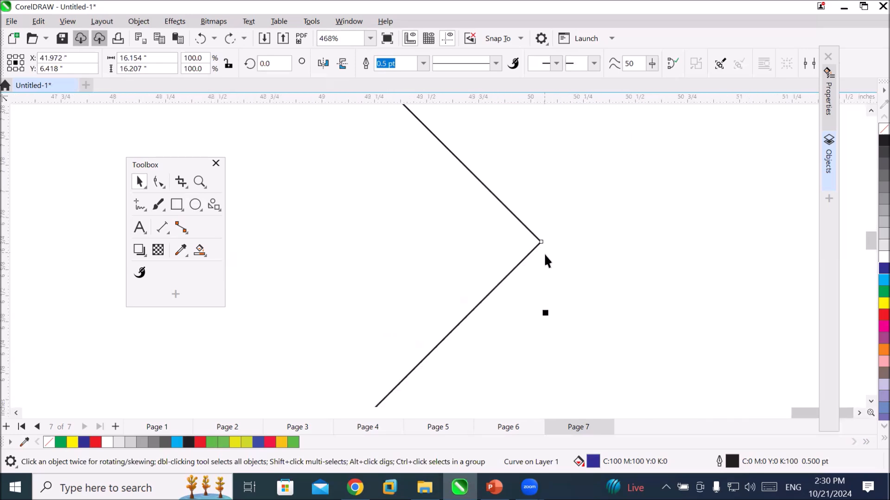
Draw a circle about 26.2 inches in diameter to the right of the opened shape.
left_click(733, 328)
left_click(858, 412)
scroll(556, 271, "down", 5)
scroll(556, 271, "down", 3)
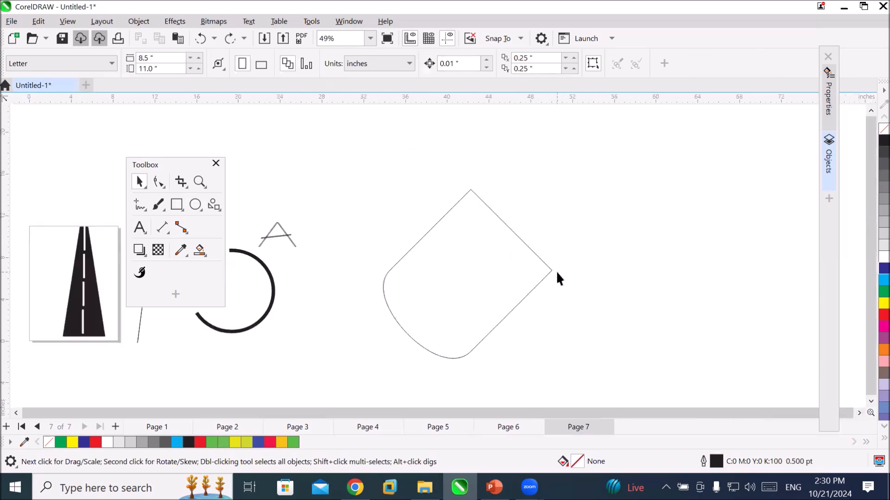
left_click(195, 204)
mouse_move(564, 154)
left_mouse_down()
mouse_move(631, 201)
mouse_move(726, 293)
mouse_move(730, 311)
left_mouse_up()
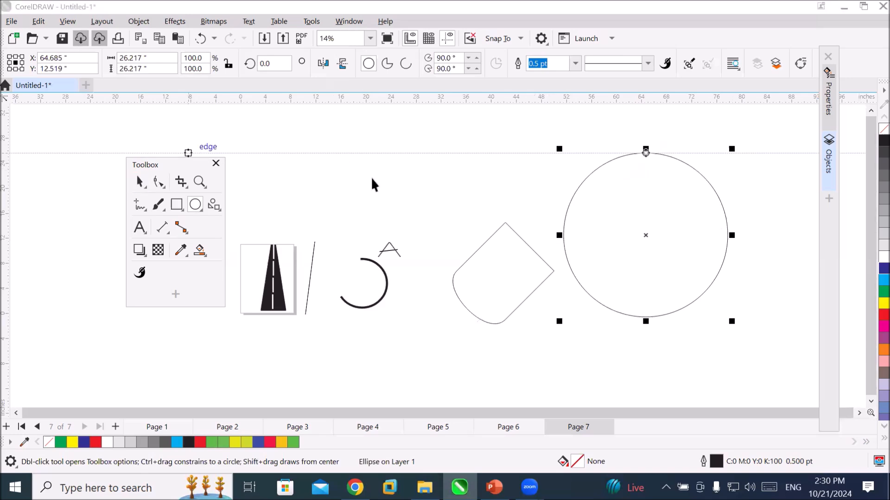
Convert the new circle to curves.
key("space")
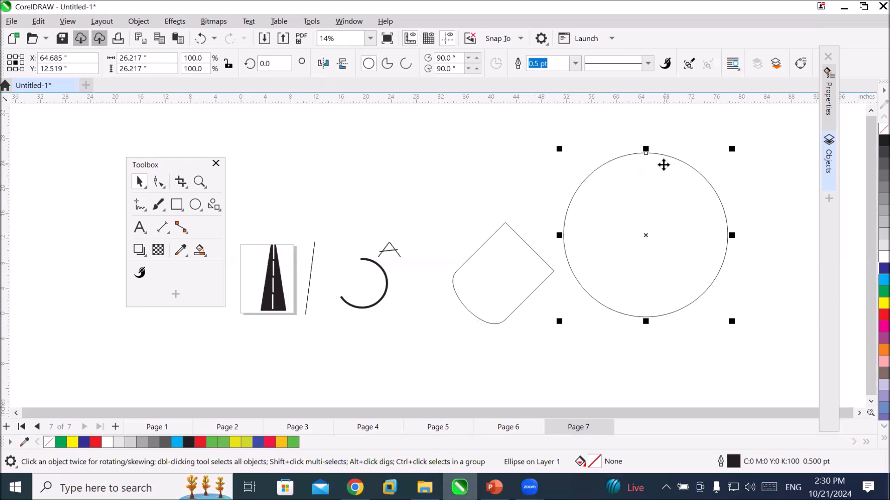
right_click(664, 165)
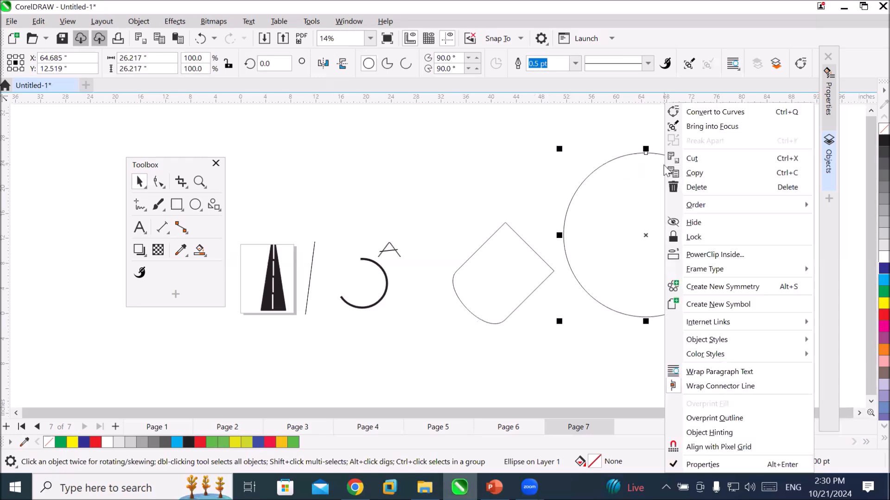
left_click(736, 118)
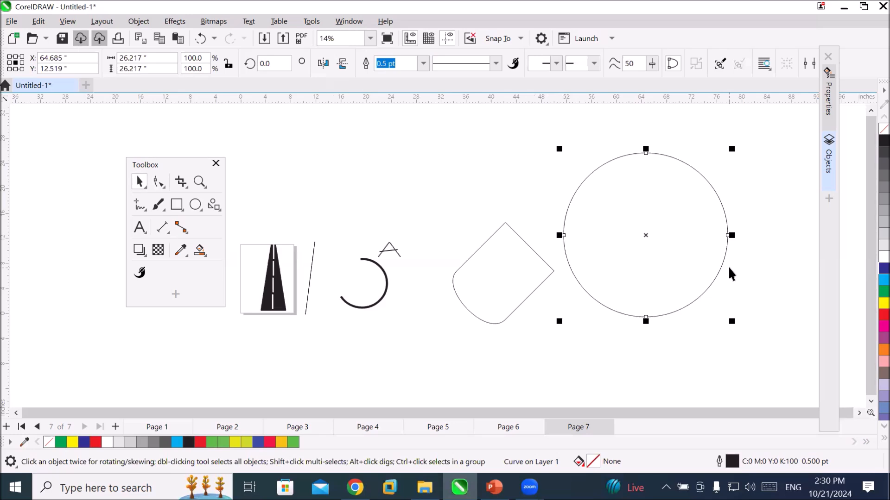
Assign a solid arrowhead to the end of the circle's outline and a crosshair-circle arrowhead to its start.
left_click(594, 64)
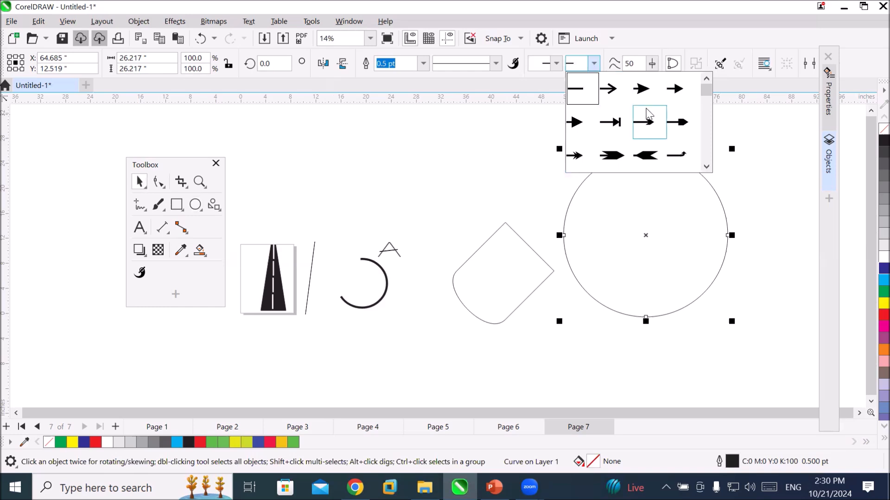
left_click(645, 94)
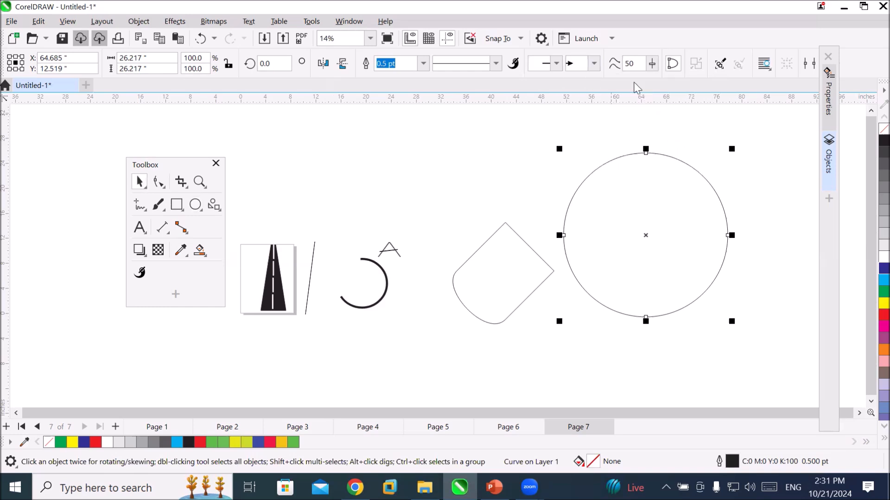
left_click(555, 65)
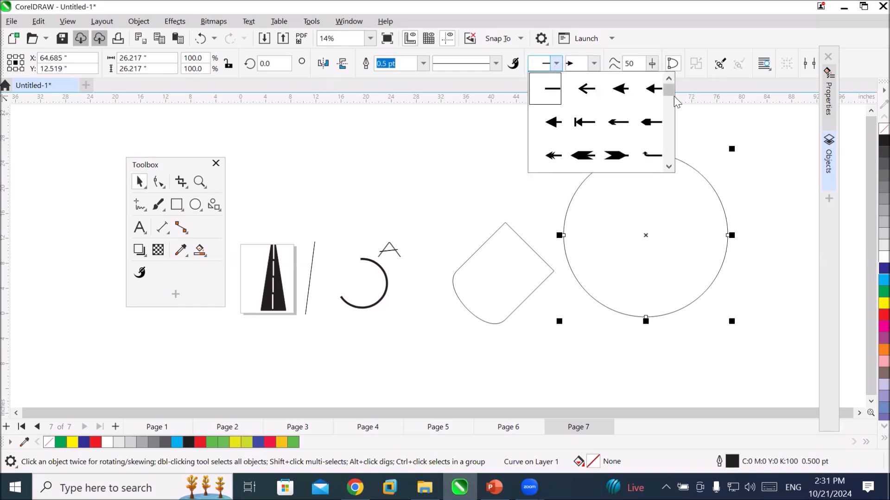
left_click_drag(669, 89, 672, 160)
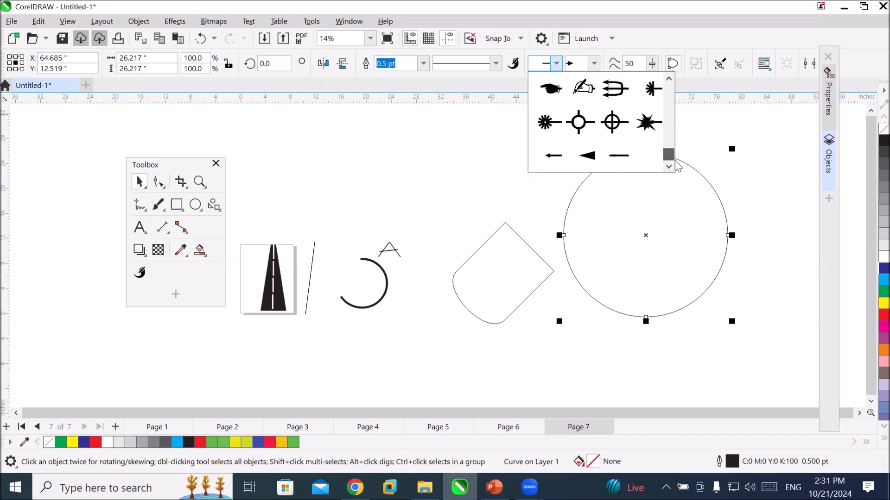
left_click(611, 123)
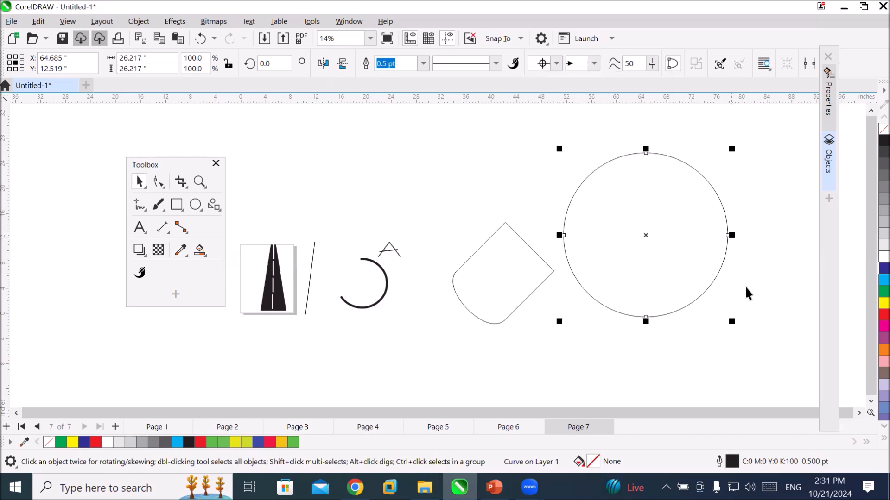
Break the circle's curve at its top node and examine the arrowheads there.
scroll(744, 285, "up", 1)
scroll(705, 149, "up", 1)
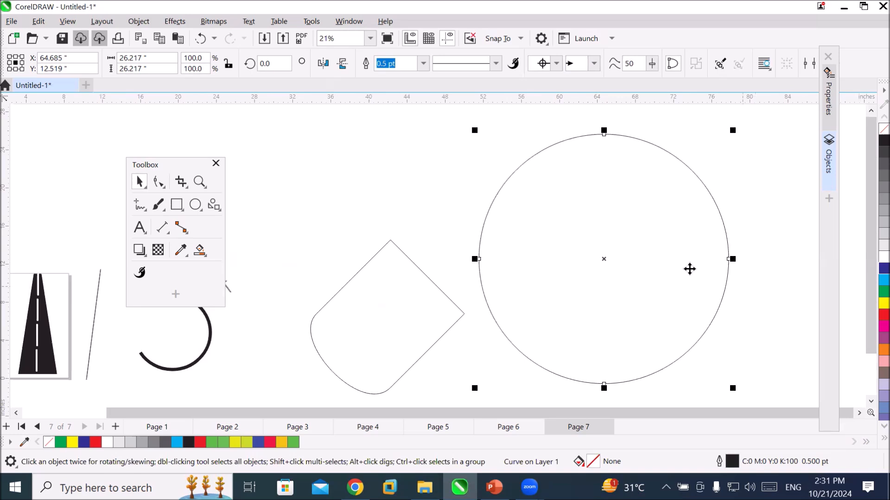
left_click(158, 182)
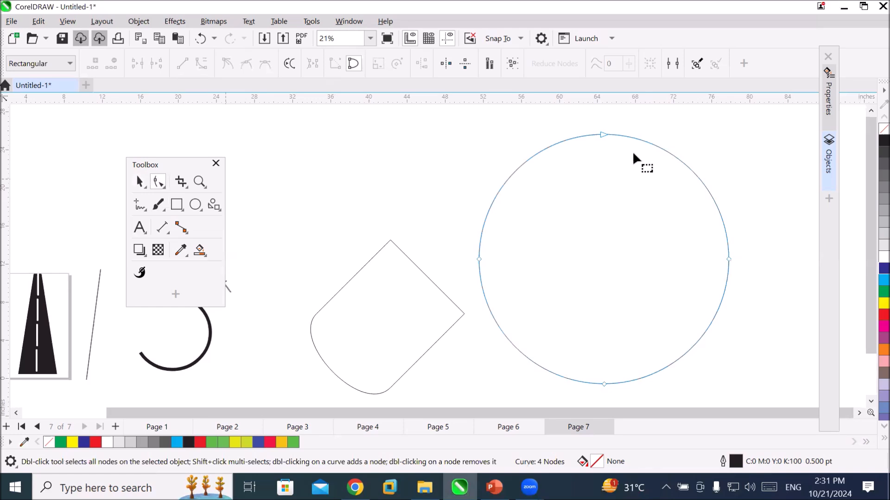
left_click(602, 134)
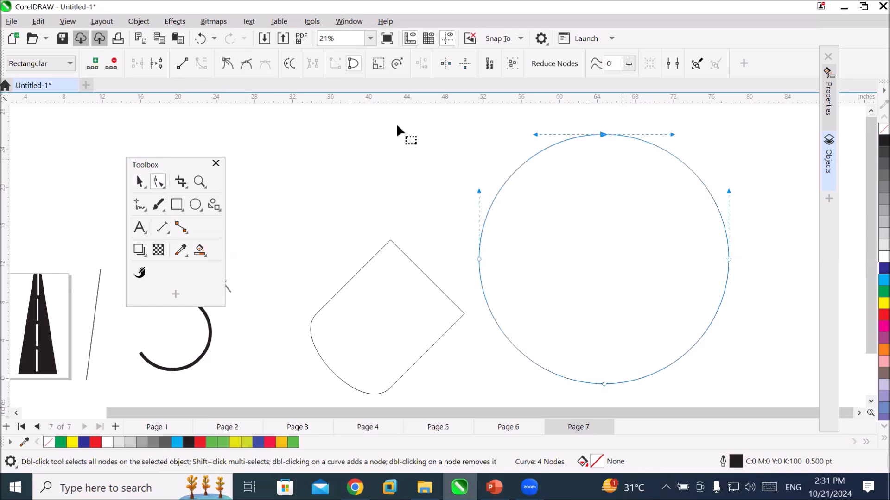
left_click(149, 63)
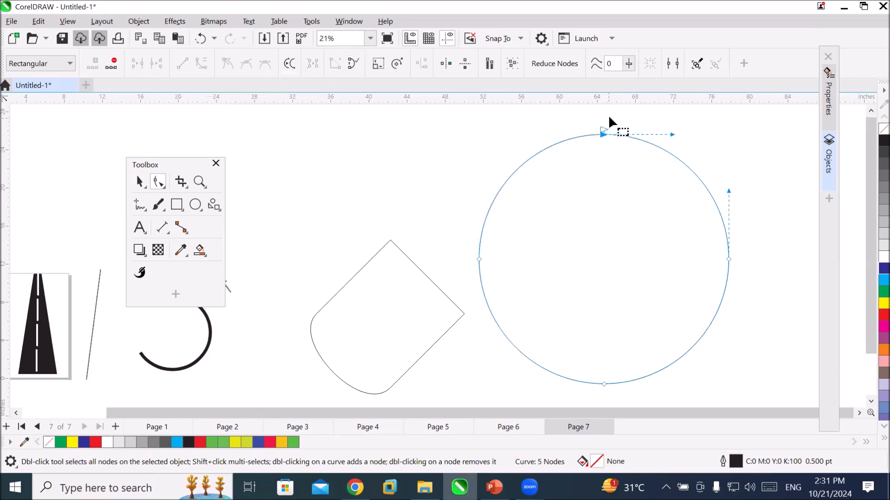
scroll(609, 121, "up", 5)
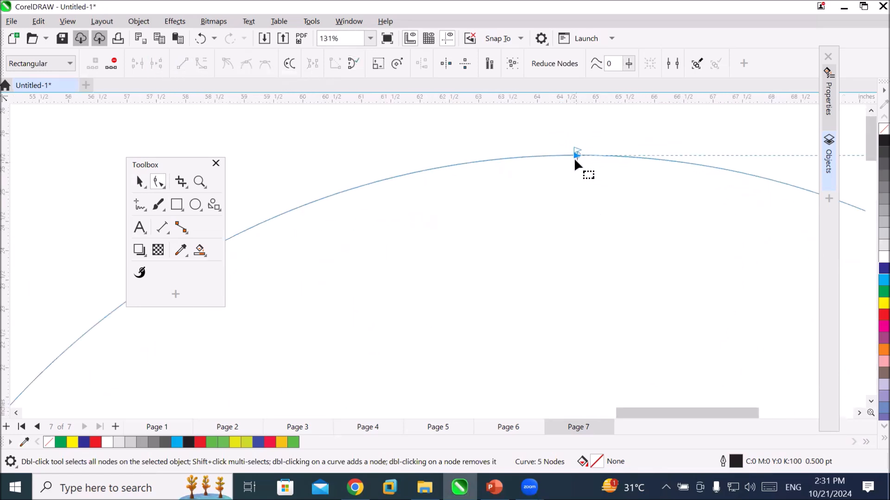
scroll(574, 157, "up", 5)
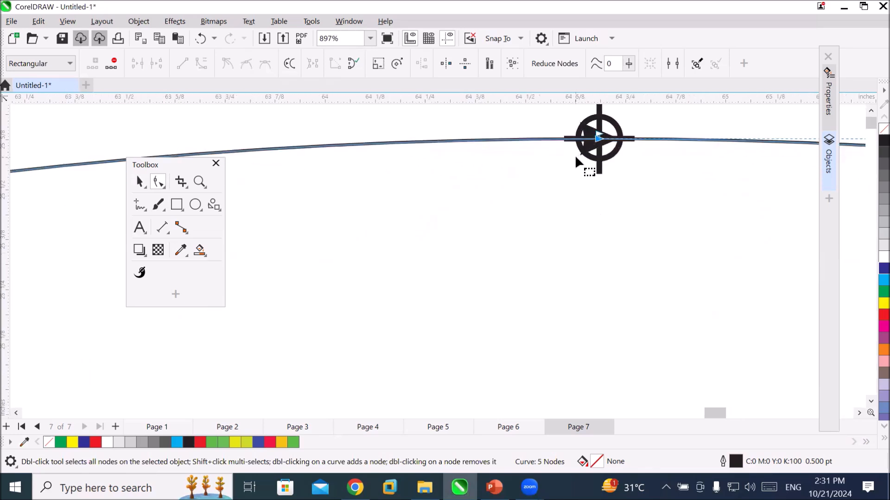
scroll(575, 161, "up", 1)
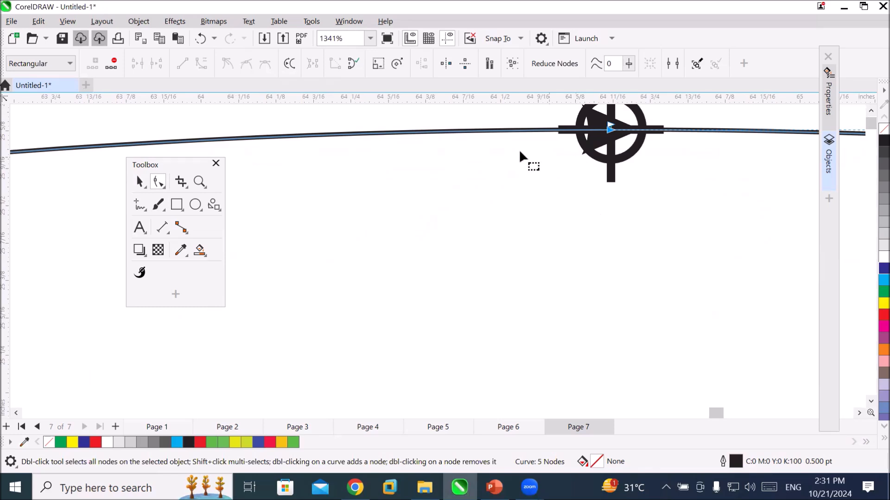
Break the circle's curve at its left node and examine the arrowheads on the new path ends.
scroll(477, 211, "down", 8)
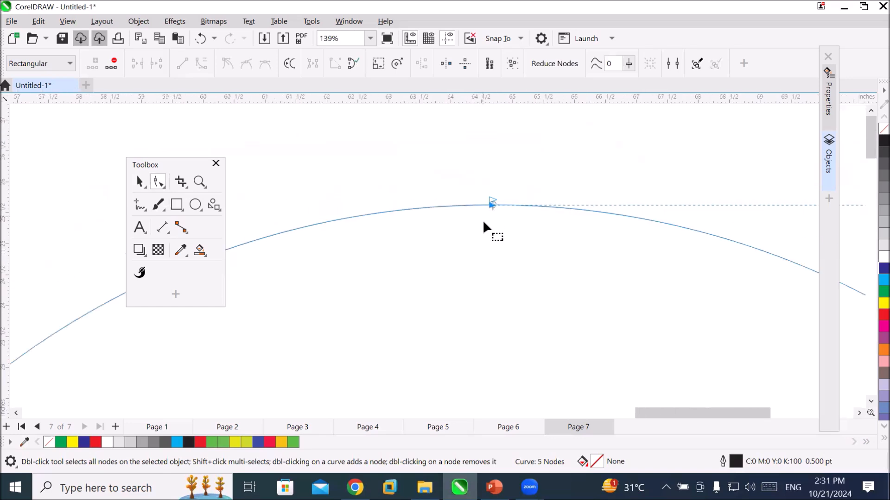
scroll(486, 248, "down", 4)
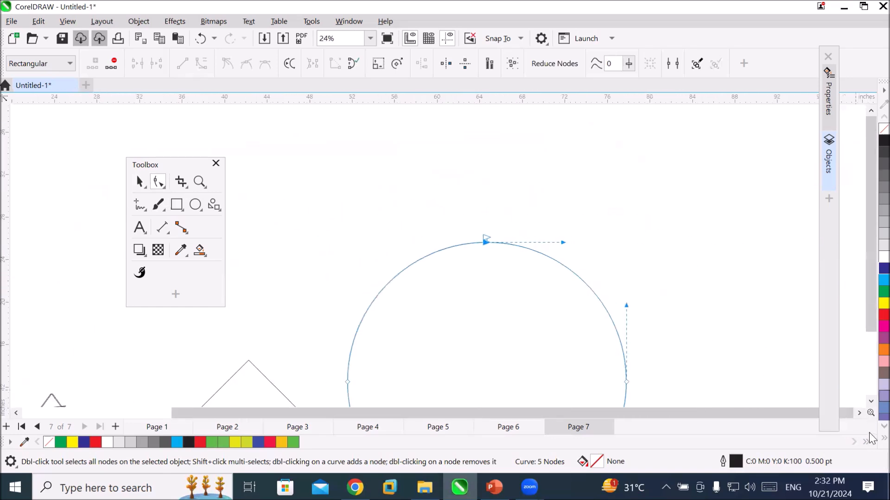
left_click(870, 400)
left_click(870, 400)
left_click(870, 400)
left_click(869, 401)
scroll(344, 279, "up", 5)
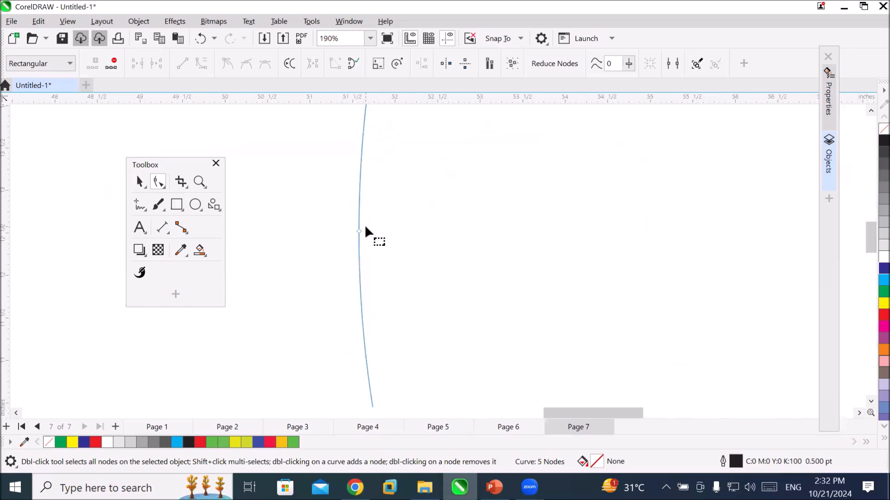
left_click(359, 231)
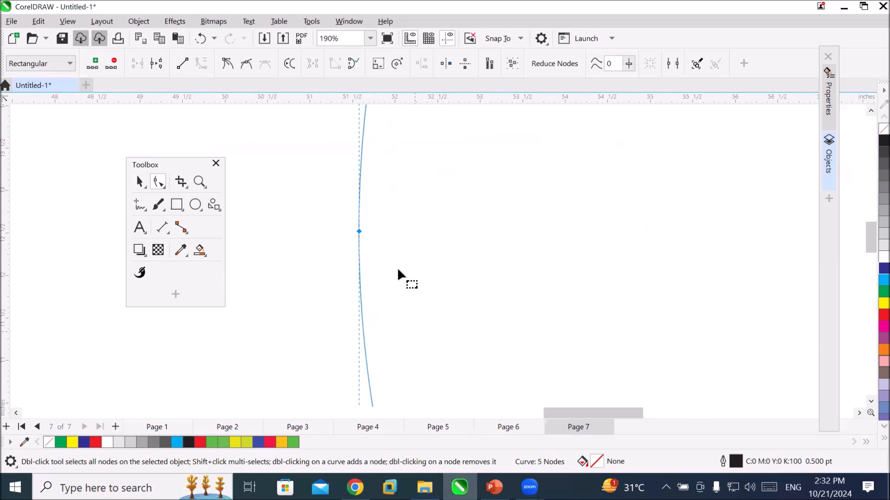
left_click(156, 64)
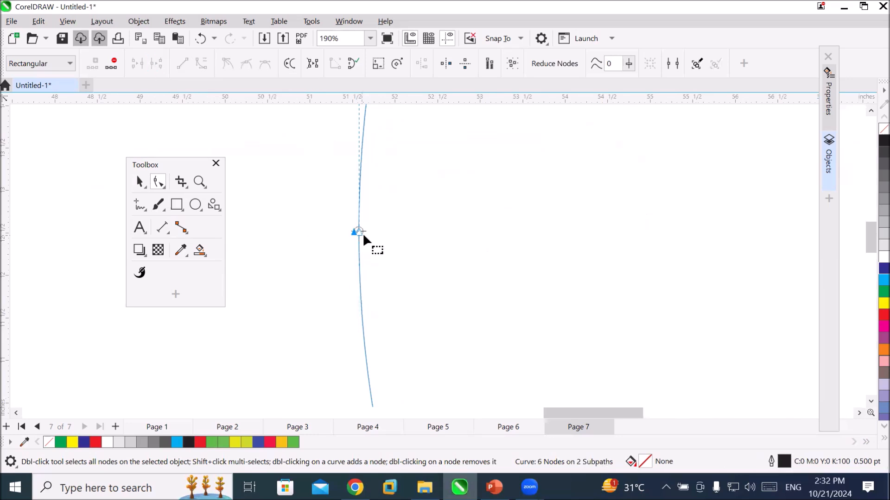
scroll(360, 233, "up", 6)
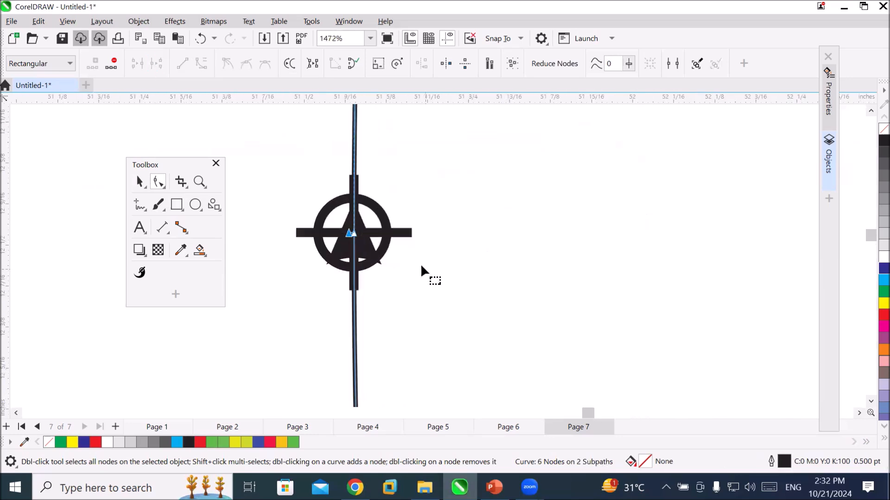
scroll(421, 262, "down", 8)
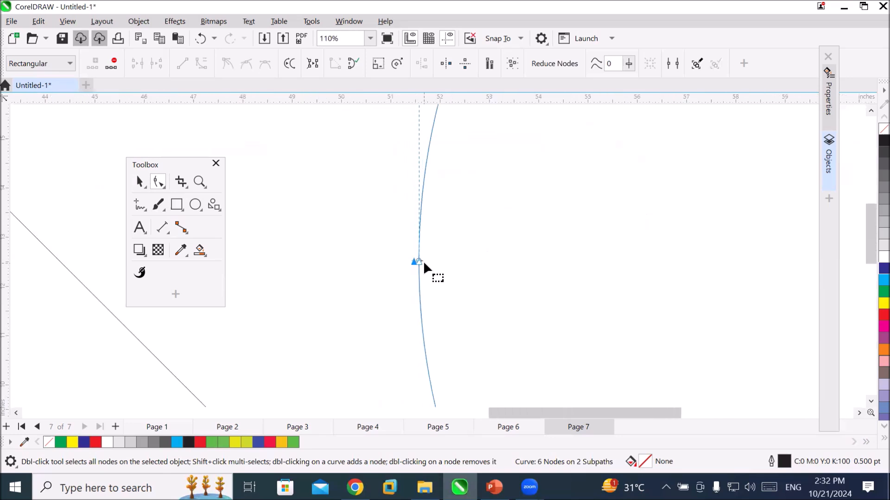
Break the circle's curve at its bottom node and at its right node.
scroll(424, 260, "down", 6)
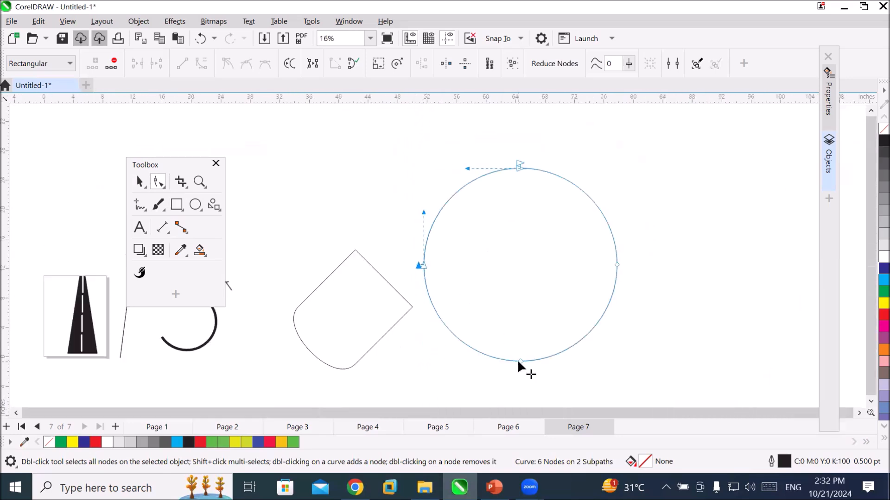
left_click(518, 360)
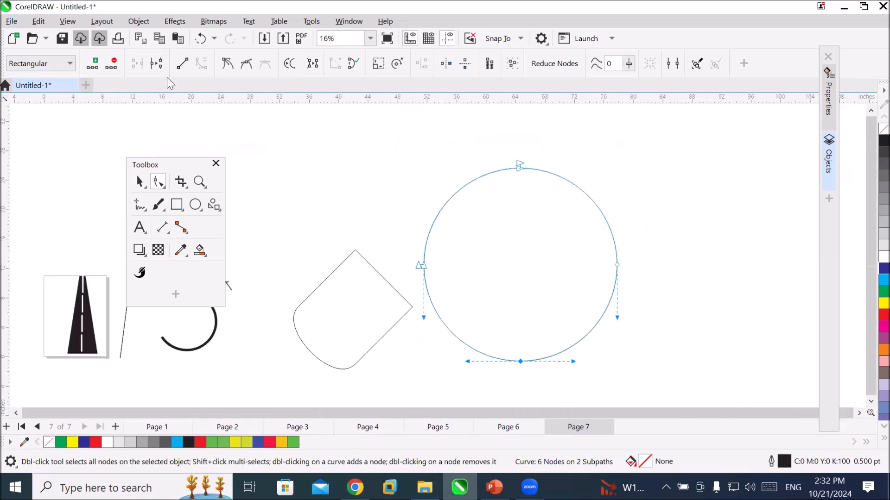
left_click(159, 66)
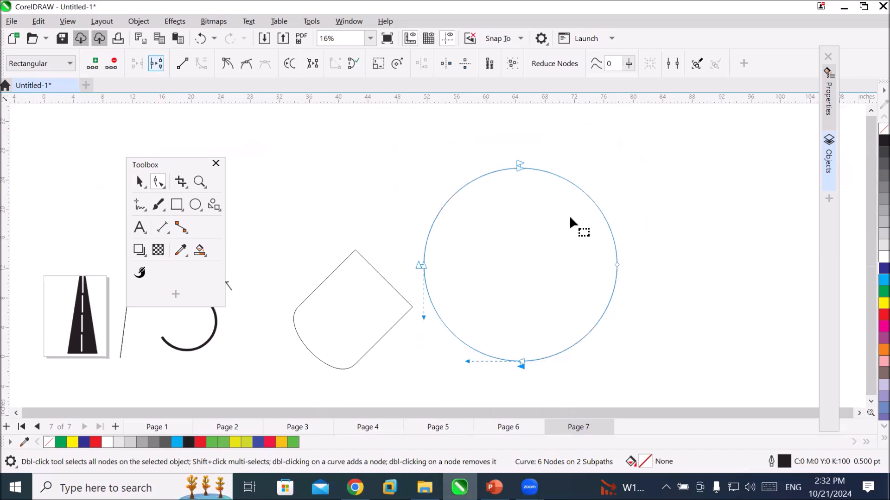
left_click(617, 264)
left_click(149, 67)
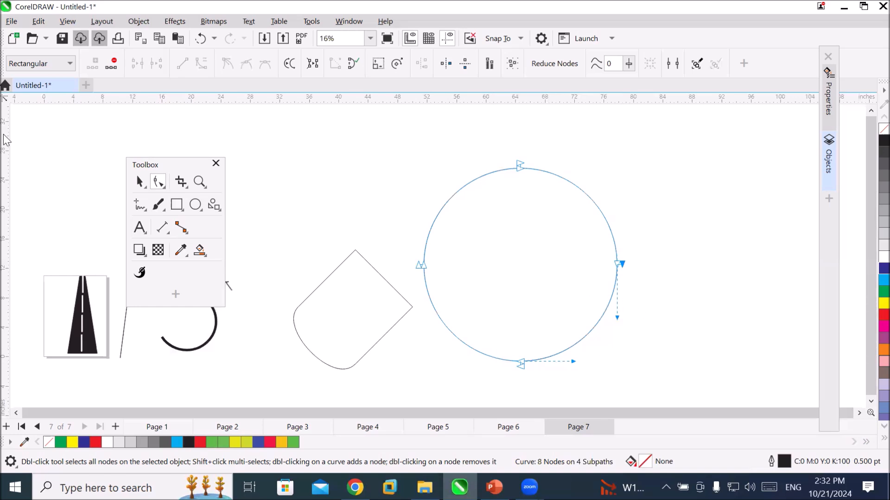
Increase the broken circle's outline width to 12 pt and examine the arrowheads at the four breaks.
left_click(139, 182)
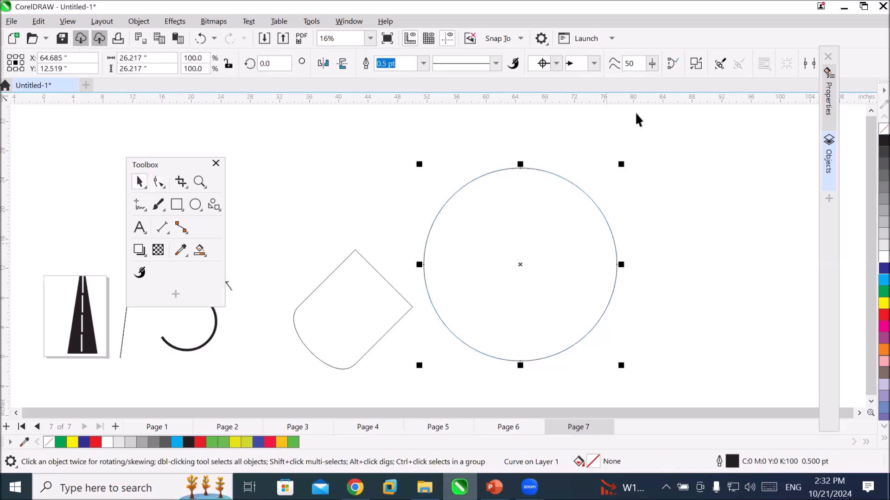
left_click(423, 64)
left_click(424, 64)
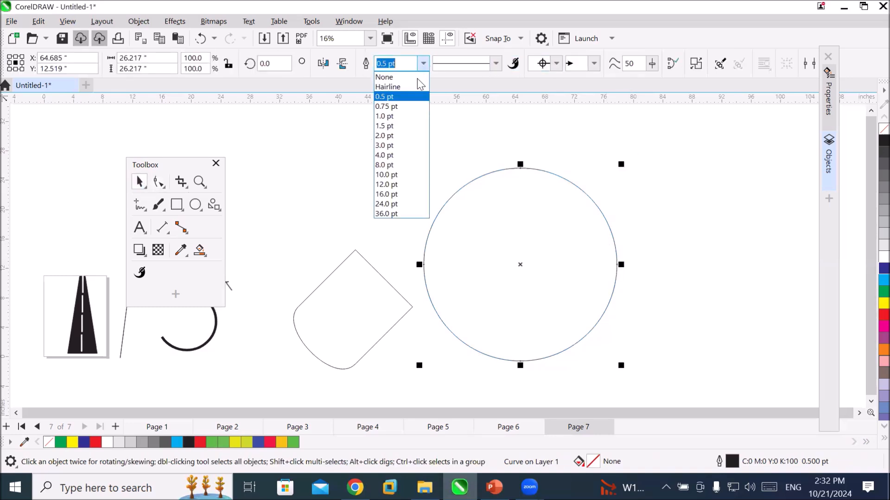
left_click(406, 146)
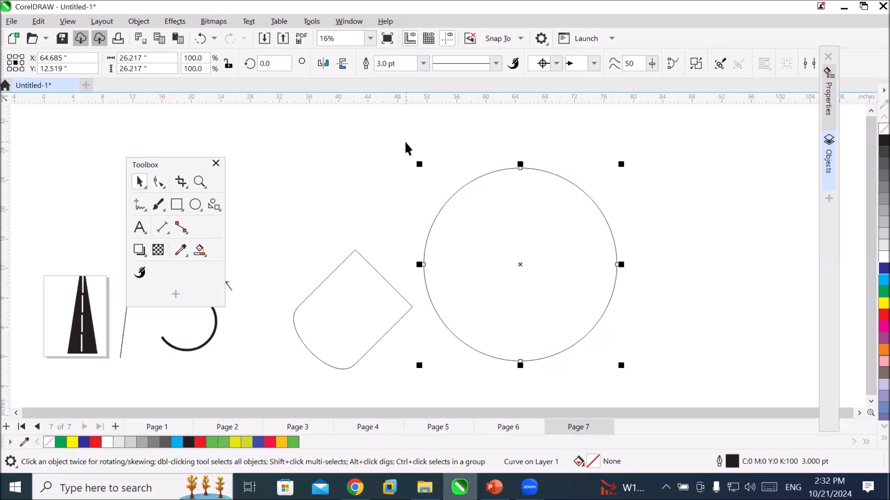
left_click(422, 66)
left_click(422, 66)
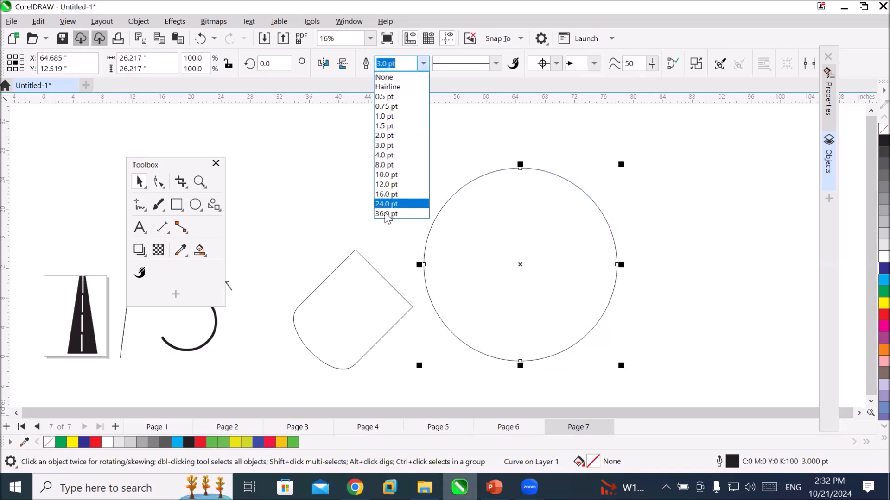
left_click(391, 187)
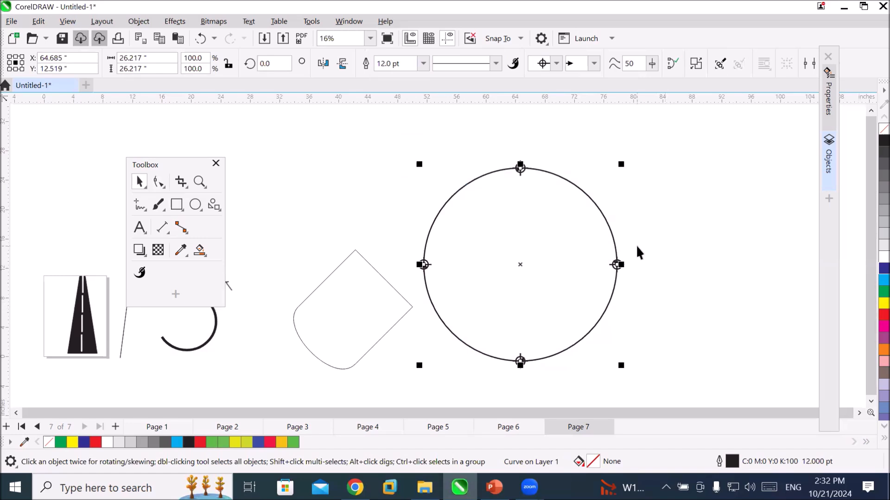
scroll(635, 245, "up", 1)
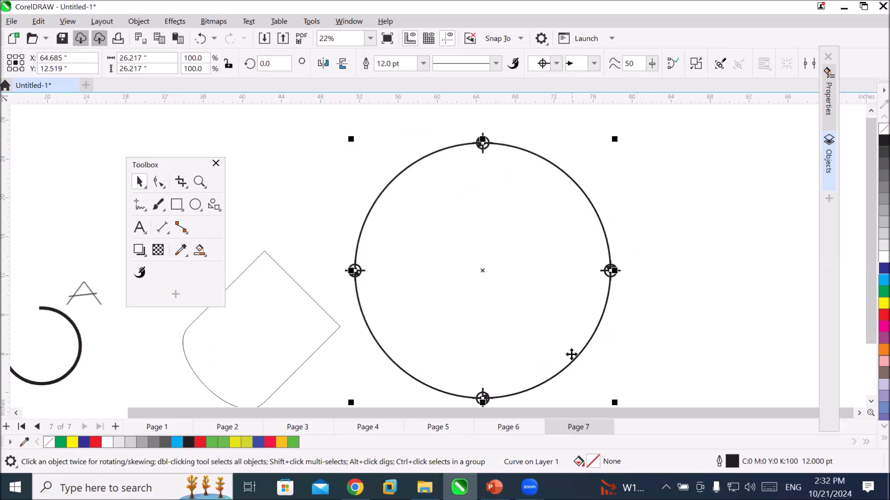
scroll(571, 355, "down", 1)
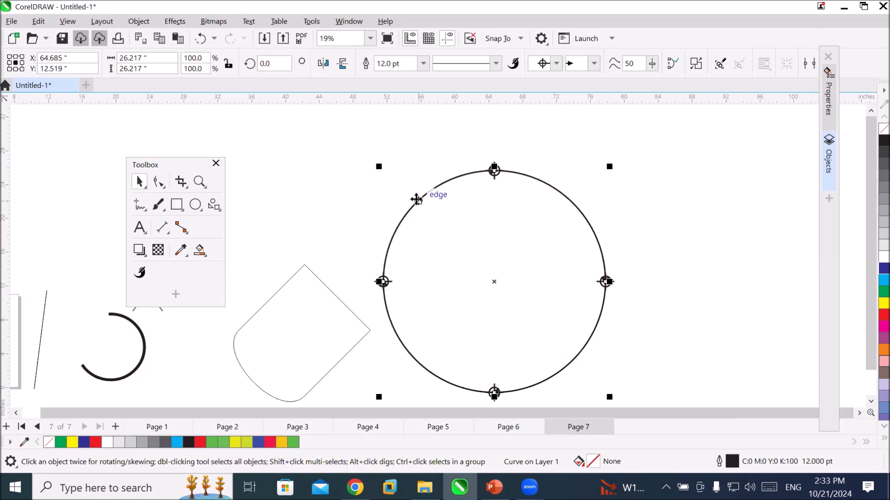
Add a node midway along the circle's upper-left arc and break the curve there.
left_click(160, 183)
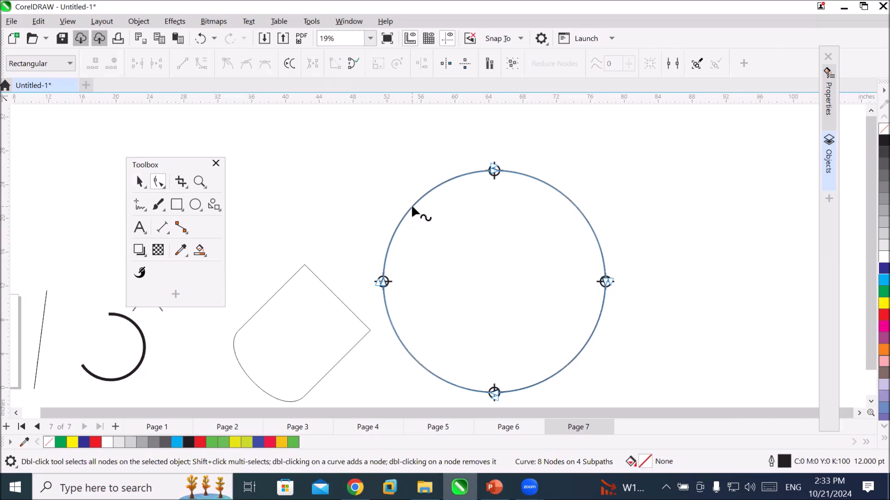
double_click(412, 207)
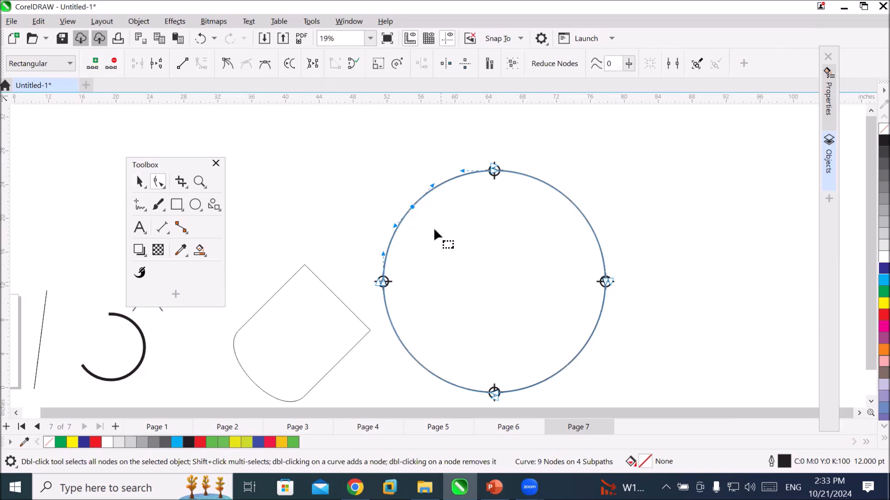
scroll(413, 215, "up", 6)
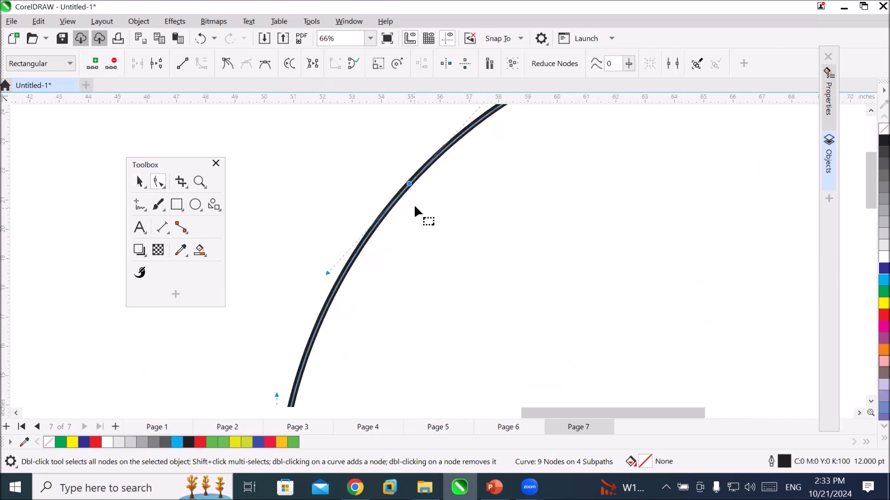
scroll(414, 203, "down", 4)
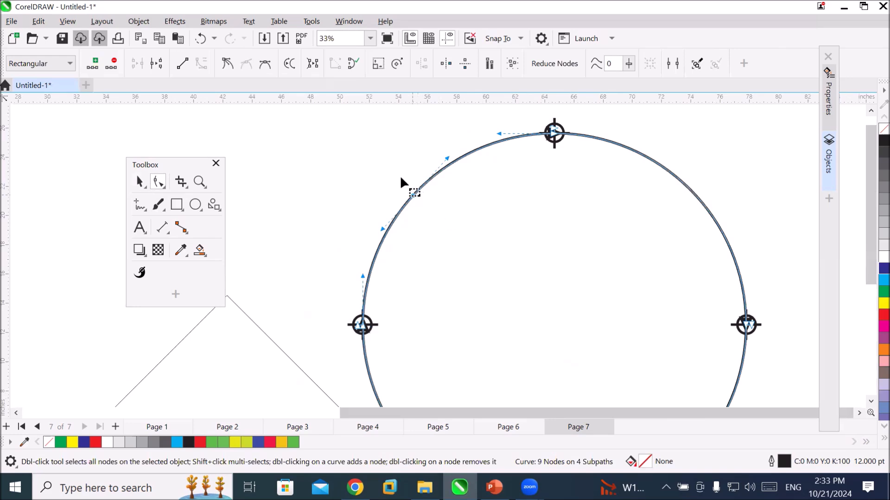
left_click(157, 65)
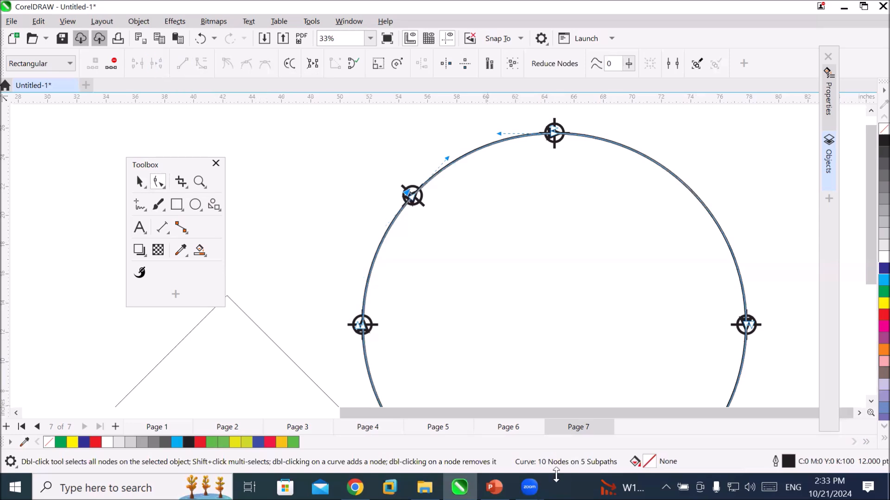
Add a node midway along the circle's upper-right arc and break the curve at it.
left_click(701, 202)
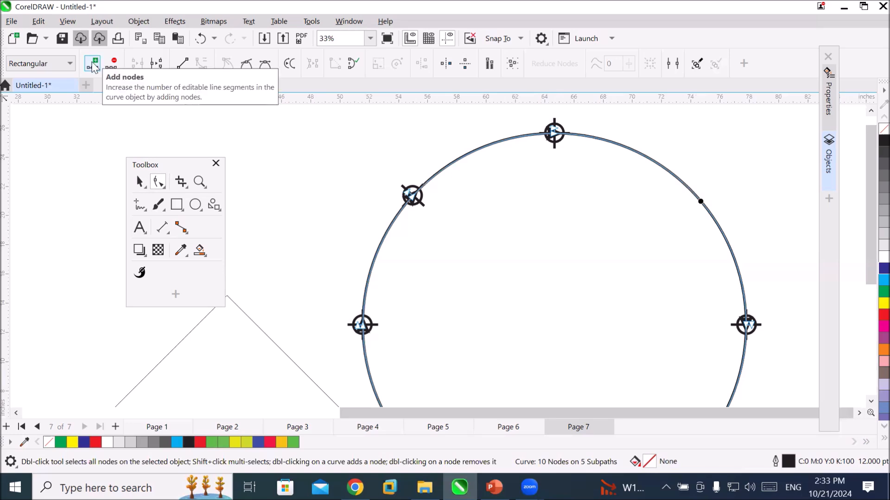
left_click(92, 64)
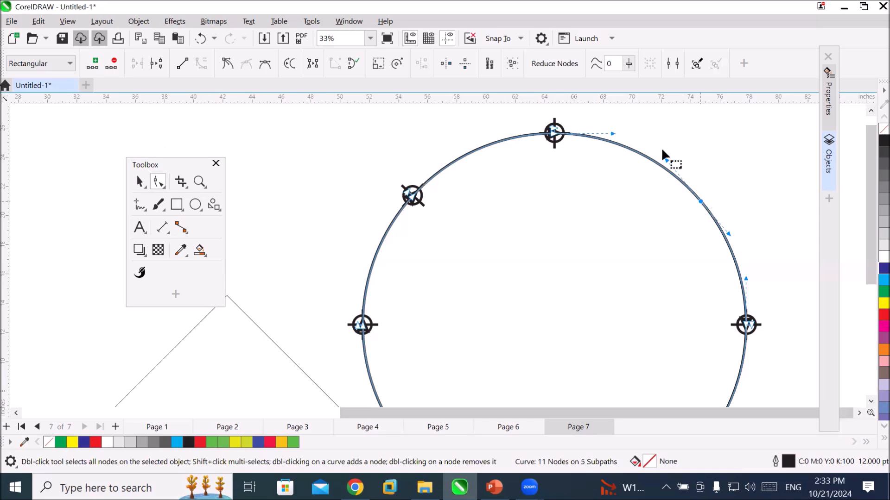
left_click(156, 64)
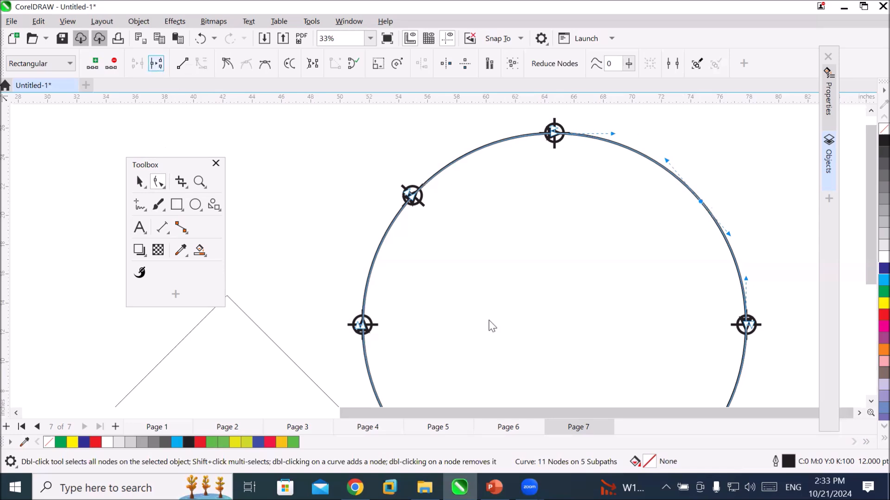
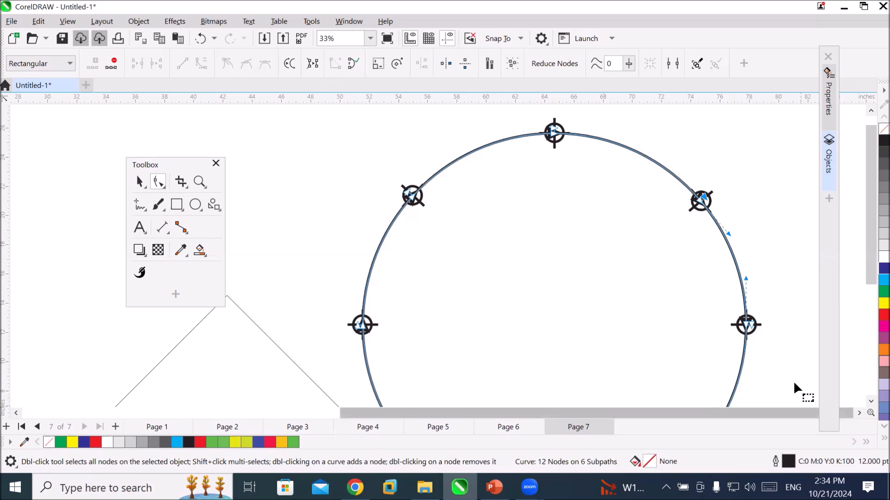
Move the diamond with the rounded corner away from the large circle, to just above the thick open arc.
scroll(729, 347, "down", 2)
scroll(719, 340, "down", 1)
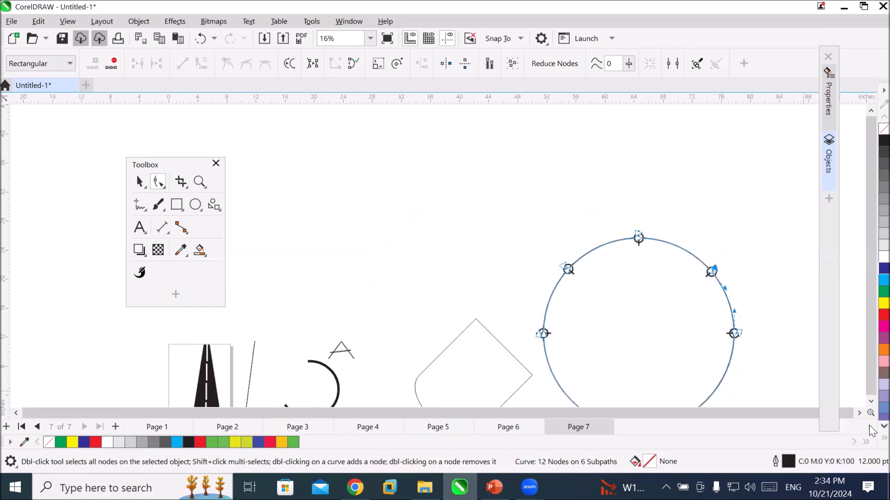
left_click(871, 402)
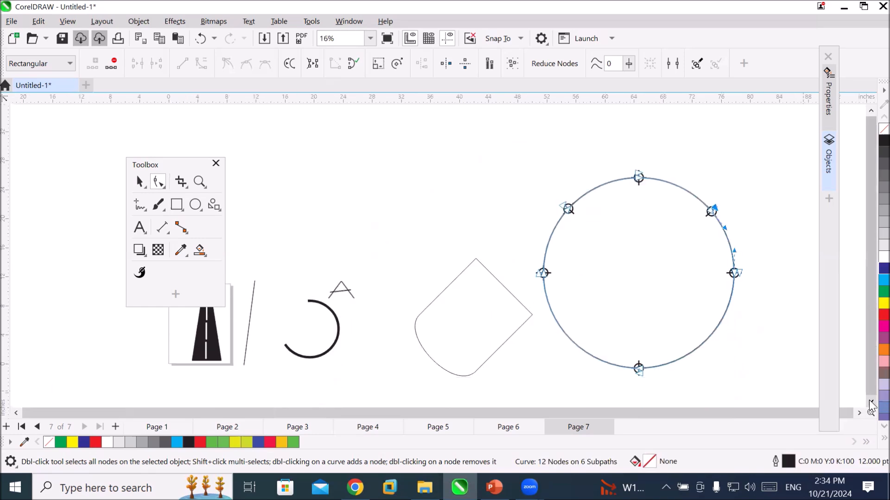
left_click(482, 273)
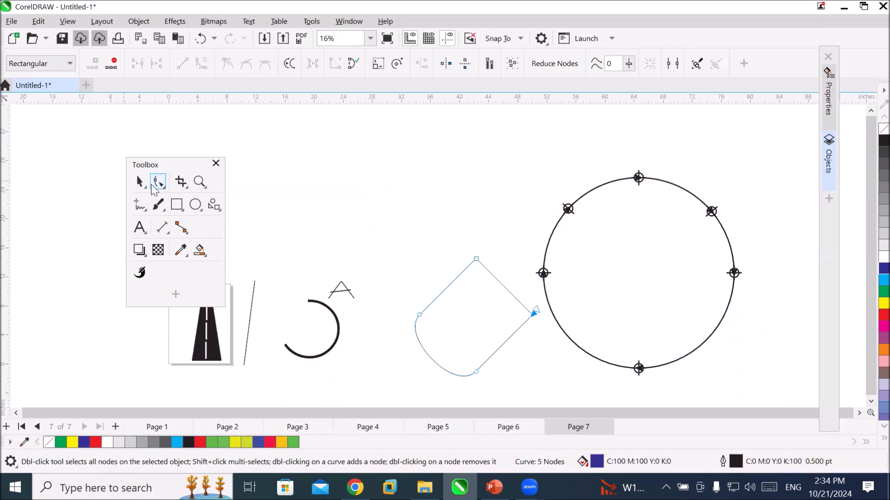
left_click(439, 287)
key("space")
left_click_drag(439, 287, 305, 191)
Apply a dotted line style to the large broken circle and examine the dots between its arrowheads.
left_click_drag(485, 126, 762, 385)
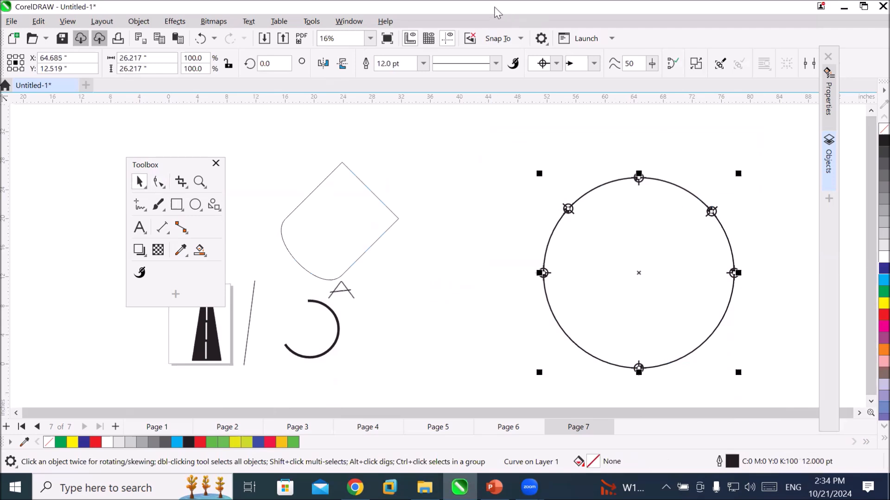
left_click(495, 63)
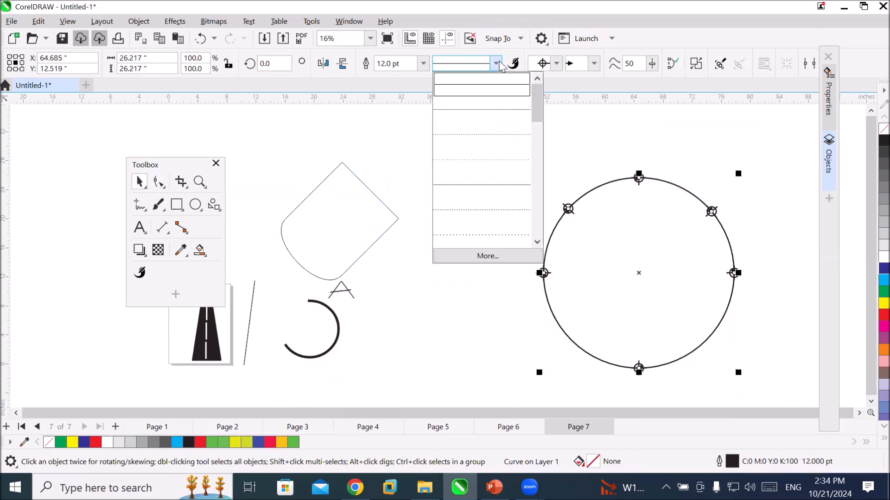
left_click(493, 109)
scroll(671, 176, "up", 1)
scroll(671, 176, "up", 4)
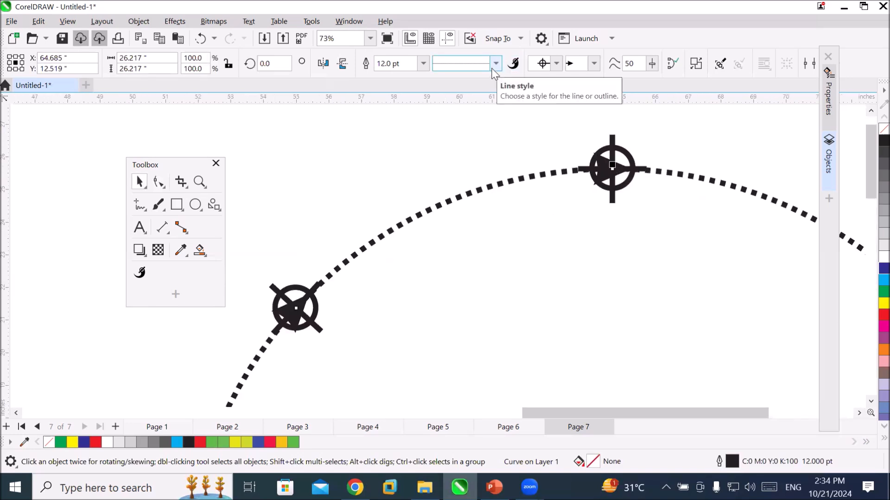
scroll(537, 132, "down", 4)
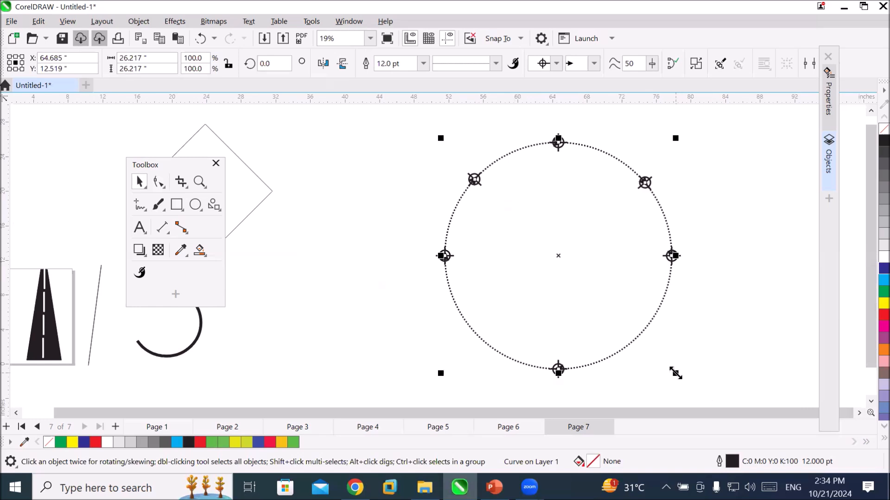
Make a concentric copy of the dotted circle scaled to 81.1% and repeat the duplication until eleven nested circles fill the centre.
left_click_drag(675, 373, 674, 354)
key("shift")
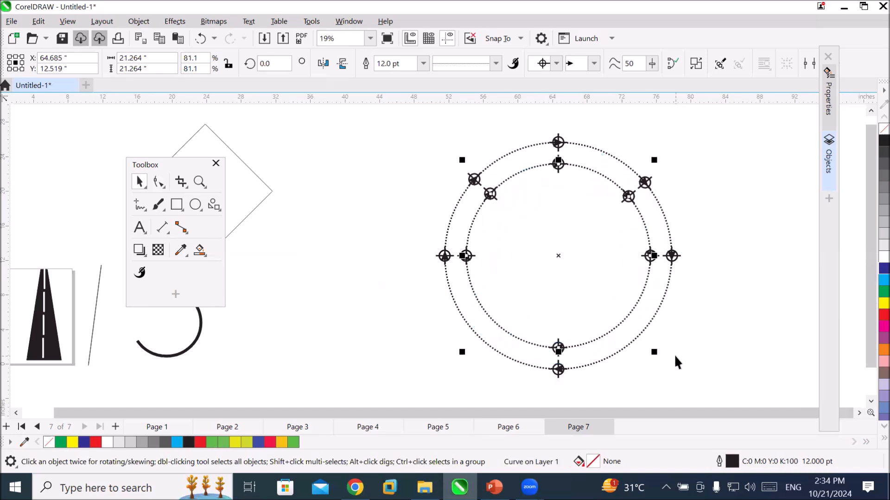
key("ctrl+r")
key("ctrl+r")
key("ctrl+r")
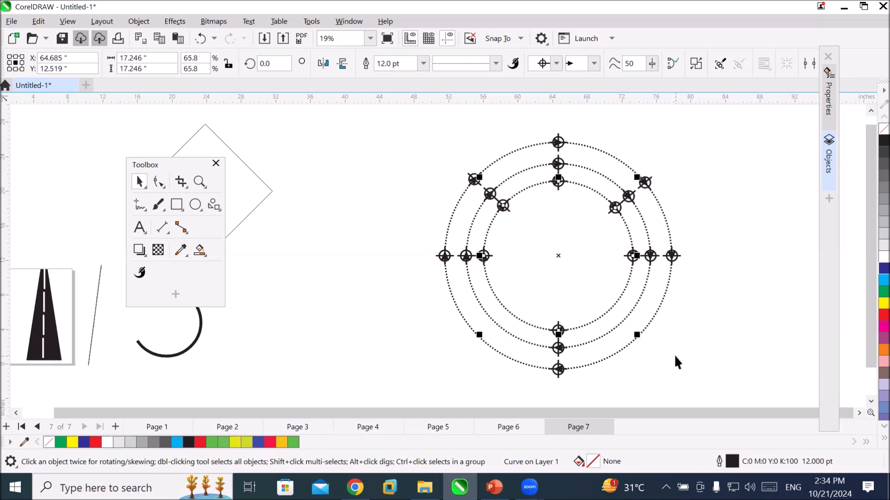
key("ctrl+r")
key("ctrl+r")
key("ctrl+r")
key("ctrl+r")
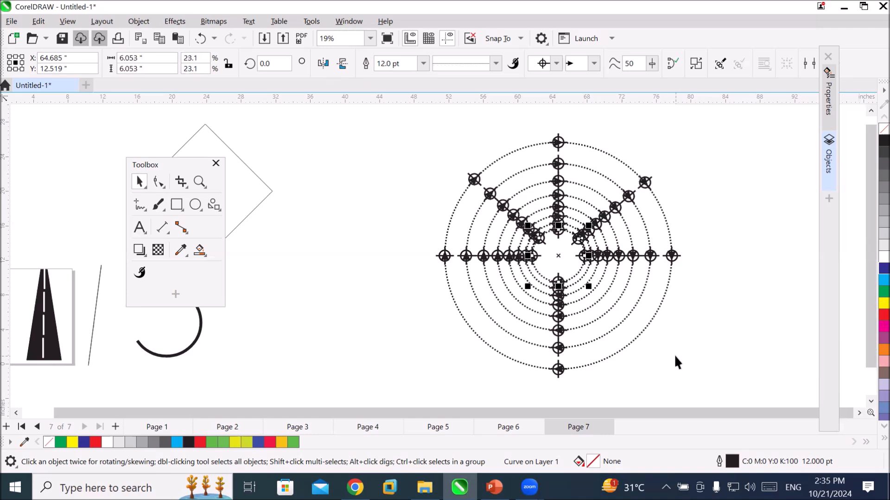
key("ctrl+r")
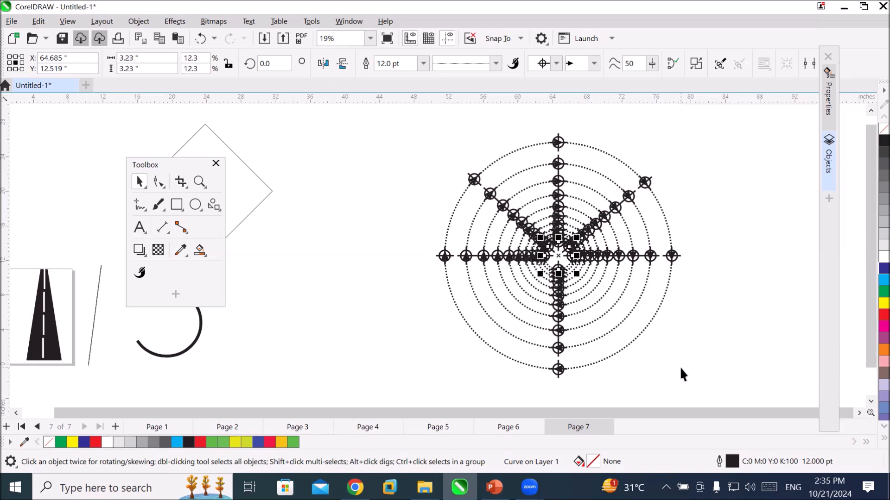
left_click(690, 382)
scroll(575, 236, "up", 4)
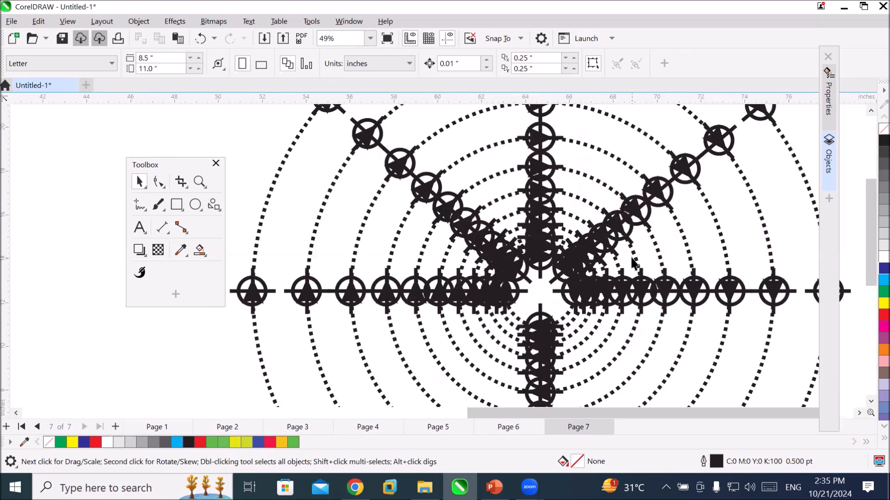
scroll(634, 263, "down", 5)
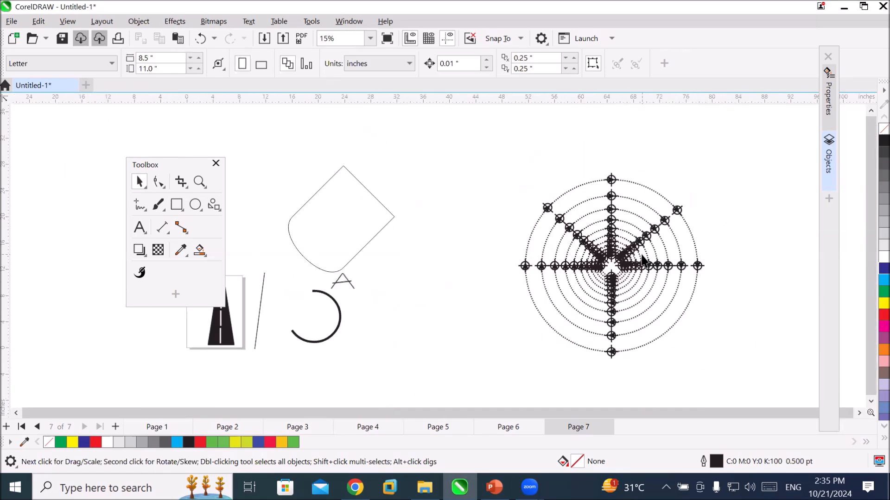
Change the line style of all the nested circles to a solid line.
left_click_drag(496, 159, 728, 363)
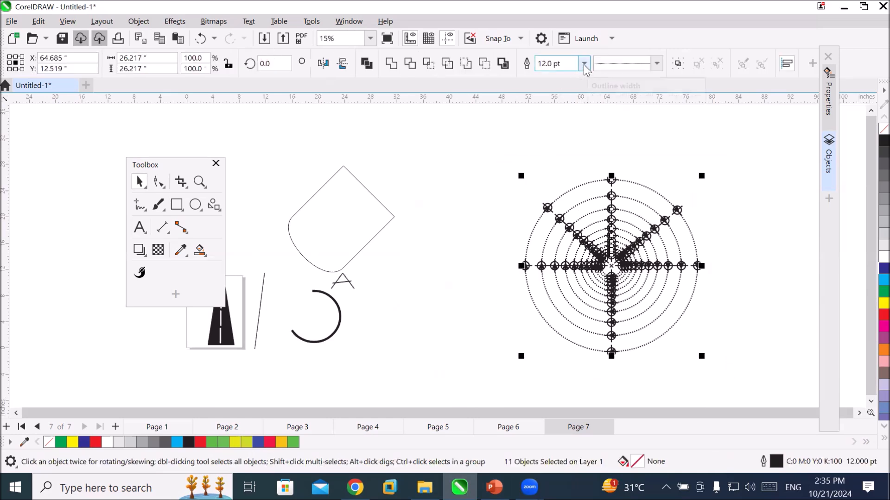
left_click(583, 65)
left_click(583, 64)
left_click(657, 64)
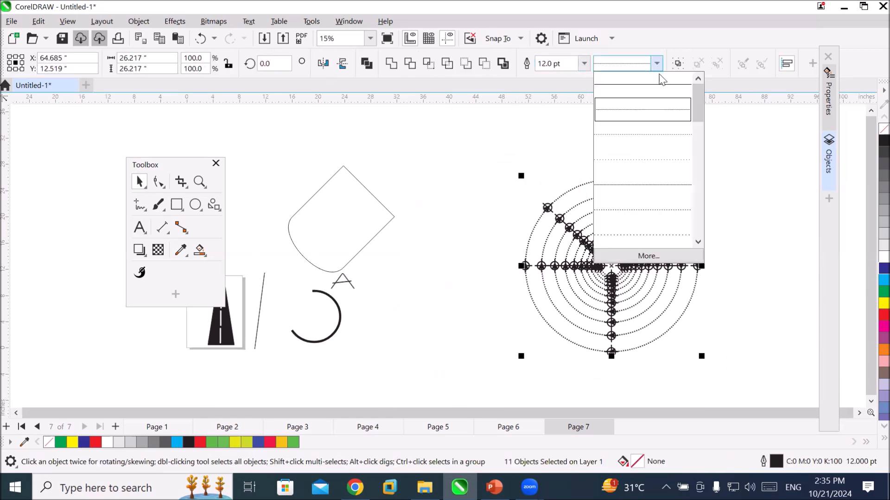
left_click(662, 85)
left_click(741, 299)
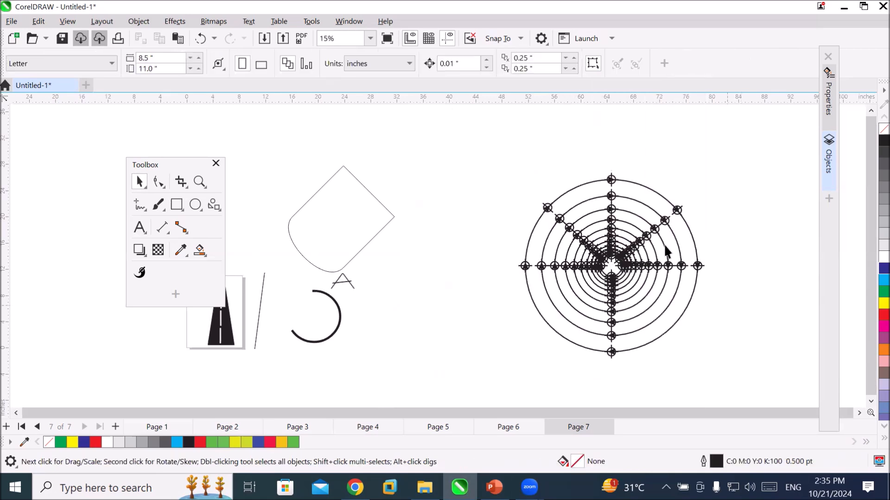
scroll(616, 259, "up", 5)
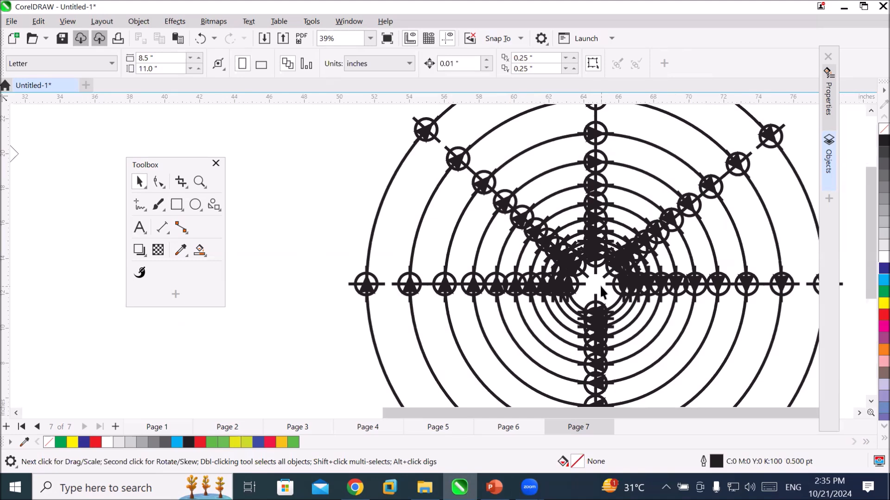
scroll(560, 195, "down", 3)
scroll(559, 191, "down", 1)
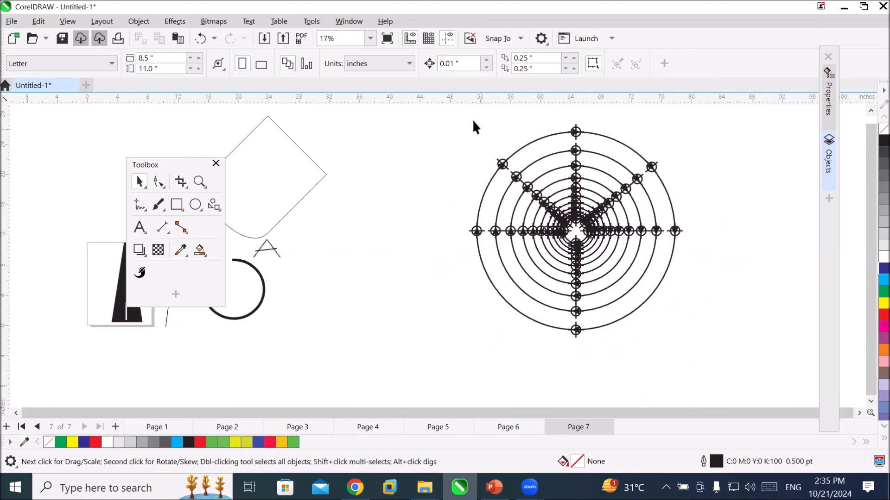
Remove the crosshair start arrowhead from the outermost circle and examine its remaining arrows.
left_click_drag(454, 119, 690, 360)
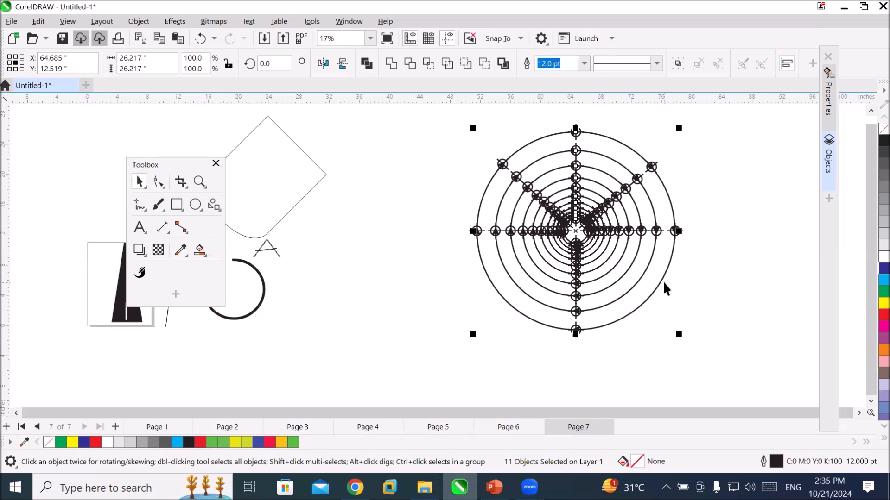
left_click(672, 294)
left_click(658, 292)
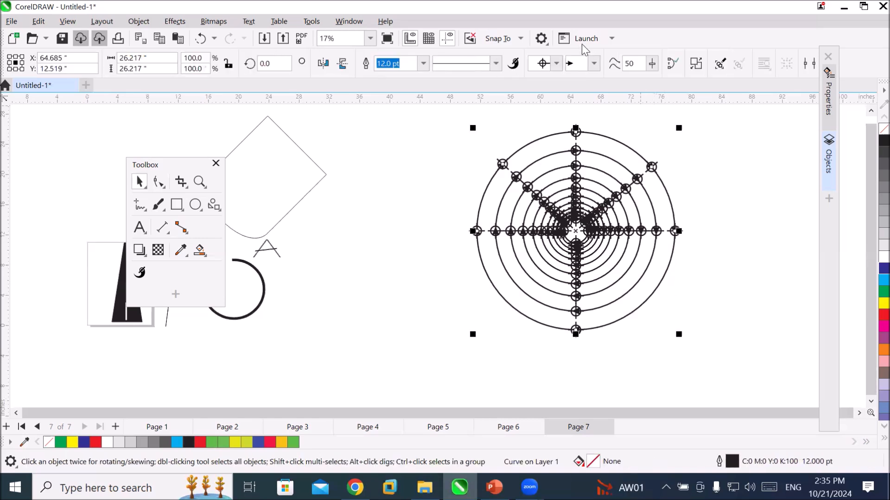
left_click(557, 65)
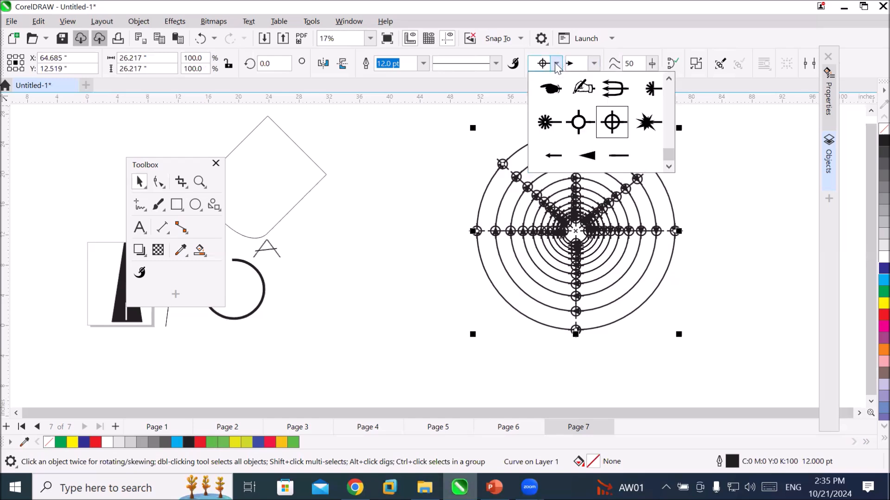
left_click_drag(669, 153, 666, 72)
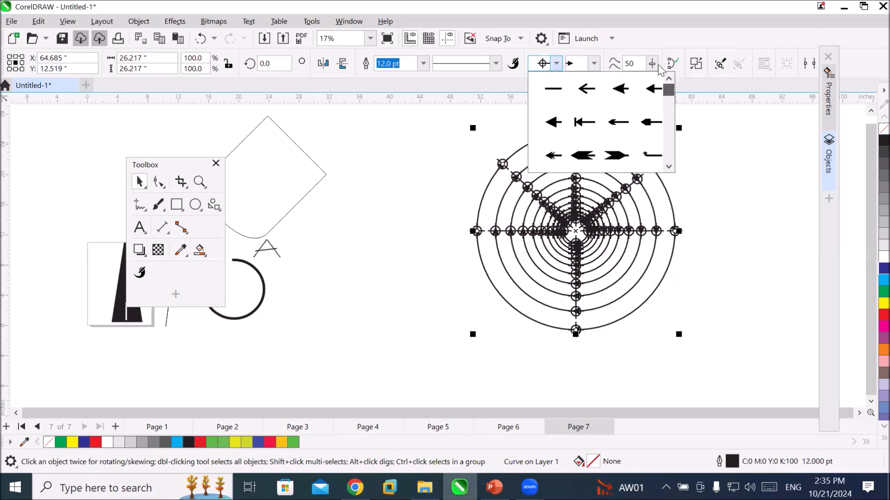
left_click(549, 95)
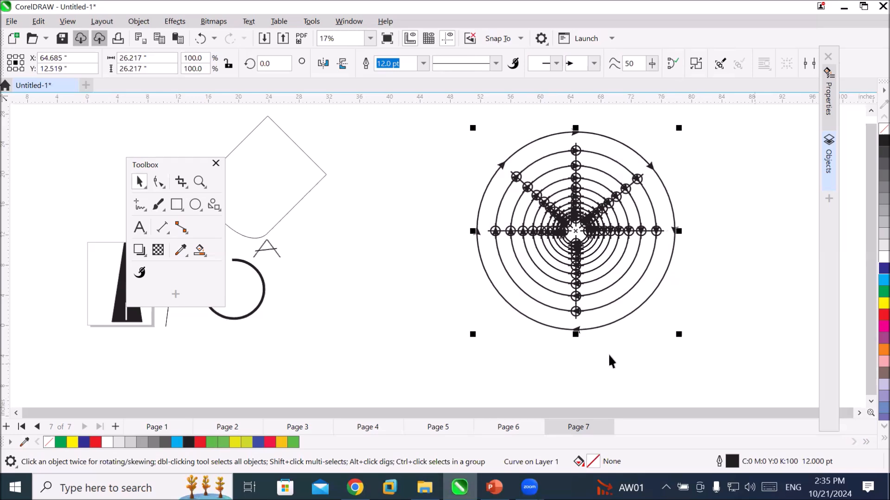
left_click(574, 335)
scroll(575, 335, "up", 4)
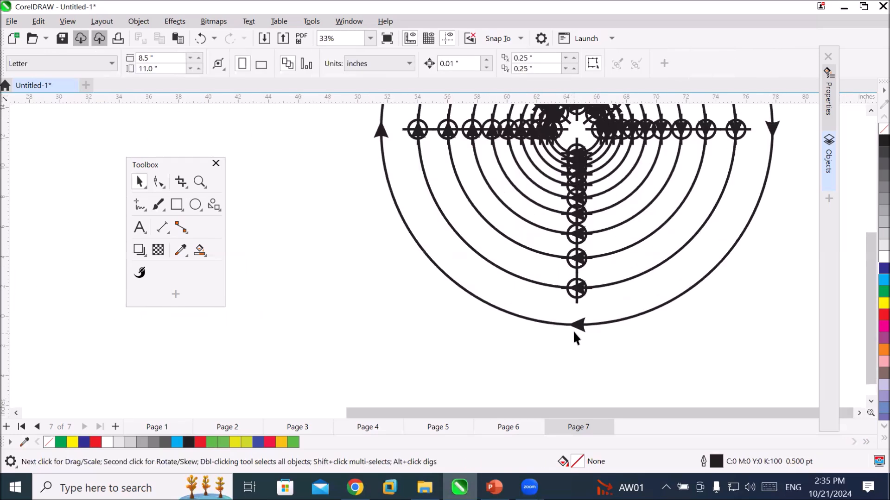
scroll(583, 324, "down", 2)
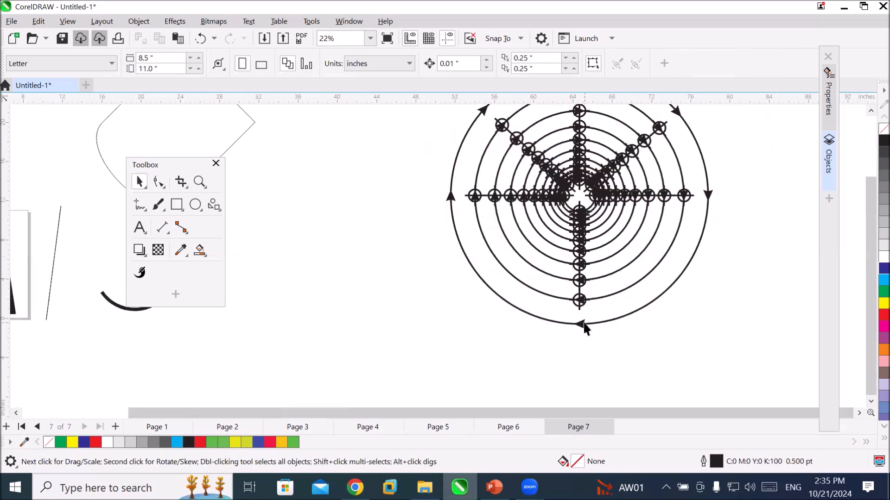
scroll(582, 324, "down", 1)
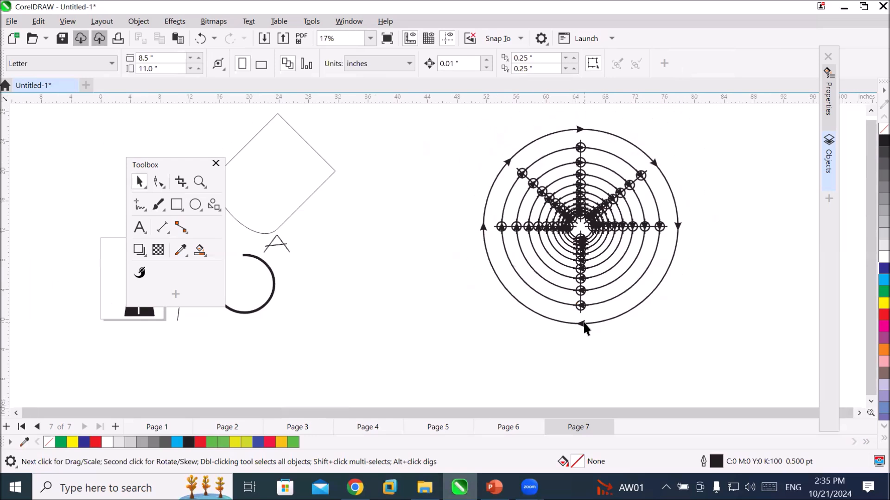
Set the start arrowhead of the second circle from the outside to none.
left_click(552, 150)
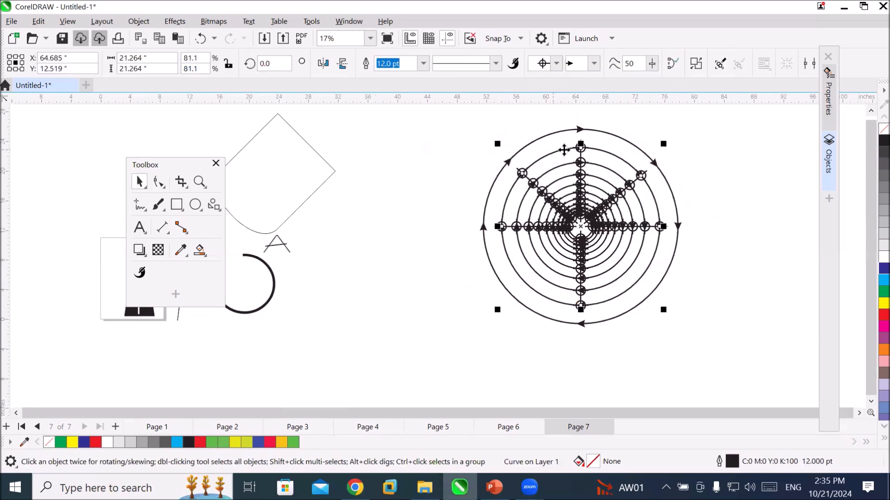
left_click(557, 64)
left_click_drag(668, 155, 671, 86)
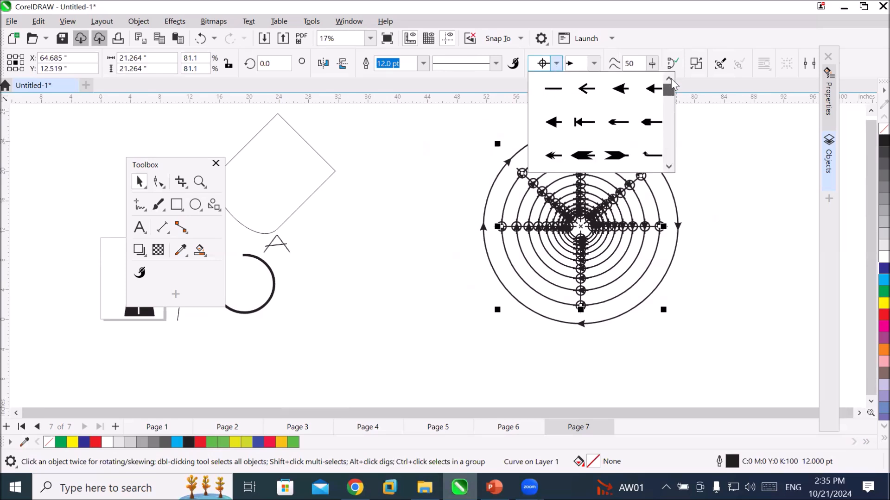
left_click(549, 98)
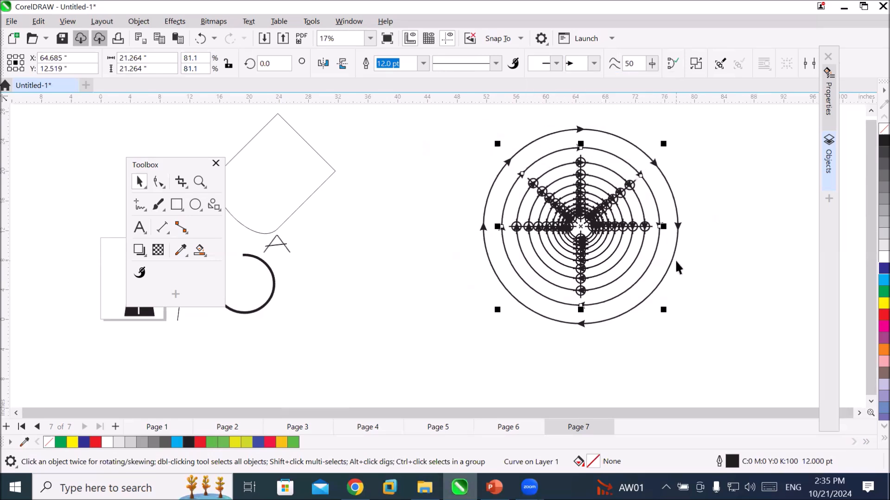
Remove the start arrowhead from the third circle from the outside.
left_click(638, 198)
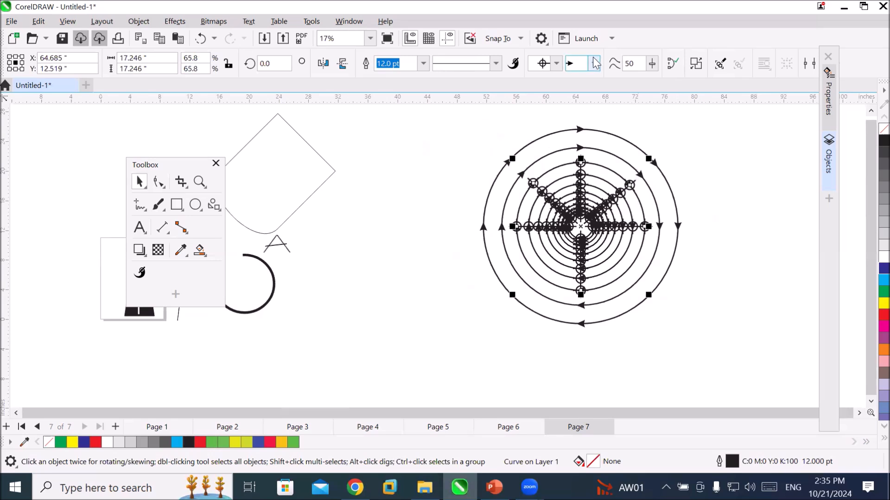
left_click(557, 65)
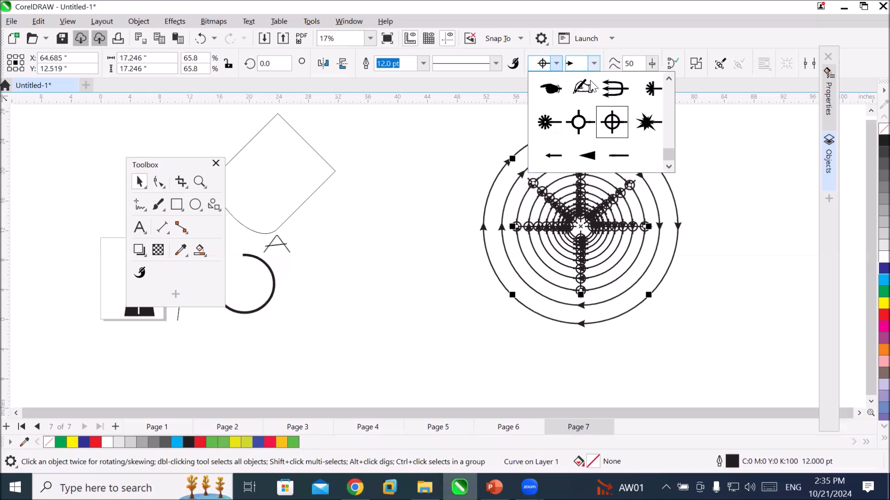
left_click_drag(667, 154, 673, 78)
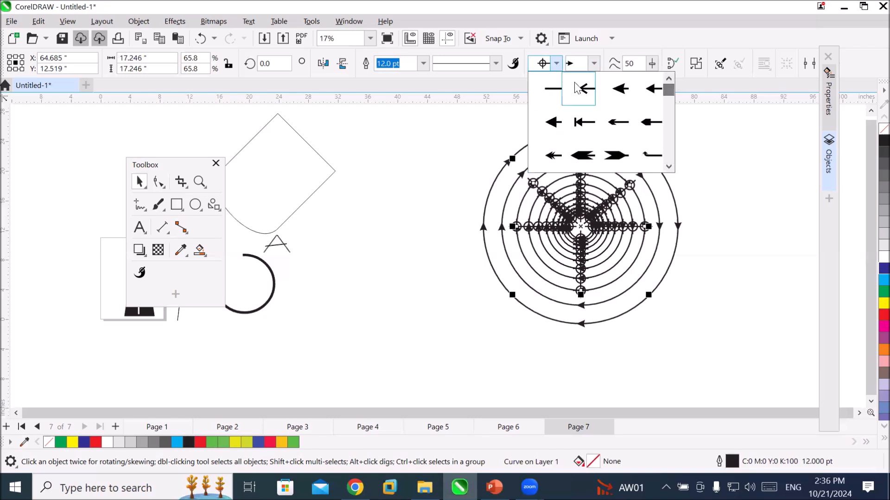
left_click(551, 88)
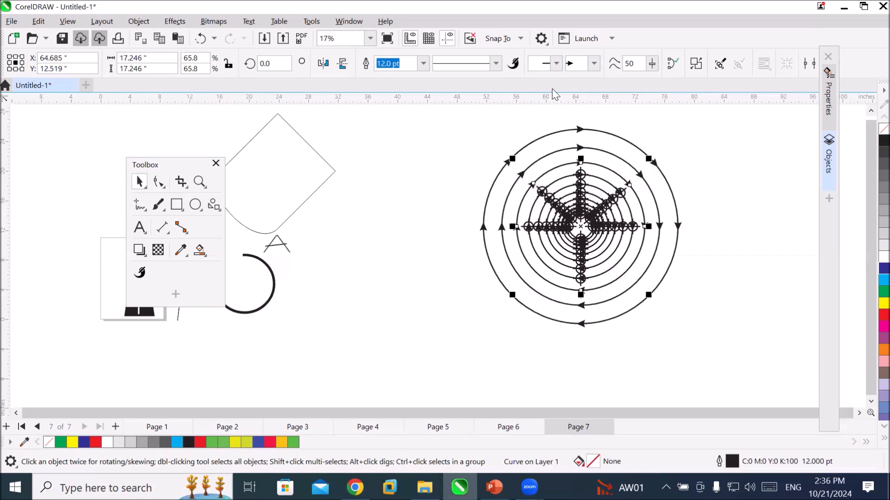
Remove the crosshair start arrowhead from the fourth circle from the outside.
left_click(607, 193)
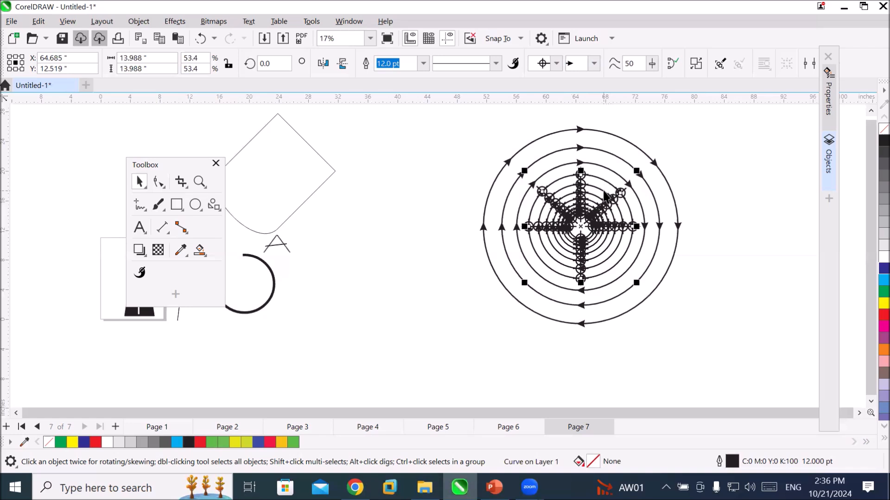
left_click(605, 197, "shift")
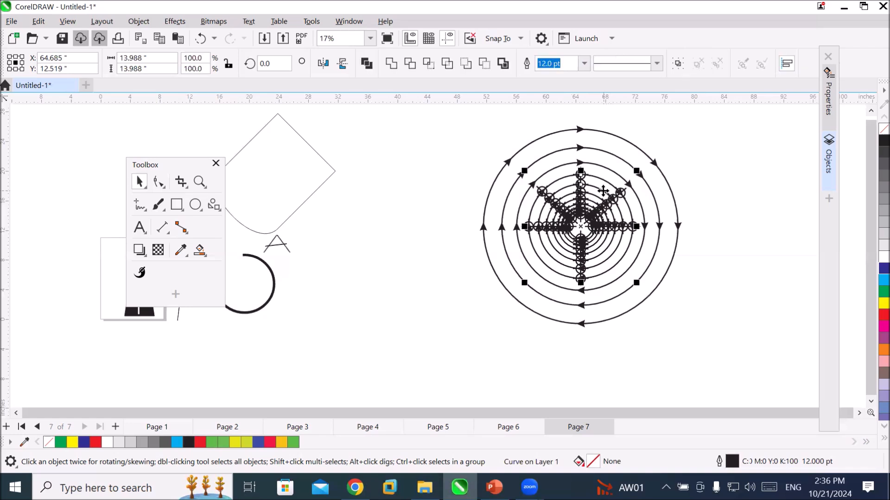
left_click(723, 196)
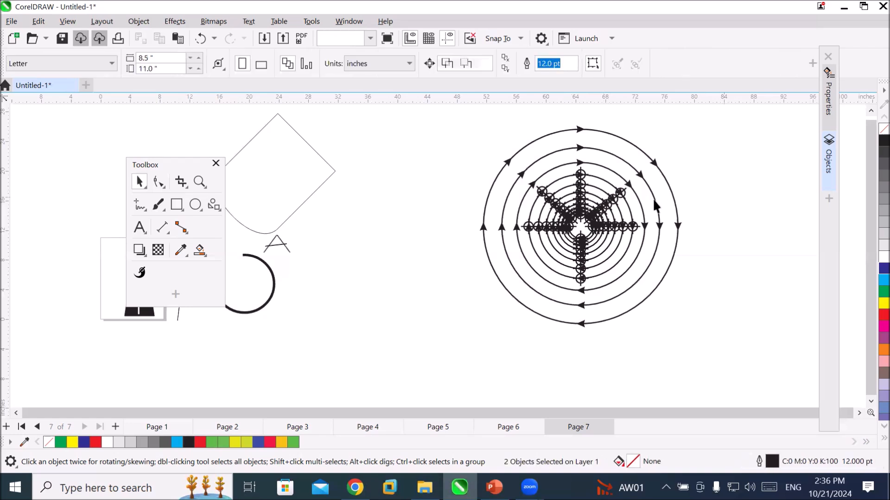
left_click(612, 173)
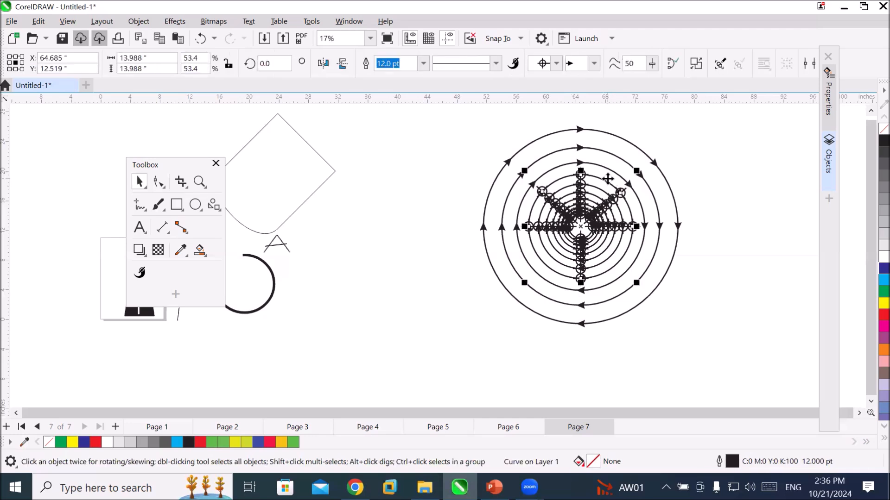
left_click(556, 63)
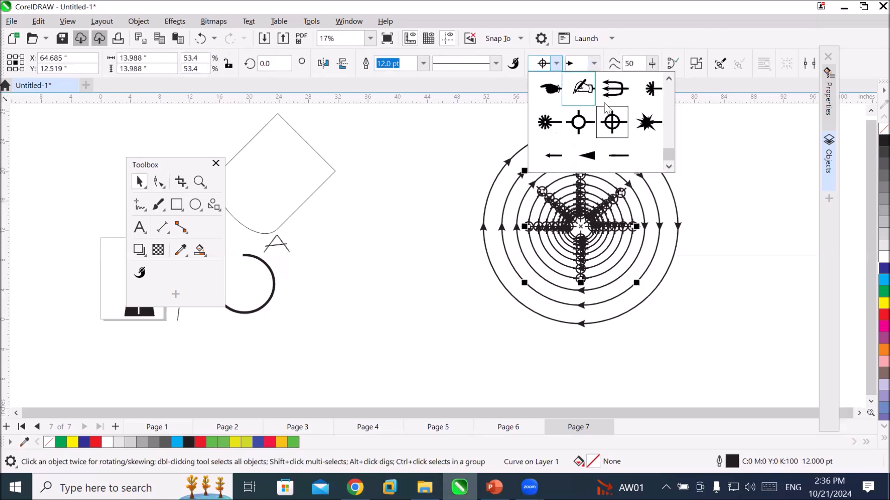
left_click_drag(665, 151, 671, 80)
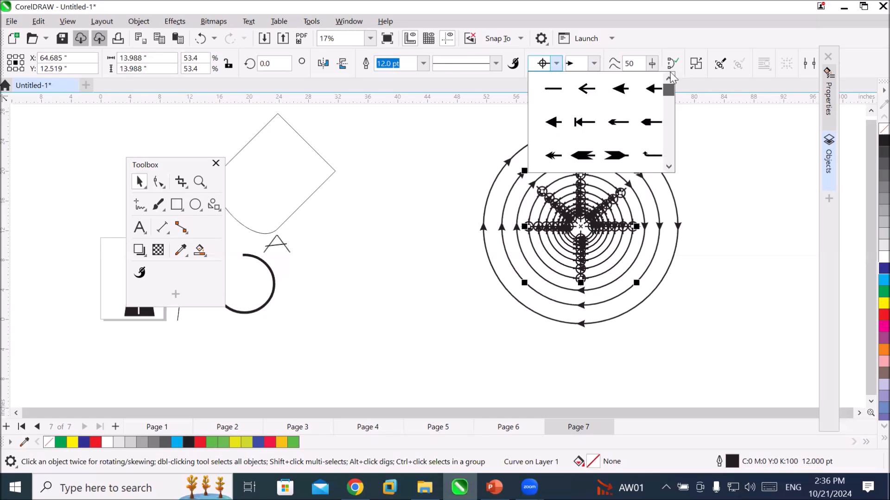
left_click(551, 88)
left_click(728, 237)
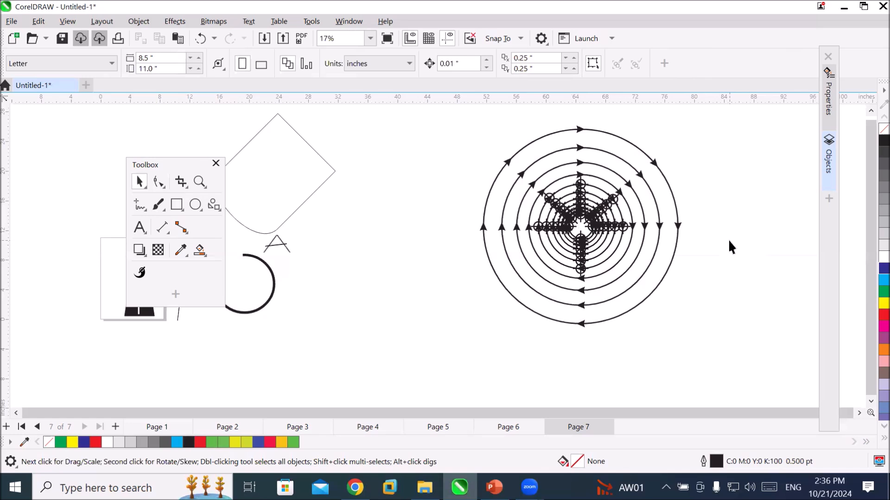
Draw a regular polygon about 22.8 inches across in the empty area beside the circles and reduce it to 6 sides.
left_click(859, 413)
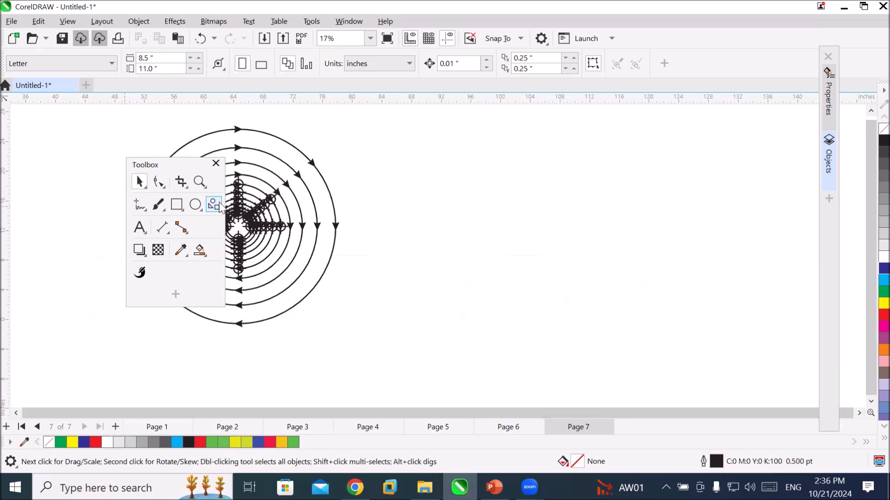
left_click(218, 207)
left_click(244, 227)
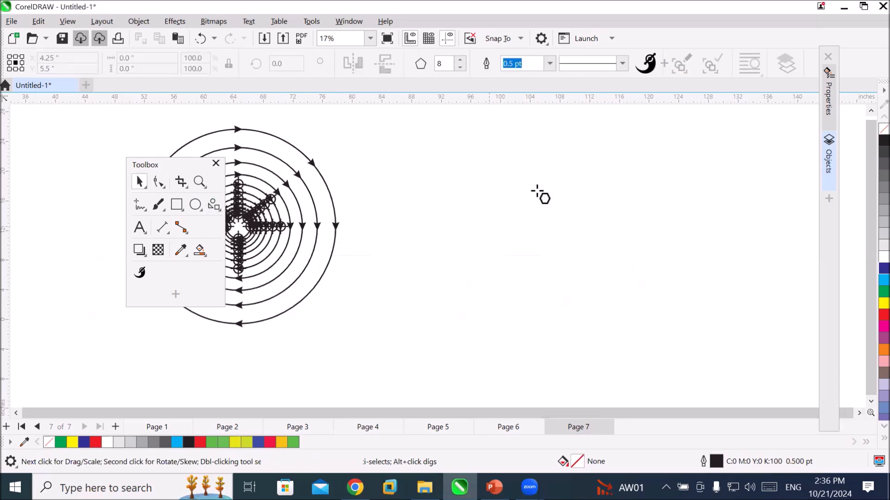
left_click_drag(496, 171, 665, 323)
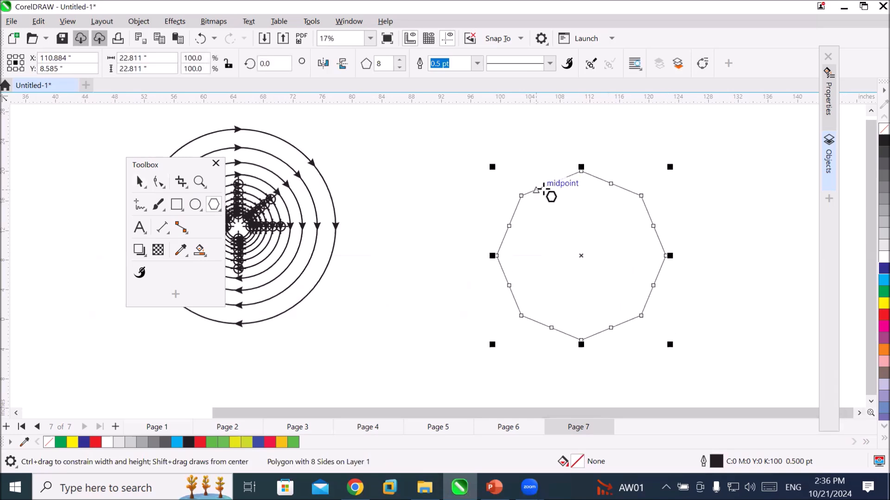
left_click(399, 67)
left_click(399, 68)
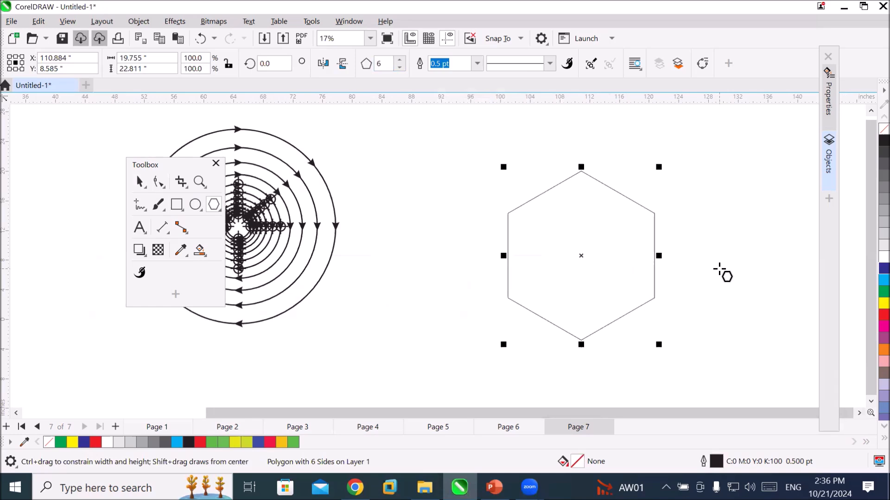
Try twisting the hexagon into a star by pulling its top node to the lower right with a blue fill, and undo both changes.
left_click(161, 182)
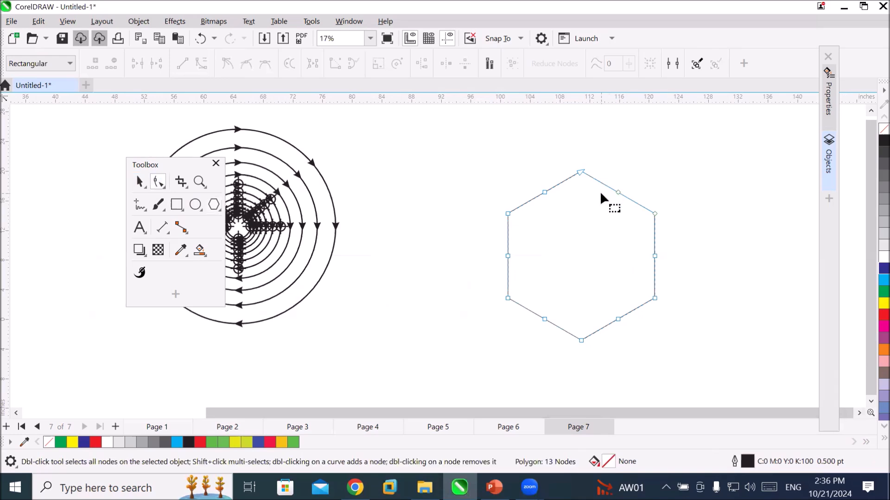
left_click(581, 172)
left_click_drag(582, 174, 676, 298)
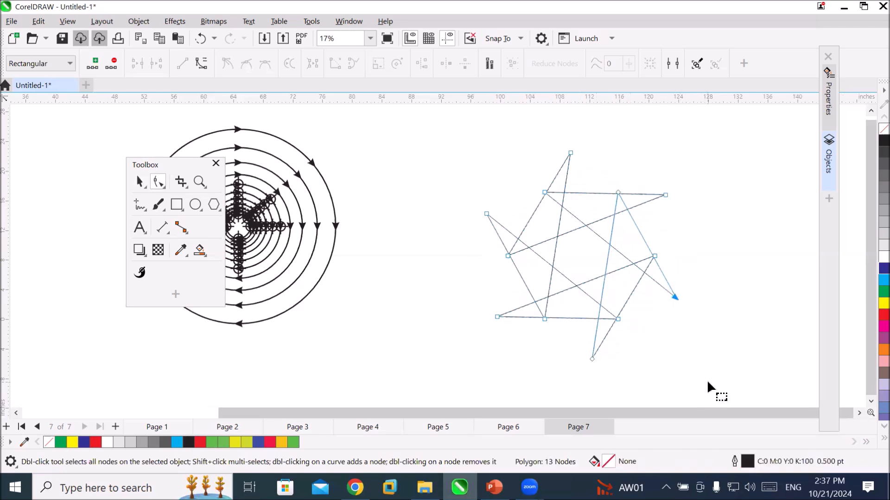
left_click(884, 268)
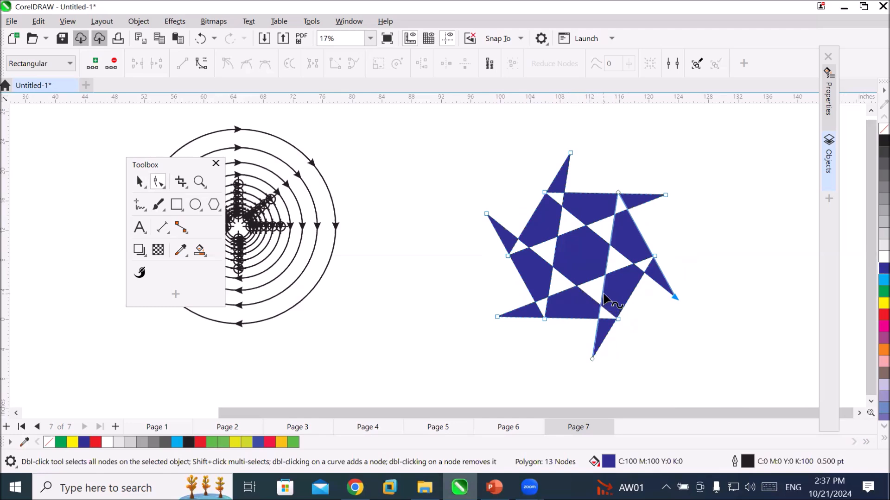
key("ctrl+z")
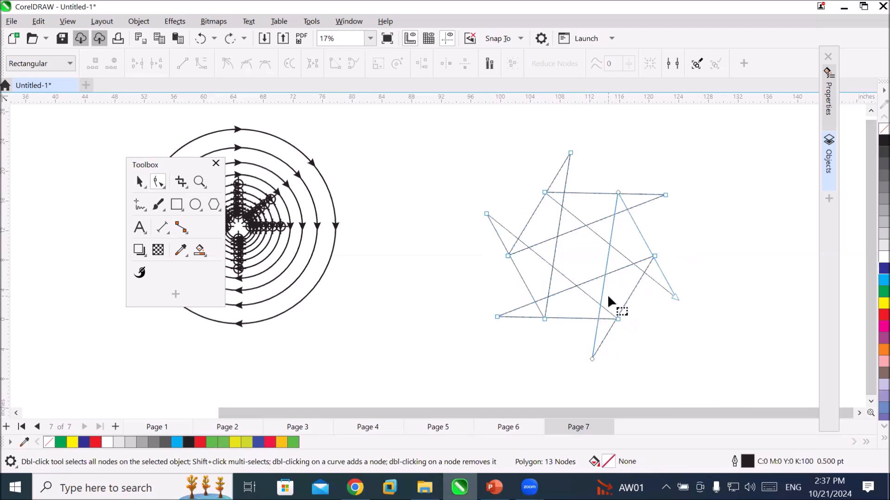
key("ctrl+z")
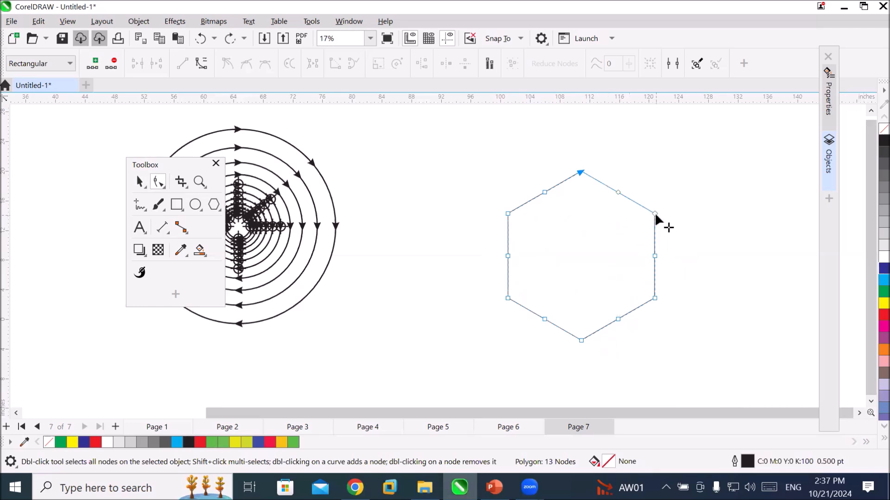
Try pulling the hexagon's upper-right node past its lower-left side to form a star with a red fill, and undo both changes.
left_click_drag(655, 213, 536, 353)
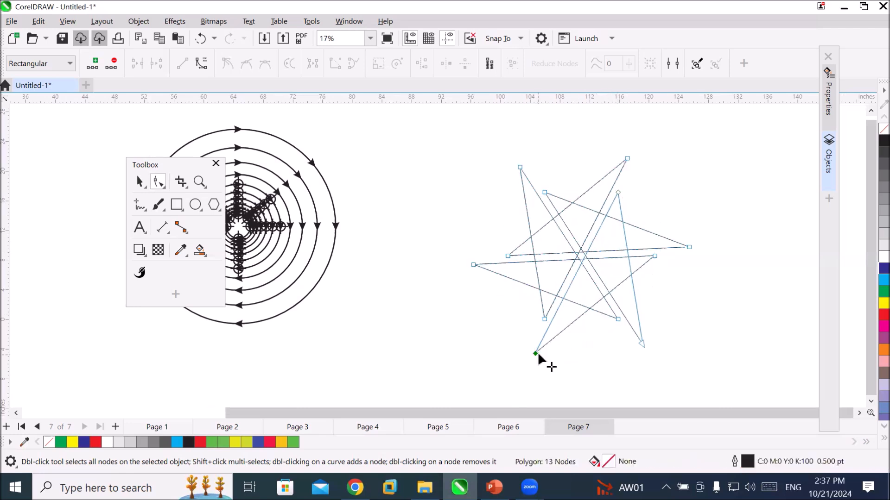
left_click(883, 315)
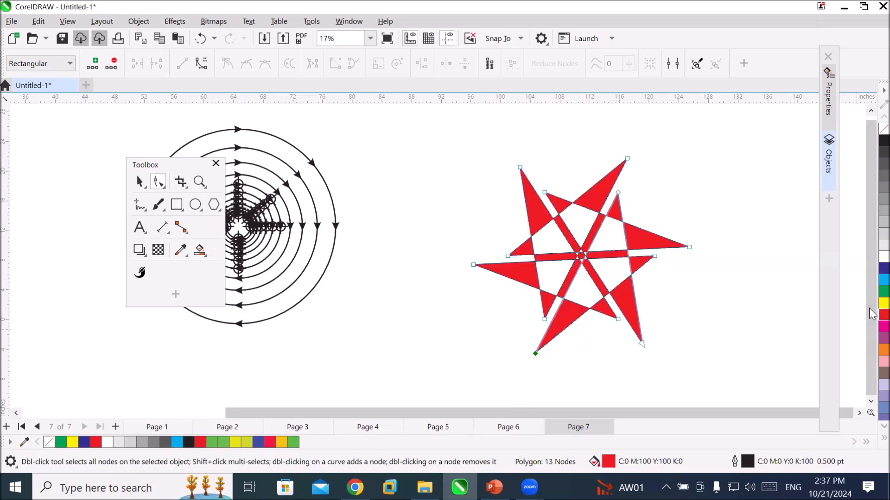
key("ctrl+z")
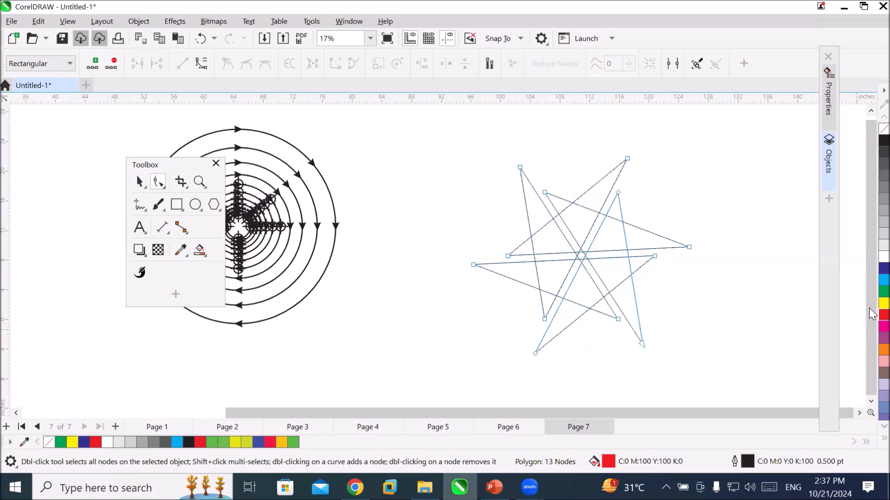
key("ctrl+z")
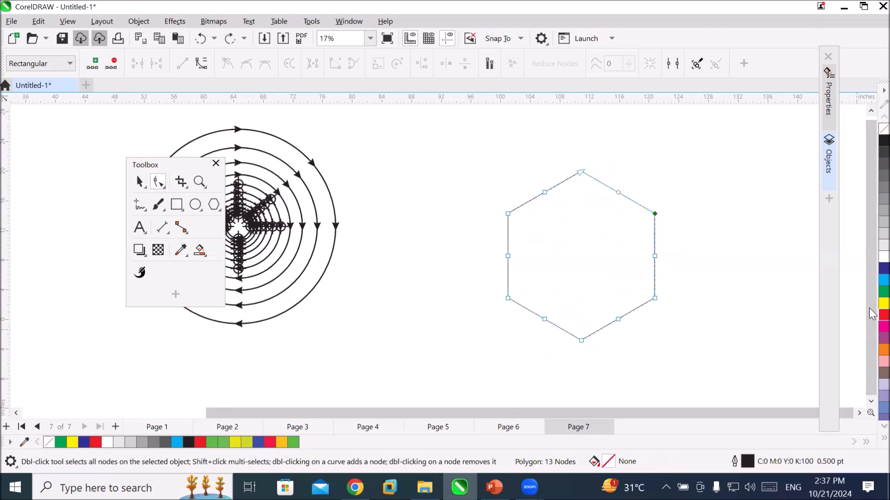
Convert the hexagon to curves.
right_click(635, 204)
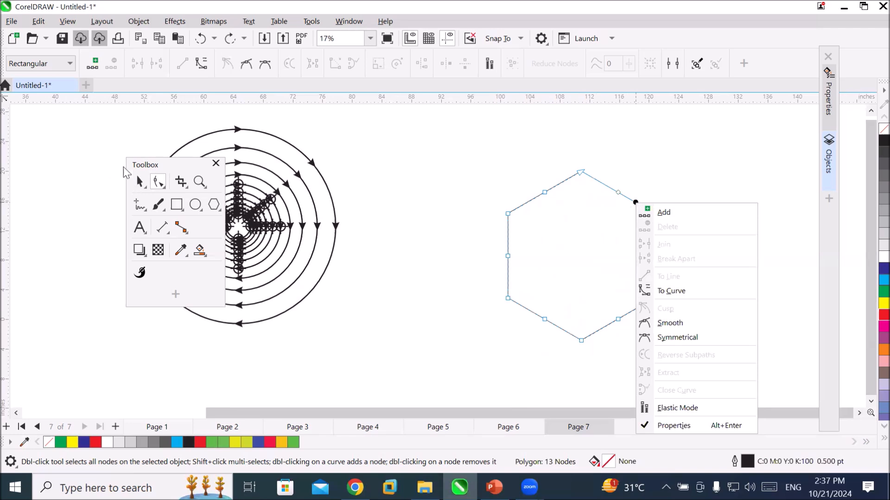
left_click(140, 182)
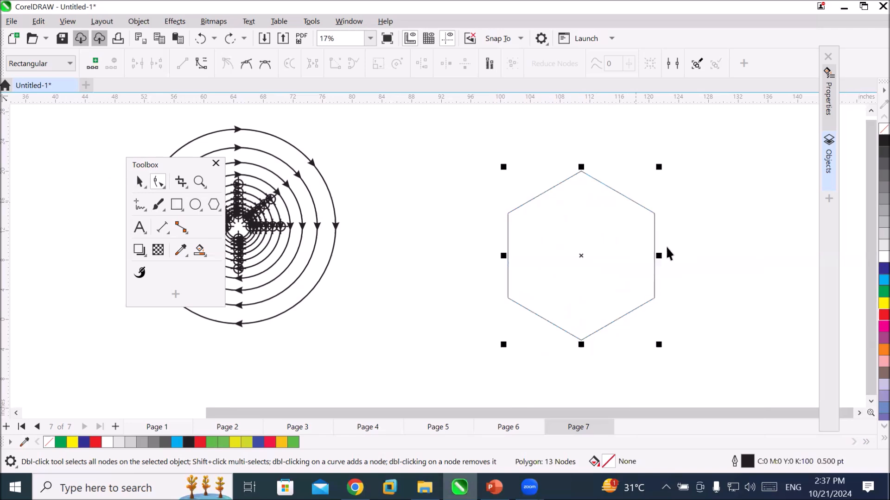
right_click(642, 219)
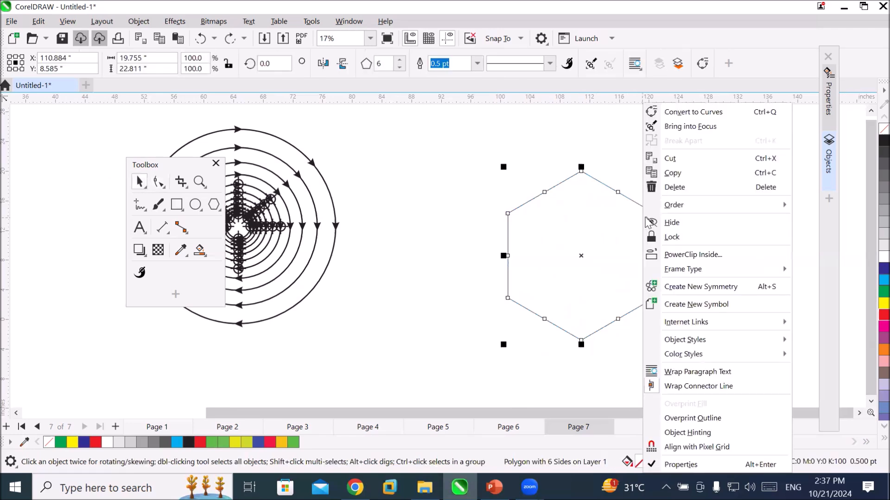
left_click(712, 116)
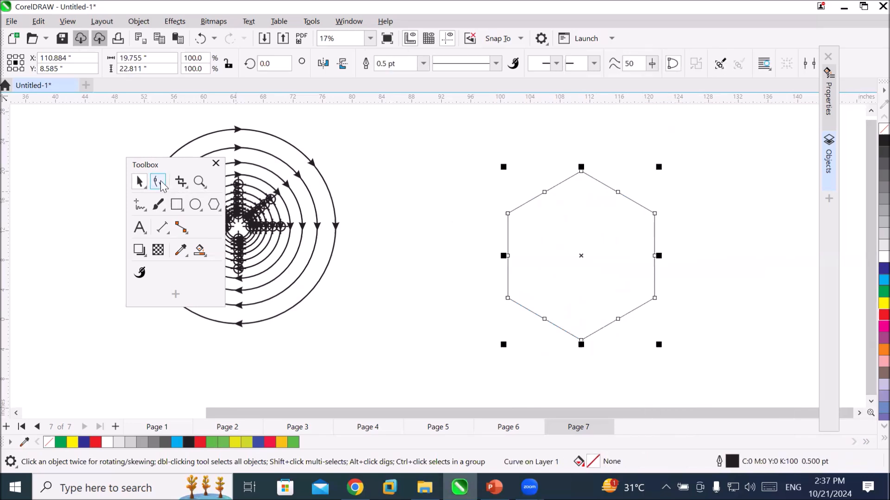
Move the converted hexagon's top node straight up and its bottom node straight down to form two points.
left_click(158, 181)
left_click(580, 174)
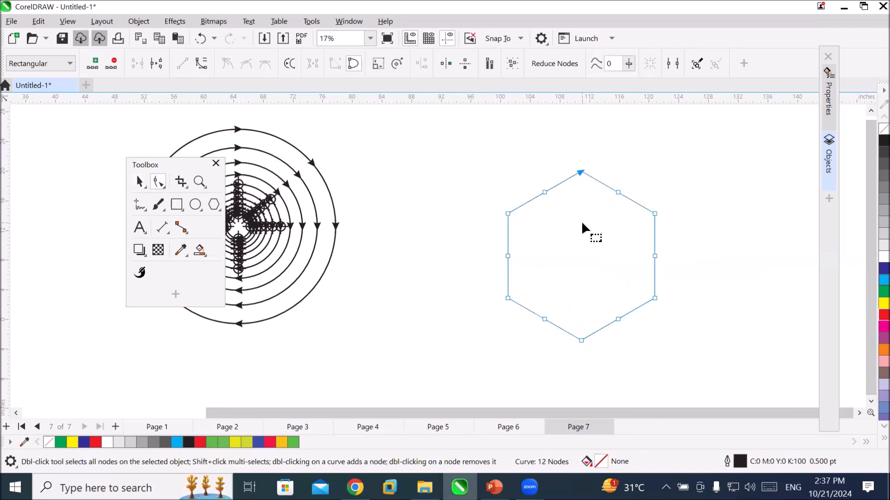
left_click_drag(582, 176, 585, 126)
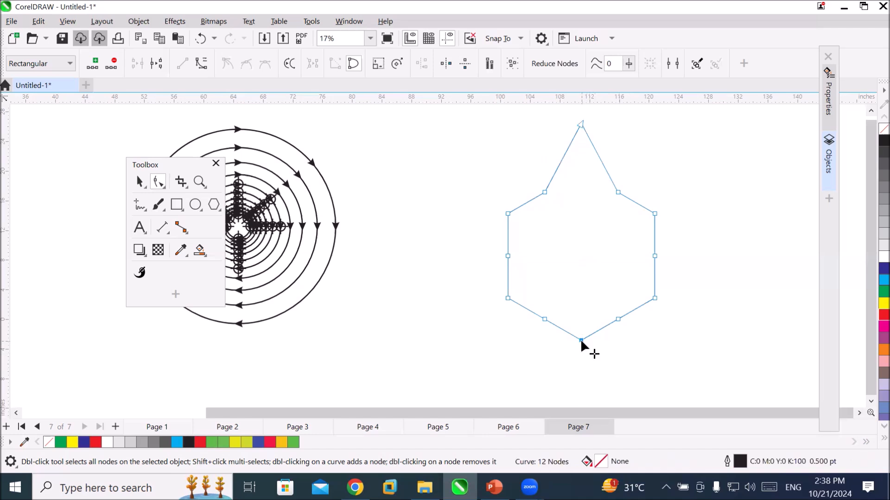
left_click_drag(581, 340, 583, 376)
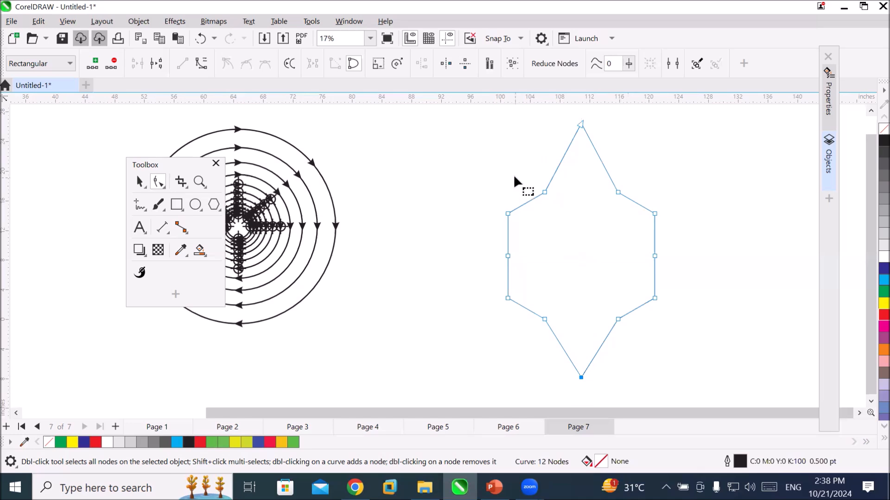
Select the two nodes on either side of the top point and nudge them upward together.
left_click_drag(590, 205, 649, 208)
key("Up")
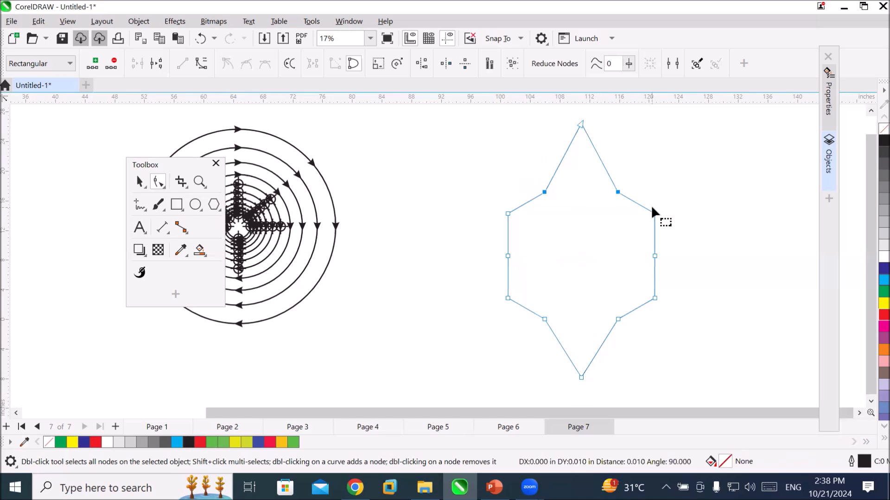
key("Up")
key("Up")
key("Up")
key("Up")
key("Up")
key("Up")
key("Up")
key("Up")
key("Up")
key("Up")
key("Up")
key("Up")
key("Up")
key("Up")
key("Up")
key("Up")
key("Up")
key("Up")
key("Up")
key("Up")
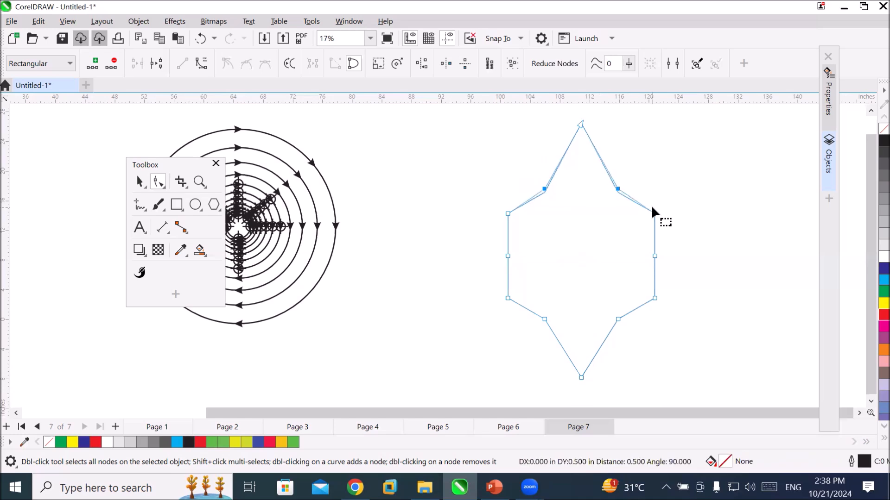
key("Up")
key("Up")
key("Up")
key("Up")
key("Up")
key("Up")
key("Up")
key("Up")
key("Up")
key("Up")
key("Up")
key("Up")
key("Up")
key("Up")
key("Up")
key("Up")
key("Up")
key("Up")
key("Up")
key("Up")
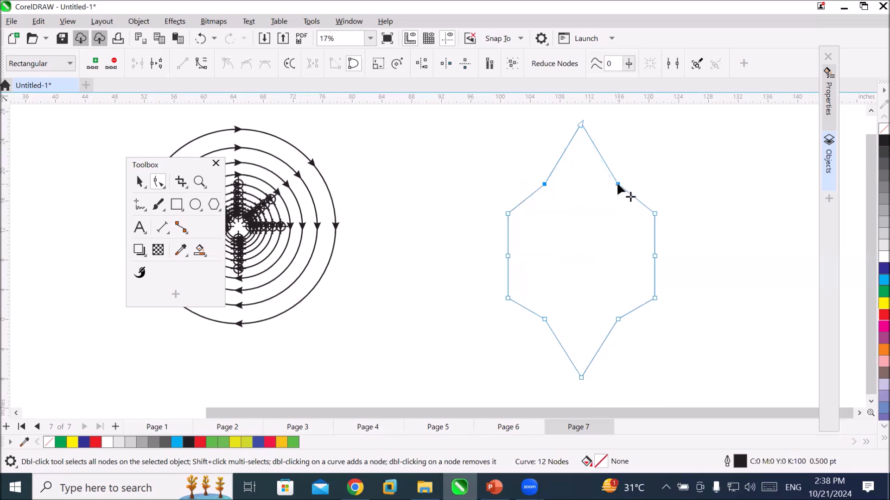
Pull the two selected nodes down to form deep notches, fill the shape with blue and deselect it.
left_click_drag(617, 183, 618, 275)
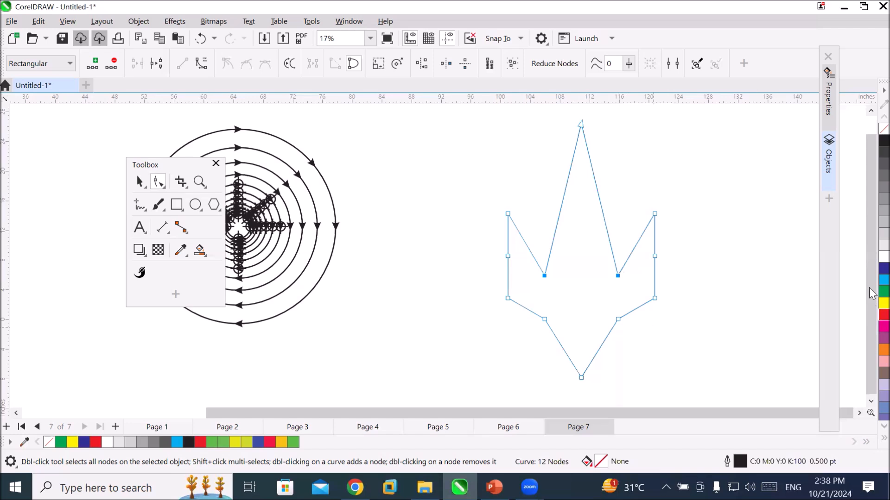
left_click(879, 268)
left_click(686, 334)
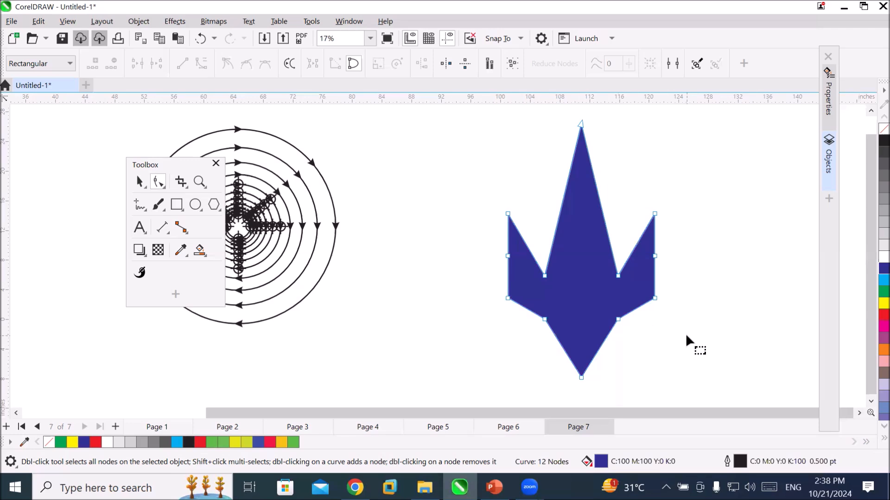
left_click(143, 180)
left_click(458, 151)
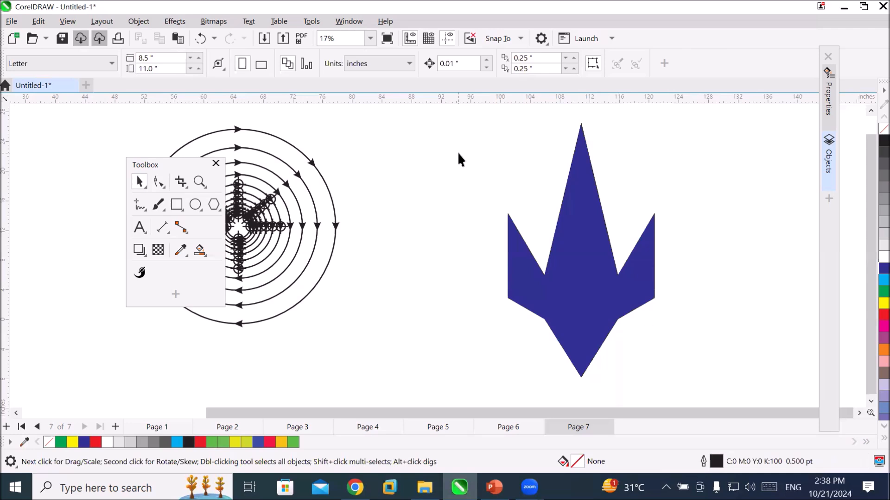
Undo the blue fill and the node moves back to the plain converted hexagon.
key("ctrl+z")
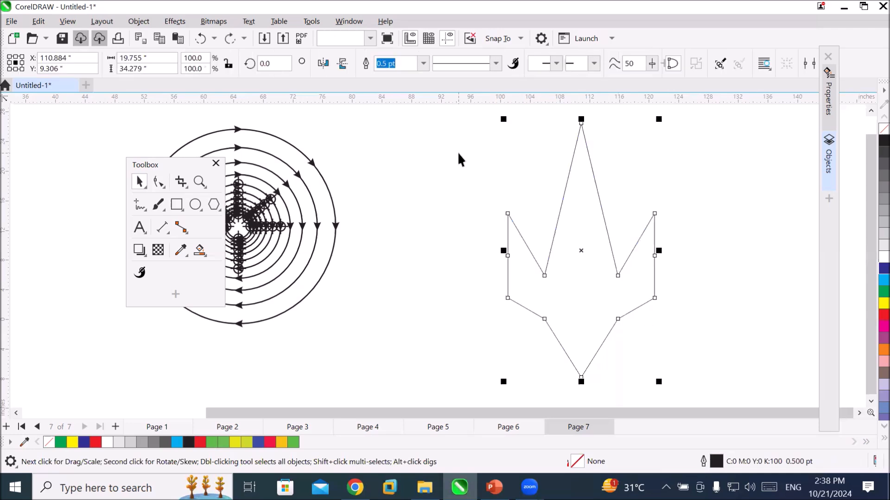
key("ctrl+z")
key("ctrl+z")
key("ctrl+z")
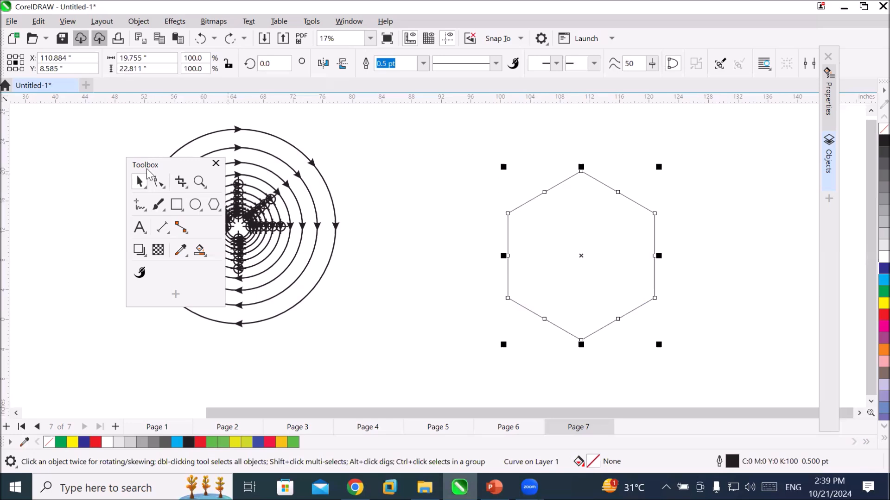
Delete the top node of the converted hexagon together with the two midpoint nodes on either side of it.
left_click(159, 181)
left_click_drag(524, 156, 632, 214)
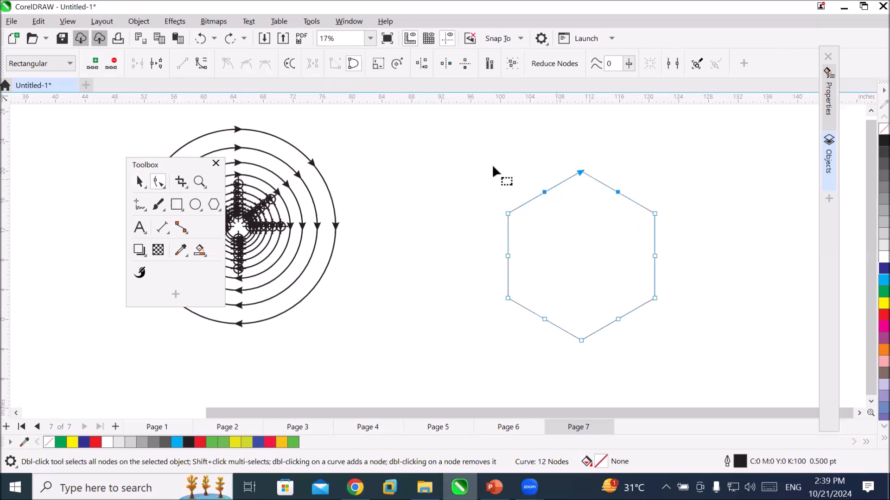
left_click(114, 66)
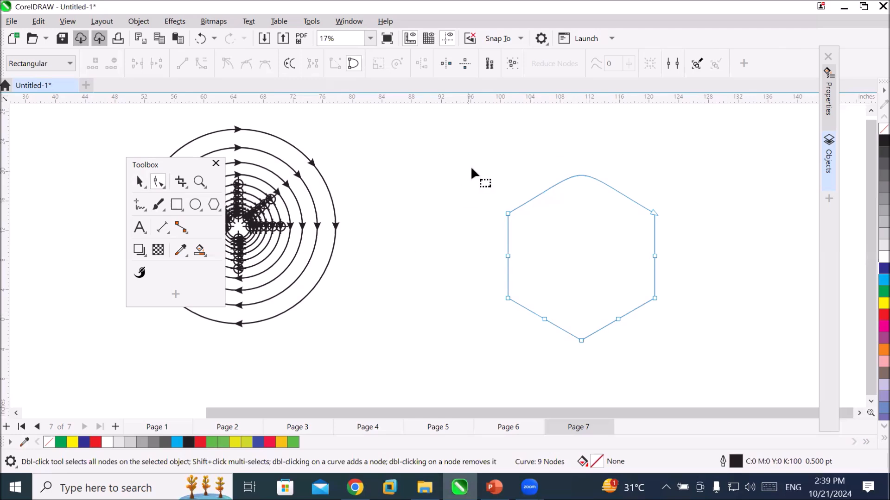
Select the two upper corner nodes of the shape and move them straight up together.
left_click(507, 213)
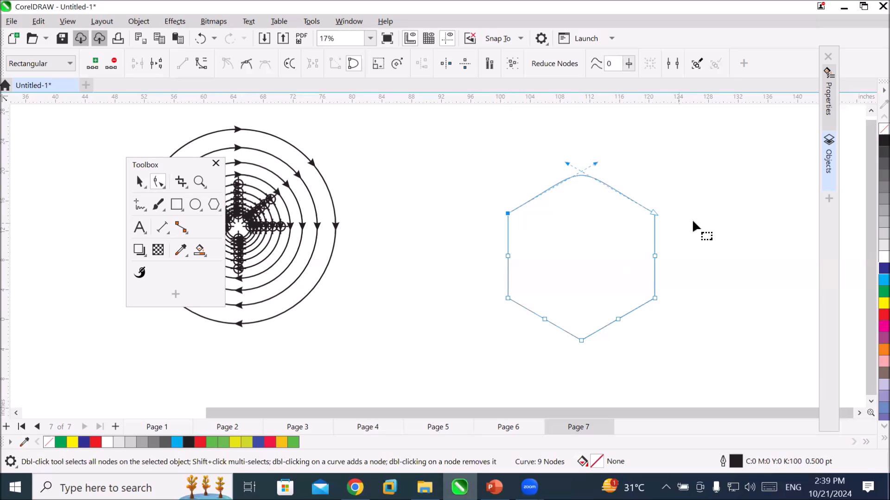
left_click(652, 212, "shift")
left_click_drag(652, 212, 654, 167)
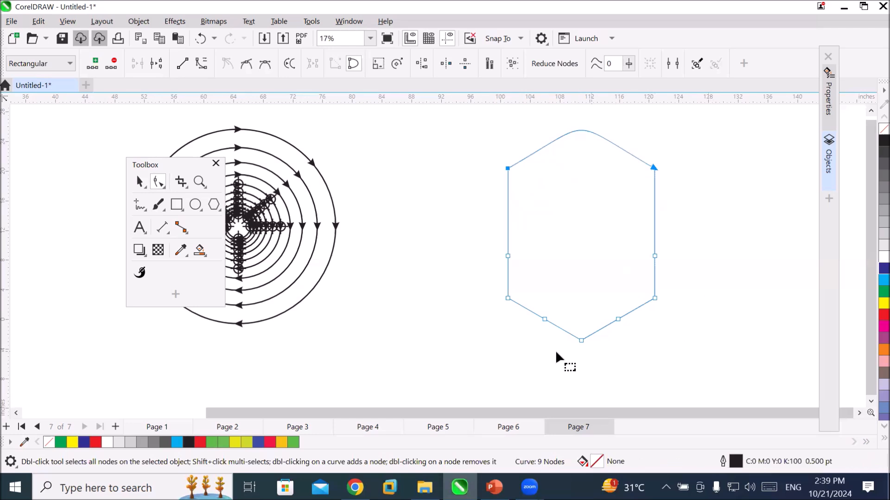
left_click(507, 298)
left_click(201, 63)
key("ctrl+z")
left_click(653, 167)
left_click(654, 298)
left_click(581, 341)
left_click(618, 319)
left_click(544, 319)
left_click(617, 318, "shift")
left_click(581, 340, "shift")
left_click(594, 341)
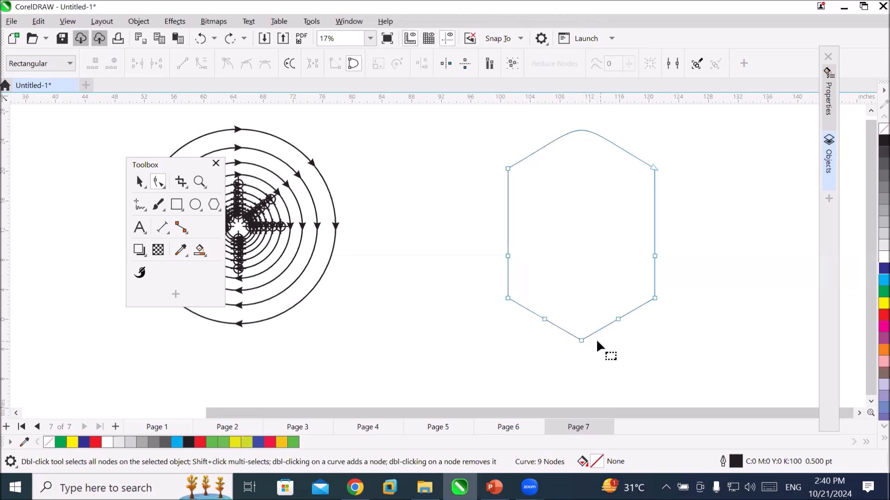
left_click(544, 319)
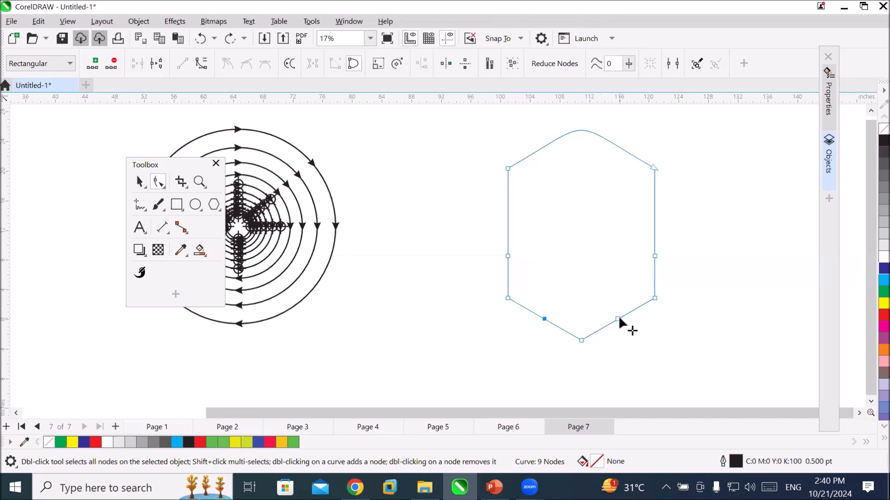
left_click(618, 319, "shift")
left_click(619, 357)
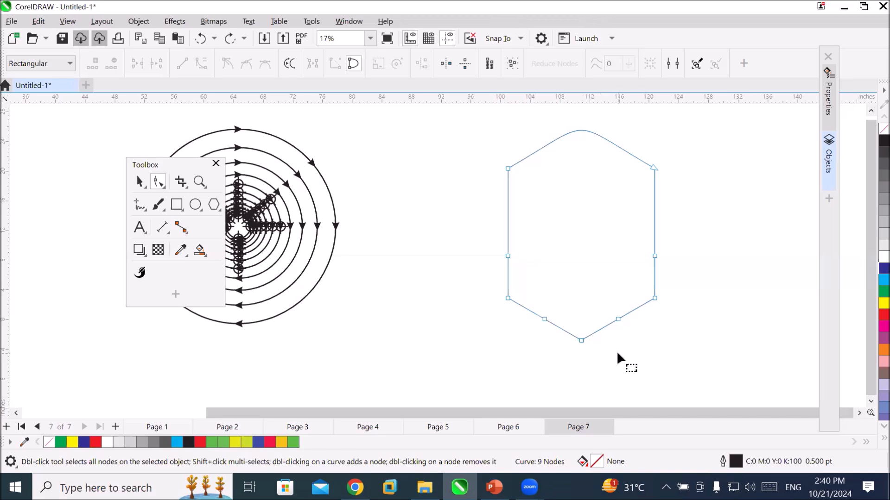
left_click(508, 298)
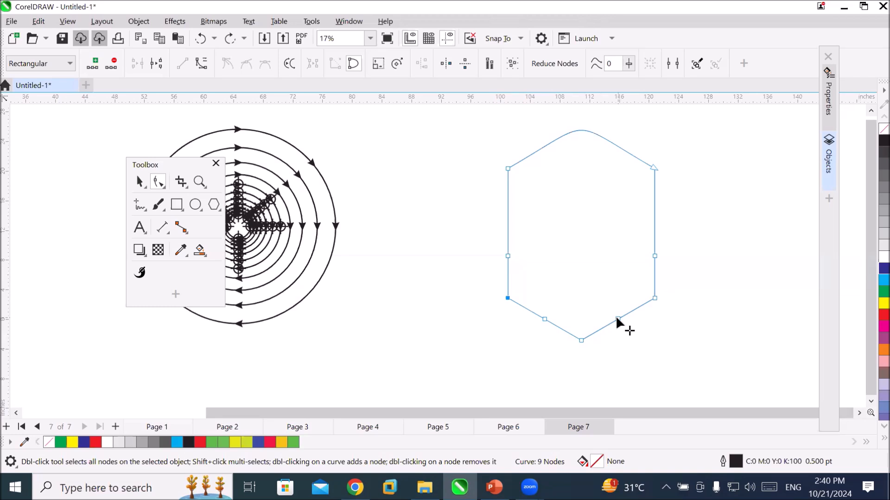
left_click(654, 299, "ctrl+shift")
left_click(663, 382)
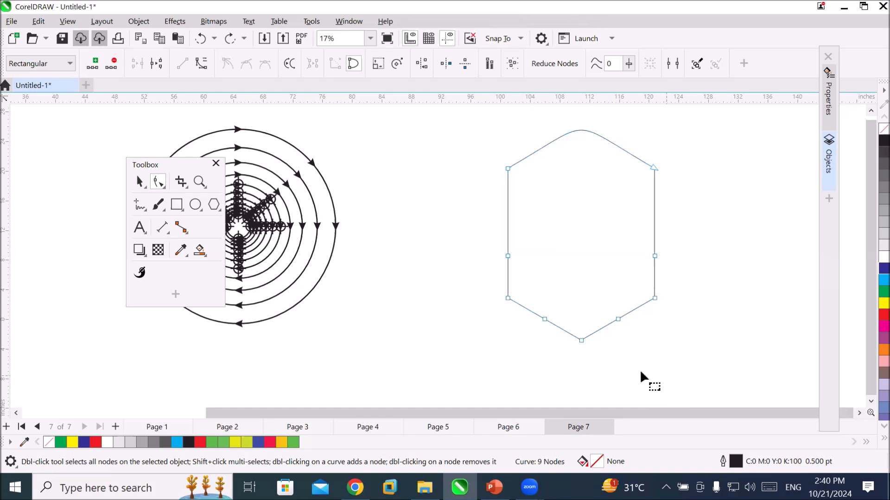
Select the two nodes on either side of the bottom point, nudge them upward together and delete them.
left_click(544, 319)
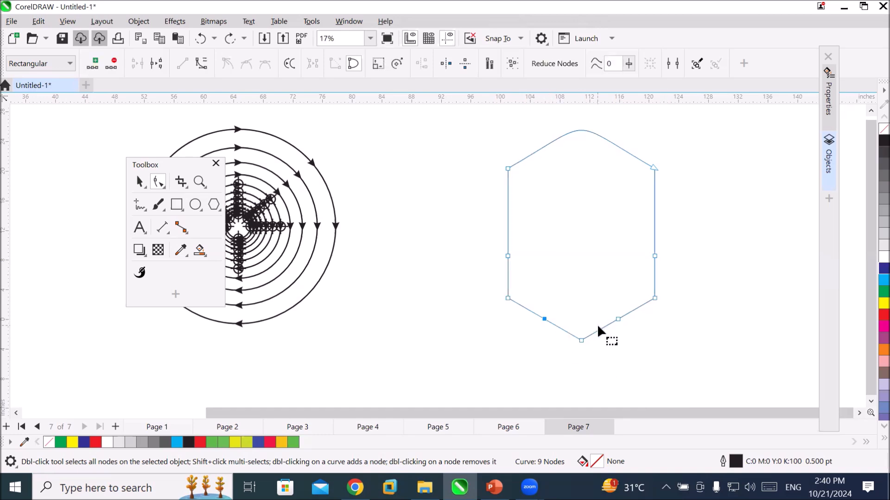
left_click(617, 319, "shift")
key("Up")
key("Up")
key("Up")
key("Up")
key("Up")
key("Up")
key("Up")
key("Up")
key("Up")
key("Up")
key("Up")
key("Up")
key("Up")
key("Up")
key("Up")
key("Up")
key("Up")
key("Up")
key("Up")
key("Up")
key("Up")
key("Up")
key("Up")
key("Up")
key("Up")
key("Up")
key("Up")
key("Up")
key("Up")
key("Up")
key("Up")
key("Up")
key("Up")
key("Up")
key("Up")
key("Up")
key("Up")
key("Up")
key("Up")
key("Up")
key("Up")
key("Up")
key("Up")
key("Up")
key("Up")
key("Up")
key("Up")
key("Up")
key("Up")
key("Up")
key("Up")
key("Up")
key("Up")
key("Up")
key("Up")
key("Up")
key("Up")
key("Up")
key("Up")
key("Up")
key("Up")
key("Up")
key("Up")
key("Up")
key("Up")
key("Up")
key("Up")
key("Up")
key("Up")
key("Up")
key("Up")
key("Up")
key("Up")
key("Up")
key("Up")
key("Up")
key("Up")
key("Up")
key("Up")
key("Up")
key("Up")
key("Up")
key("Up")
key("Up")
key("Up")
key("Up")
key("Up")
key("Up")
key("Up")
key("Up")
key("Up")
key("Up")
key("Up")
key("Up")
key("Up")
key("Up")
key("Up")
key("Up")
key("Up")
key("Up")
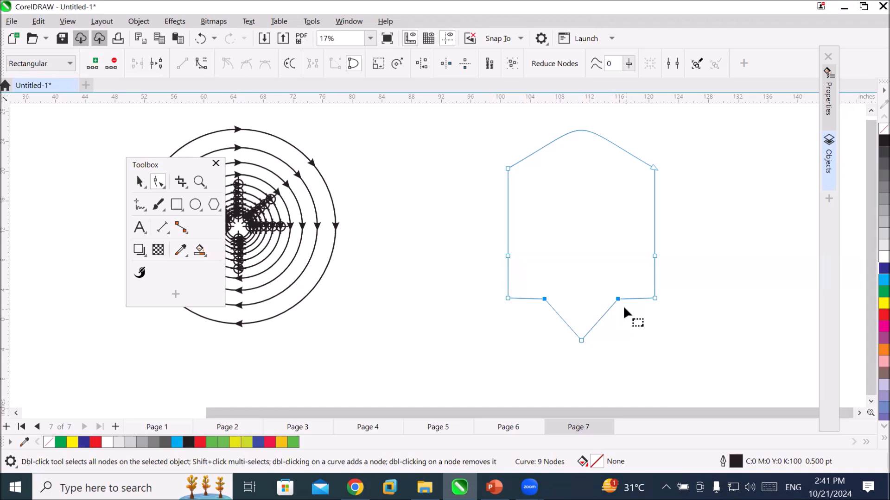
left_click(111, 67)
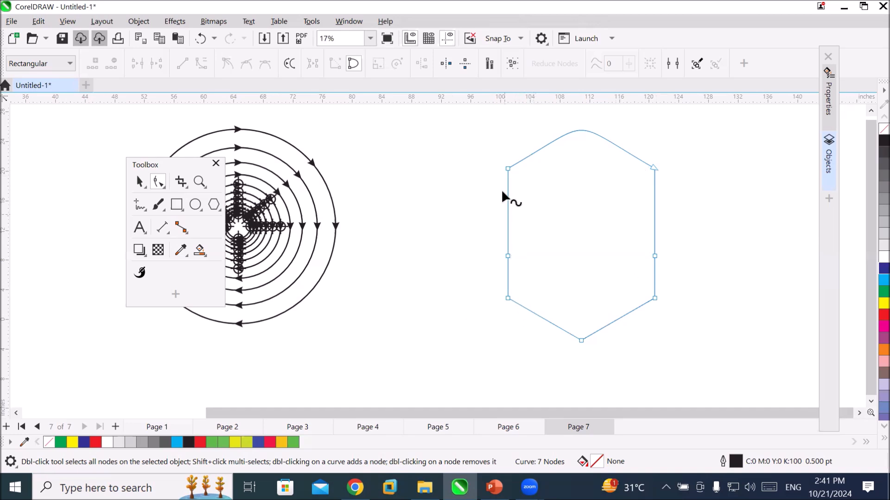
Remove the shape's left midpoint node, convert the left side to a curve and bend it inward.
left_click(508, 168)
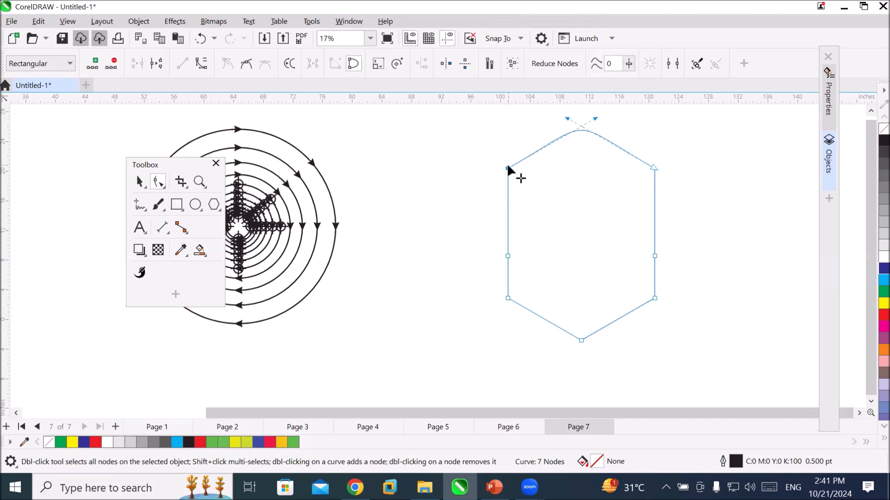
double_click(506, 254)
left_click(509, 169)
left_click(201, 65)
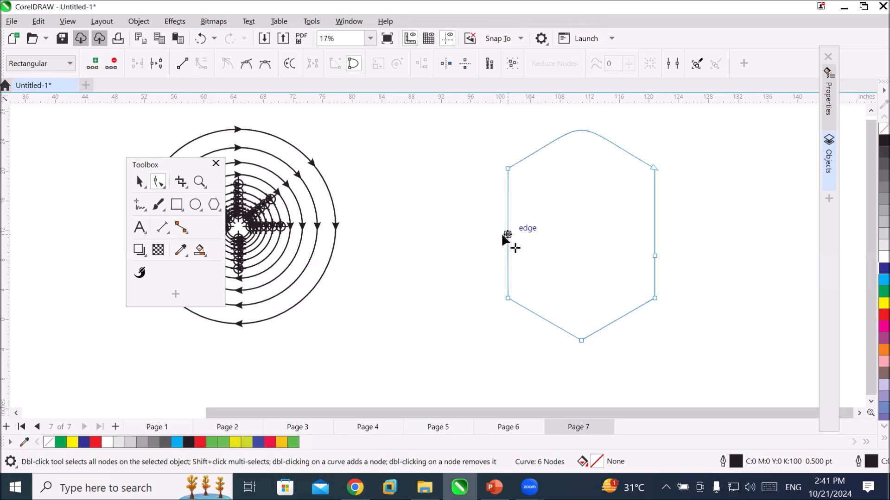
mouse_move(507, 237)
left_mouse_down()
mouse_move(494, 235)
mouse_move(524, 238)
left_mouse_up()
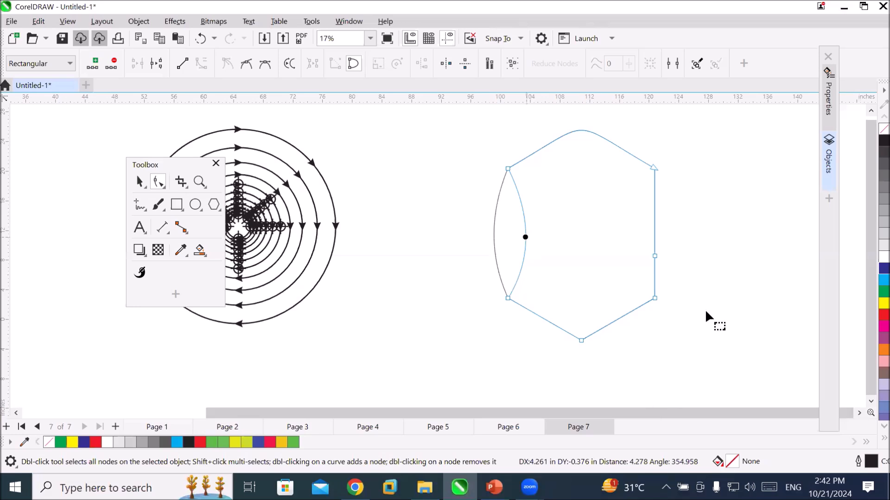
Remove the shape's right midpoint node, convert the right side to a curve and bend it inward.
double_click(653, 255)
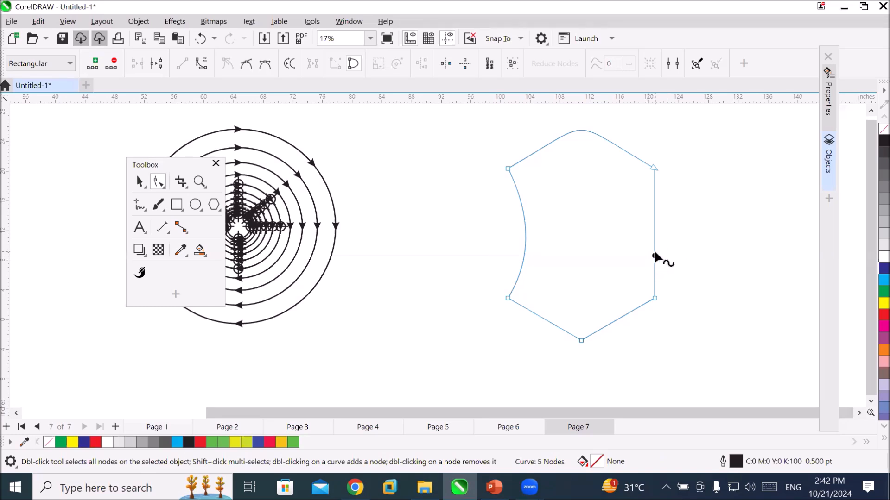
double_click(651, 256)
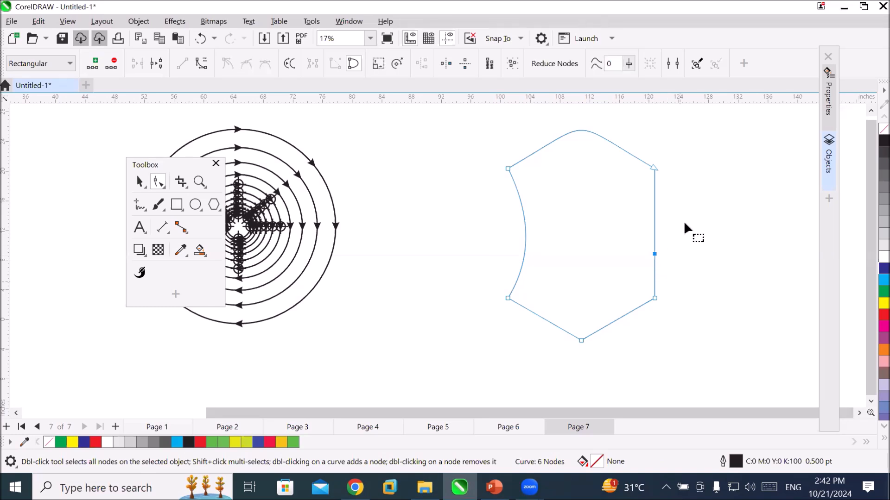
double_click(653, 254)
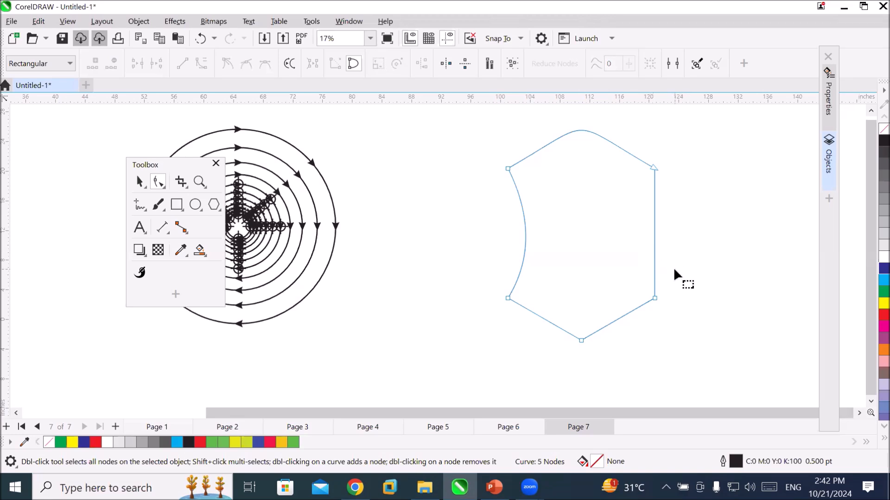
left_click(654, 298)
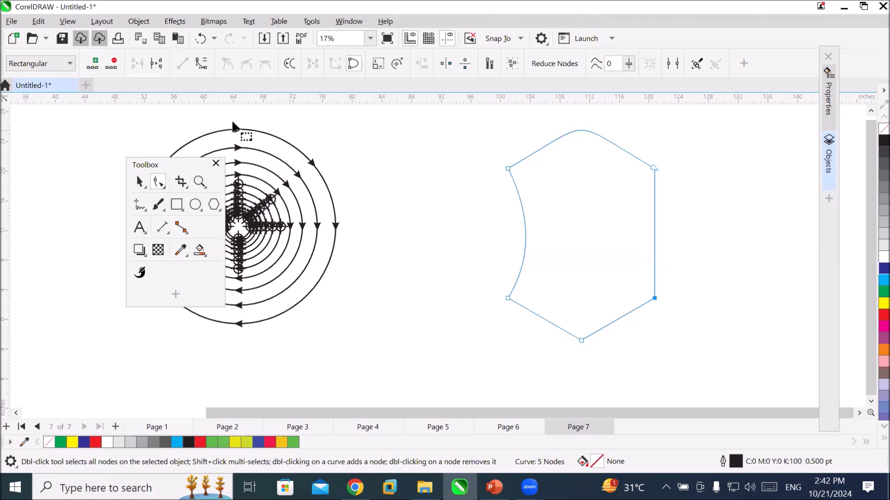
left_click(200, 66)
left_click_drag(649, 232, 639, 234)
Fill the reshaped hexagon with blue and remove the fill again.
left_click(719, 262)
left_click_drag(883, 269, 642, 249)
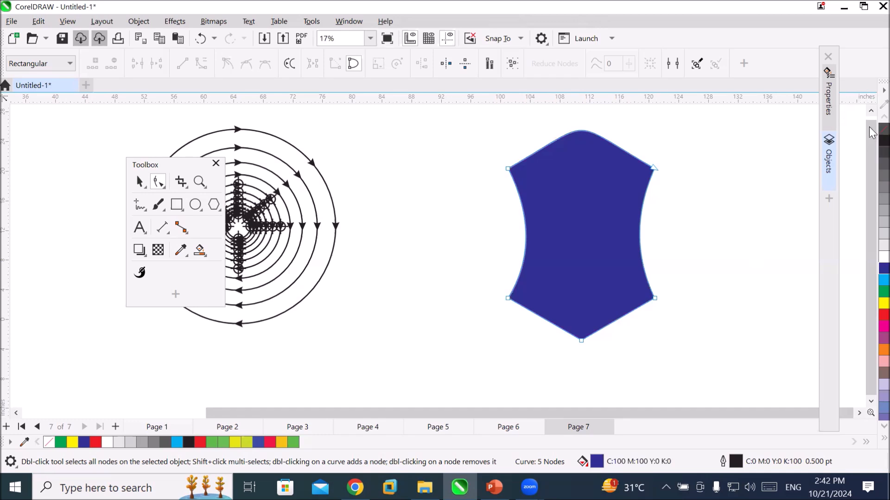
left_click(883, 130)
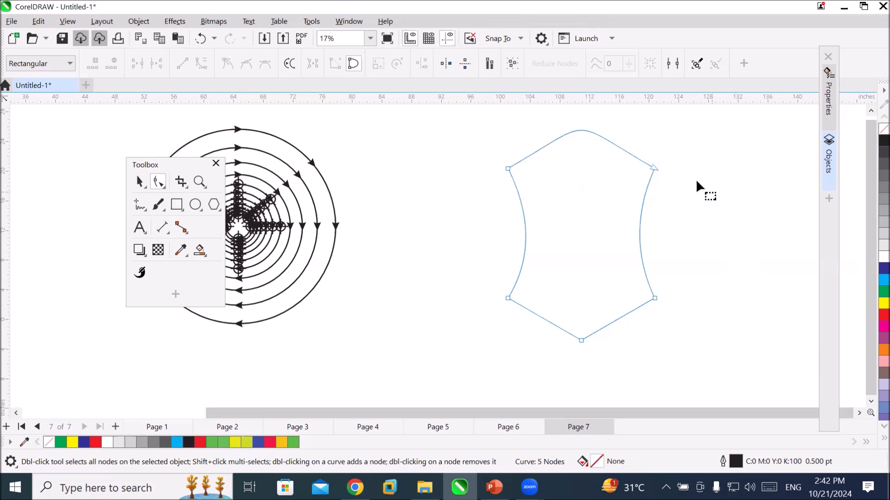
Convert the rounded top segment between the two upper corner nodes to a straight line.
left_click(655, 167)
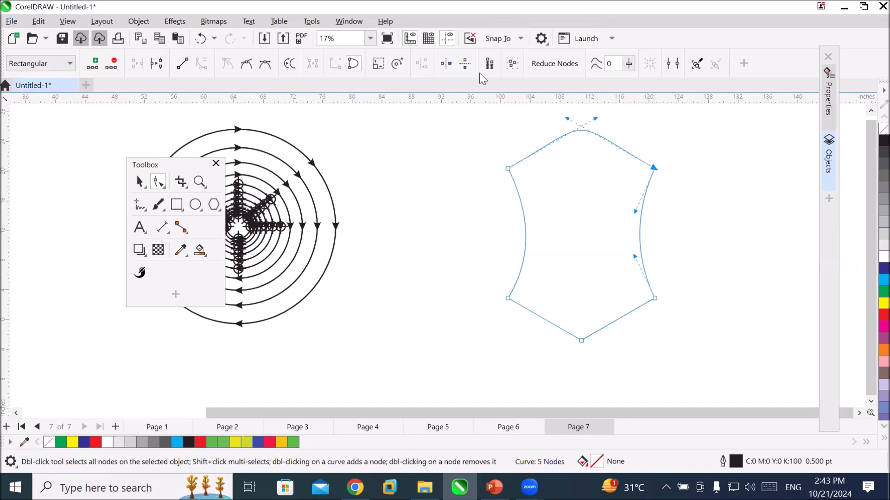
left_click(180, 66)
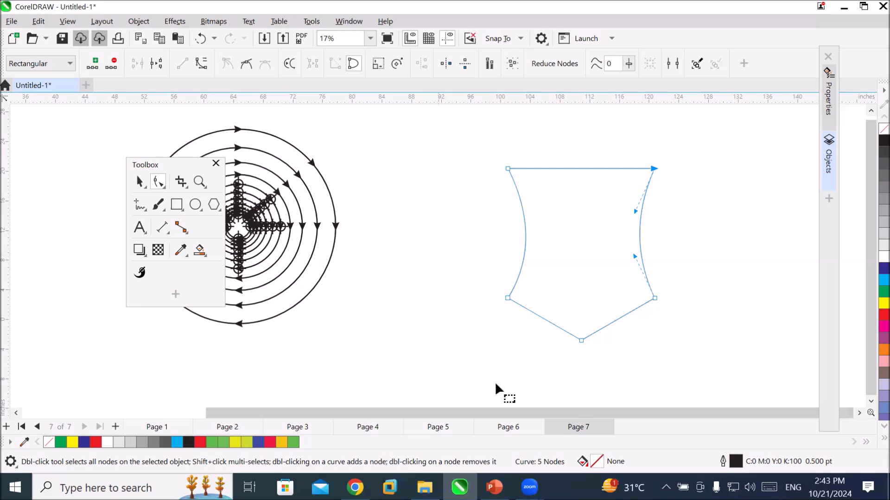
Draw a regular polygon about 18.7 inches across in the empty area beside the reshaped figure and set it to 6 sides.
left_click(858, 415)
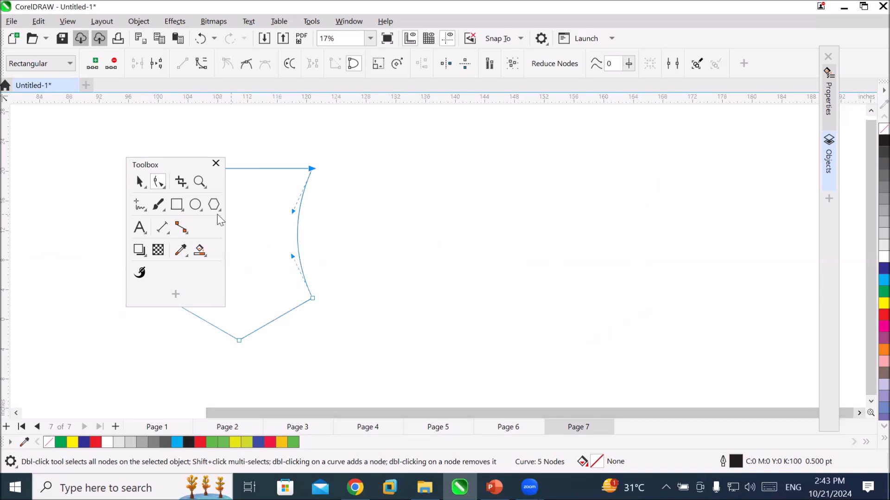
left_click(214, 205)
left_click_drag(487, 176, 624, 315)
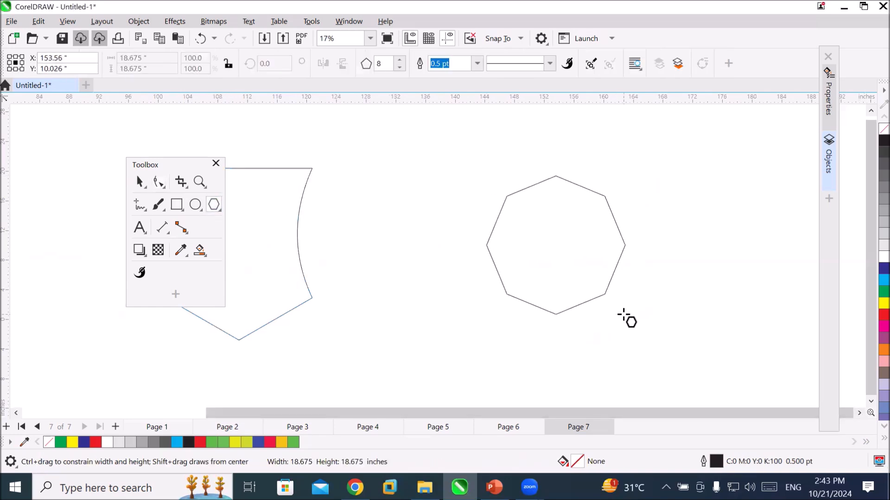
left_click(398, 67)
left_click(399, 68)
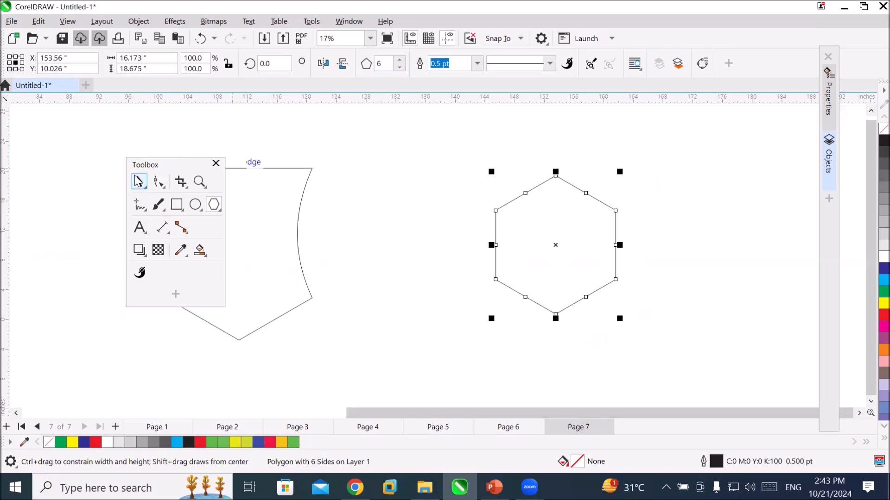
left_click(159, 183)
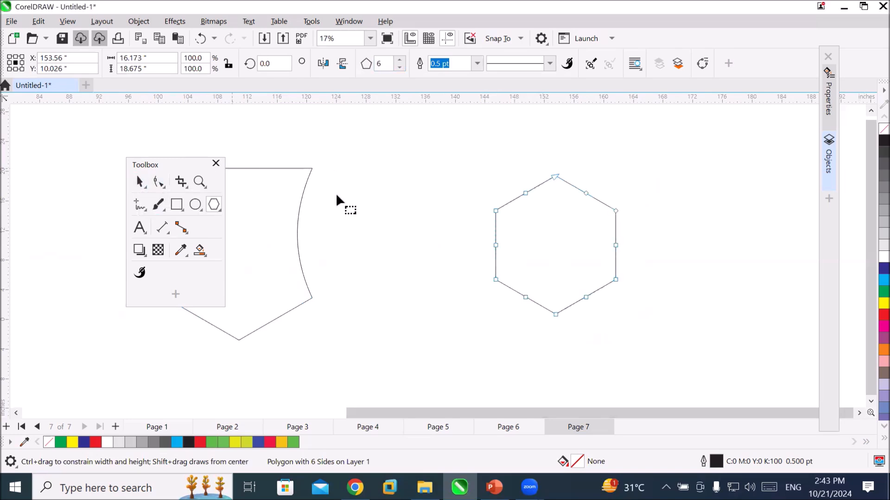
key("F10")
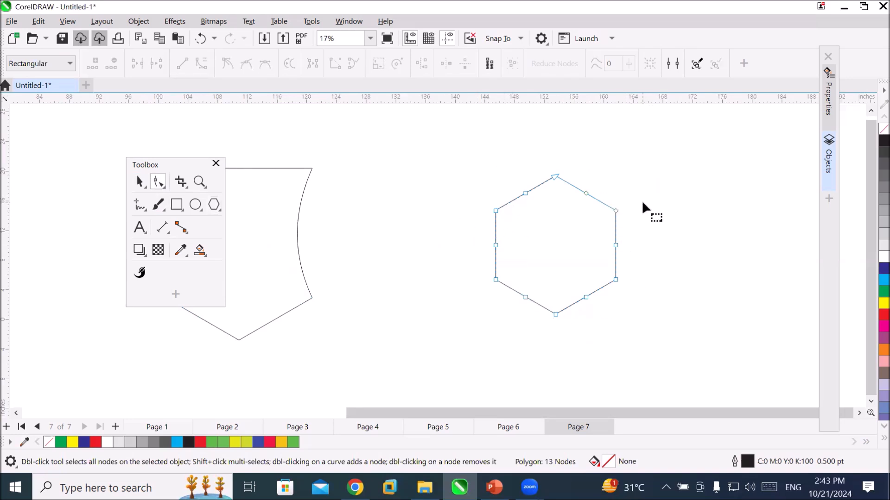
left_click(615, 211)
left_click(494, 210)
left_click(568, 240)
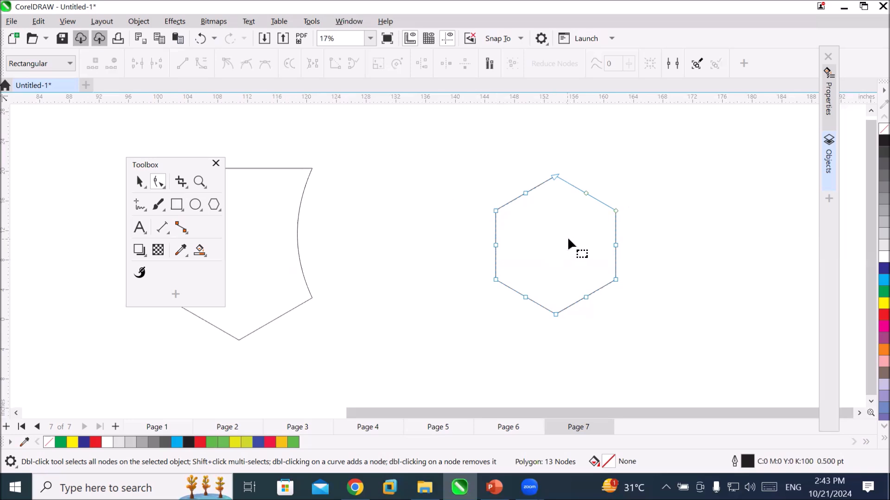
right_click(592, 196)
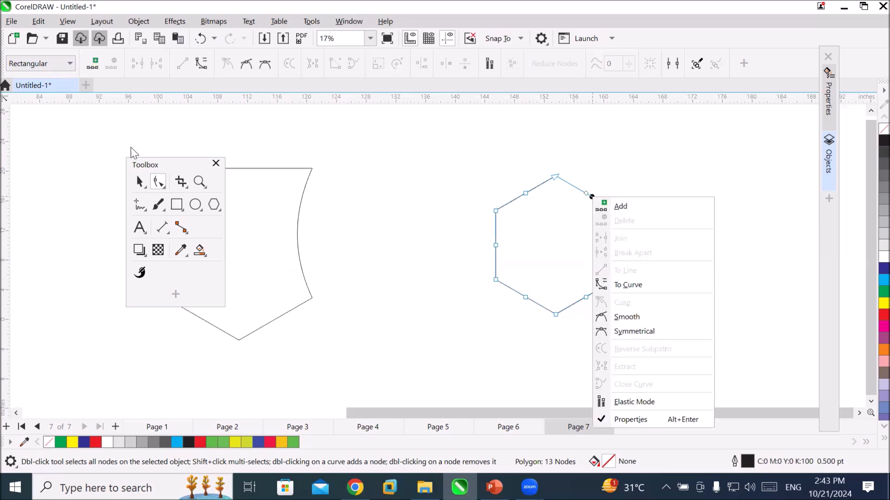
Convert the new six-sided polygon to curves.
left_click(140, 182)
right_click(510, 228)
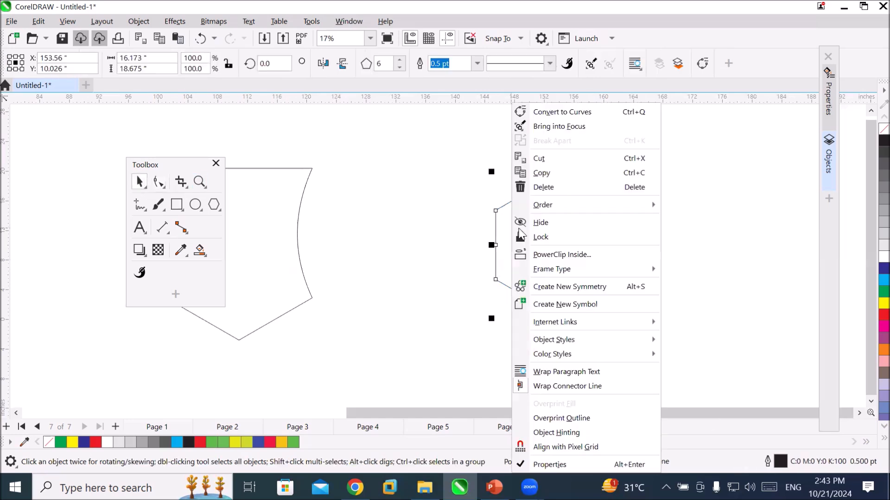
left_click(593, 112)
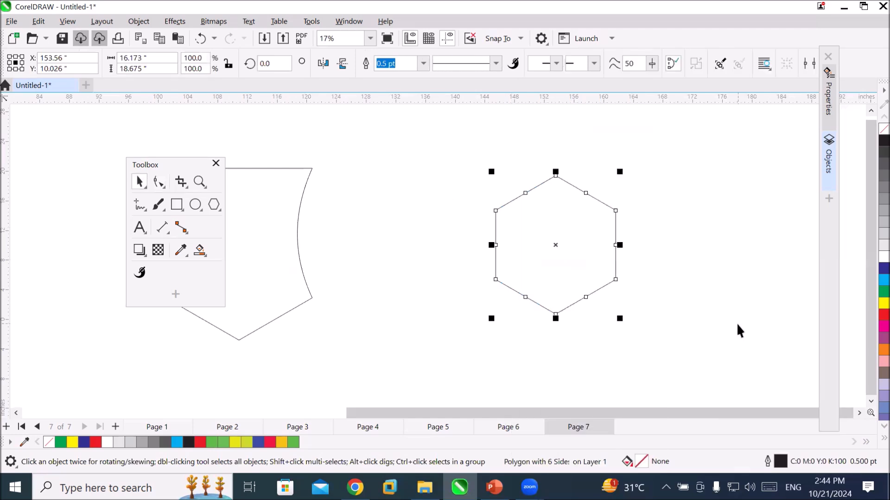
Break the new hexagon's curve at its upper-right corner node and move the loose end up, away from the vertical side.
left_click(158, 182)
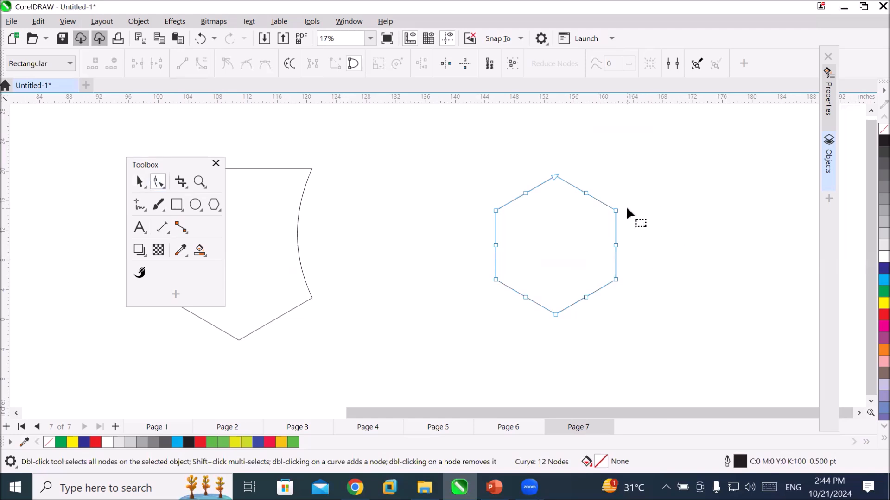
left_click(614, 212)
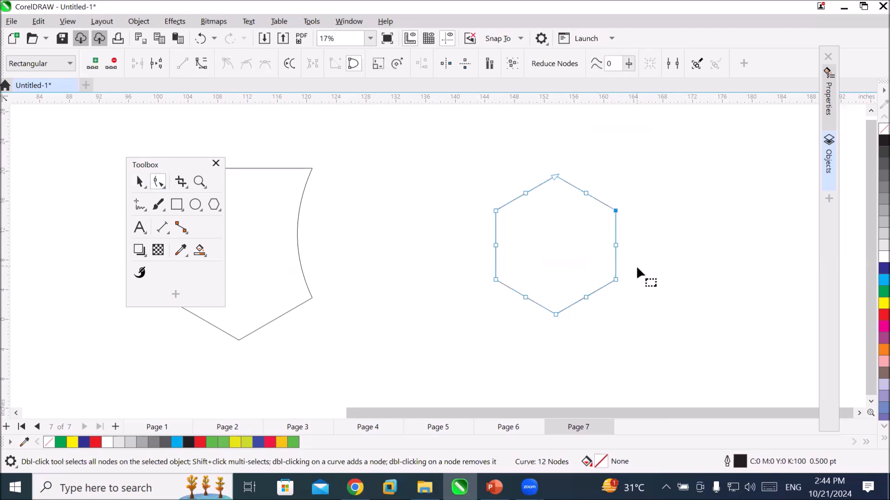
left_click(156, 63)
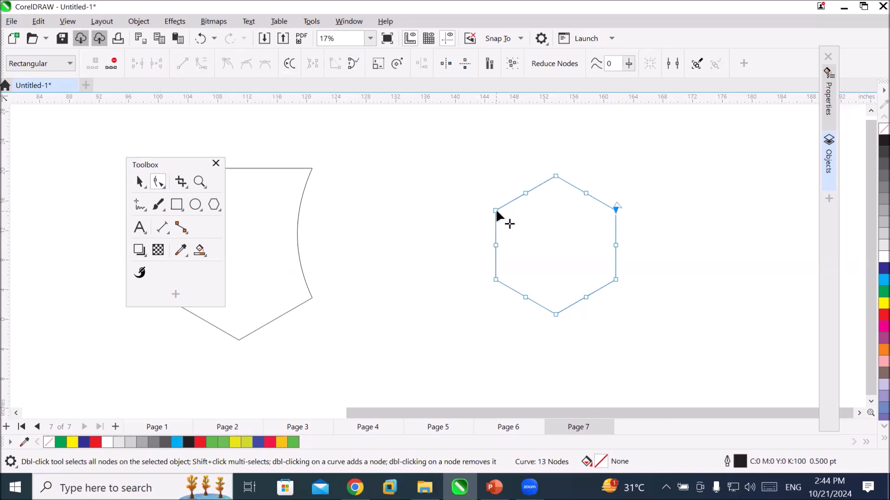
left_click(618, 203)
left_click_drag(626, 172, 627, 169)
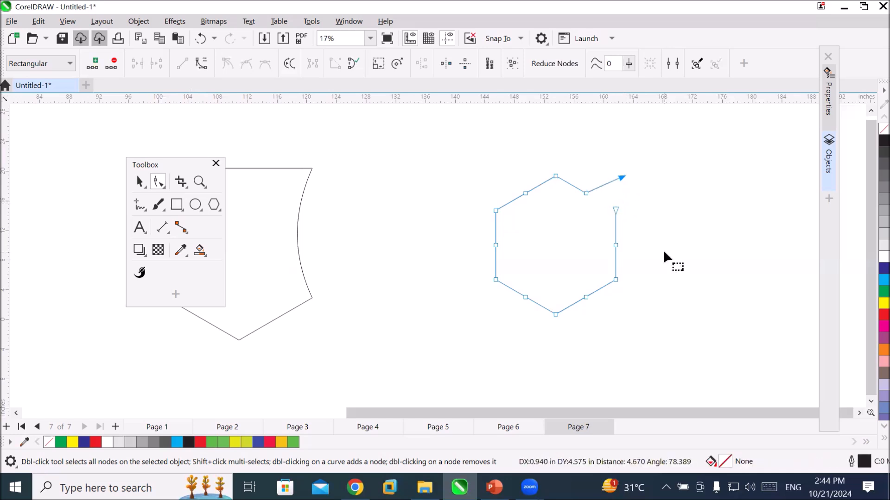
Break the curve at the upper-left corner node and move the upper loose end away from the vertical side.
left_click(494, 210)
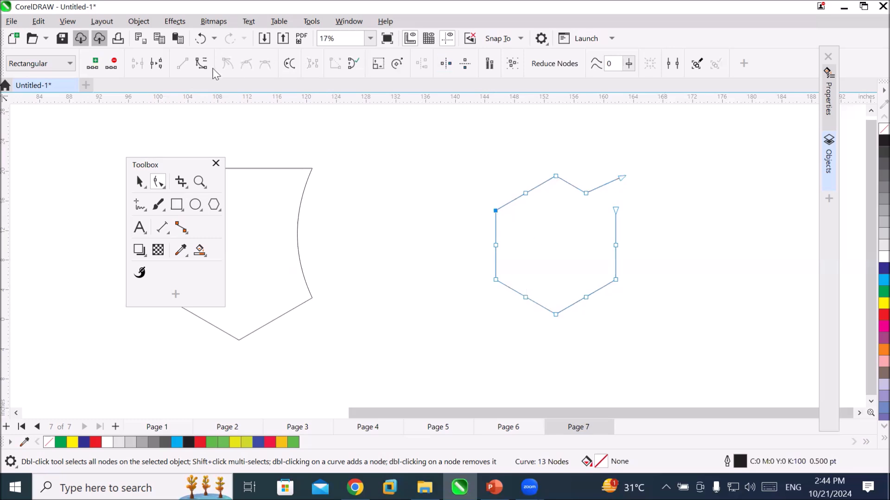
left_click(160, 66)
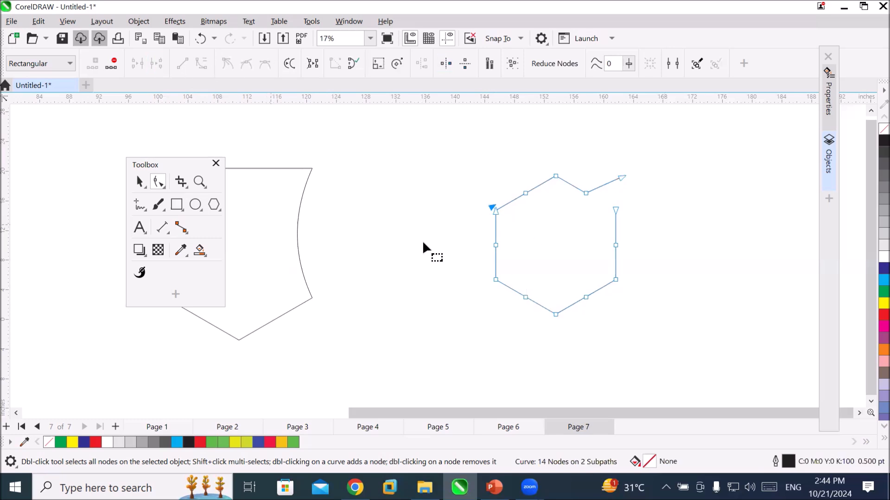
left_click_drag(492, 207, 503, 180)
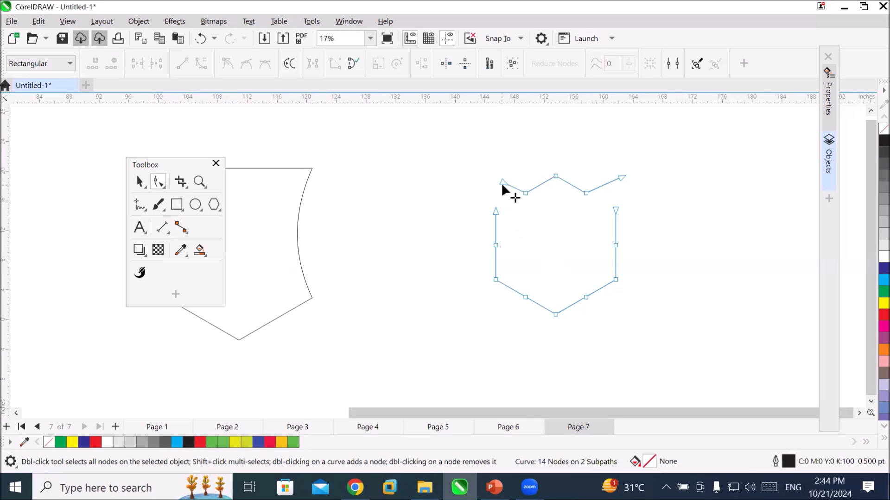
Spread the two ends of the detached zigzag piece outward and delete all of that piece's nodes.
left_click_drag(499, 180, 492, 162)
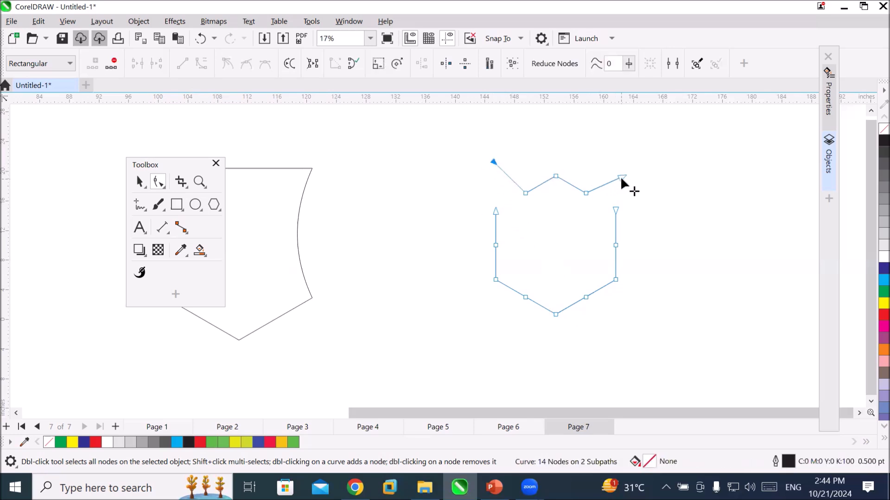
mouse_move(624, 178)
left_mouse_down()
mouse_move(632, 149)
mouse_move(630, 162)
left_mouse_up()
left_click_drag(469, 145, 657, 191)
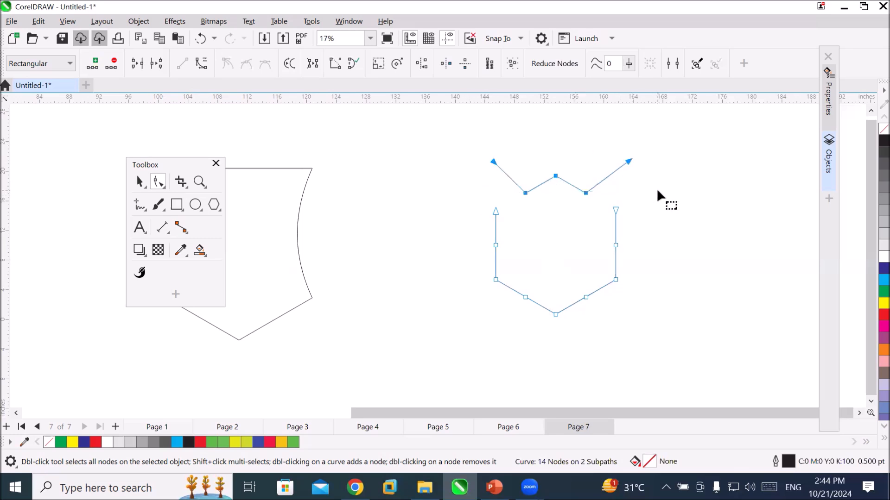
key("Delete")
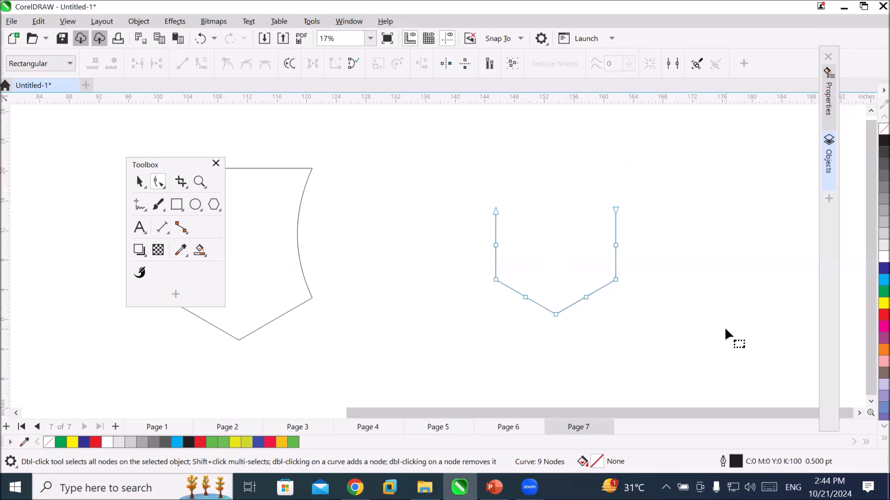
Make a concentric copy of the open outline scaled to 88.6% and repeat the duplication until there are ten nested copies.
left_click(139, 182)
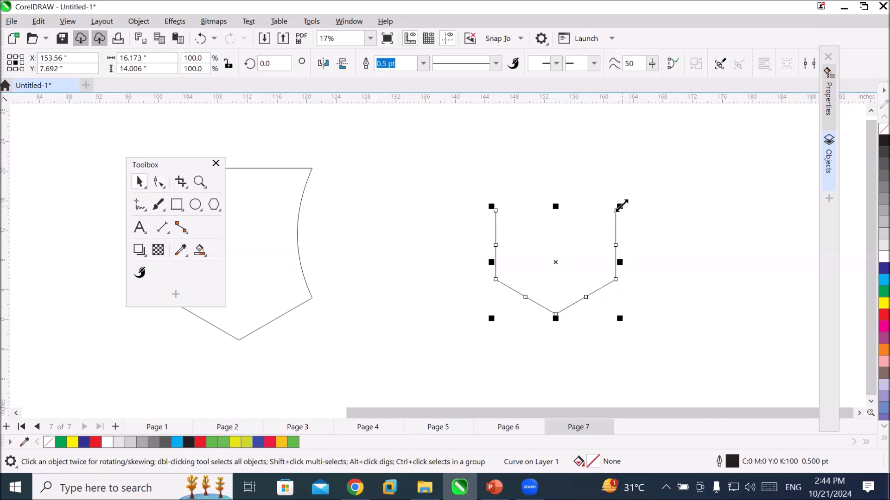
left_click_drag(622, 205, 615, 211)
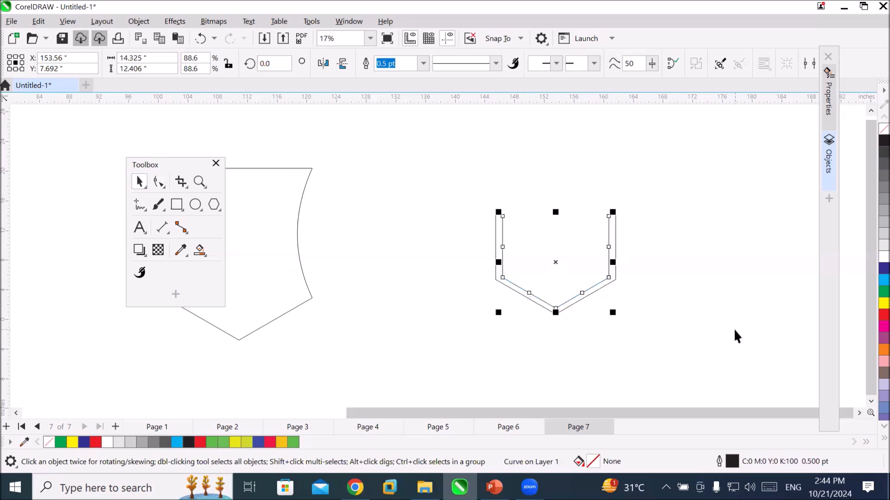
key("ctrl+r")
key("ctrl+r")
key("ctrl+r")
key("ctrl+r")
key("ctrl+r")
key("ctrl+r")
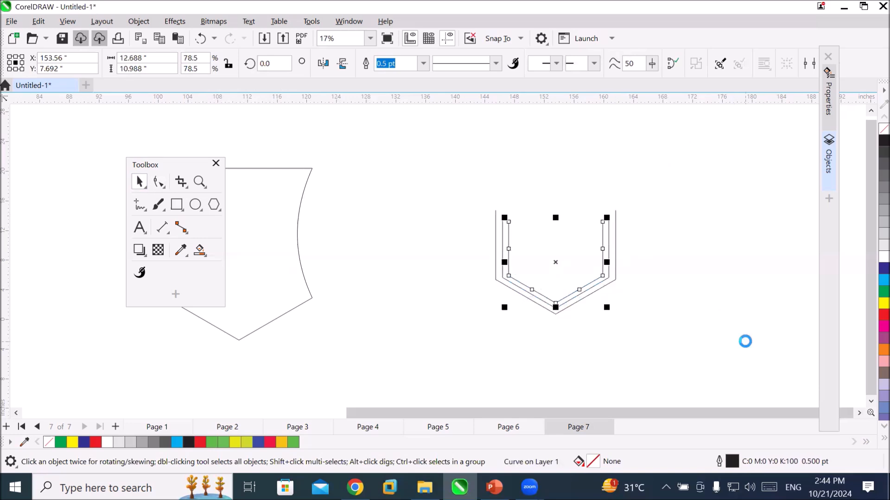
key("ctrl+r")
key("ctrl+r")
key("ctrl+r")
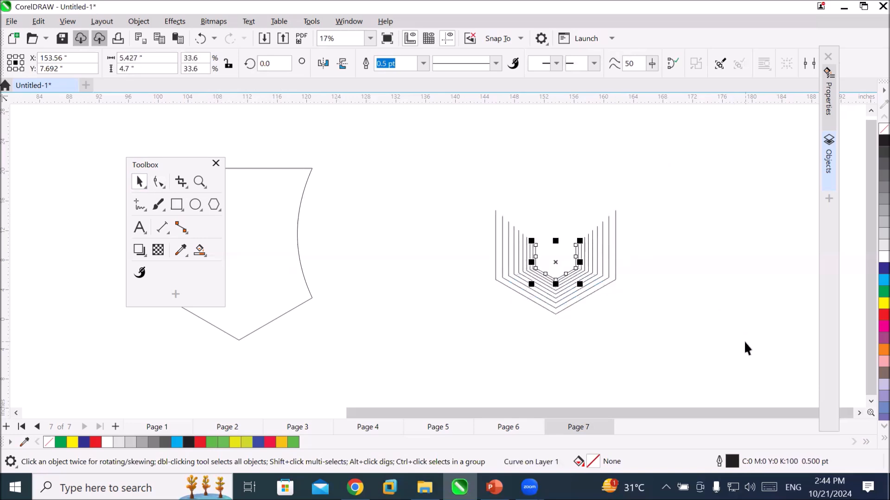
left_click(690, 326)
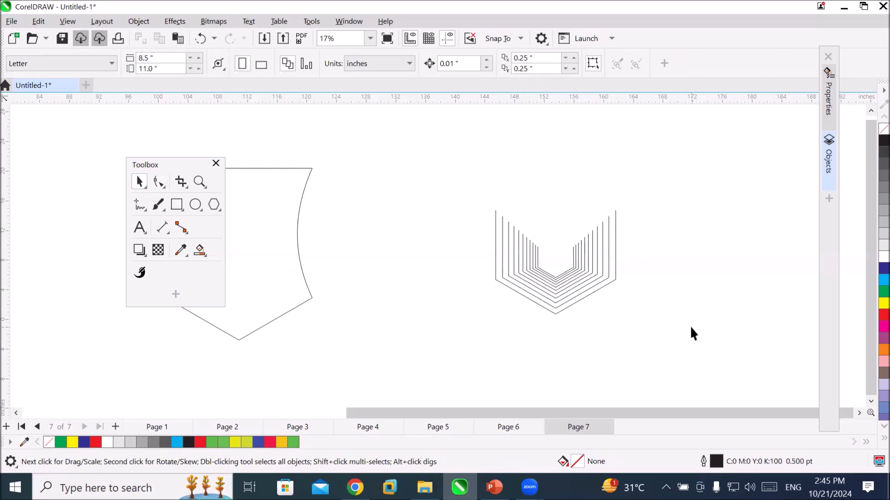
Nudge both upper end nodes of the second outline up to nearly the height of the outermost outline's ends.
scroll(587, 307, "up", 3)
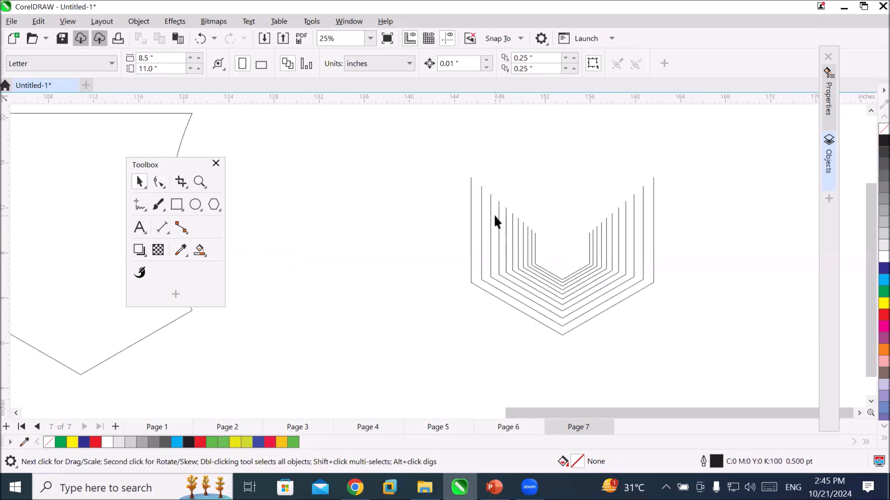
left_click(471, 177)
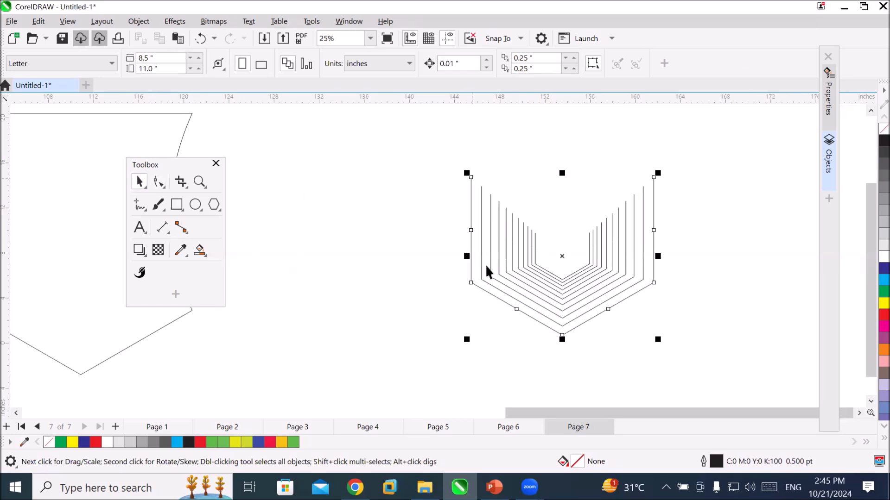
left_click(158, 182)
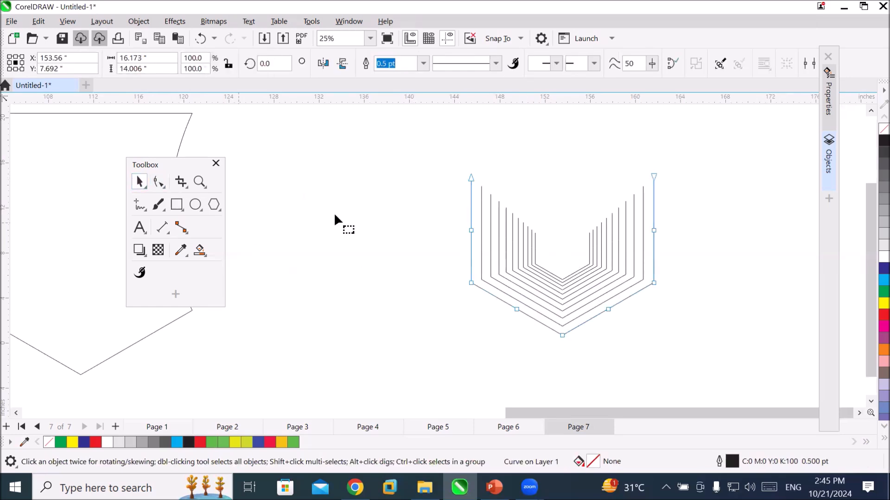
left_click(482, 190)
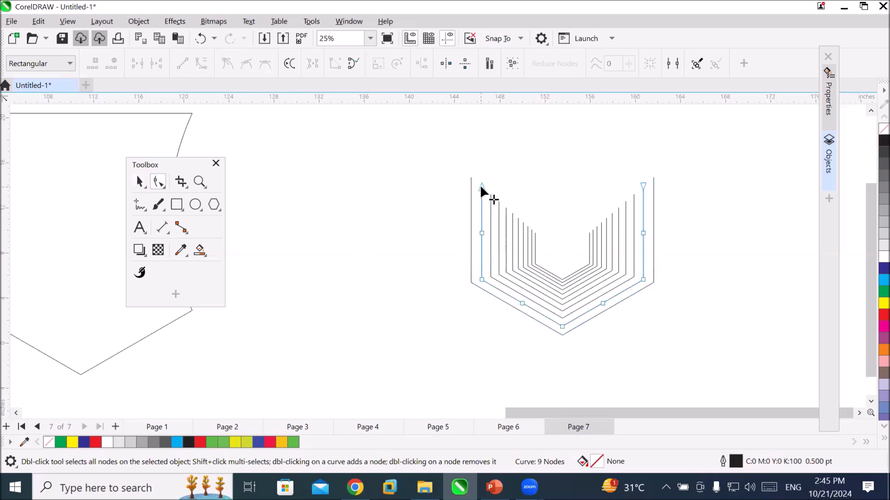
left_click(480, 186)
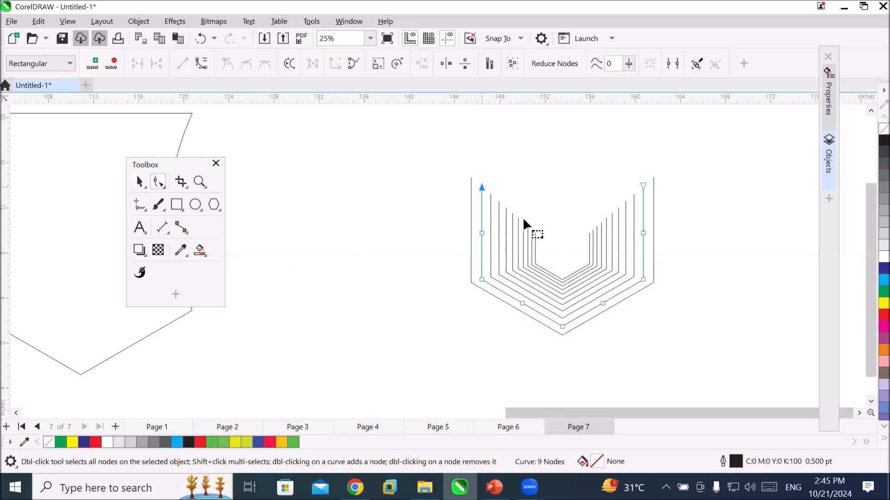
left_click(643, 186, "shift")
key("Up")
key("Up")
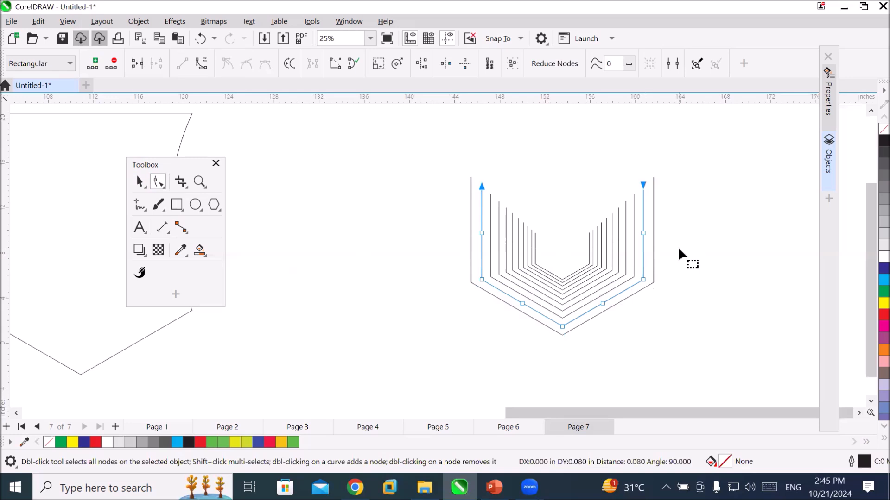
key("Up")
key("Up")
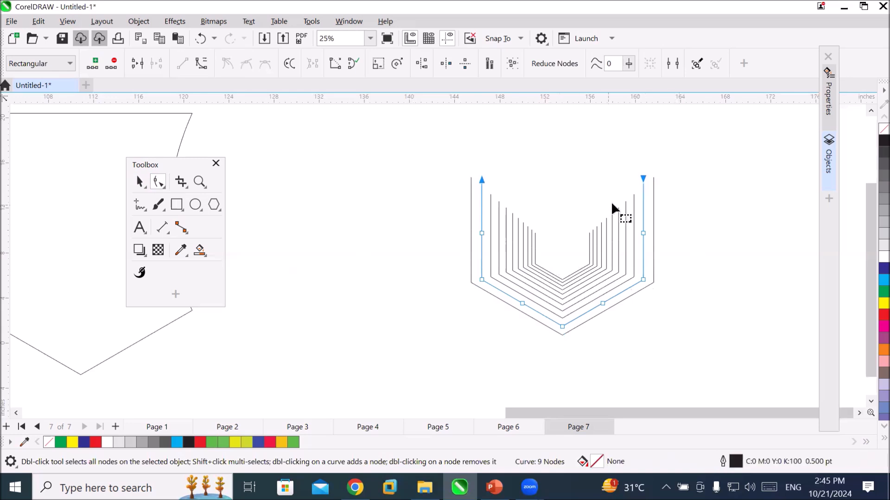
Nudge both upper end nodes of the third outline up until they sit just below the second outline's ends.
left_click(634, 194)
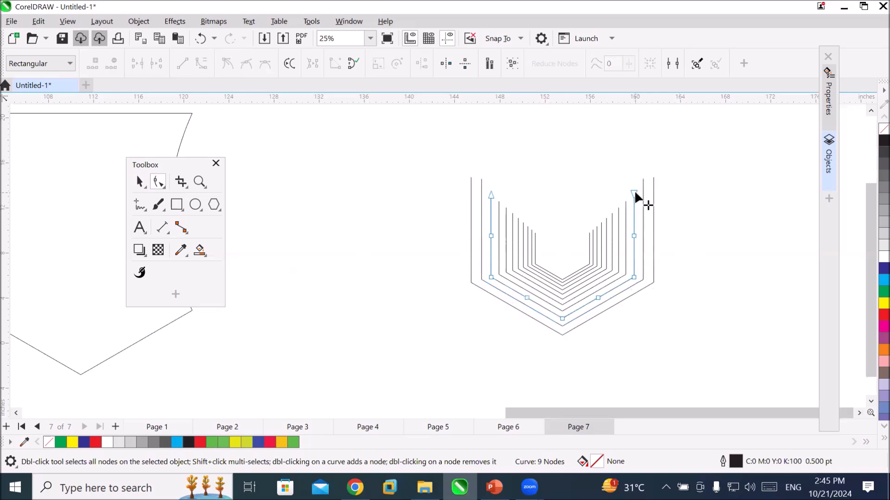
left_click(490, 195)
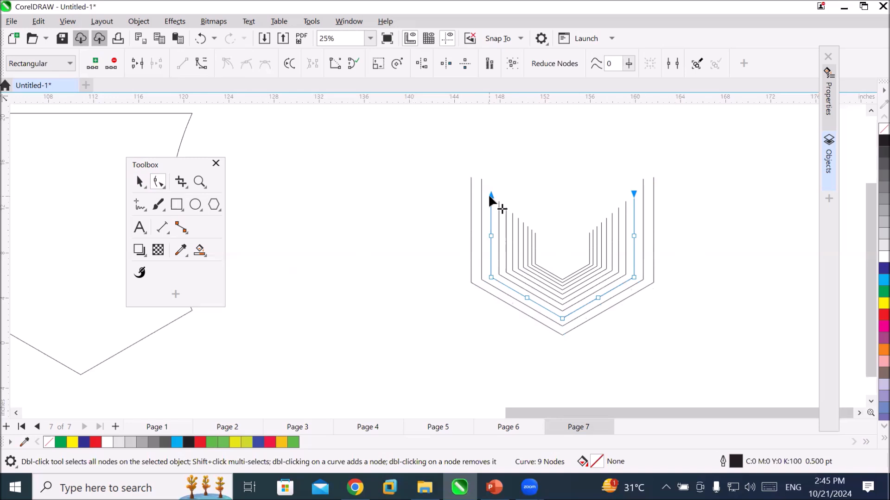
key("Up")
key("Up")
key("Up")
key("Up")
key("Up")
key("Up")
key("Up")
key("Up")
key("Up")
key("Up")
key("Up")
key("Up")
key("Up")
key("Up")
key("Up")
key("Up")
key("Up")
key("Up")
key("Up")
key("Up")
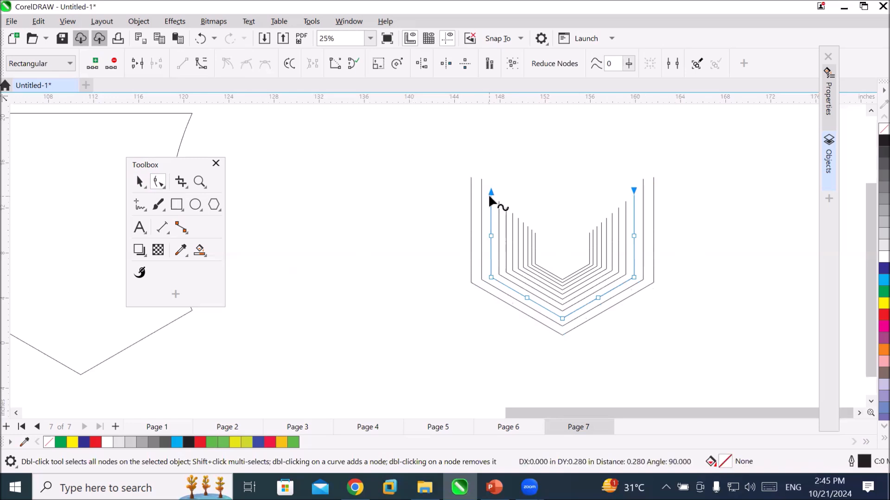
key("Up")
key("Up")
key("Up")
key("Up")
key("Up")
key("Up")
key("Up")
key("Up")
key("Up")
key("Up")
key("Up")
key("Up")
key("Up")
key("Up")
key("Up")
key("Up")
key("Up")
key("Up")
key("Up")
key("Up")
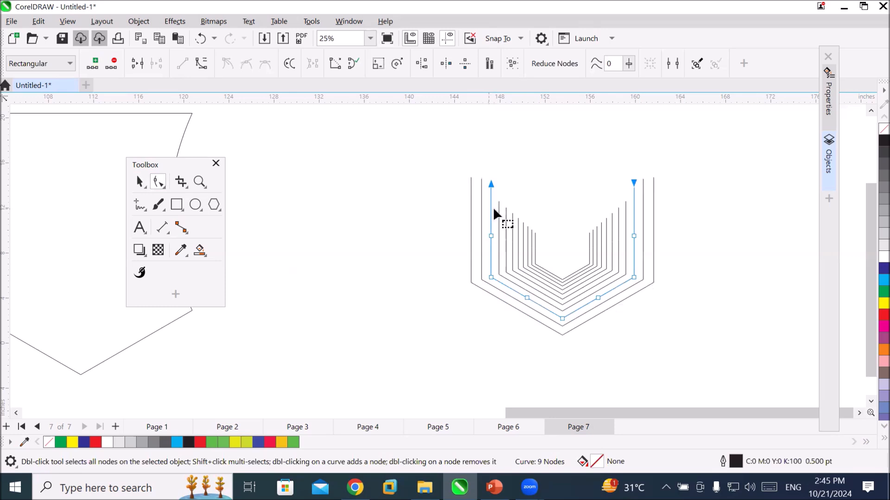
Nudge both upper end nodes of the fourth outline up until they sit just below the third outline's ends.
left_click(498, 204)
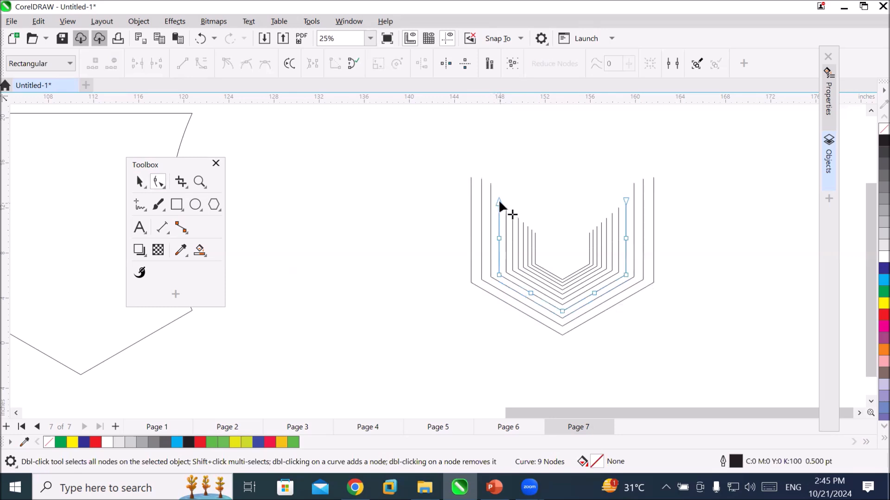
left_click(625, 198)
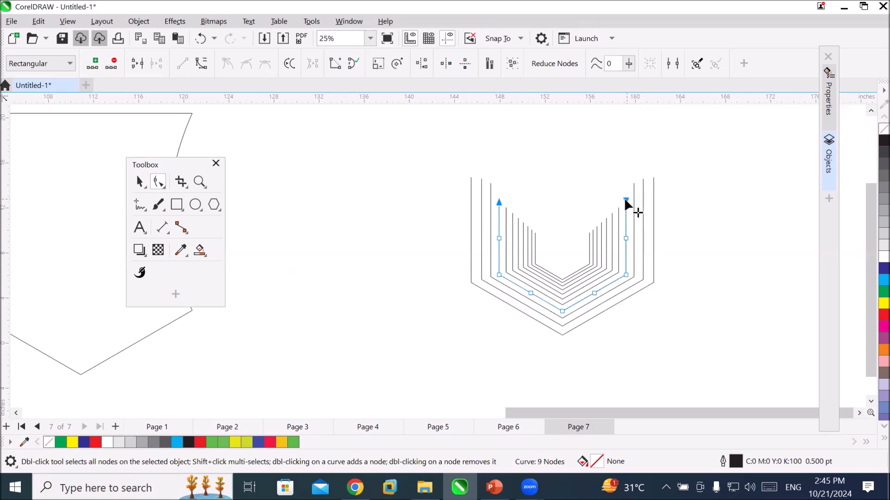
key("Up")
key("Up")
key("Up")
key("Up")
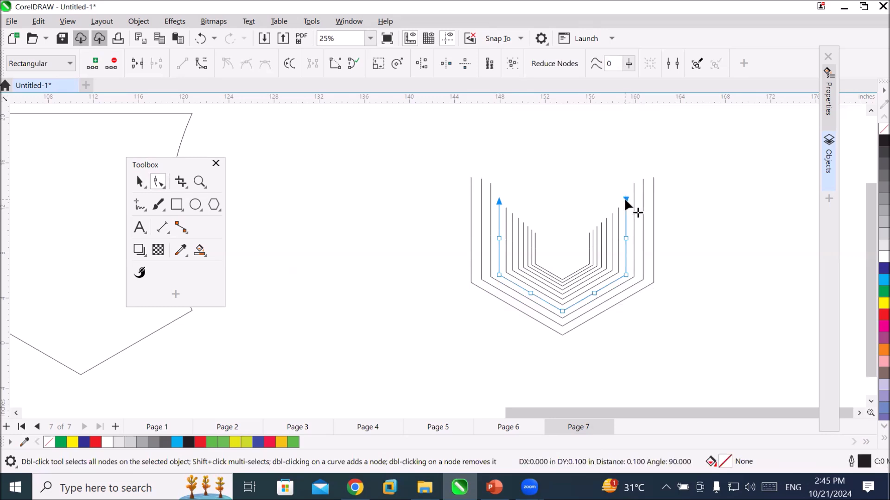
key("Up")
key("Up")
key("Up")
key("Up")
key("Up")
key("Up")
key("Up")
key("Up")
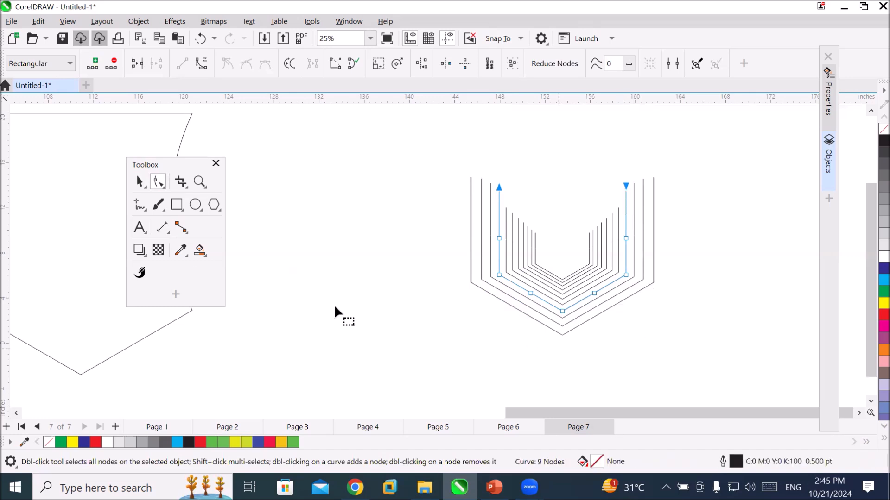
left_click(195, 204)
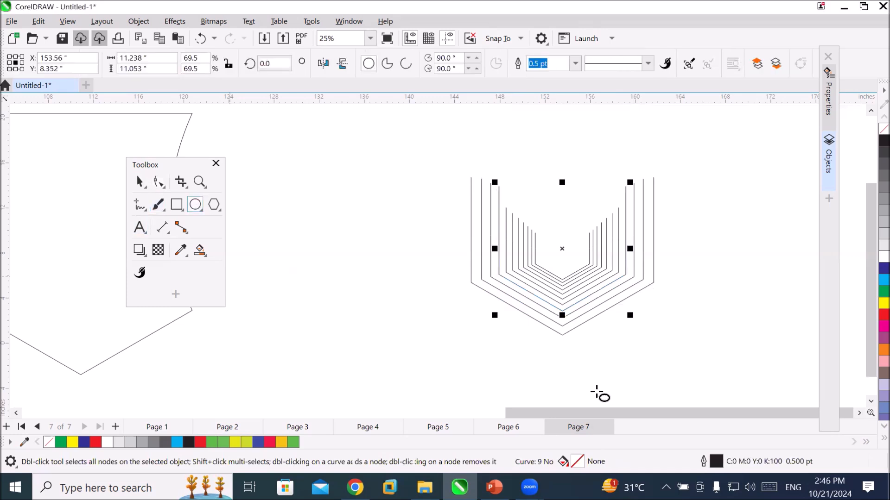
left_click(581, 388)
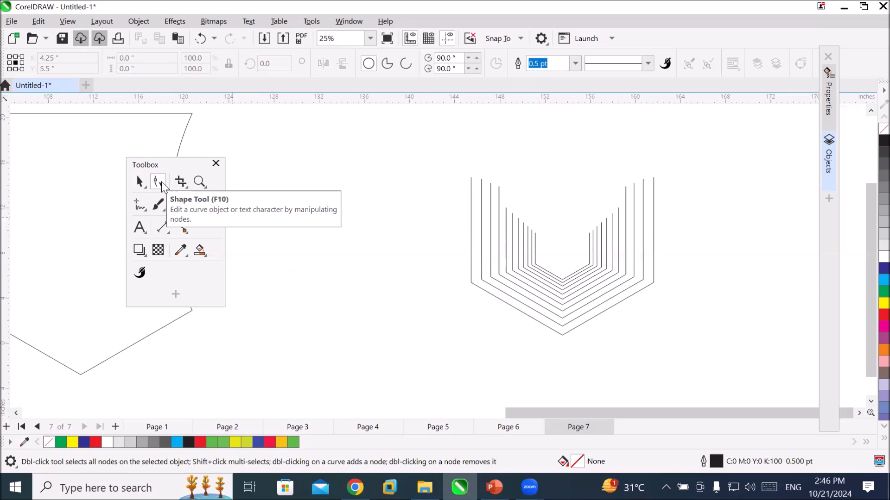
Try joining the two upper end nodes of the outermost outline and undo the join.
left_click(471, 181)
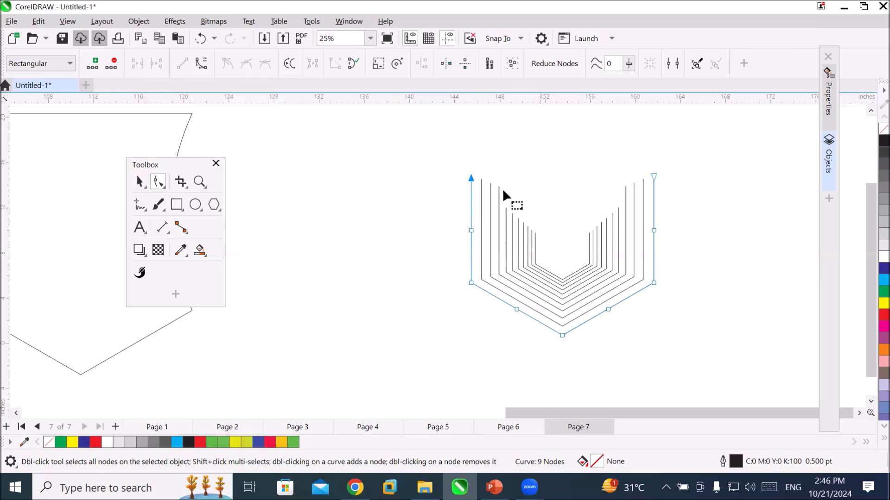
left_click(471, 178)
left_click(653, 177, "shift")
left_click(135, 65)
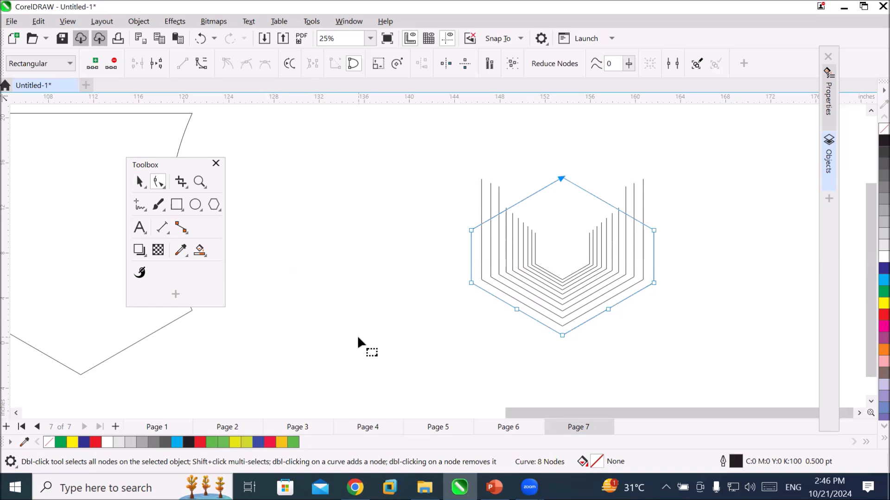
key("ctrl+z")
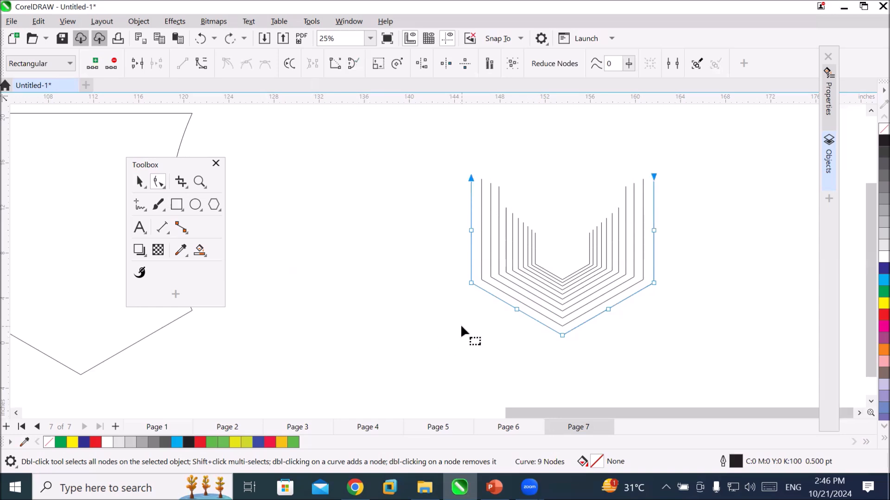
Try adding a node just below the left upper end of the outermost outline, and undo the addition.
scroll(470, 180, "up", 1)
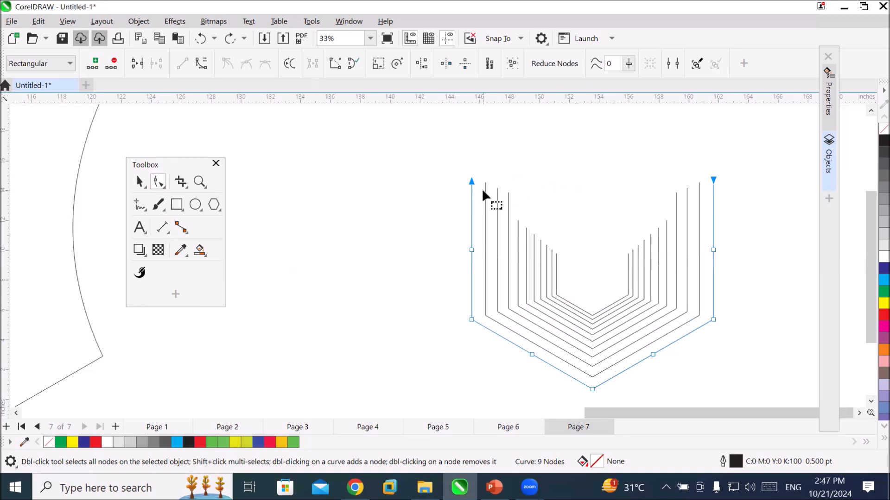
scroll(470, 188, "up", 2)
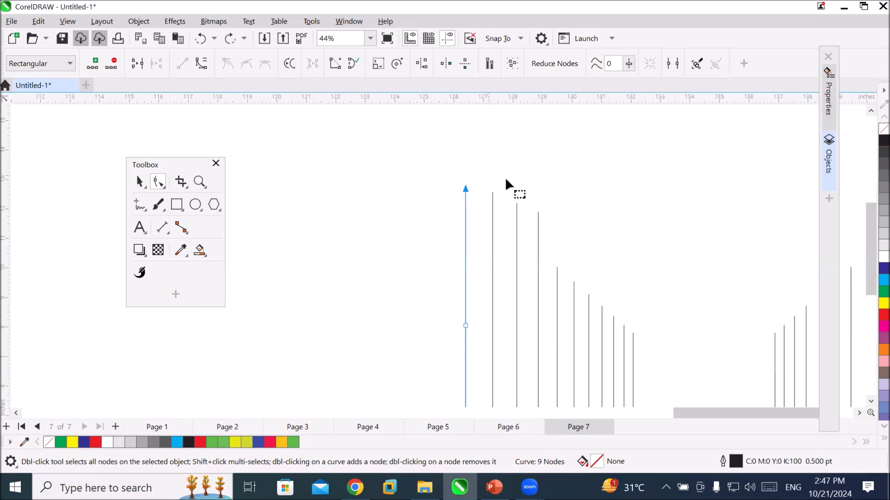
scroll(481, 192, "up", 5)
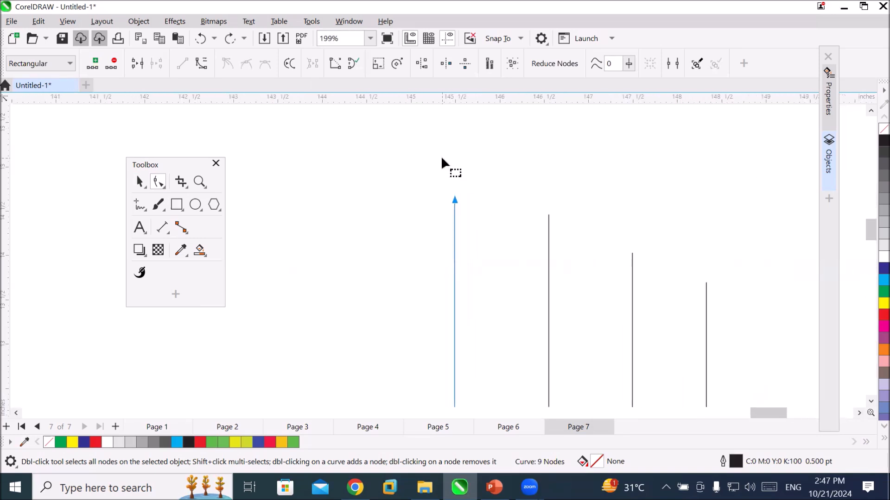
scroll(472, 213, "up", 3)
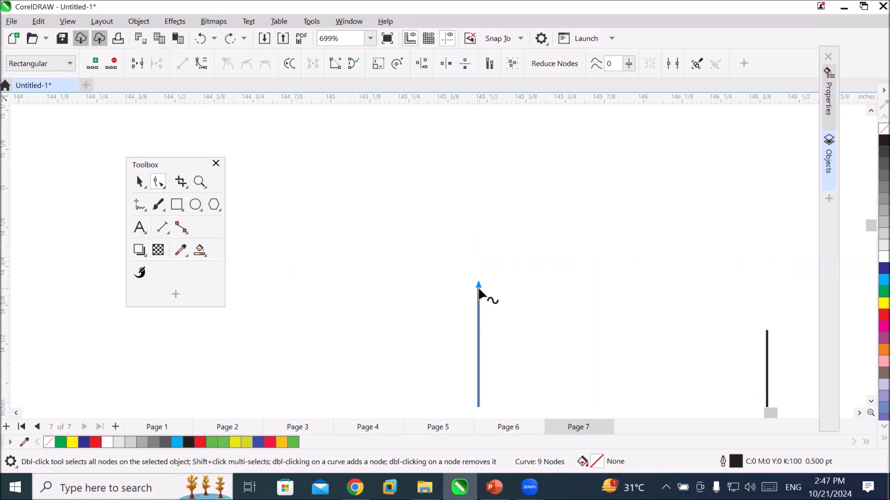
double_click(479, 291)
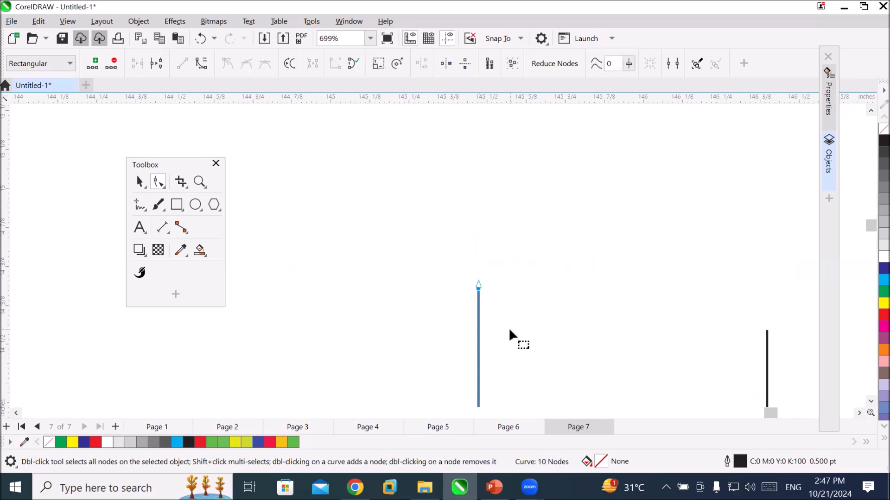
left_click(858, 413)
left_click(859, 413)
left_click(858, 412)
left_click(858, 412)
left_click(858, 412)
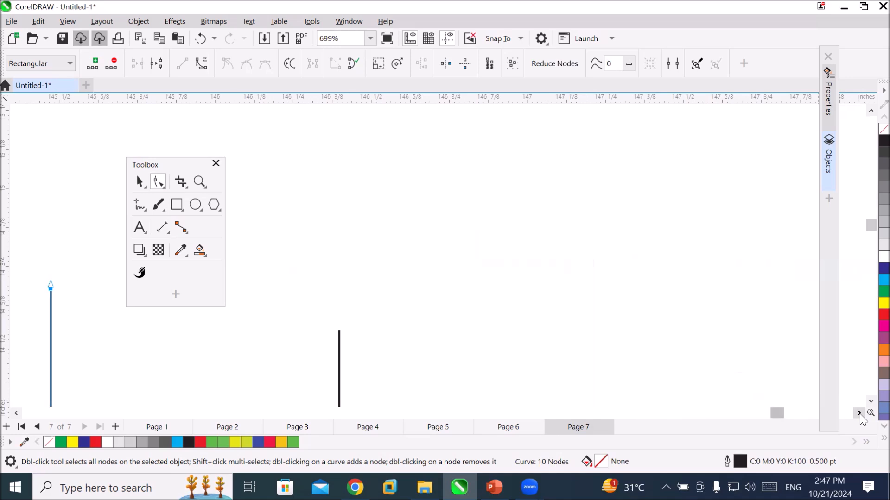
key("ctrl+z")
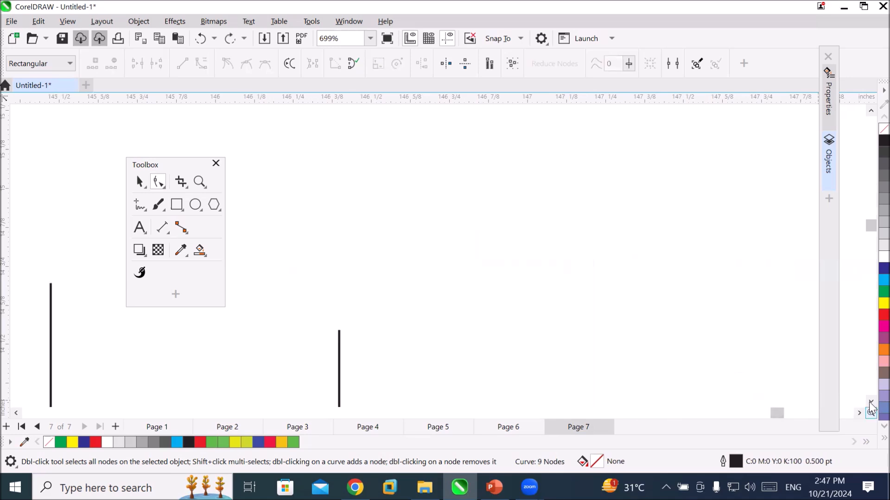
Close the outermost outline with a straight 2-Point Line connecting its two upper end nodes.
scroll(595, 355, "down", 4)
scroll(610, 354, "down", 6)
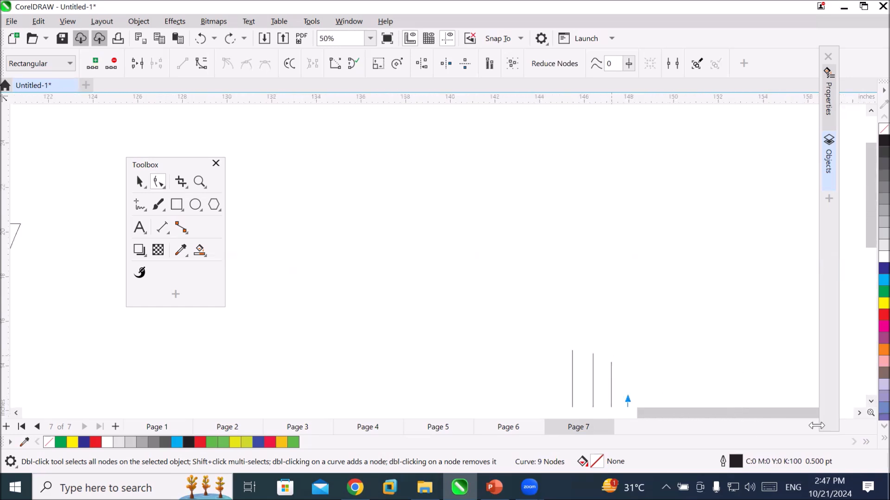
left_click(858, 412)
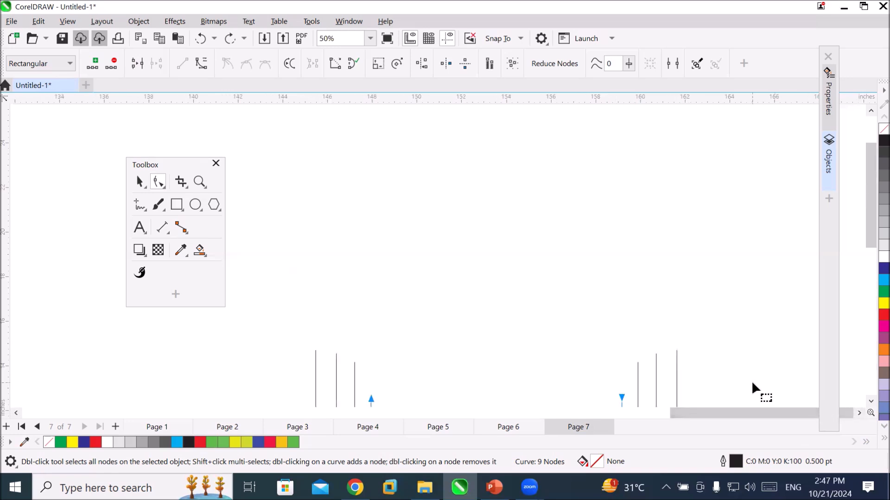
left_click(315, 350)
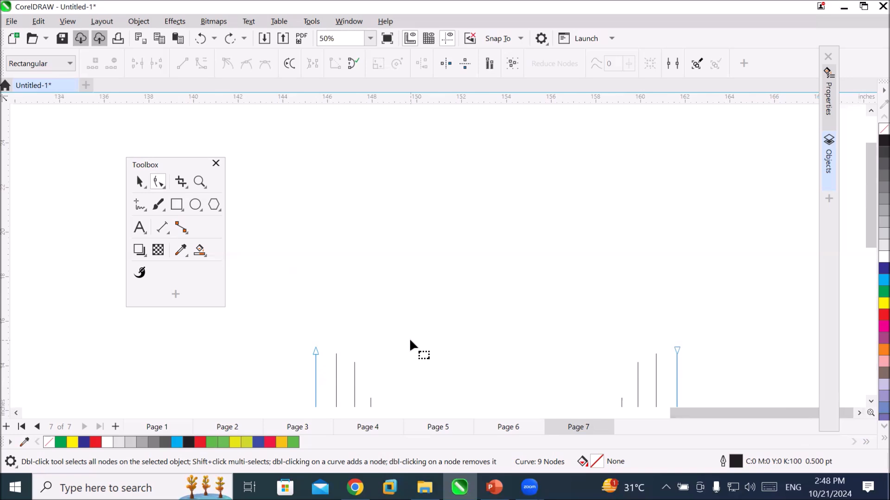
left_click(139, 207)
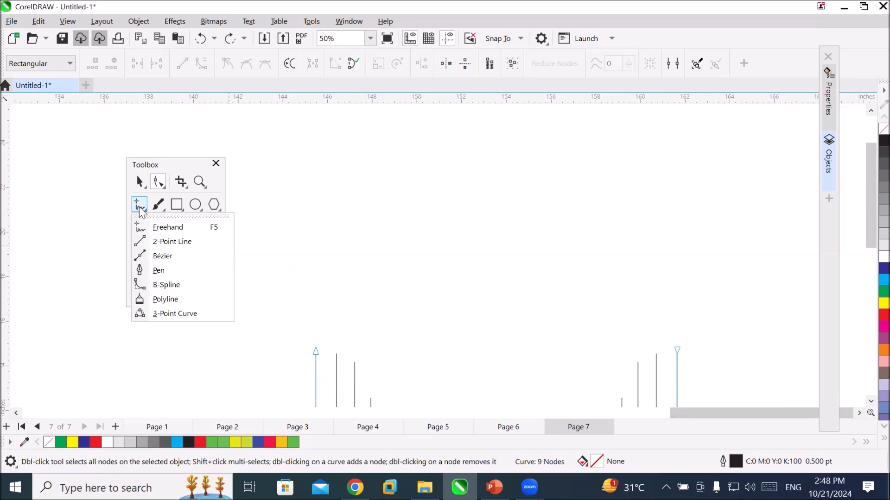
left_click(200, 249)
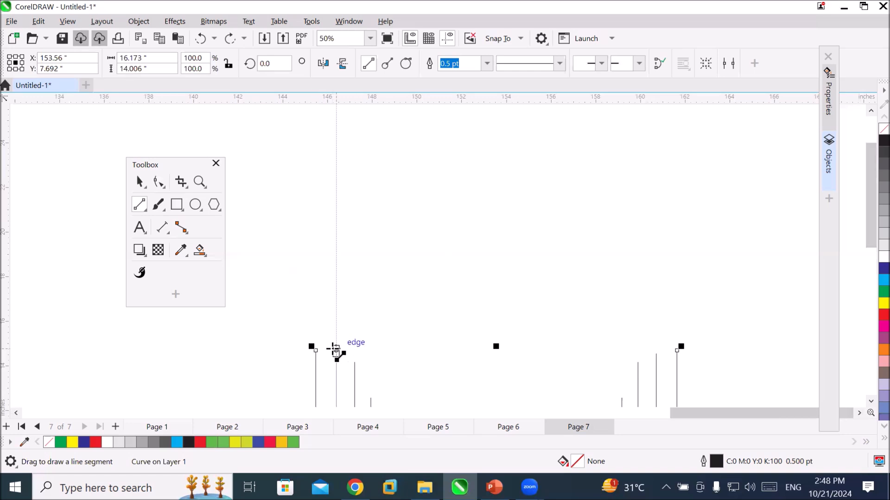
mouse_move(316, 351)
left_mouse_down()
mouse_move(683, 359)
mouse_move(675, 350)
left_mouse_up()
left_click(139, 181)
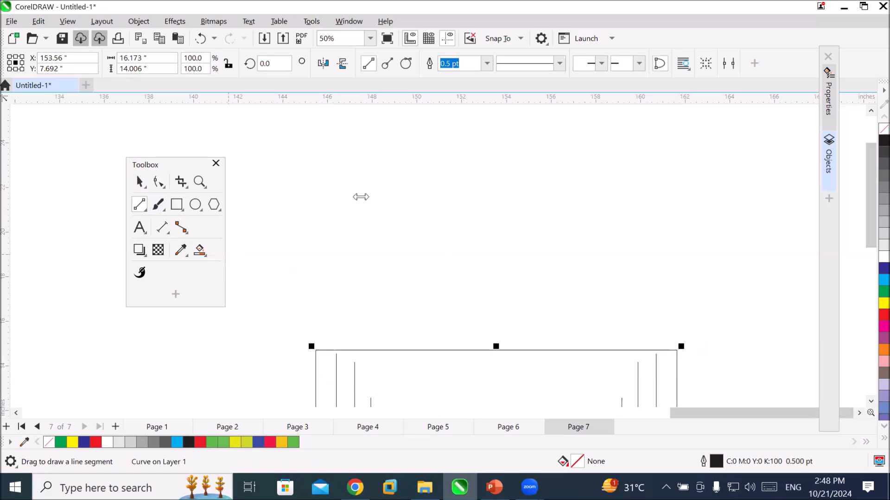
Try a red fill on the closed outermost outline and change it to yellow.
left_click(410, 203)
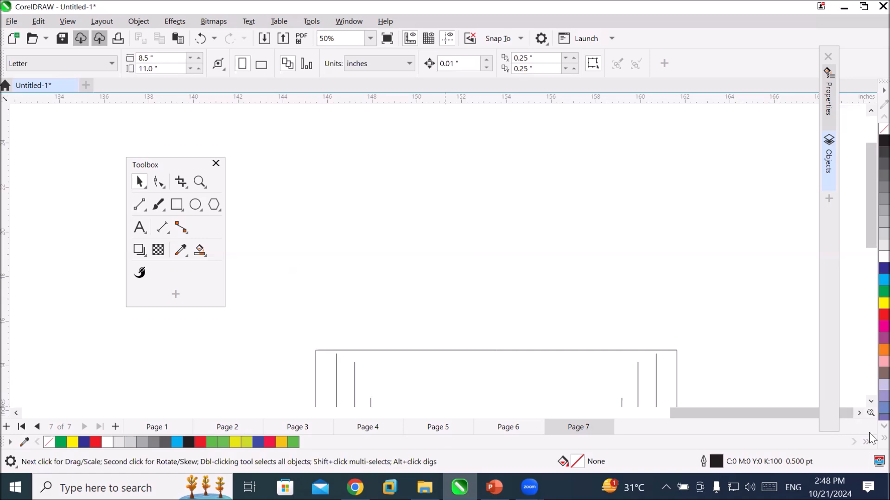
left_click(870, 401)
left_click_drag(871, 401, 871, 401)
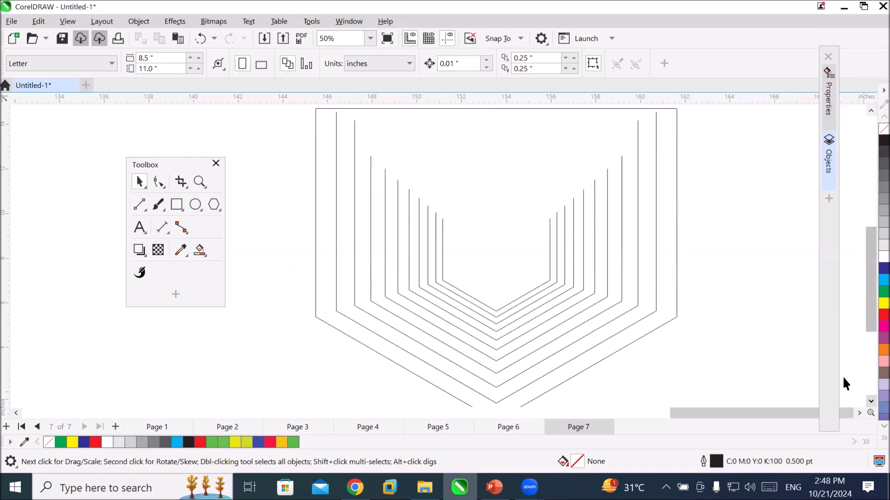
left_click(509, 109)
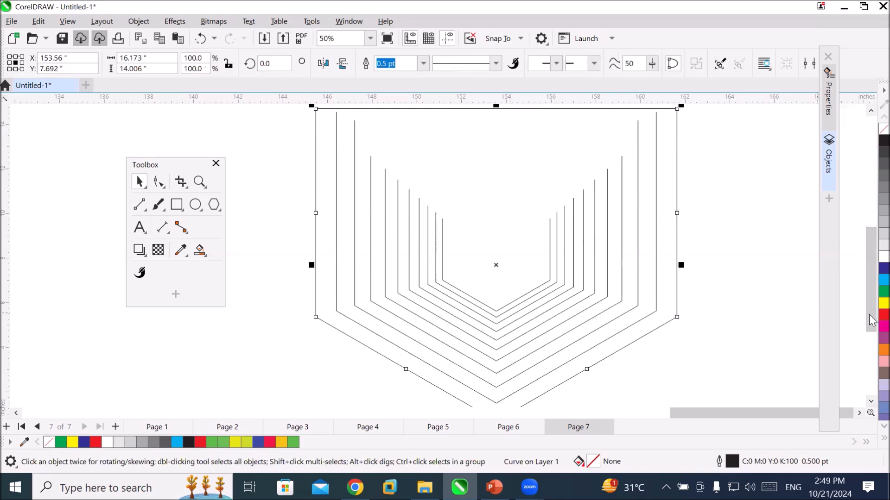
left_click(883, 315)
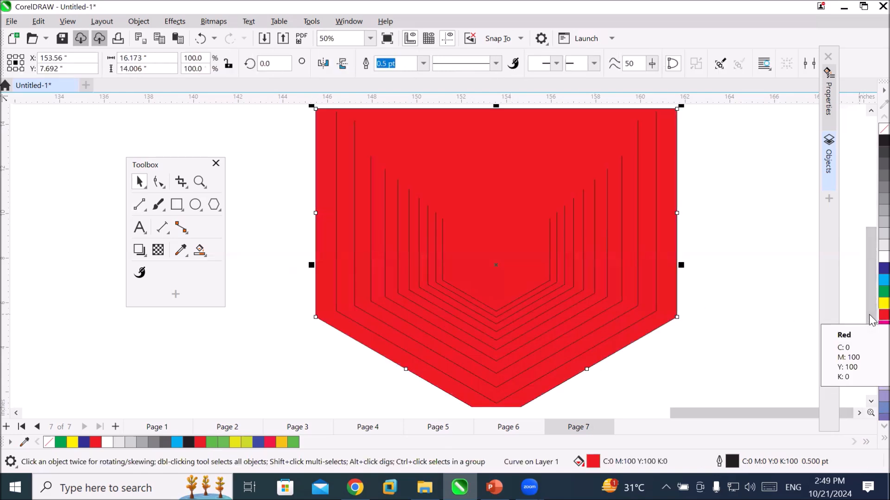
left_click(883, 306)
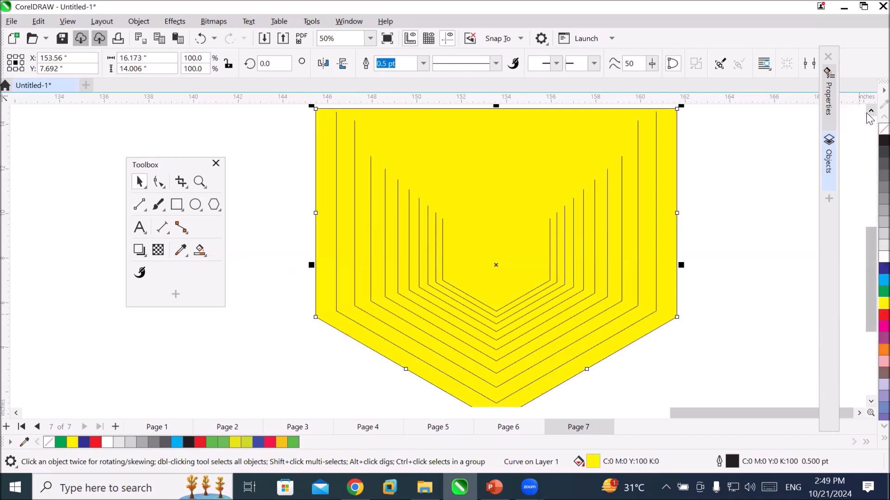
Assign a red fill to the open fifth outline, counted inward from the outermost one.
left_click_drag(871, 253, 871, 235)
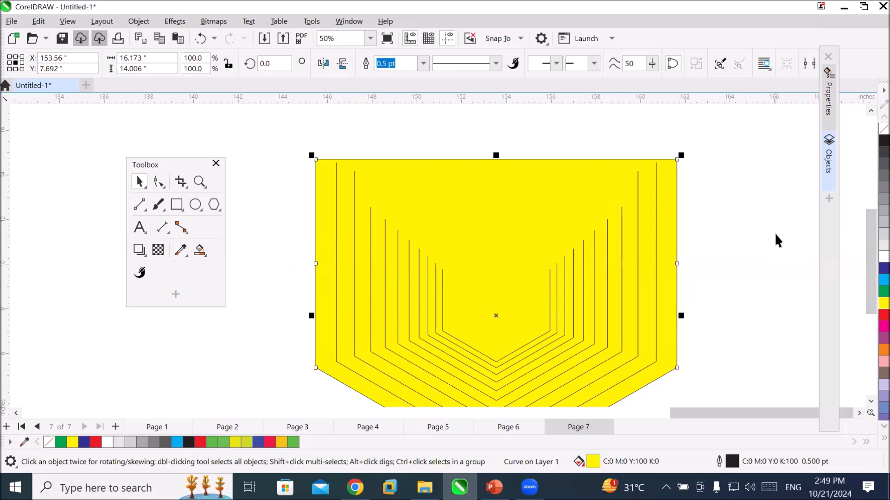
left_click(385, 233)
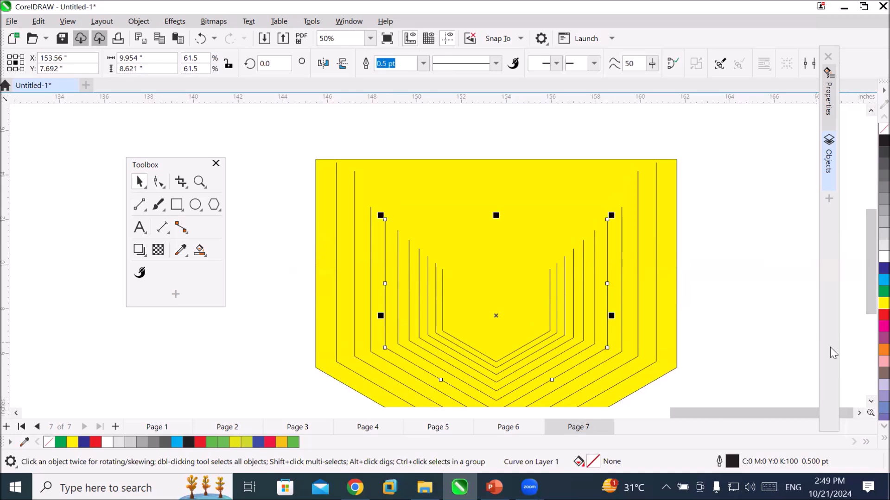
left_click(870, 316)
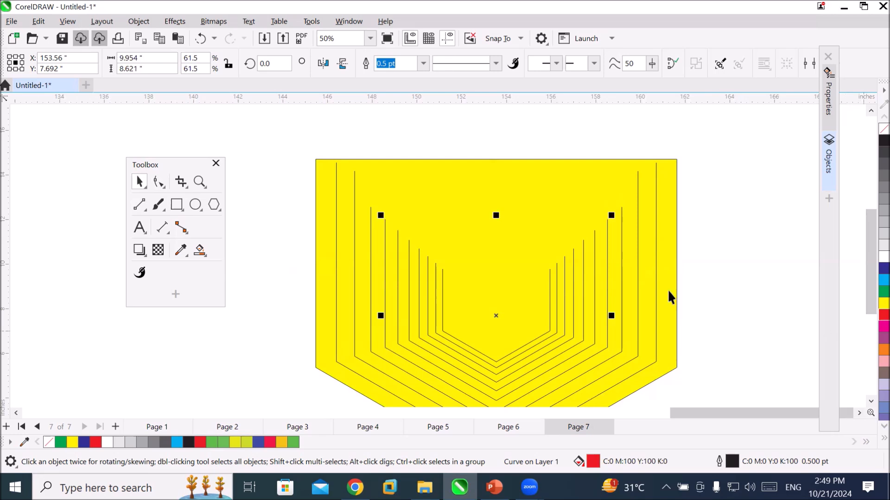
Set the fifth outline's line width to 10.0 pt and deselect it.
left_click(141, 207)
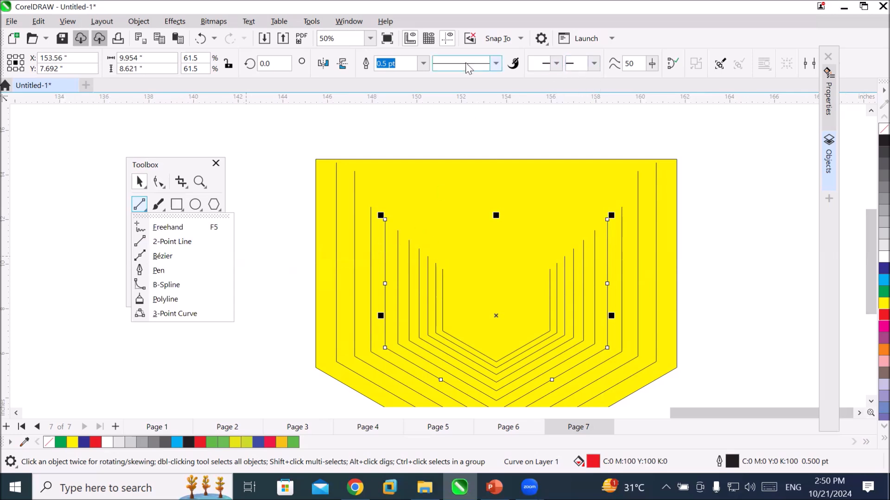
left_click(424, 63)
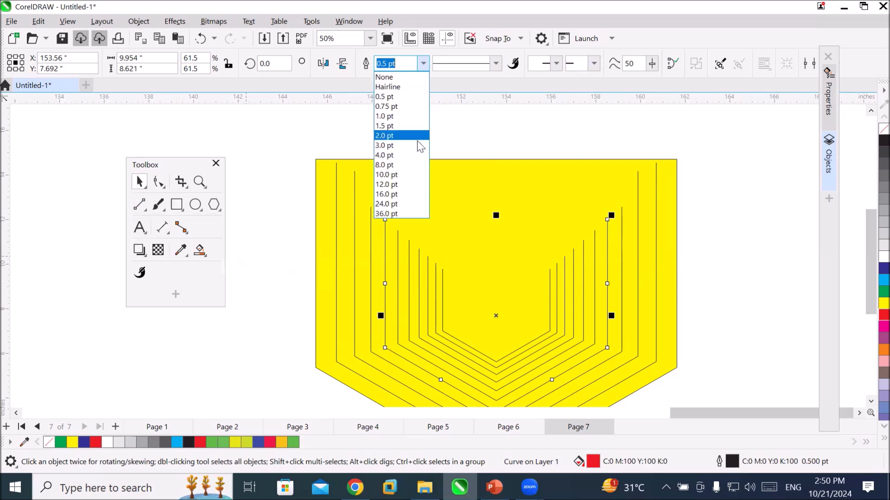
left_click(400, 170)
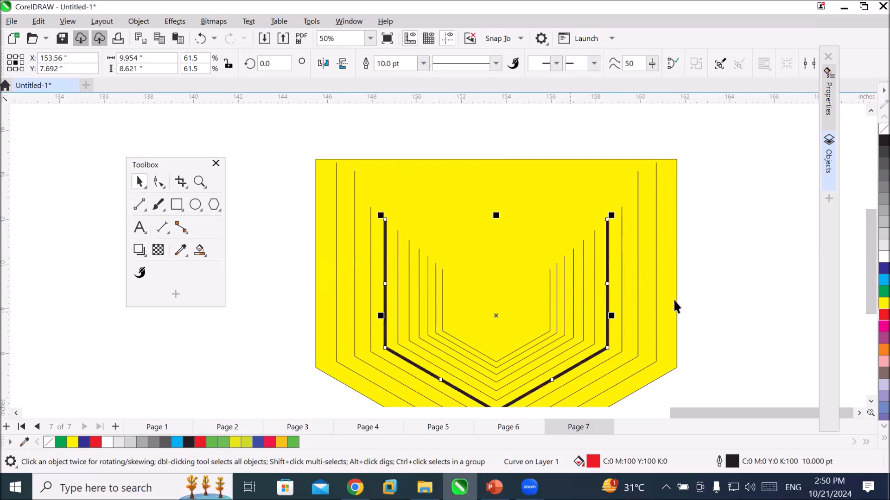
left_click(718, 274)
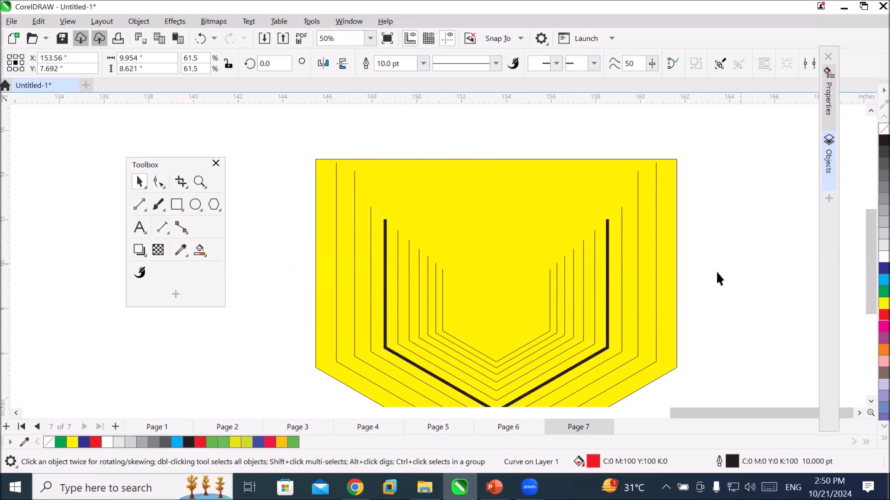
Select both upper end nodes of the thick fifth outline with the Shape tool.
left_click(609, 239)
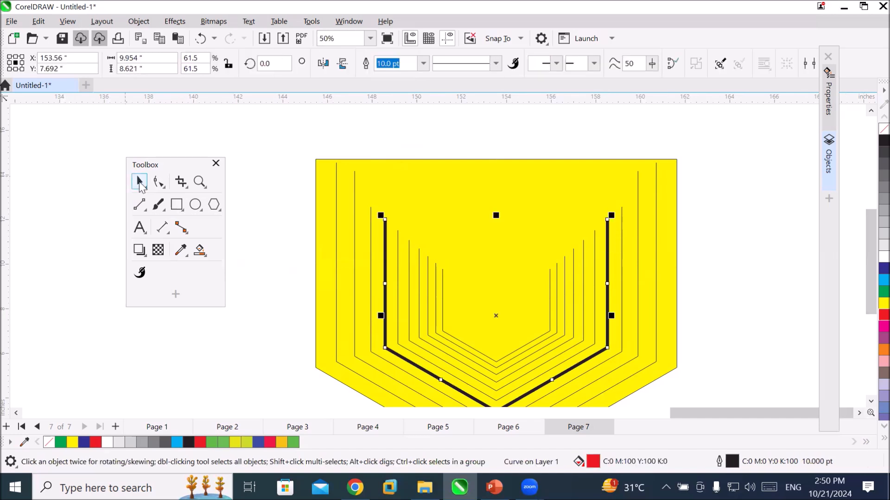
left_click(162, 183)
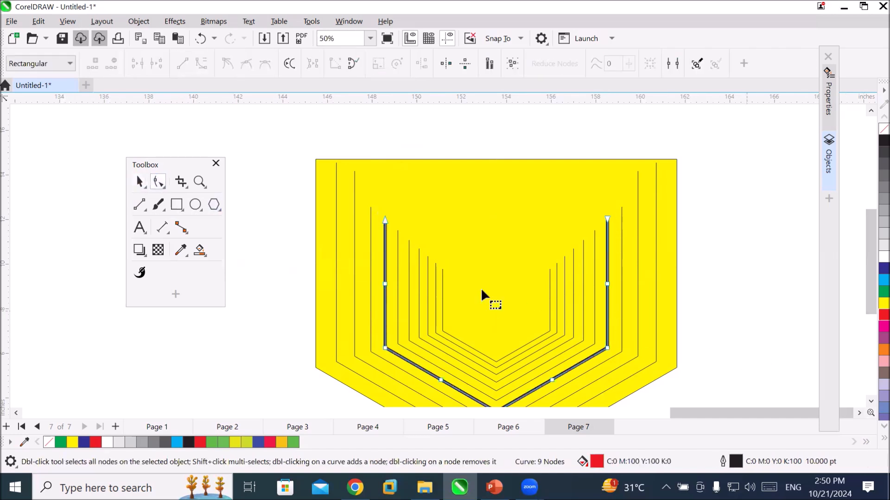
left_click(384, 220)
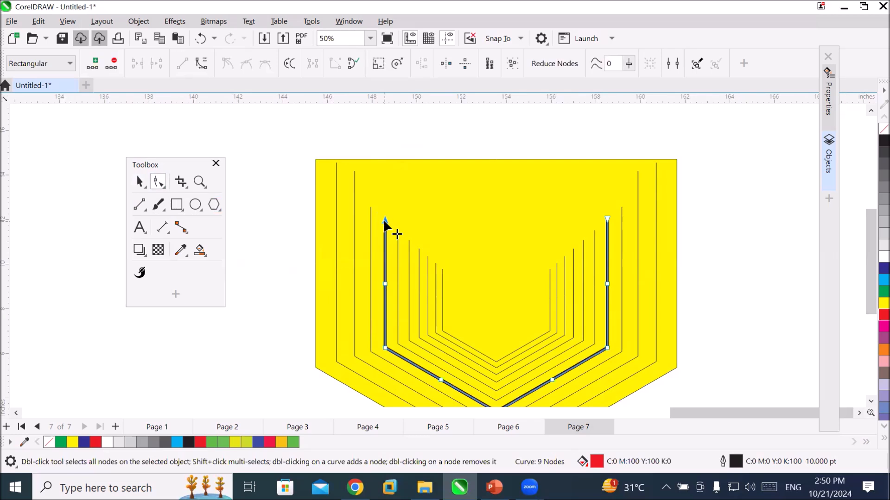
left_click(607, 219, "shift")
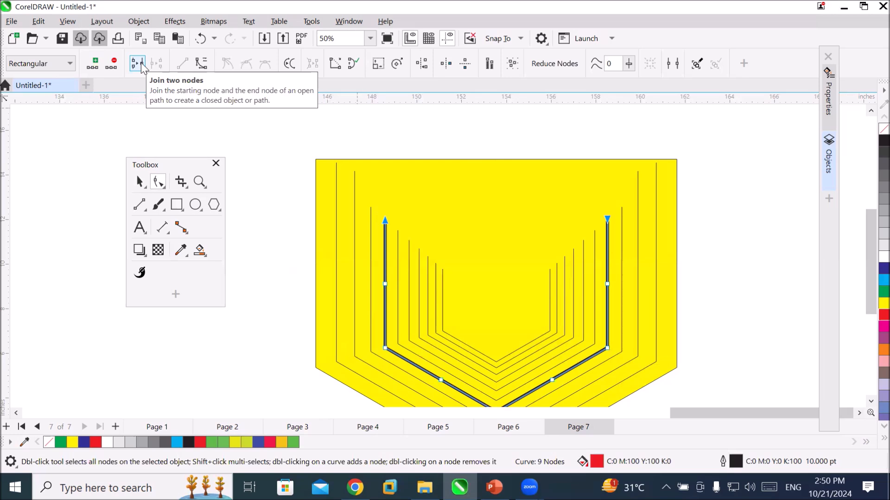
Add a node to the thick fifth outline just below its upper-left end node.
scroll(355, 194, "up", 2)
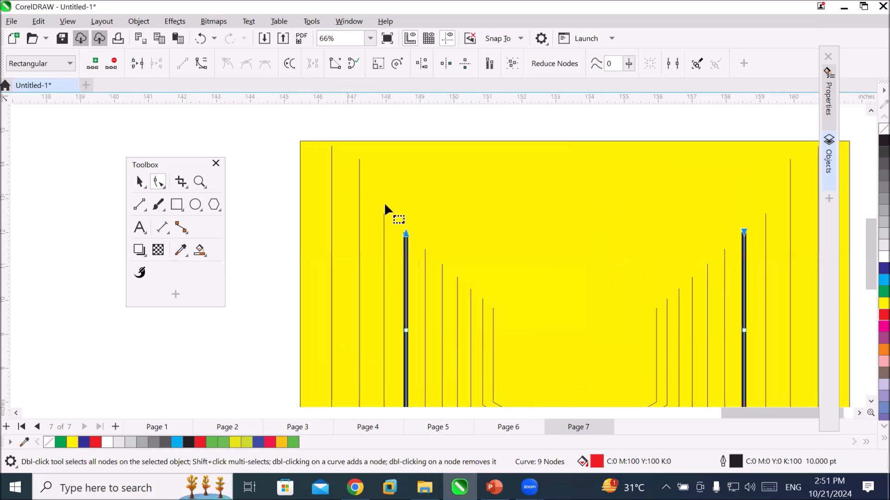
scroll(427, 270, "up", 4)
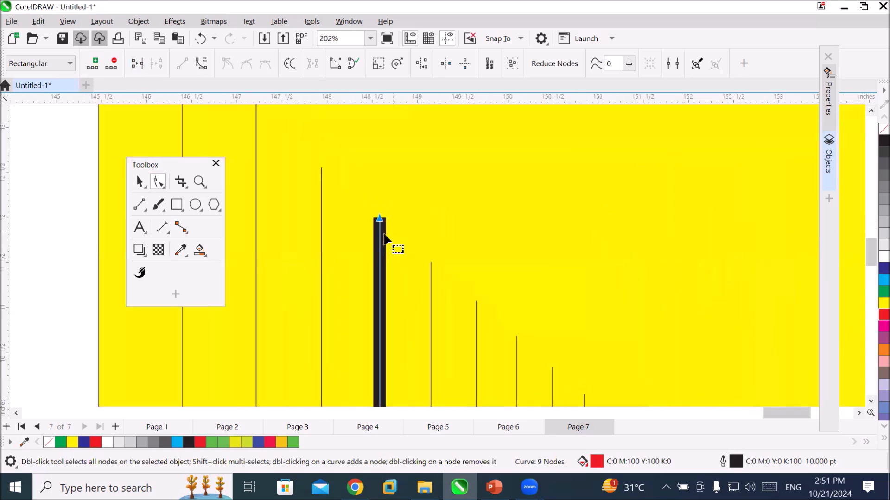
scroll(378, 233, "up", 4)
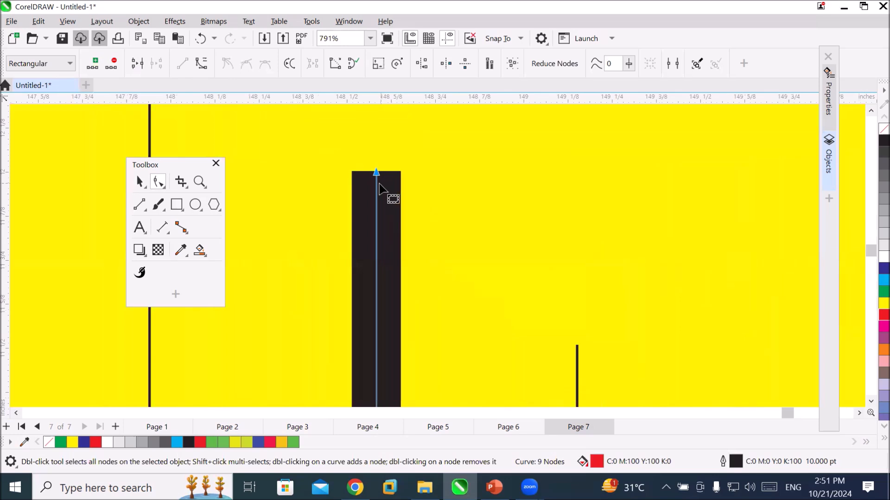
double_click(376, 182)
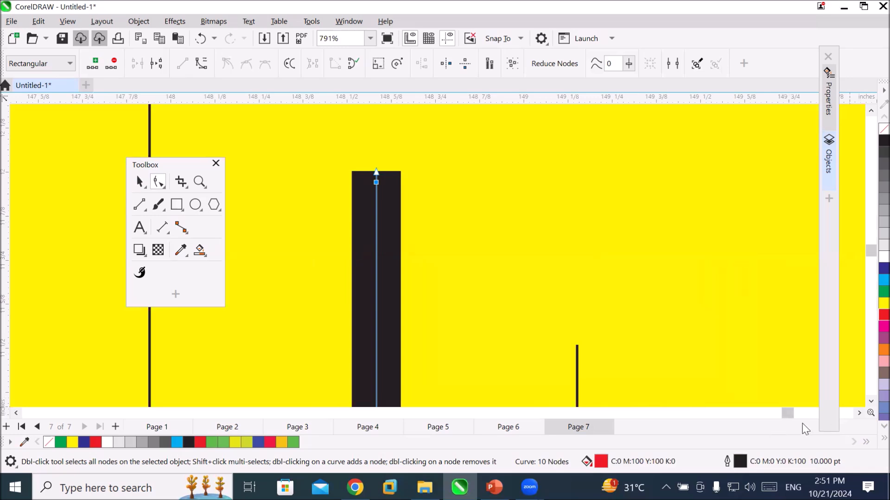
Add a node to the fifth outline just below its upper-right end node.
left_click(858, 413)
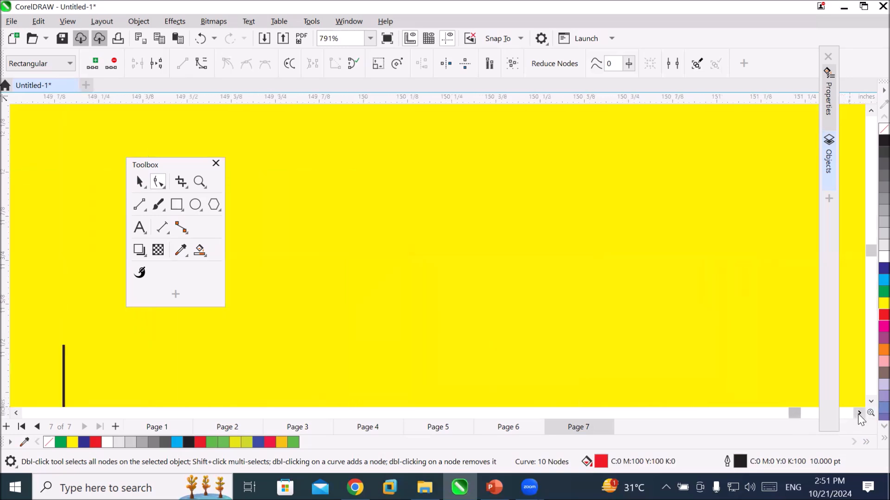
left_click_drag(857, 413, 858, 410)
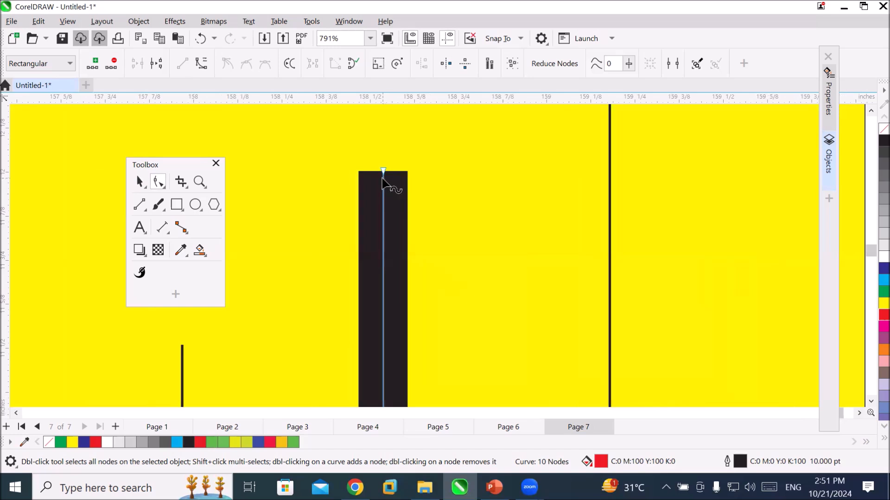
double_click(383, 179)
Select the upper-right and upper-left end nodes of the fifth outline together for joining.
left_click(383, 174)
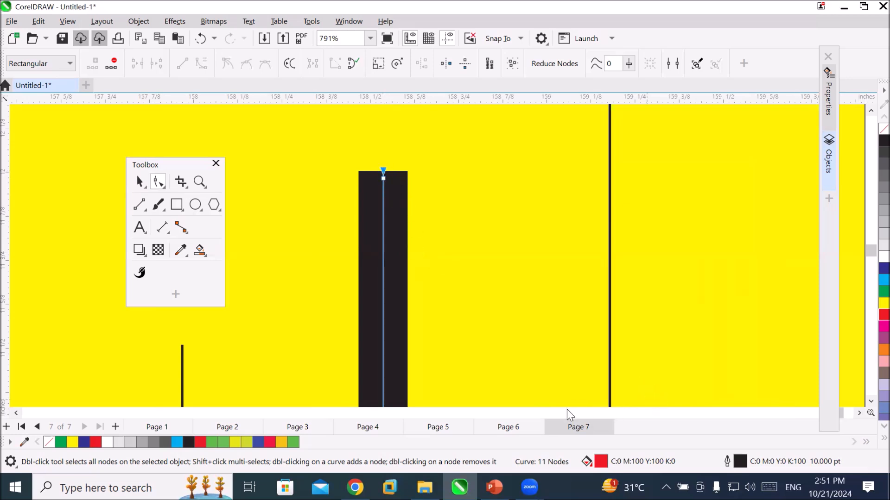
scroll(257, 297, "down", 5)
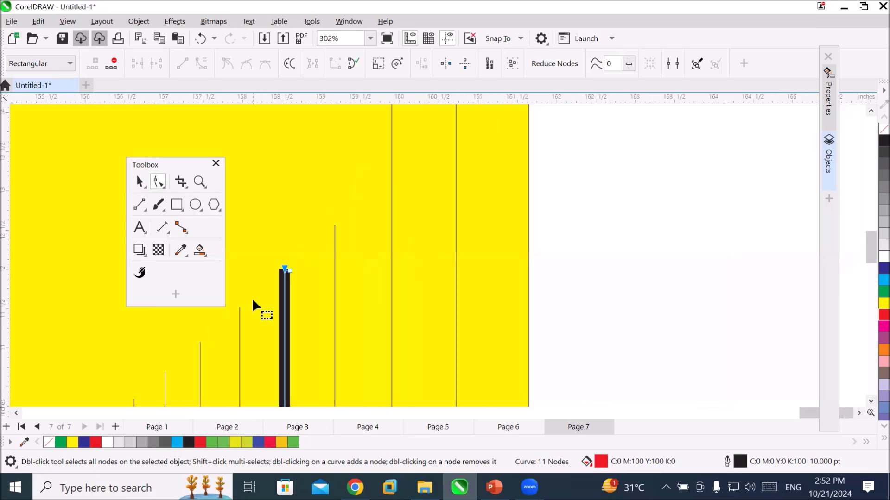
scroll(252, 296, "down", 3)
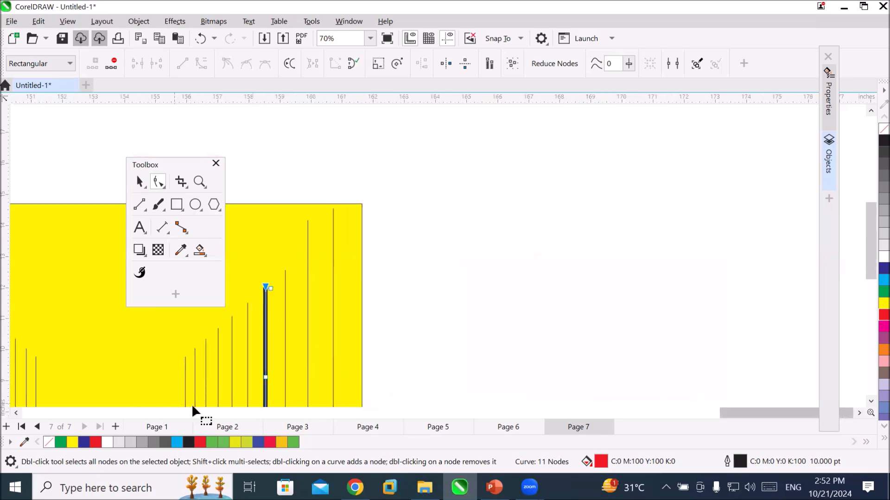
left_click(240, 413)
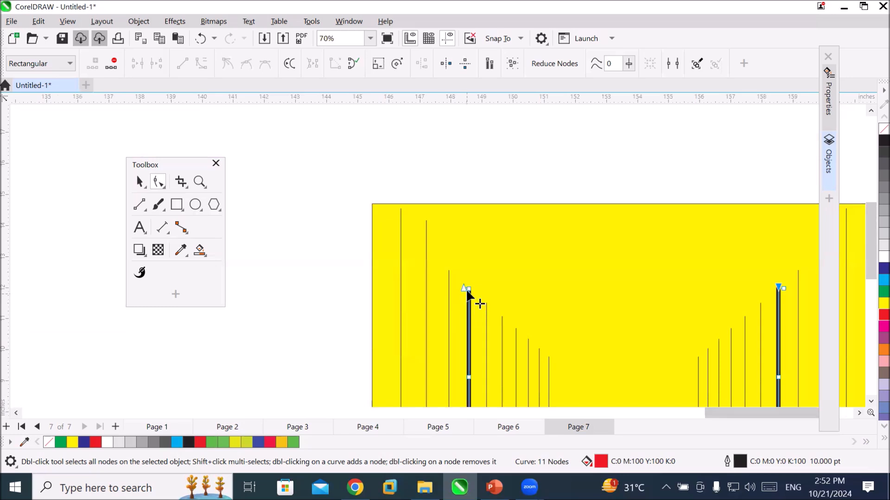
scroll(477, 287, "up", 4)
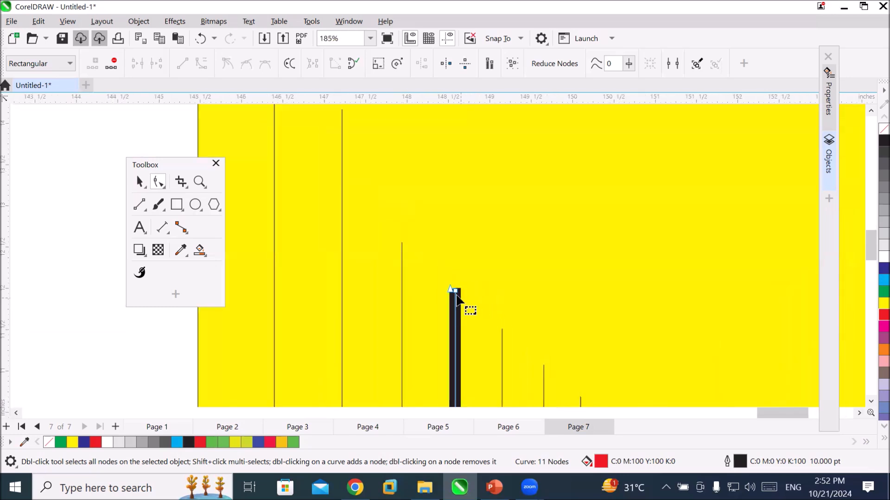
left_click(450, 289)
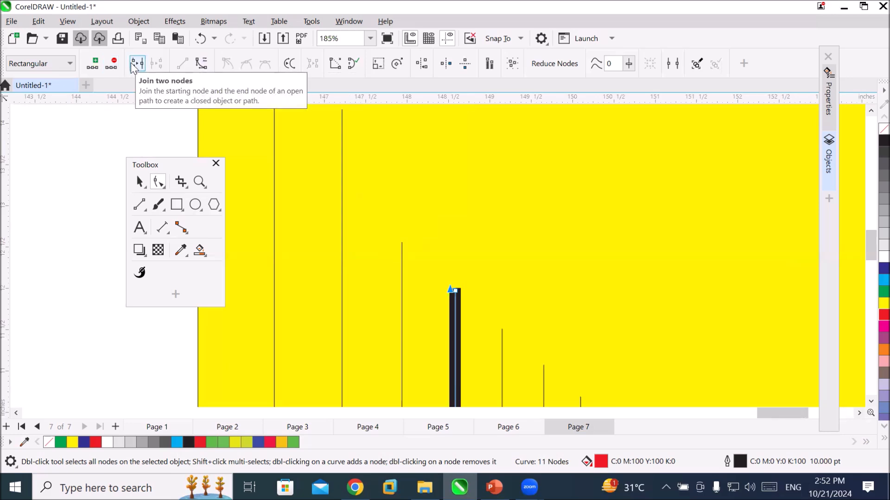
Move the fifth outline's upper-left end node about 0.5 inch inward to form a short horizontal segment from the added node.
scroll(500, 239, "down", 2)
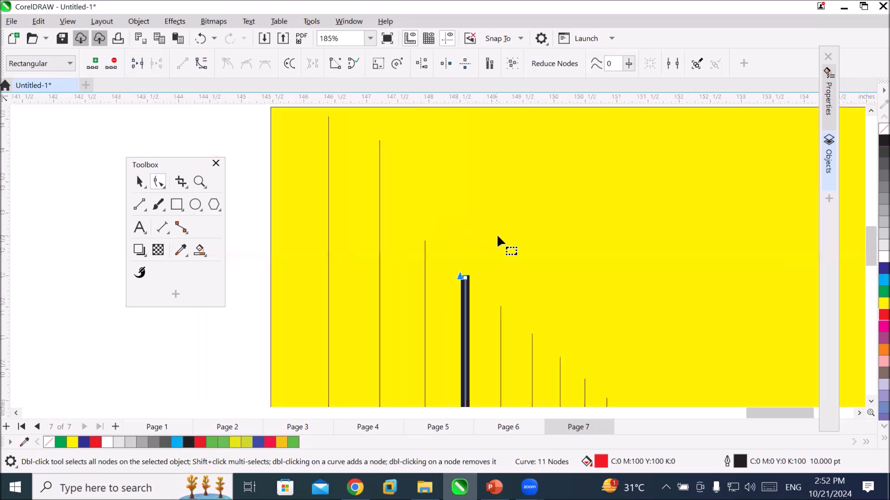
scroll(495, 295, "up", 5)
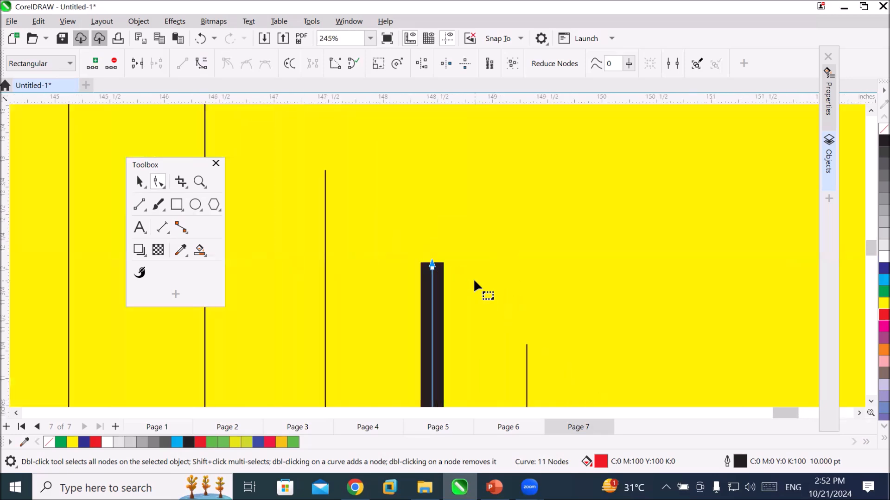
scroll(427, 251, "up", 5)
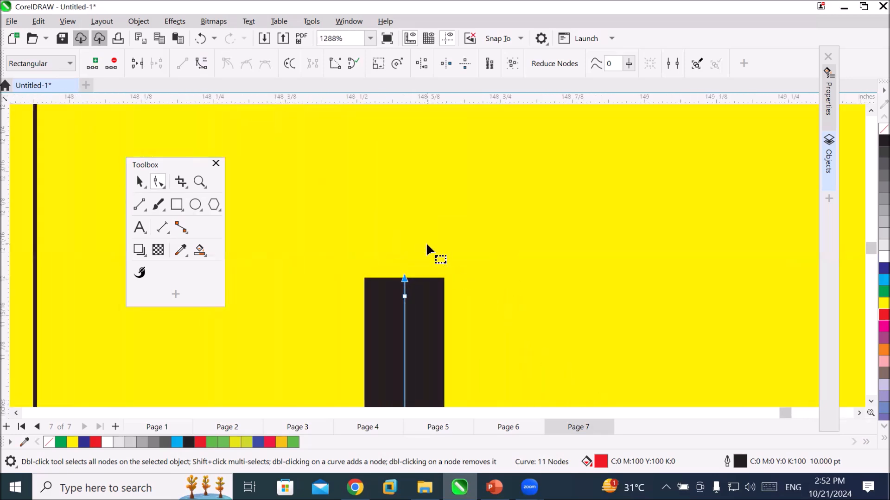
left_click(398, 292)
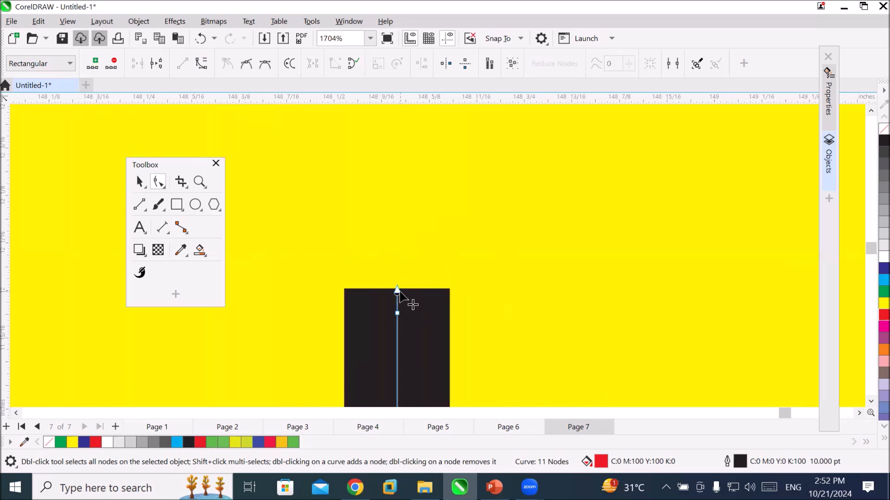
left_click_drag(399, 293, 754, 320)
scroll(755, 332, "down", 3)
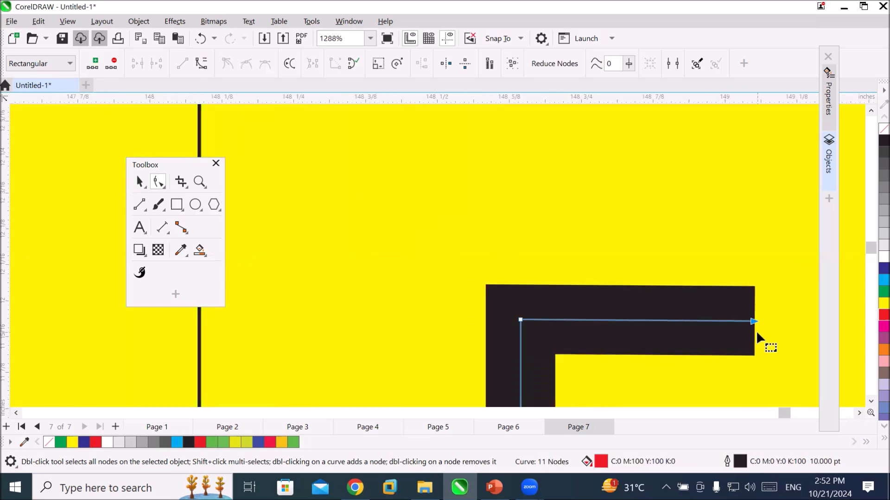
scroll(756, 331, "down", 1)
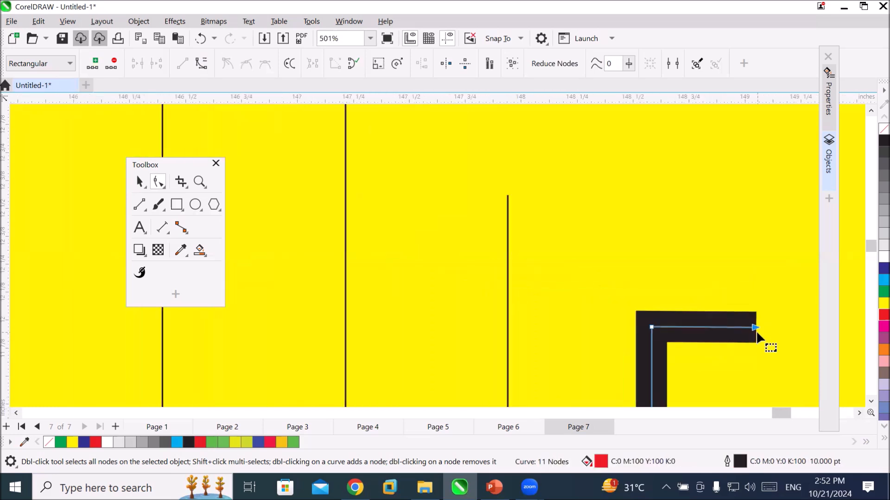
Extend the short horizontal segment's end node across to the upper-right end node, closing the fifth outline.
left_click(858, 413)
left_click(858, 413)
scroll(669, 346, "down", 2)
scroll(669, 346, "down", 1)
left_click(859, 413)
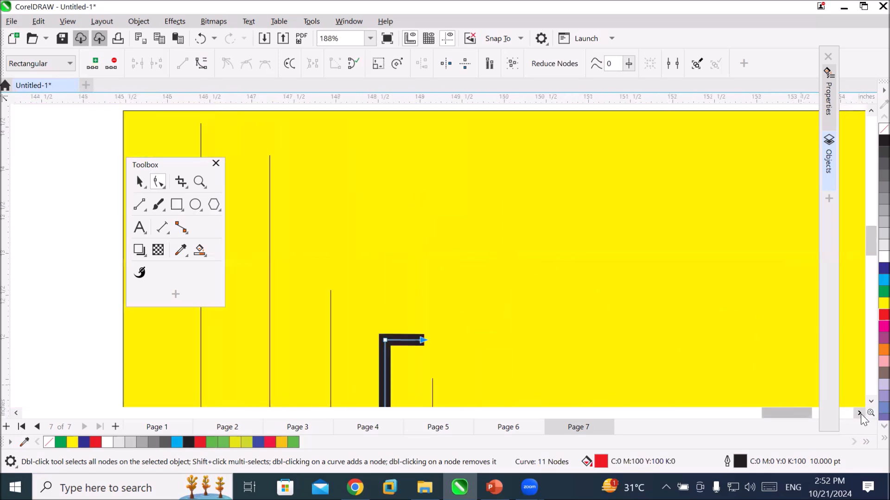
left_click(858, 412)
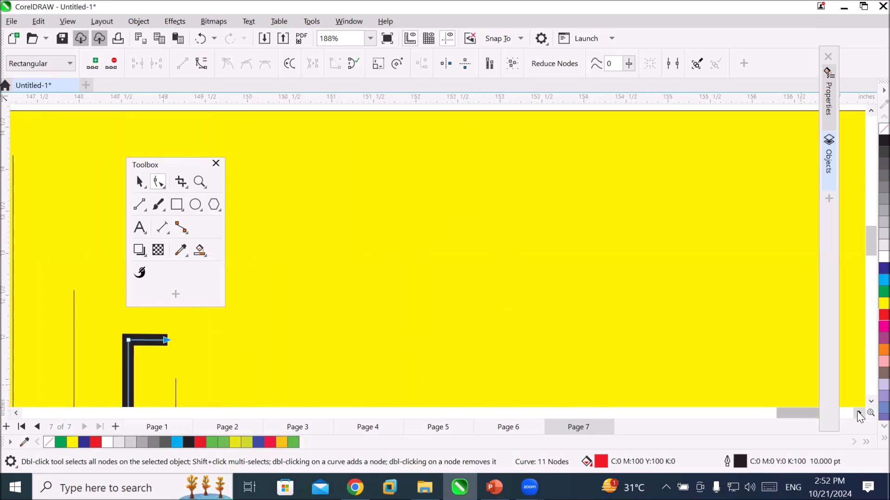
scroll(610, 315, "down", 2)
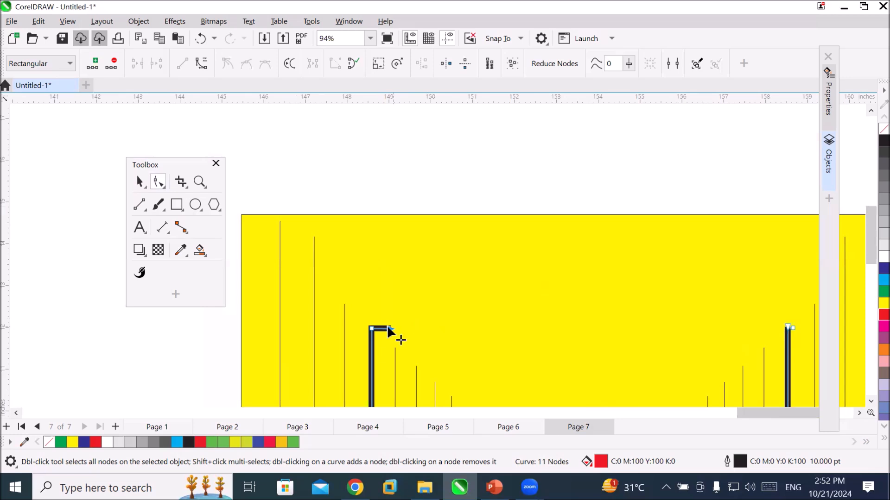
left_click_drag(388, 327, 785, 327)
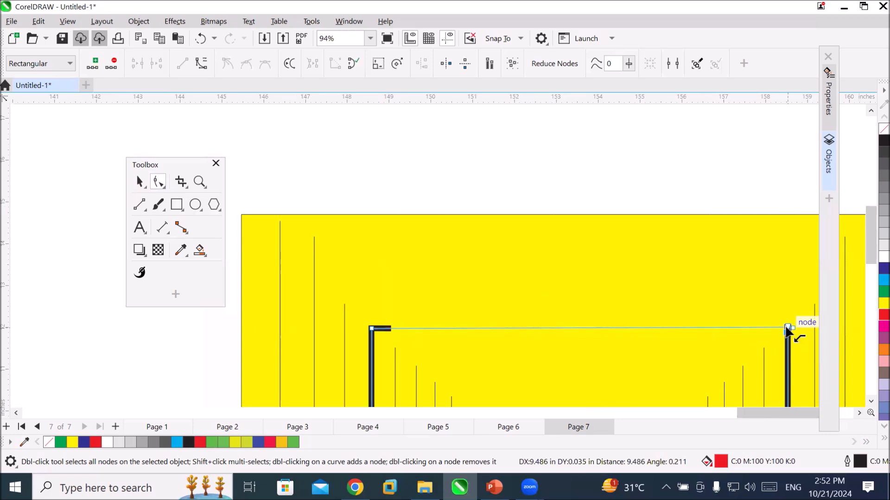
mouse_move(787, 329)
left_mouse_down()
mouse_move(721, 304)
mouse_move(787, 327)
left_mouse_up()
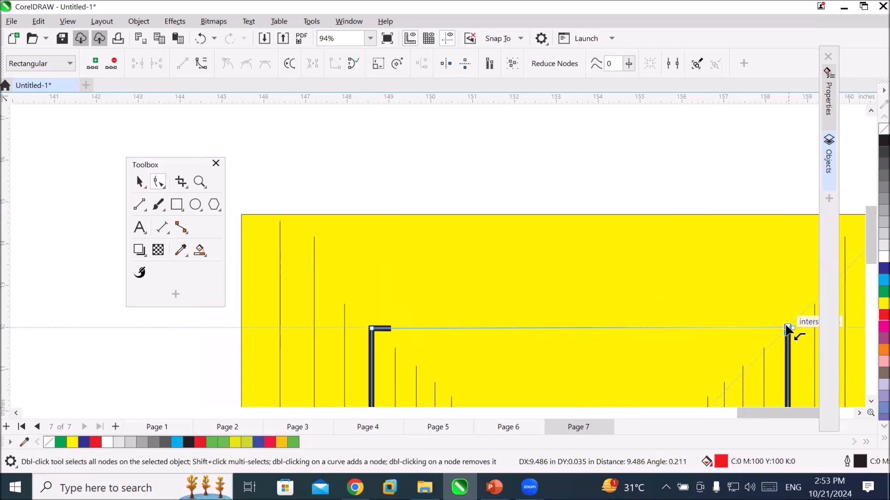
left_click_drag(787, 327, 787, 328)
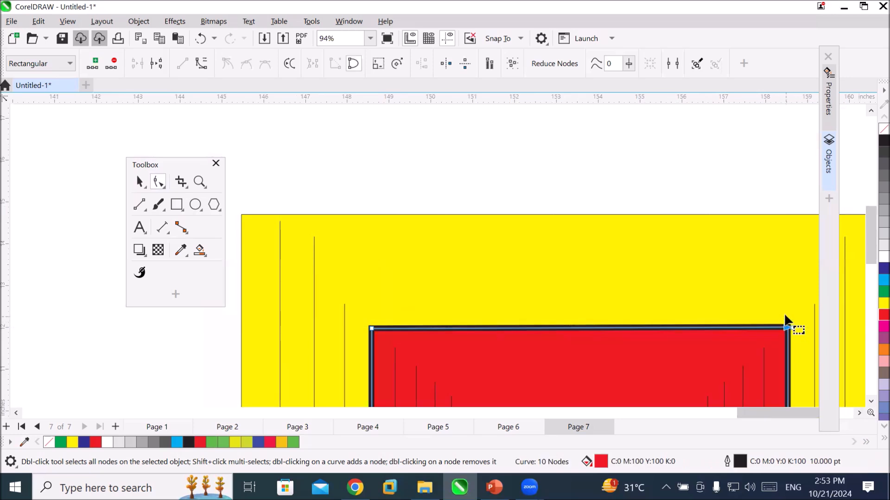
Remove the red fill from the closed fifth outline and deselect its node.
scroll(746, 301, "down", 1)
scroll(746, 293, "down", 3)
scroll(809, 378, "down", 3)
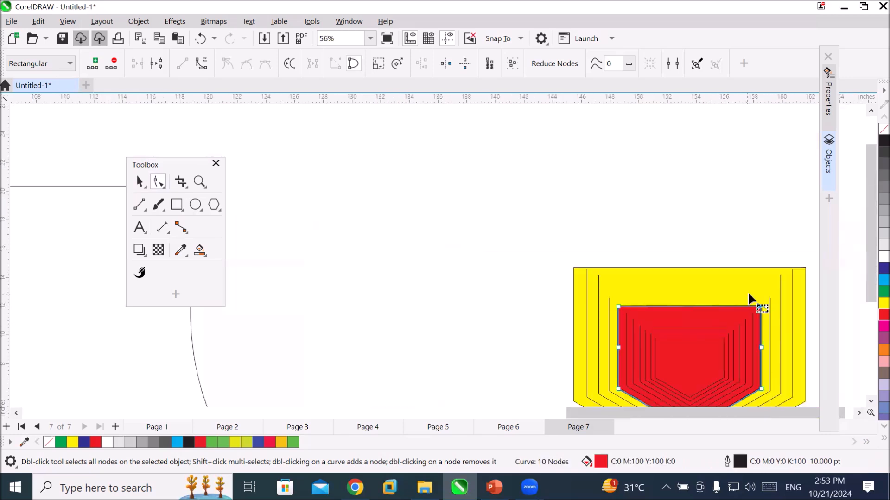
left_click(859, 413)
left_click(859, 413)
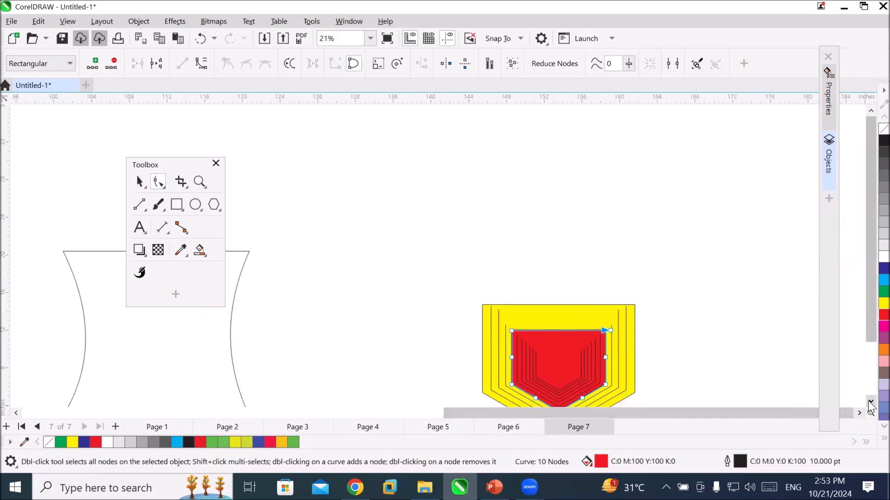
left_click(871, 402)
left_click(871, 402)
scroll(610, 292, "up", 2)
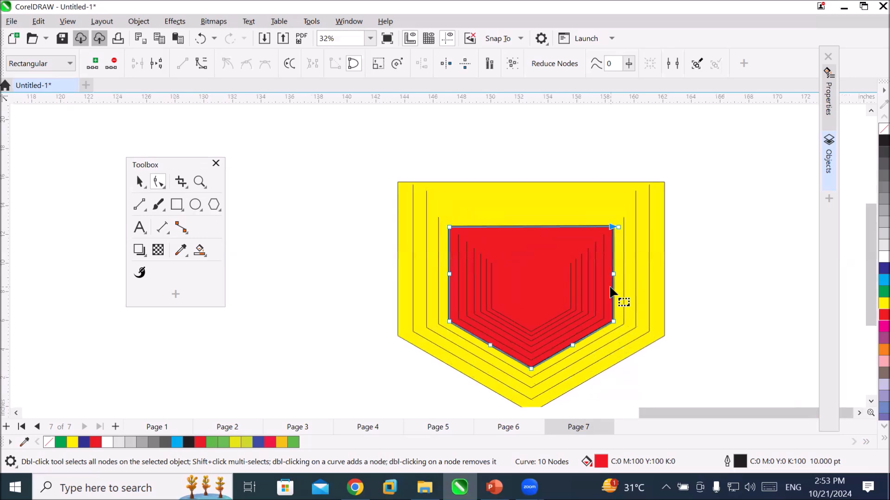
scroll(610, 292, "up", 3)
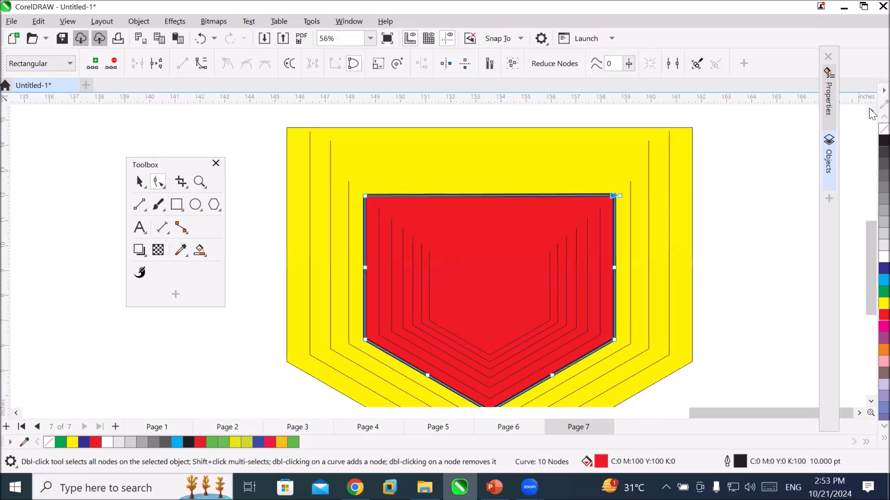
left_click(883, 129)
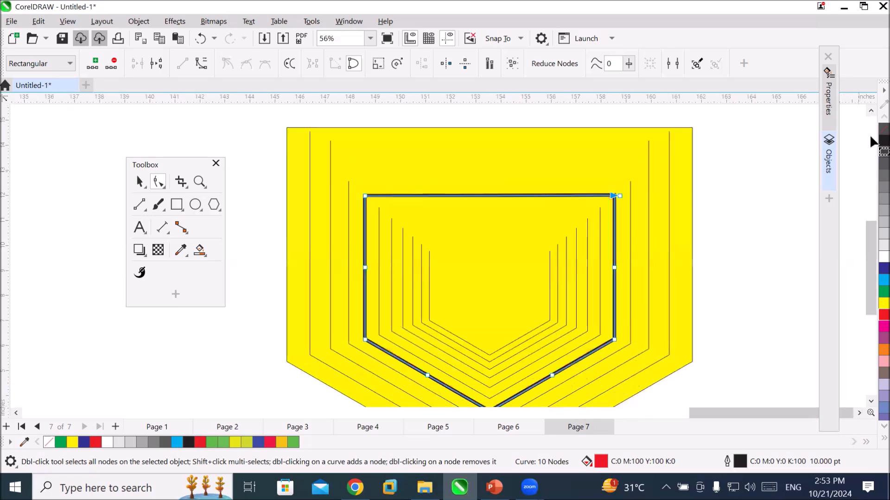
left_click(765, 310)
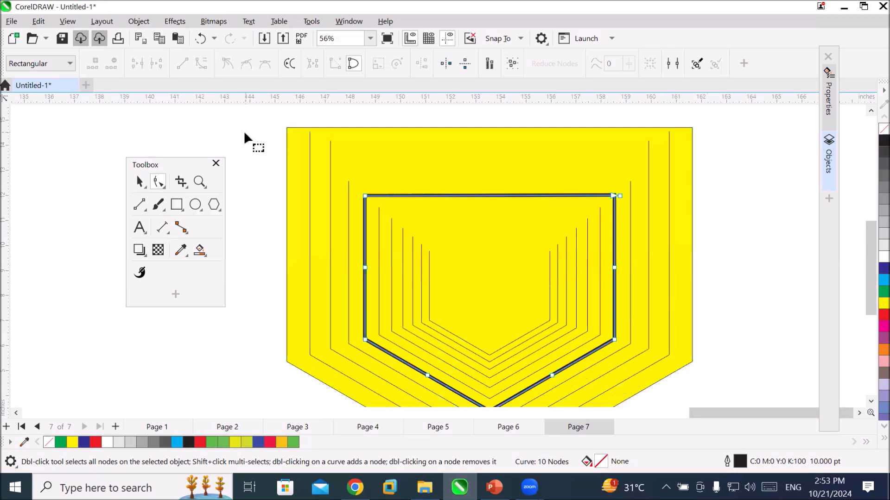
Join the two upper end nodes of the second outline, counted inward from the outermost one, into one node.
left_click(309, 133)
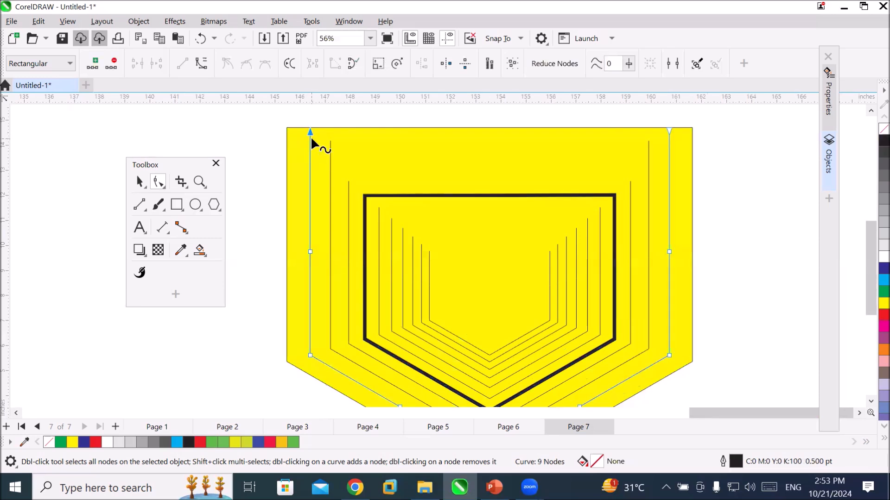
left_click(668, 130)
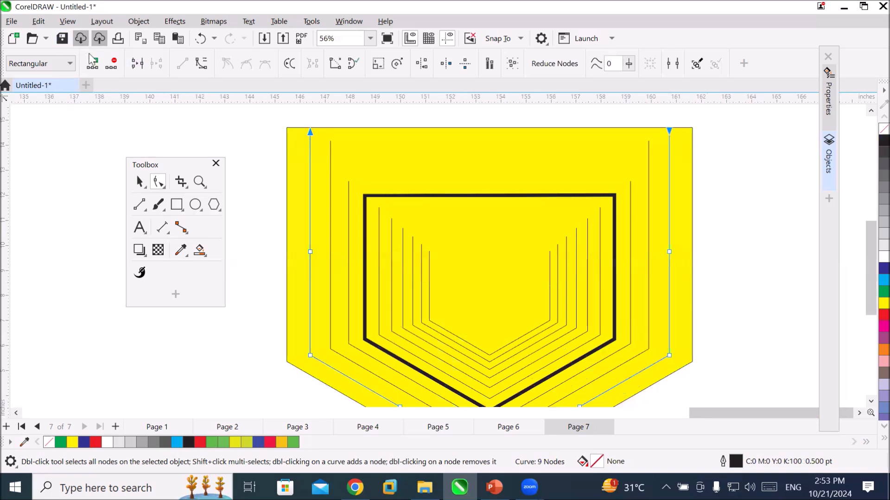
left_click(136, 64)
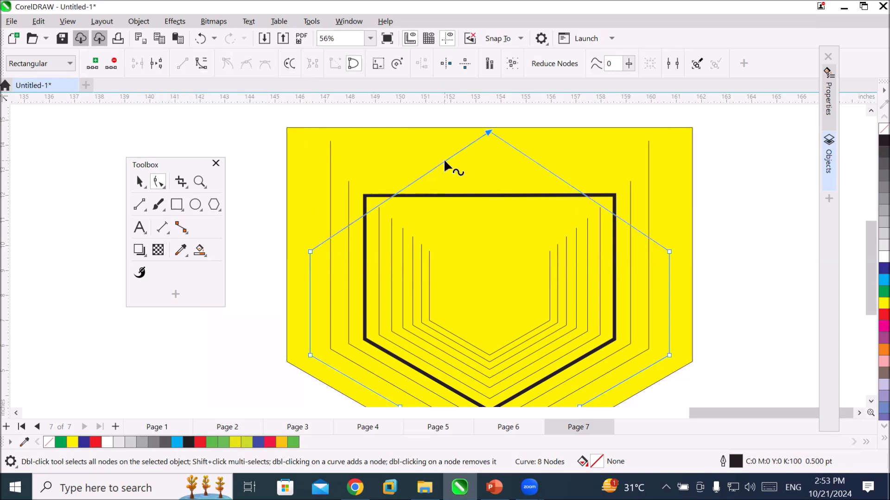
Try a cyan fill on the joined second outline and clear the fill.
left_click(868, 279)
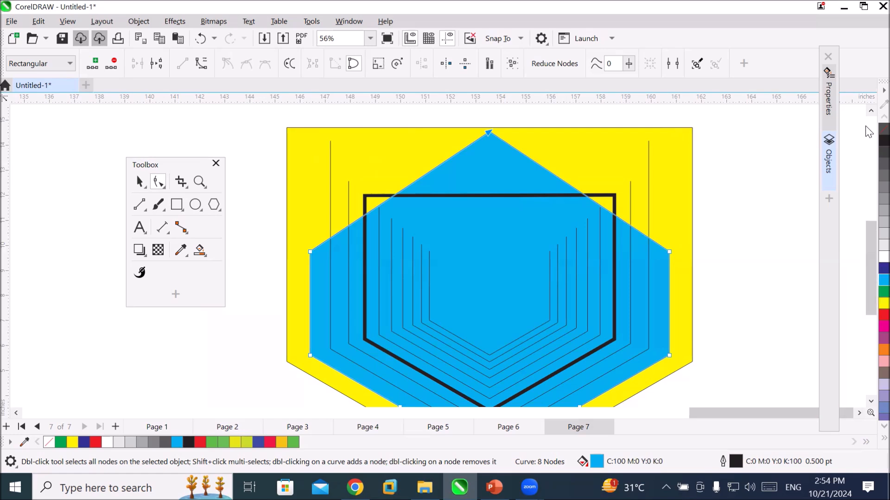
left_click(883, 129)
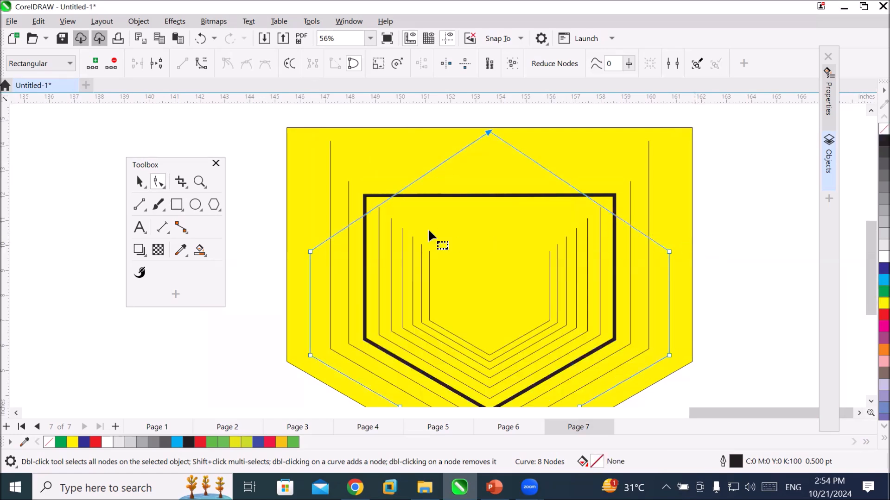
left_click(330, 141)
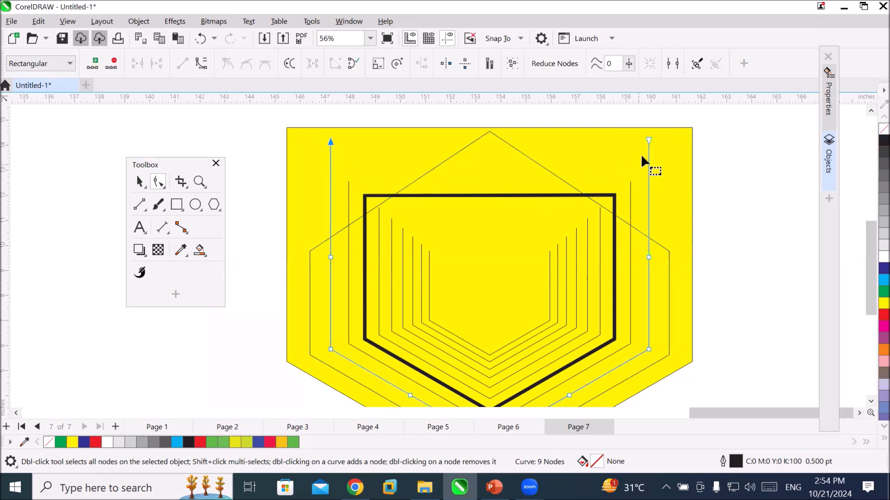
left_click(648, 141)
Add a blank page after Page 7 and fit the page in the view.
left_click(115, 426)
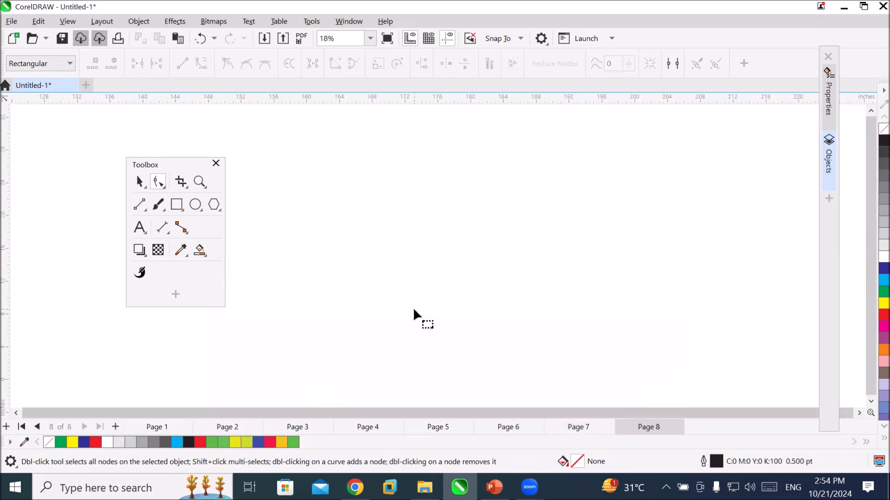
left_click(198, 181)
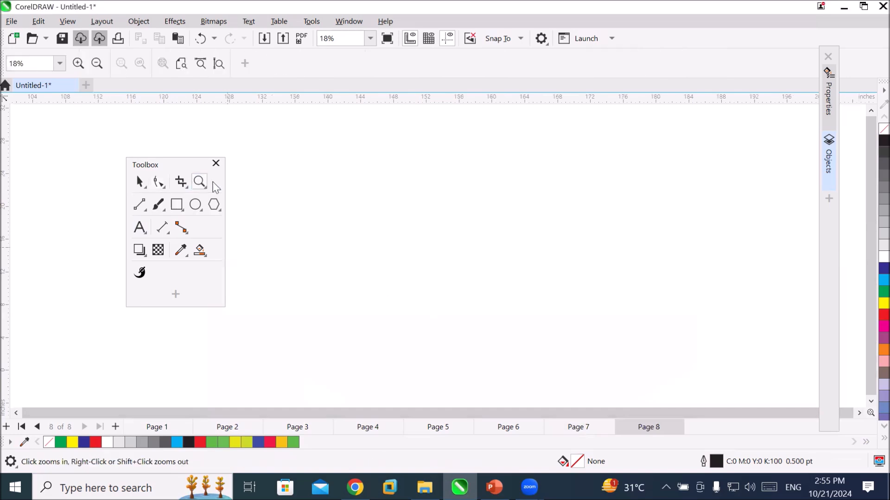
left_click(218, 63)
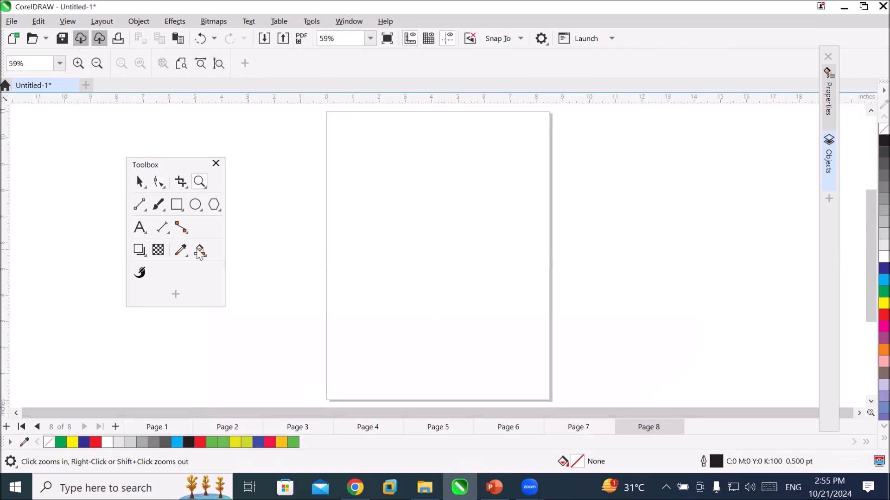
Draw a right triangle about 7.9 by 6.4 inches across the upper part of Page 8 using Common Shapes.
left_click(214, 208)
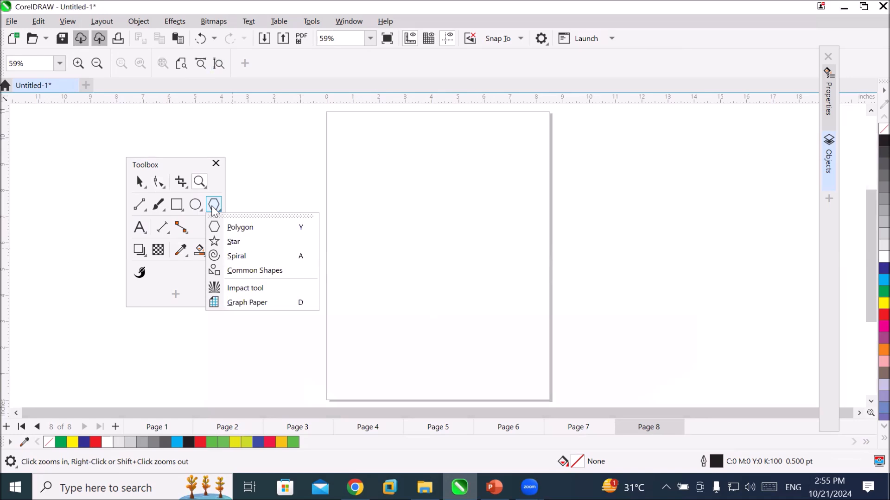
left_click(254, 271)
left_click(367, 65)
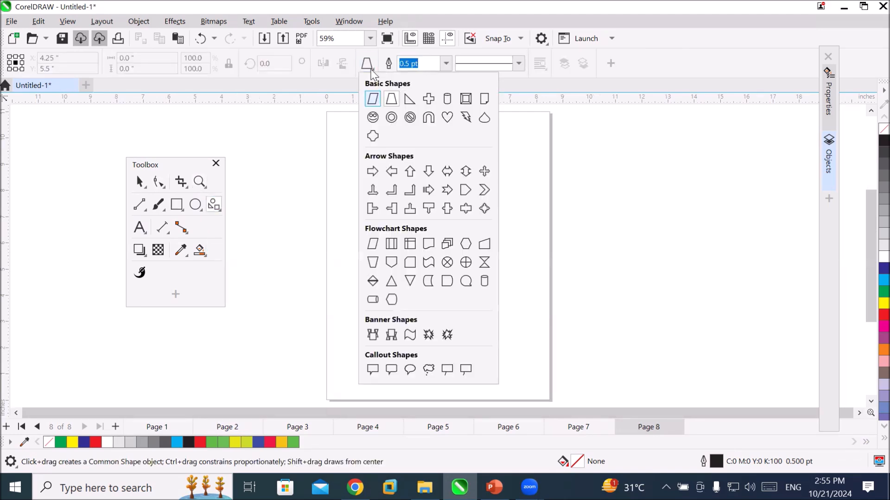
left_click(409, 99)
left_click_drag(334, 141, 394, 201)
left_click_drag(501, 277, 540, 308)
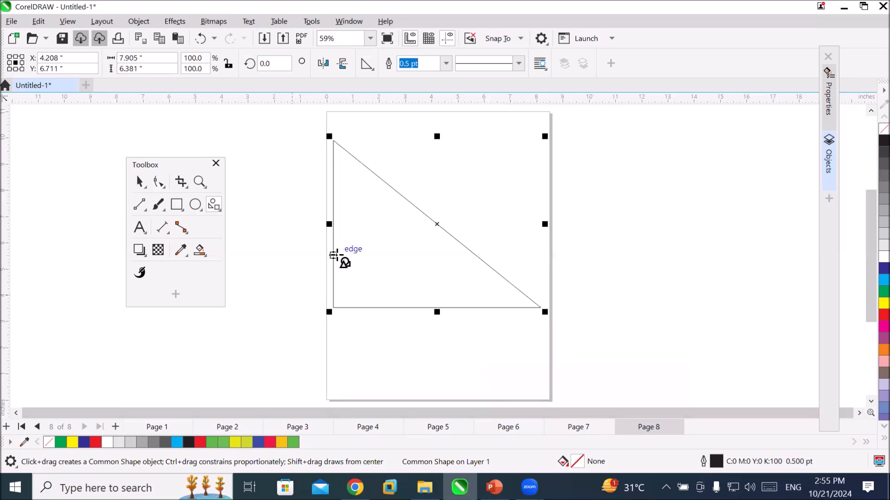
Convert the triangle to curves and pull a new node from the middle of its hypotenuse inward toward the right-angle corner.
right_click(339, 256)
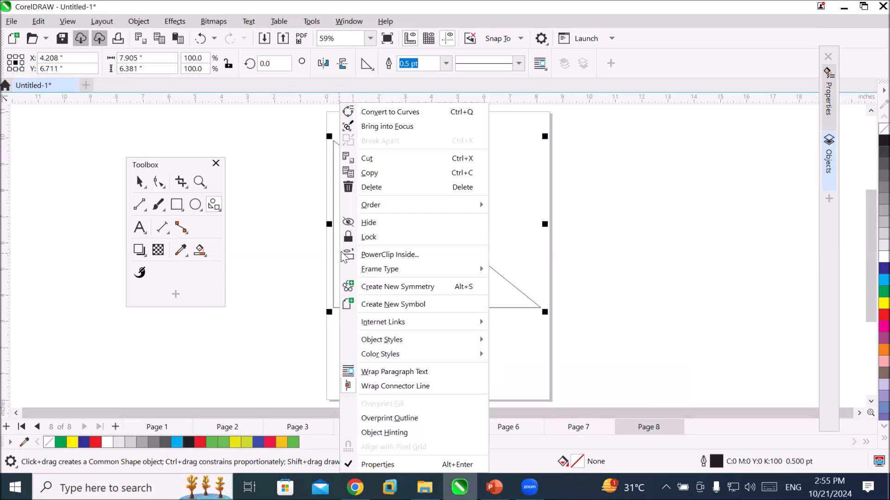
left_click(443, 112)
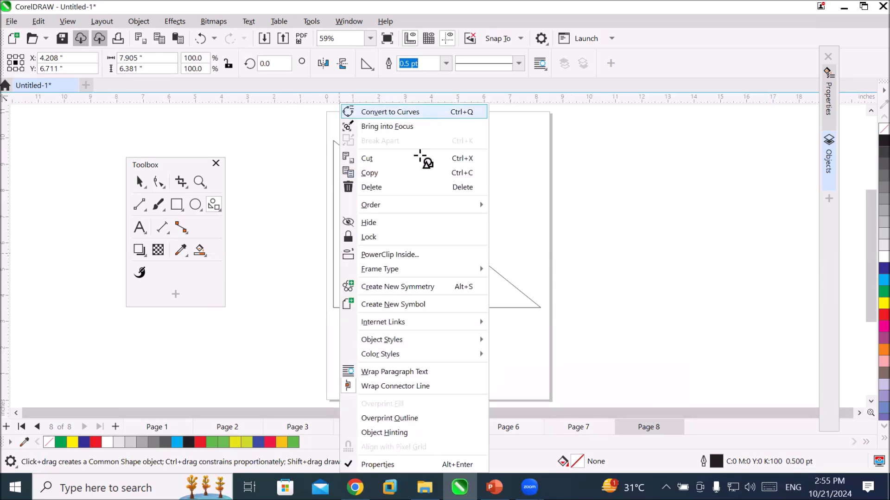
left_click(158, 181)
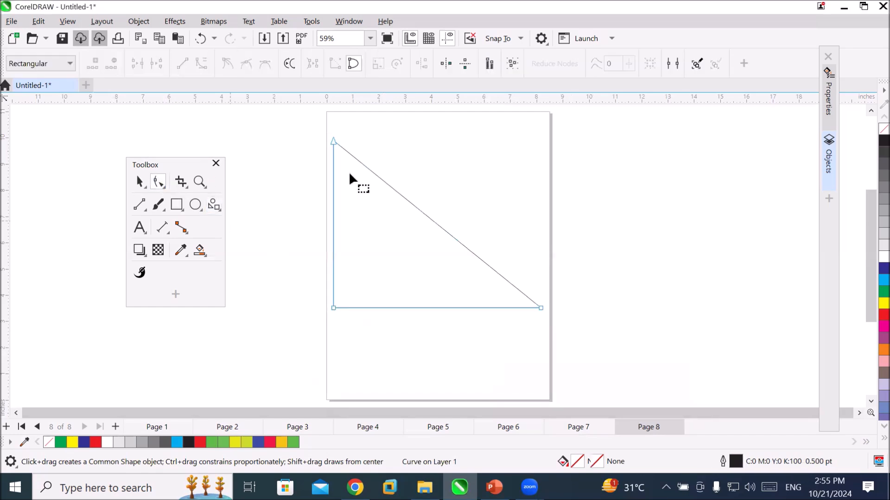
double_click(432, 220)
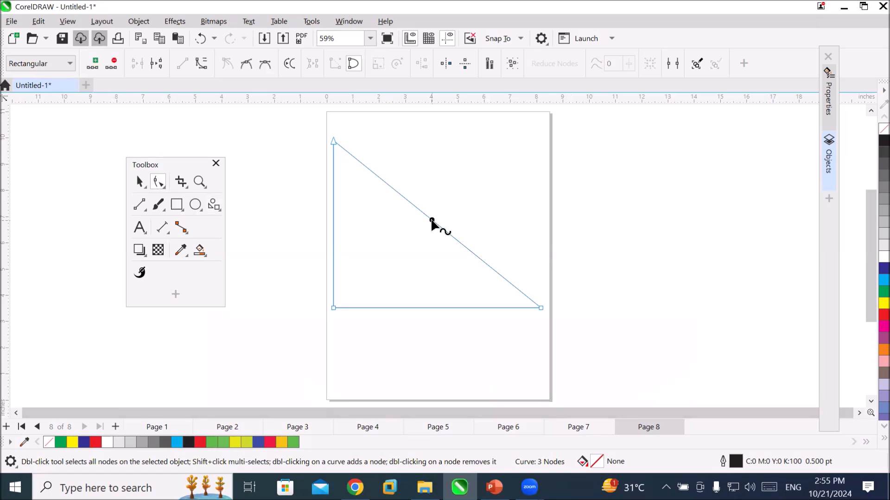
left_click_drag(431, 221, 361, 281)
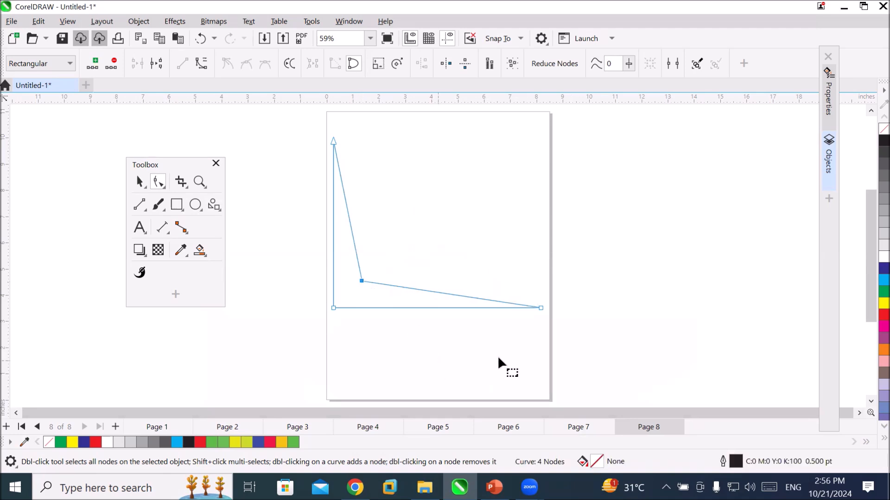
Fill the four-node shape with blue and pull a new node outward from each of its two slanted edges.
left_click(884, 269)
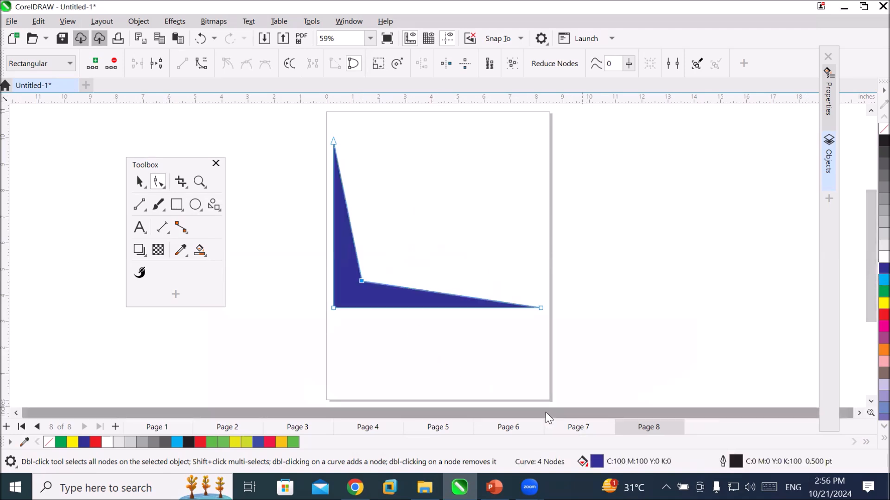
left_click(556, 376)
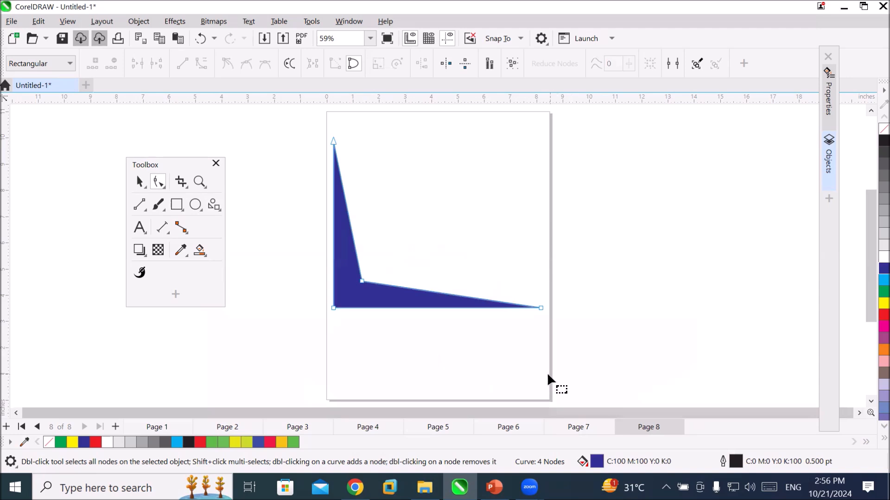
double_click(449, 300)
left_click_drag(452, 301, 463, 230)
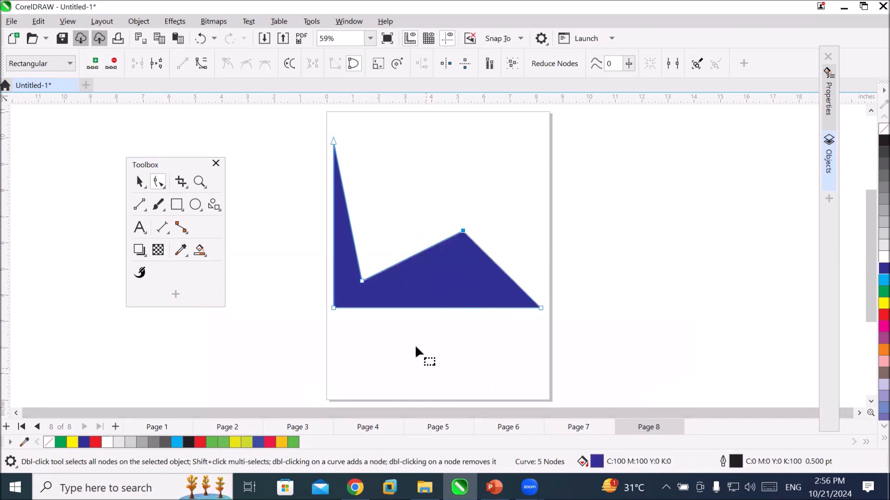
double_click(351, 214)
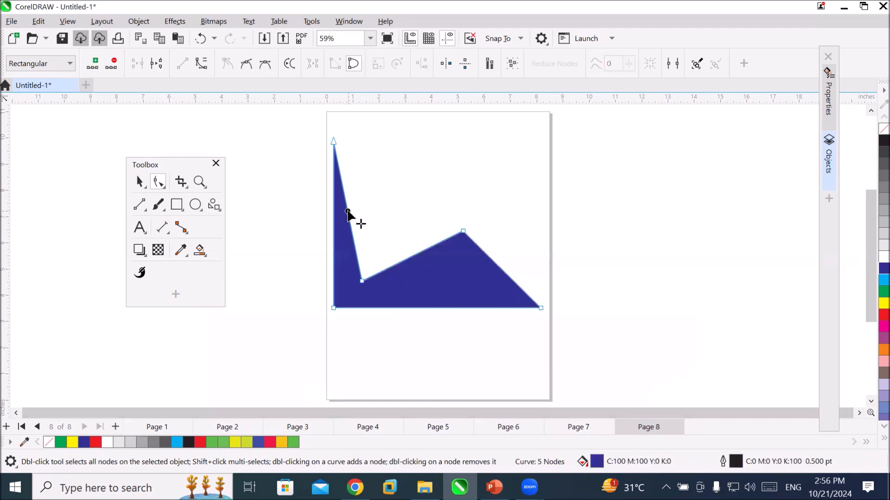
left_click_drag(351, 214, 402, 190)
left_click(619, 338)
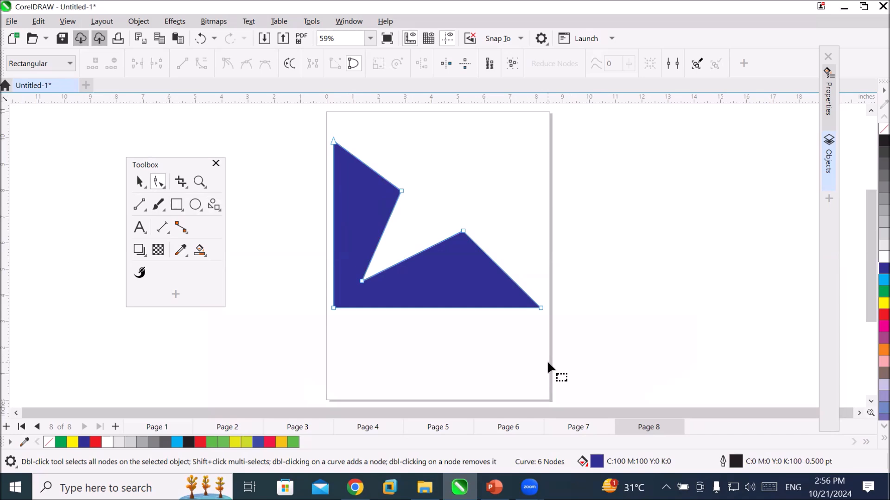
Delete the blue six-node shape from Page 8.
left_click(139, 182)
left_click(349, 262)
key("Delete")
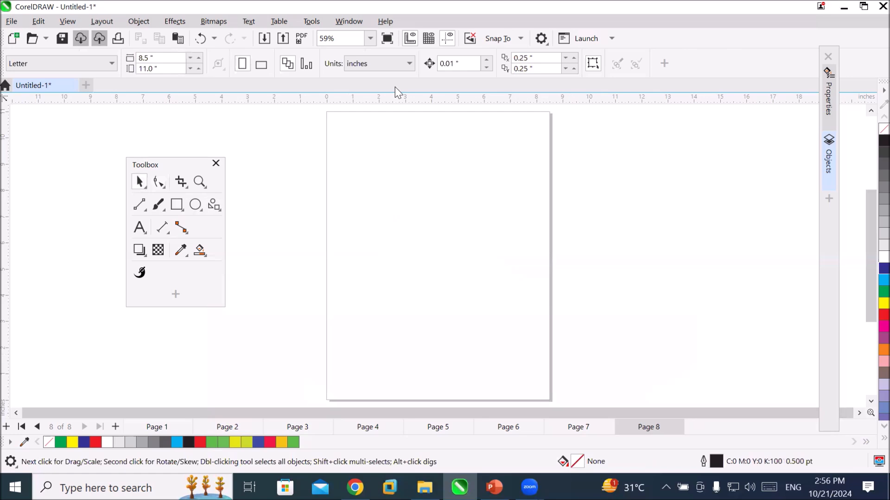
Draw a cross from the basic Common Shapes, about 6.6 by 6.7 inches, on the upper part of Page 8.
left_click(213, 204)
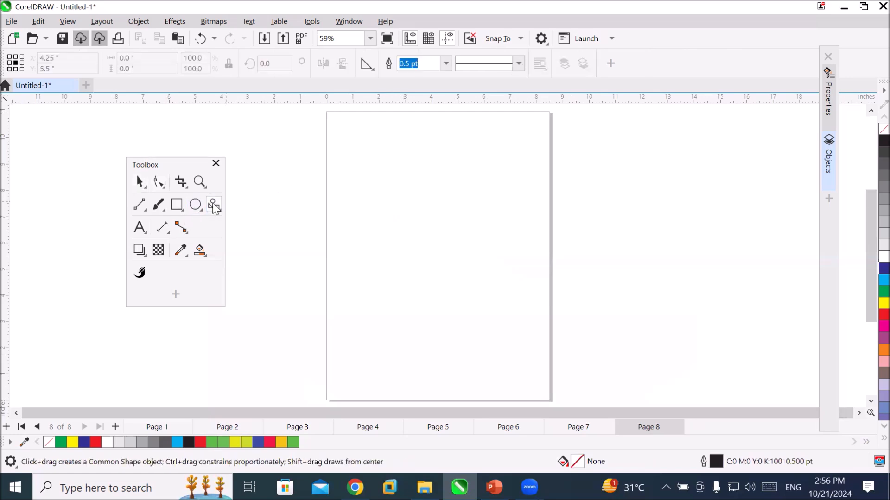
left_click(367, 64)
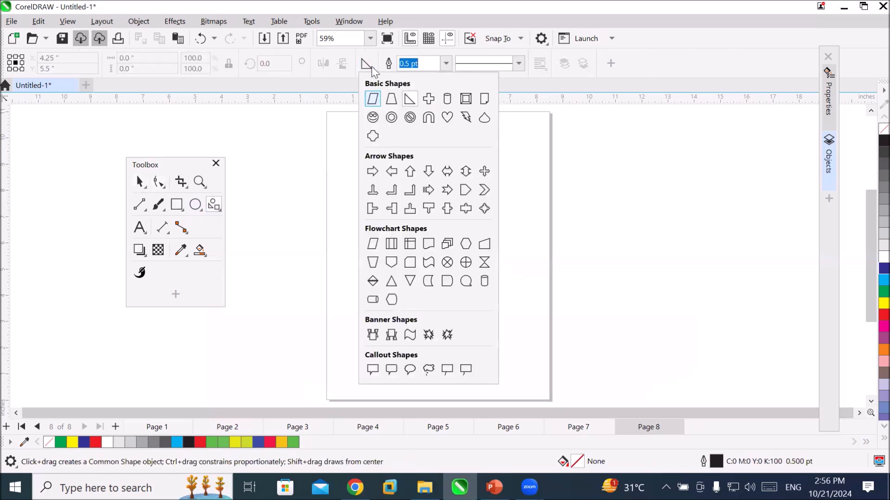
left_click(427, 100)
left_click_drag(347, 139, 523, 318)
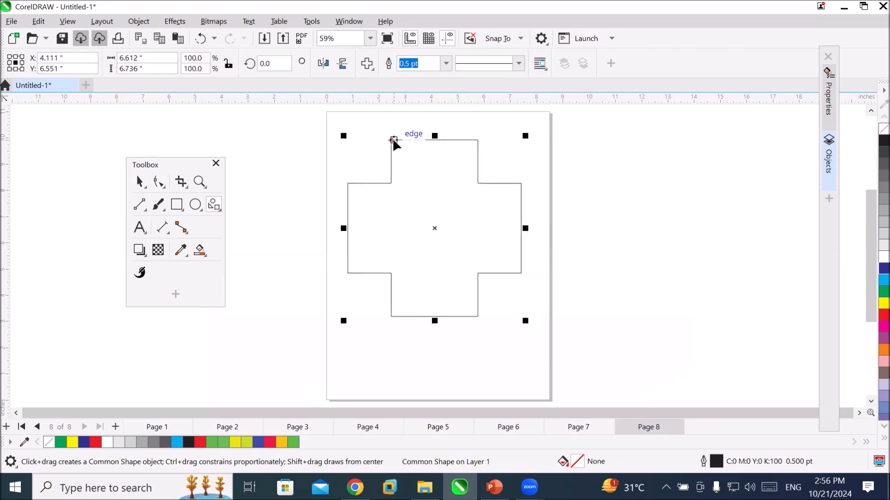
Try several arm thicknesses with the cross's shape handle, finishing with arms slightly under a third of its overall width.
left_click_drag(392, 141, 434, 149)
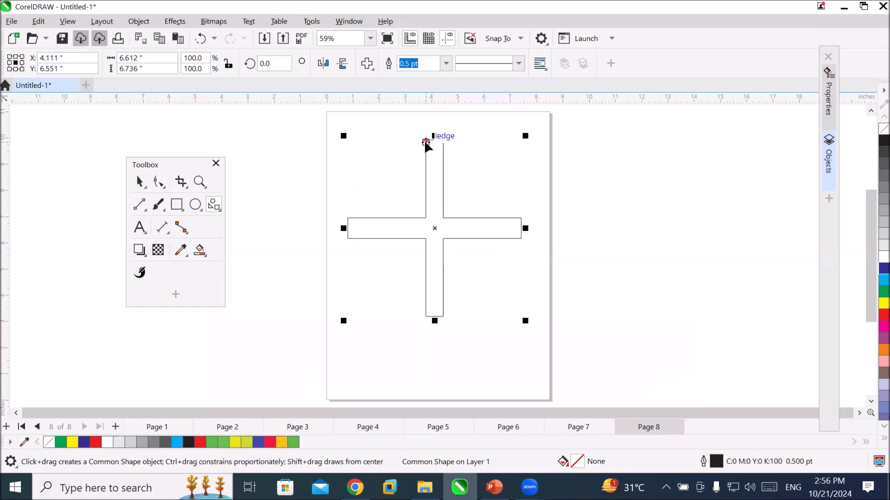
left_click_drag(425, 141, 324, 151)
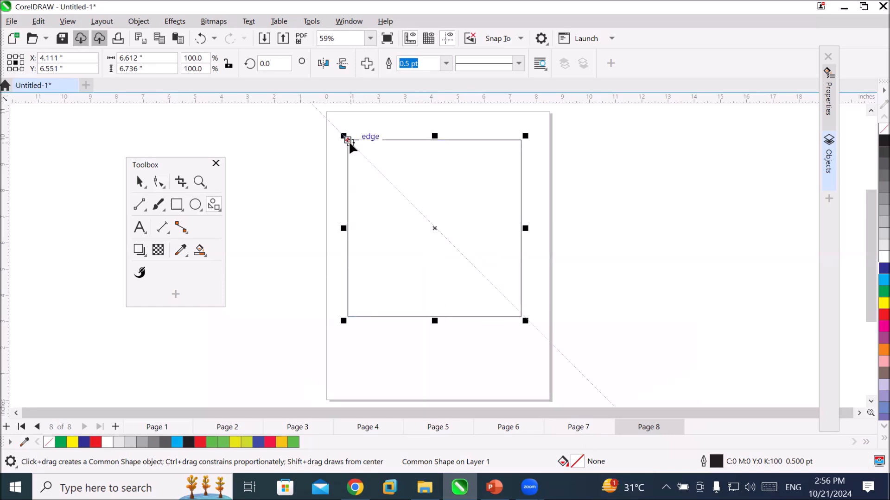
left_click_drag(362, 143, 379, 141)
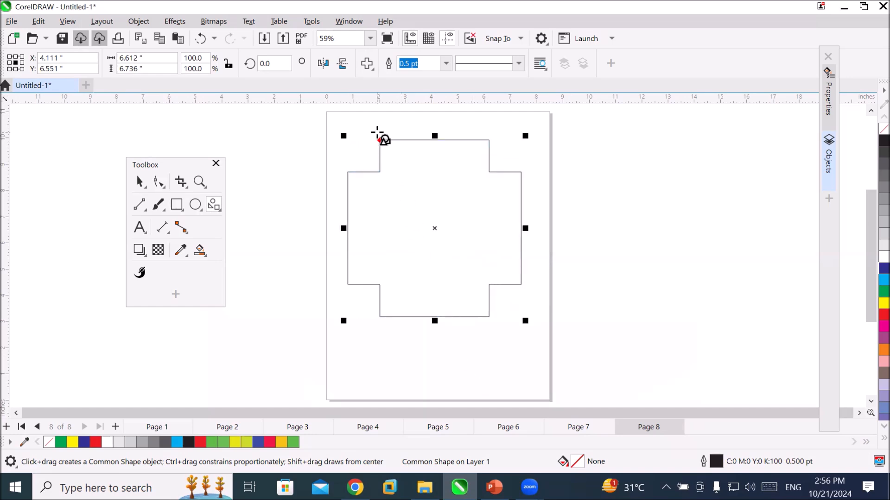
left_click_drag(379, 140, 409, 141)
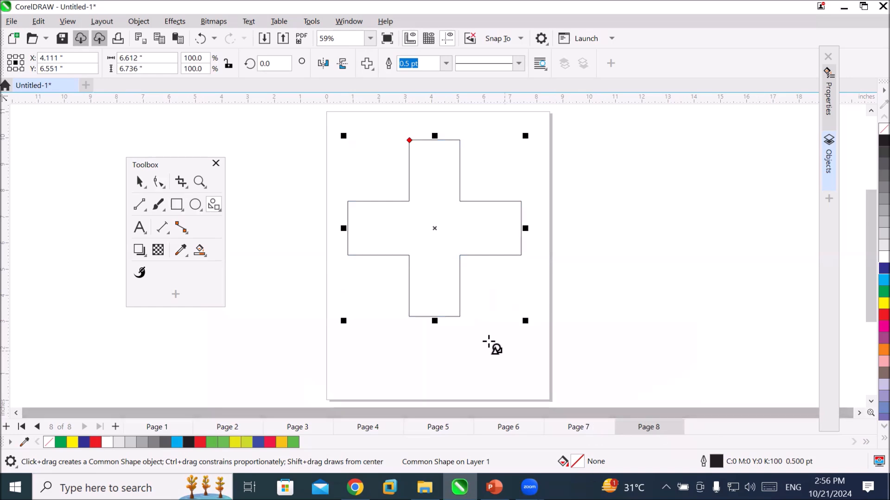
Scale the cross down to 27.6% and move it into the page's upper-left corner.
left_click_drag(525, 325, 399, 198)
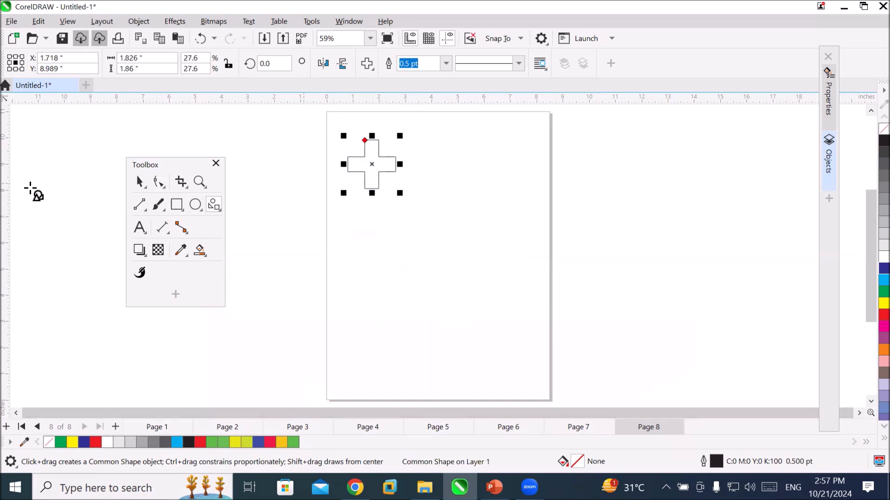
key("space")
left_click_drag(393, 163, 378, 145)
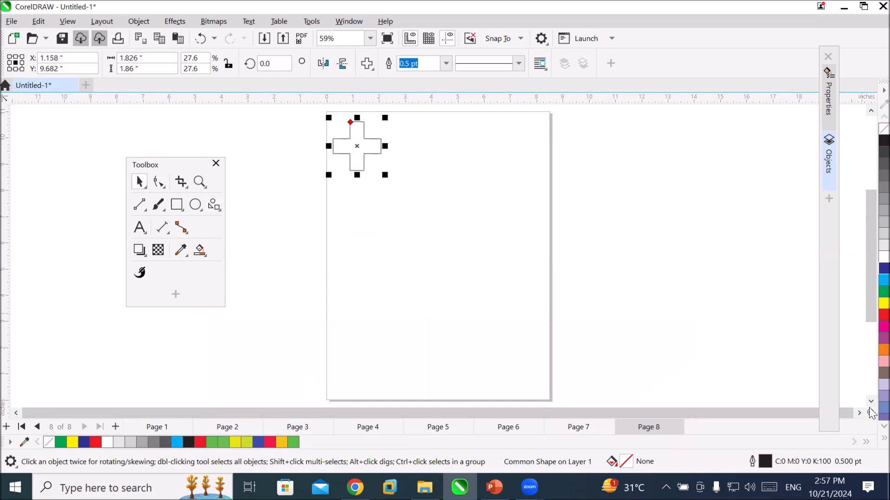
Fill the small cross with red and repeat mirrored copies of it sideways to form a touching row of four.
left_click(883, 315)
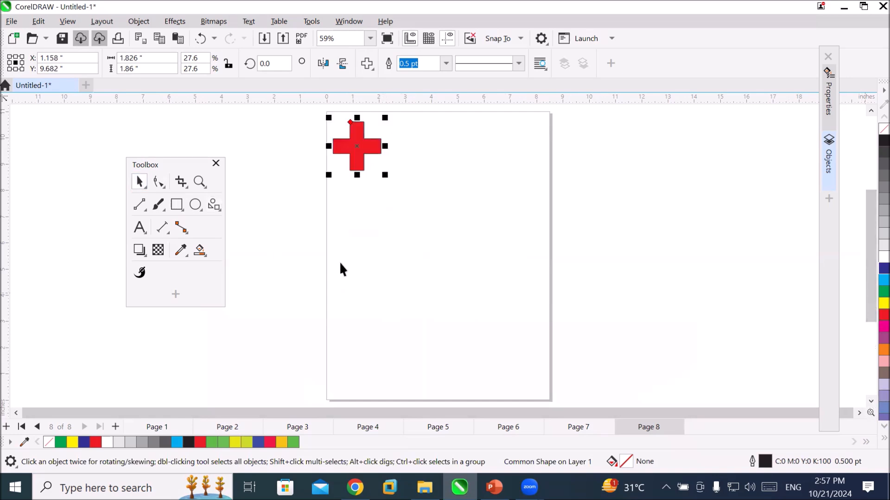
left_click_drag(330, 145, 425, 148)
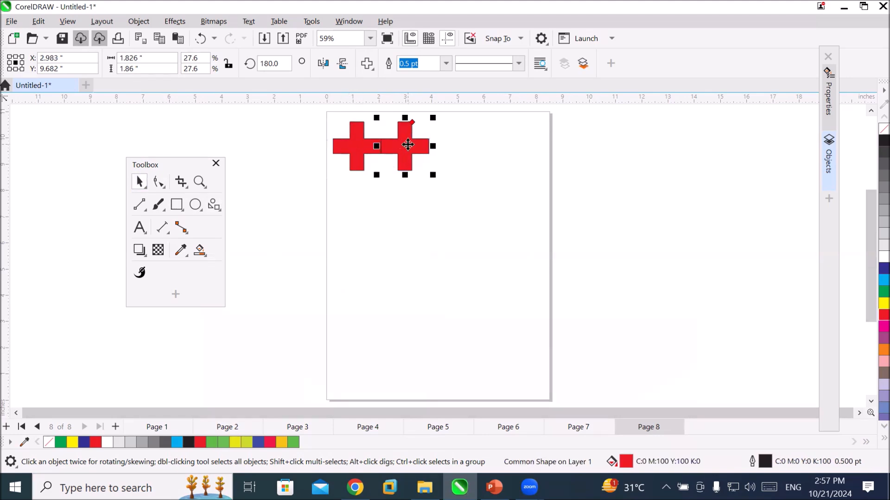
key("ctrl+r")
key("ctrl+r")
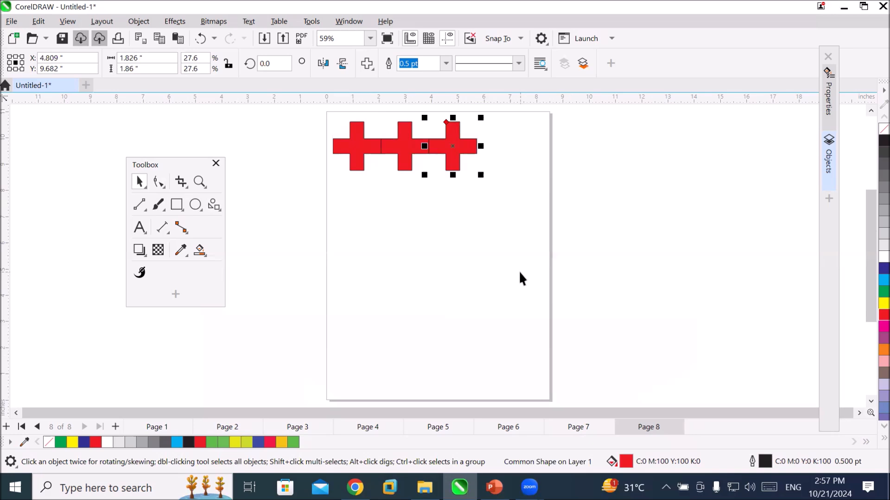
Duplicate the row of four crosses directly below itself, repeat the copy to make six touching rows, and deselect everything.
left_click_drag(305, 111, 639, 200)
left_click_drag(439, 141, 443, 179)
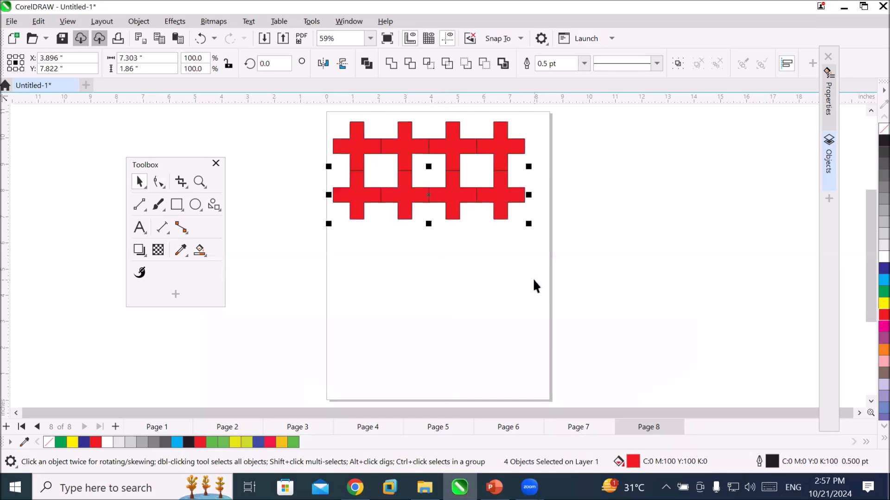
key("ctrl+r")
key("ctrl+r")
key("ctrl+r")
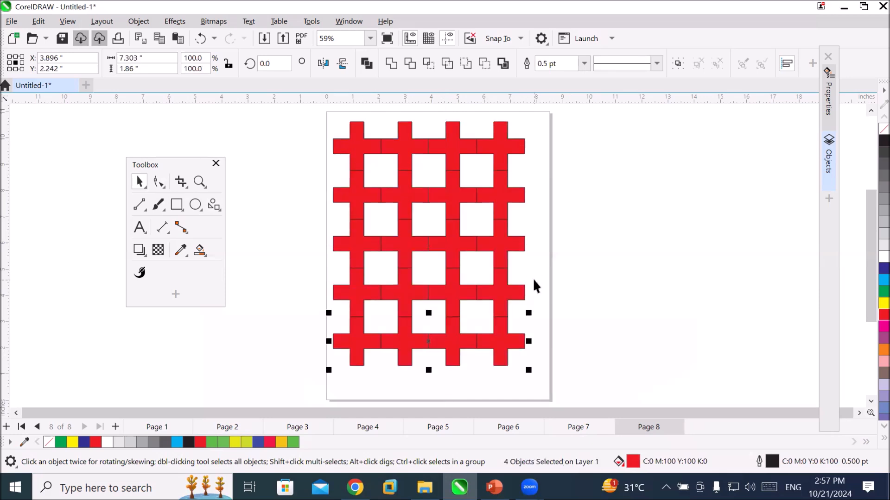
key("ctrl+r")
scroll(558, 302, "down", 2)
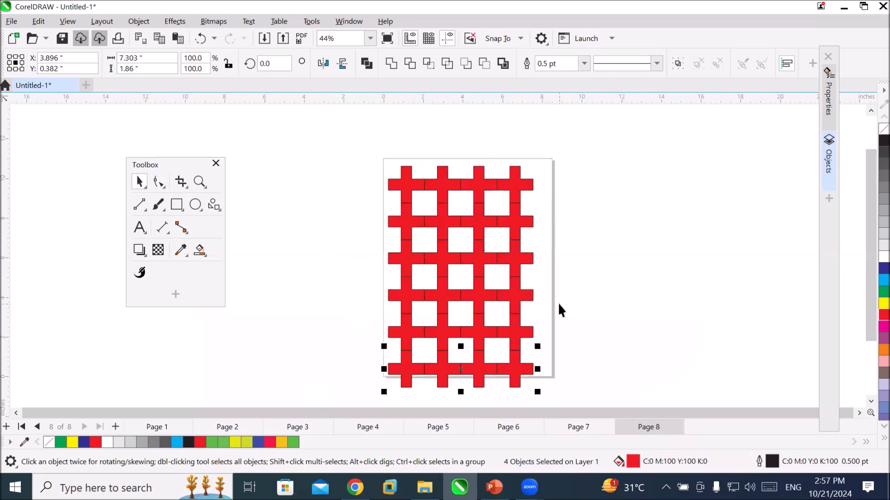
scroll(509, 301, "down", 1)
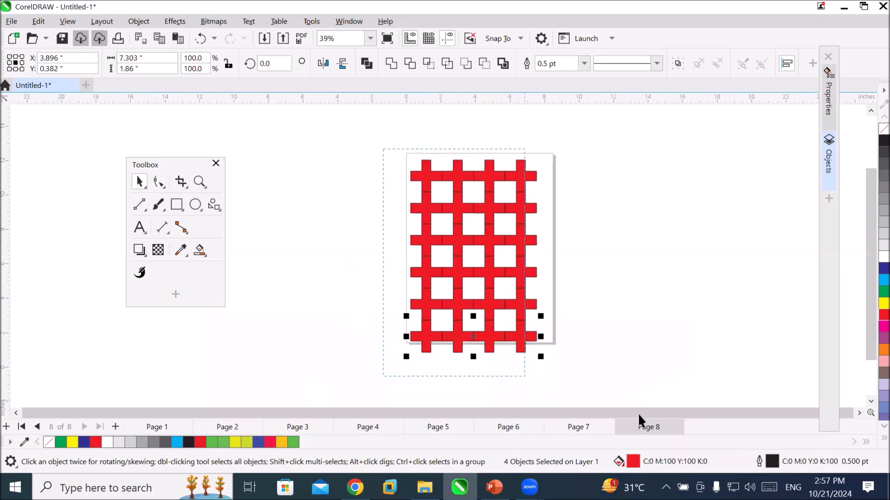
key("ctrl+a")
left_click(535, 363)
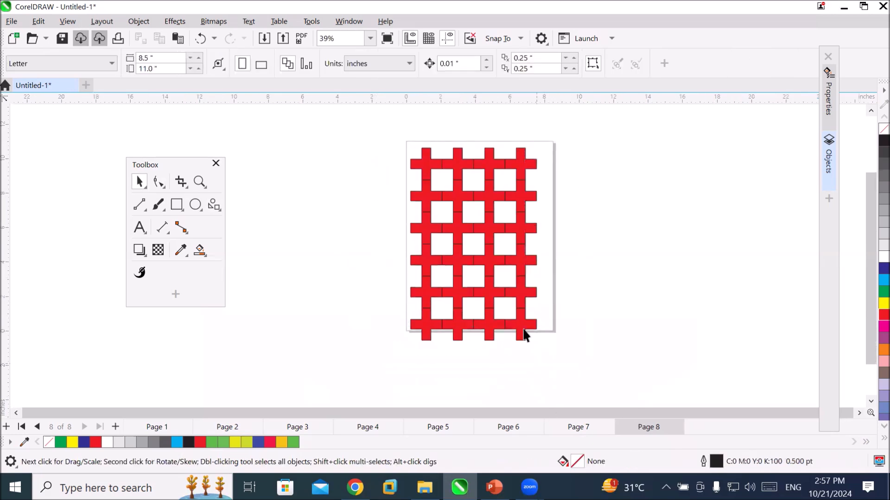
Delete the red cross pattern and draw a cylinder shape about 6.03 by 6.73 in, its round face leaving only a thin crescent below.
left_click_drag(378, 127, 555, 359)
key("Delete")
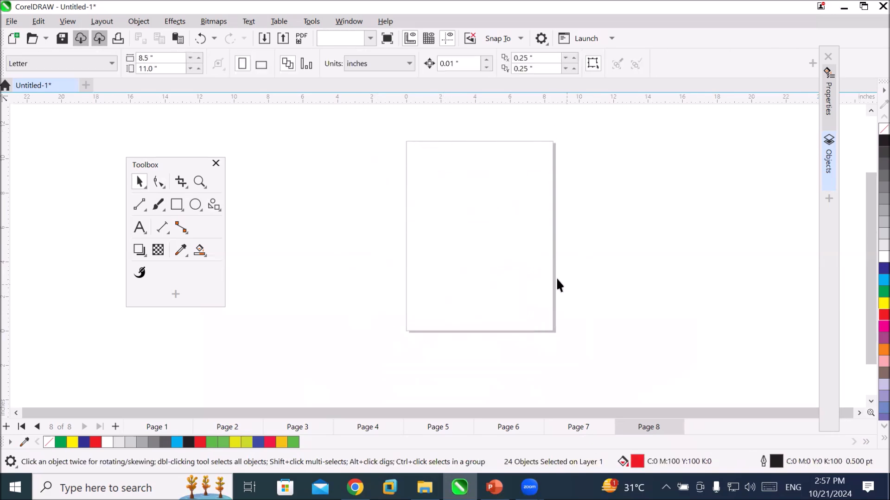
scroll(502, 200, "up", 2)
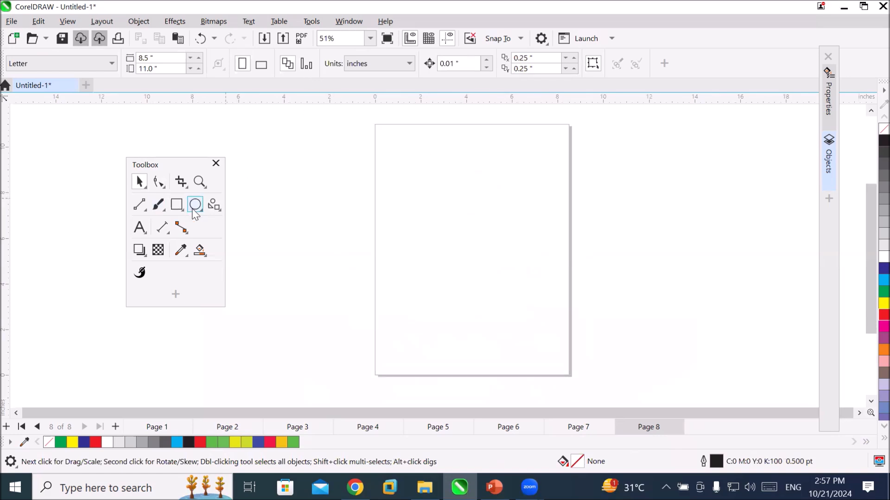
left_click(214, 204)
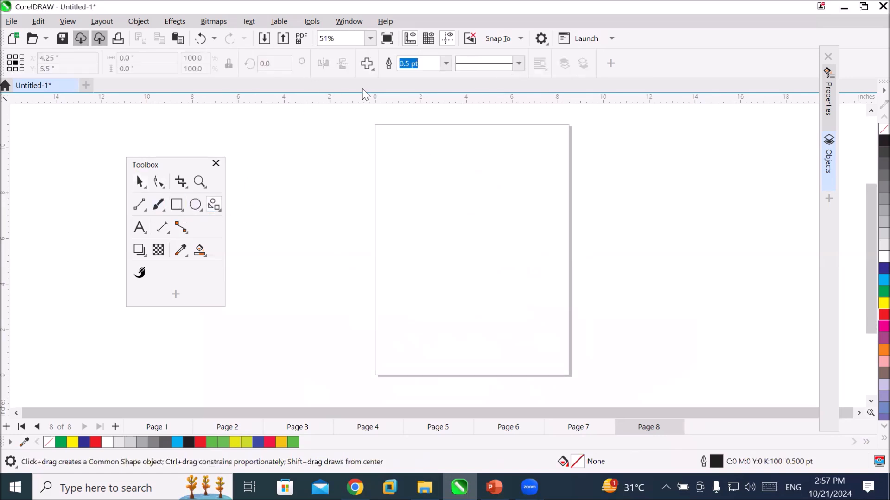
left_click(367, 64)
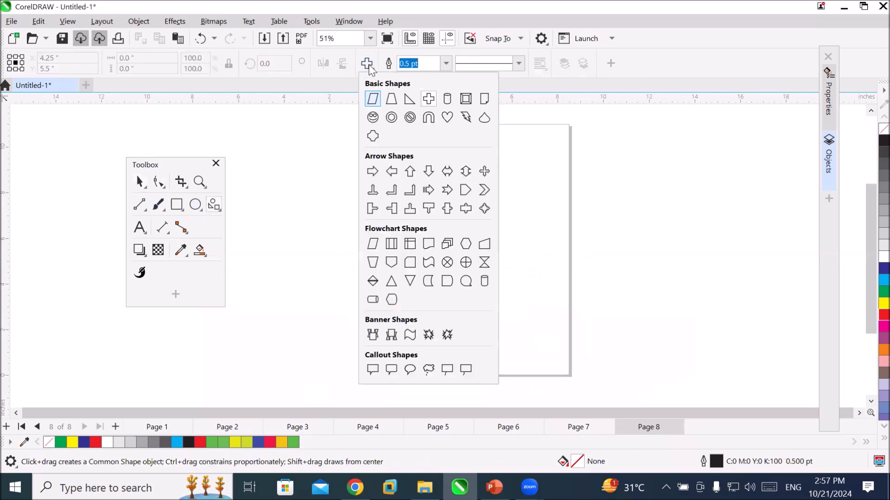
left_click(447, 99)
left_click_drag(433, 173, 552, 321)
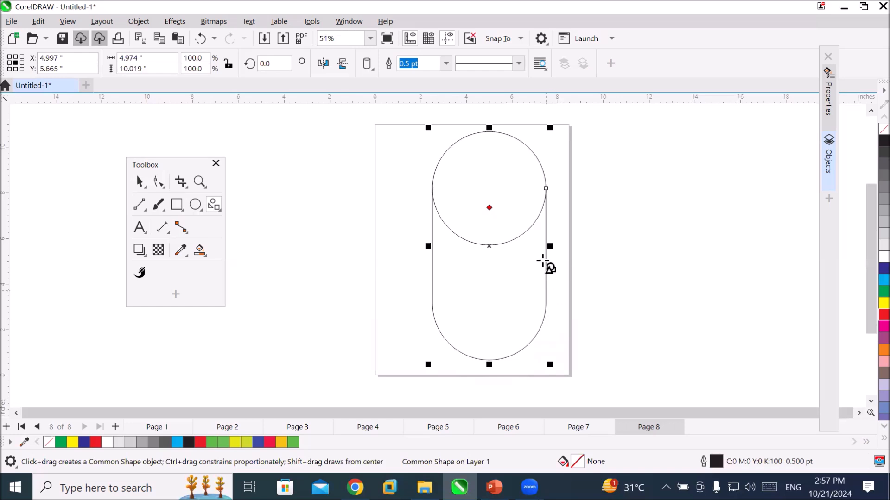
left_click_drag(488, 207, 553, 354)
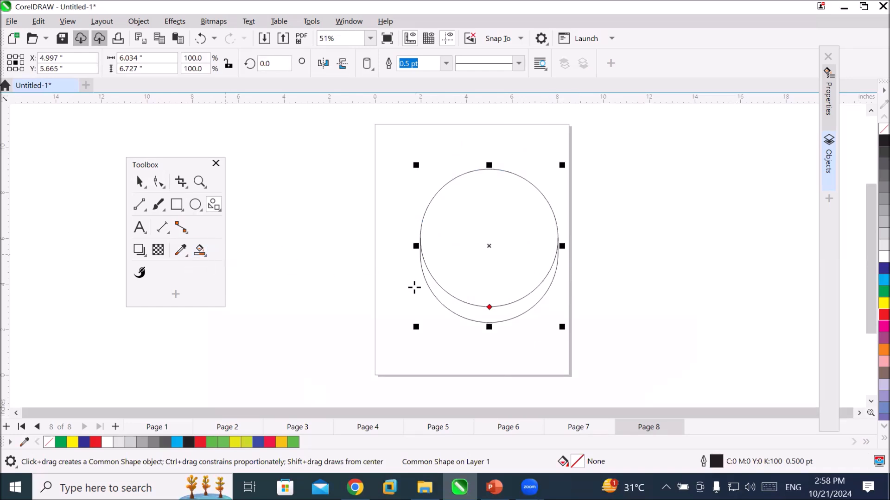
Create a green outline-free crescent from the cylinder's lower area and move it beside the page.
left_click(476, 312)
left_click(140, 182)
left_click_drag(452, 301, 622, 270)
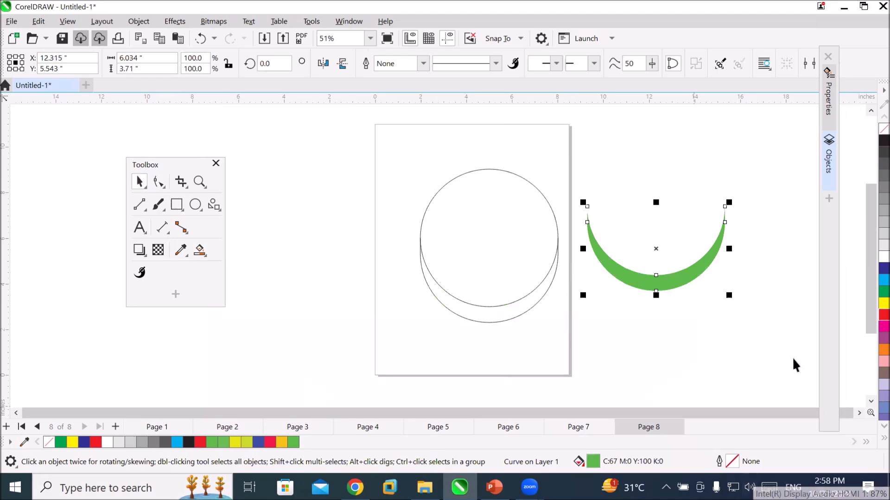
Rotate the green crescent to about 301° and move it up beside the page's upper half.
left_click(676, 283)
left_click_drag(725, 202, 804, 369)
left_click(794, 355)
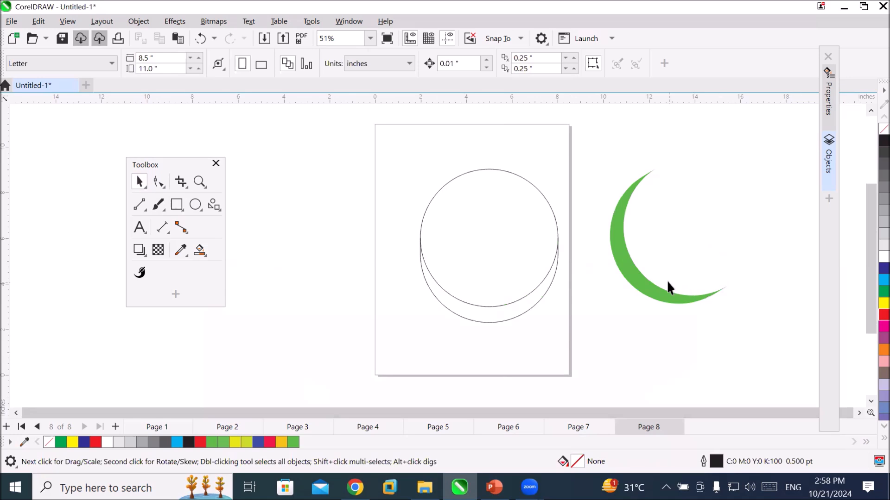
left_click_drag(654, 294, 660, 242)
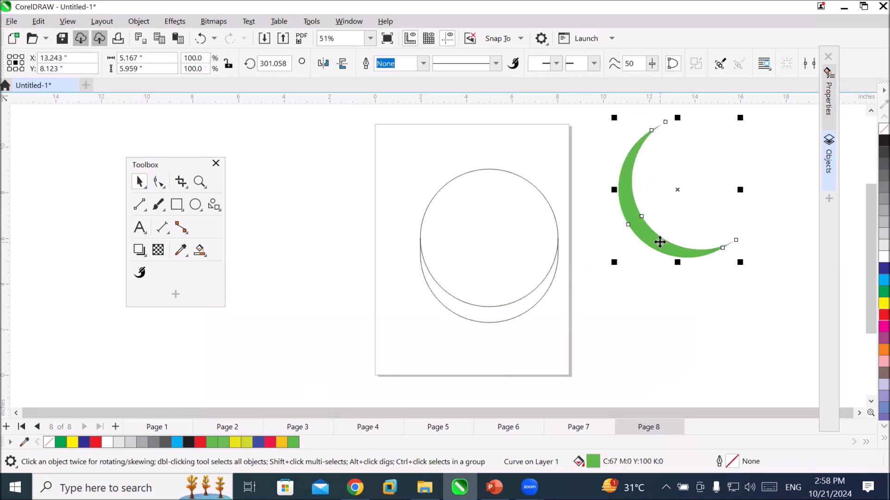
Place the crescent's rotation center on its lower-right tip and make a copy rotated 30° counterclockwise around it.
left_click(657, 242)
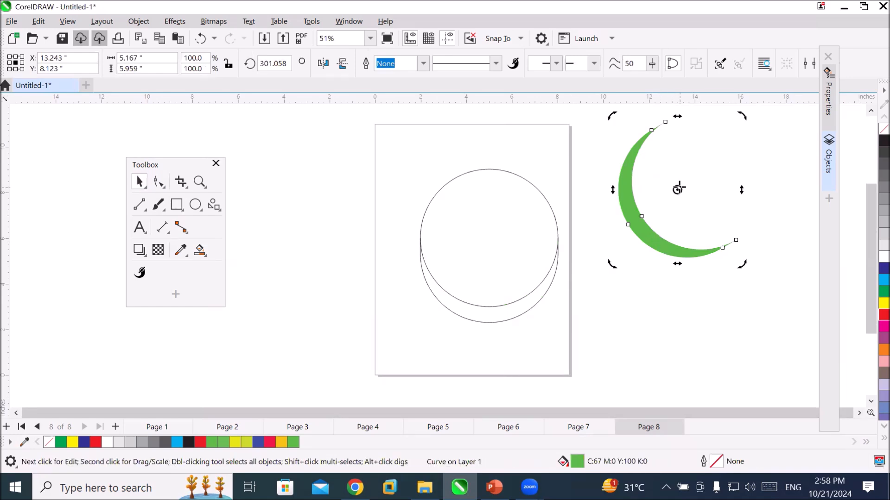
left_click_drag(677, 190, 736, 240)
left_click_drag(610, 116, 574, 214)
Repeat the 30° rotated copy until twelve crescents form a complete swirl, and deselect everything.
scroll(727, 306, "down", 1)
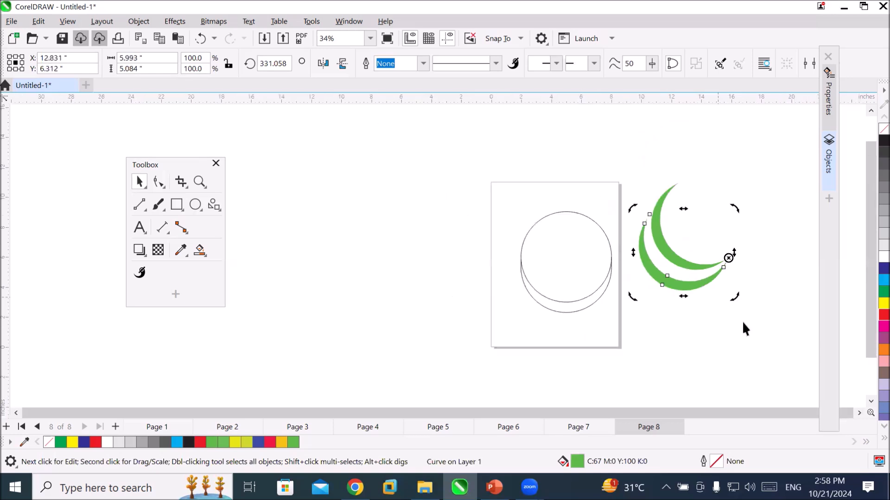
left_click(858, 412)
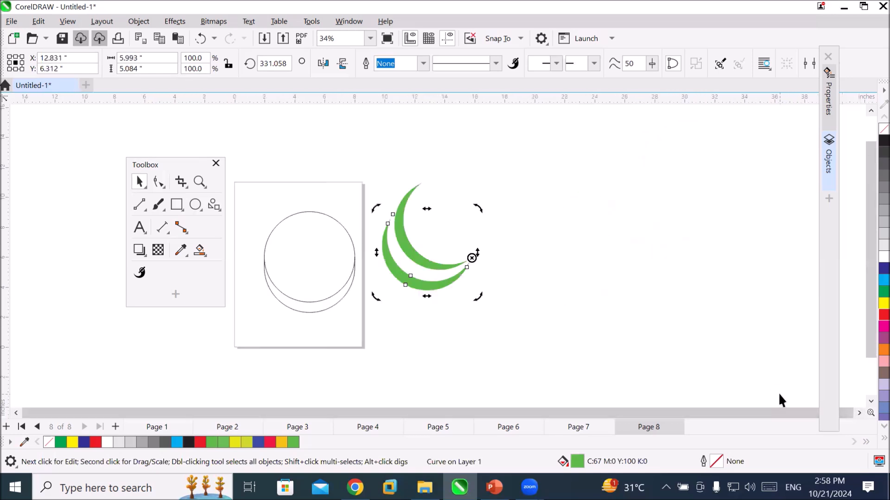
key("ctrl+r")
key("ctrl+r")
key("ctrl+r")
key("ctrl+r")
key("ctrl+r")
key("ctrl+r")
key("ctrl+r")
key("ctrl+r")
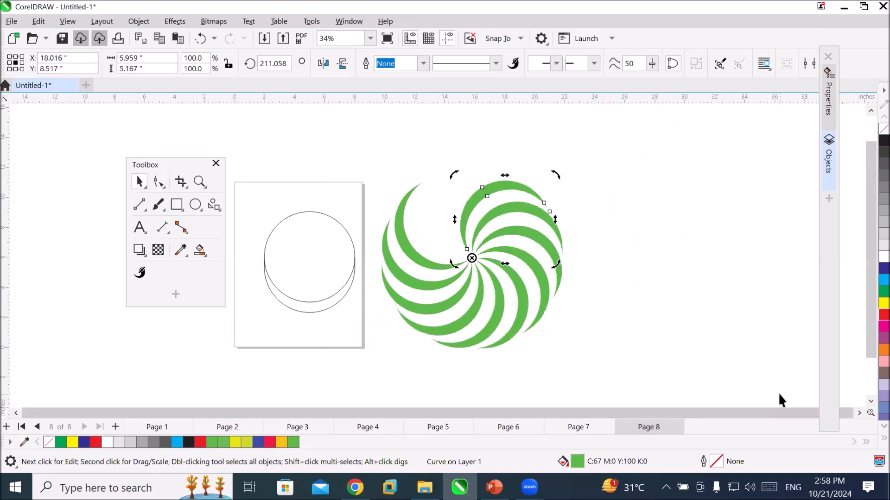
key("ctrl+r")
key("ctrl+r")
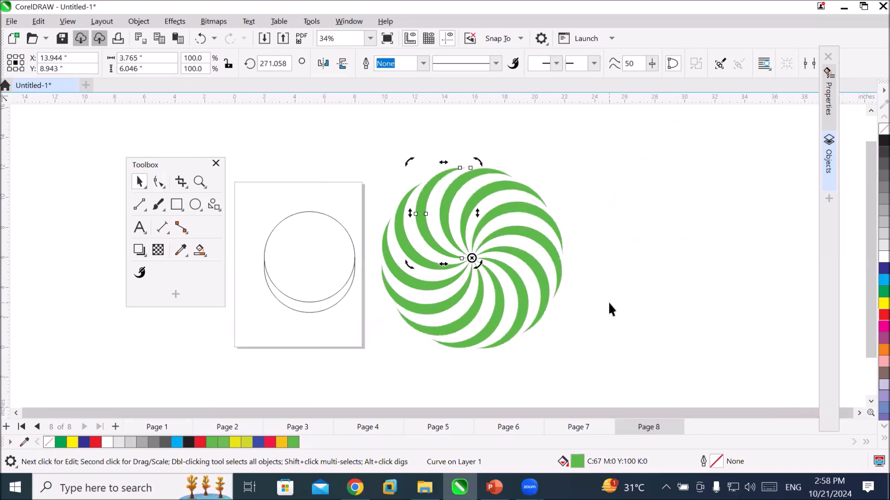
left_click(609, 300)
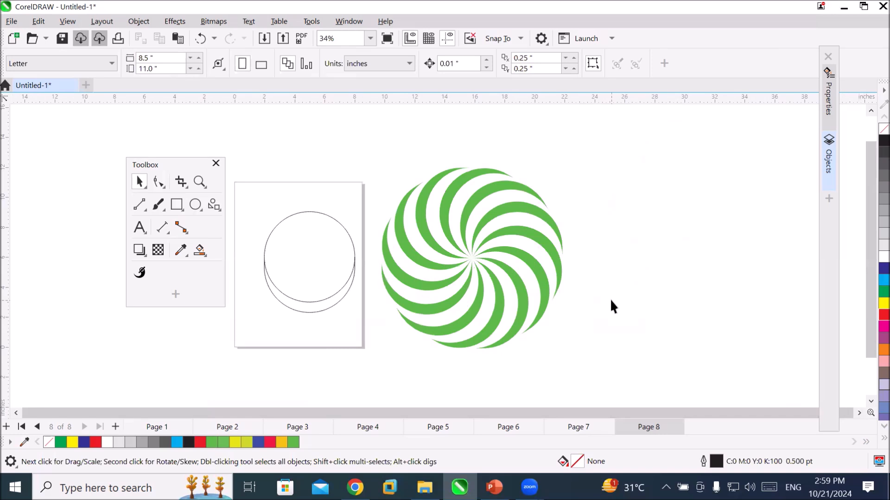
Convert the cylinder shape on the page to curves for node editing.
left_click(318, 253)
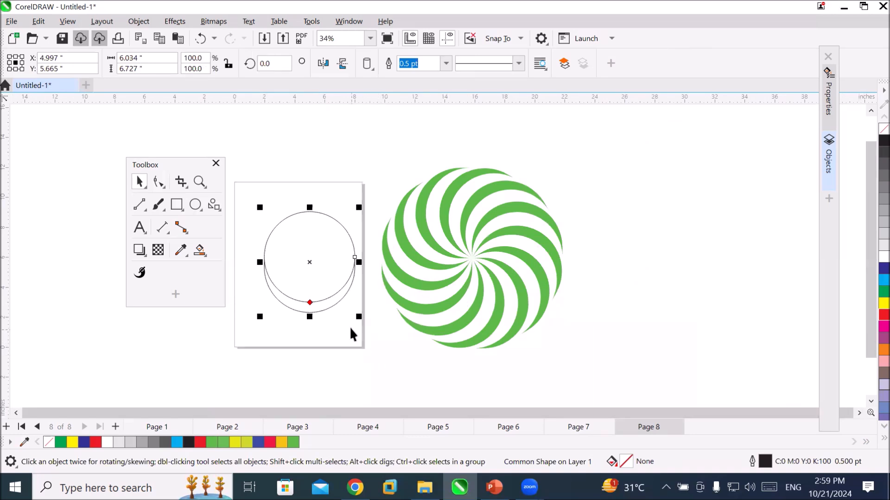
scroll(349, 326, "up", 1)
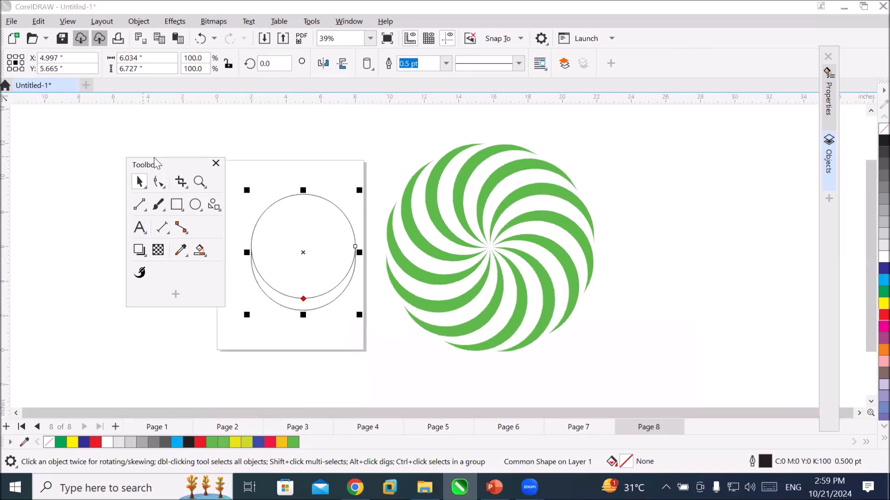
left_click_drag(154, 162, 120, 154)
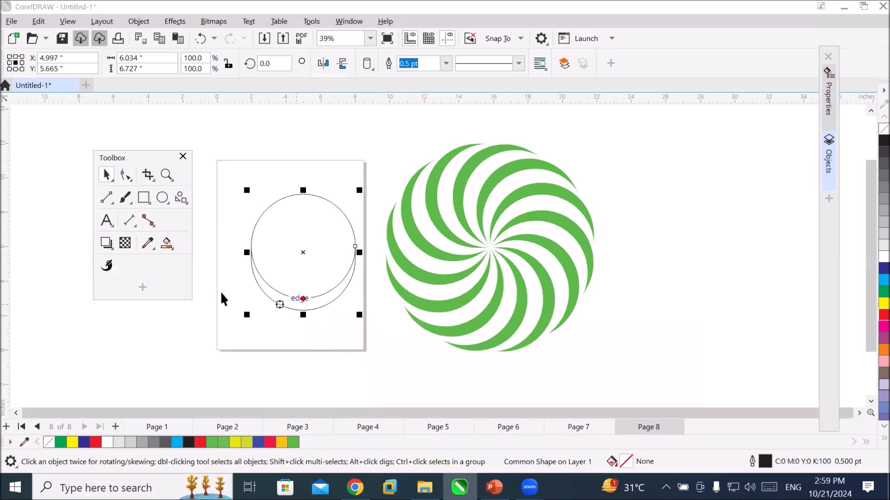
left_click(125, 175)
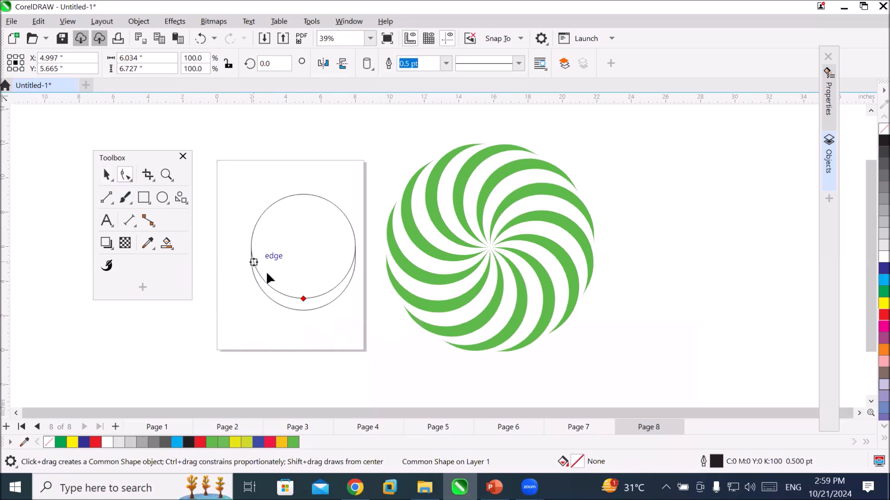
right_click(286, 299)
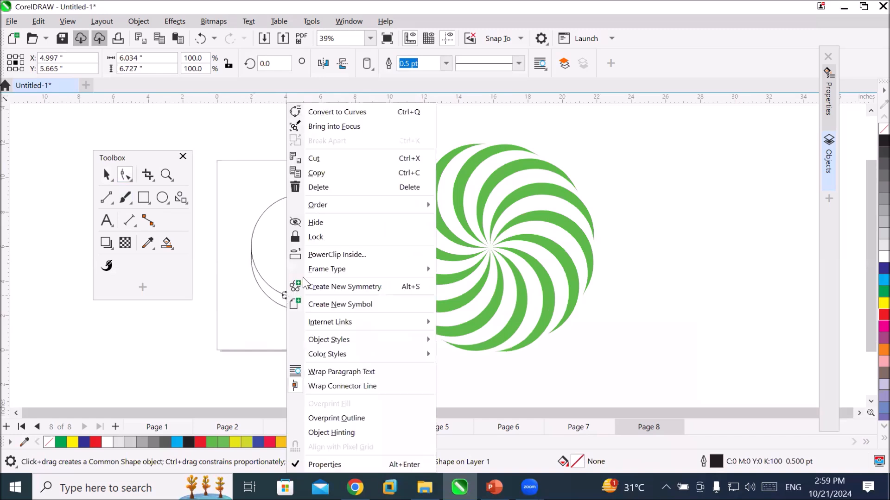
left_click(369, 111)
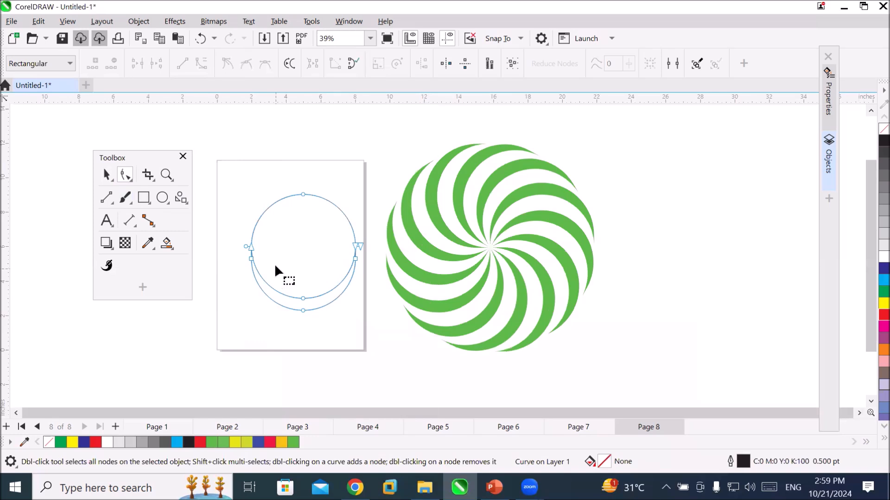
Pull the curve's top node down into the shape, and raise it to a peak above the page's upper edge.
left_click(250, 258)
left_click(249, 248)
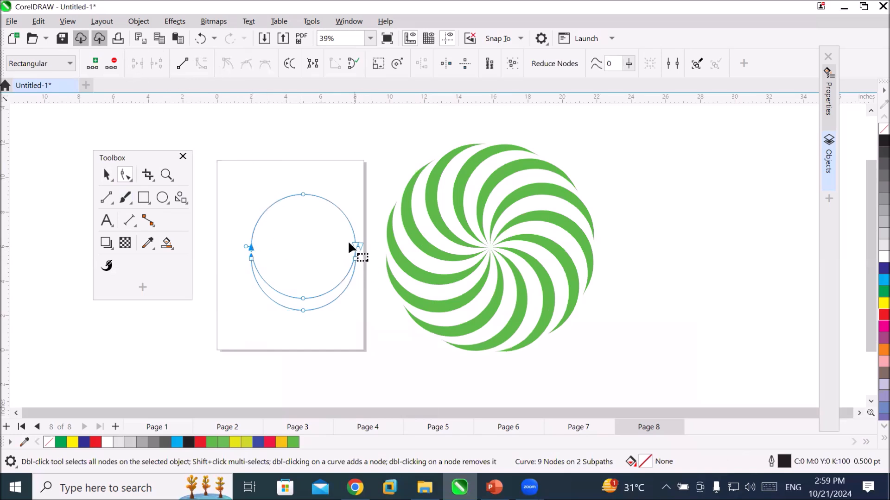
left_click_drag(303, 195, 305, 273)
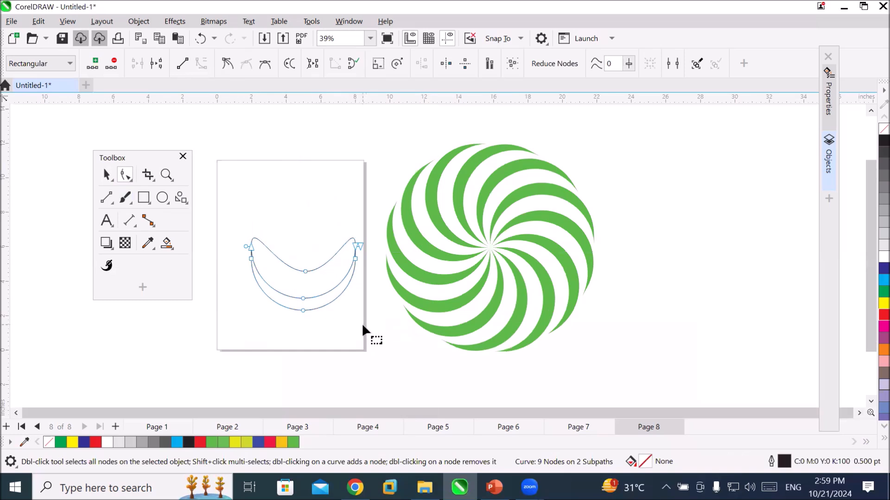
left_click(365, 327)
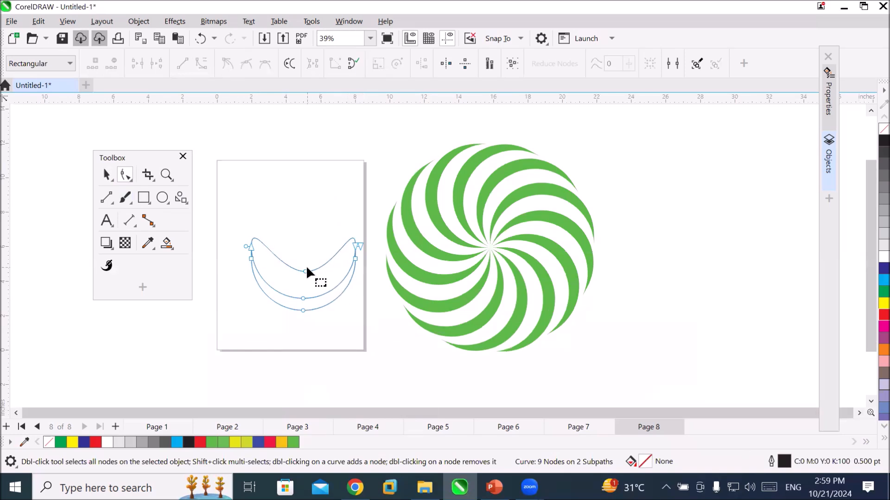
left_click_drag(306, 272, 309, 127)
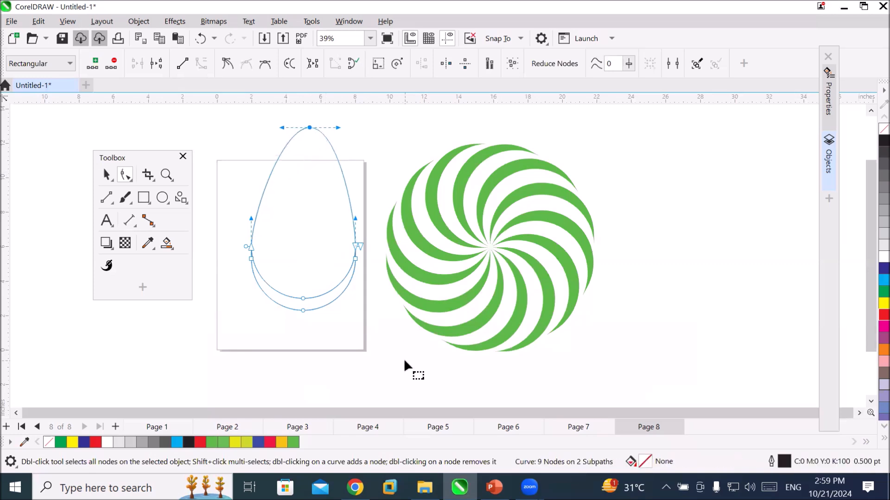
Move the curve's two lower side nodes together about 5.04 in down to the page's lower edge.
left_click(354, 258)
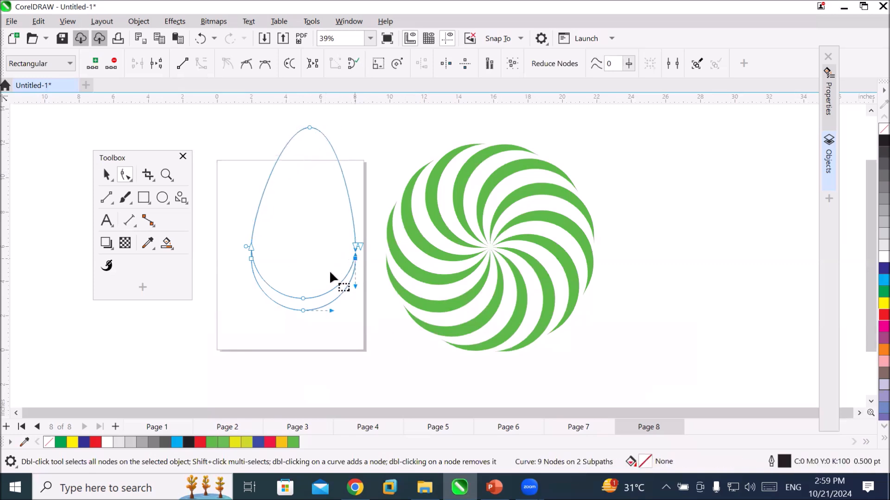
left_click(250, 258, "shift")
left_click_drag(250, 257, 245, 346)
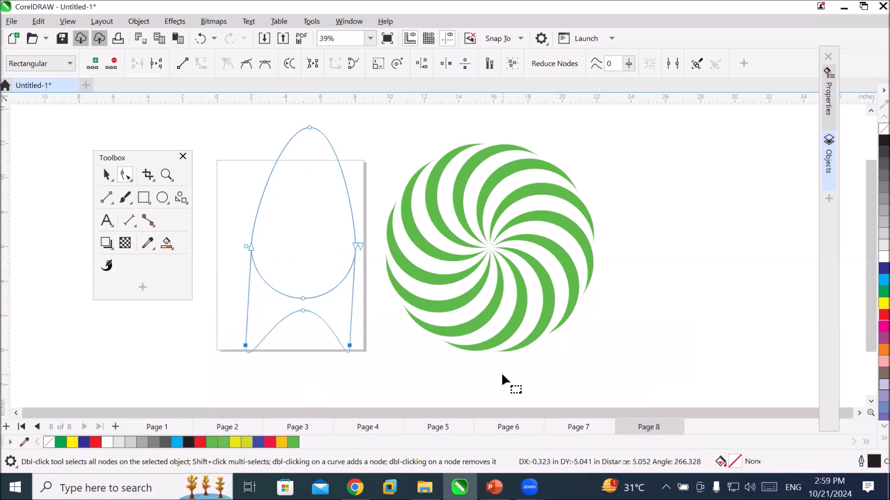
left_click(506, 374)
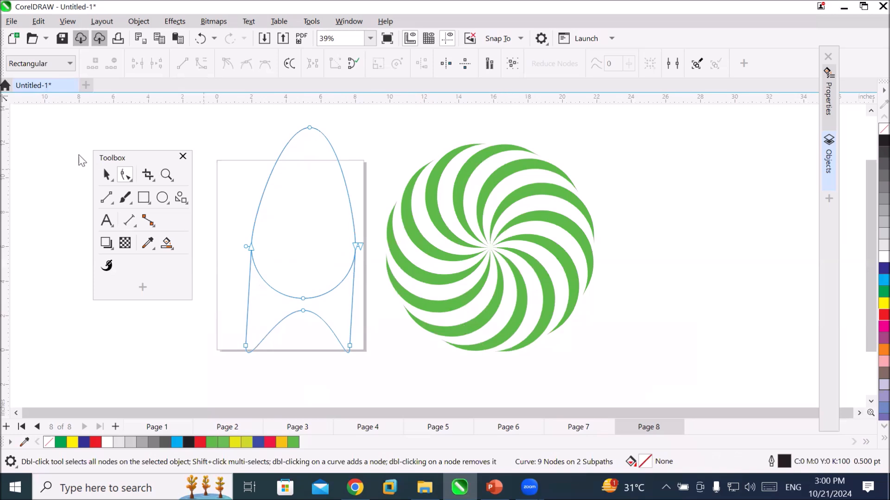
Delete the reshaped curve and draw a beveled square frame shape about 6.9 by 6.63 in on the page.
left_click(107, 175)
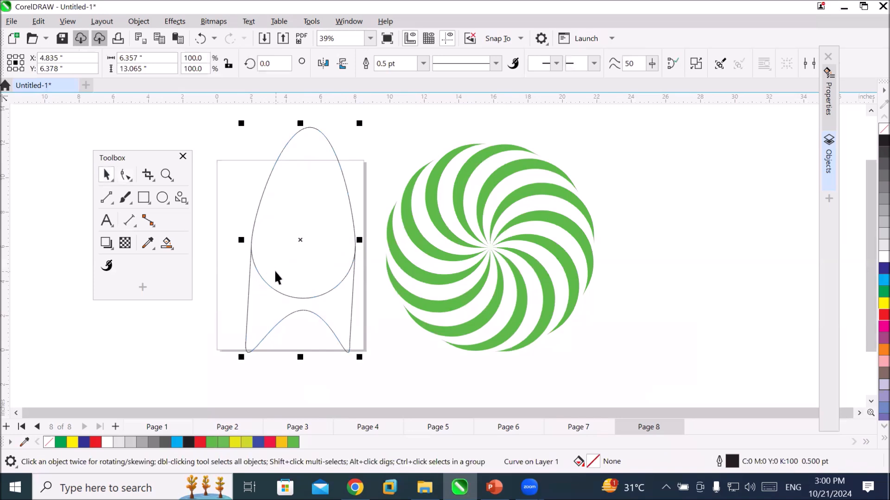
key("Delete")
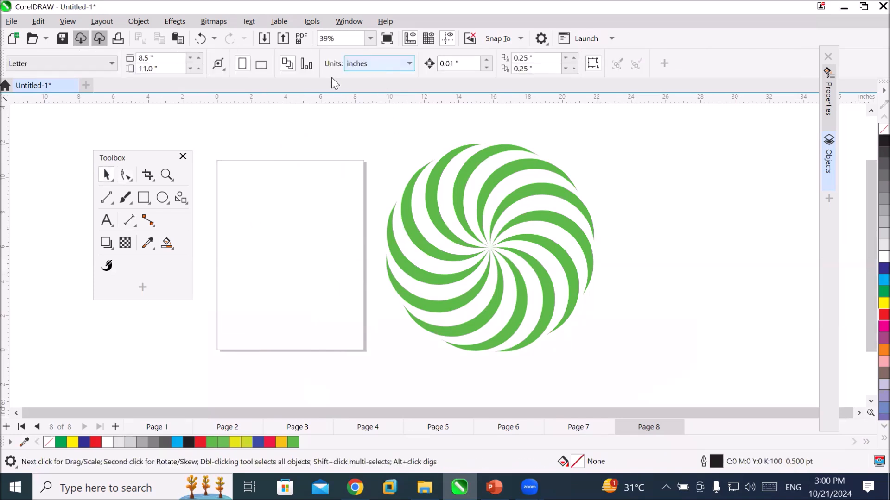
left_click(181, 198)
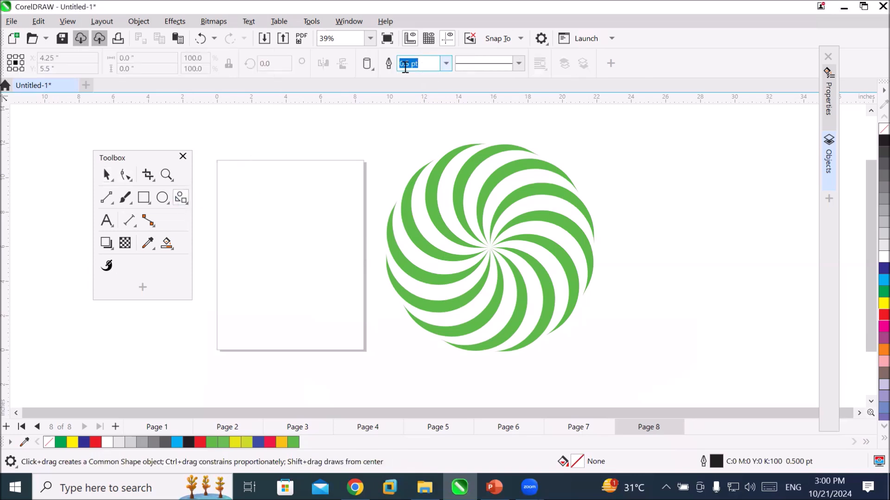
left_click(367, 65)
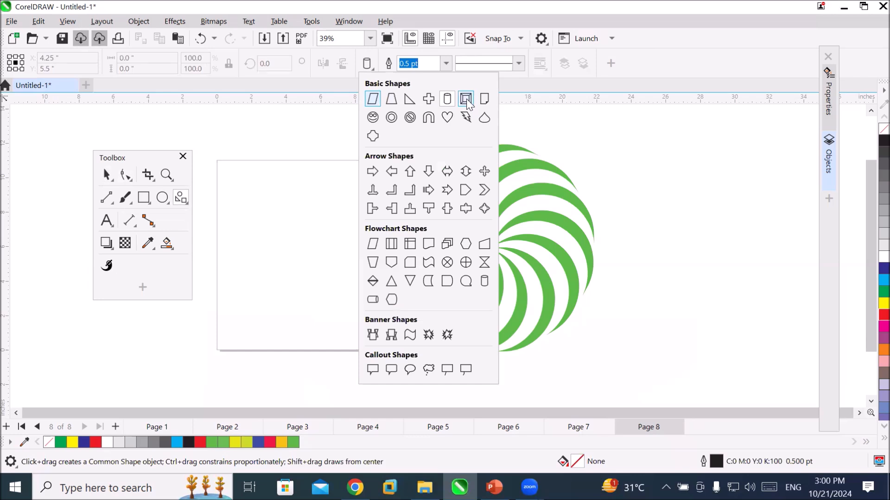
left_click(467, 103)
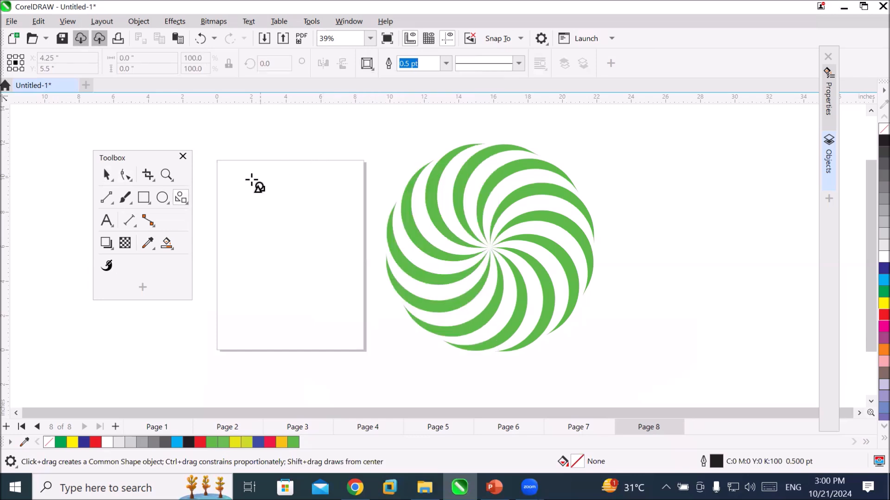
left_click_drag(242, 185, 368, 300)
Widen the frame's bevel with its shape handle until only a small central rectangle is left, and deselect it.
scroll(418, 214, "up", 2)
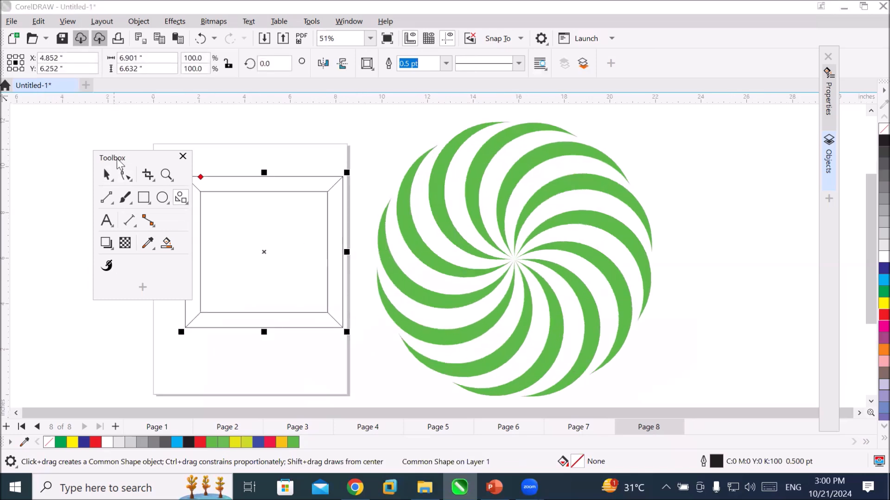
left_click_drag(121, 158, 41, 140)
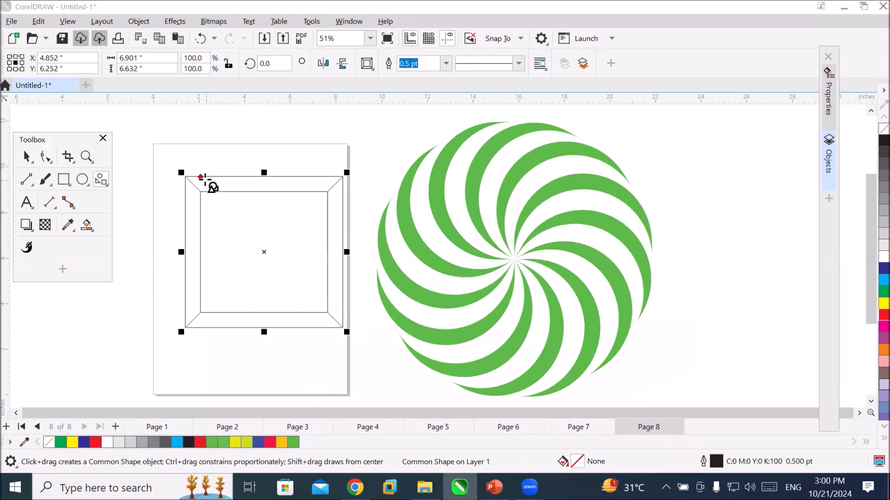
left_click_drag(202, 181, 246, 251)
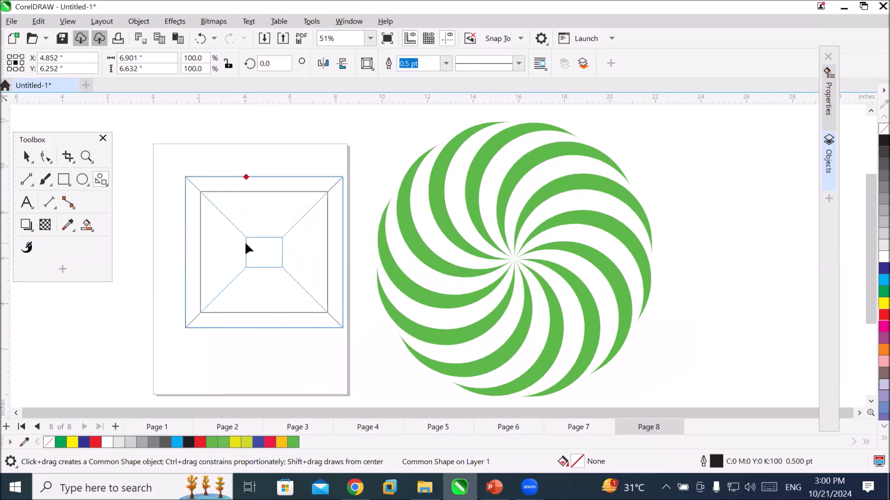
left_click(332, 376)
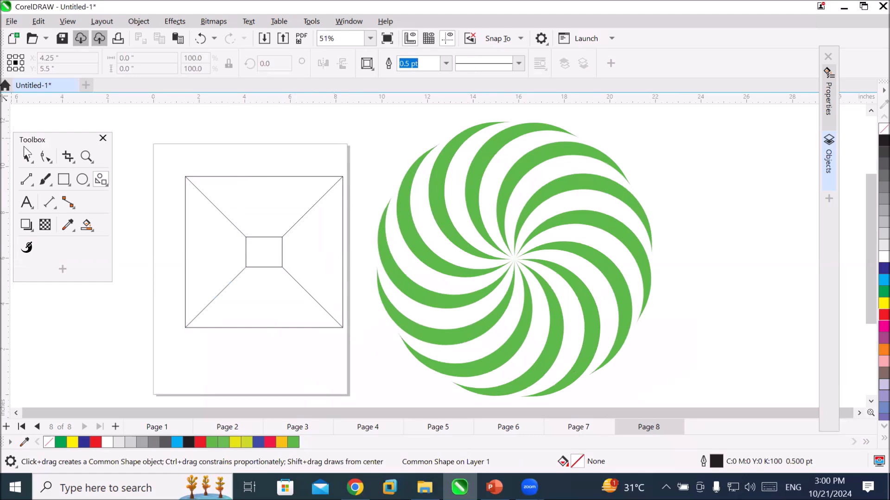
left_click(27, 156)
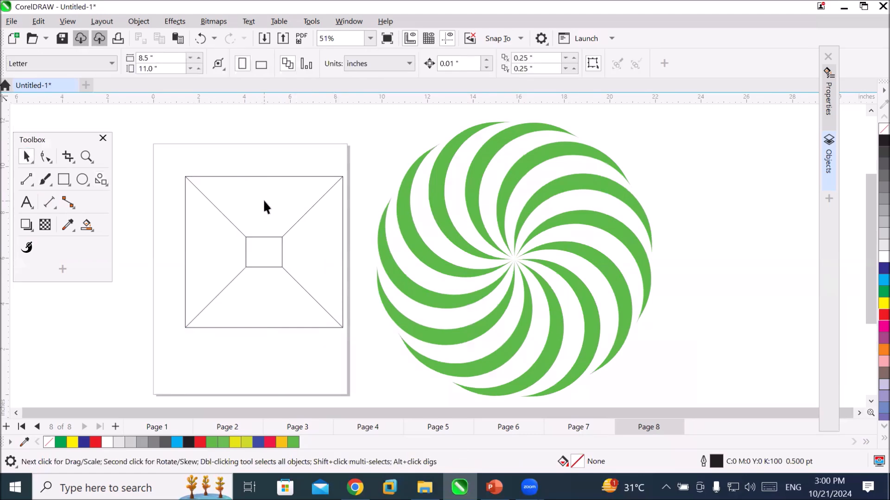
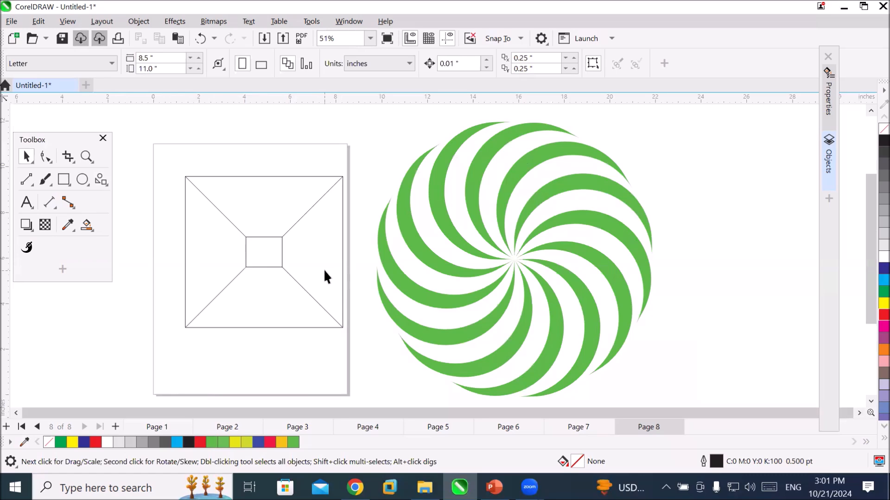
Try filling the whole frame shape with blue, and undo the fill.
left_click(273, 227)
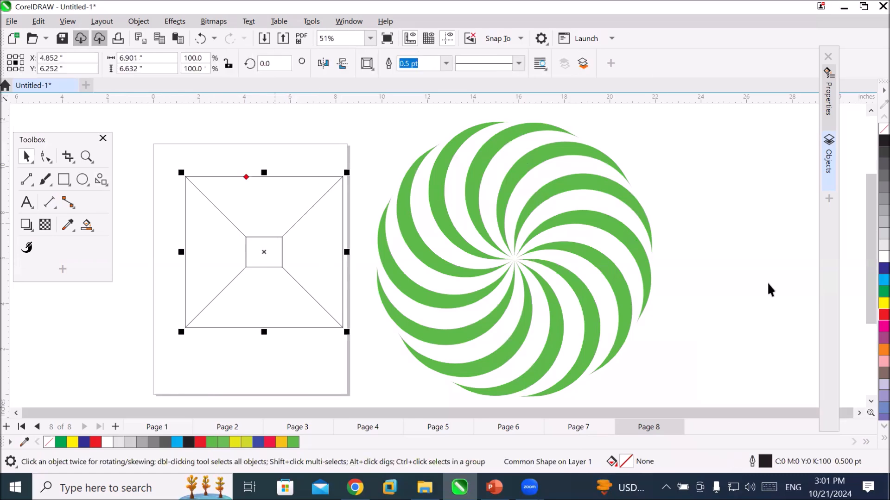
left_click(871, 273)
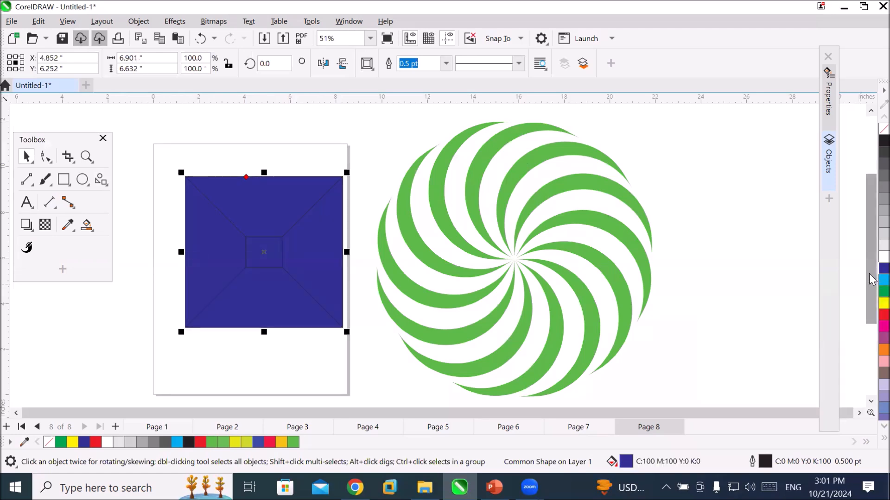
key("ctrl+z")
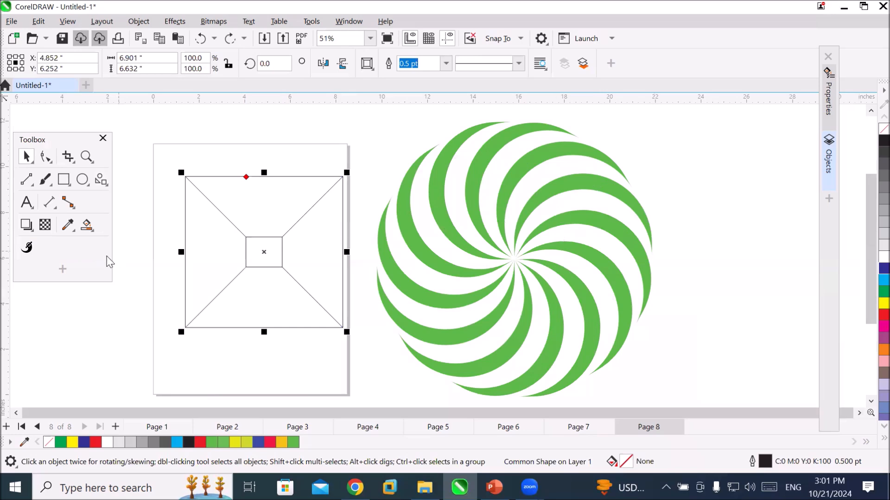
Fill the frame's four surrounding panels and its centre square separately with green using the Smart Fill tool.
left_click(86, 225)
left_click(201, 244)
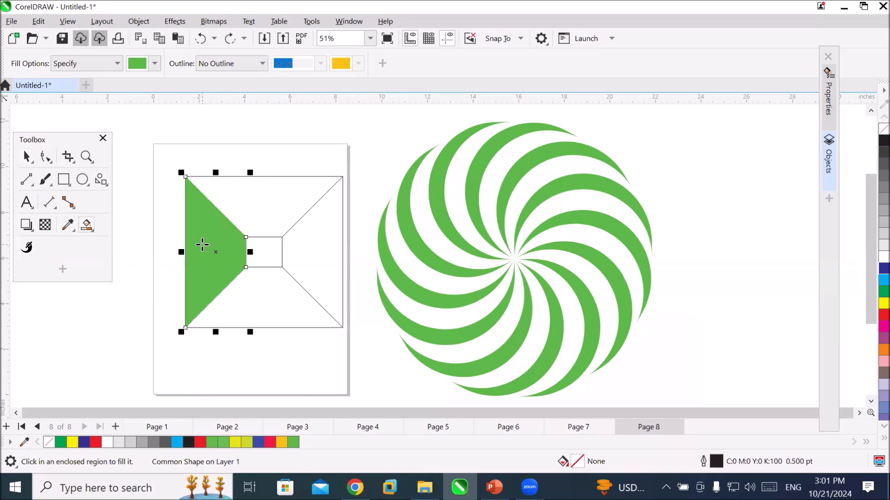
left_click(244, 221)
left_click(269, 293)
left_click(319, 258)
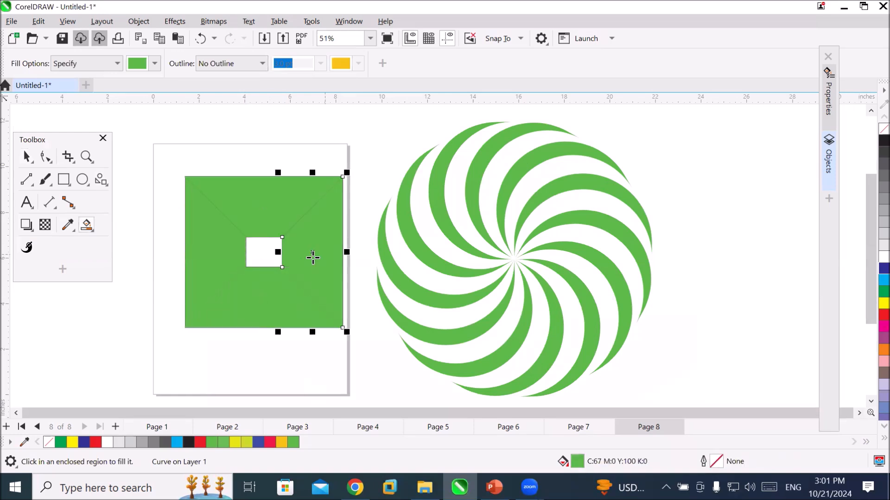
left_click(259, 252)
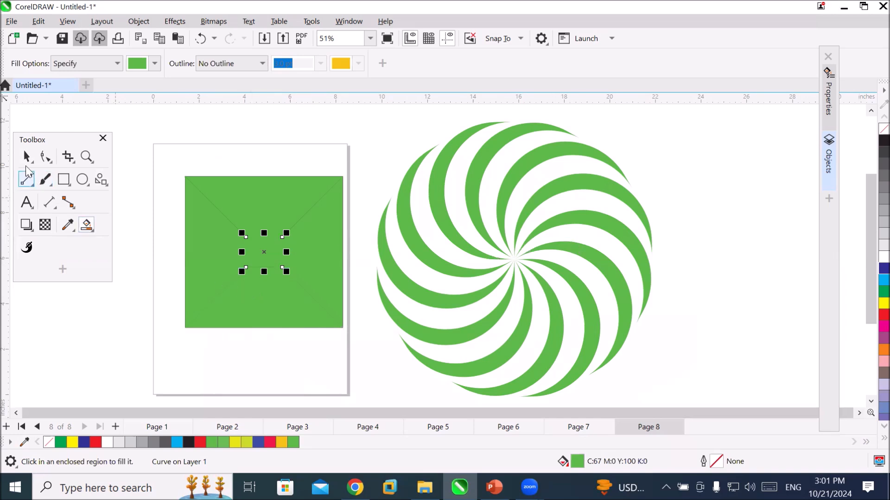
Try moving a single arm out of the green swirl, and undo the move.
left_click(27, 156)
left_click_drag(482, 232, 691, 234)
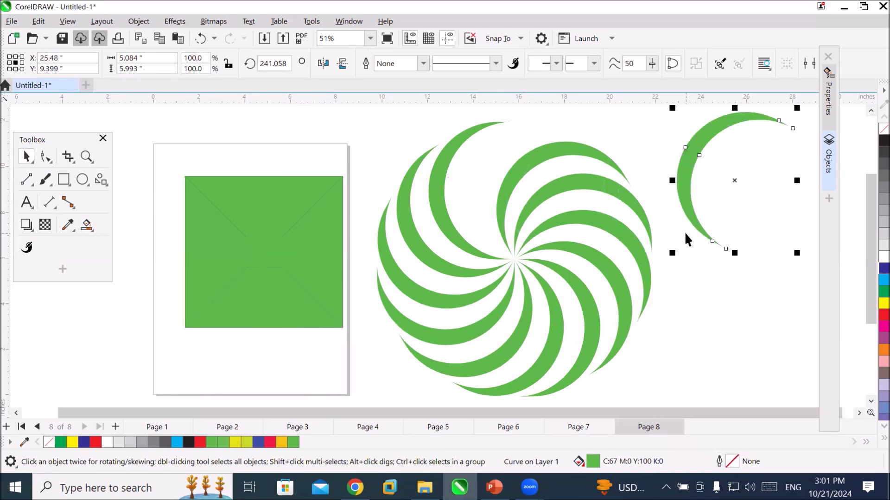
key("ctrl+z")
Select all arms of the green swirl and move them together farther to the right of the page.
scroll(510, 263, "down", 1)
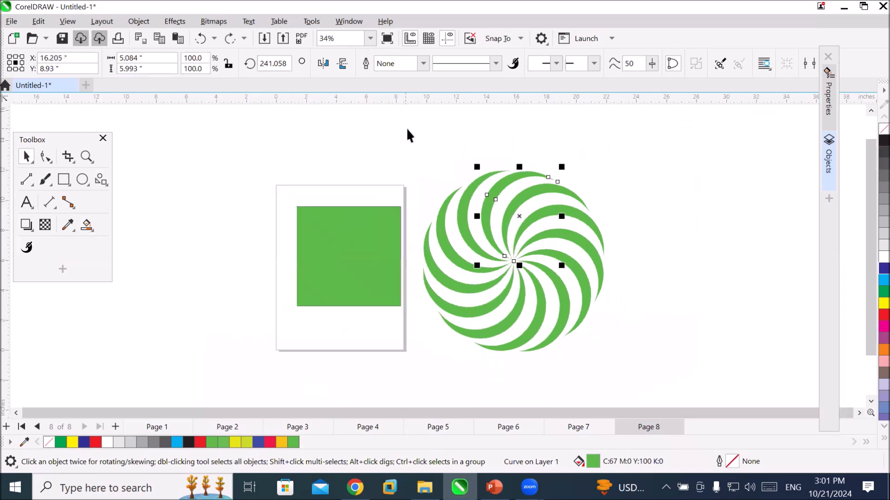
left_click_drag(406, 127, 544, 307)
left_click_drag(640, 373, 641, 373)
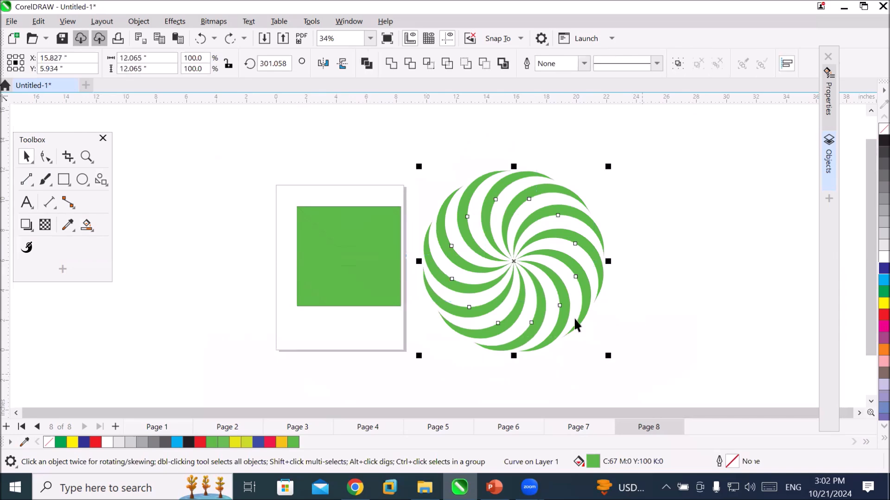
left_click_drag(562, 314, 667, 283)
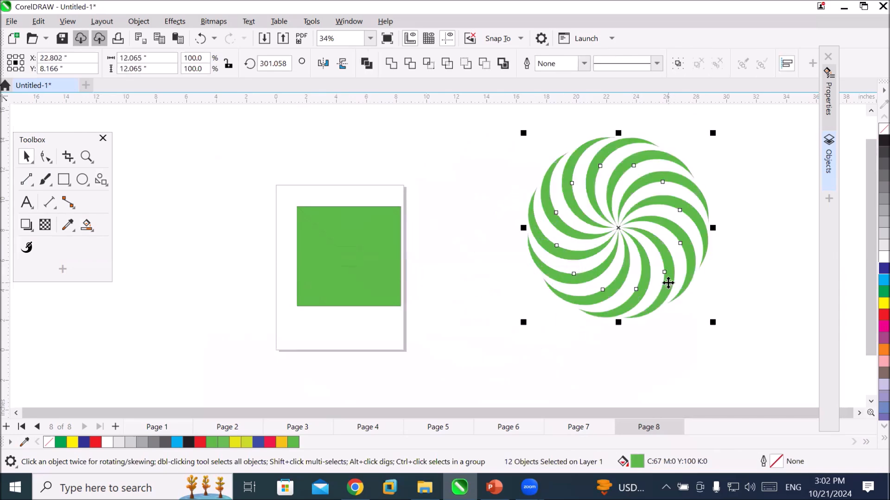
Select individual arms of the swirl to check whether they belong to one group.
right_click(668, 282)
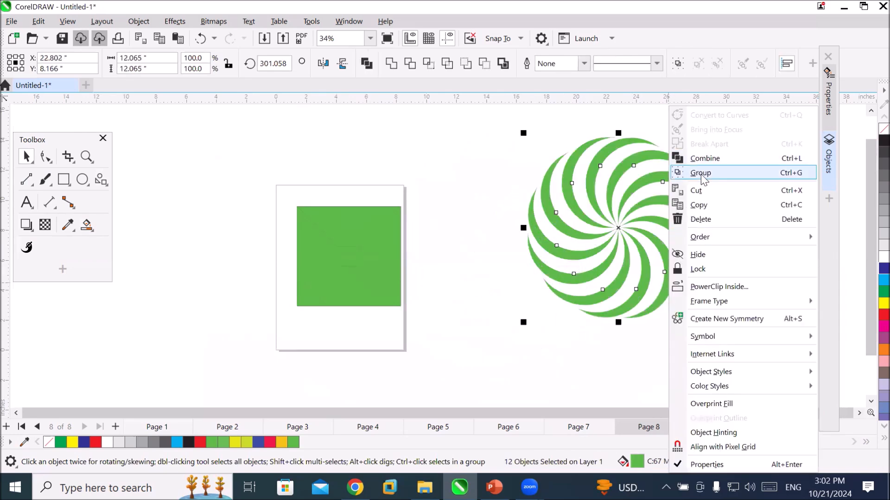
left_click(474, 168)
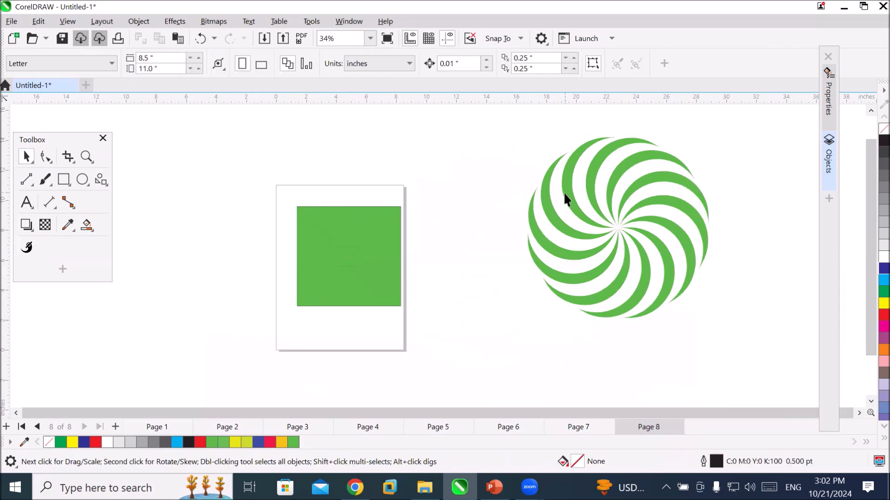
left_click(550, 202)
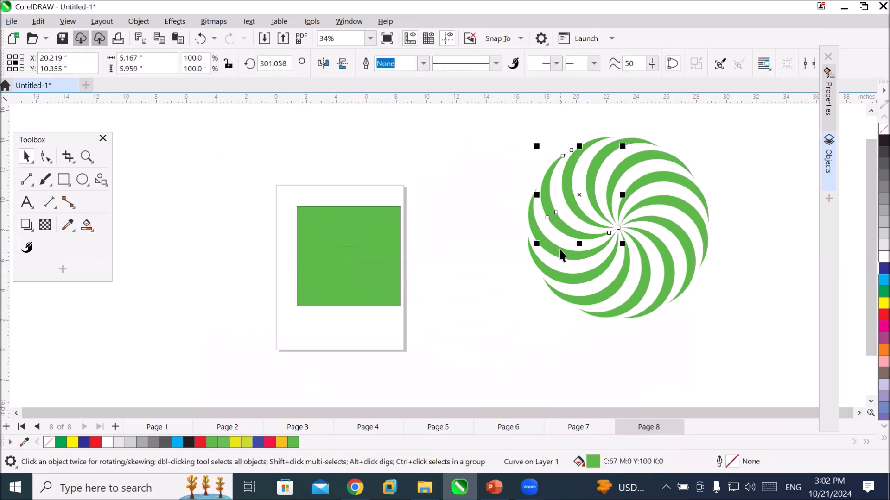
left_click(561, 277)
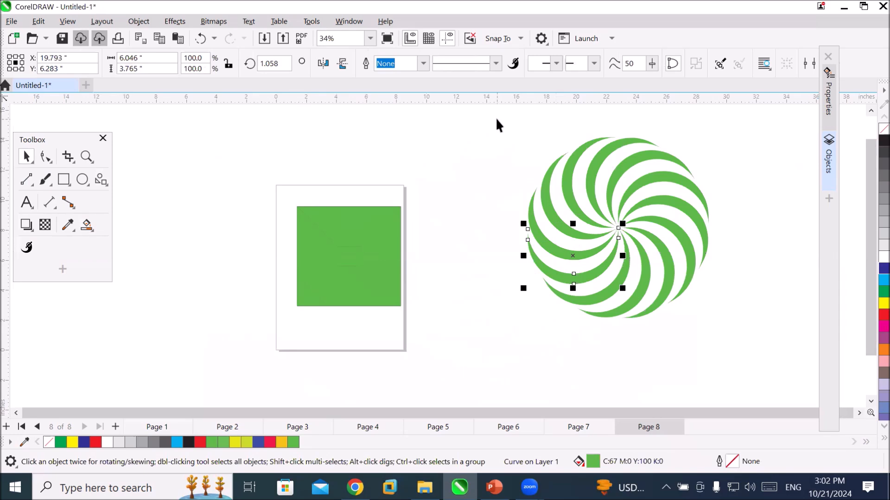
Group all arms of the green swirl and move the group farther away from the page.
left_click_drag(497, 120, 654, 311)
left_click_drag(726, 353, 725, 352)
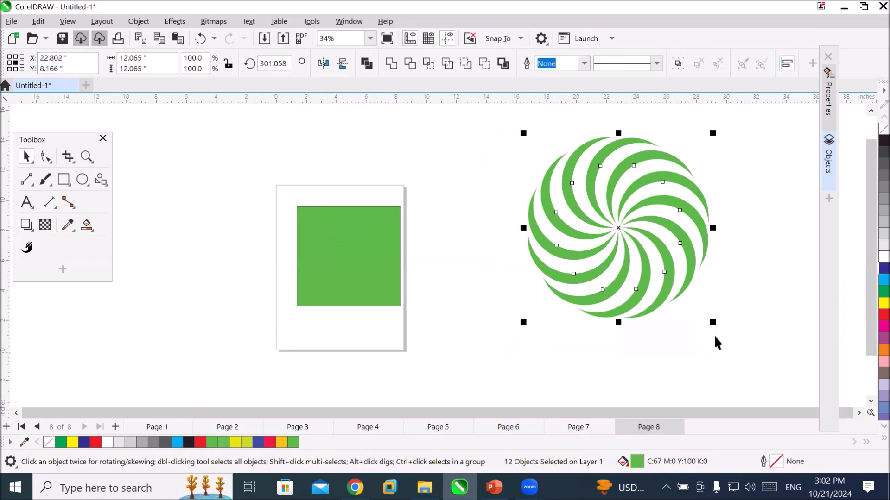
right_click(669, 288)
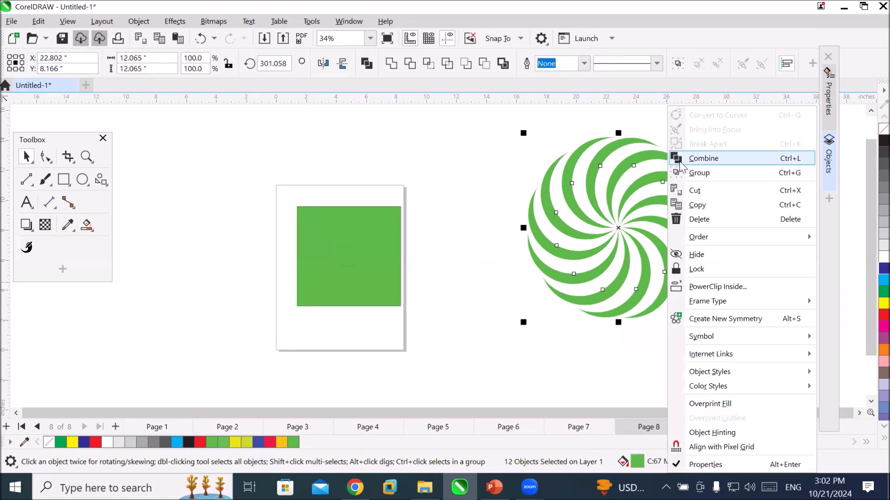
left_click(699, 173)
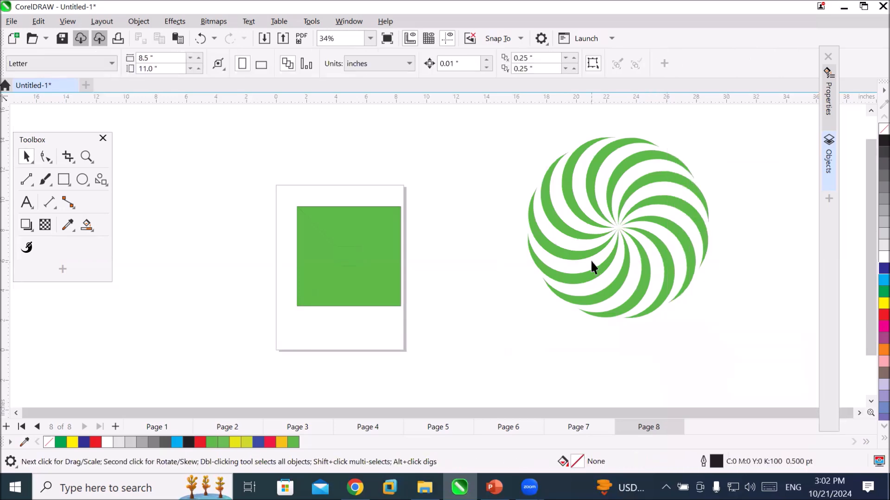
left_click_drag(595, 267, 707, 257)
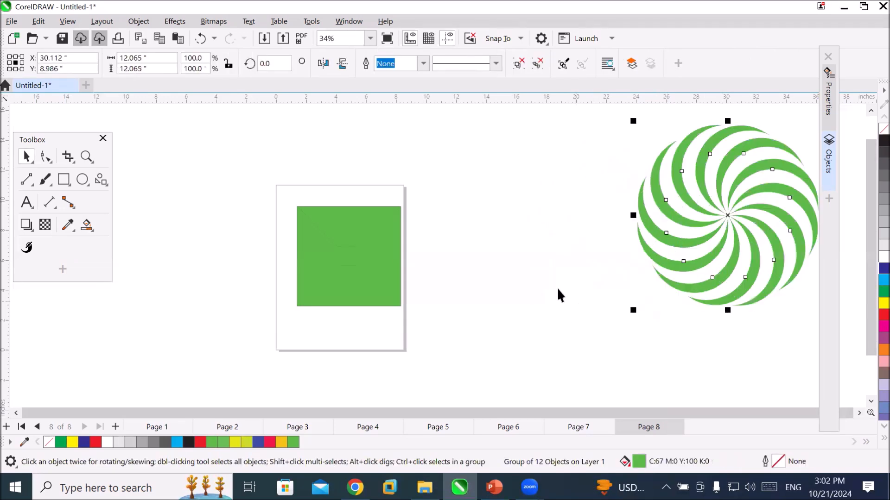
Select the green centre square and the surrounding panels one by one to check that each is a separate object.
left_click(344, 254)
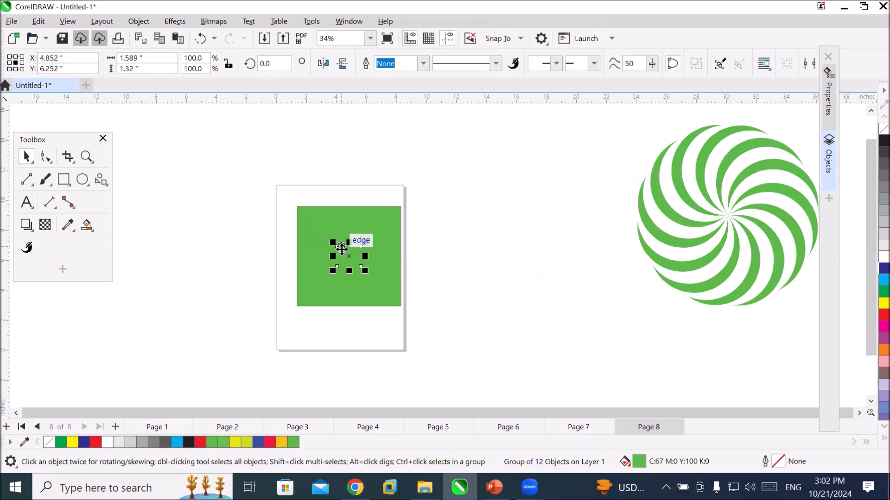
left_click(388, 254)
left_click_drag(387, 250, 312, 249)
left_click(348, 215)
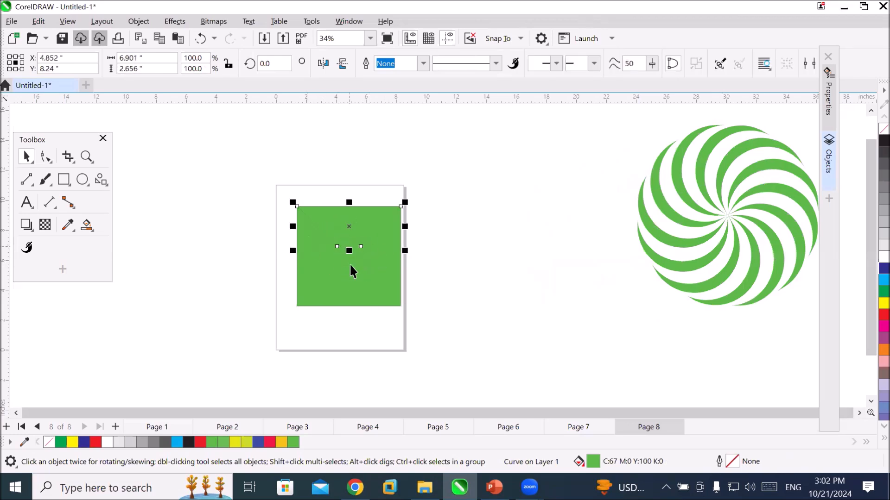
Recolour the square's bottom panel red, both side panels blue and the top panel yellow.
left_click(358, 298)
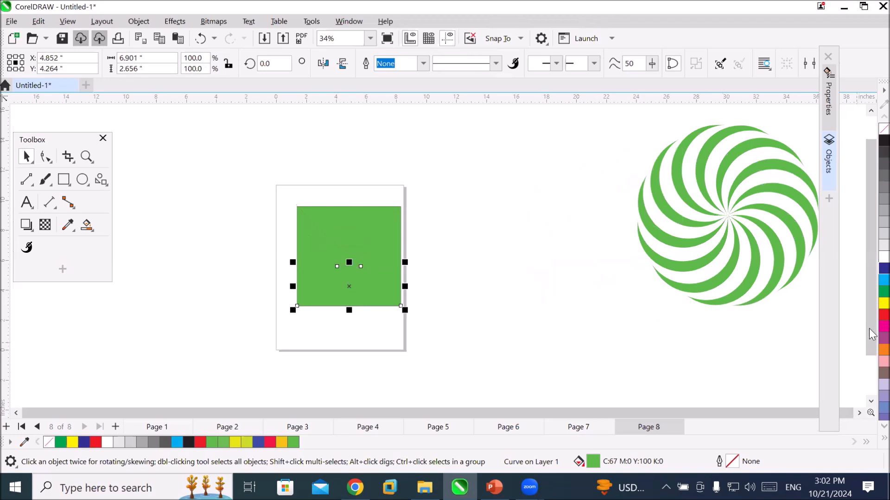
left_click(884, 315)
left_click(390, 244)
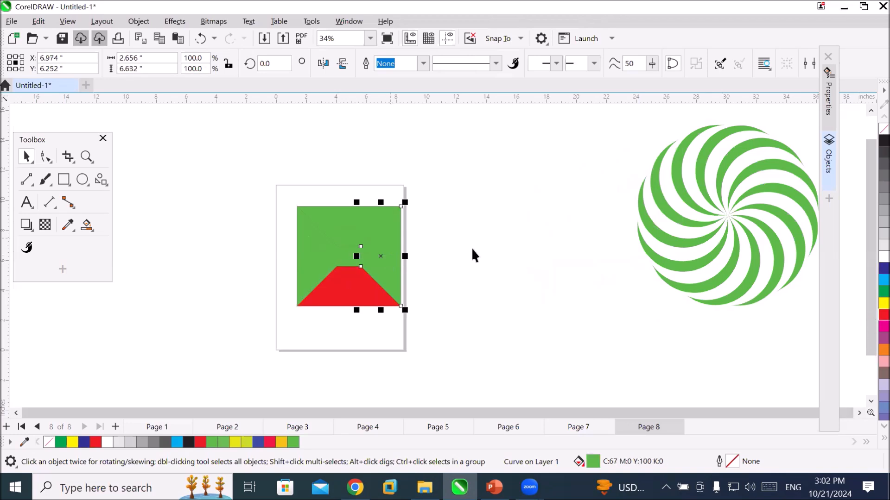
left_click(884, 269)
left_click(314, 253)
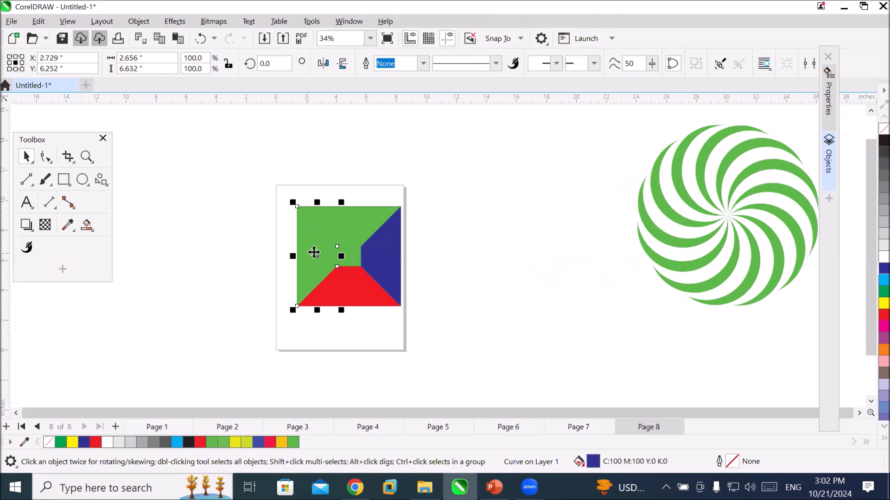
left_click(884, 268)
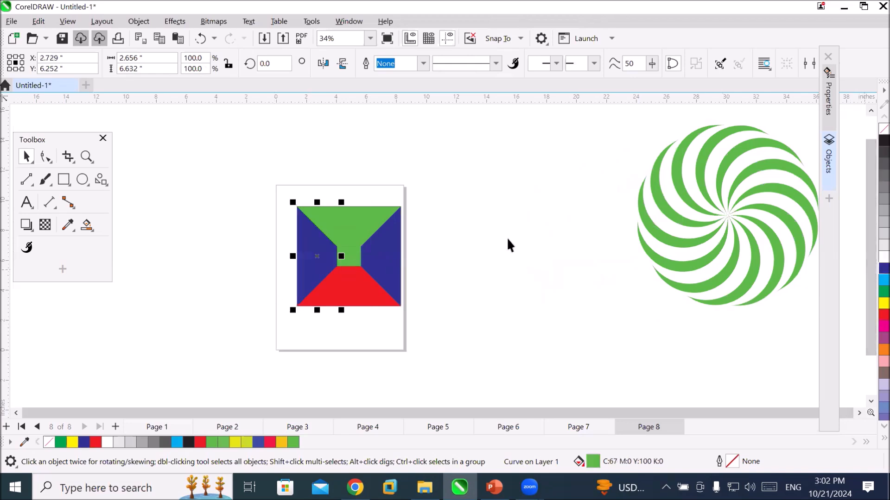
left_click(325, 216)
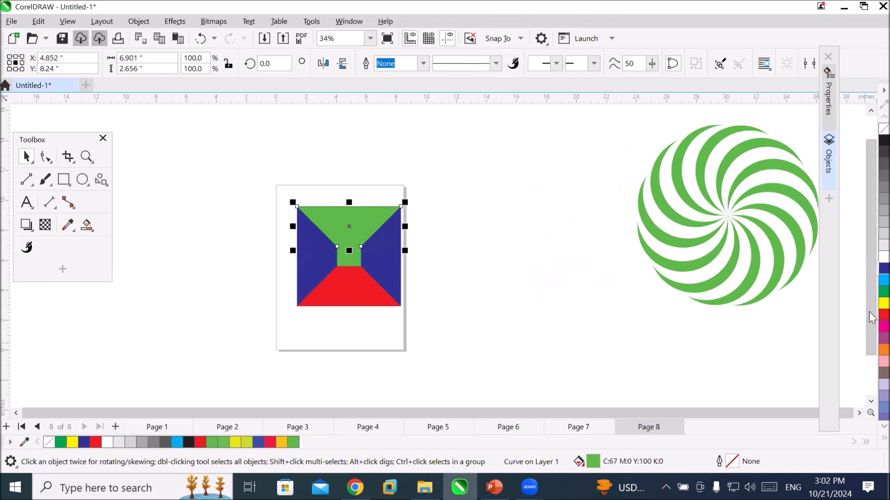
left_click(883, 303)
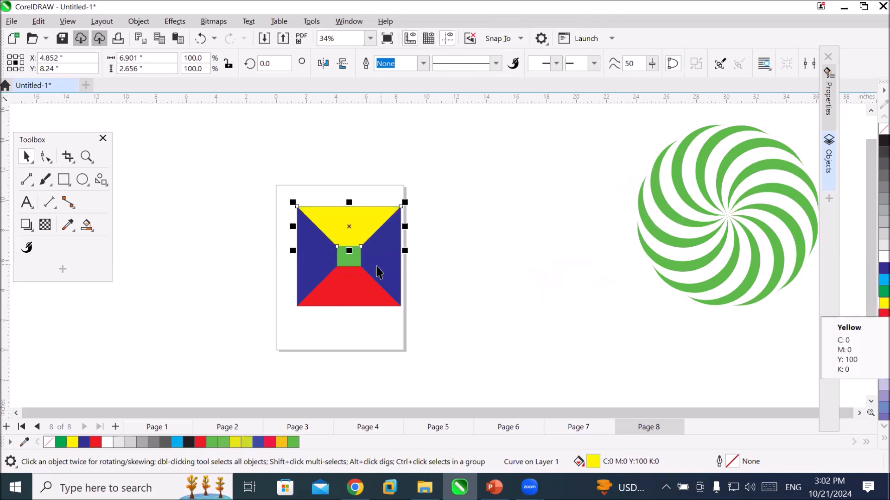
left_click(470, 359)
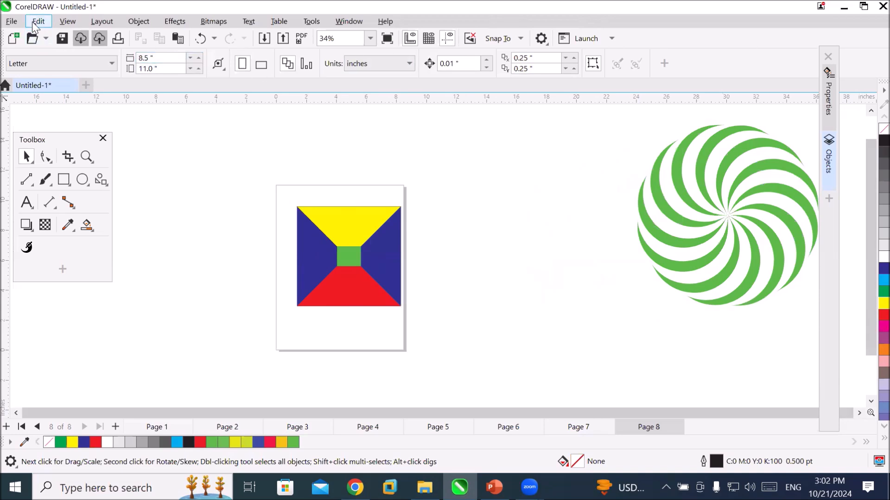
Start an image import and open the GreenLandscapes folder inside D:\_Graphics\Images.
left_click(260, 38)
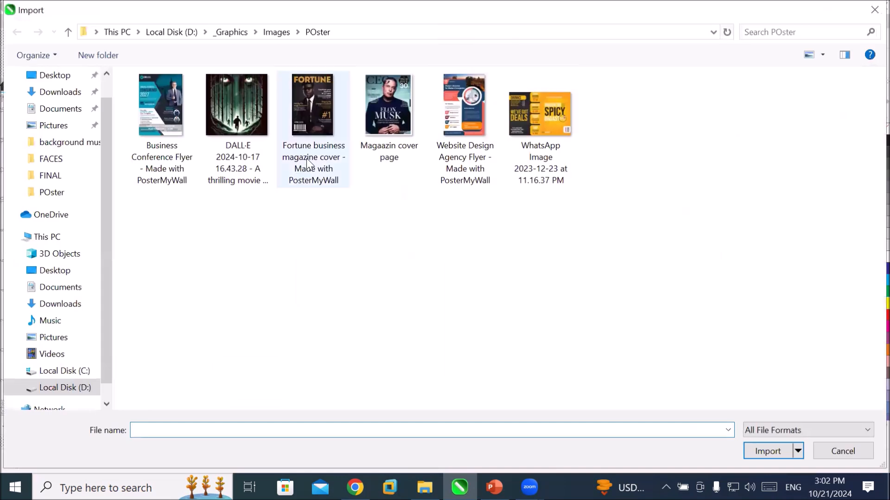
left_click(269, 32)
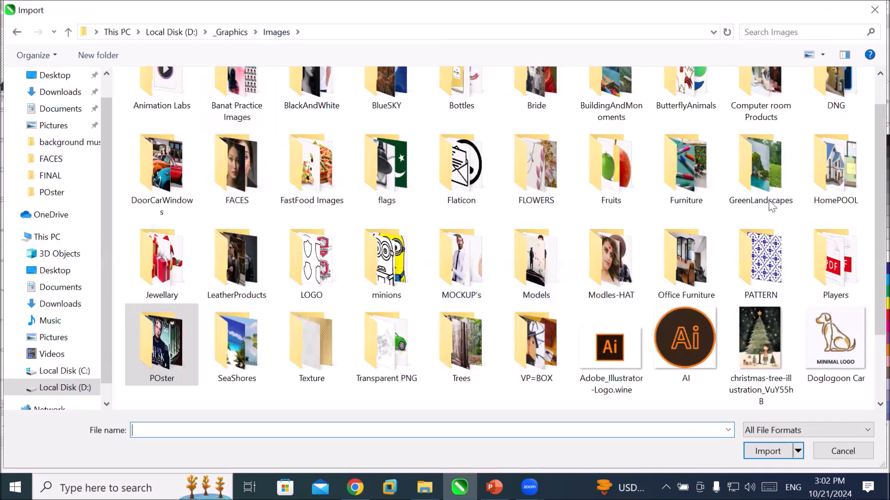
left_click(787, 185)
double_click(786, 185)
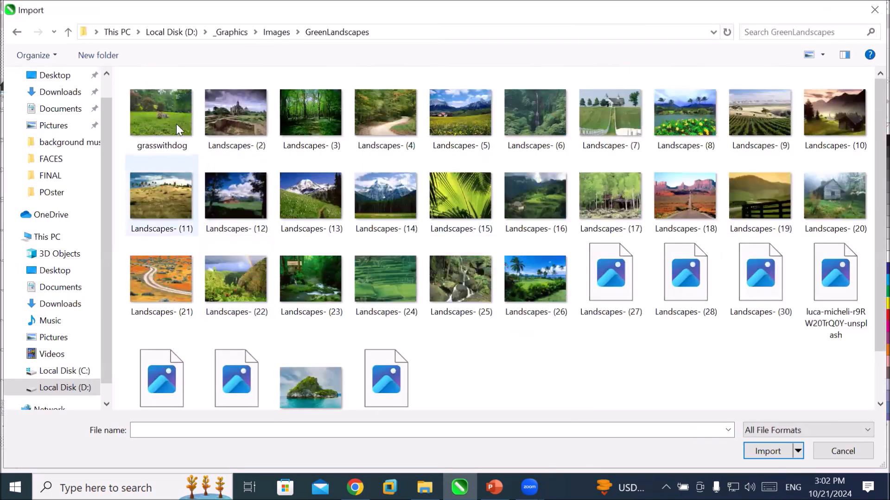
Import Landscapes- (15), (21) and (27), Model- (14) and the photo of the man on the beach together.
left_click(458, 205)
left_click(614, 283, "ctrl")
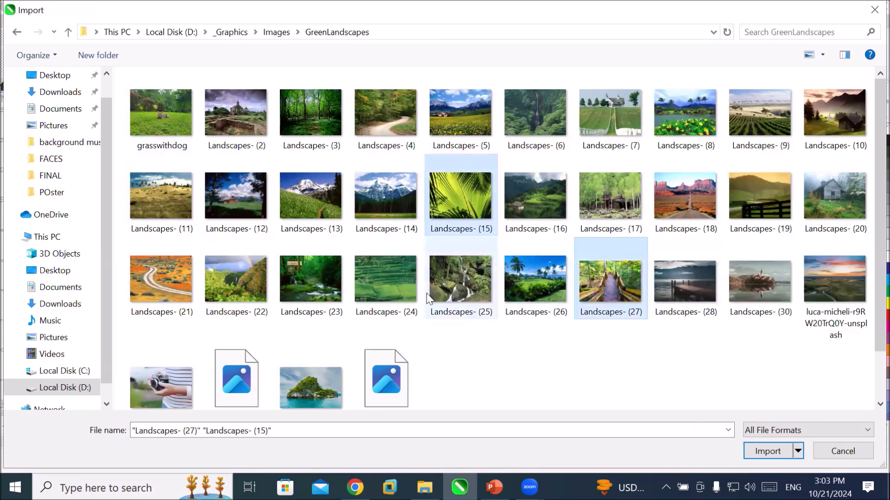
left_click(174, 282, "ctrl")
left_click(178, 388, "ctrl")
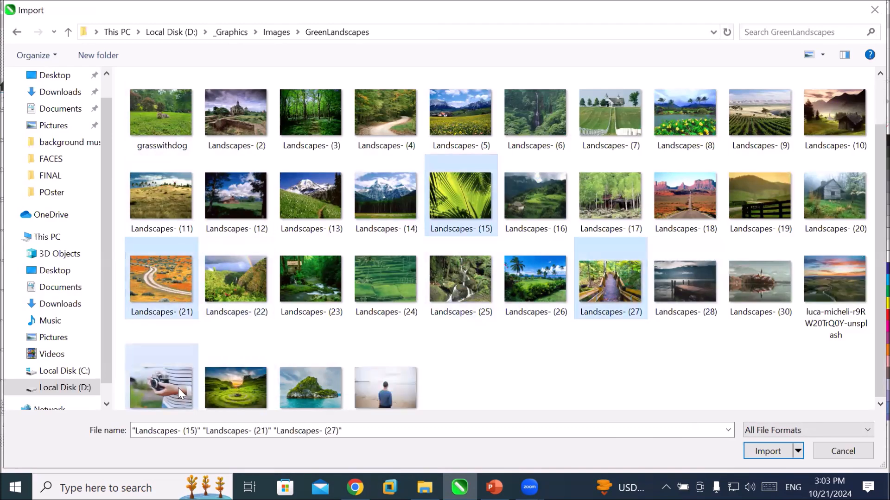
left_click(384, 340, "ctrl")
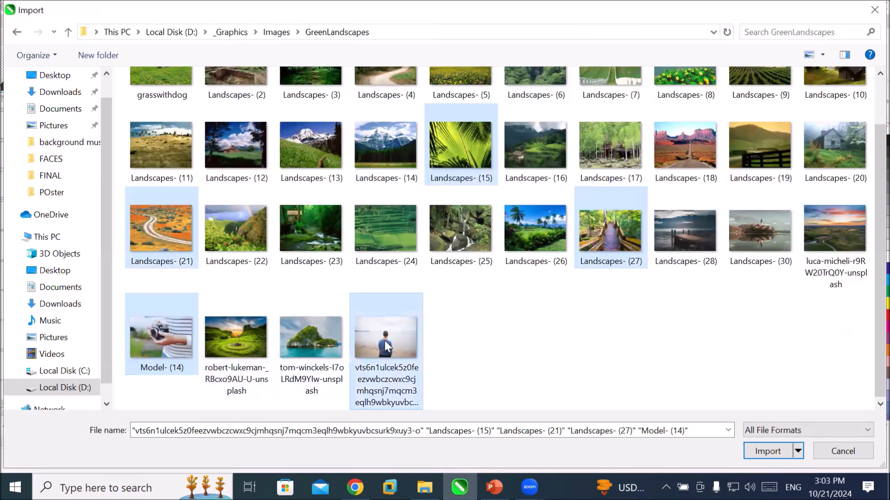
left_click(767, 451)
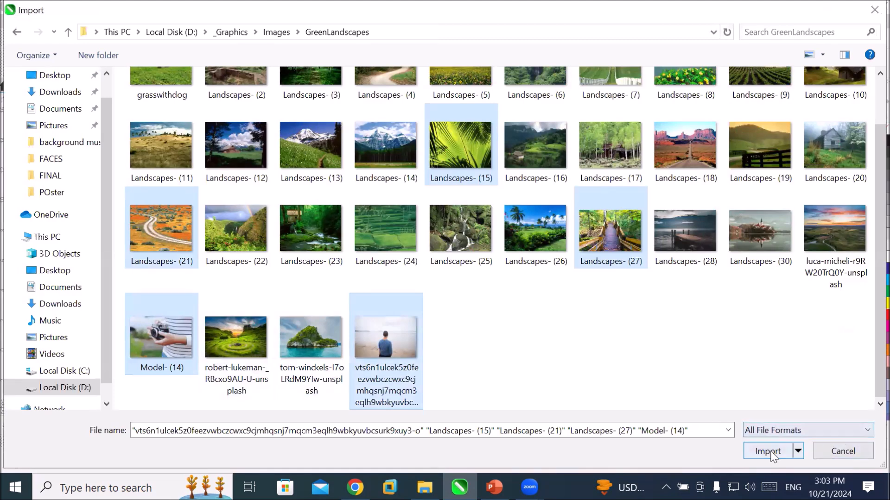
Place the five imported photos one by one in the empty space around the coloured square.
left_click(206, 131)
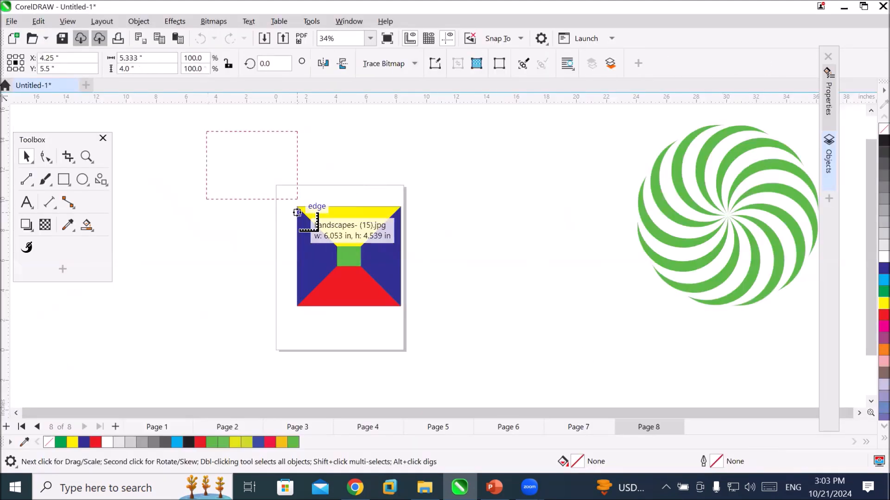
left_click(359, 123)
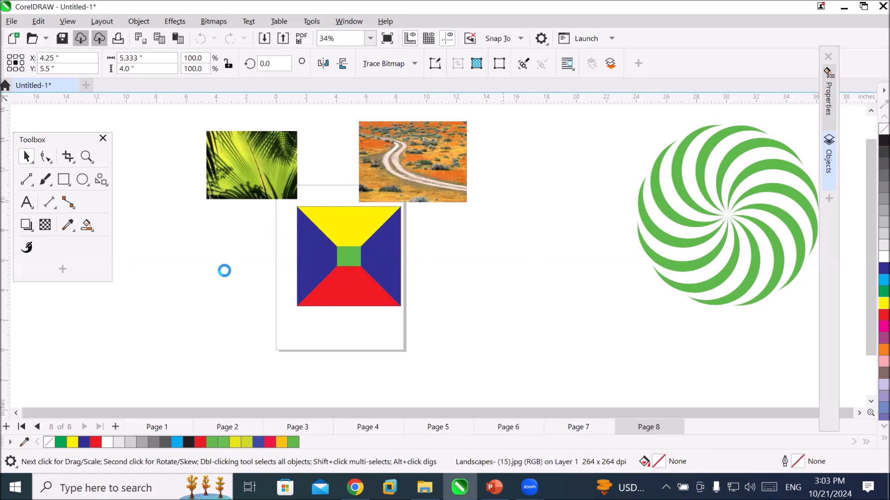
left_click_drag(443, 226, 515, 275)
left_click_drag(192, 238, 254, 280)
left_click_drag(266, 371, 332, 389)
left_click(504, 395)
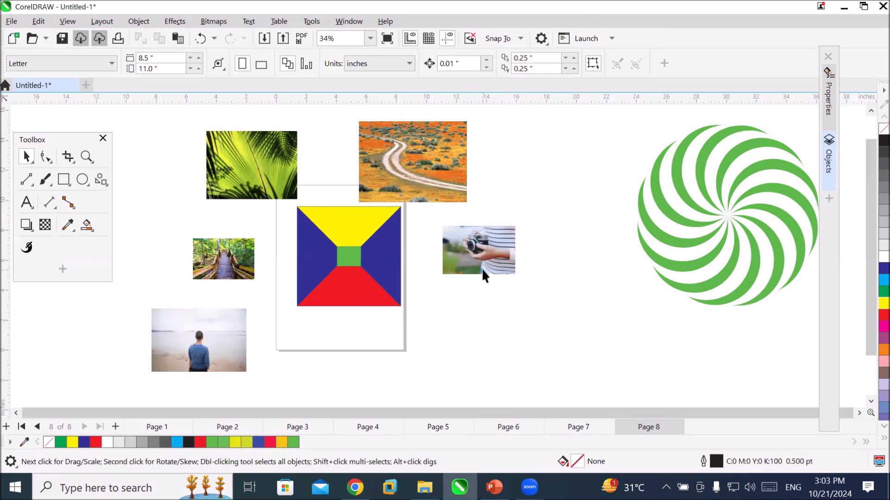
PowerClip the palm leaf photo inside the yellow top panel and fit its contents with Fill Proportionally.
left_click(245, 167)
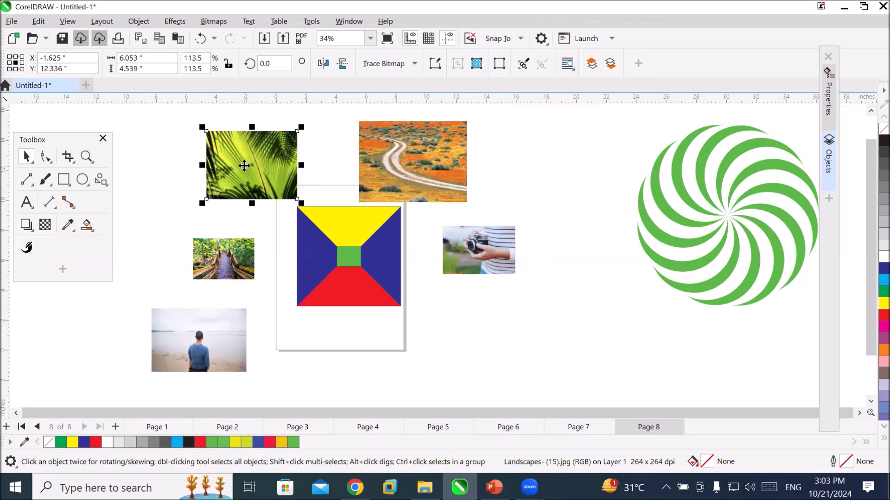
left_click_drag(245, 166, 351, 219)
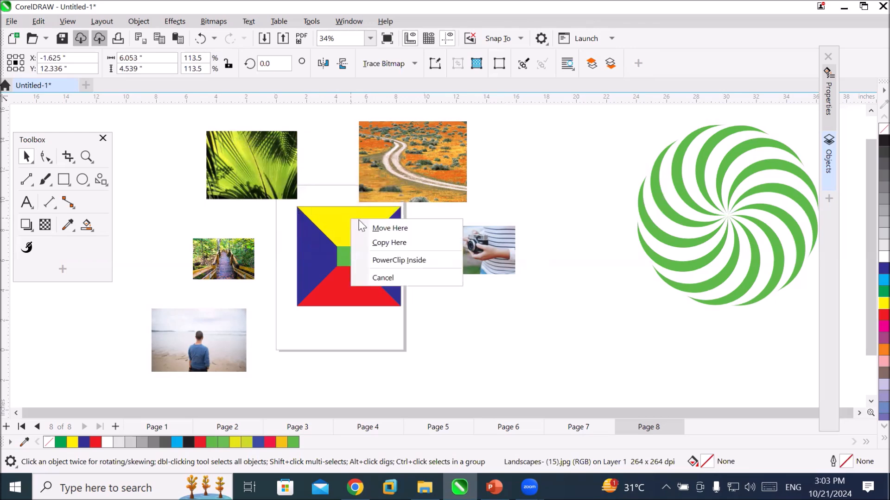
left_click(419, 266)
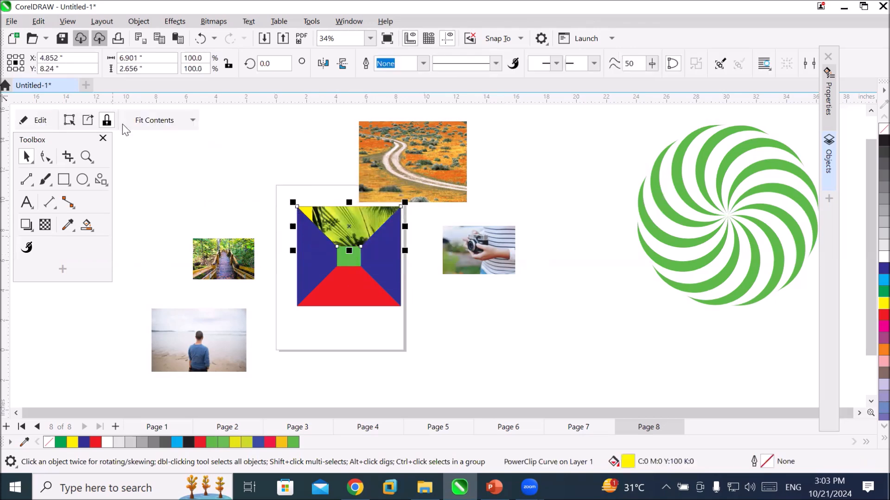
left_click(162, 121)
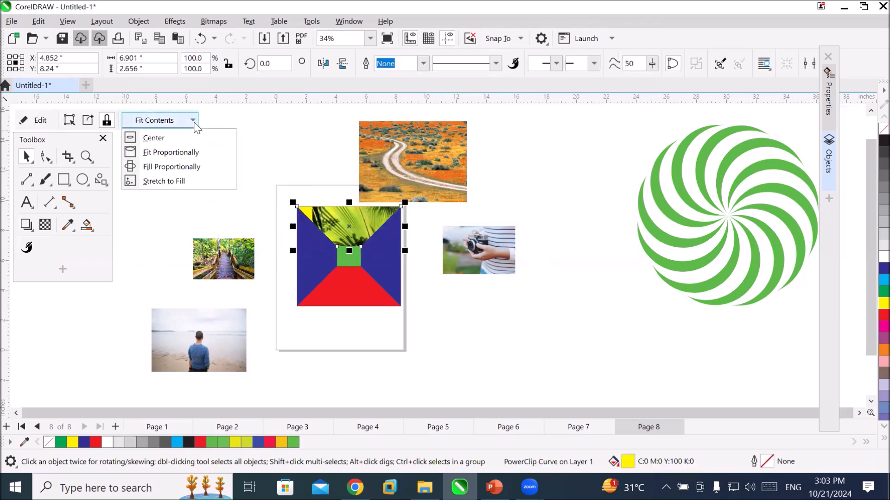
left_click(190, 171)
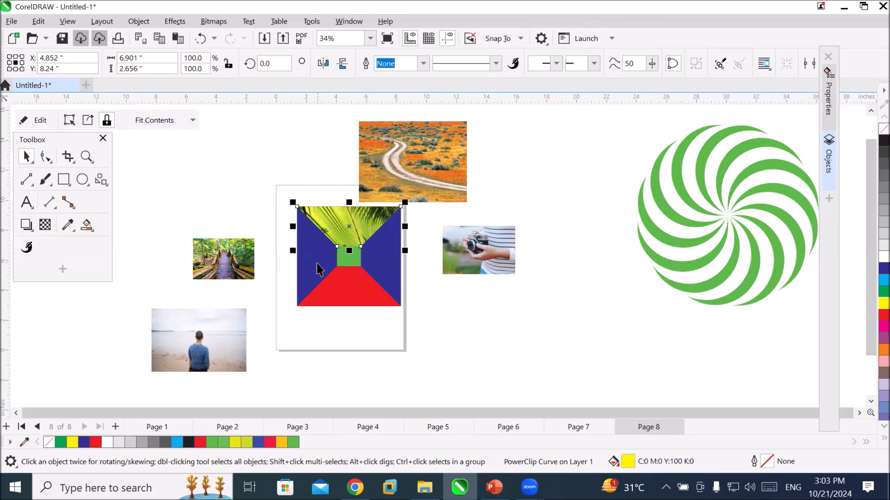
PowerClip the desert road photo inside the left blue panel and fit its contents with Fill Proportionally.
left_click(408, 177)
left_click_drag(409, 176, 323, 262)
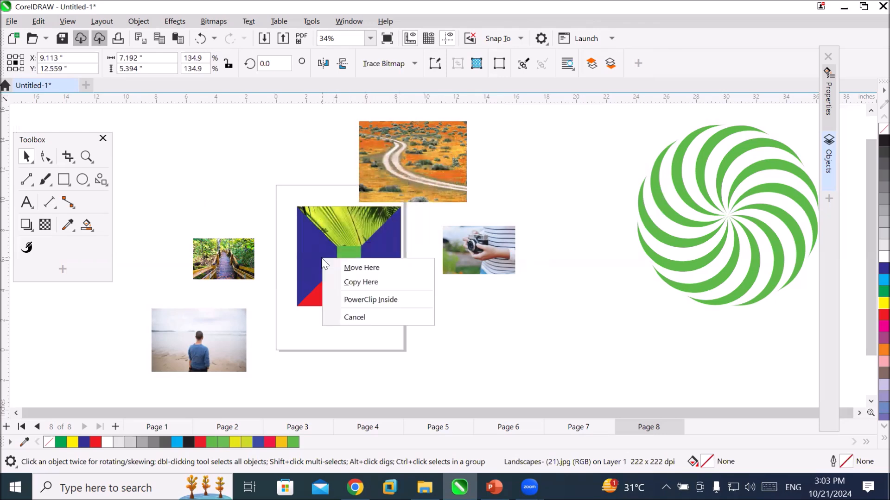
left_click(399, 300)
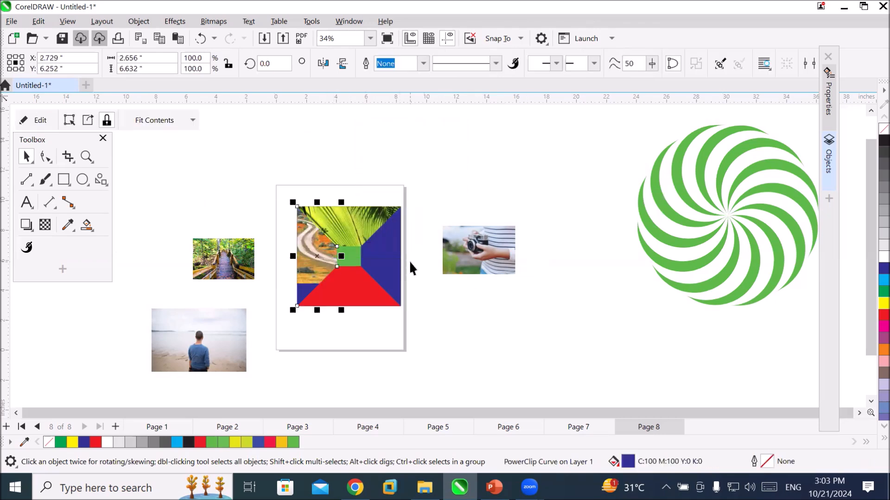
left_click(194, 120)
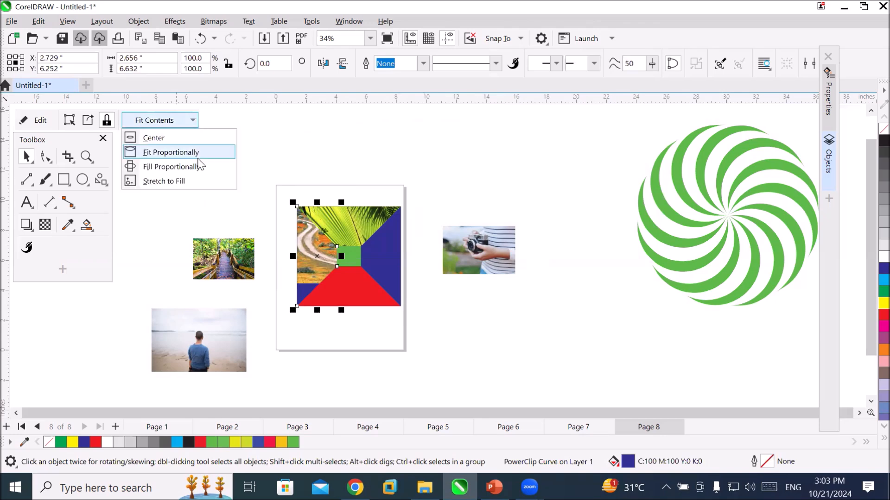
left_click(198, 167)
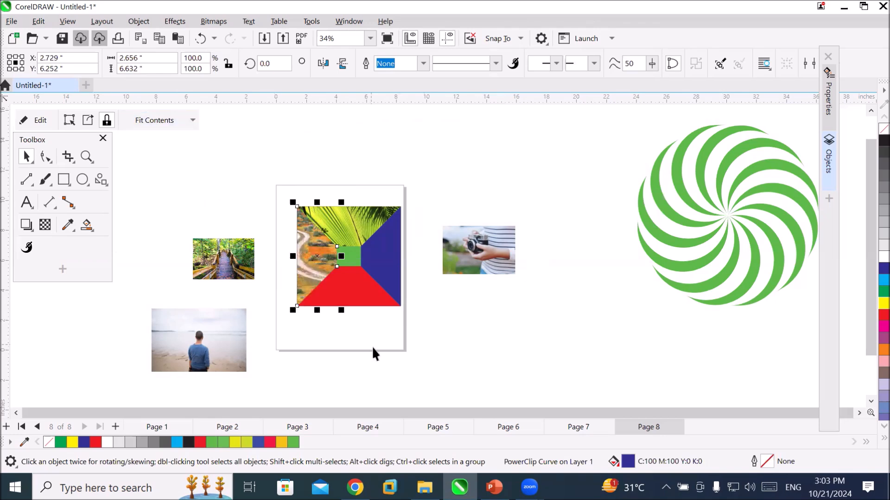
PowerClip the camera photo inside the red bottom panel and fit its contents with Fill Proportionally.
left_click(492, 256)
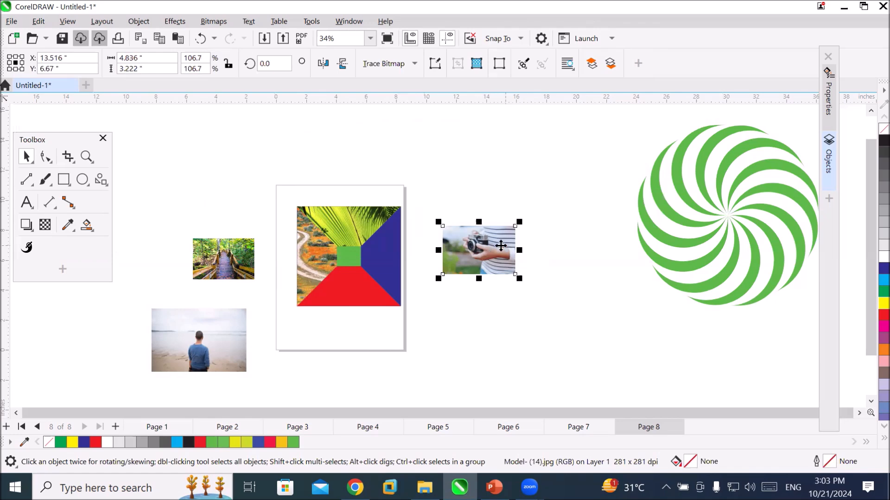
left_click_drag(470, 252, 354, 288)
left_click(396, 328)
left_click(194, 128)
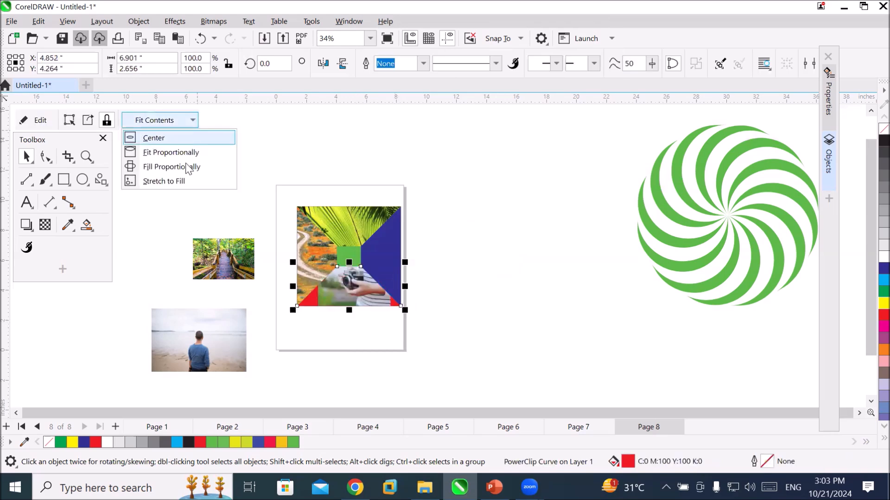
left_click(176, 181)
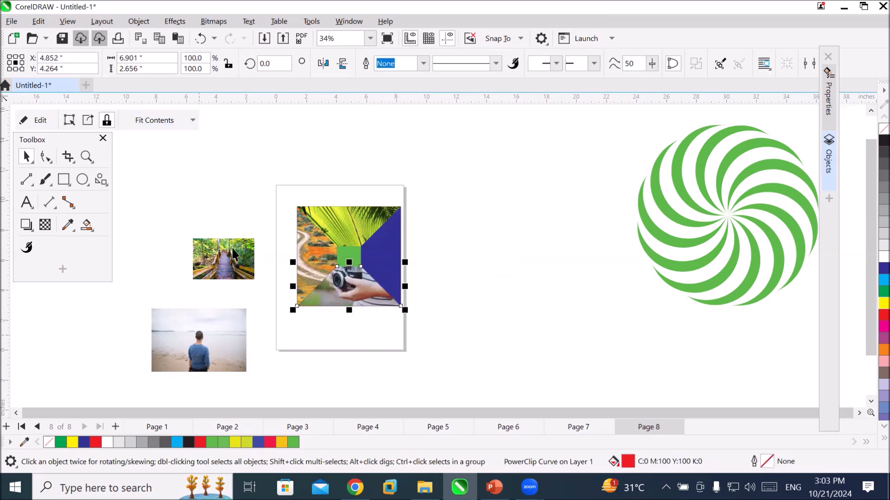
PowerClip the wooden bridge photo inside the right blue panel and fit its contents with Fill Proportionally.
left_click(223, 255)
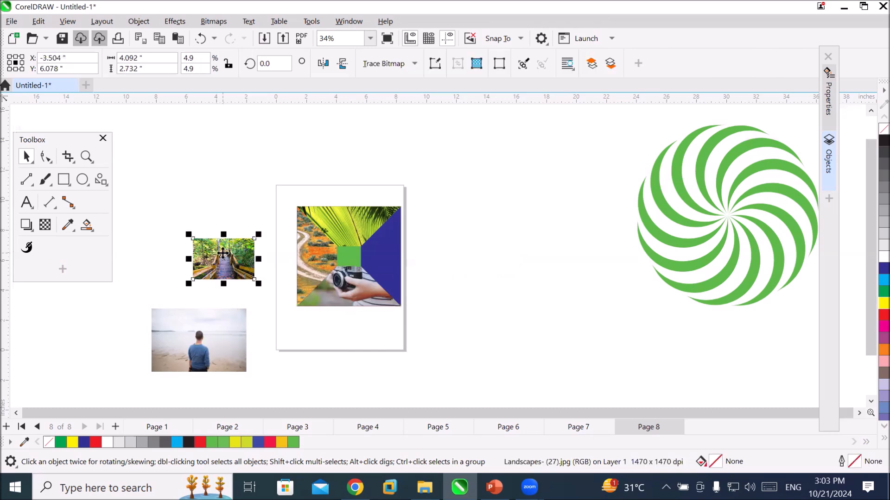
left_click_drag(223, 255, 391, 248)
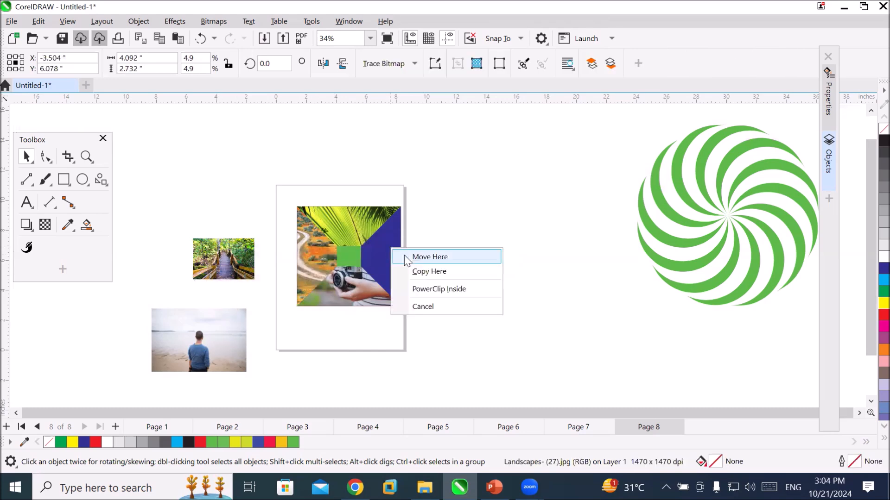
left_click(451, 288)
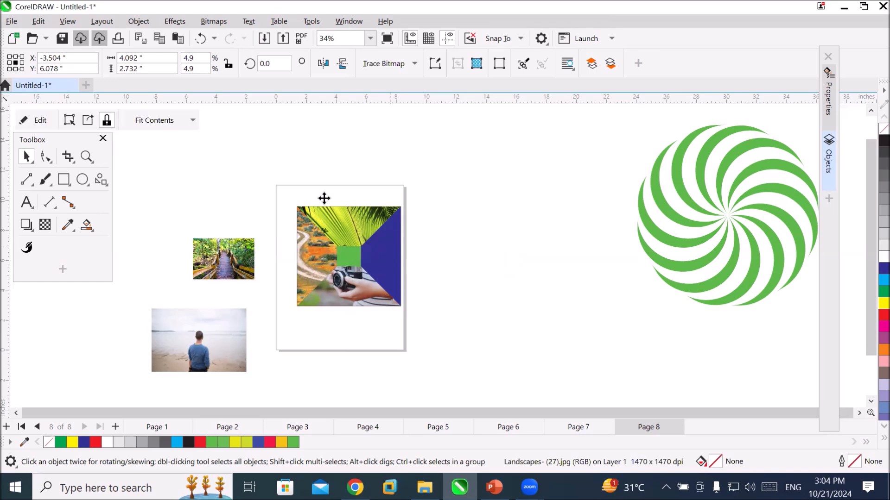
left_click(156, 120)
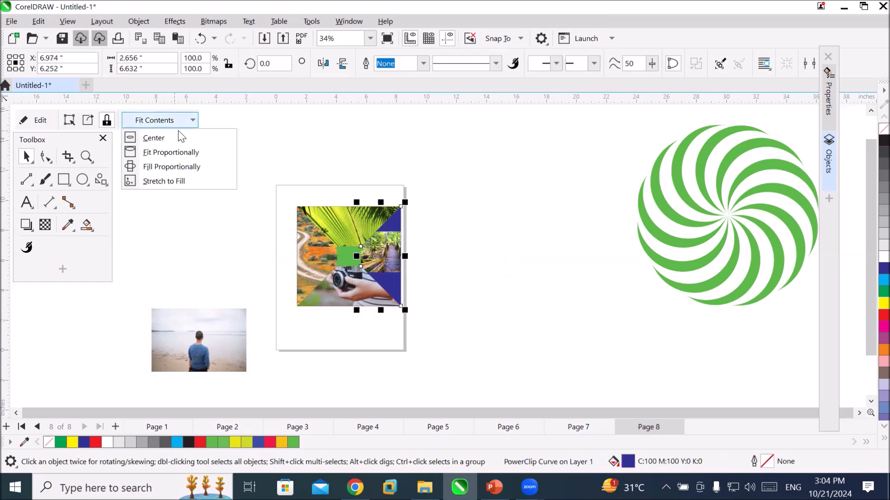
left_click(198, 168)
scroll(347, 267, "up", 5)
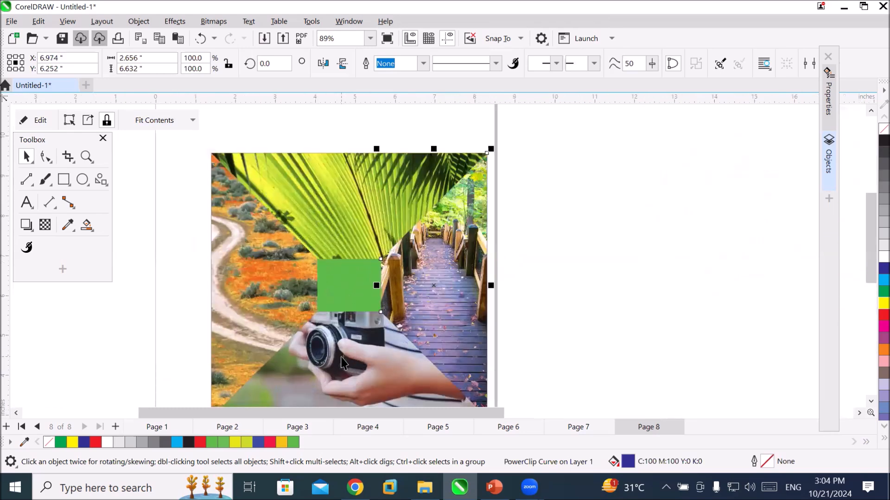
PowerClip the photo of the man on the beach inside the green centre square and fit it with Fill Proportionally.
left_click(363, 269)
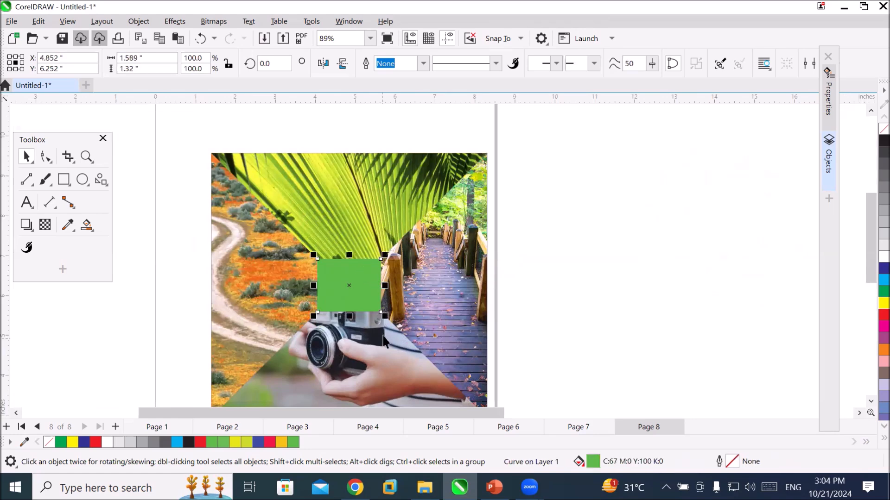
scroll(371, 301, "down", 4)
mouse_move(219, 388)
left_mouse_down()
mouse_move(335, 301)
mouse_move(366, 296)
mouse_move(366, 305)
left_mouse_up()
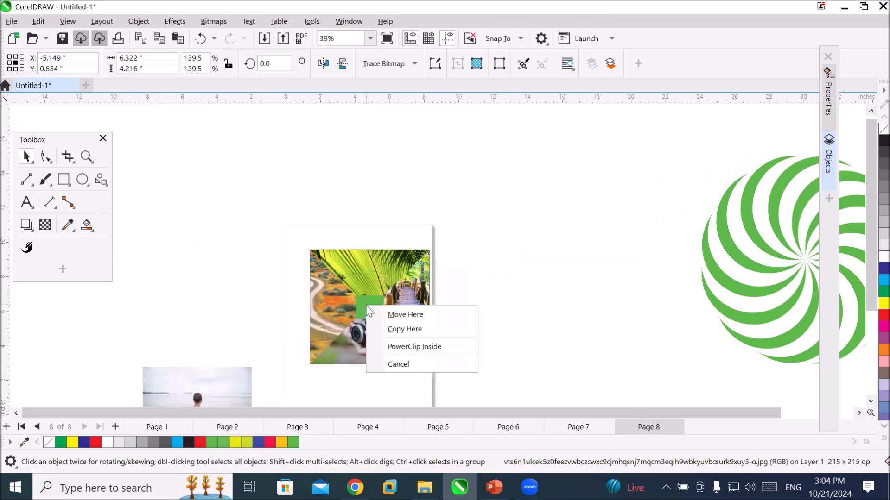
left_click(417, 345)
left_click(191, 120)
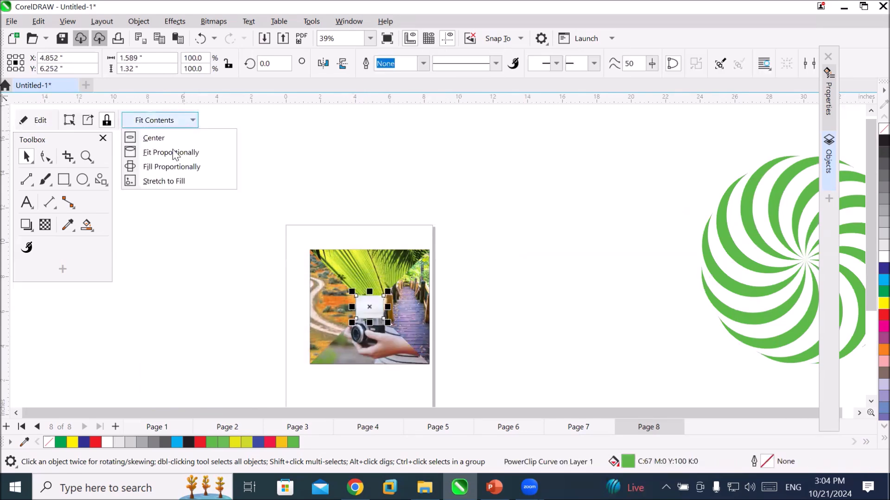
left_click(167, 166)
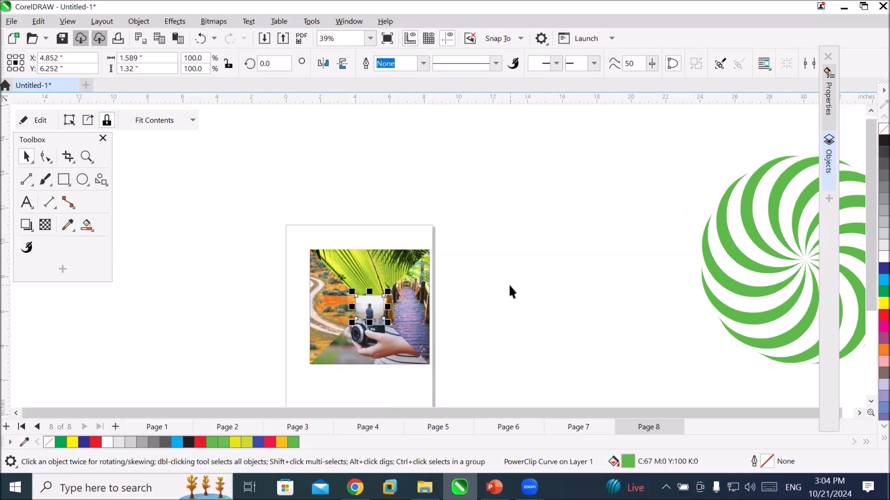
Add the text label "Model" on the centre photo and "Bridge" on the wooden bridge photo.
scroll(346, 304, "up", 4)
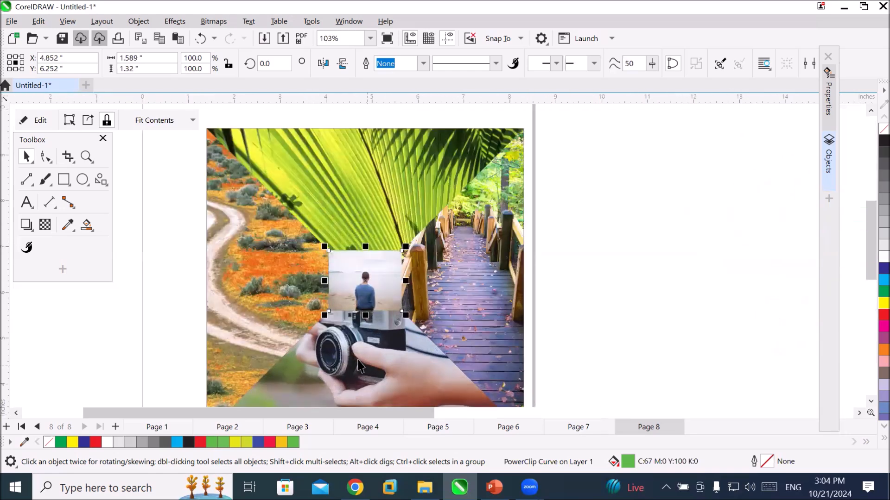
scroll(358, 358, "up", 1)
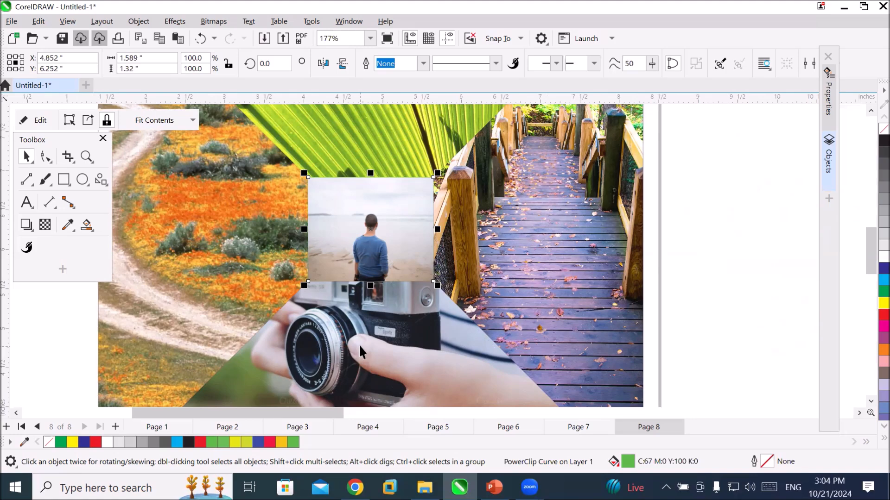
left_click(26, 203)
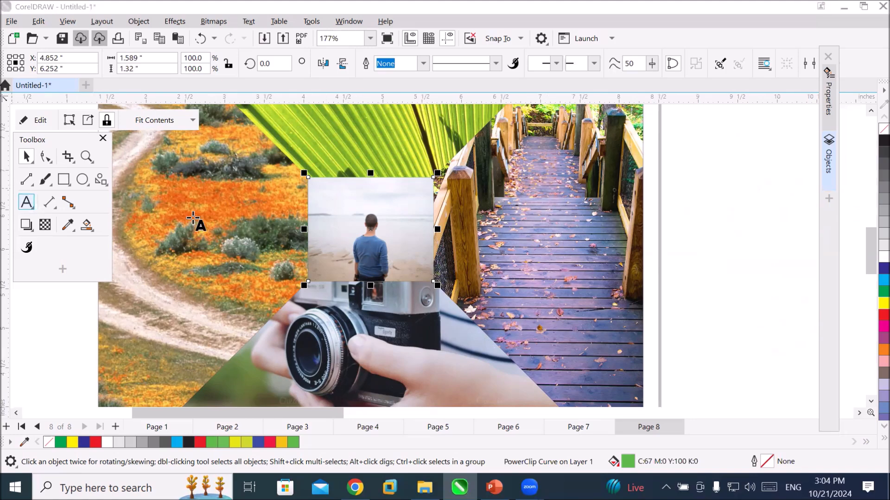
left_click(339, 209)
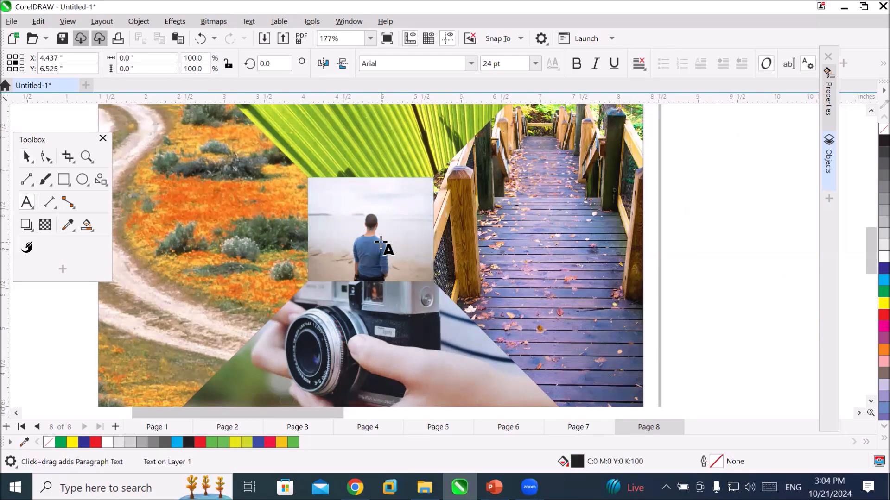
type("Model")
left_click(529, 266)
type("Bridge")
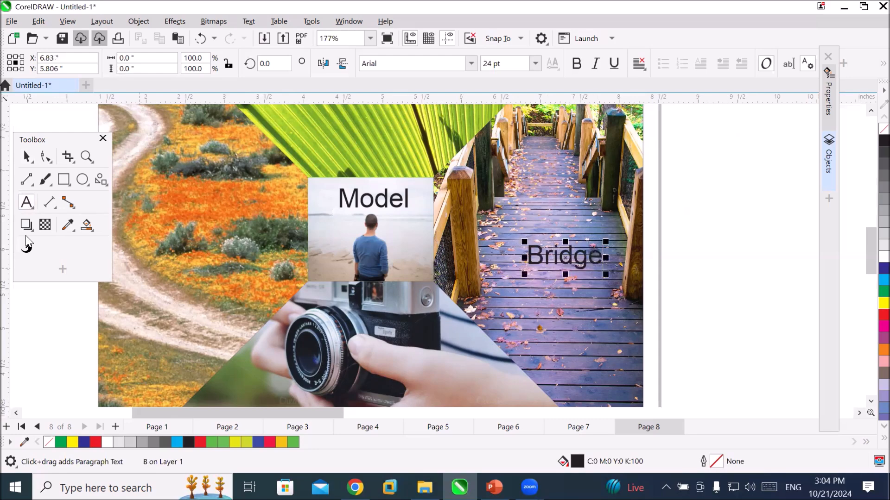
Add the text label "Camera" on the camera photo and "GRASS" on the desert road photo, and end text entry.
scroll(871, 306, "down", 1)
left_click(267, 371)
type("Camera")
left_click(153, 210)
type("GRASS")
scroll(438, 199, "down", 3)
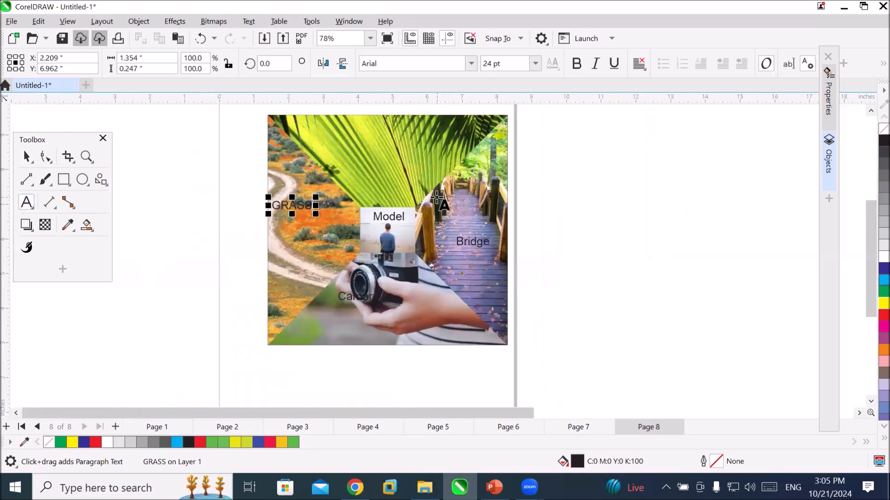
left_click(20, 158)
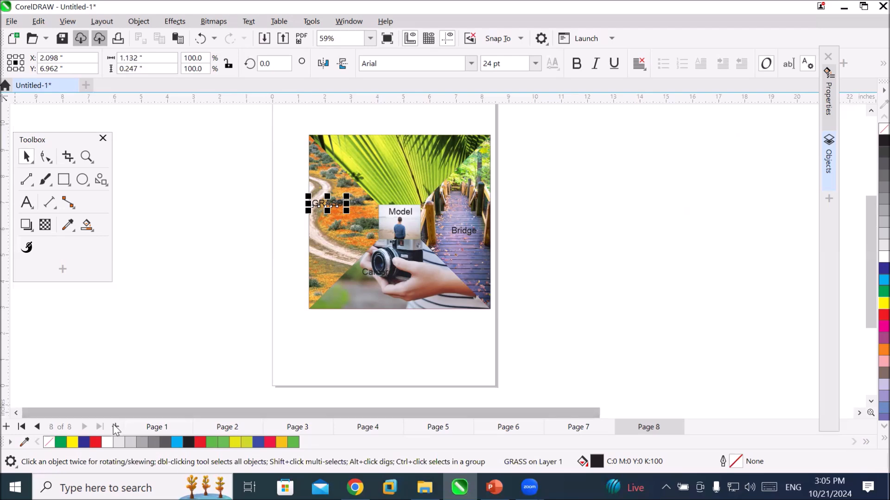
On a new page 9, draw a folded-corner basic shape about 8.6 by 10.8 inches over the page and fill it cyan.
left_click(180, 429)
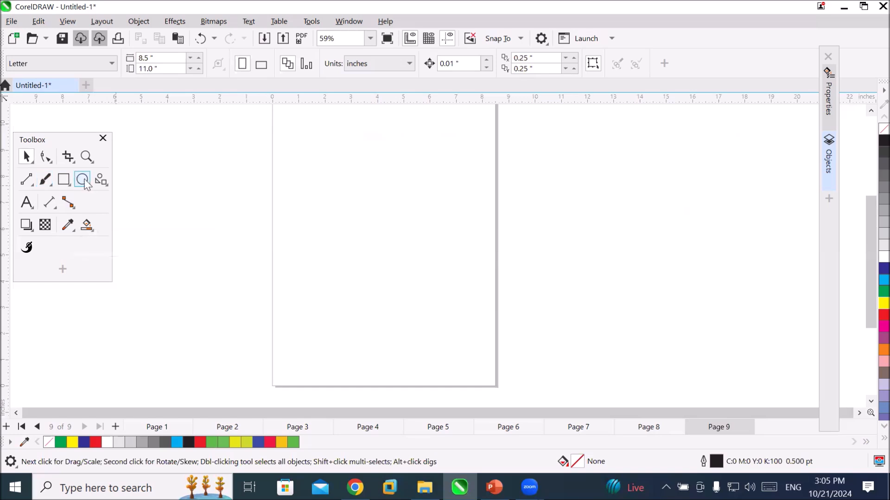
left_click(100, 182)
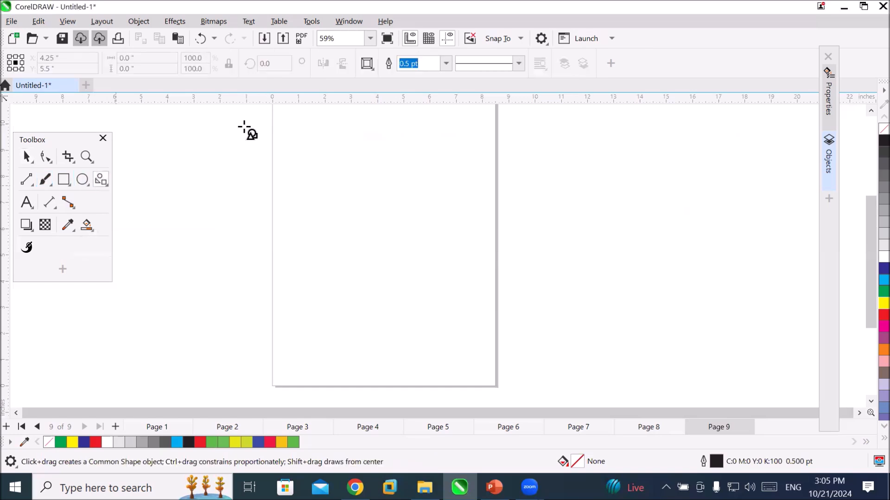
left_click(369, 65)
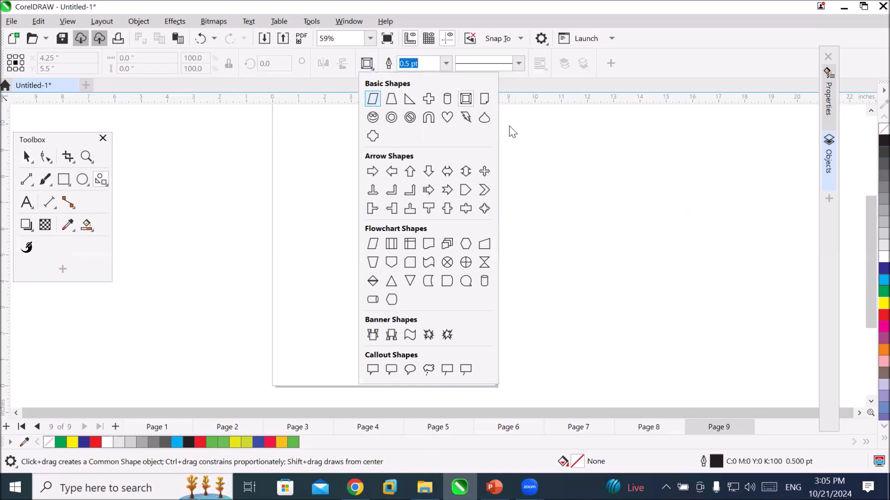
left_click(483, 99)
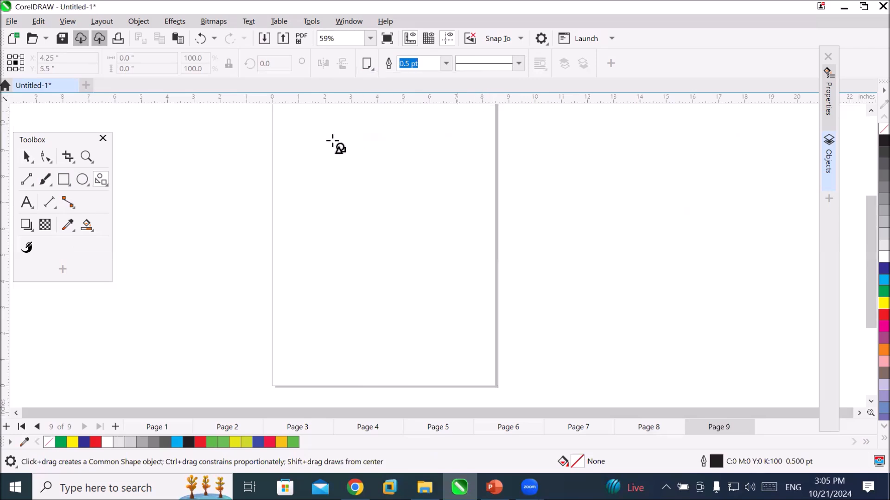
scroll(282, 118, "down", 1)
left_click_drag(276, 106, 453, 327)
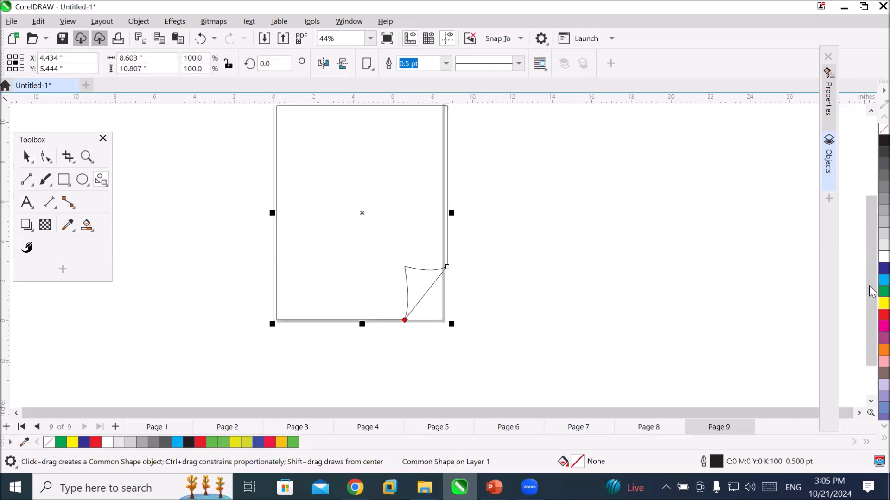
left_click(883, 280)
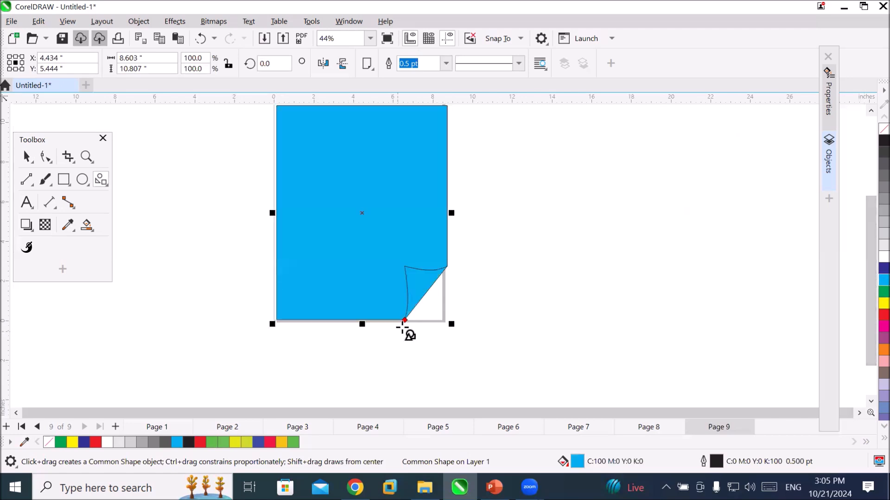
Try different corner-fold sizes on the cyan shape and undo the small stray shape drawn at its corner.
left_click_drag(404, 320, 338, 290)
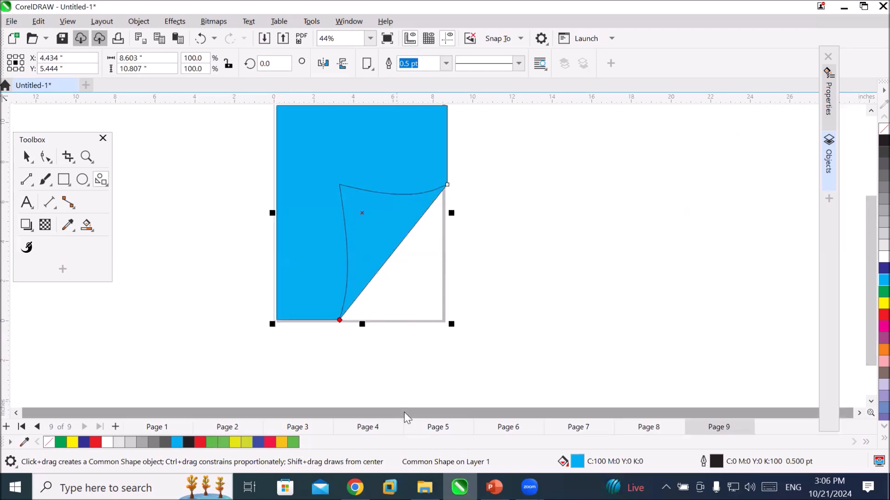
left_click_drag(339, 319, 446, 351)
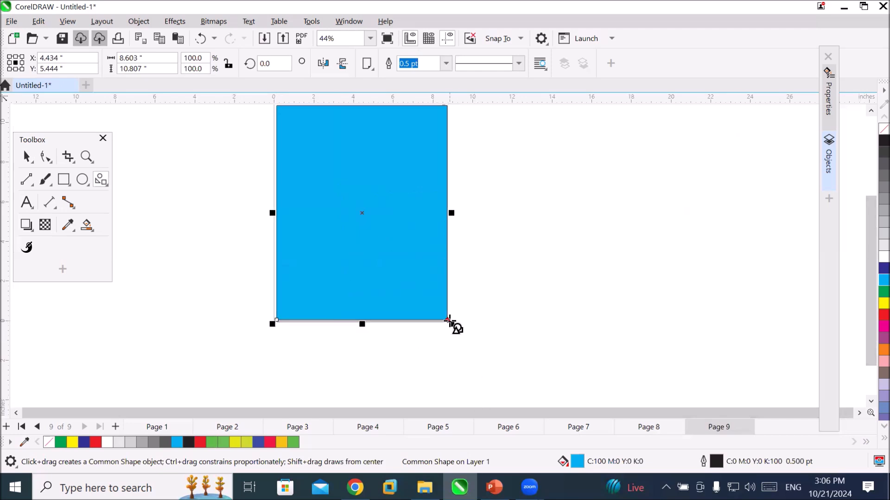
left_click_drag(450, 323, 434, 316)
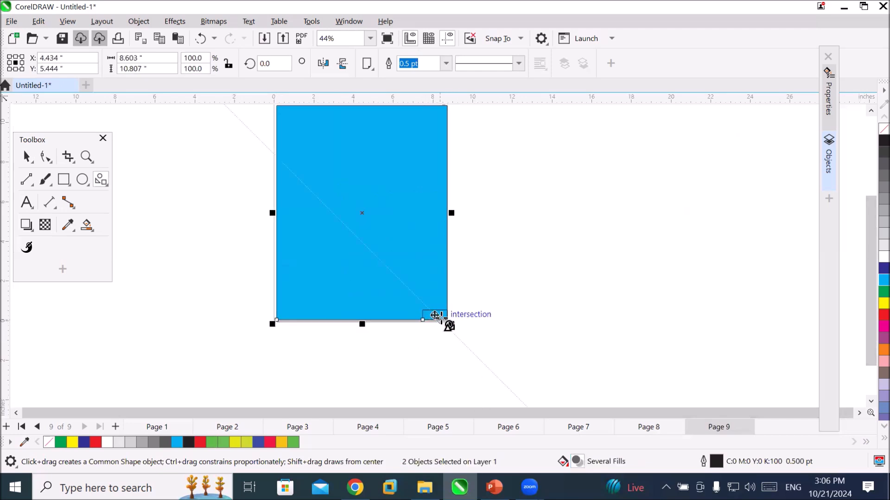
key("ctrl+z")
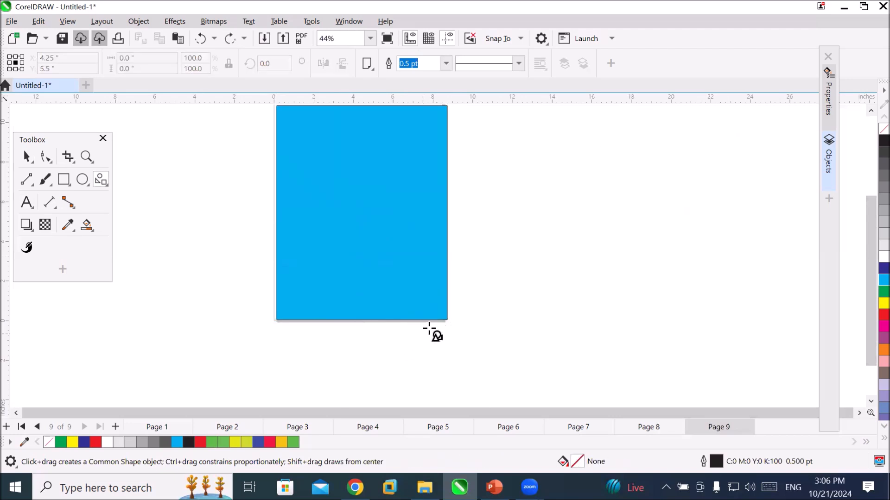
Fold back the cyan shape's bottom-right corner by a moderate amount with the Shape tool.
left_click(45, 157)
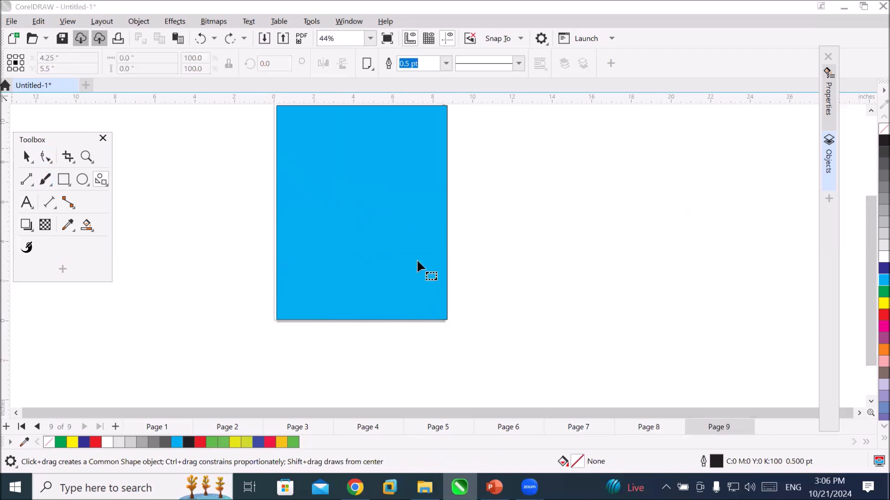
left_click(452, 321)
left_click_drag(446, 319, 409, 320)
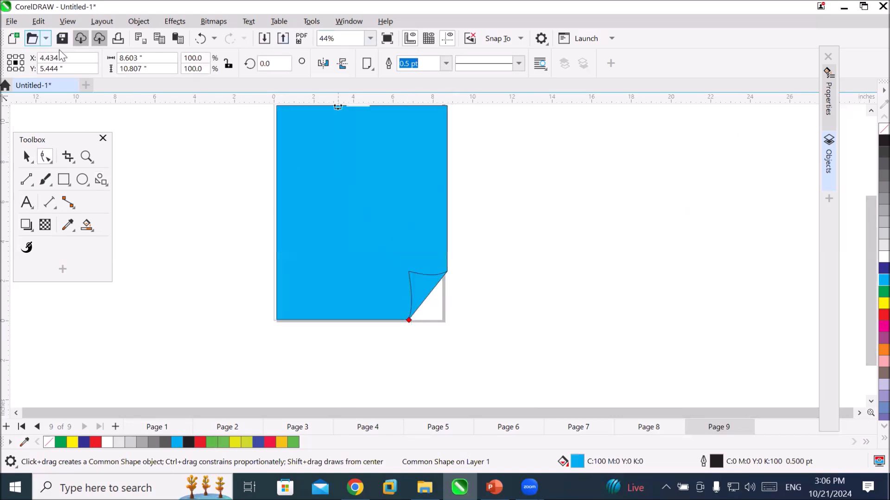
Import the image "Magaazin cover page" from the Images\POster folder and place it beside the cyan folded-corner shape.
left_click(18, 23)
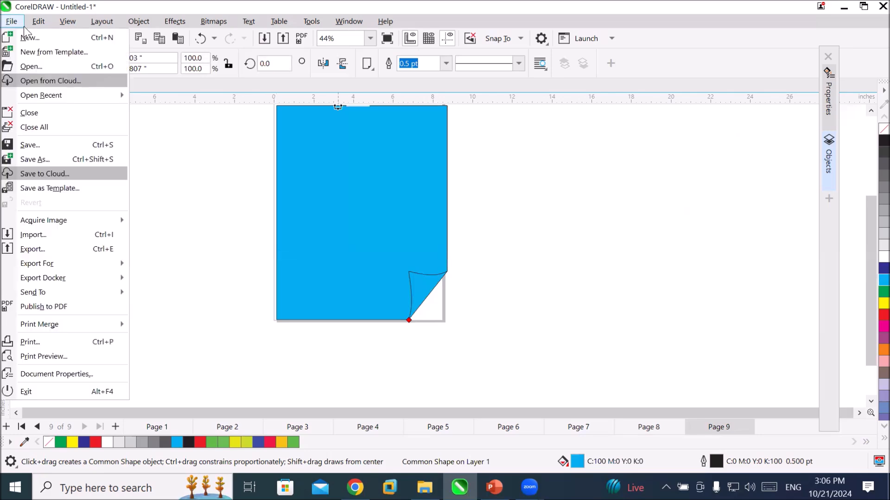
key("Right")
left_click(183, 256)
left_click(388, 221)
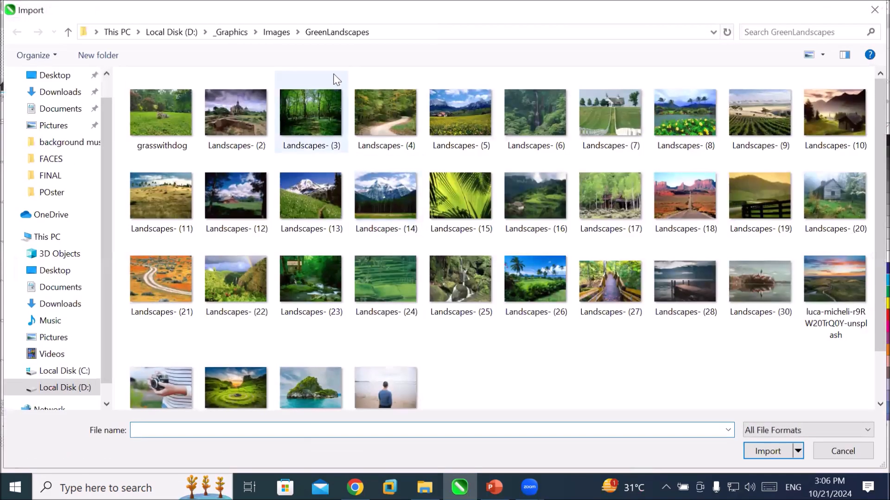
left_click(278, 32)
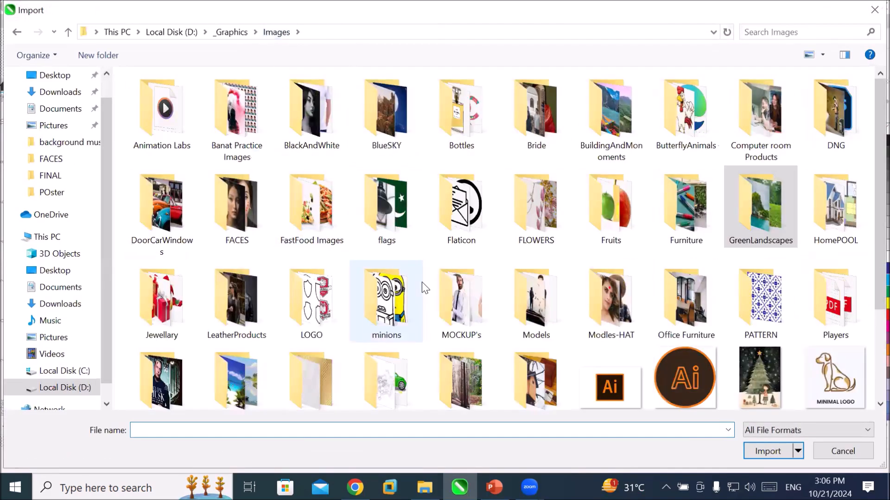
scroll(424, 287, "down", 3)
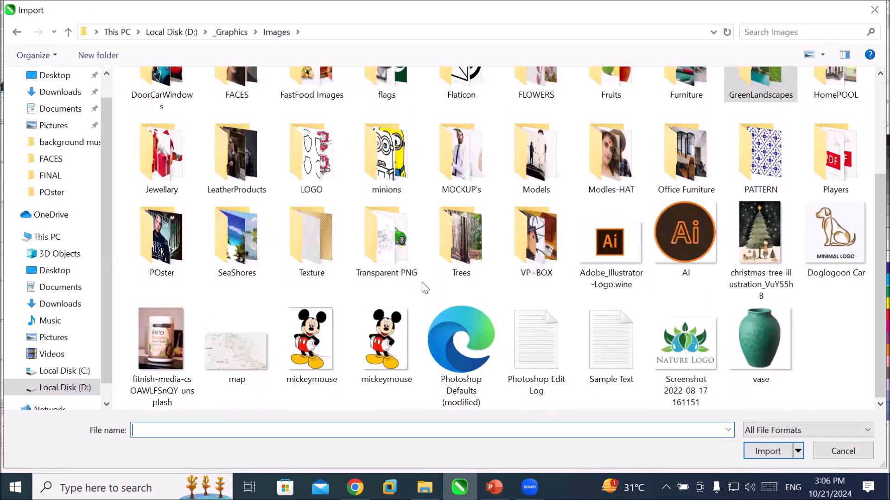
left_click(186, 254)
double_click(186, 254)
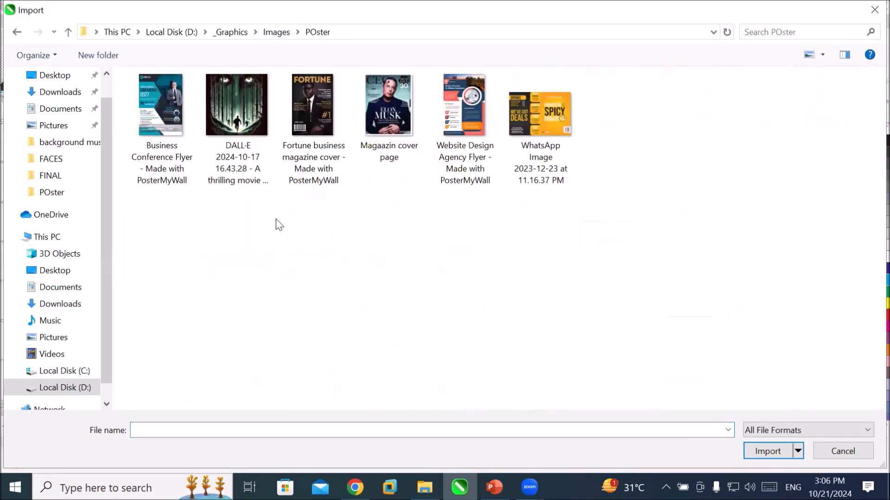
left_click(392, 97)
left_click(747, 453)
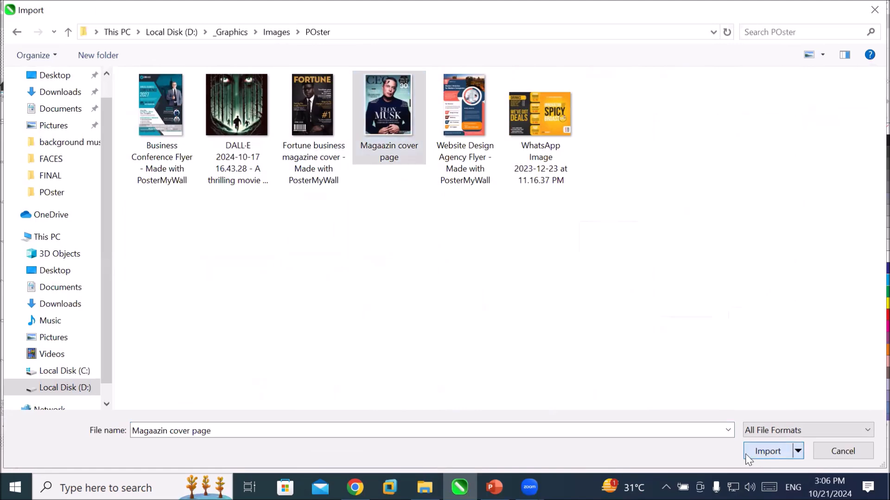
left_click_drag(145, 153, 341, 371)
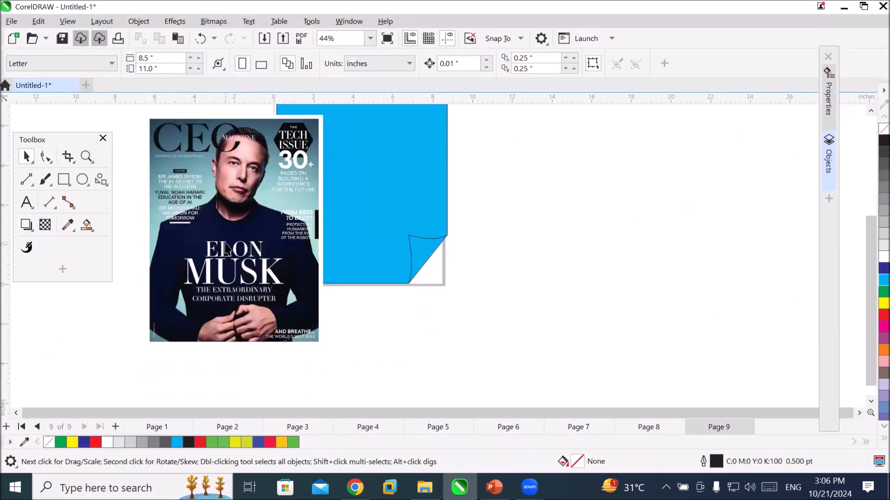
PowerClip the magazine cover inside the folded-corner shape and make its contents fill the frame proportionally.
left_click_drag(272, 224, 353, 192)
left_click(401, 233)
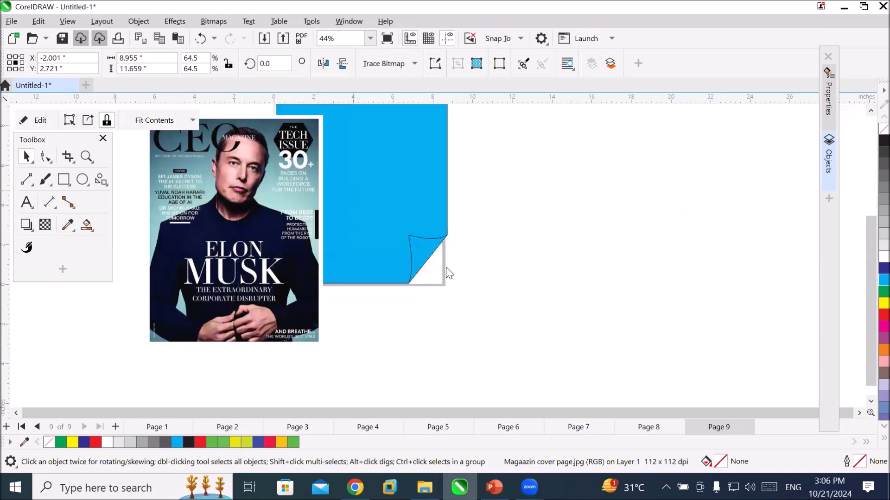
left_click(192, 123)
left_click(225, 167)
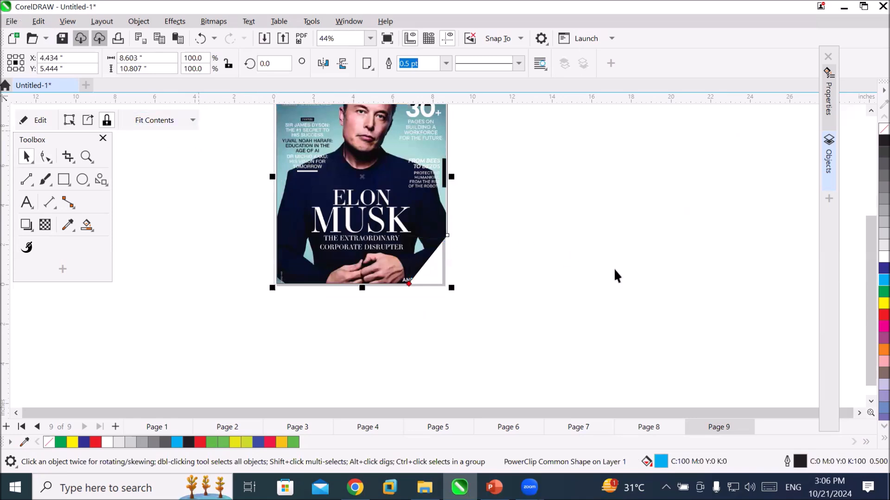
Try smaller and larger corner folds on the clipped magazine cover with the Shape tool, ending with a moderate fold.
left_click(871, 111)
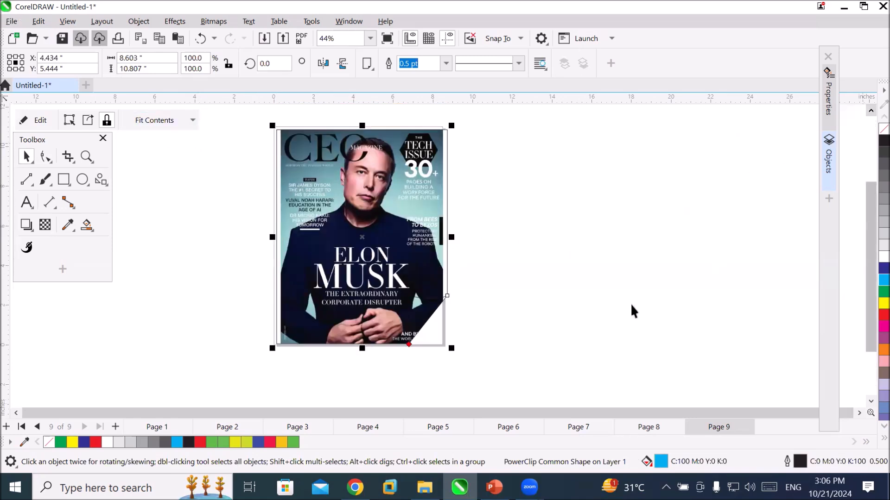
scroll(457, 374, "up", 5)
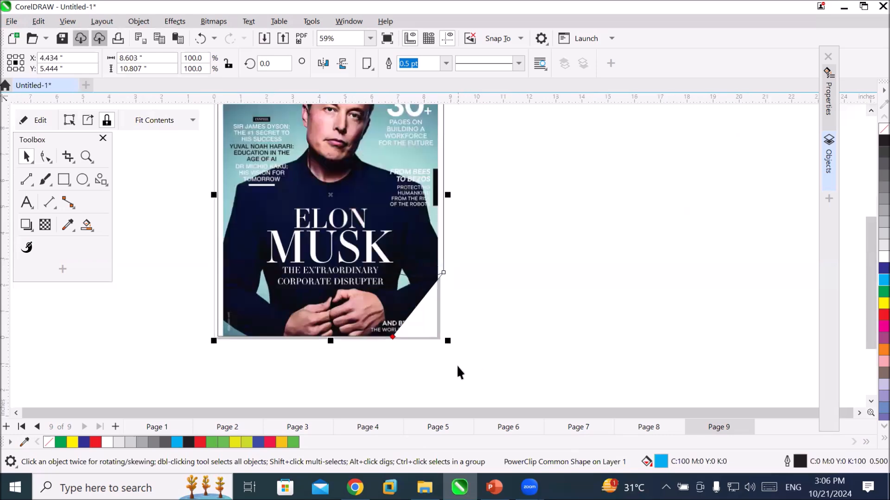
scroll(351, 305, "down", 3)
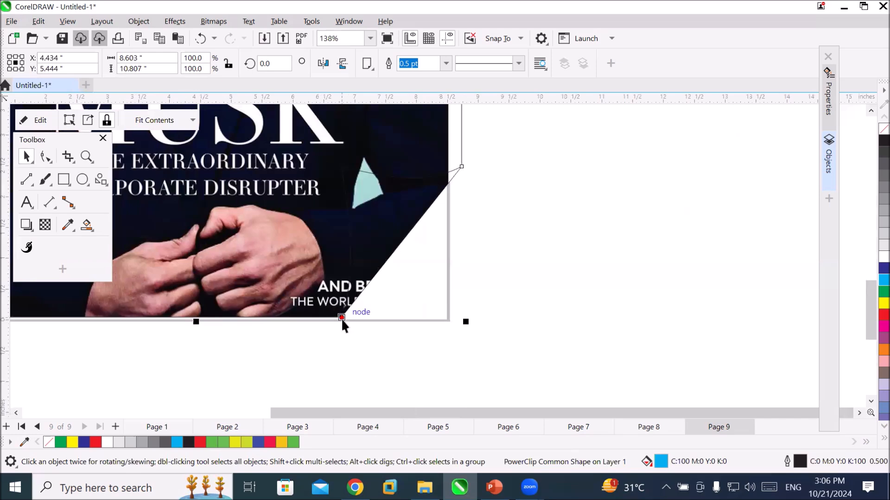
left_click(47, 158)
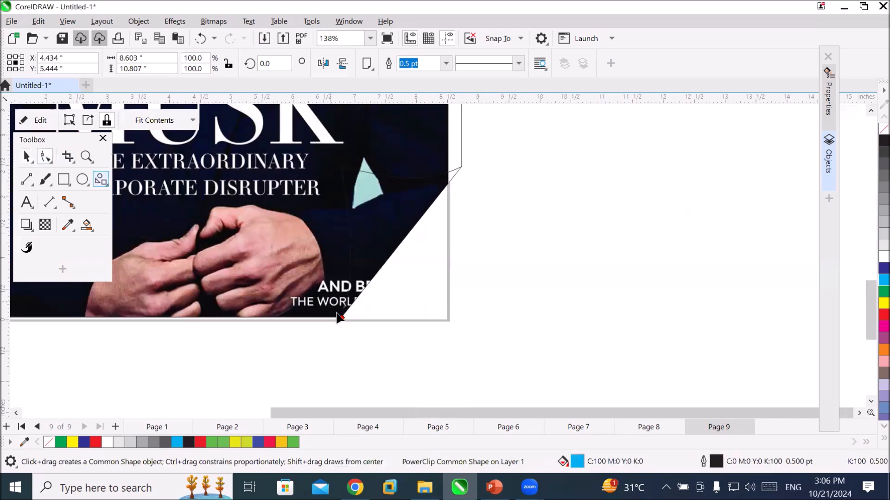
scroll(341, 320, "down", 2)
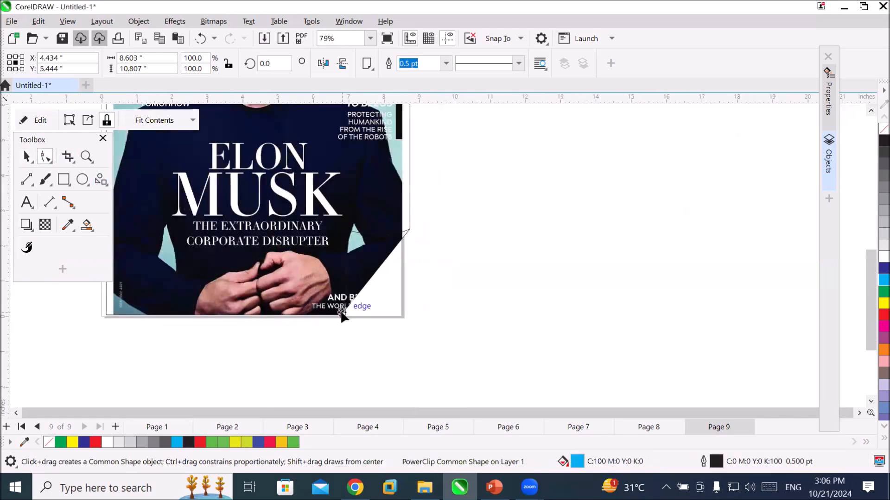
left_click_drag(342, 315, 384, 341)
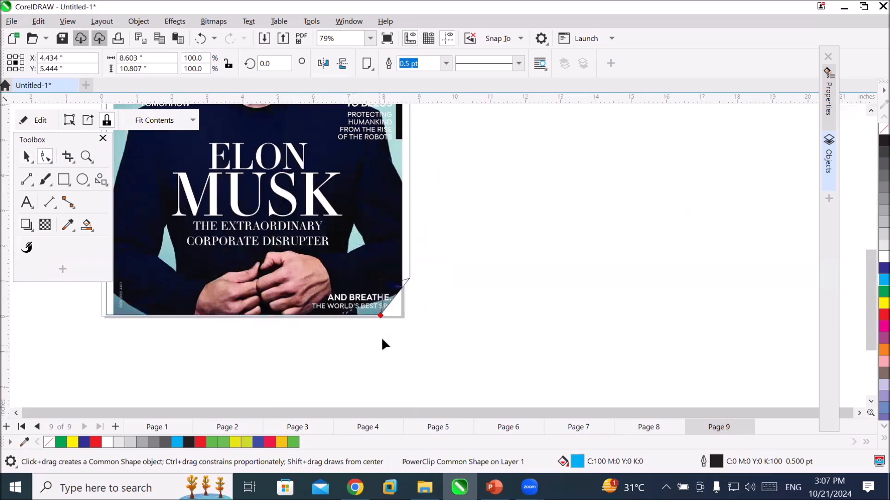
left_click_drag(381, 312, 284, 290)
scroll(466, 337, "down", 2)
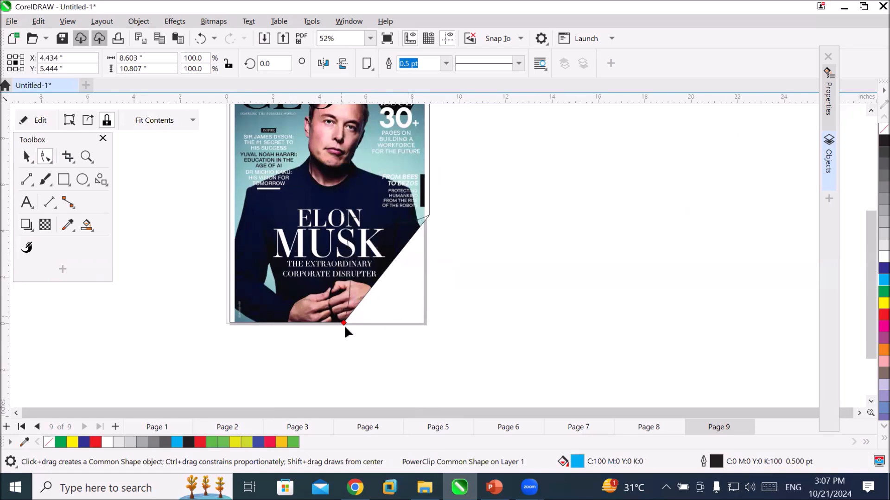
left_click_drag(344, 322, 390, 330)
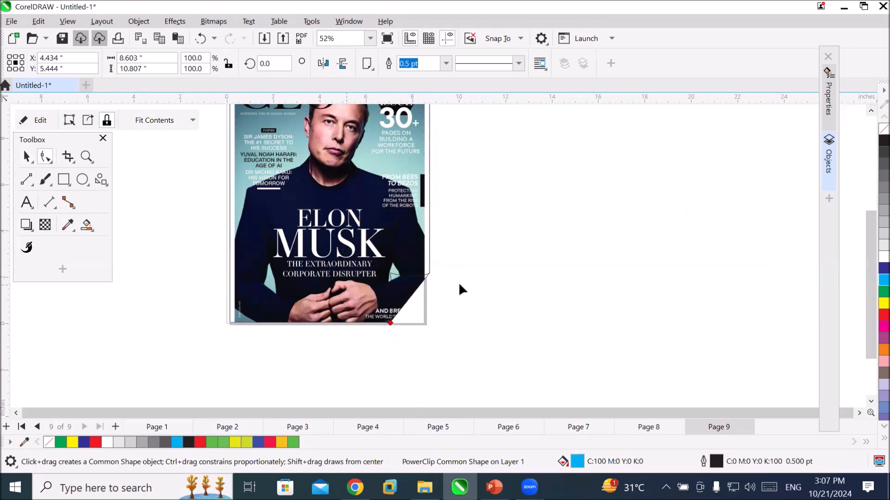
Give the folded-corner magazine cover a red outline and set the outline width to 12 pt.
right_click(870, 312)
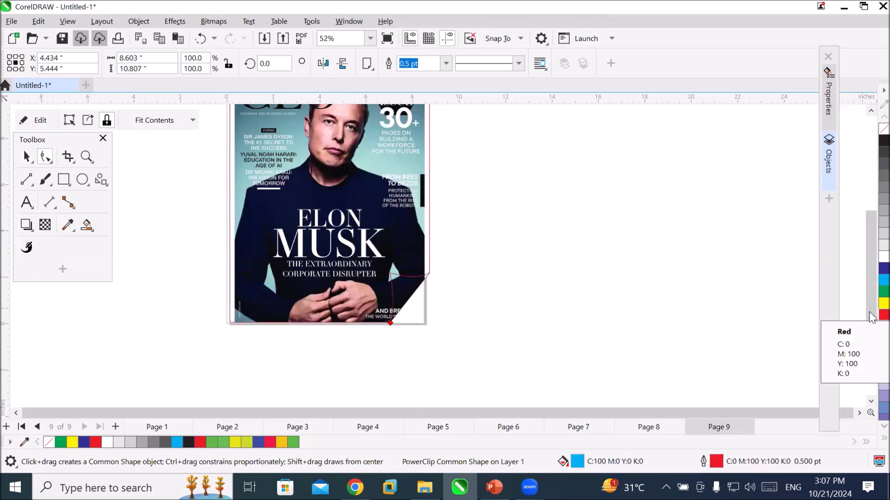
left_click(446, 65)
left_click(423, 184)
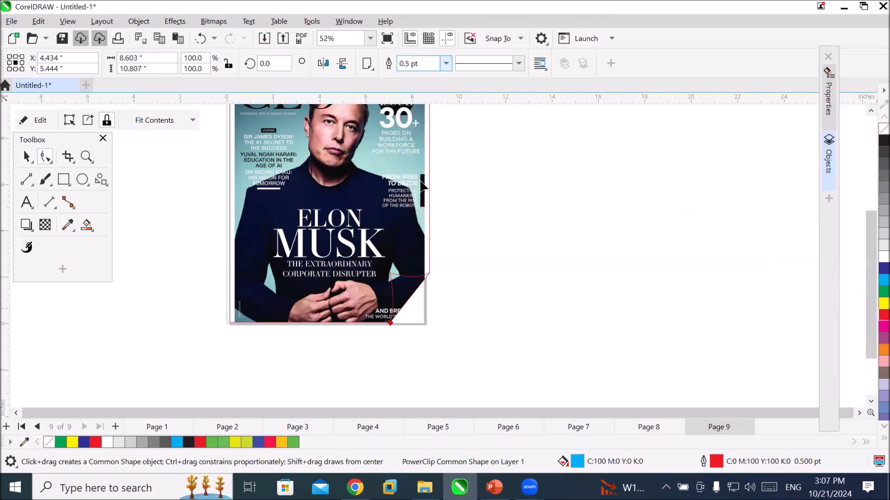
scroll(435, 312, "up", 2)
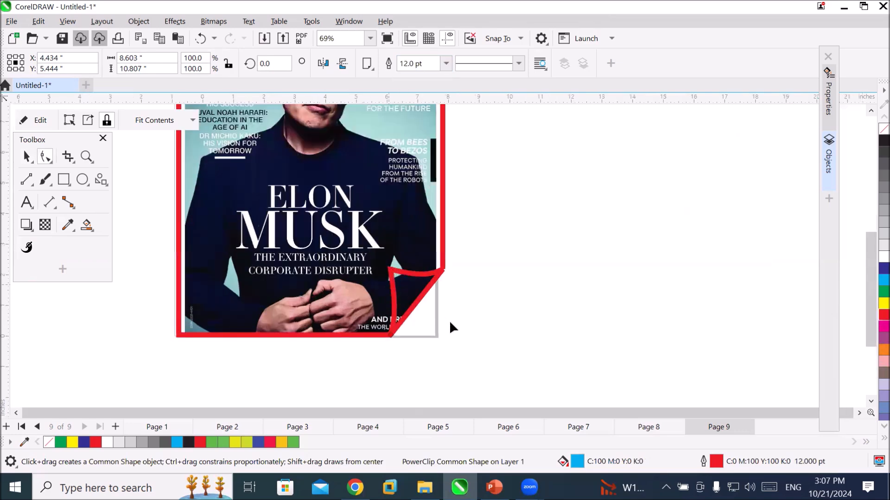
scroll(449, 324, "up", 2)
scroll(450, 324, "down", 3)
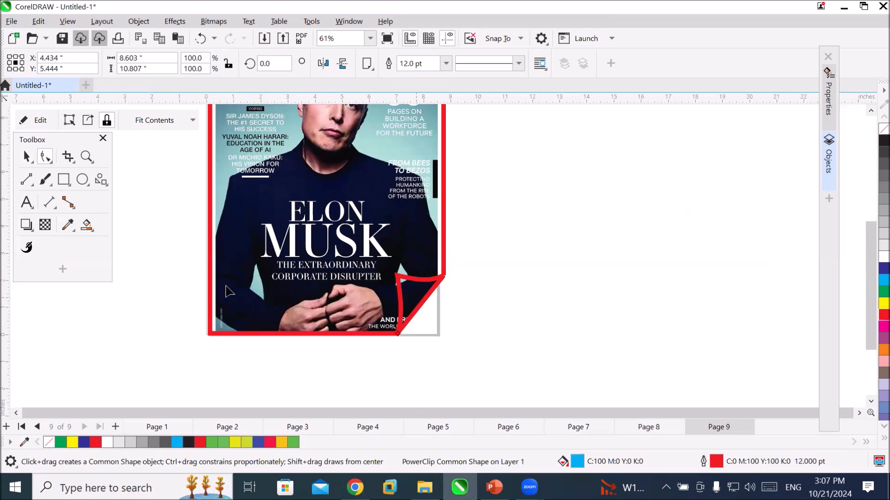
Create a page-frame rectangle behind the magazine cover, fill it blue and deselect it.
double_click(64, 183)
left_click(622, 312)
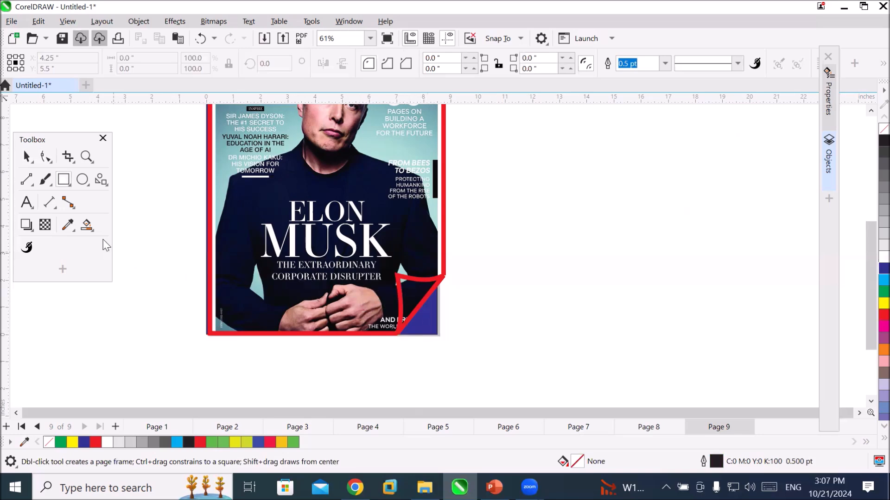
Fill the folded corner of the magazine cover with green and no outline using Smart Fill, then deselect it.
left_click(88, 229)
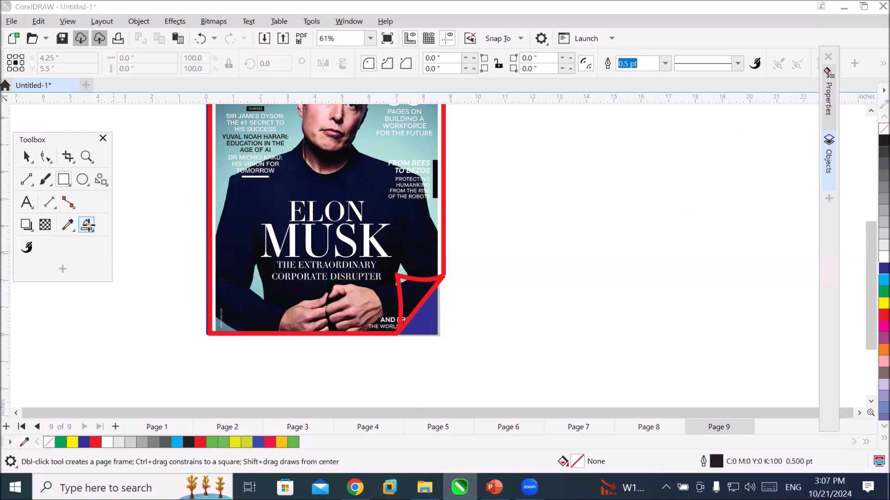
left_click(413, 297)
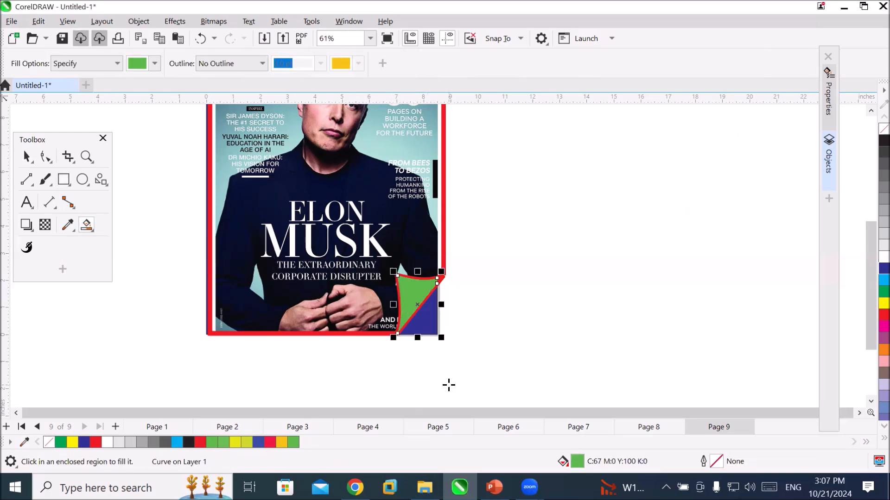
left_click(124, 334)
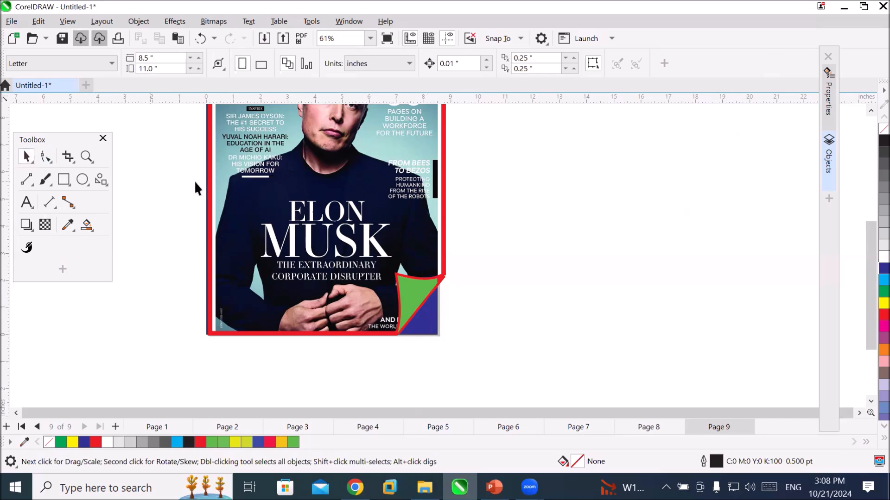
Remove the red outline from the clipped magazine cover and deselect it.
left_click(230, 188)
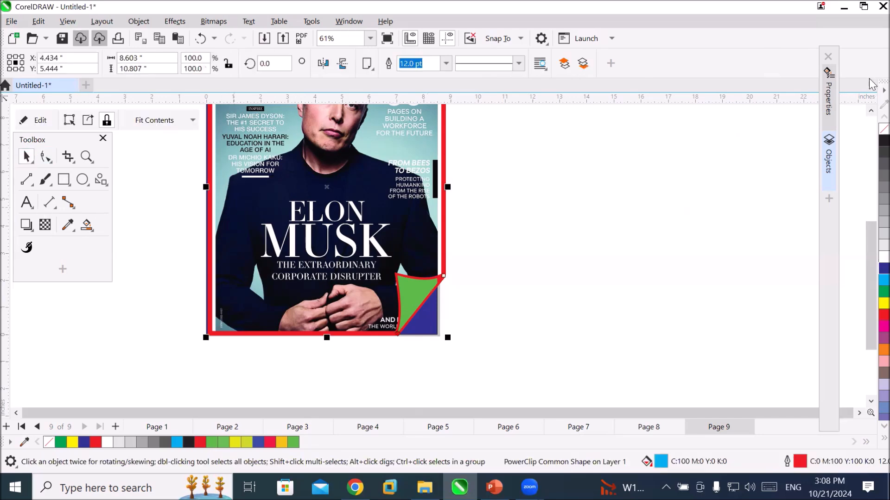
right_click(883, 129)
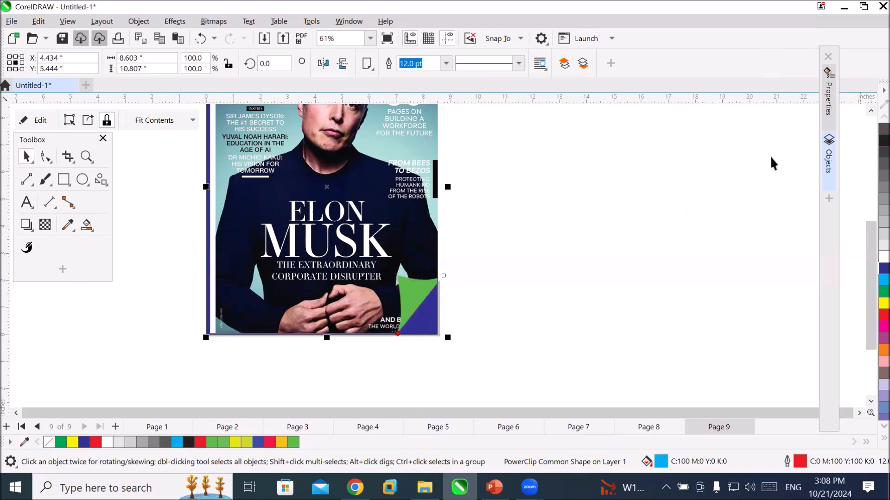
left_click(740, 173)
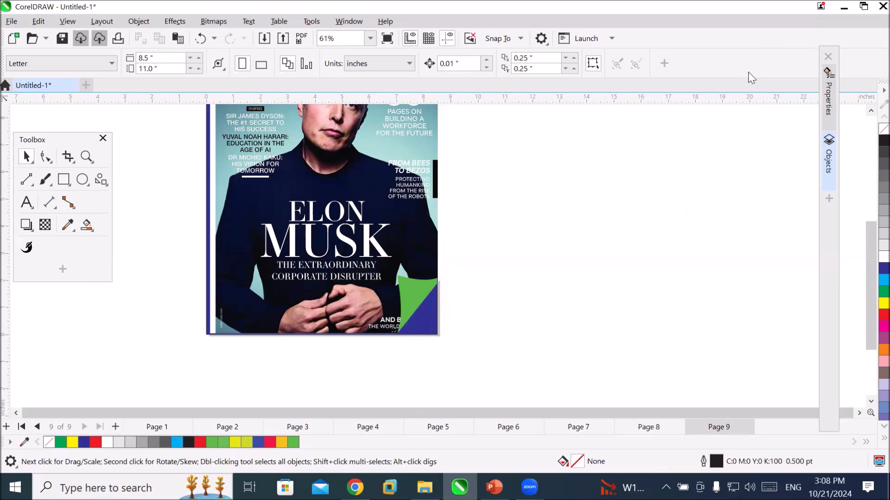
Draw a smiley face common shape about 5.5 inches wide and high on the blank area beside the magazine cover.
left_click(102, 182)
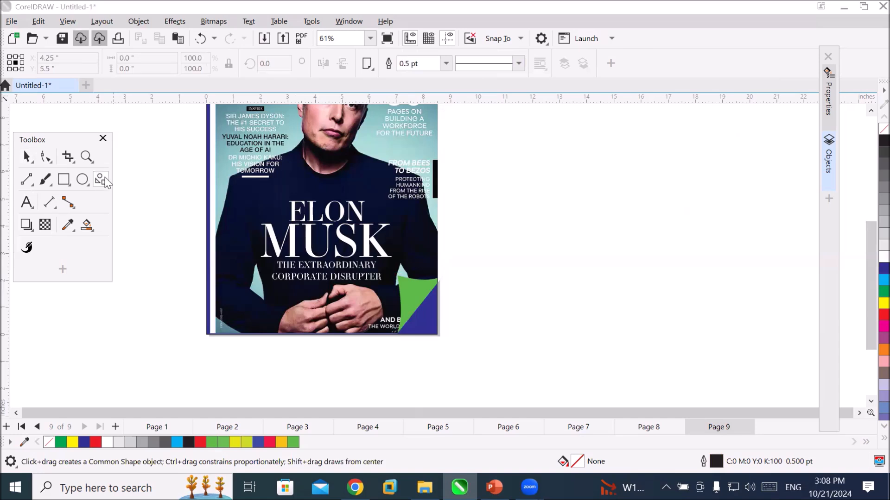
left_click(105, 181)
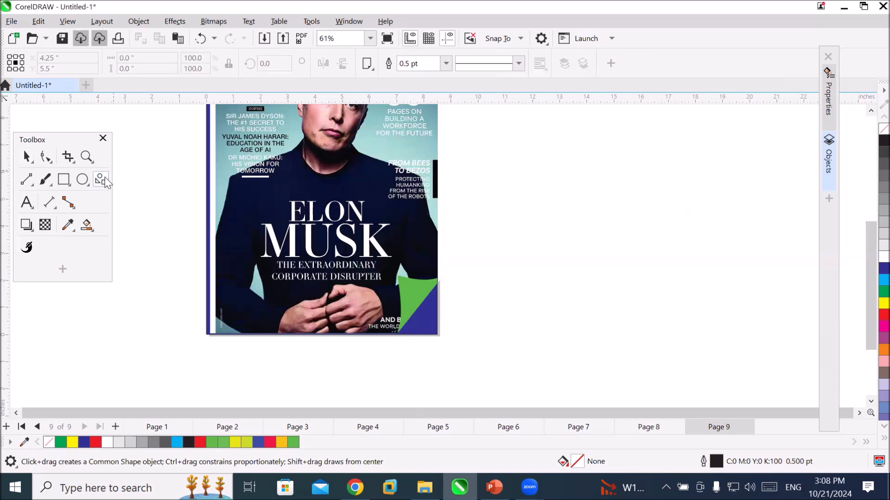
left_click(368, 67)
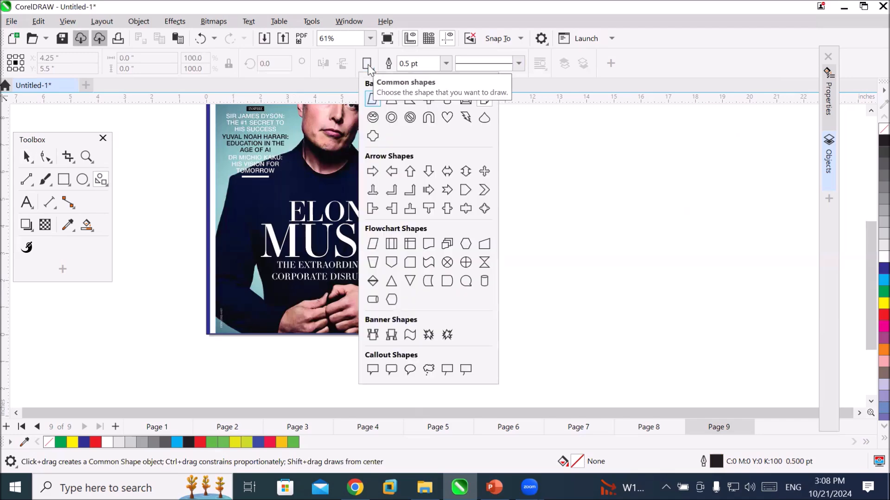
left_click(372, 117)
left_click_drag(524, 150, 593, 220)
left_click_drag(647, 276, 682, 304)
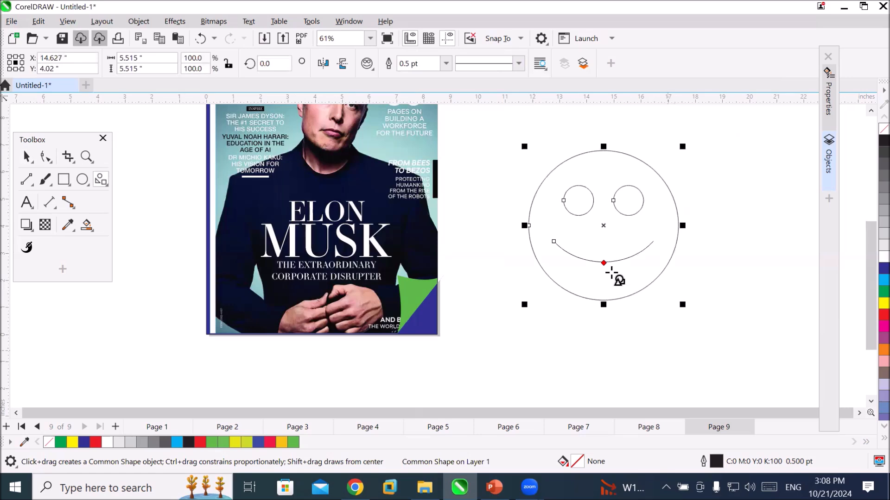
Try different mouth curves on the smiley face with its shape glyph, ending with a frown.
left_click_drag(604, 263, 603, 234)
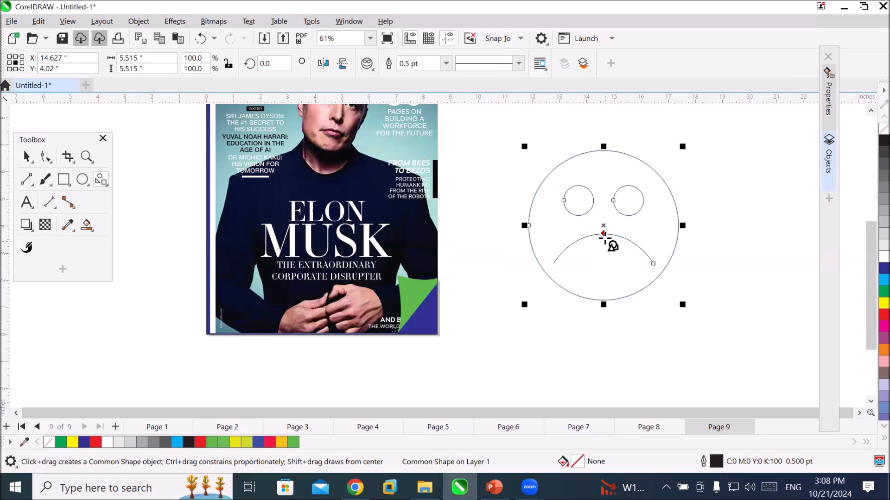
left_click_drag(604, 234, 603, 266)
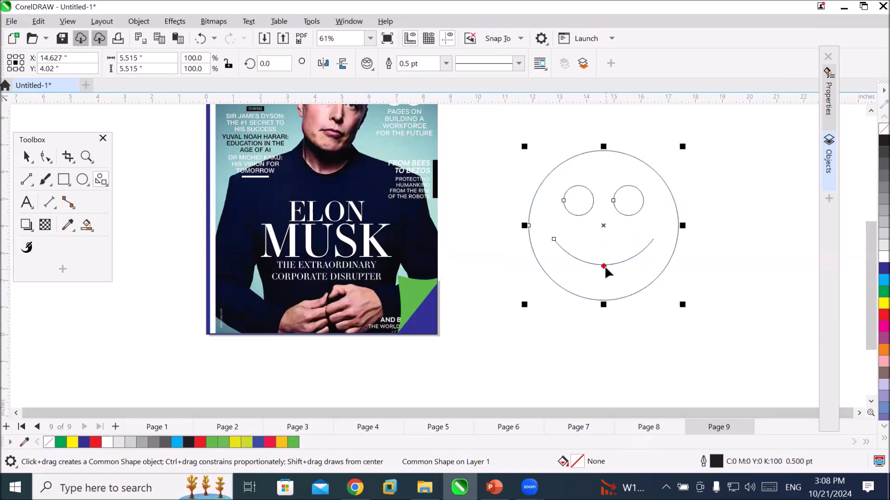
left_click_drag(603, 266, 604, 254)
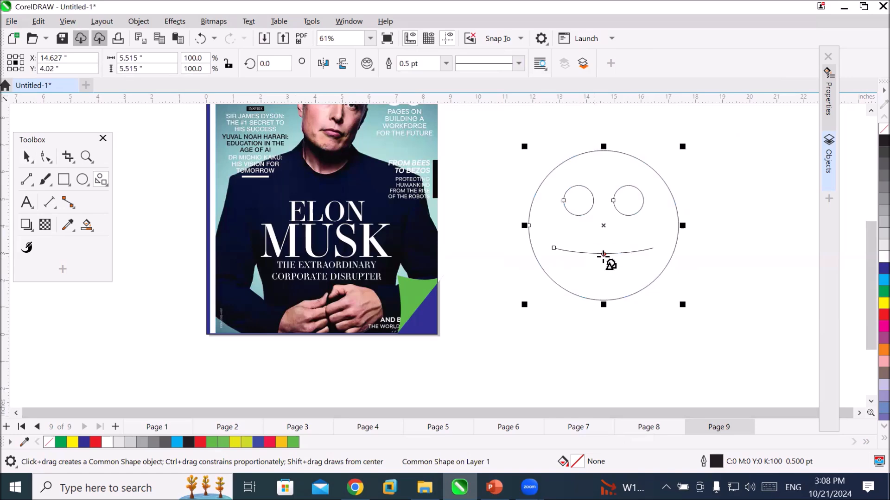
left_click_drag(603, 254, 603, 233)
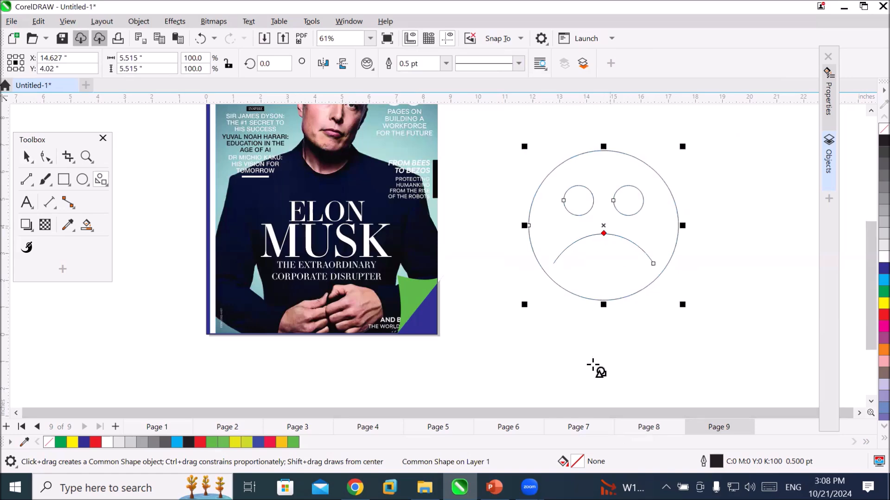
Draw a donut common shape about 7.3 by 6.9 inches on the blank area beside the frowning face.
left_click(859, 413)
left_click(859, 413)
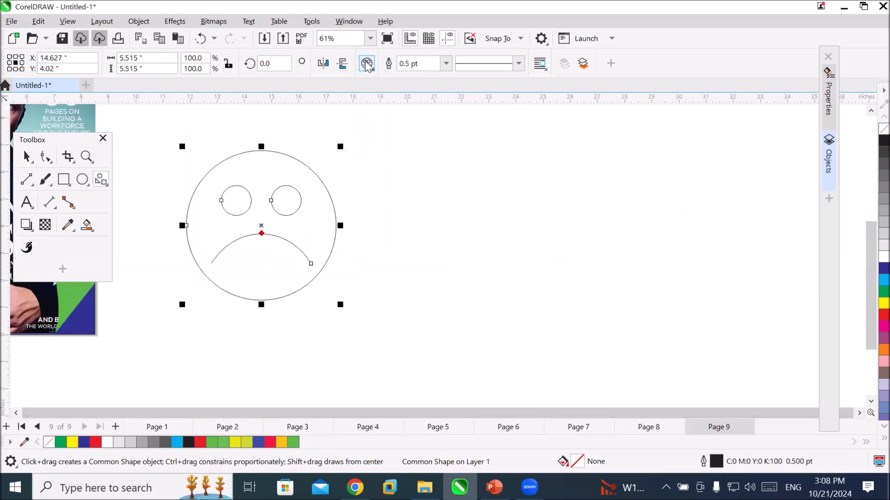
left_click(366, 64)
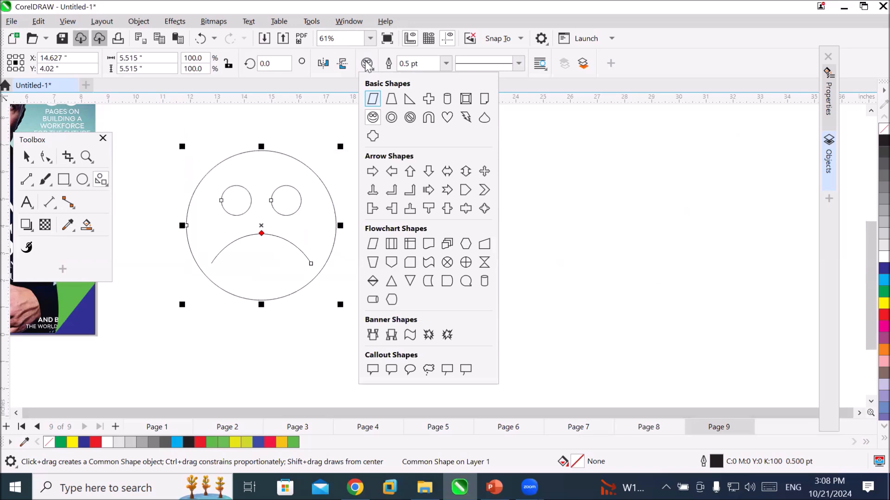
left_click(393, 121)
left_click_drag(670, 334, 682, 338)
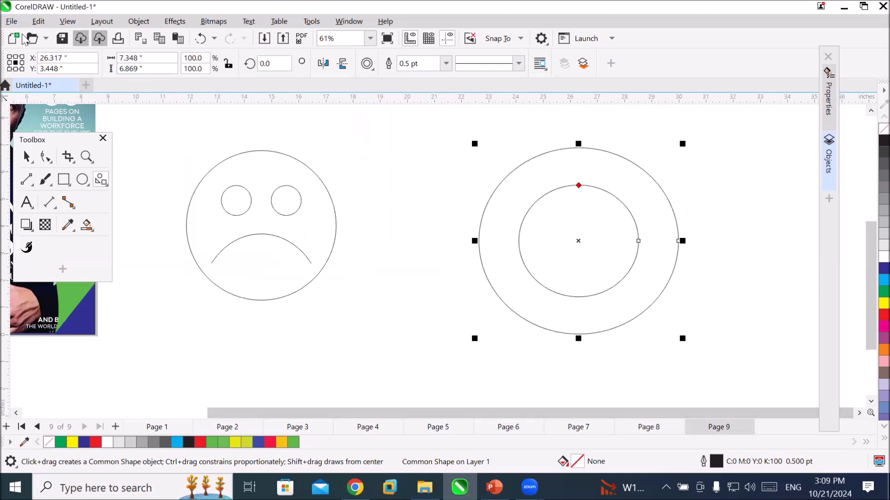
Import the DALL·E thrilling movie poster image from the POster folder and place it between the face and the ring.
left_click(266, 40)
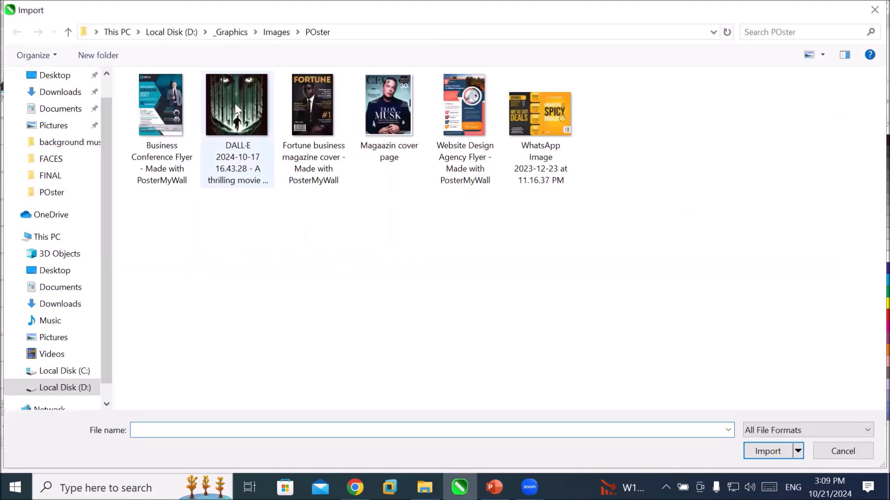
left_click(236, 109)
left_click(755, 453)
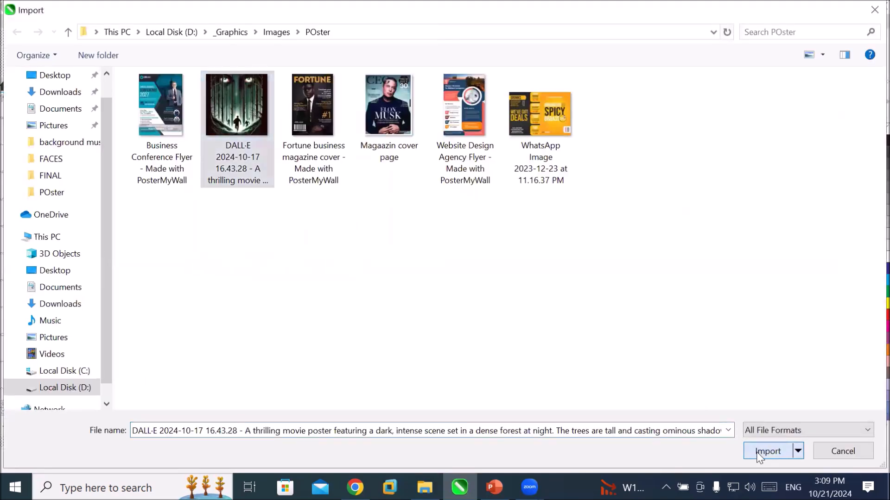
left_click_drag(374, 176, 506, 308)
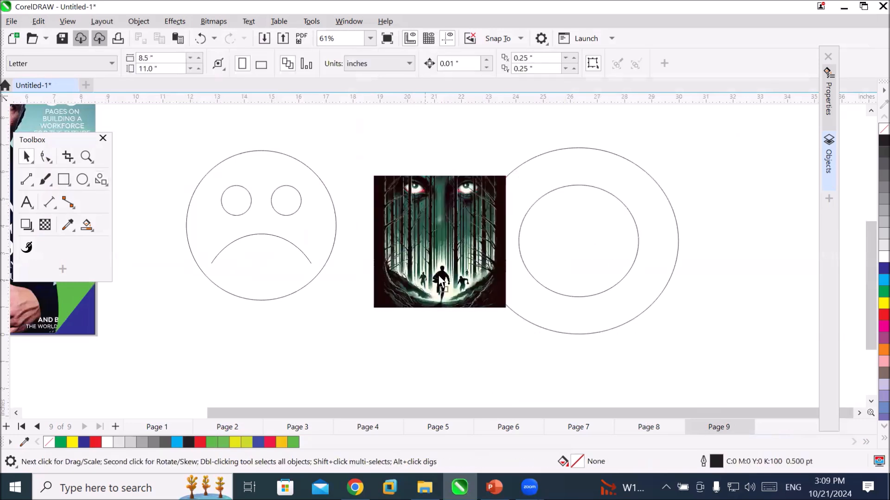
PowerClip the movie poster inside the ring, make its contents fill the frame proportionally, and deselect it.
left_click_drag(438, 276, 559, 313)
left_click(609, 353)
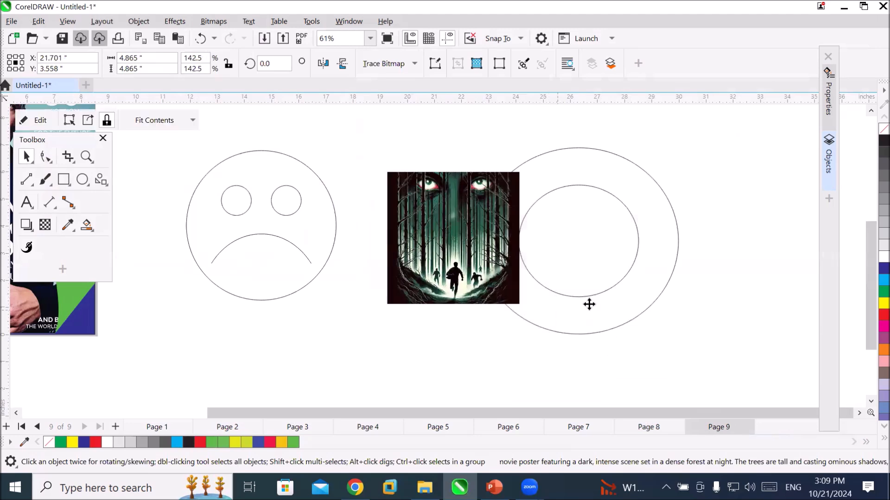
left_click(193, 121)
left_click(222, 167)
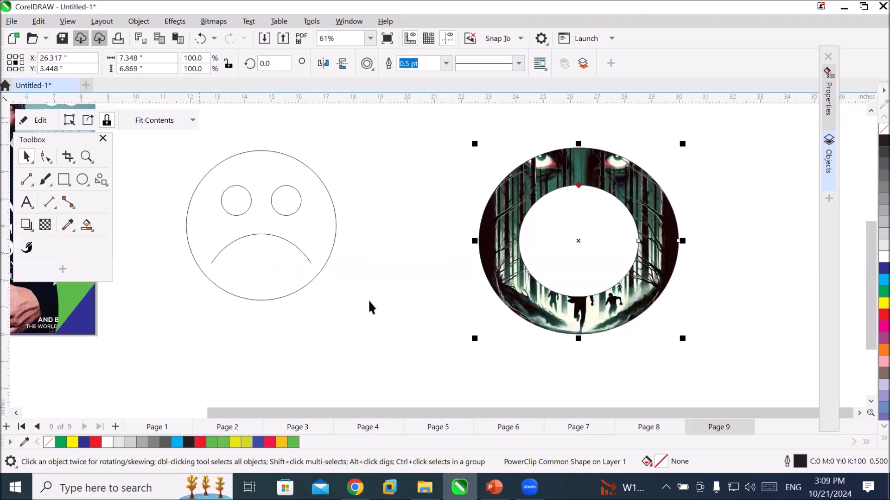
left_click(394, 322)
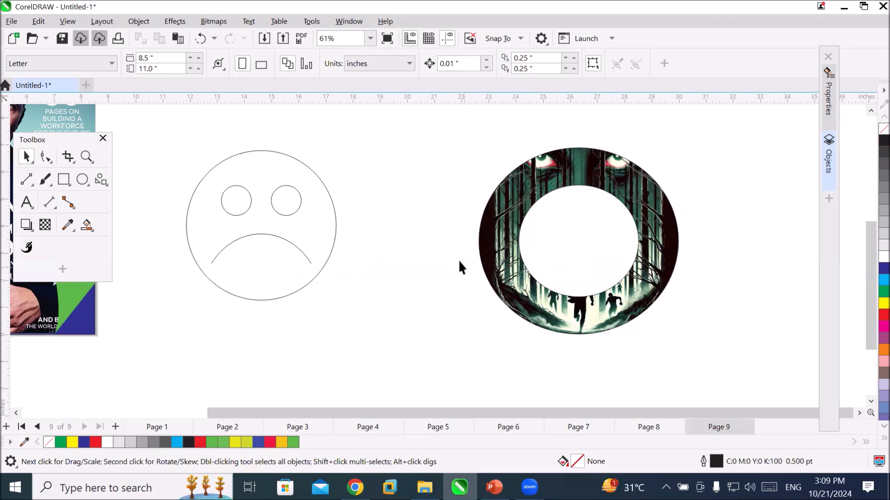
Try smaller and larger centre holes on the clipped ring with the Shape tool, ending with a fairly small hole.
left_click(45, 158)
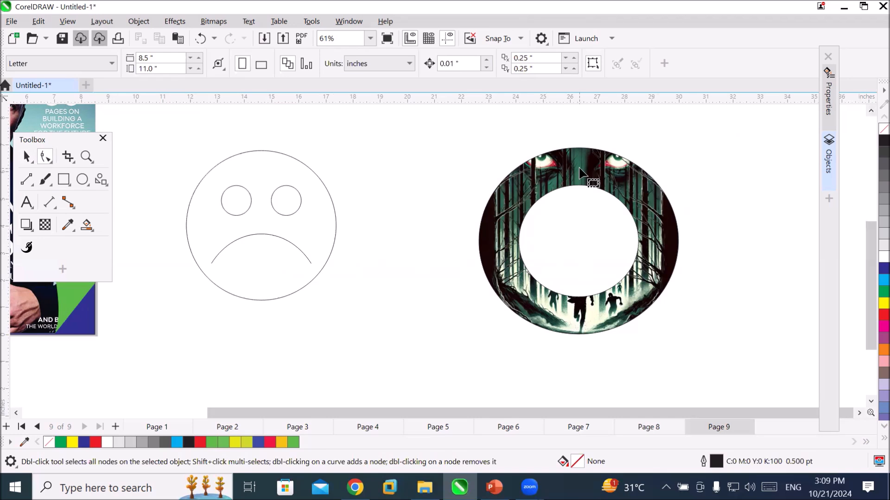
left_click(591, 183)
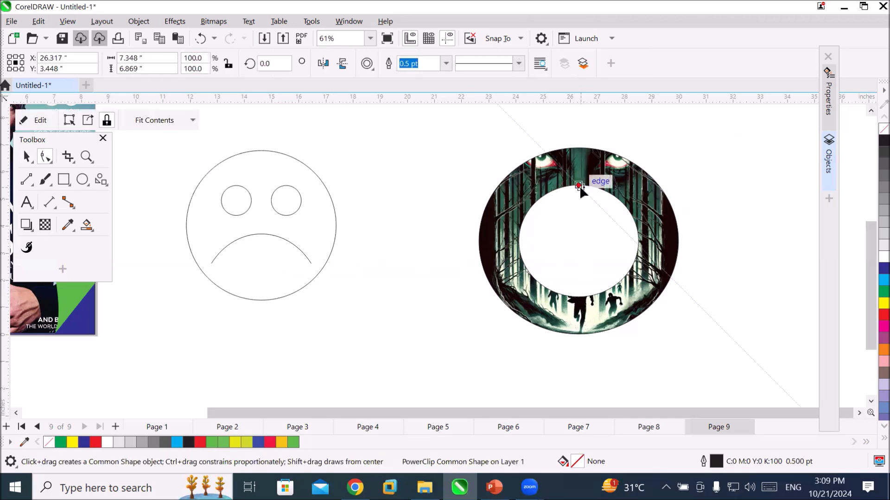
left_click_drag(579, 185, 579, 218)
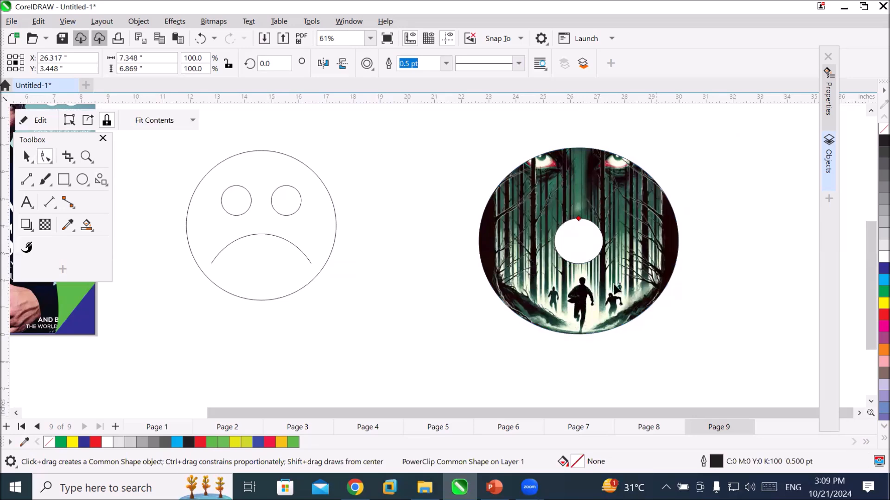
left_click_drag(578, 218, 578, 237)
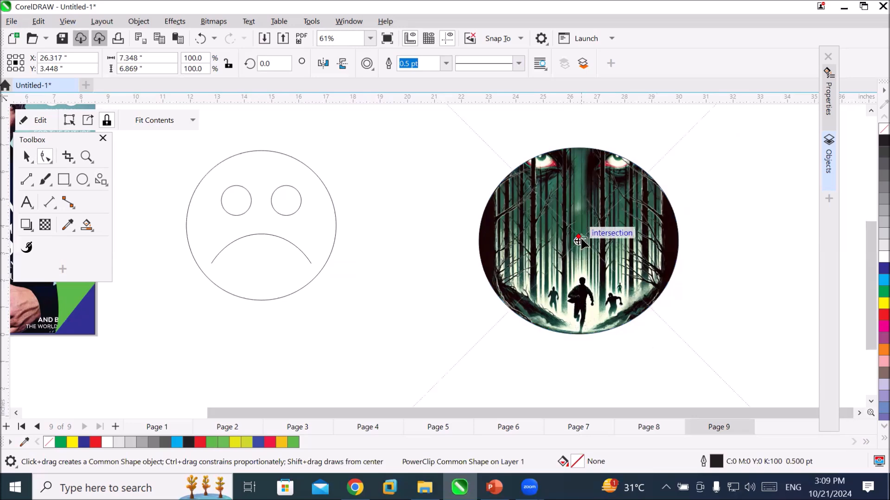
left_click_drag(579, 240, 580, 167)
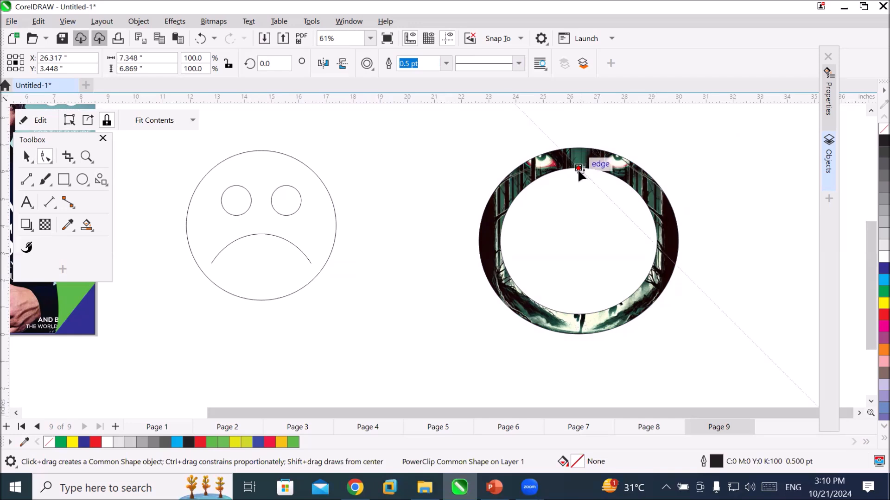
left_click_drag(579, 171, 577, 212)
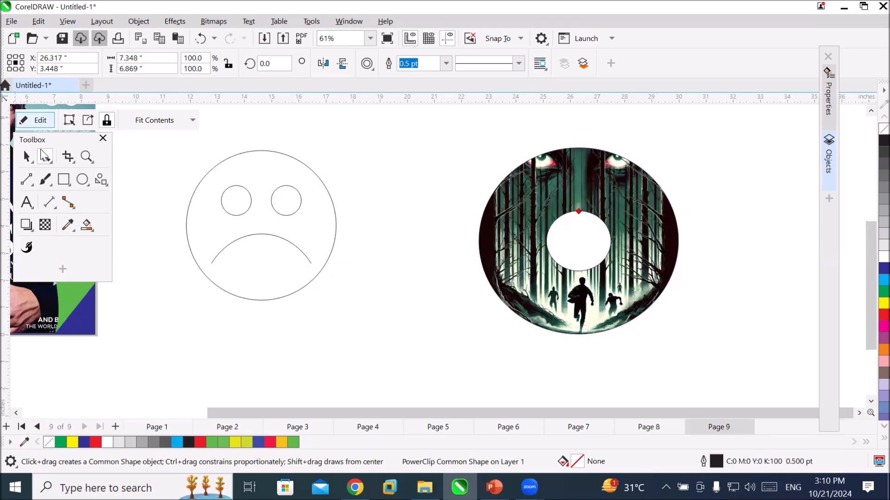
Extract the movie poster from the ring's PowerClip, move it beside the frowning face, and select the empty ring frame.
right_click(579, 210)
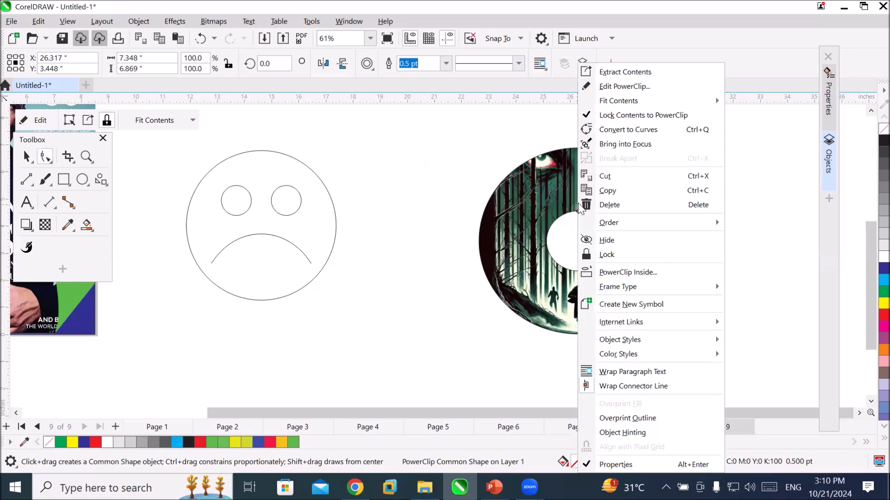
left_click(675, 72)
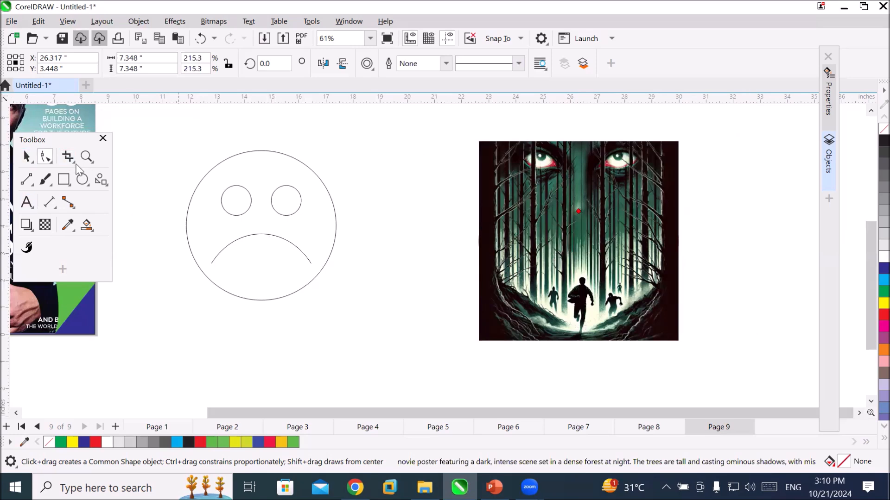
left_click(26, 157)
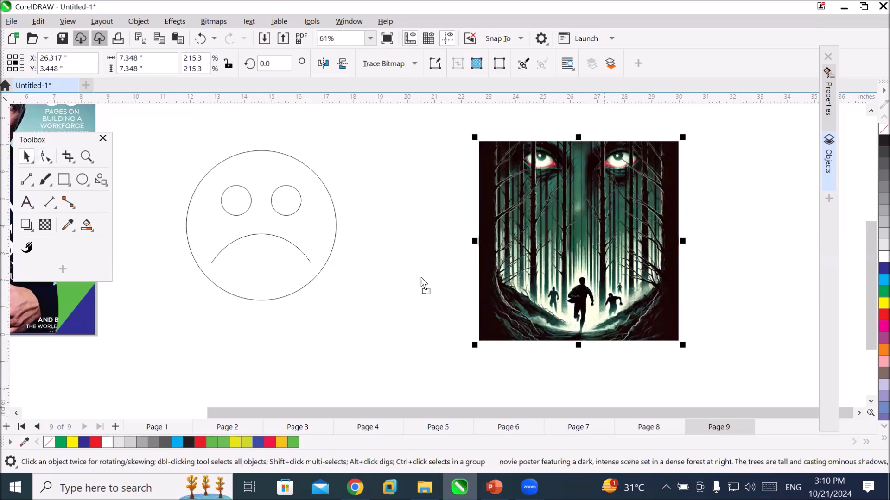
left_click_drag(604, 248, 162, 282)
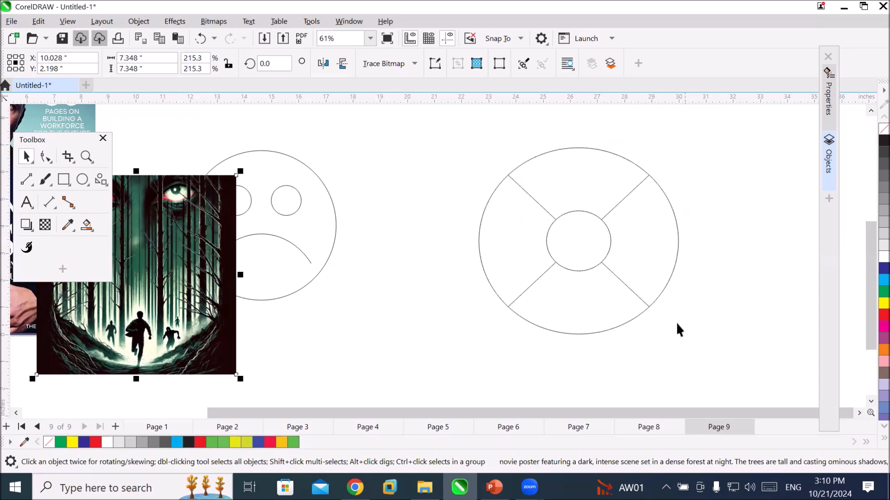
left_click(636, 249)
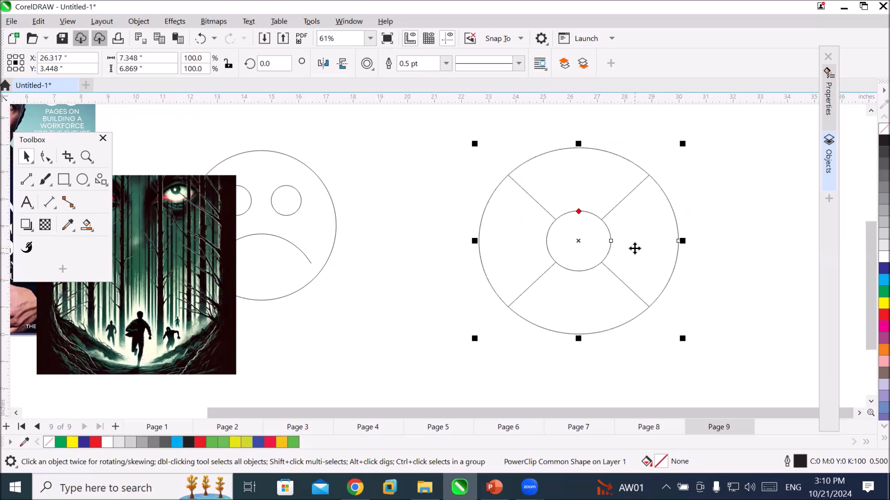
left_click(578, 212)
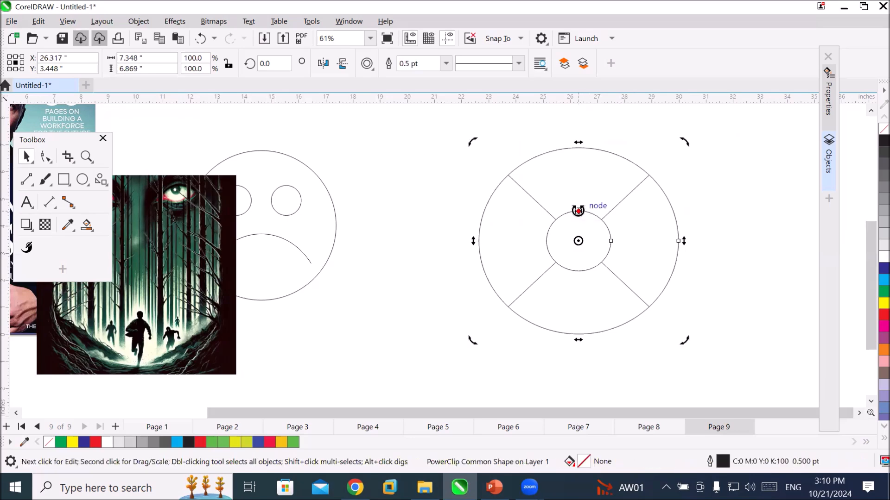
Resize the empty ring's centre hole with the Shape tool, trying a smaller one and ending about 3.8 inches wide.
left_click(704, 193)
left_click(581, 211)
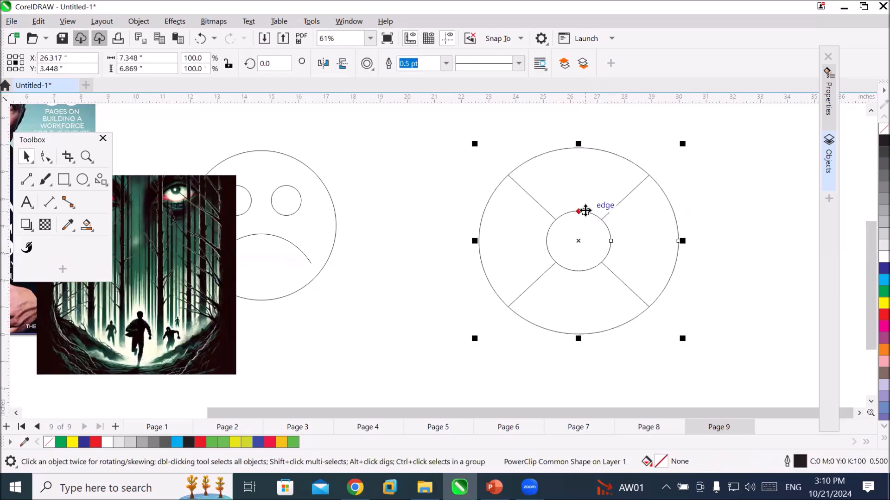
left_click(45, 157)
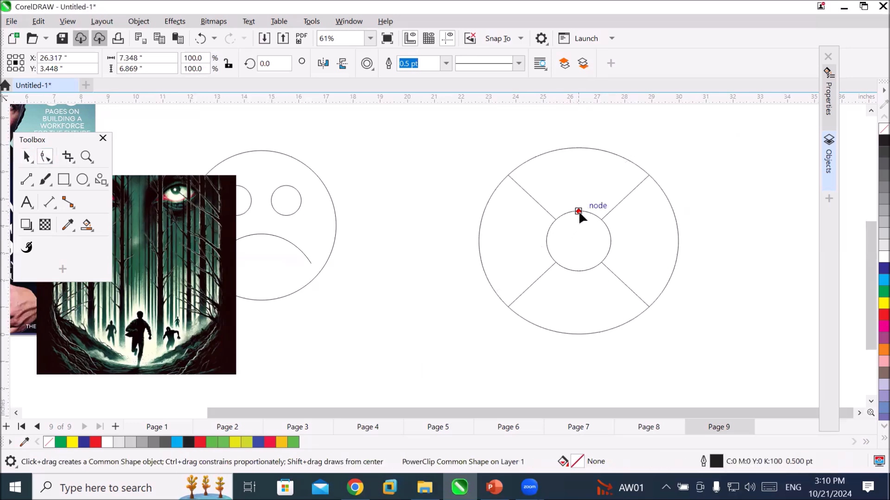
left_click_drag(580, 214, 579, 227)
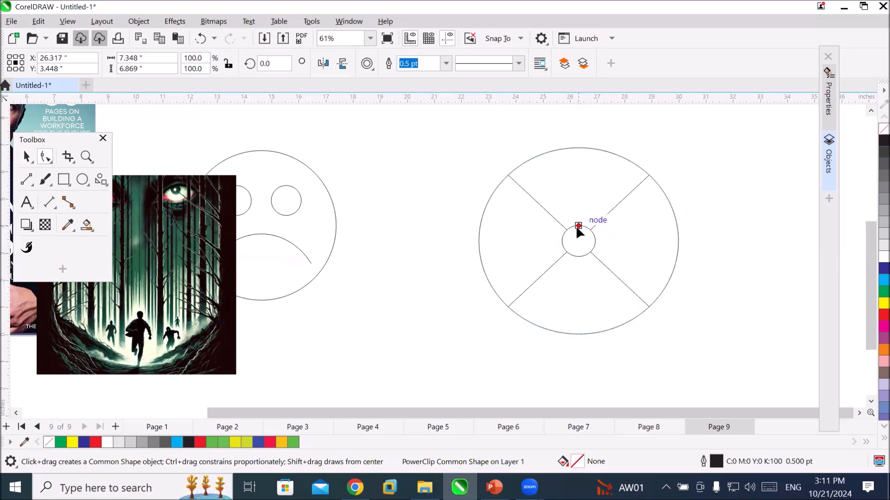
left_click_drag(578, 226, 591, 193)
right_click(651, 177)
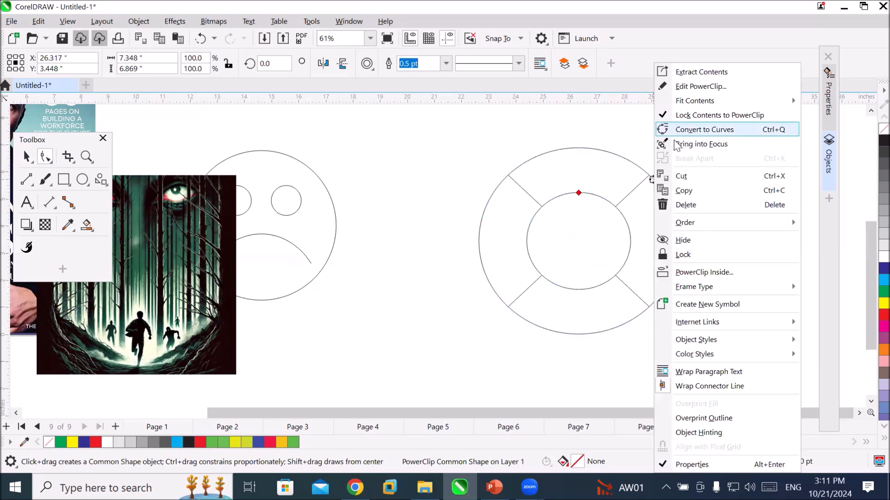
key("Down")
key("Down")
key("Down")
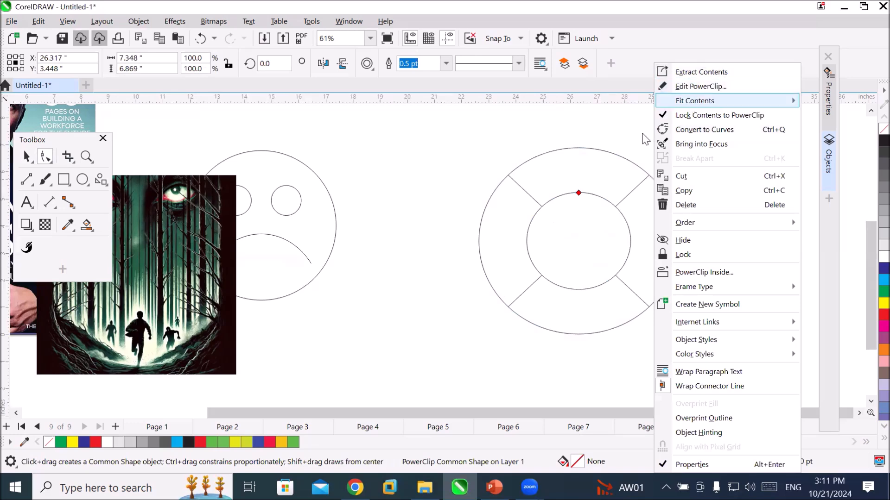
left_click(26, 157)
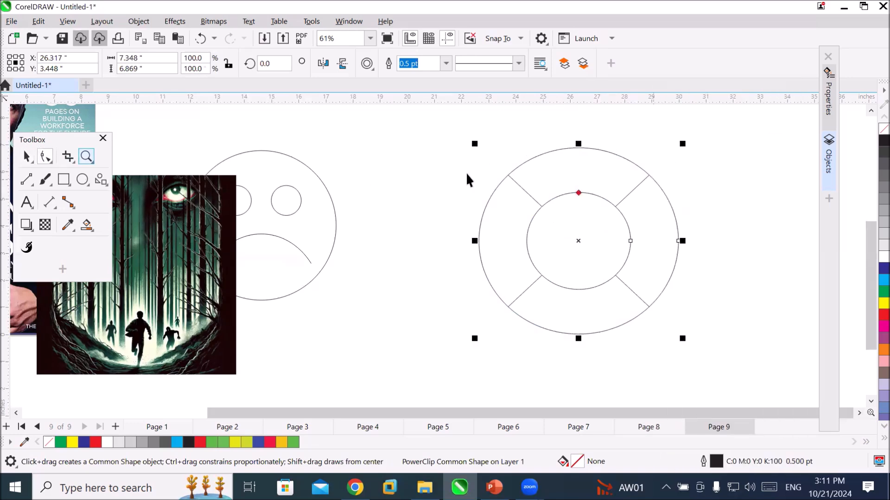
right_click(547, 181)
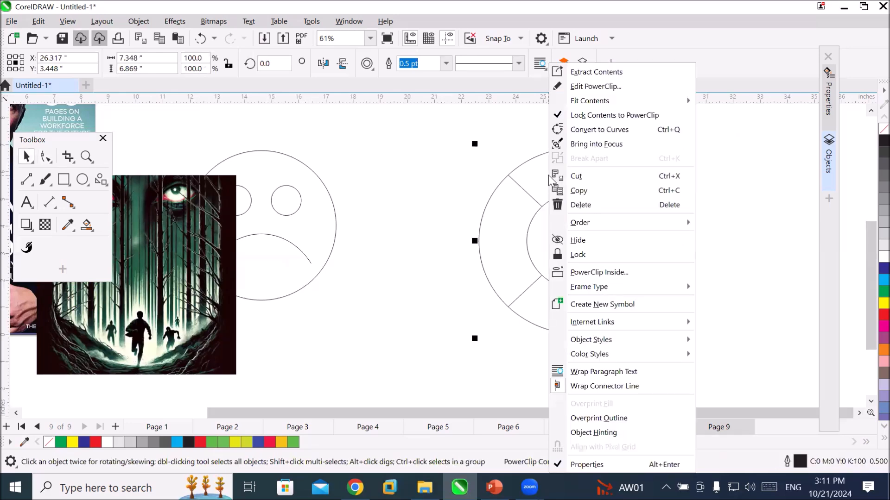
left_click(395, 243)
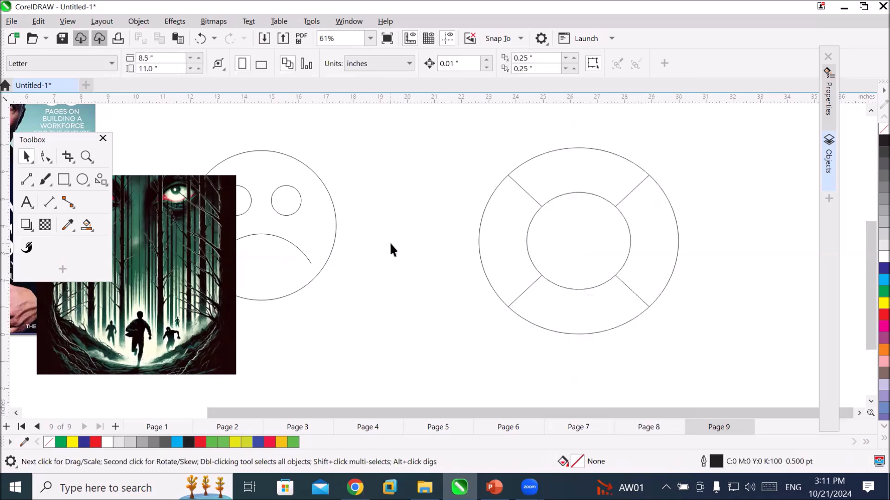
left_click(142, 313)
left_click_drag(142, 312, 321, 316)
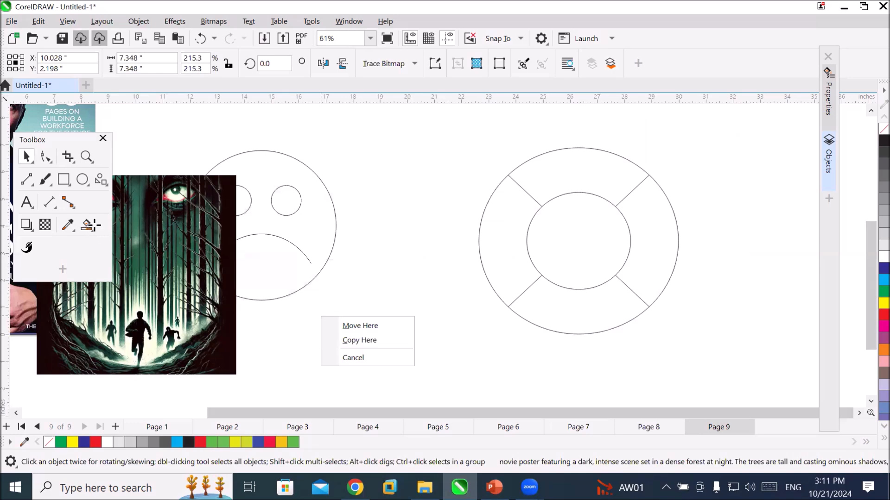
Smart Fill the ring's centre circle and recolour it red, and Smart Fill the surrounding ring area in green.
left_click(88, 225)
left_click(580, 236)
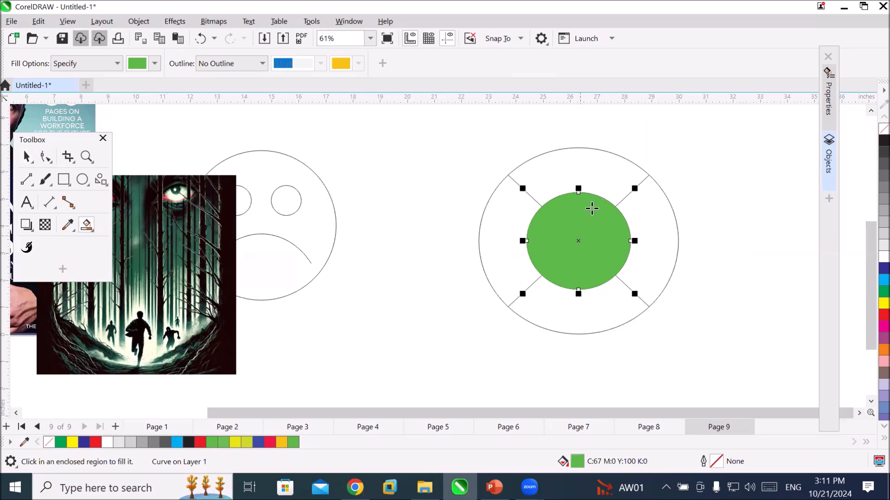
left_click(884, 315)
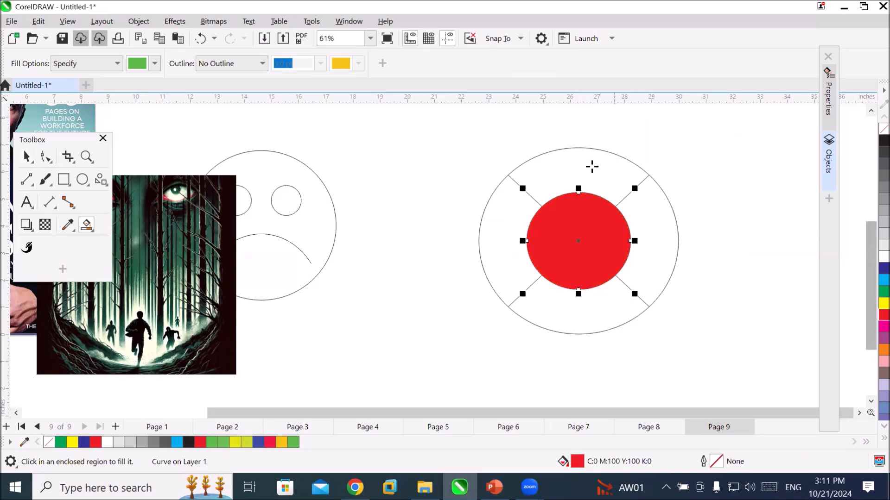
left_click(593, 167)
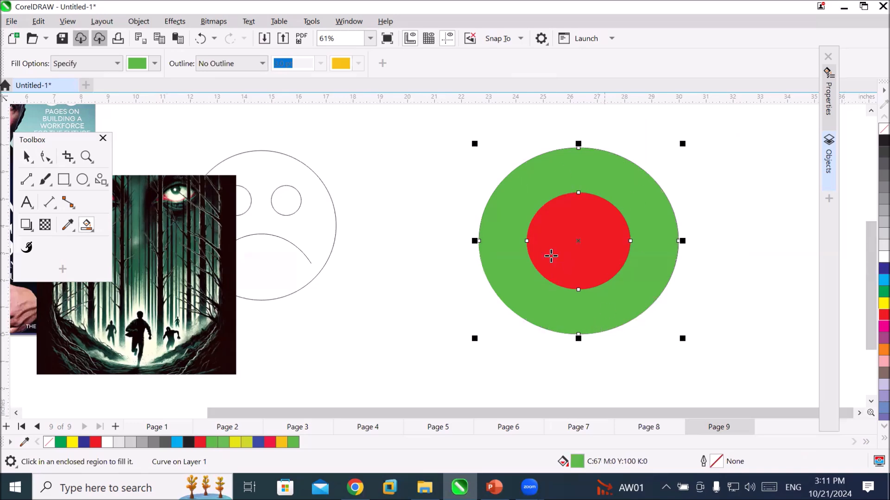
PowerClip the movie poster inside the green ring and stretch its contents to fill the frame.
left_click(26, 157)
left_click_drag(162, 278, 499, 262)
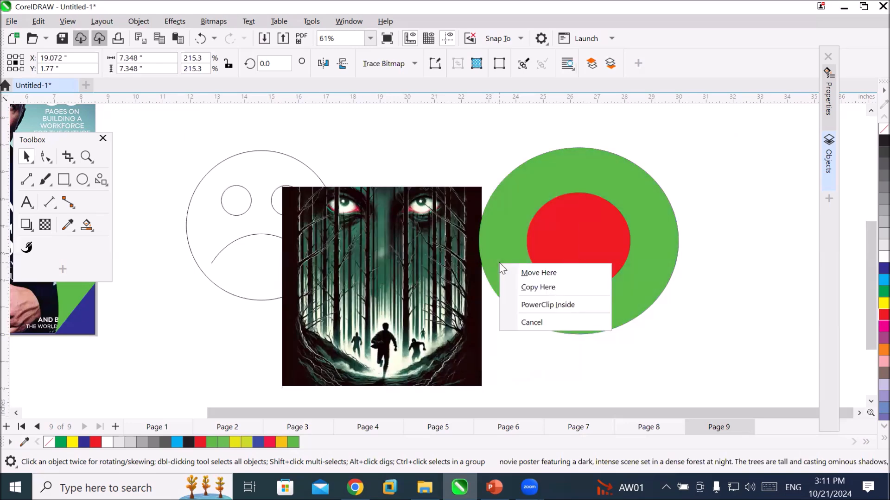
left_click(549, 305)
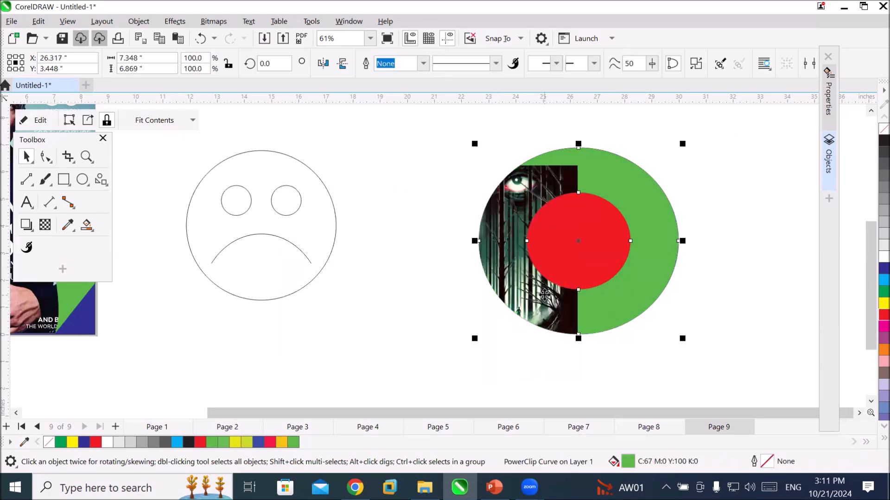
left_click(192, 120)
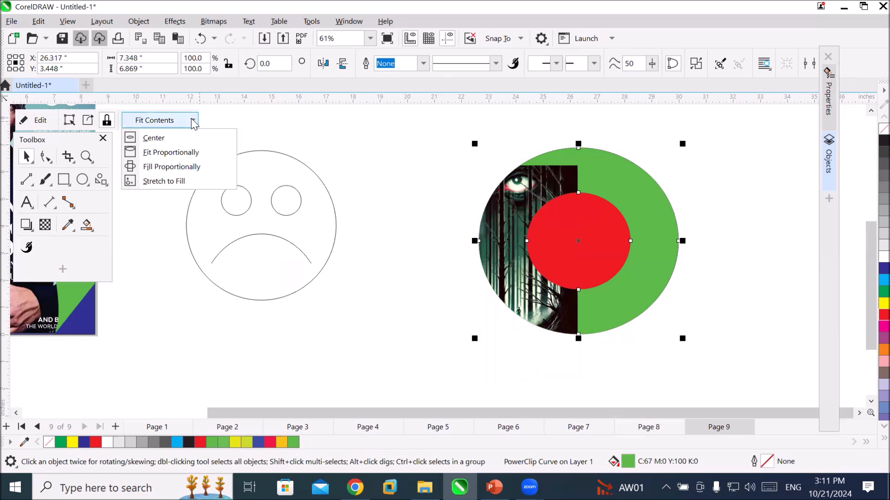
left_click(181, 181)
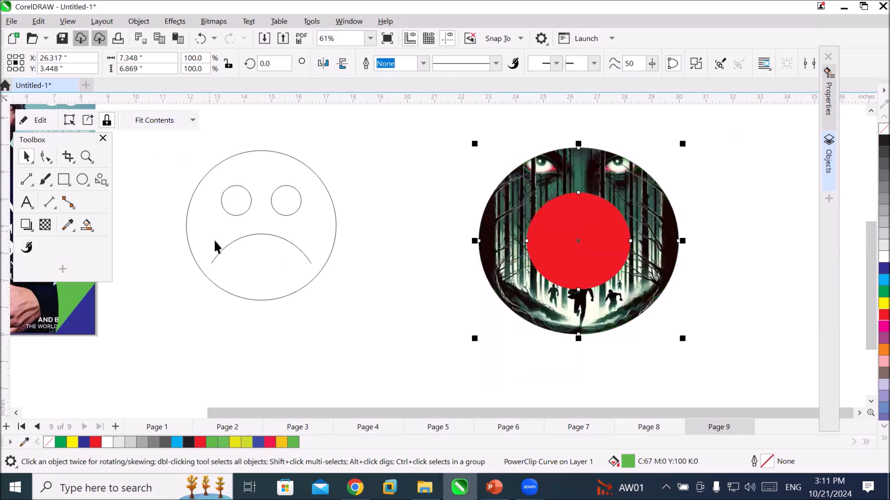
Import the Magaazin cover page image from the POster folder and PowerClip it inside the red centre circle.
left_click(567, 247)
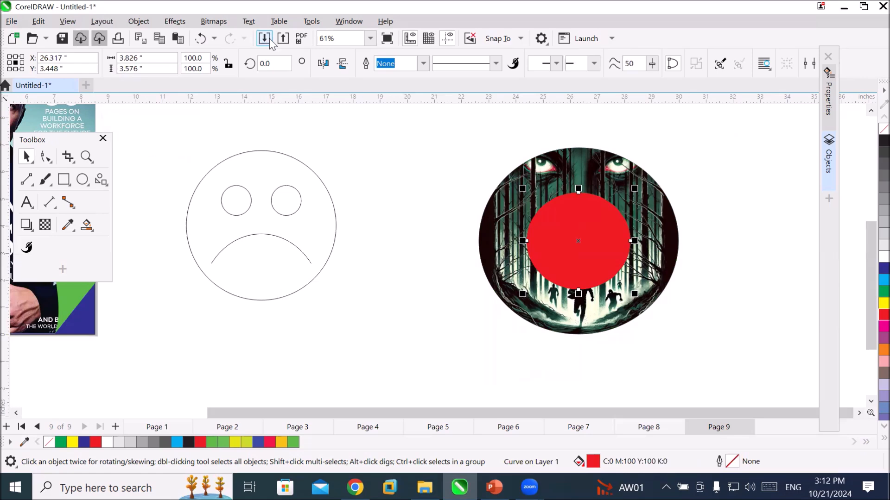
key("ctrl+i")
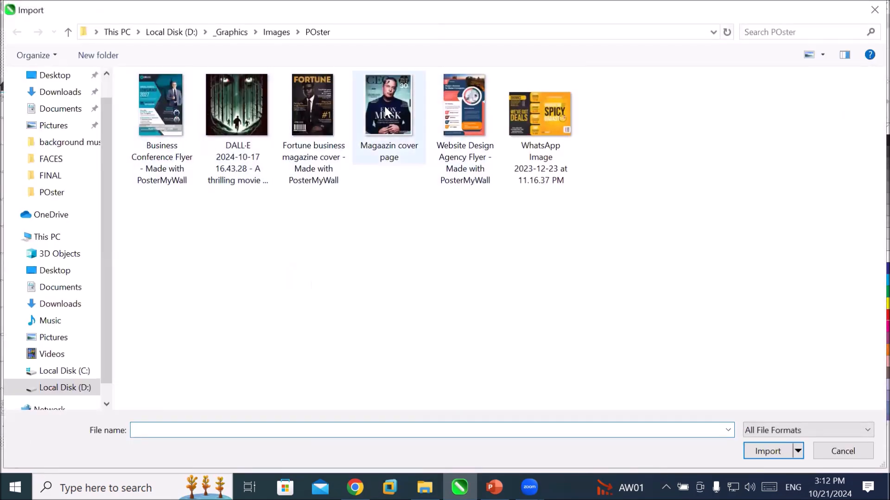
left_click(422, 134)
left_click(766, 451)
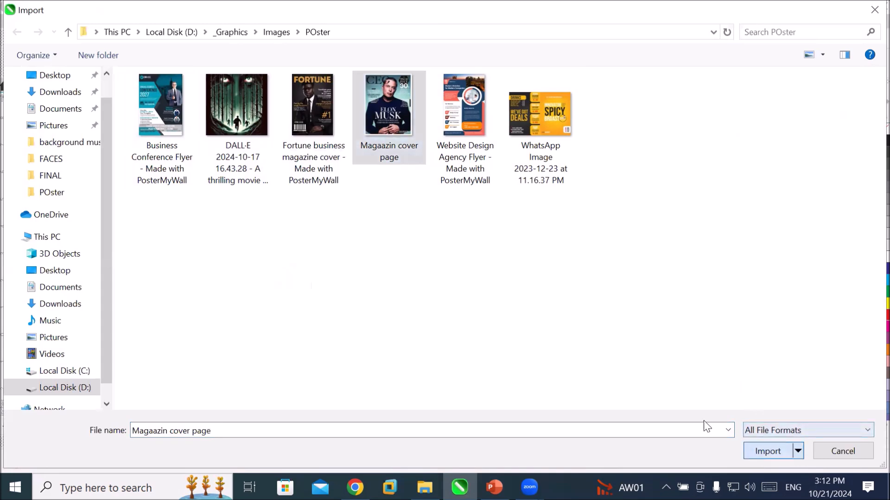
left_click(409, 159)
left_click_drag(463, 250, 579, 254)
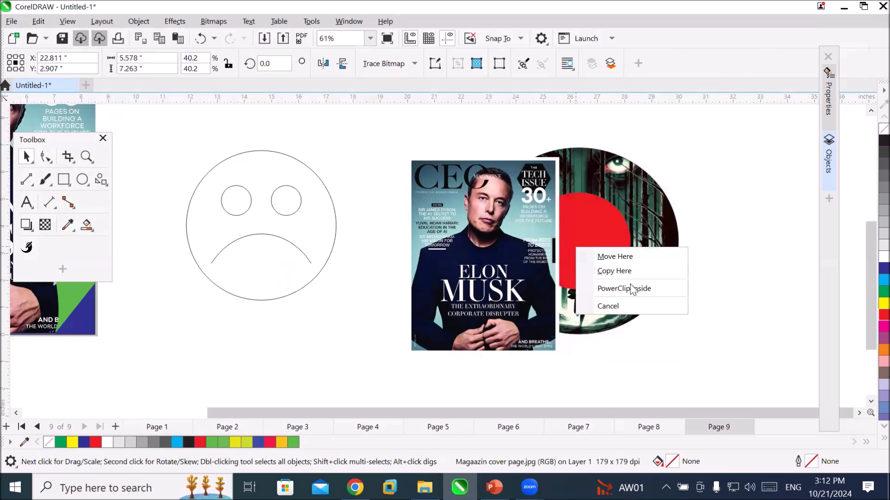
left_click(630, 287)
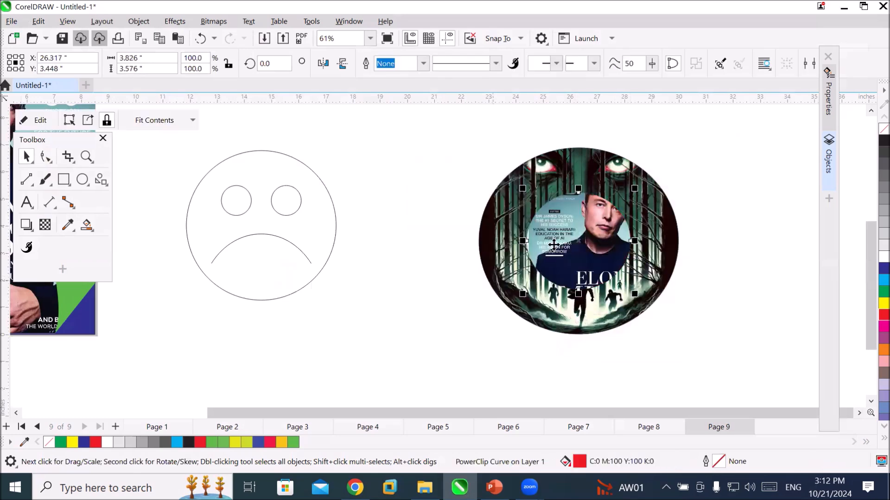
left_click_drag(572, 243, 591, 227)
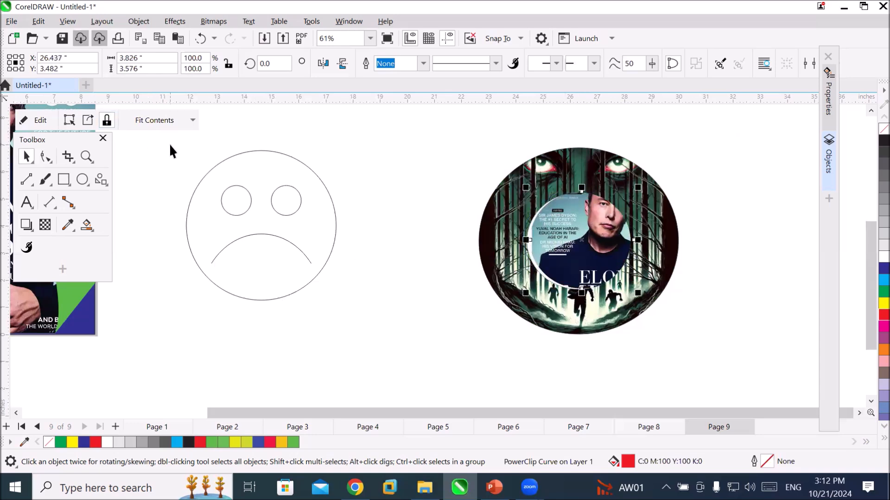
key("ctrl+z")
key("ctrl+z")
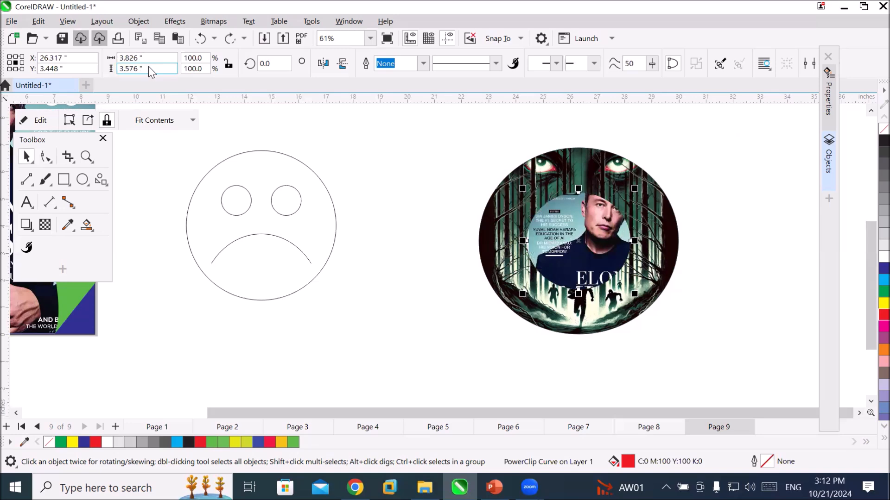
Make the magazine cover fill the centre circle's PowerClip frame proportionally and deselect it.
left_click(193, 120)
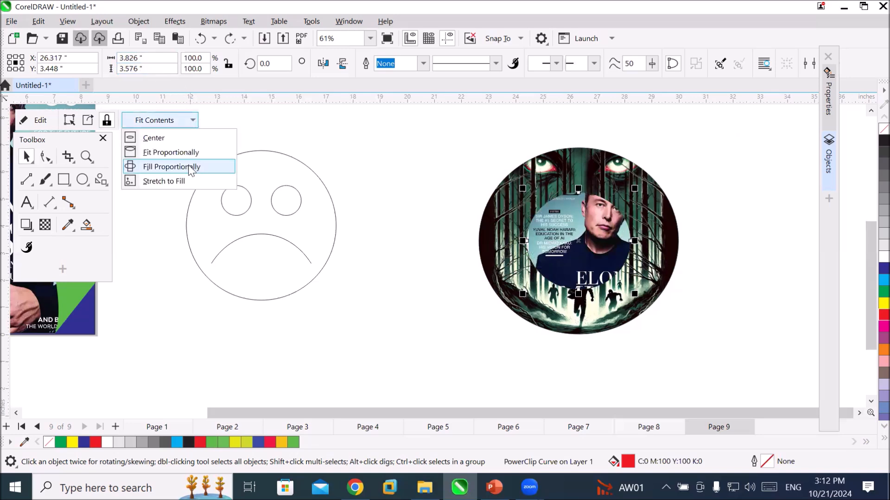
left_click(185, 165)
left_click(392, 327)
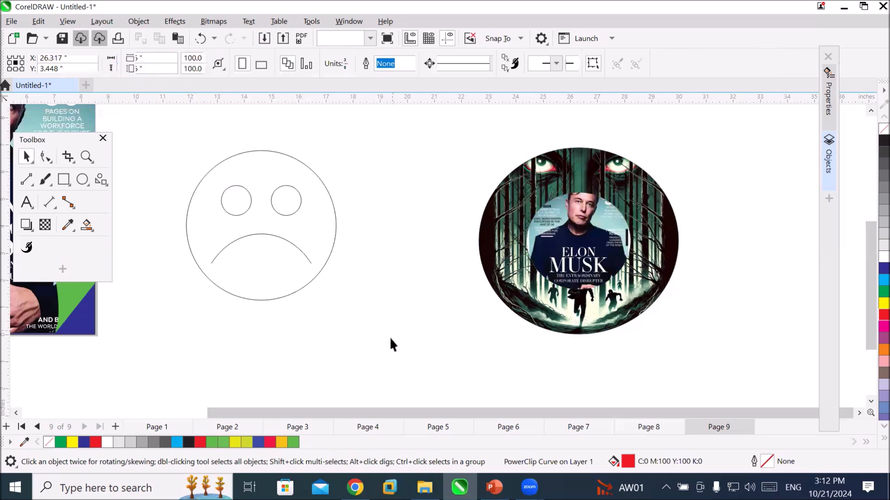
Edit the centre circle's PowerClip, widening the magazine cover to about 6.3 by 5 inches and repositioning it, and finish editing.
left_click(562, 236)
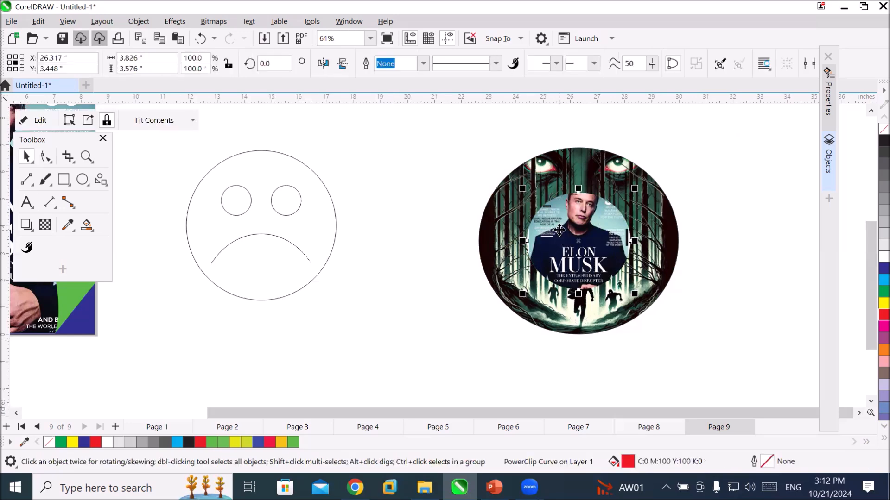
left_click(40, 121)
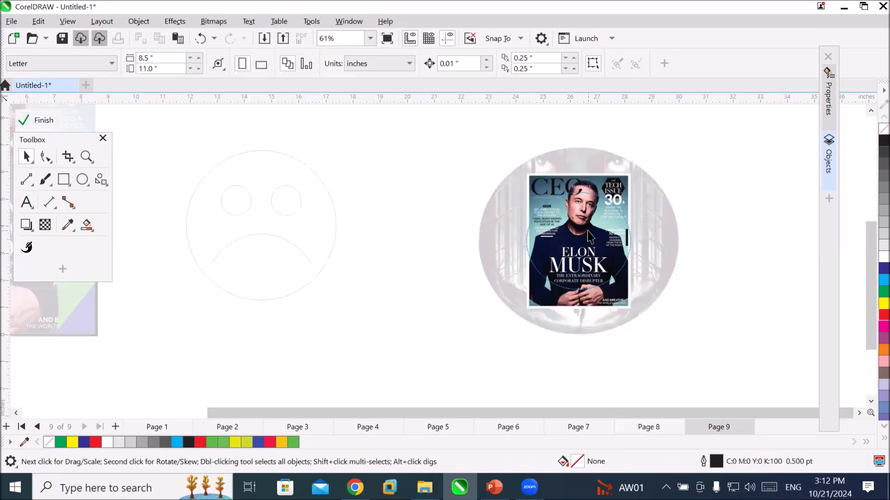
left_click_drag(588, 230, 700, 254)
left_click_drag(616, 259, 597, 265)
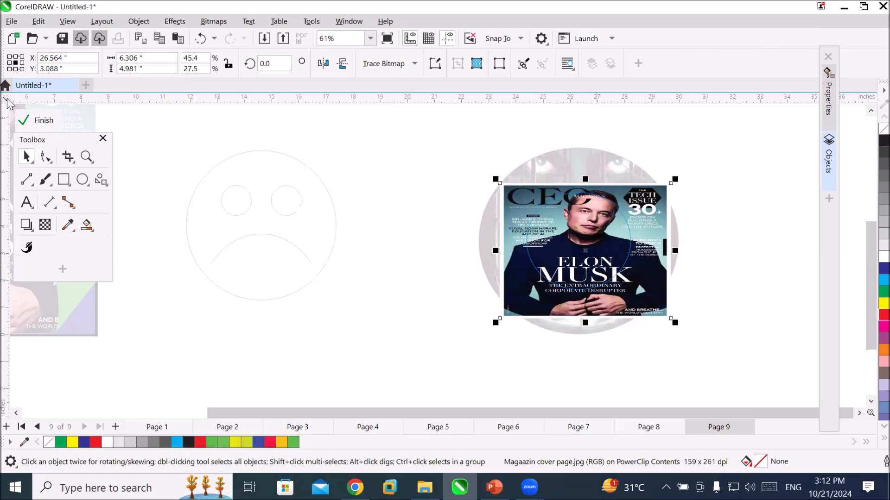
left_click(42, 120)
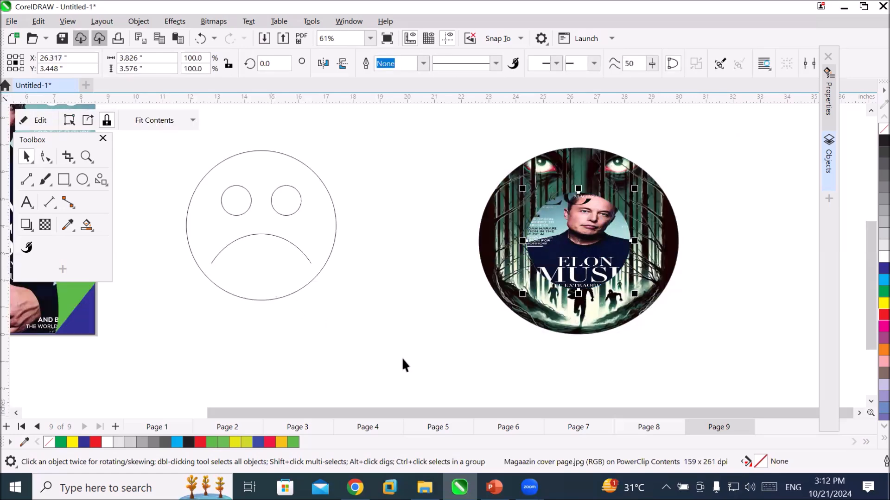
left_click(421, 356)
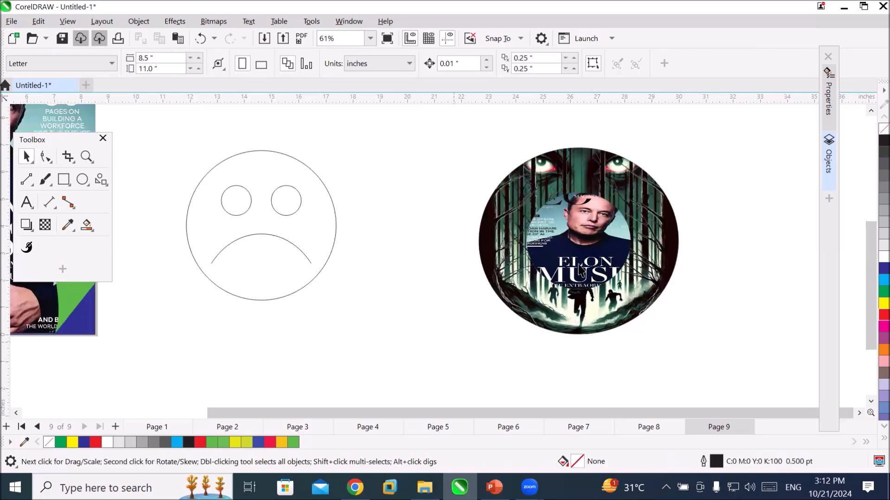
Edit the centre circle's PowerClip, rotate the magazine cover to about 174° so it is upside down, and finish editing.
left_click(583, 240)
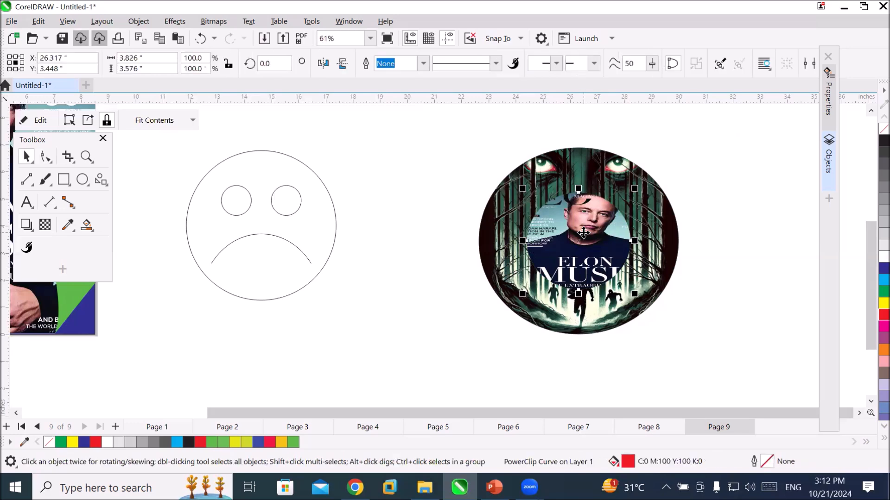
left_click(137, 21)
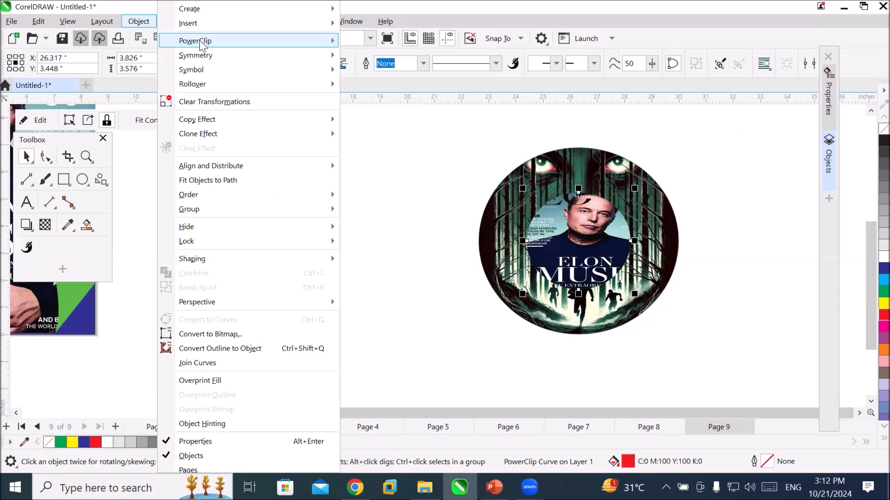
mouse_move(222, 42)
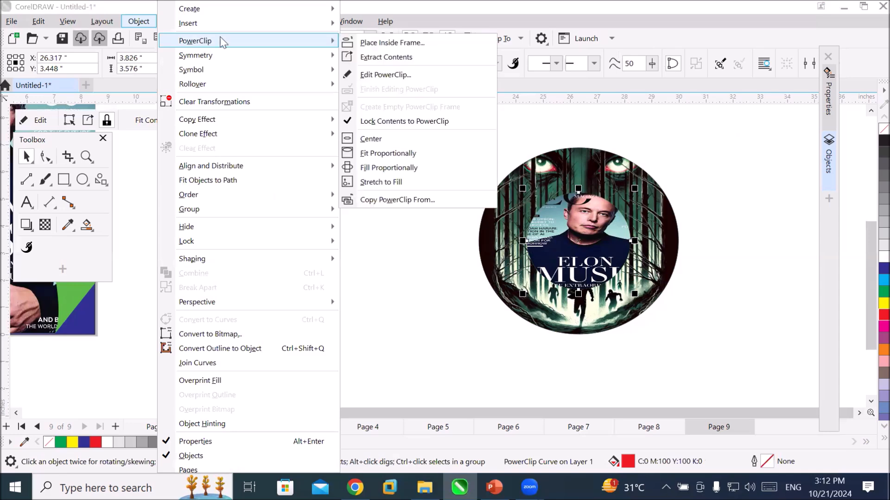
left_click(392, 75)
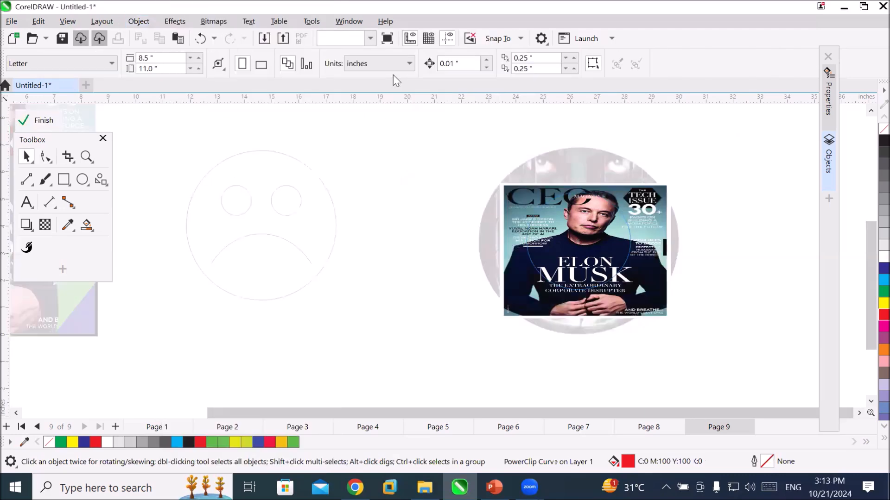
left_click(595, 278)
left_click(596, 277)
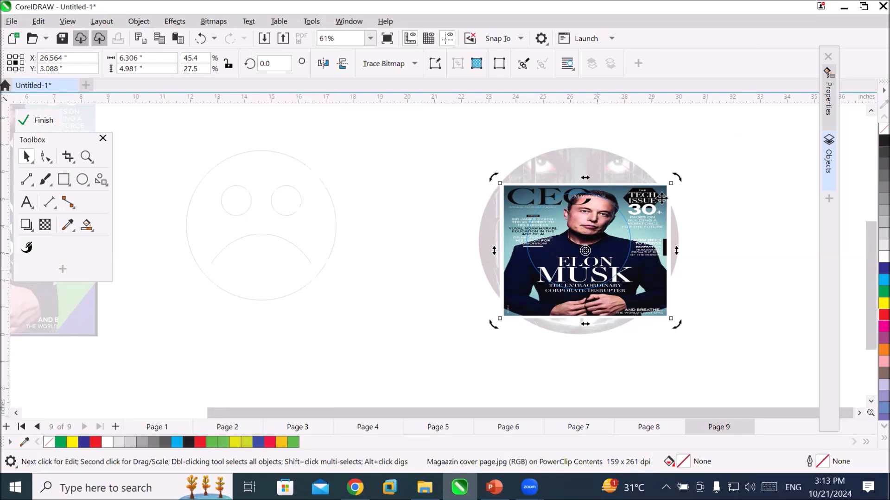
left_click_drag(672, 180, 549, 278)
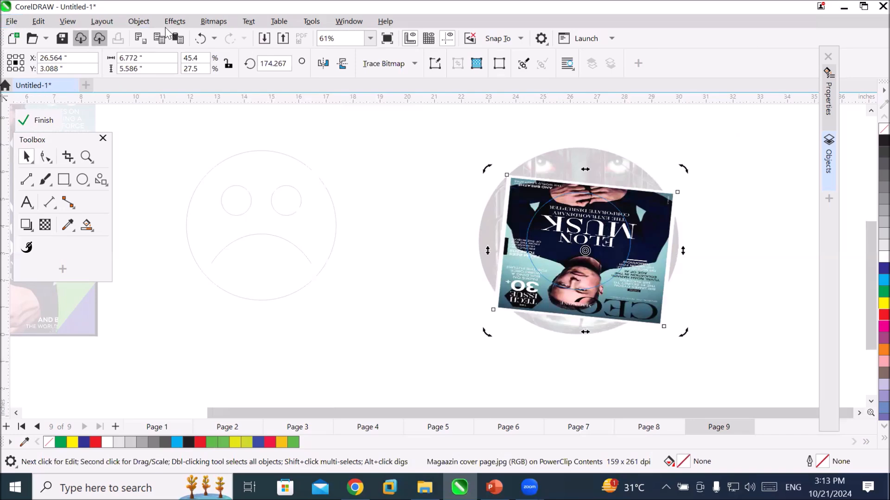
left_click(139, 21)
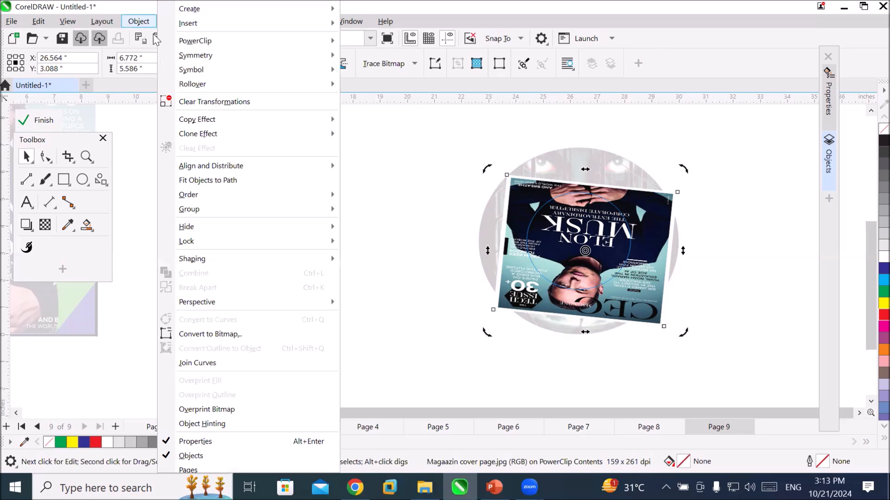
mouse_move(216, 45)
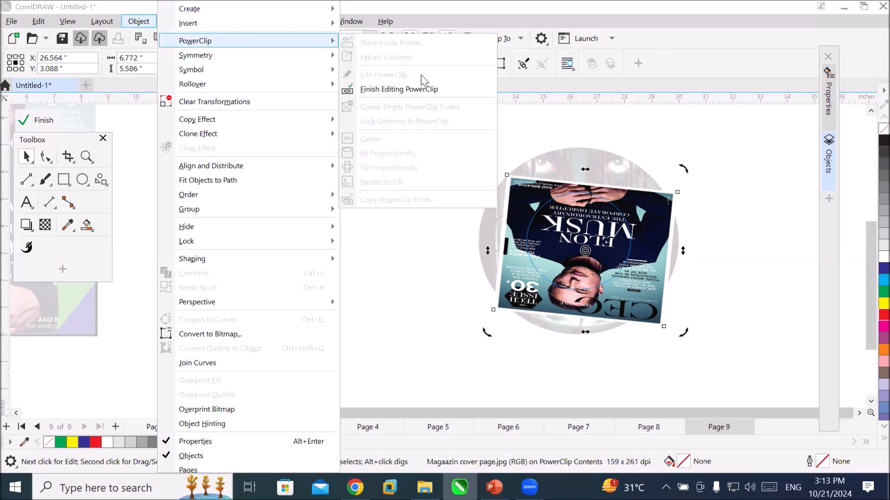
left_click(426, 91)
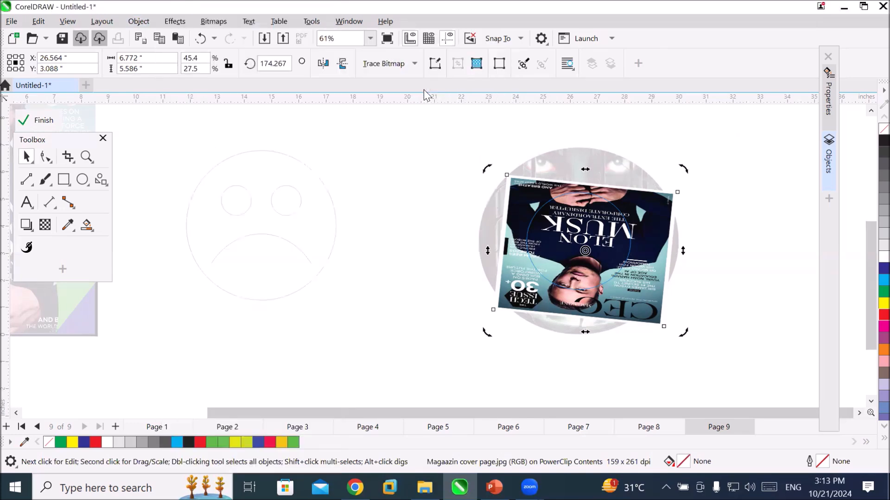
left_click(433, 341)
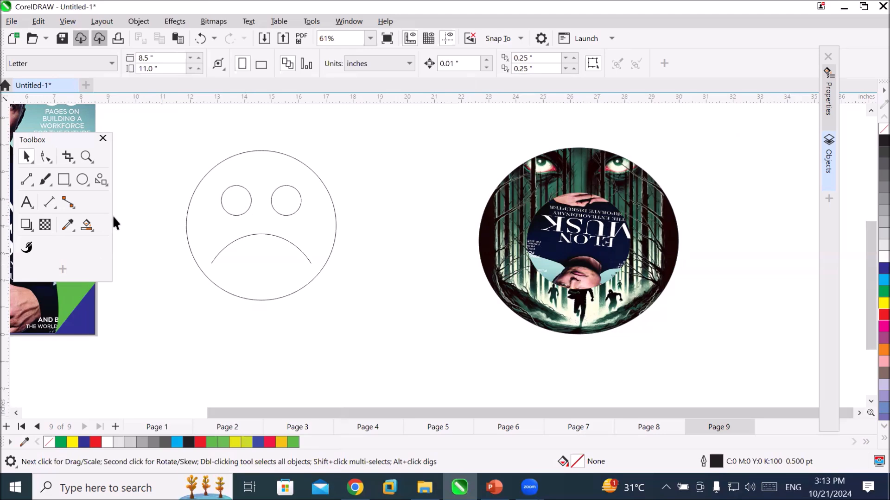
Draw a wave-shaped banner from the common shapes, about 9.2 by 3.1 inches, in the empty area below the artwork.
left_click(101, 179)
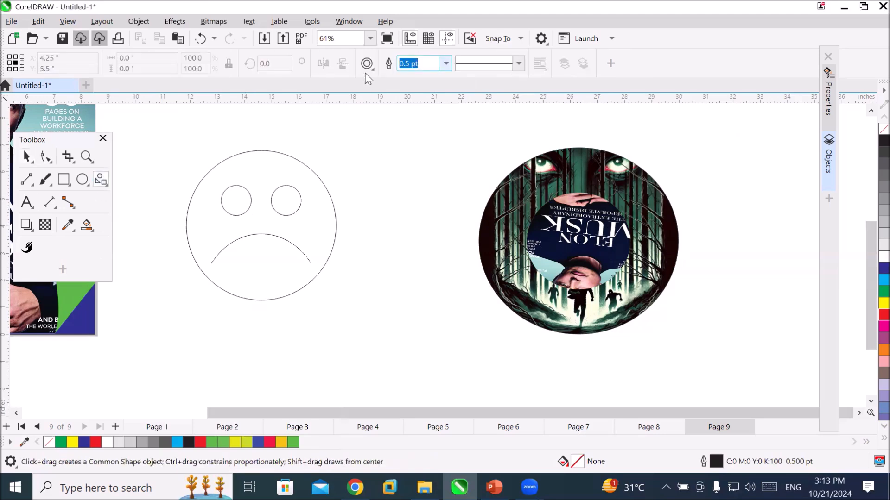
left_click(367, 67)
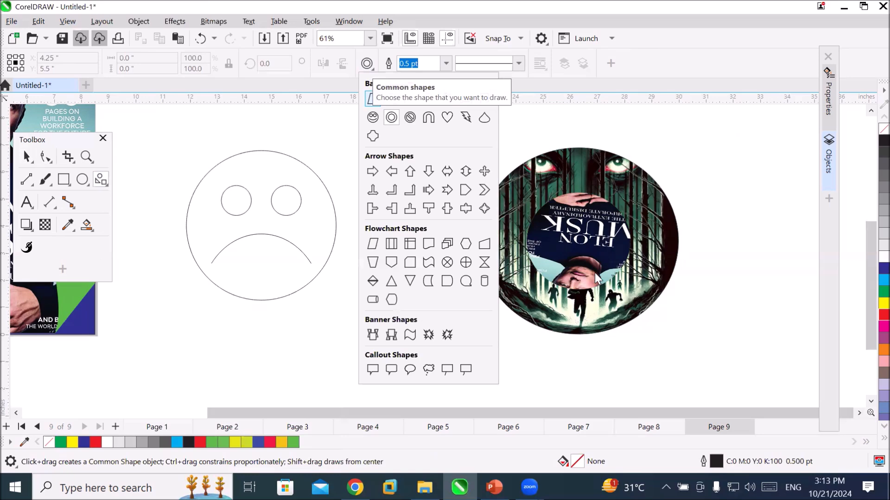
left_click(870, 401)
left_click(871, 401)
left_click(870, 402)
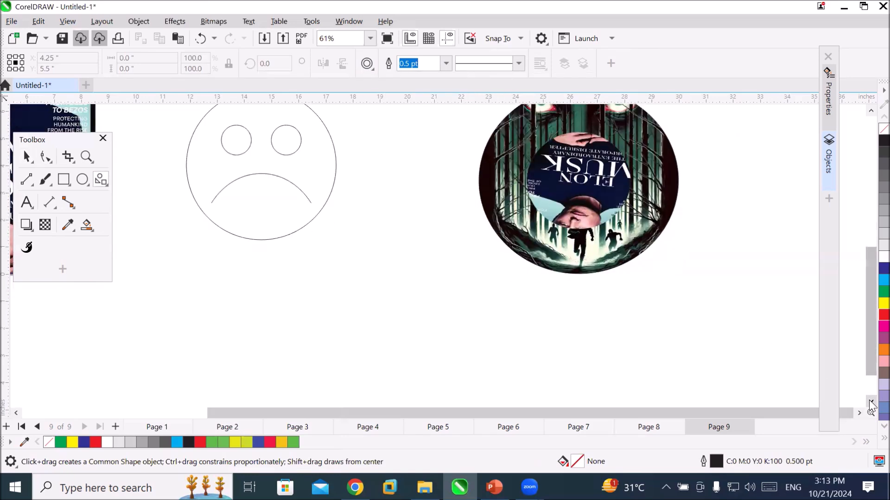
left_click(870, 402)
left_click(367, 63)
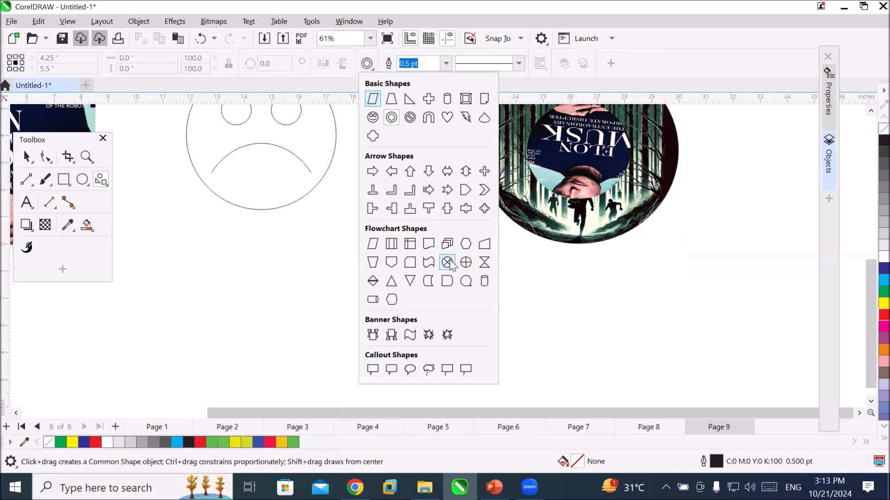
left_click(408, 342)
left_click_drag(282, 236, 545, 401)
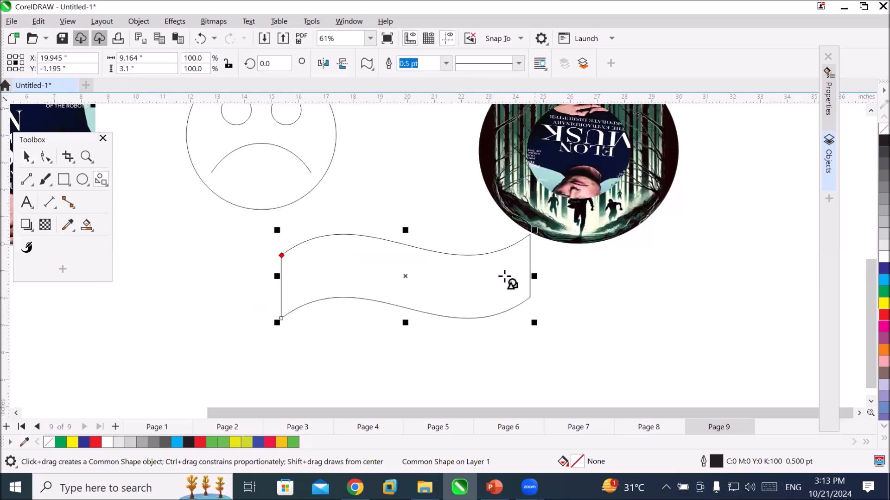
Deepen the wave banner's curve into a thinner band, add a horizontally mirrored copy adjoining its right end, and deselect.
left_click_drag(281, 255, 281, 288)
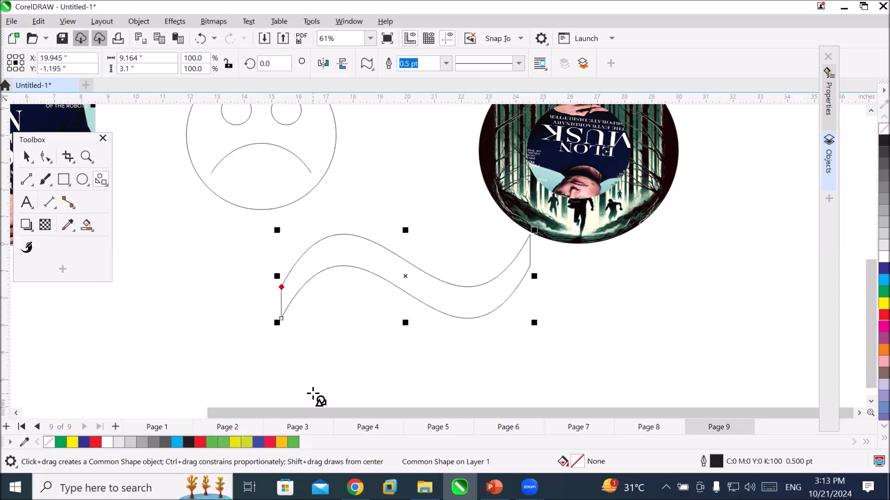
left_click_drag(273, 277, 607, 292)
right_click(607, 292)
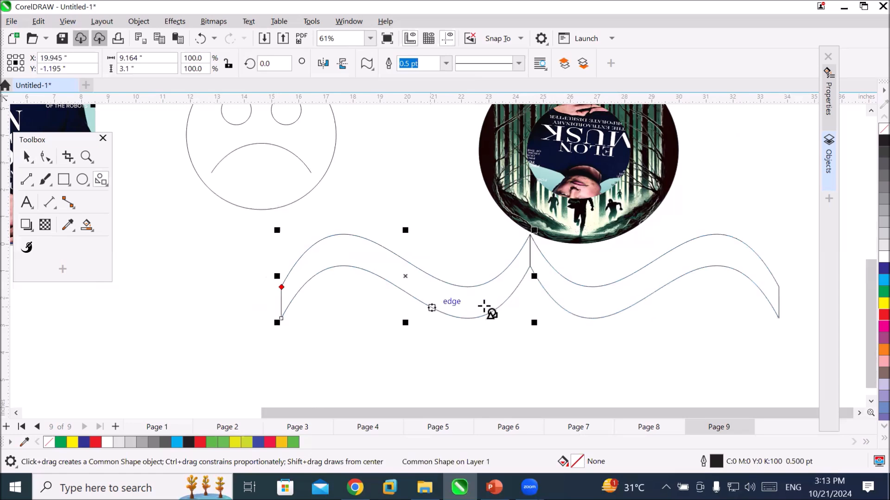
key("Escape")
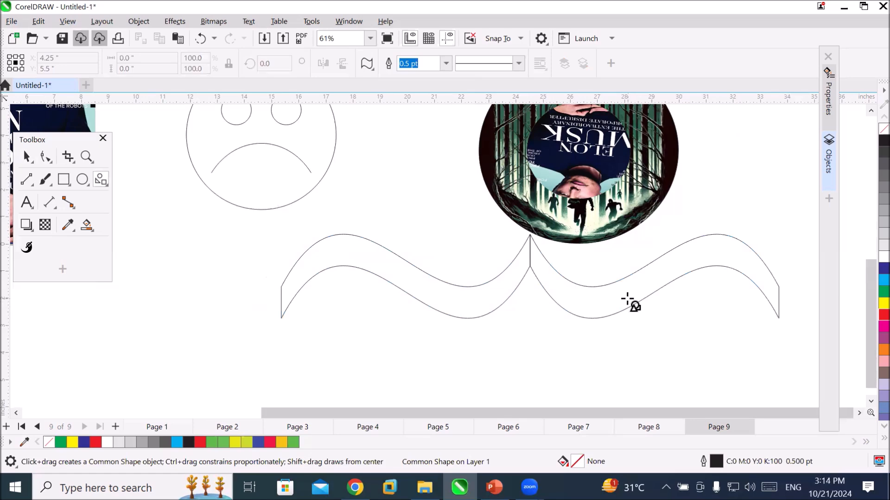
Draw the first ribbon banner shape, about 7.9 by 2.1 inches, below the sad face, overlapping the wave's left end.
left_click(367, 64)
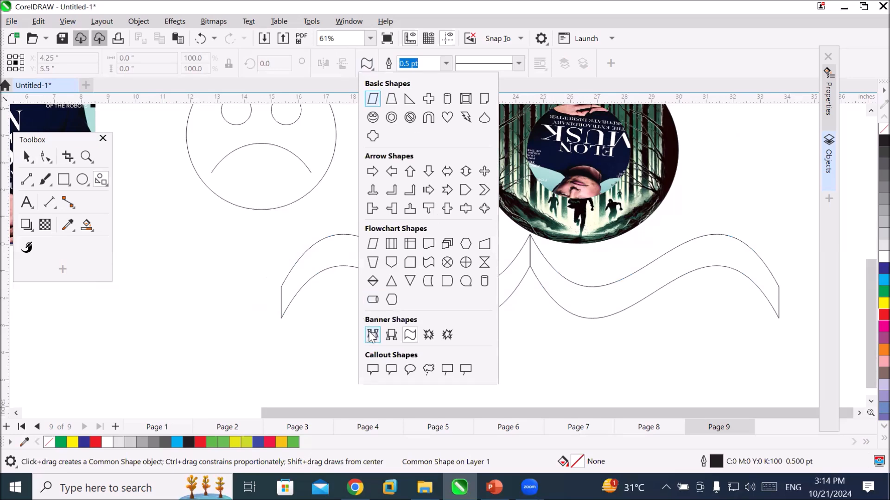
left_click(372, 335)
mouse_move(145, 249)
left_mouse_down()
mouse_move(249, 290)
mouse_move(377, 284)
mouse_move(363, 311)
left_mouse_up()
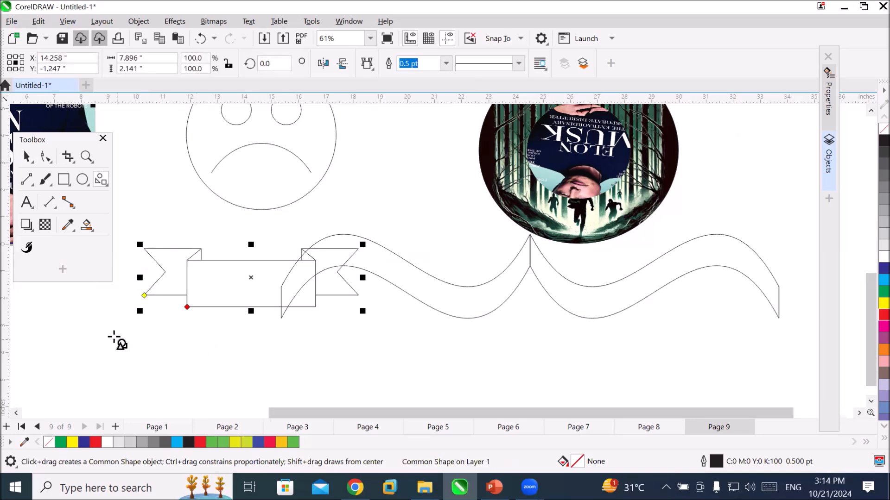
Narrow the ribbon banner's centre panel and extend its tails down level with the panel's lower edge.
scroll(109, 331, "up", 2)
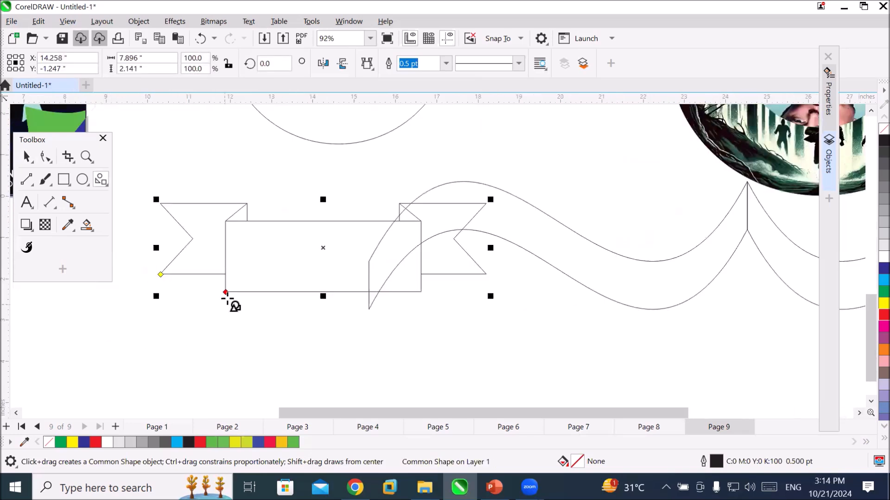
left_click_drag(226, 293, 258, 292)
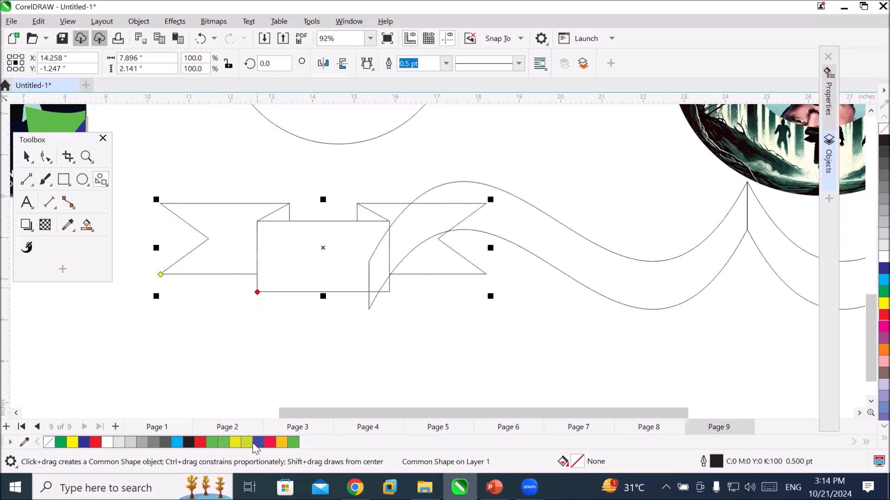
left_click_drag(161, 274, 160, 247)
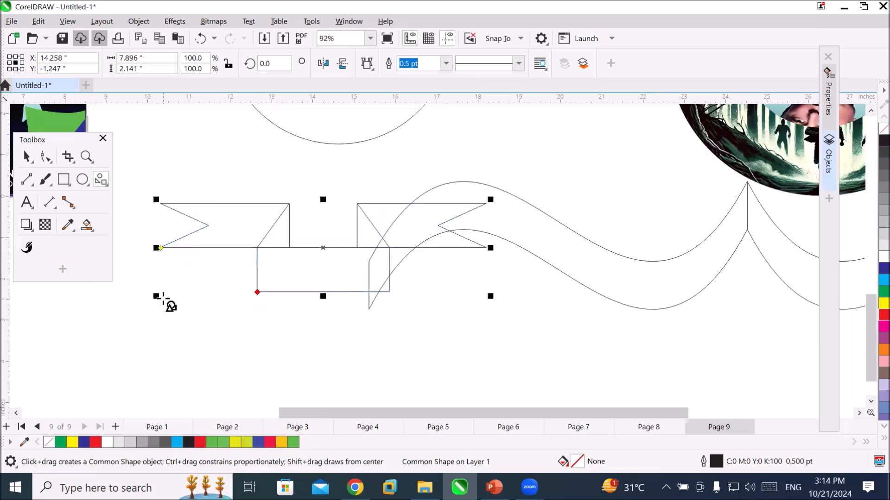
left_click_drag(160, 248, 162, 334)
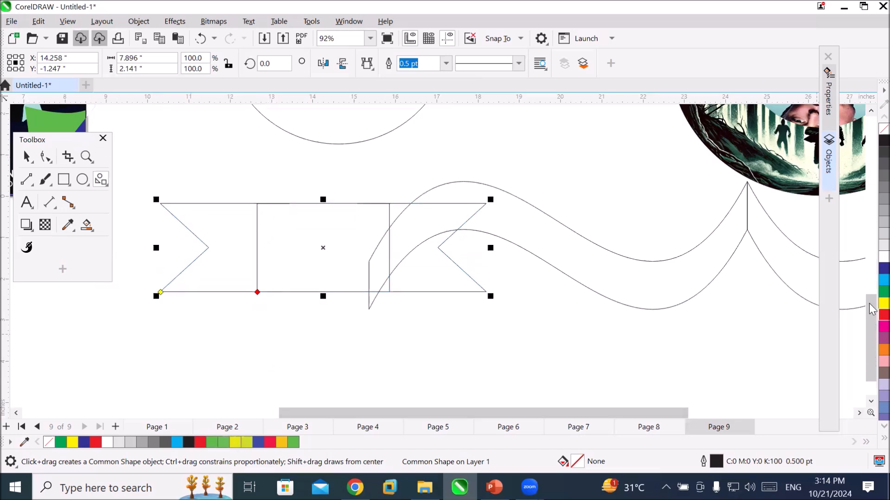
Try a blue fill on the ribbon banner and undo it.
left_click(883, 268)
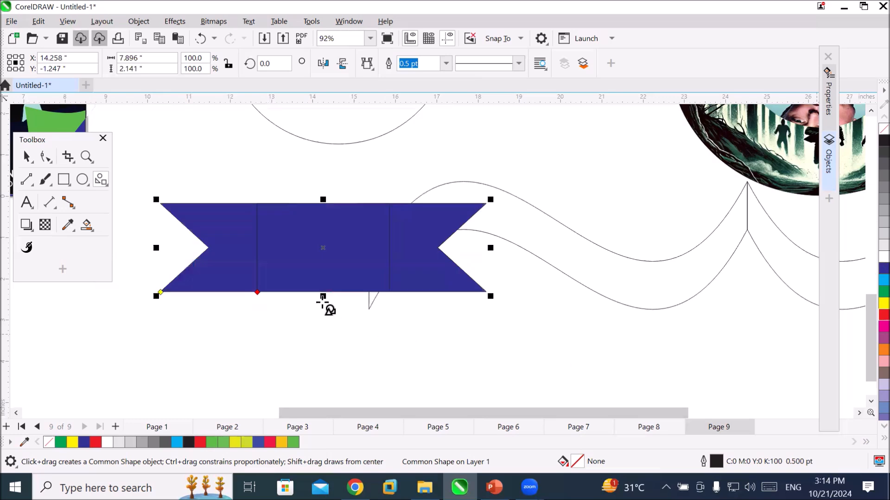
key("z")
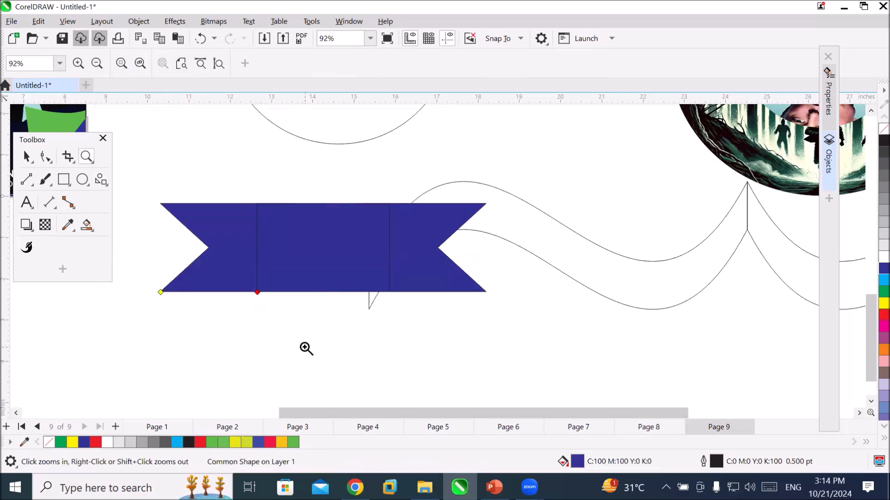
key("ctrl+z")
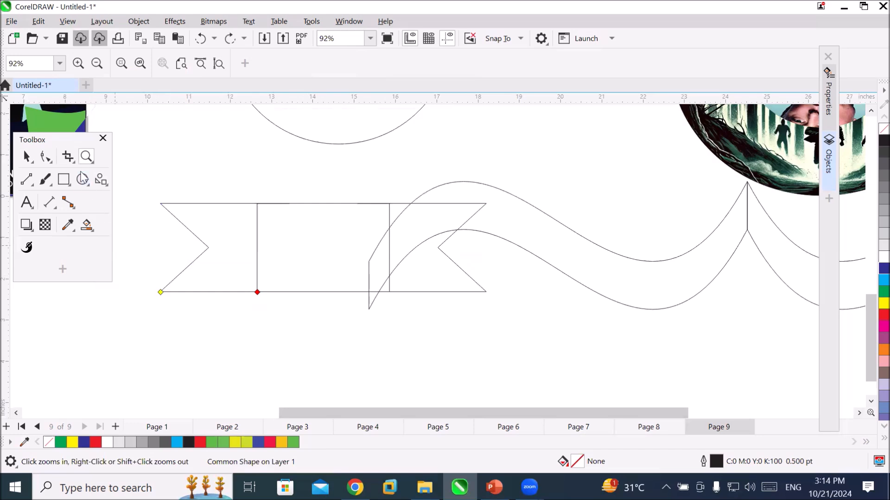
Reshape the ribbon banner with the Shape tool, raising its tails above the panel's lower edge and widening the centre panel.
left_click(44, 157)
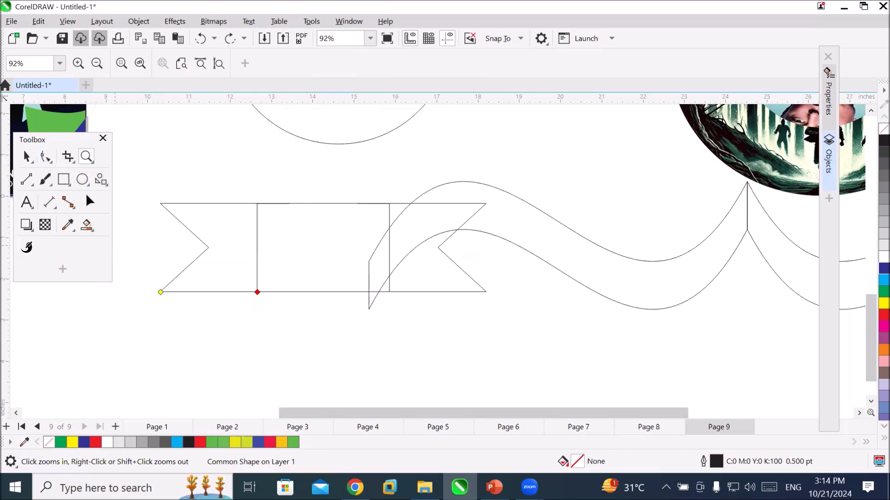
left_click(160, 292)
left_click_drag(160, 292, 160, 264)
left_click_drag(197, 295, 222, 299)
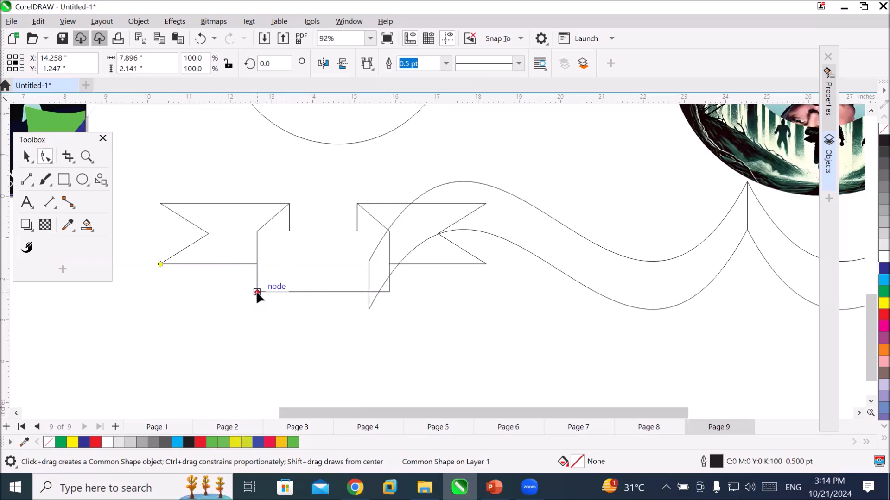
left_click_drag(287, 294, 301, 294)
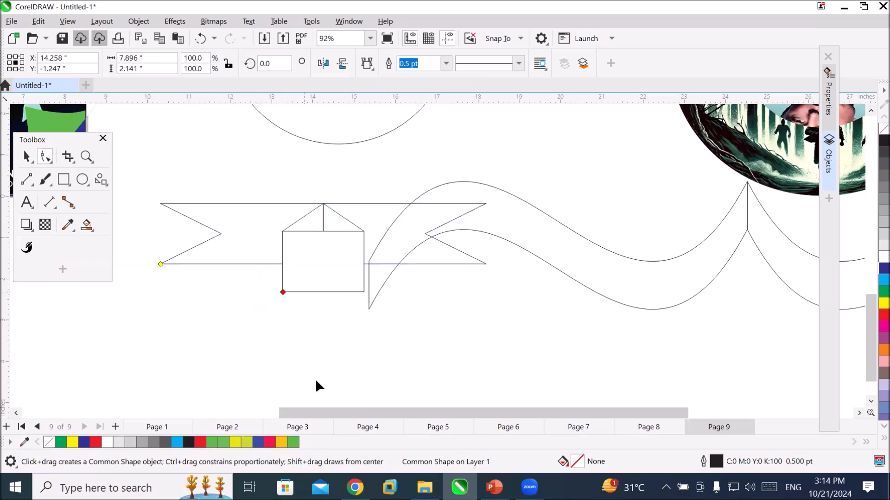
left_click_drag(284, 293, 194, 292)
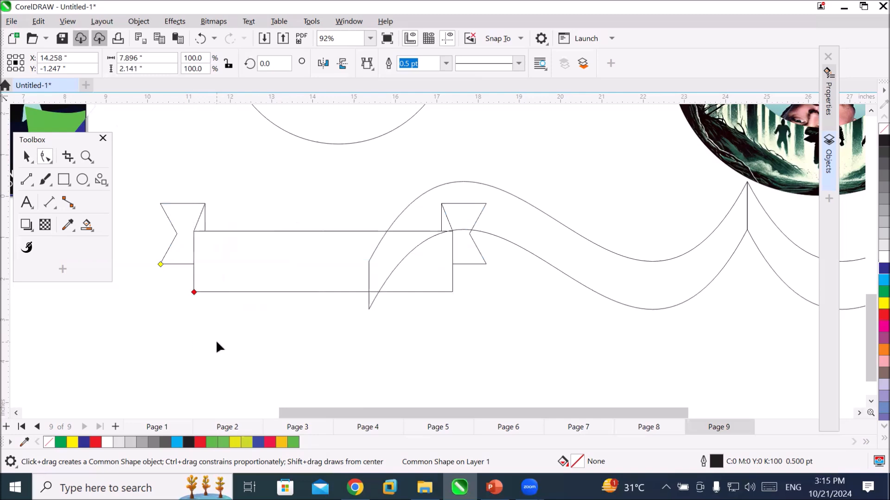
Import the DALL-E forest movie poster image and place it about 2.1 inches square below the ribbon banner.
scroll(265, 258, "down", 2)
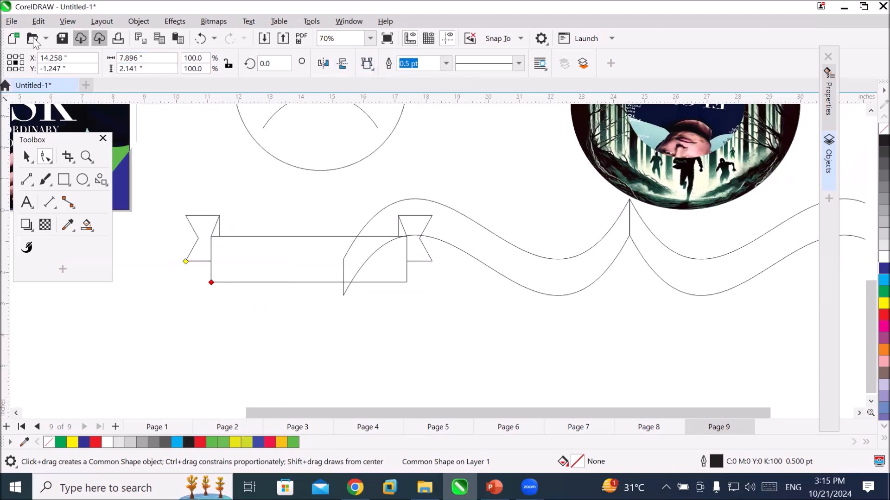
left_click(264, 42)
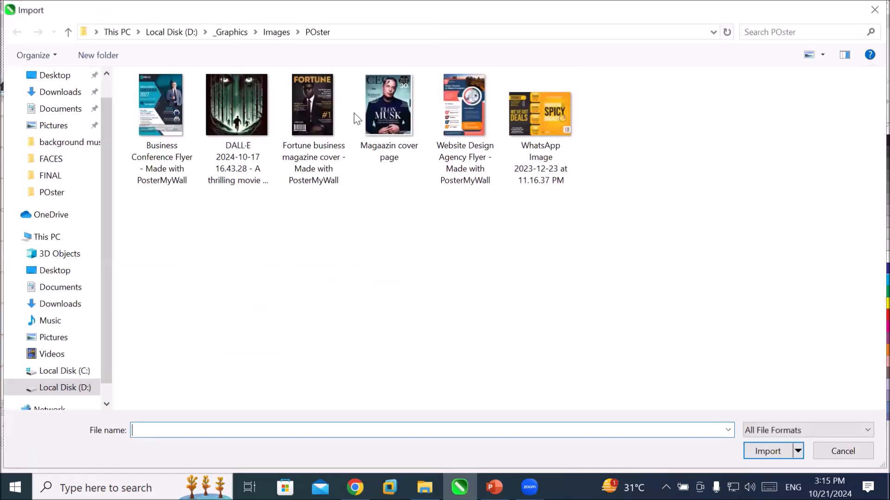
left_click(252, 101)
left_click(765, 450)
left_click_drag(411, 298, 478, 365)
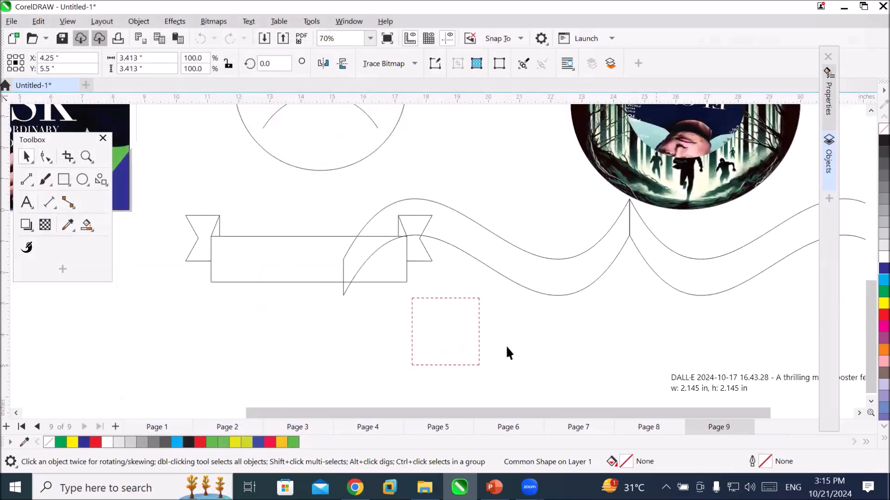
PowerClip the movie poster inside the ribbon banner and stretch it to fill the whole frame.
left_click_drag(443, 332, 314, 264)
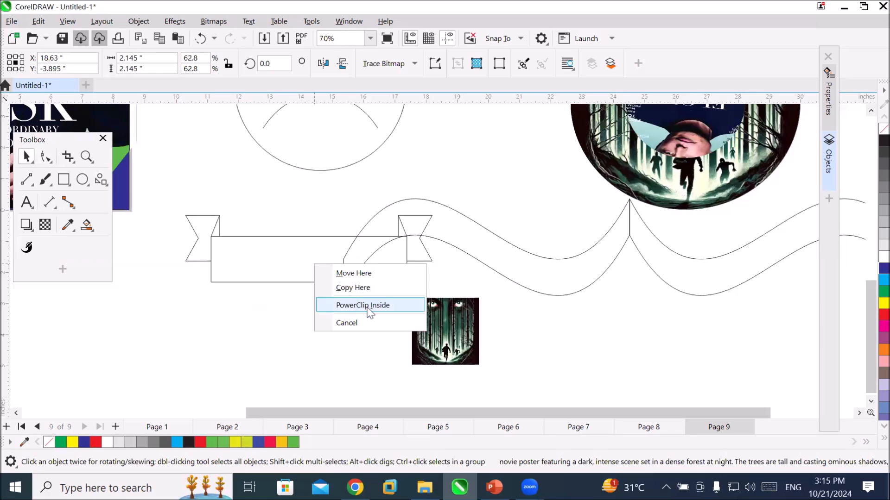
left_click(366, 308)
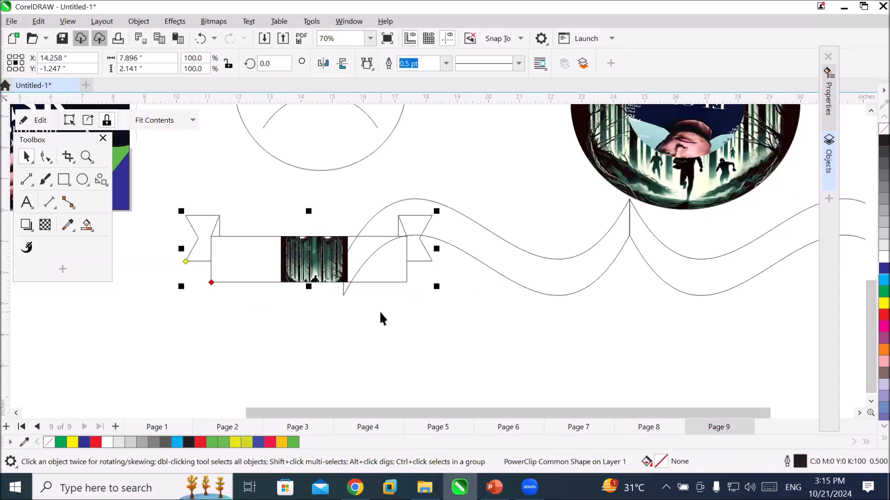
left_click(193, 120)
left_click(189, 182)
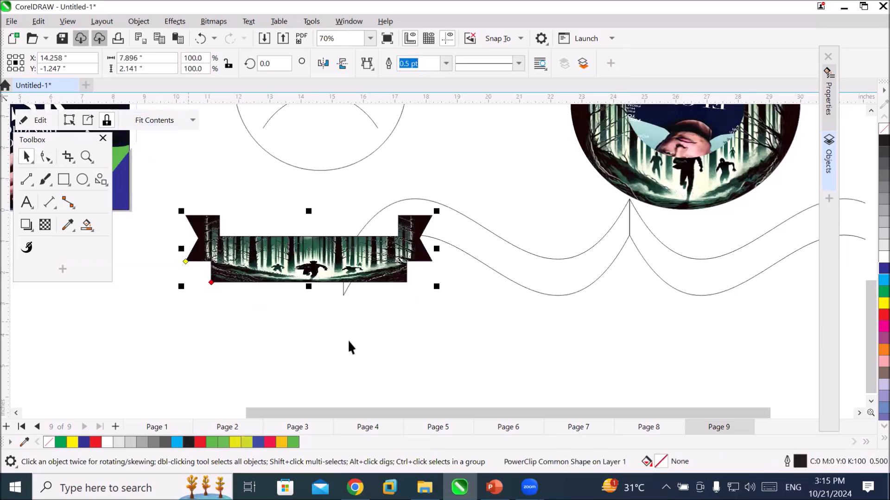
left_click(356, 362)
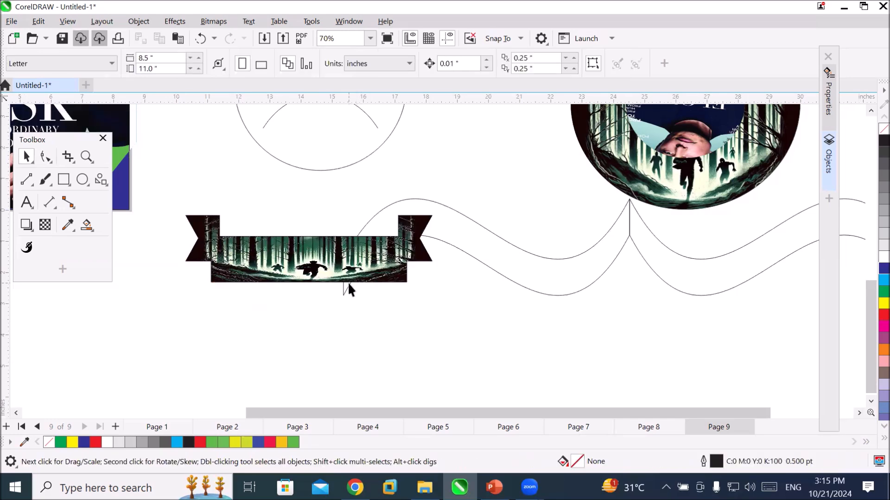
Reshape the image-filled ribbon banner with the Shape tool, strongly narrowing its centre panel and slightly raising the tails' lower edge.
left_click(280, 270)
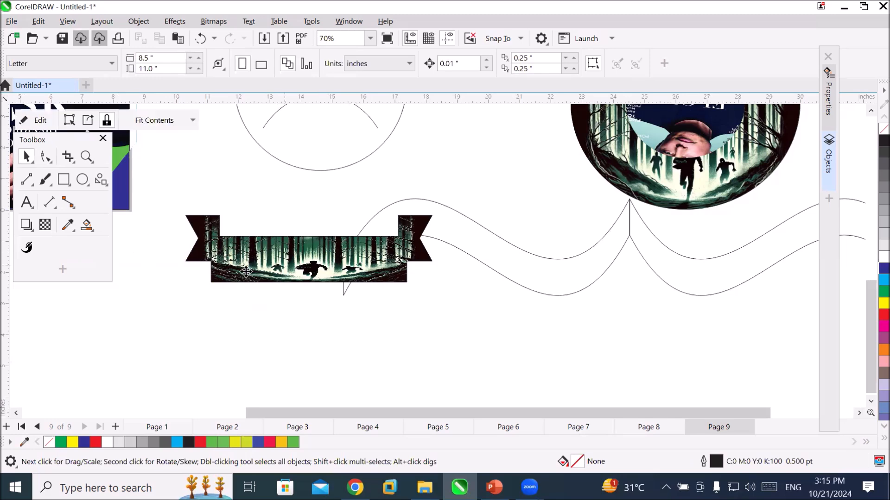
key("F10")
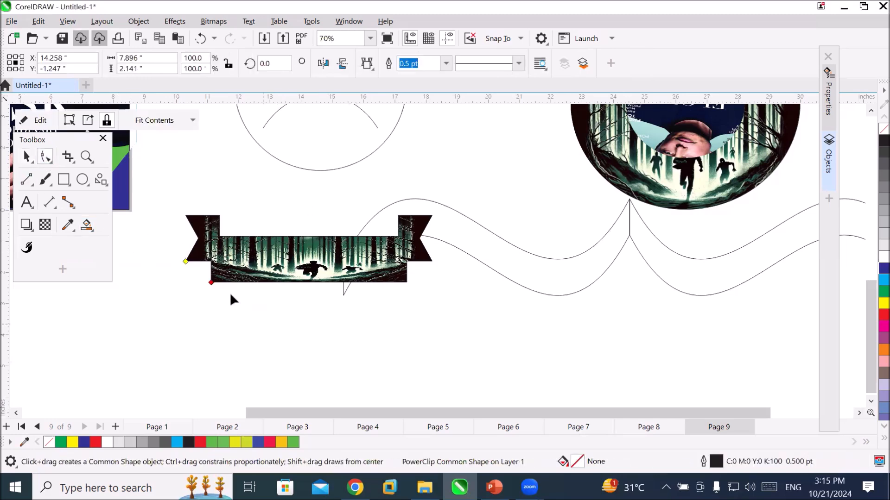
left_click_drag(218, 282, 262, 285)
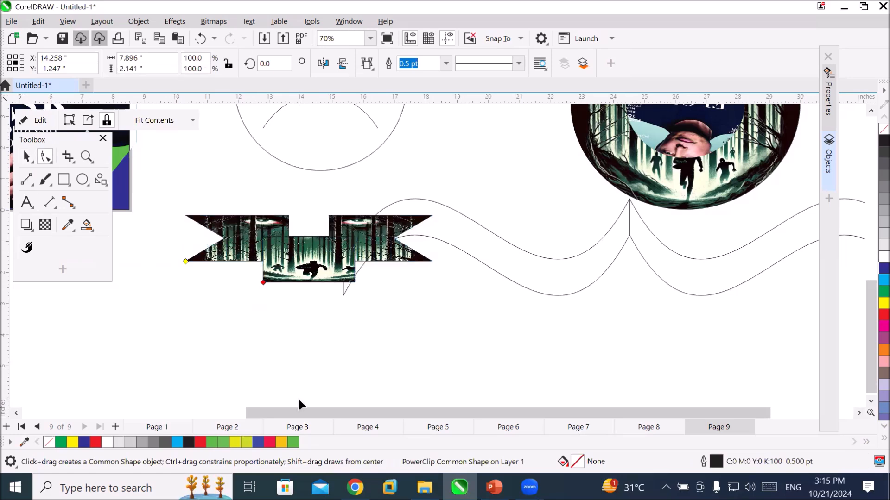
left_click_drag(261, 278, 274, 282)
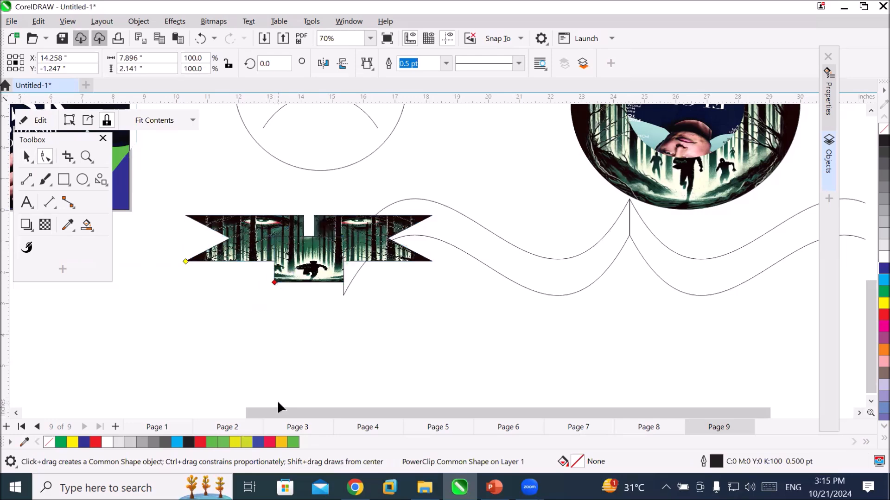
left_click_drag(185, 261, 186, 282)
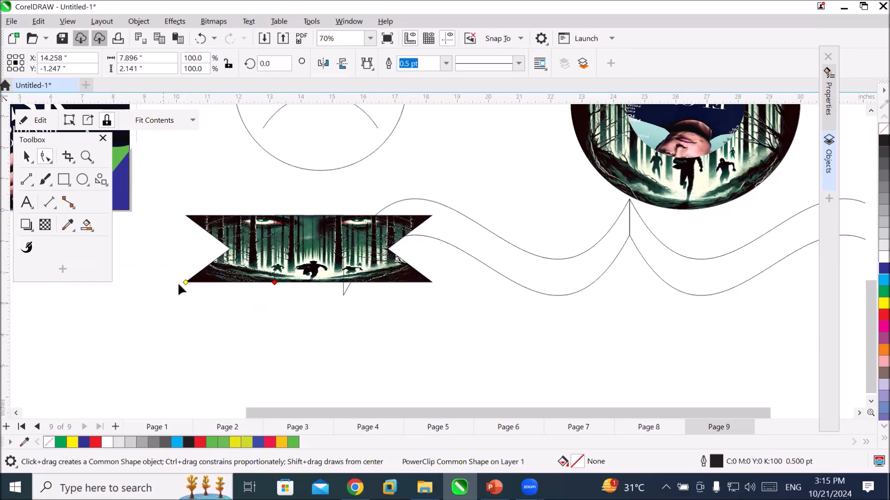
left_click_drag(185, 282, 187, 255)
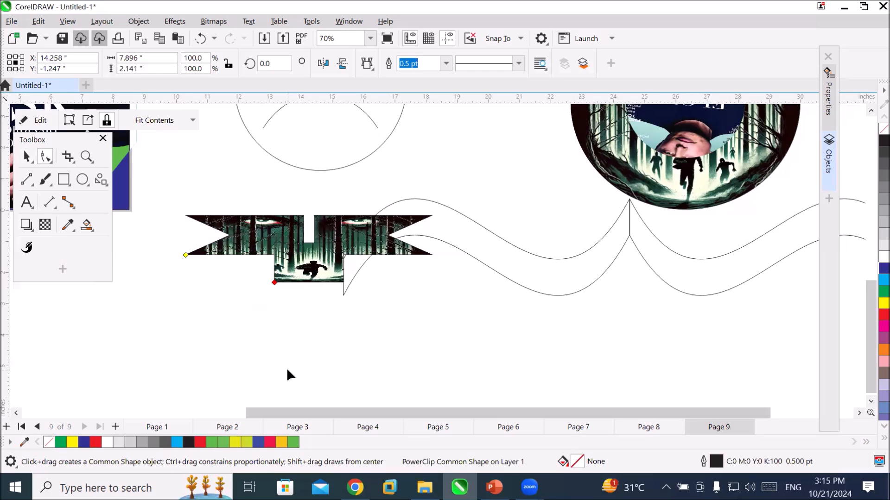
left_click(26, 157)
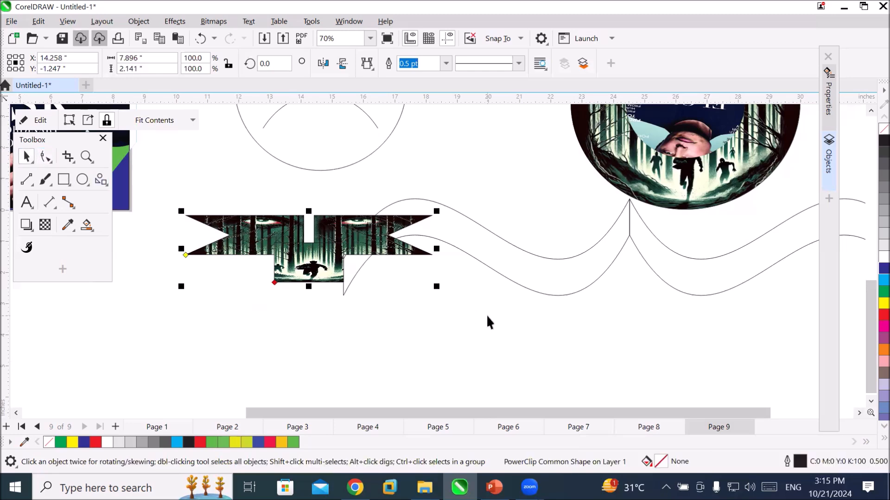